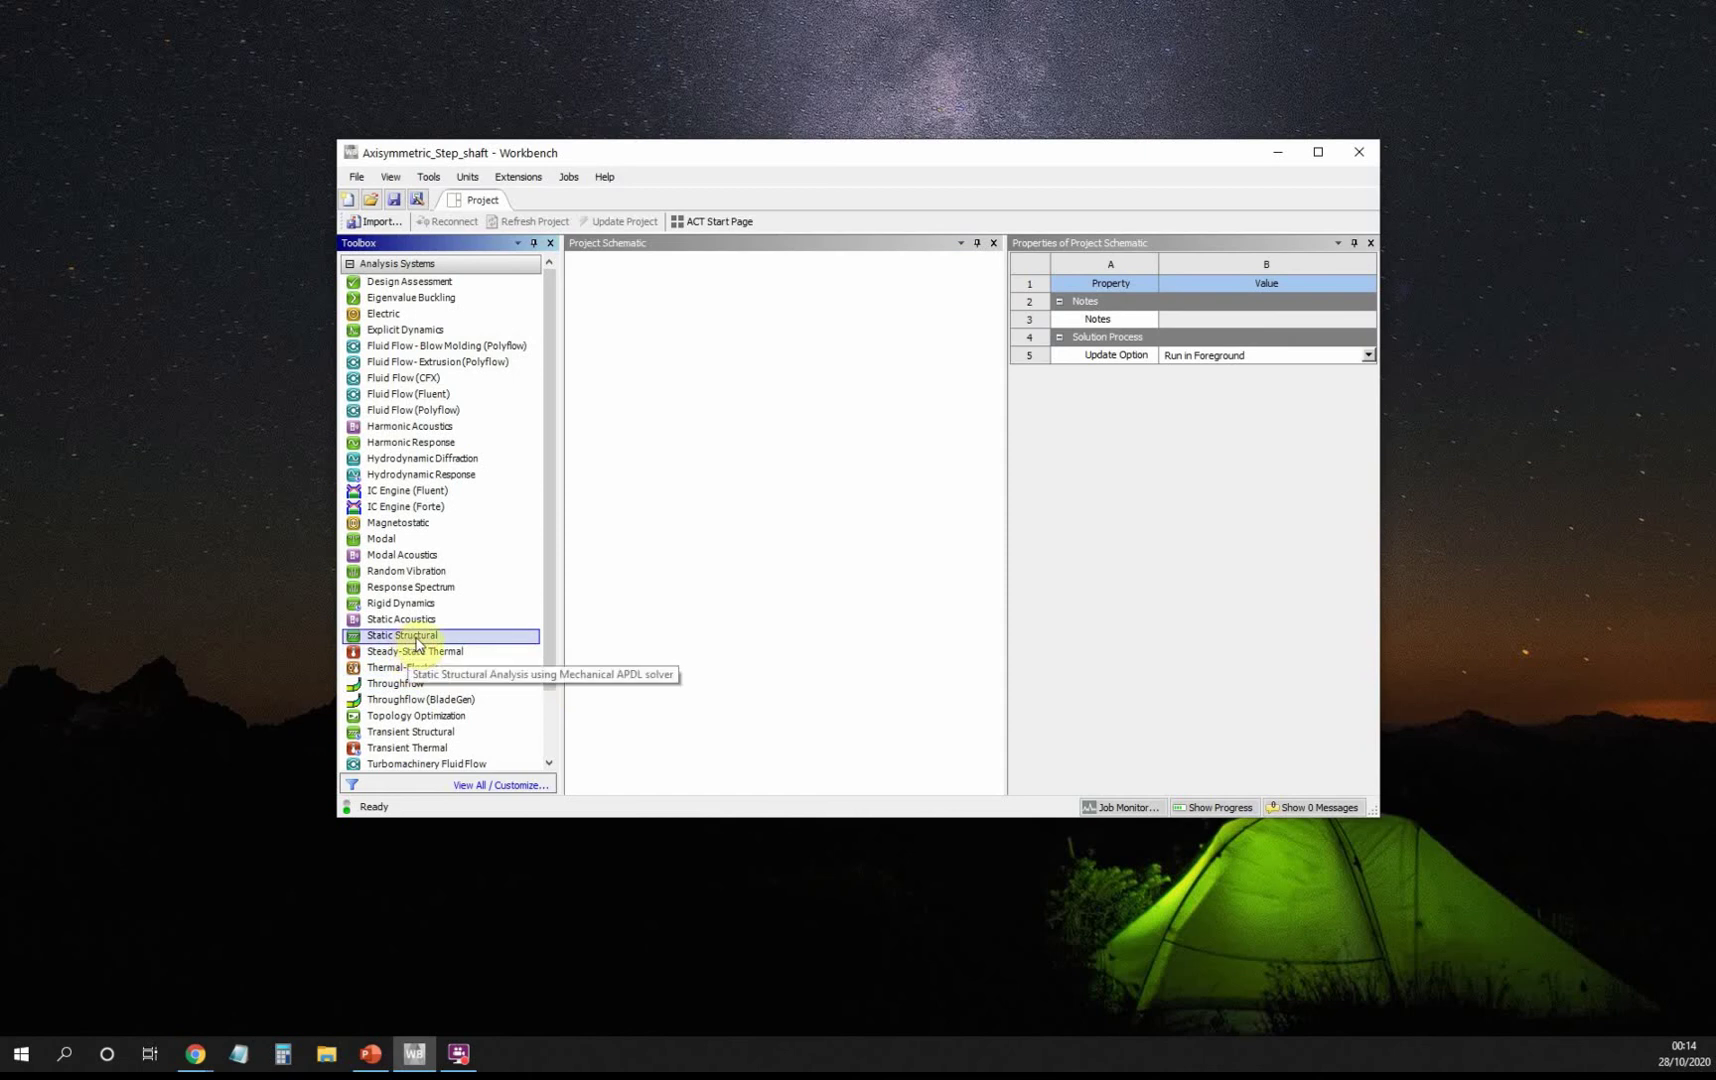
Add a Static Structural system to the project and create a new material named My Steel in its engineering data.
drag(416, 642, 672, 335)
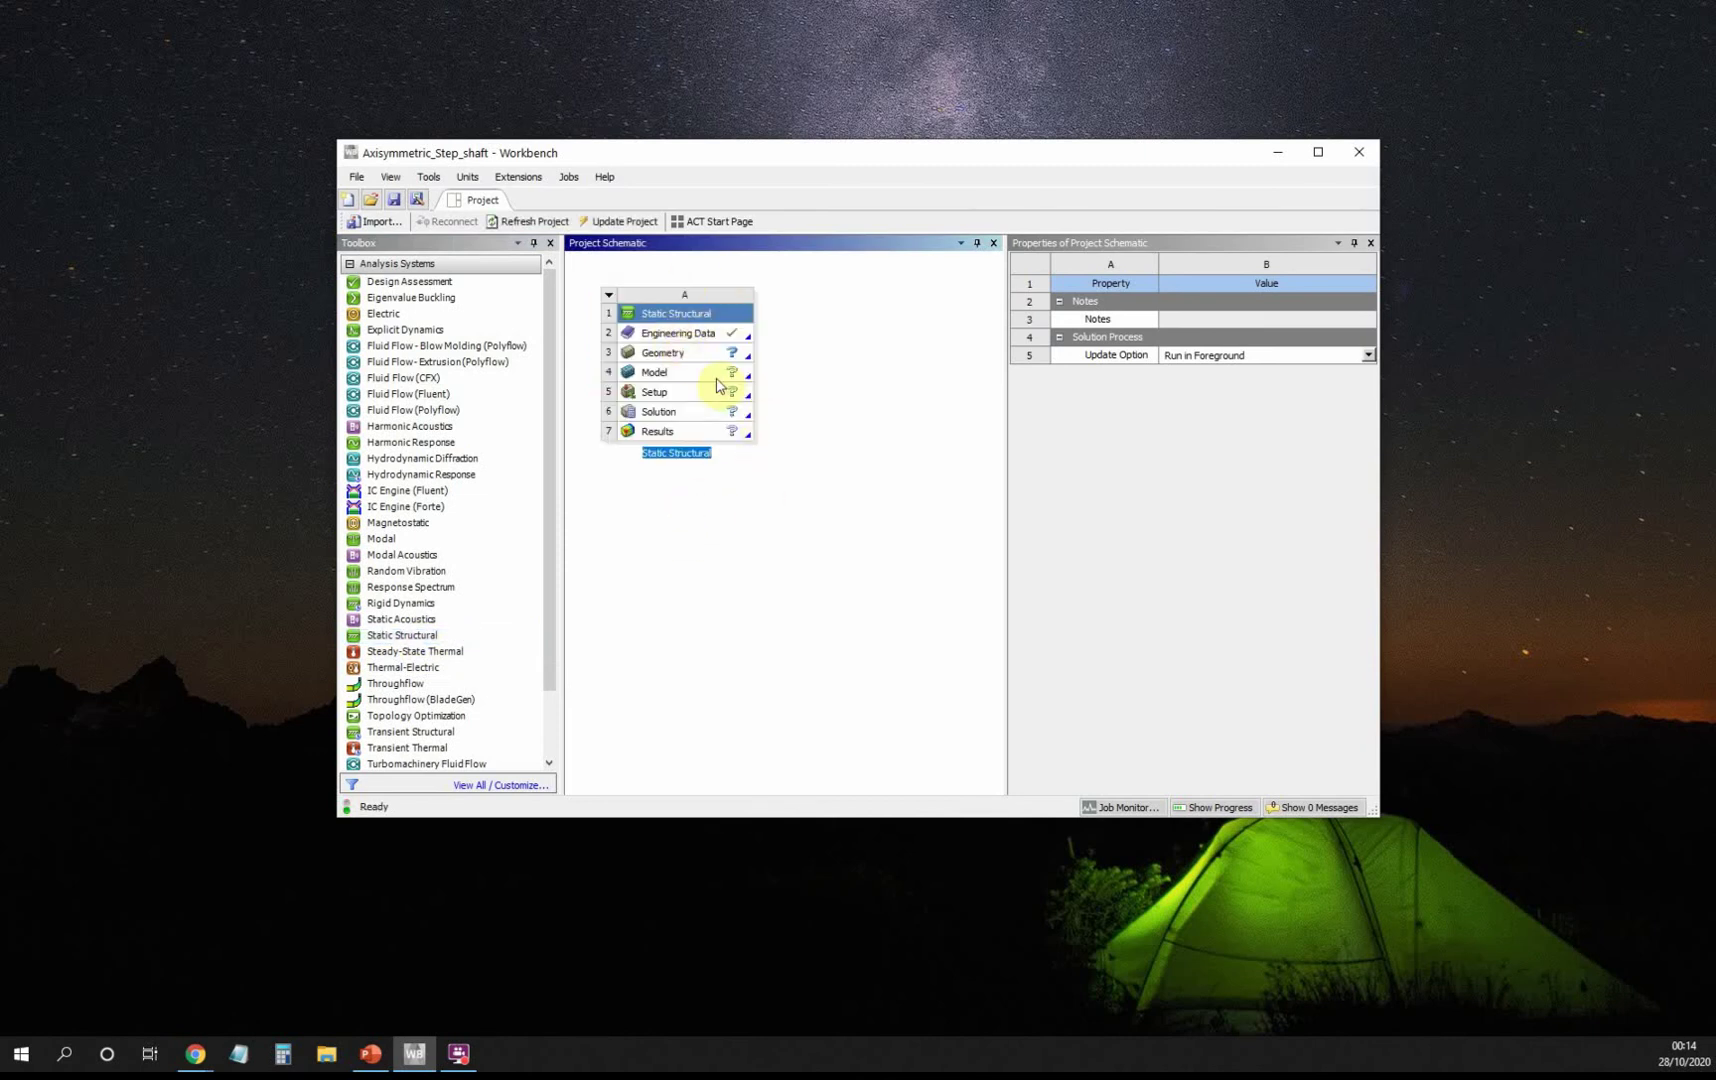
double_click(680, 333)
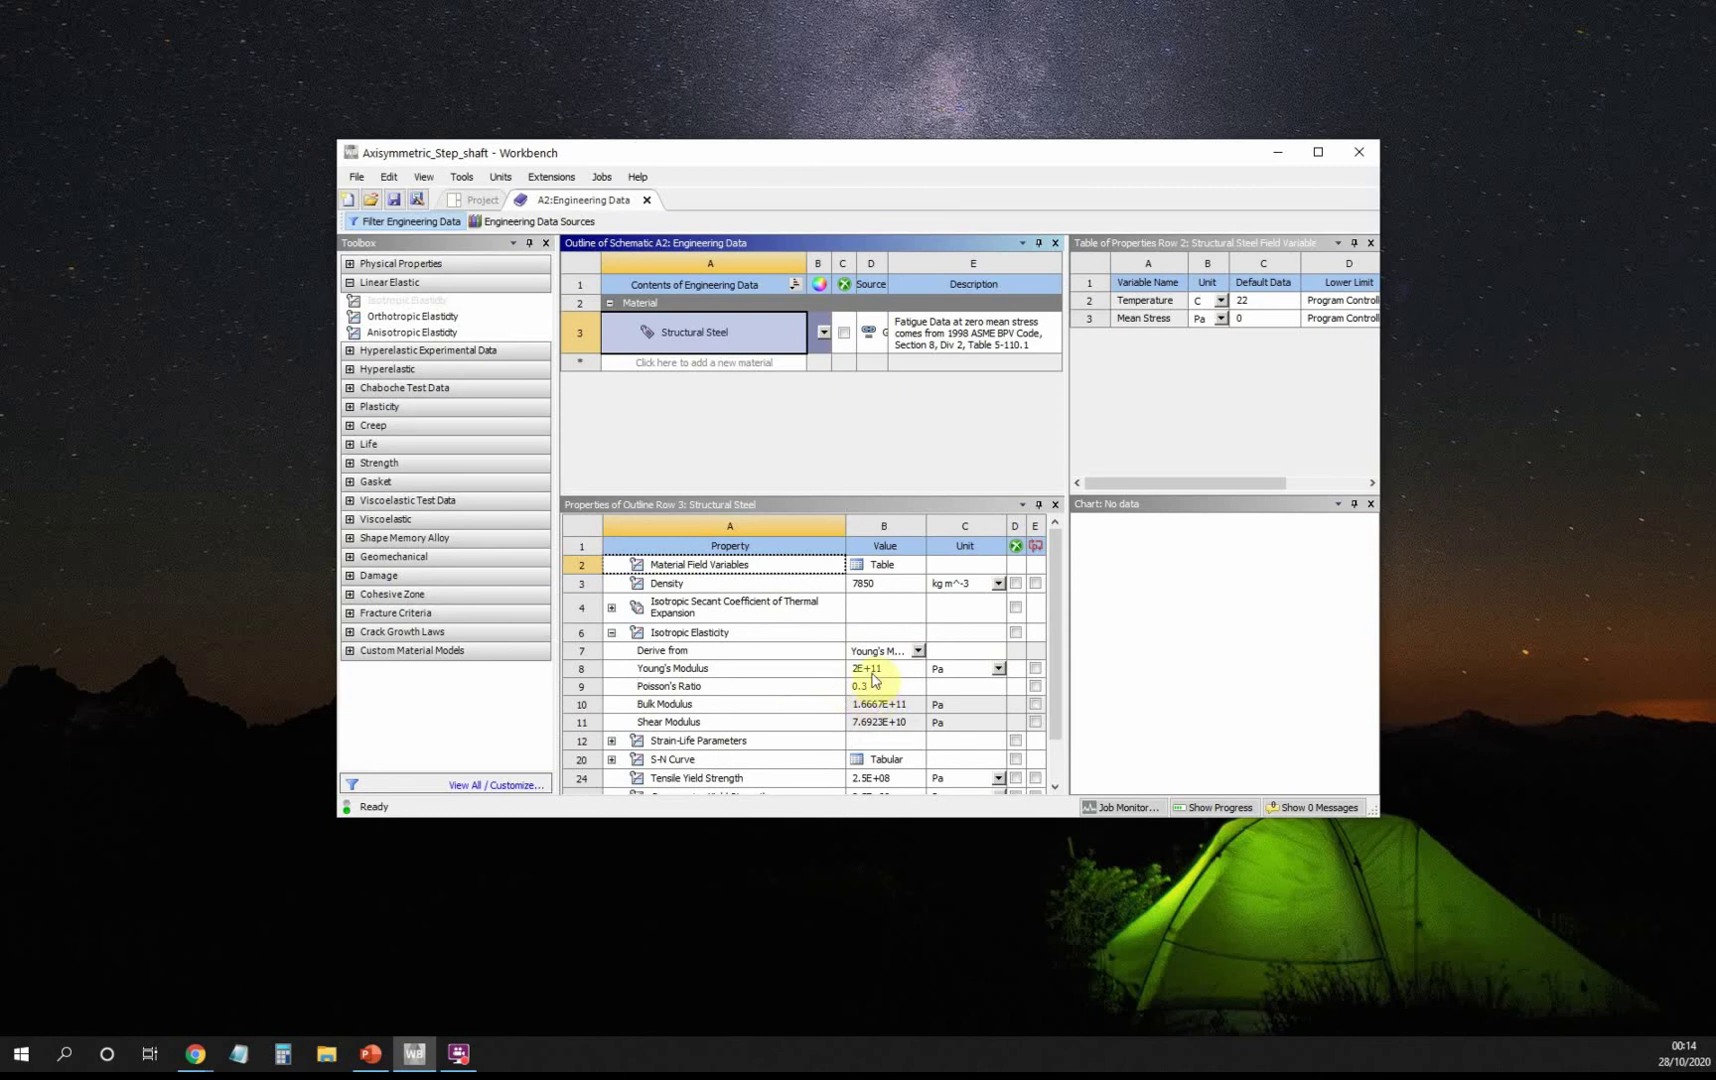
click(716, 363)
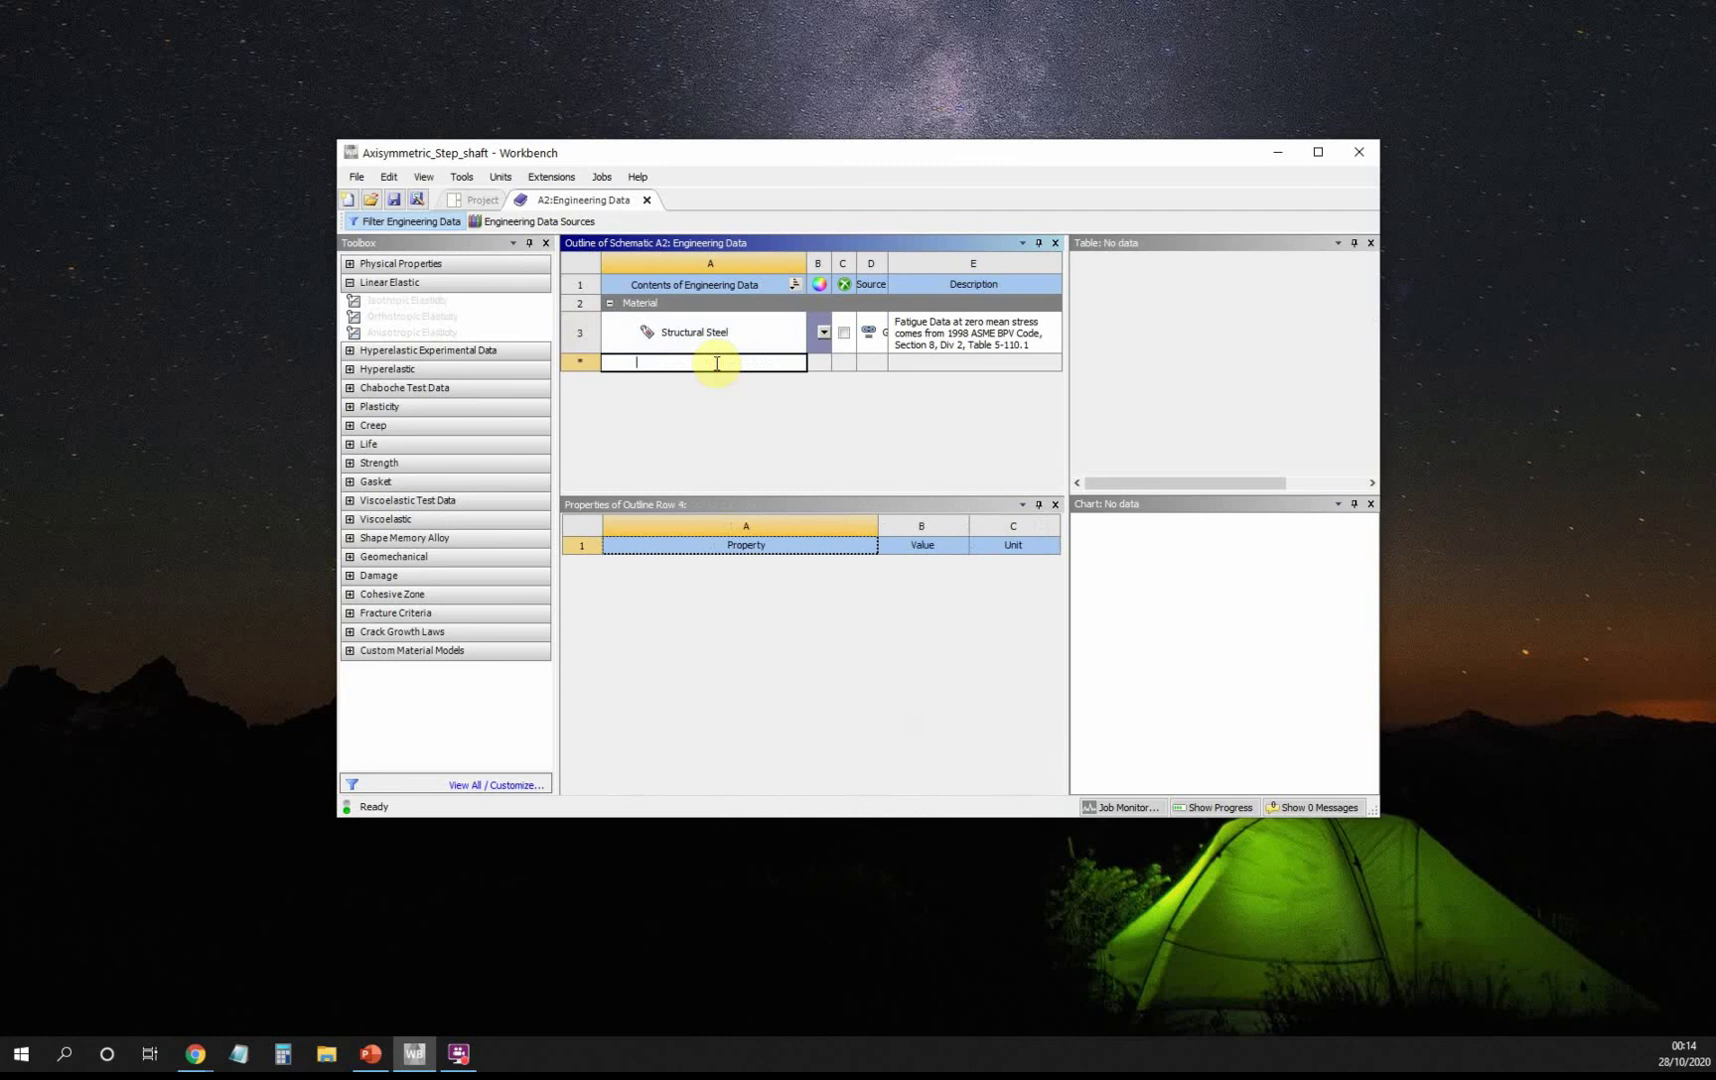
text(My St)
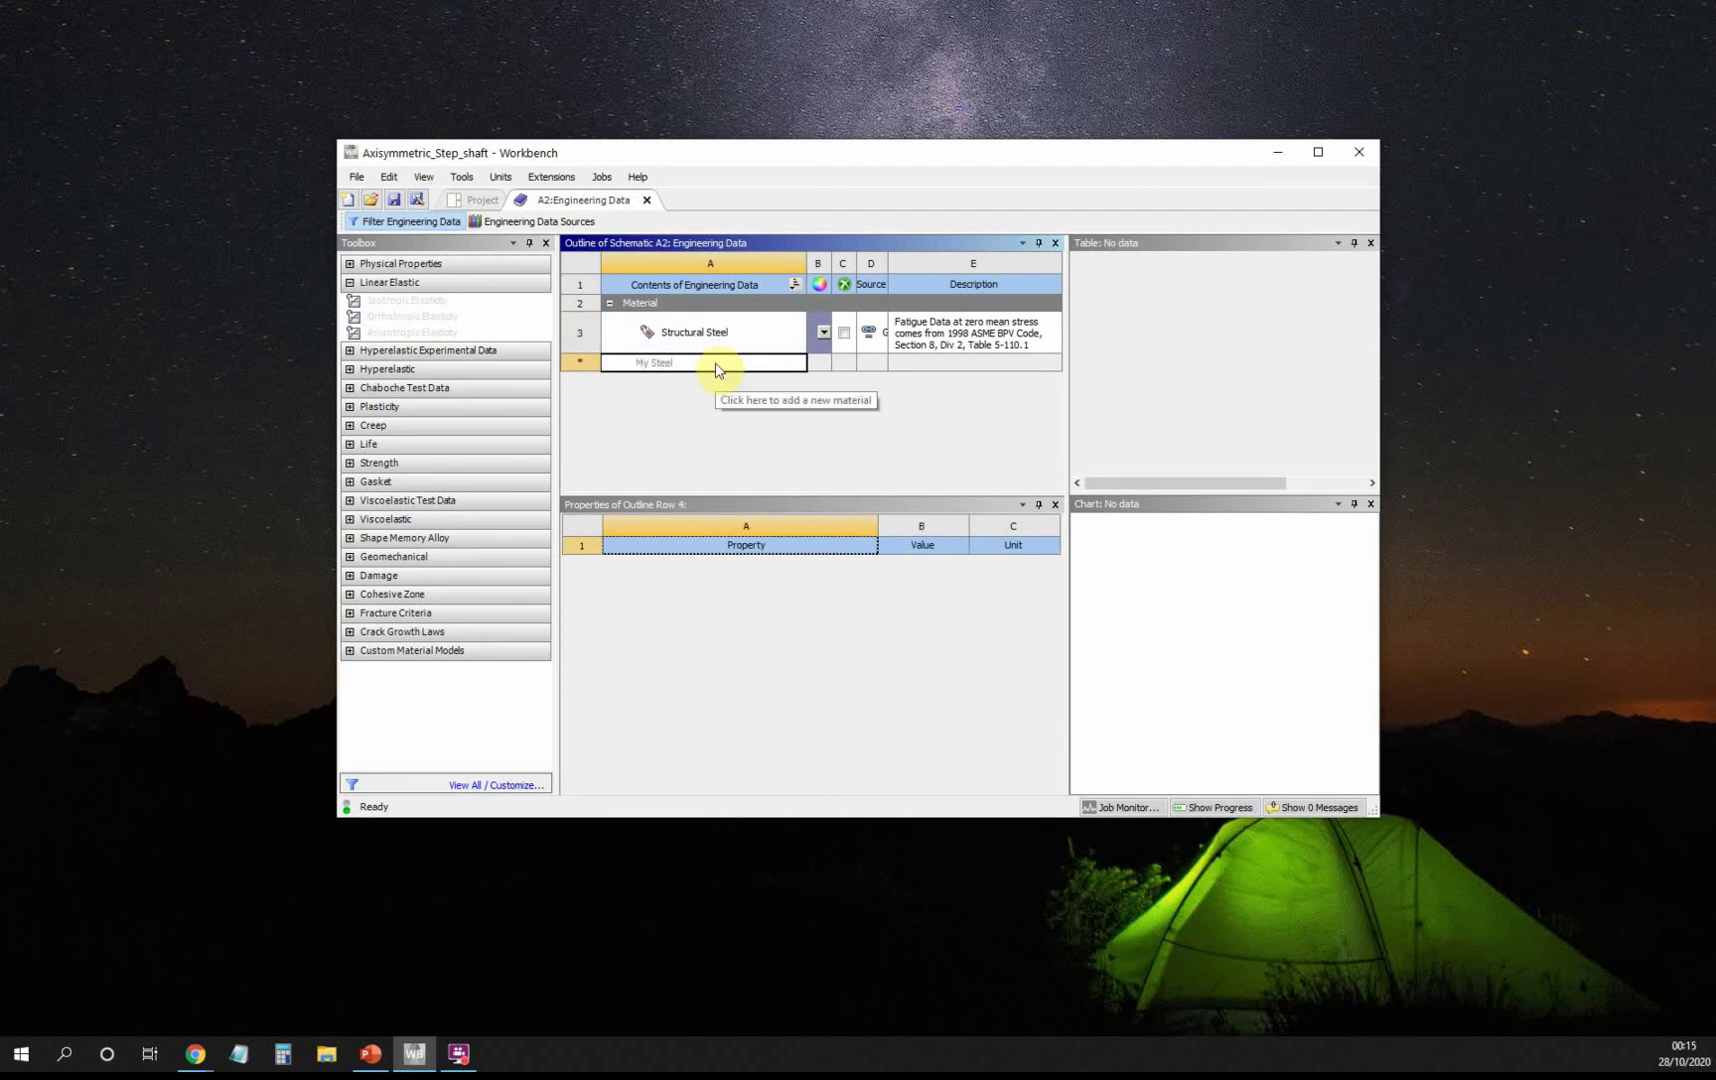
text(eel)
key(Return)
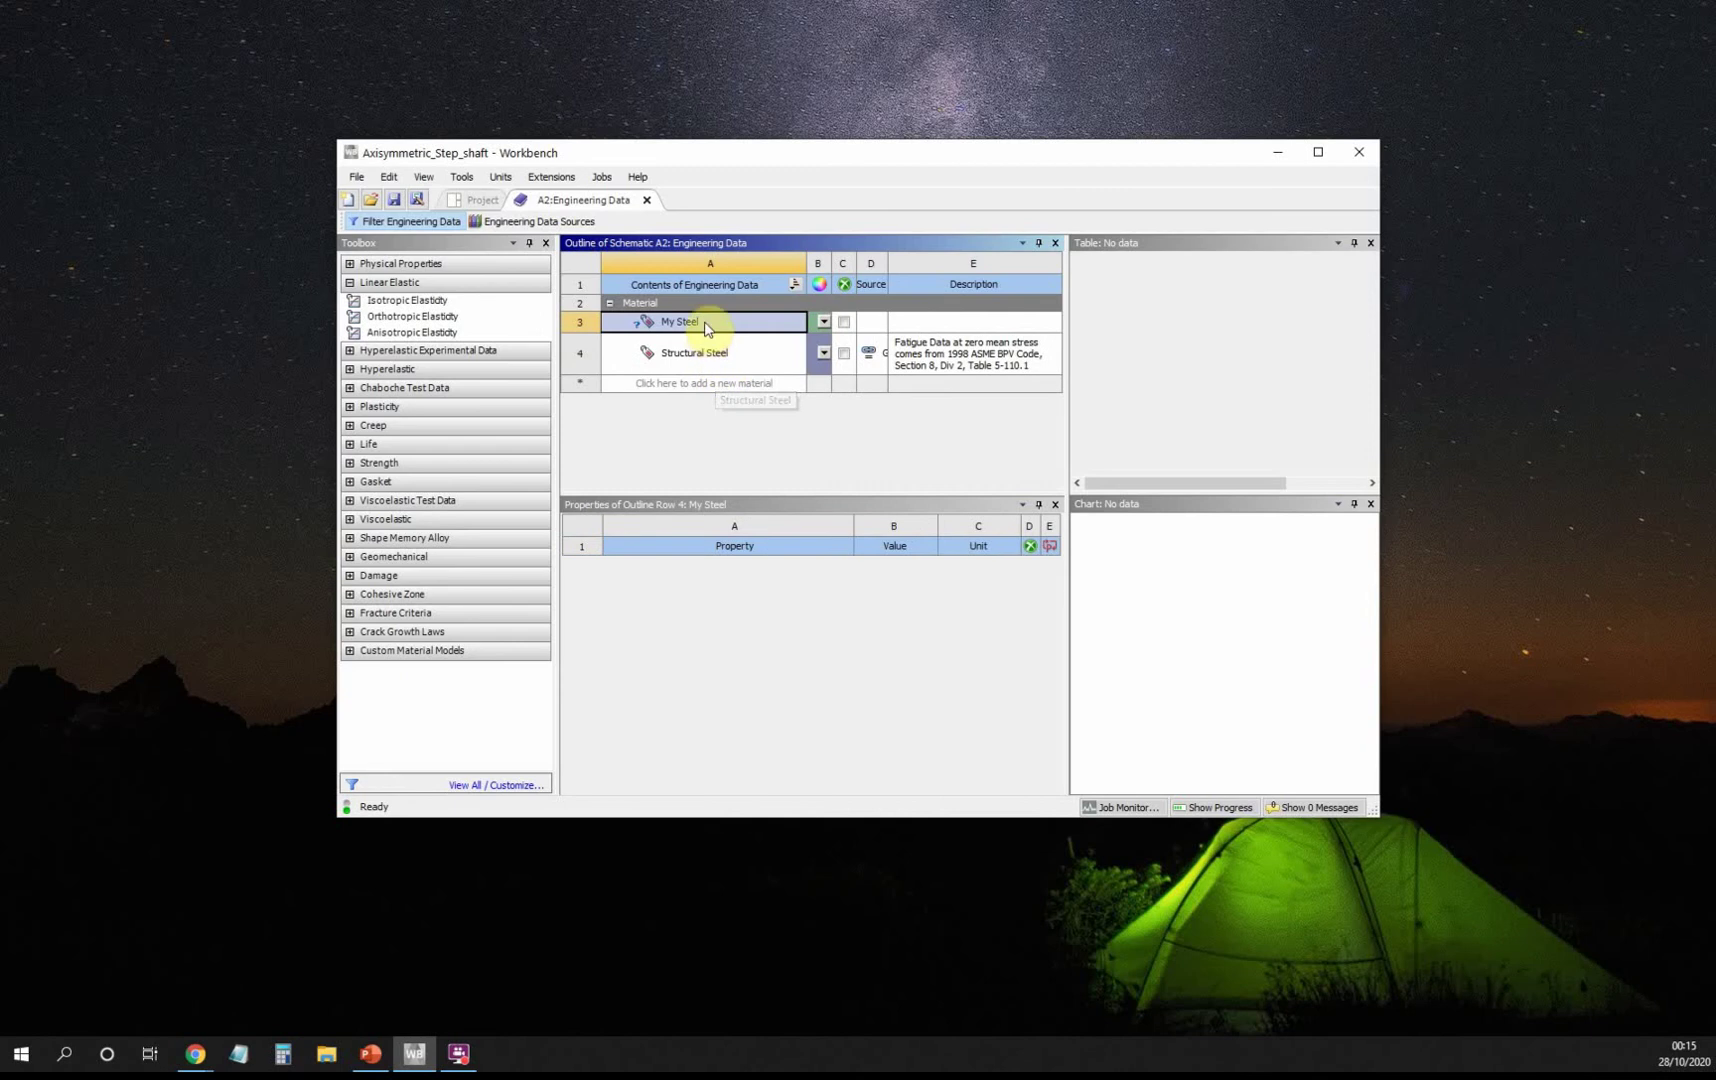
Give My Steel isotropic elasticity with a Young's modulus of 210e9 Pa and a Poisson's ratio of 0.3, and save the project.
double_click(433, 302)
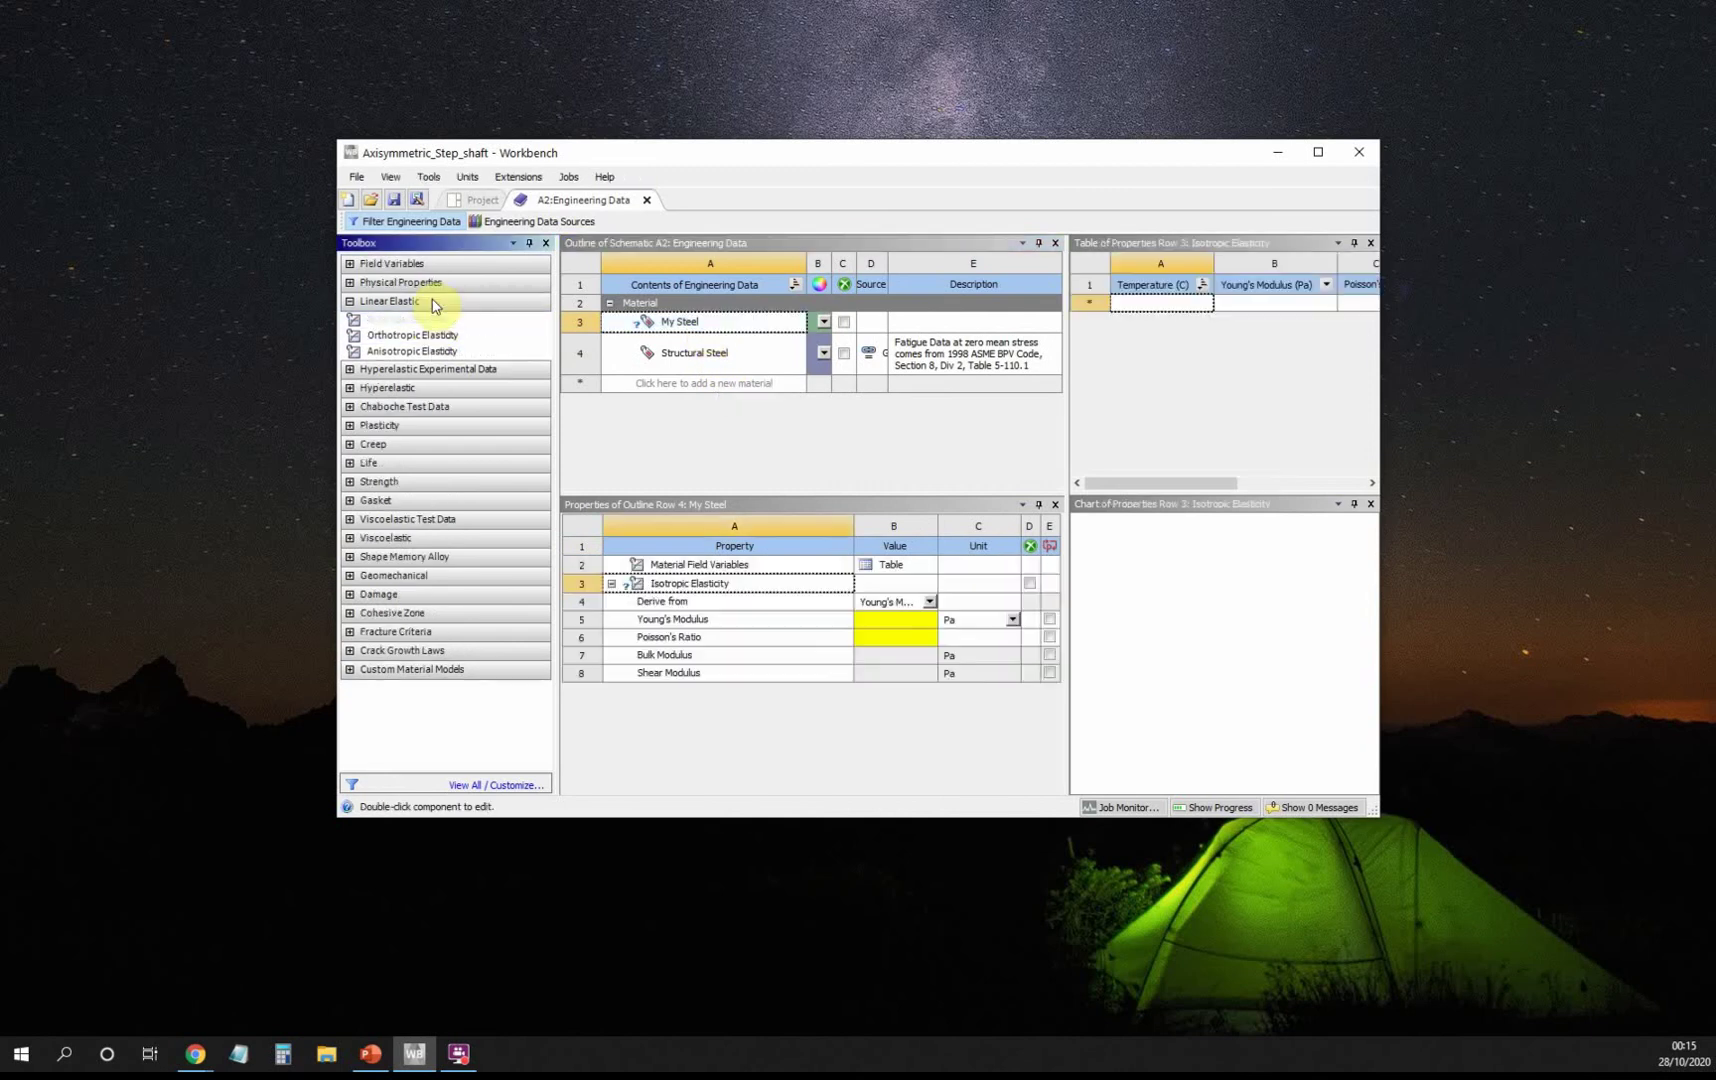
click(882, 622)
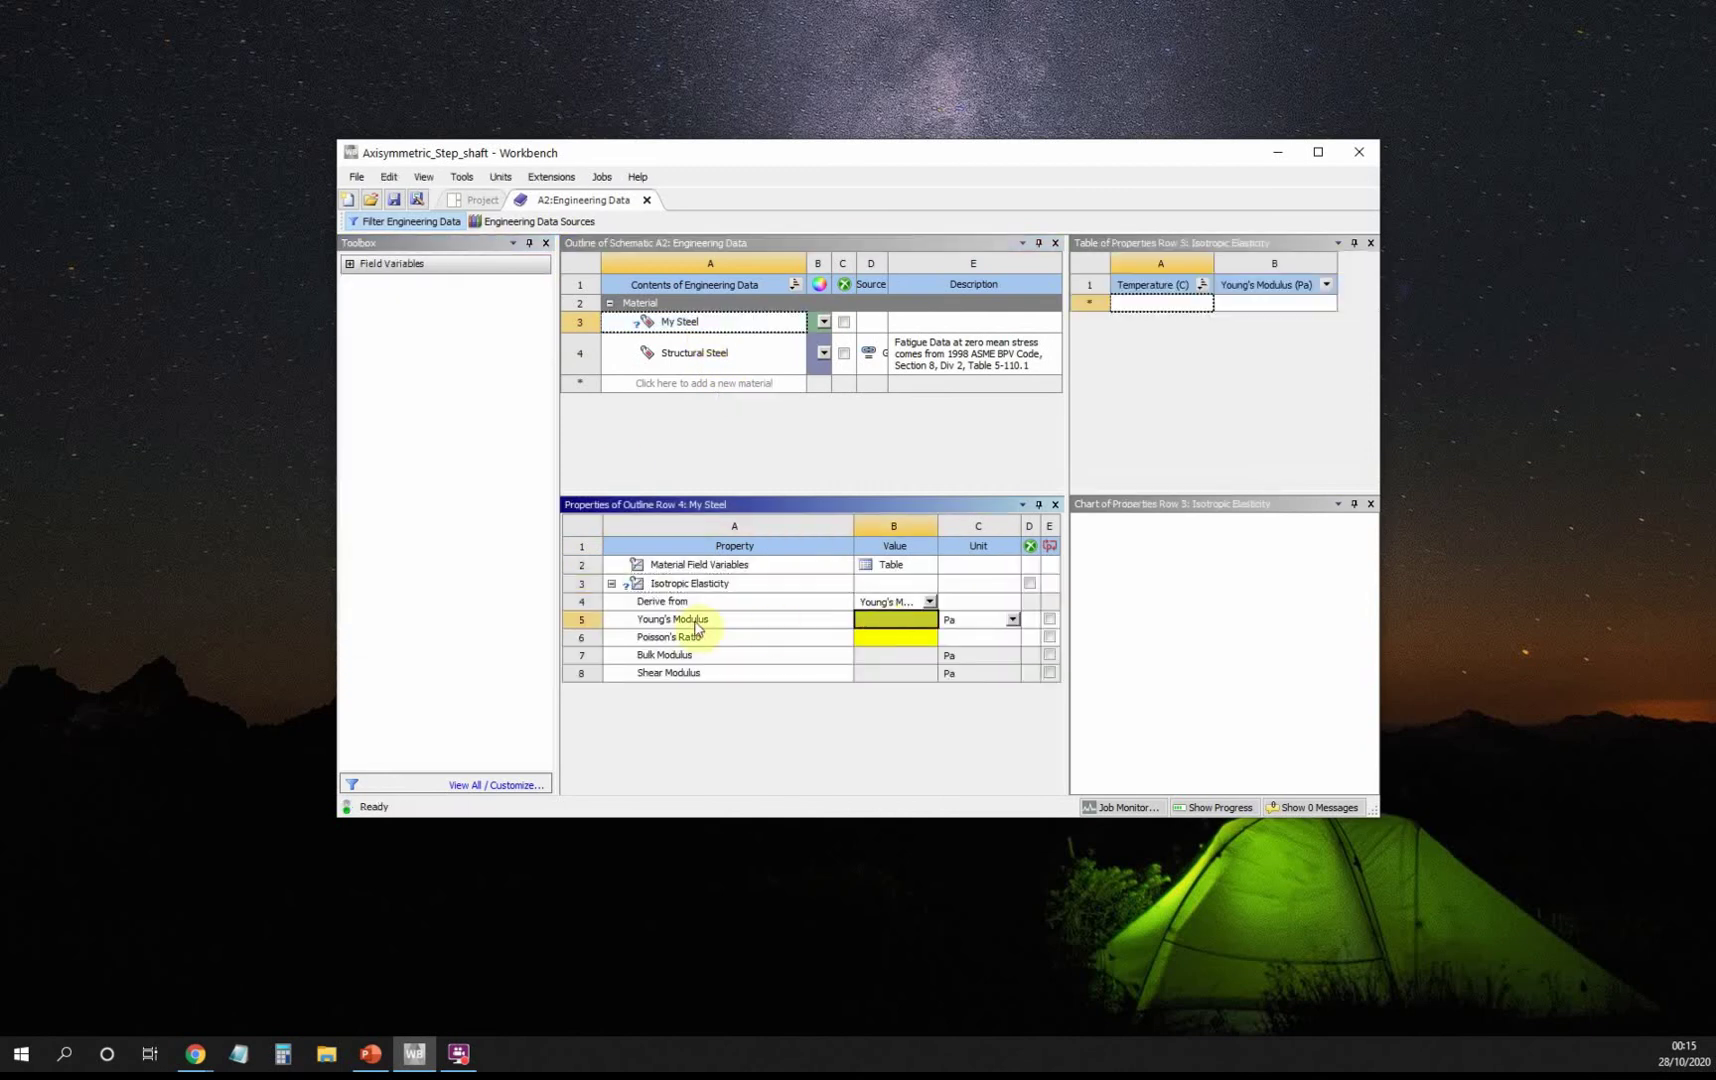
text(210)
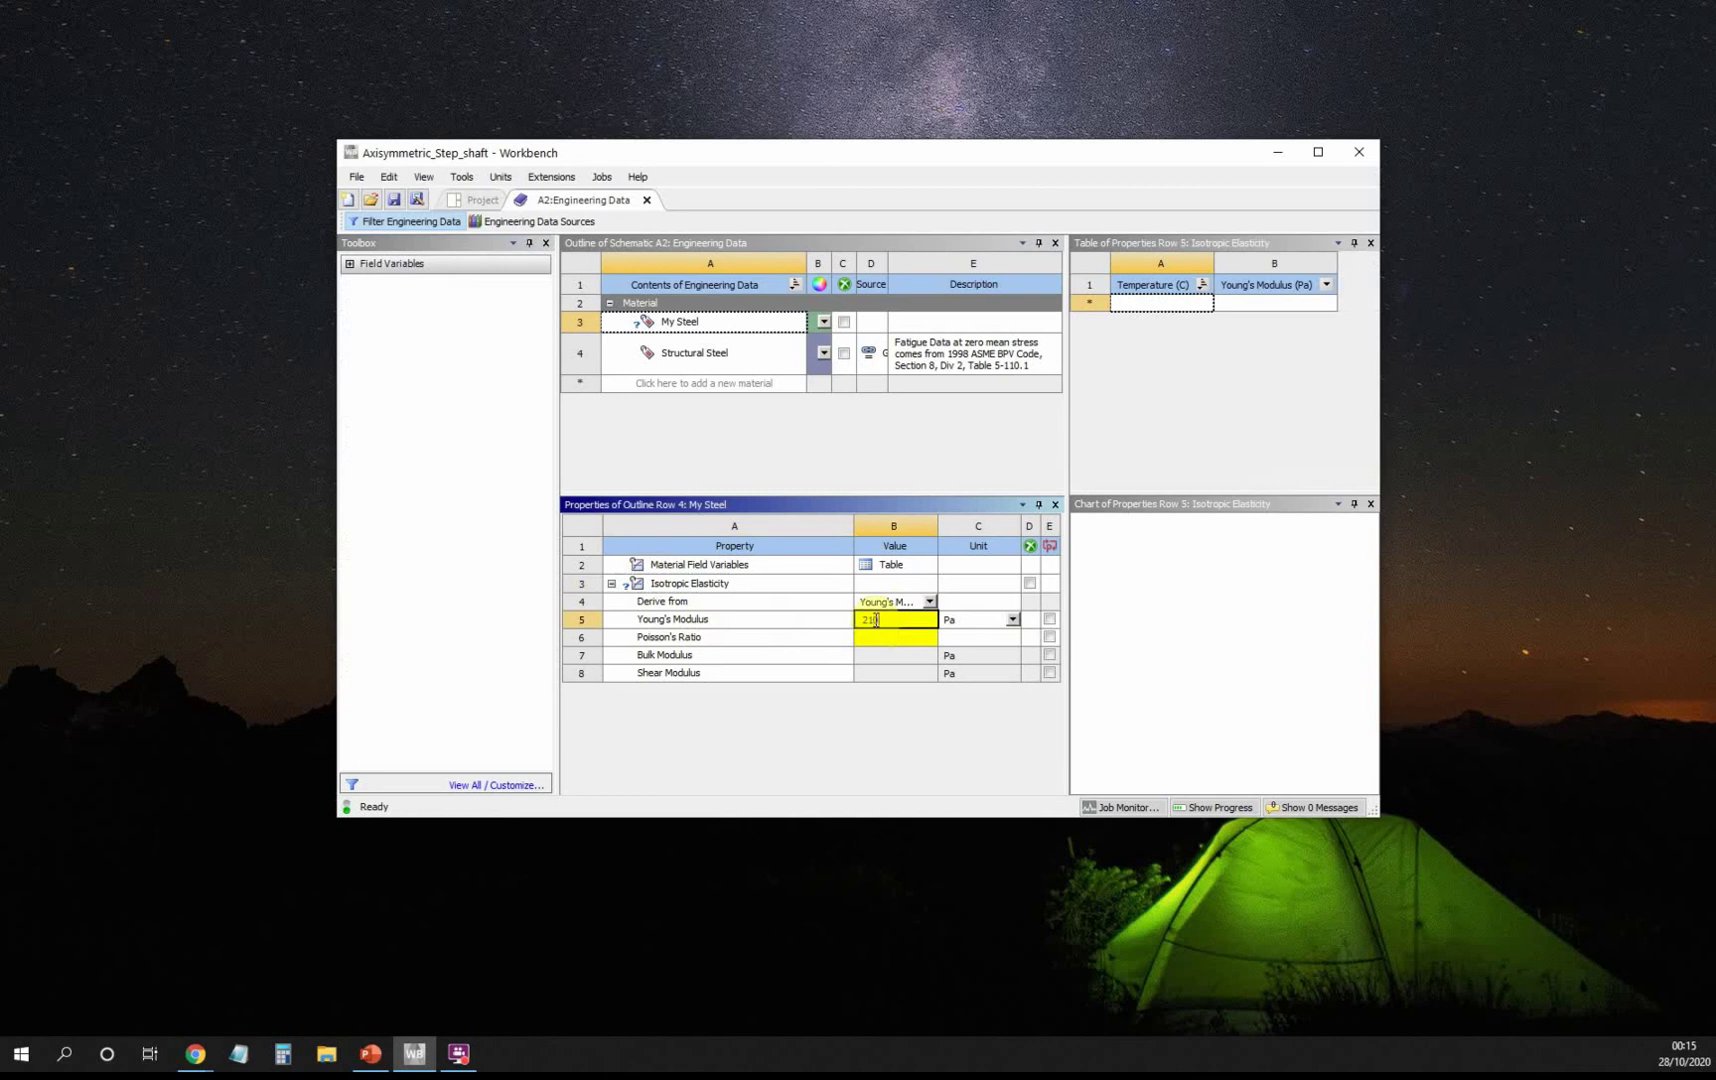
text(e9)
click(889, 645)
text(0)
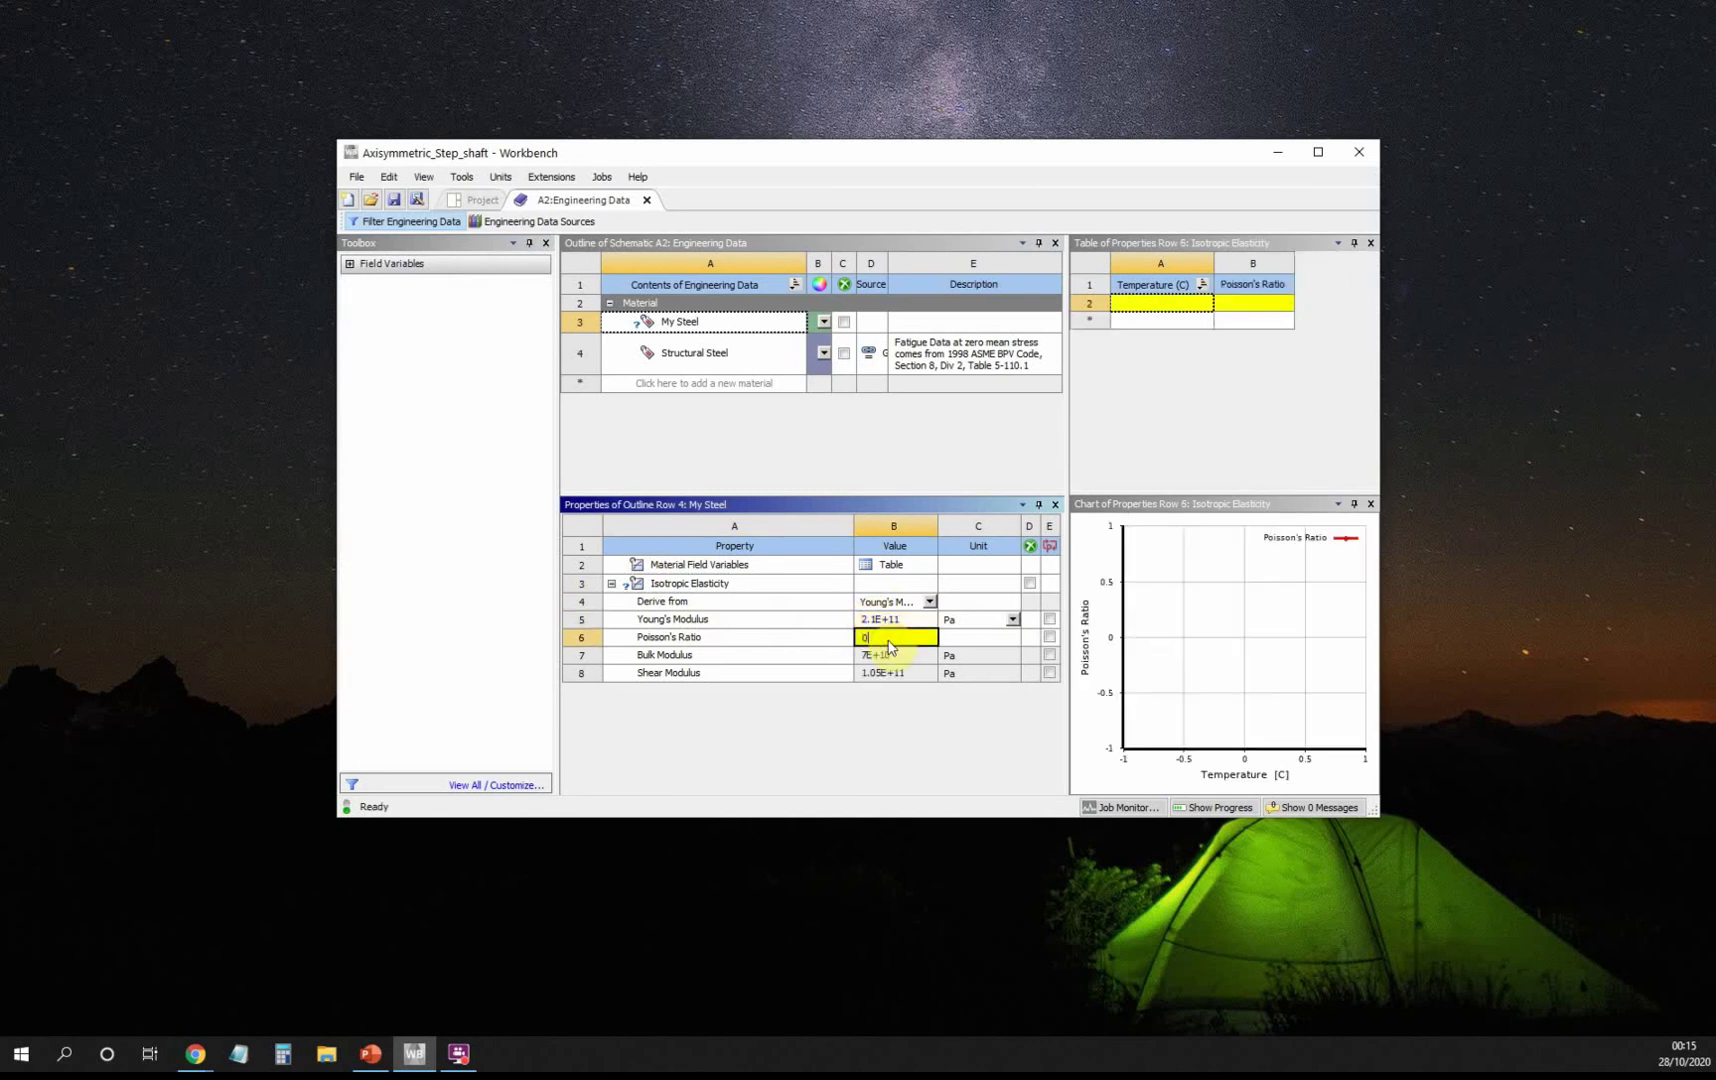
text(.3)
key(Return)
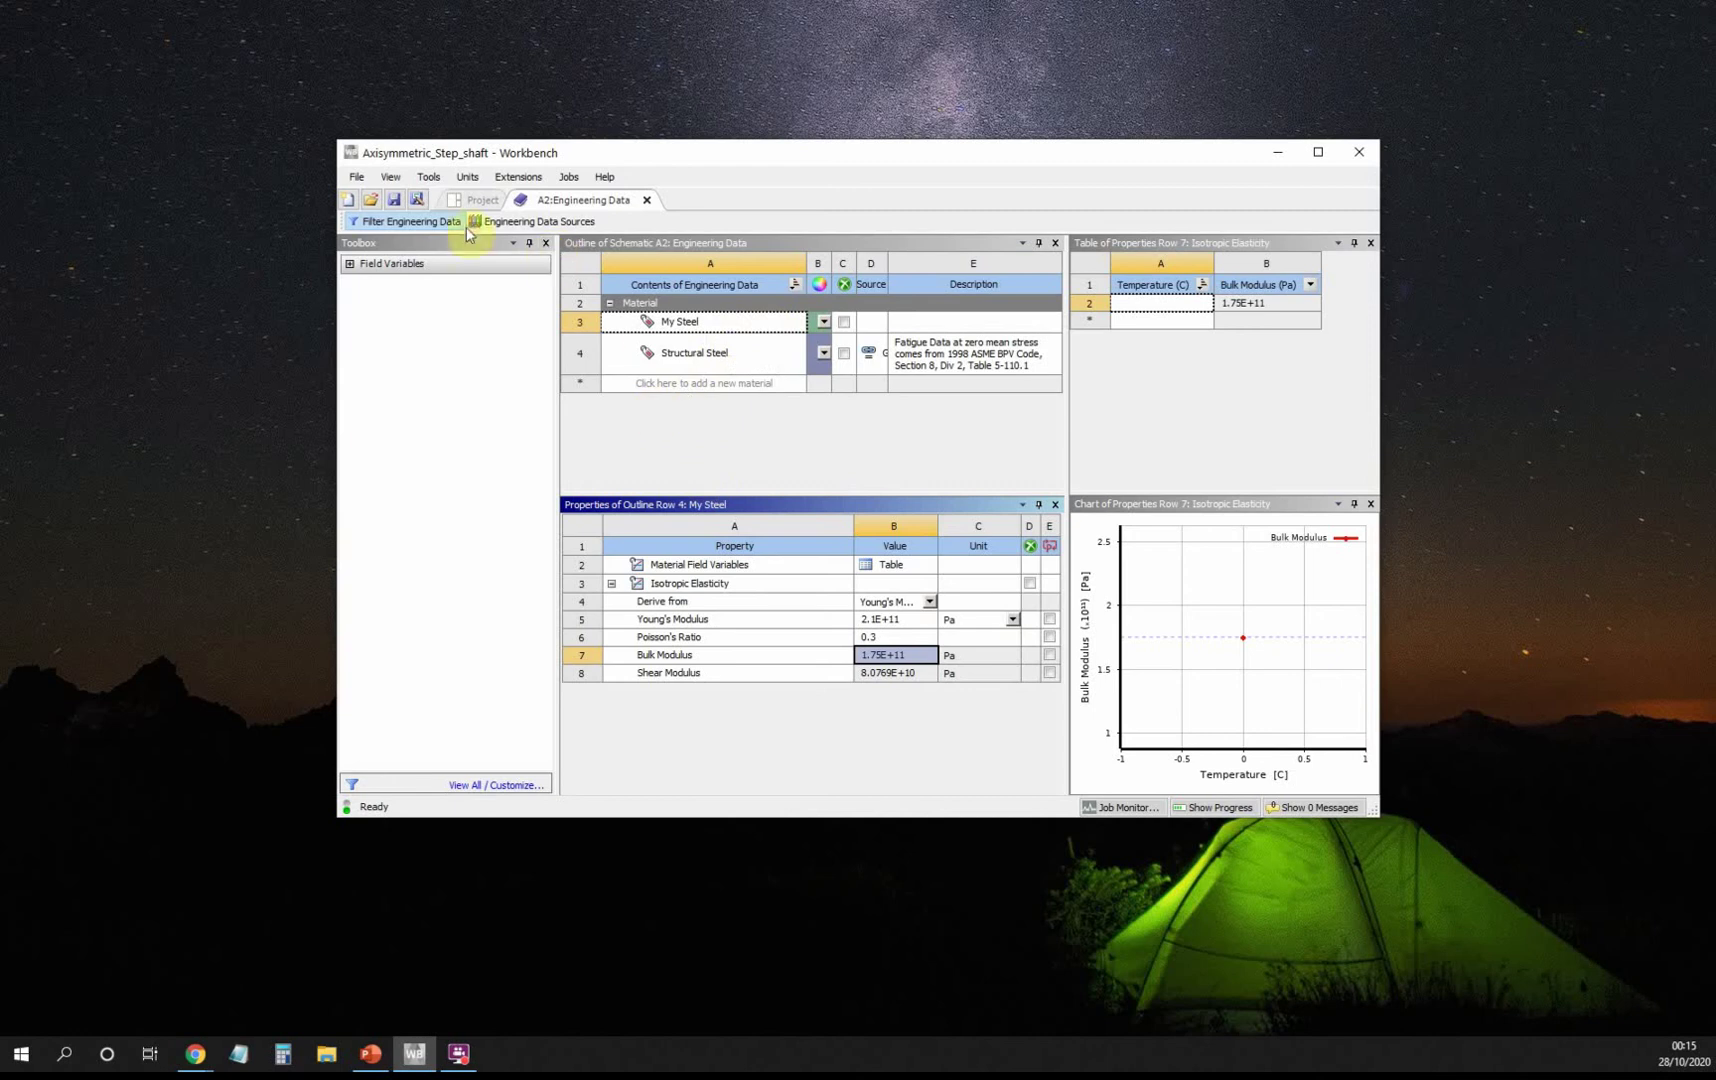
click(396, 201)
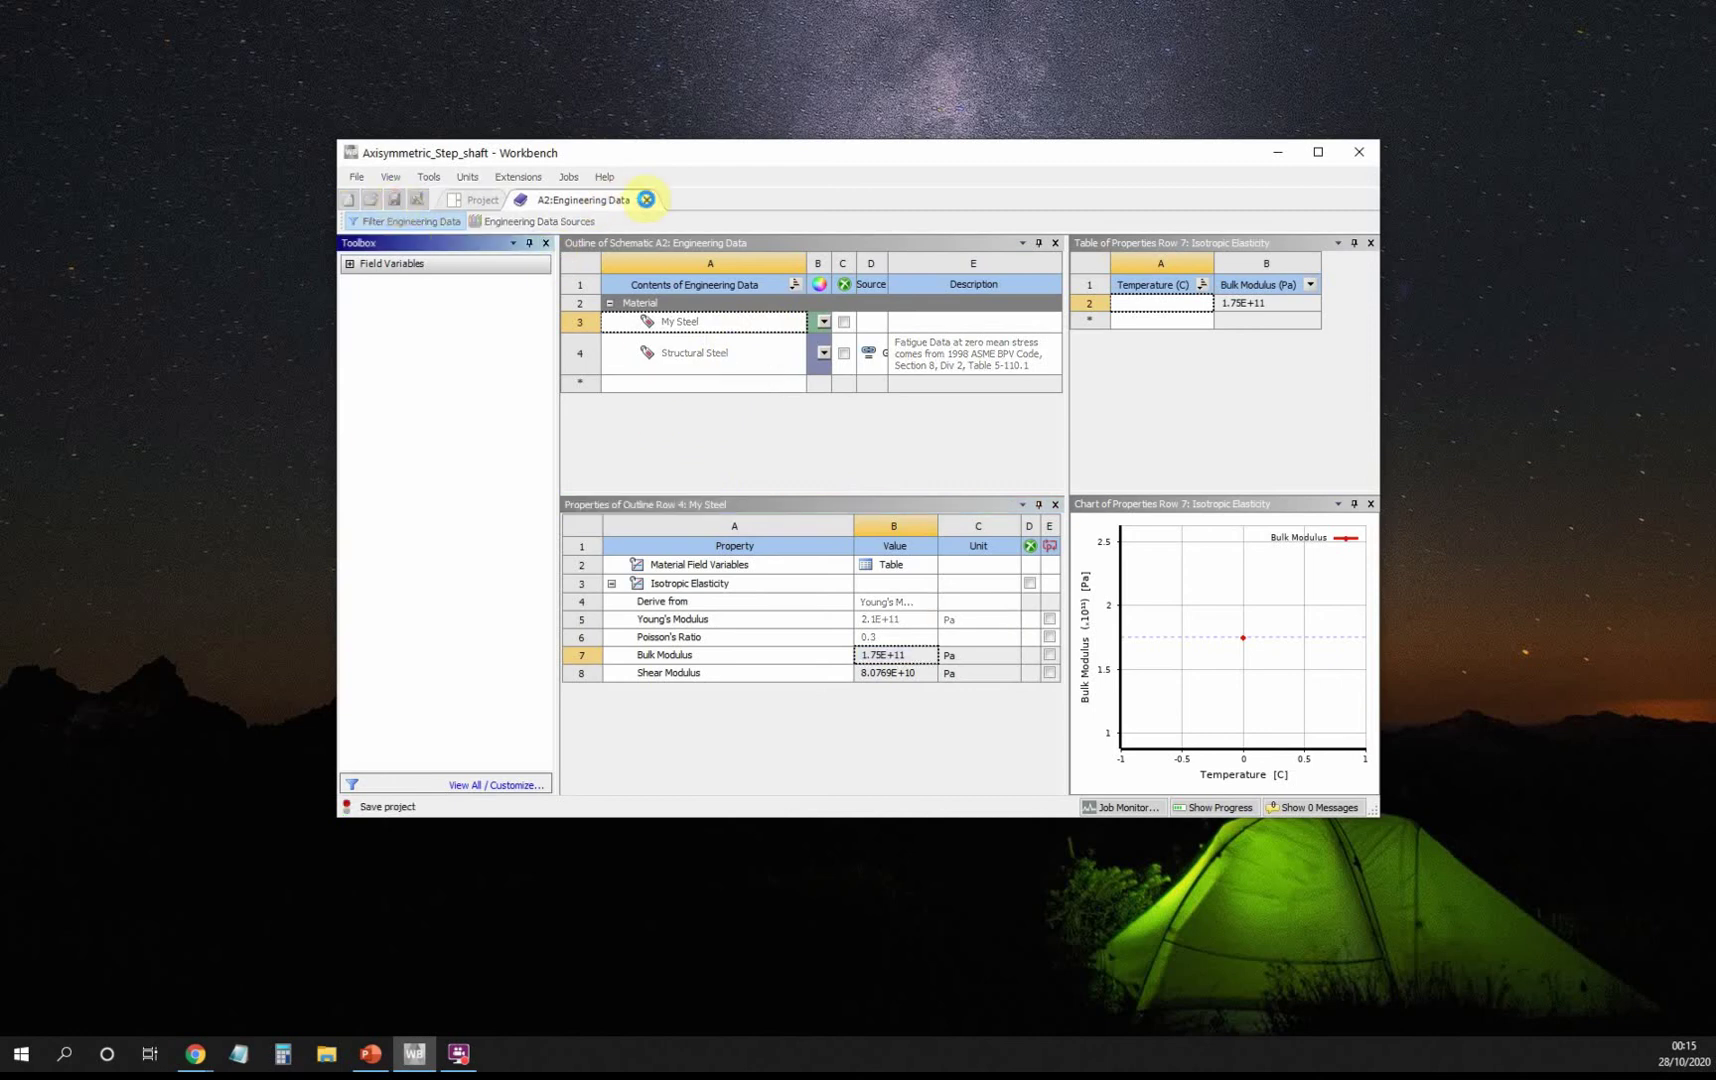
click(646, 199)
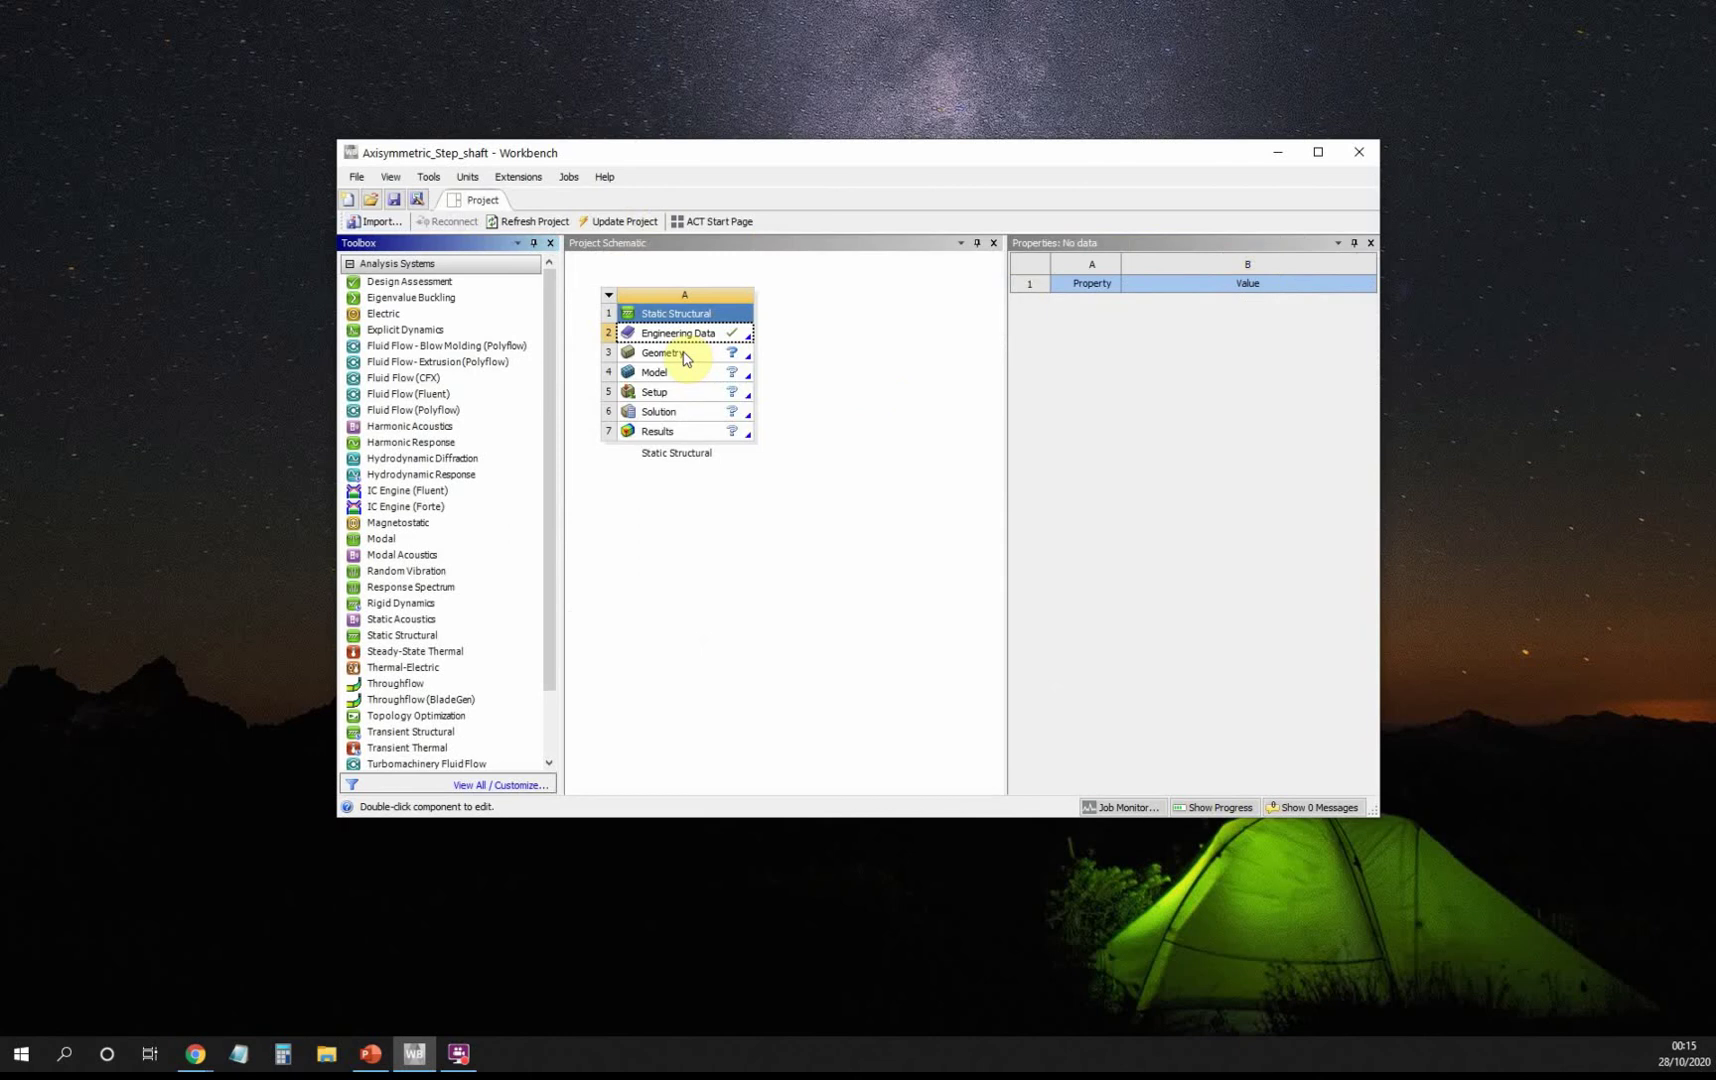
Set the analysis type of the Static Structural system's geometry to 2D and close the geometry properties.
click(684, 356)
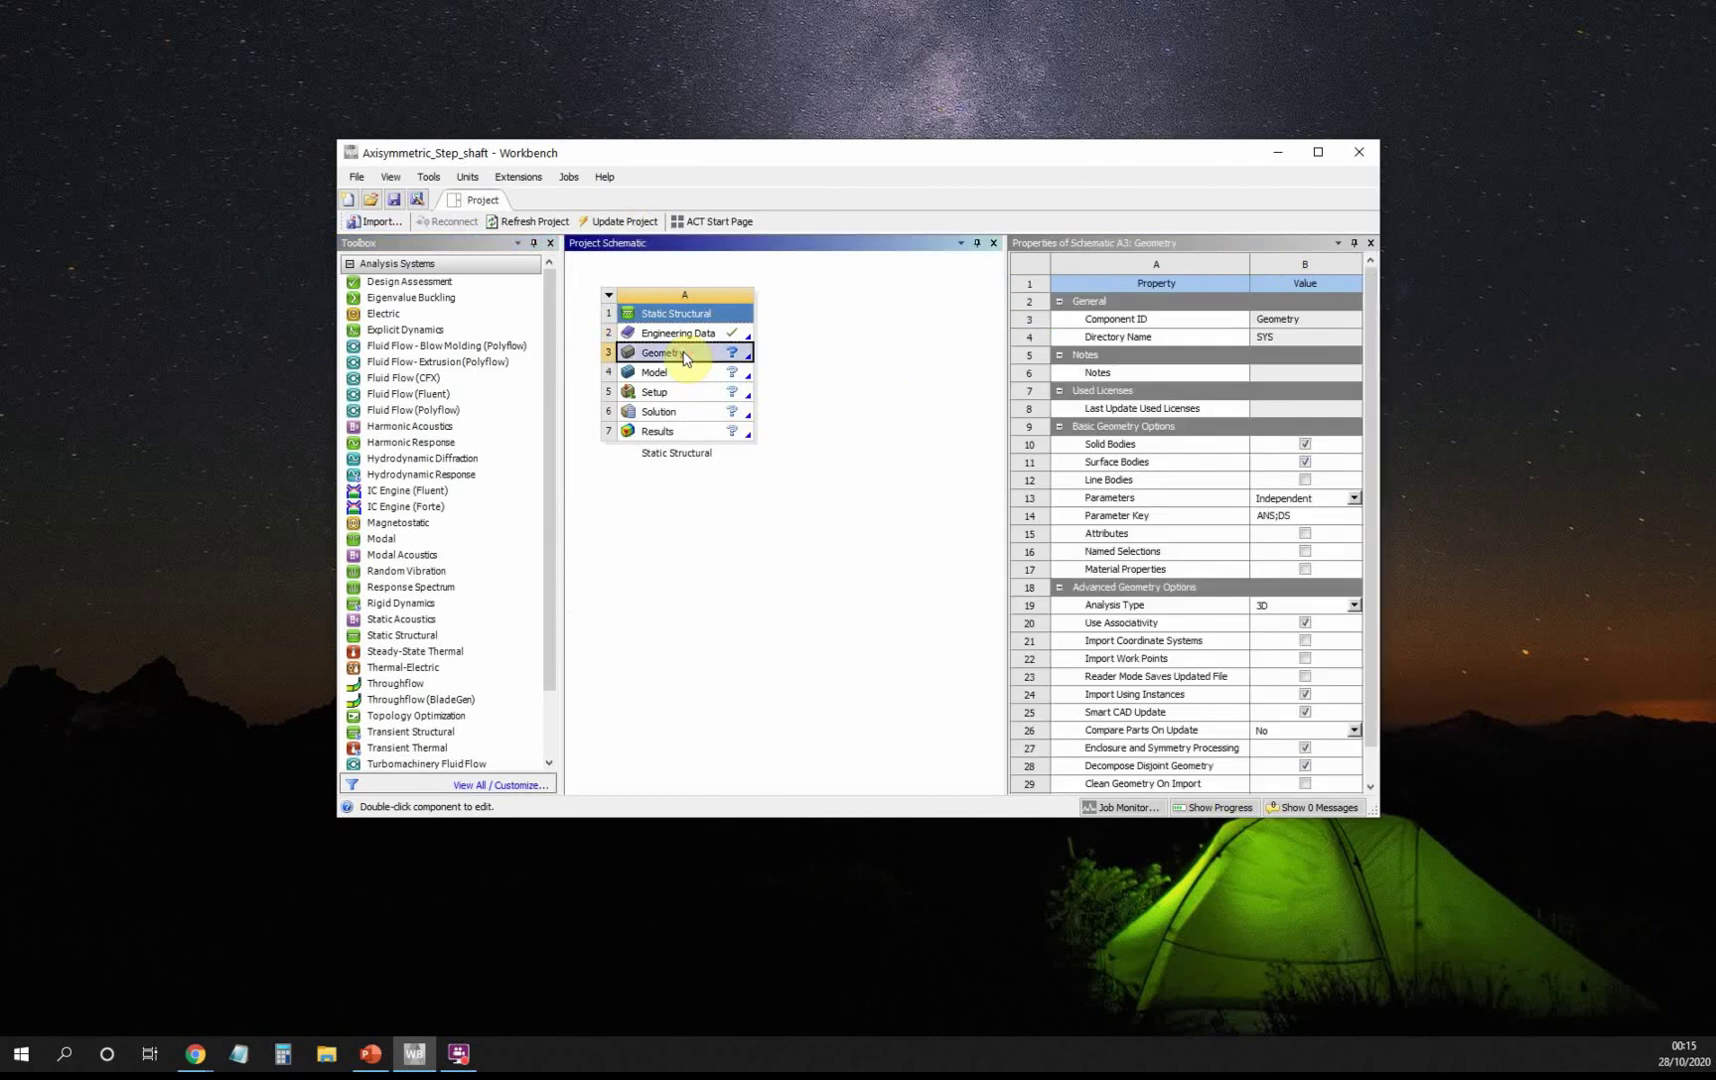
click(1355, 608)
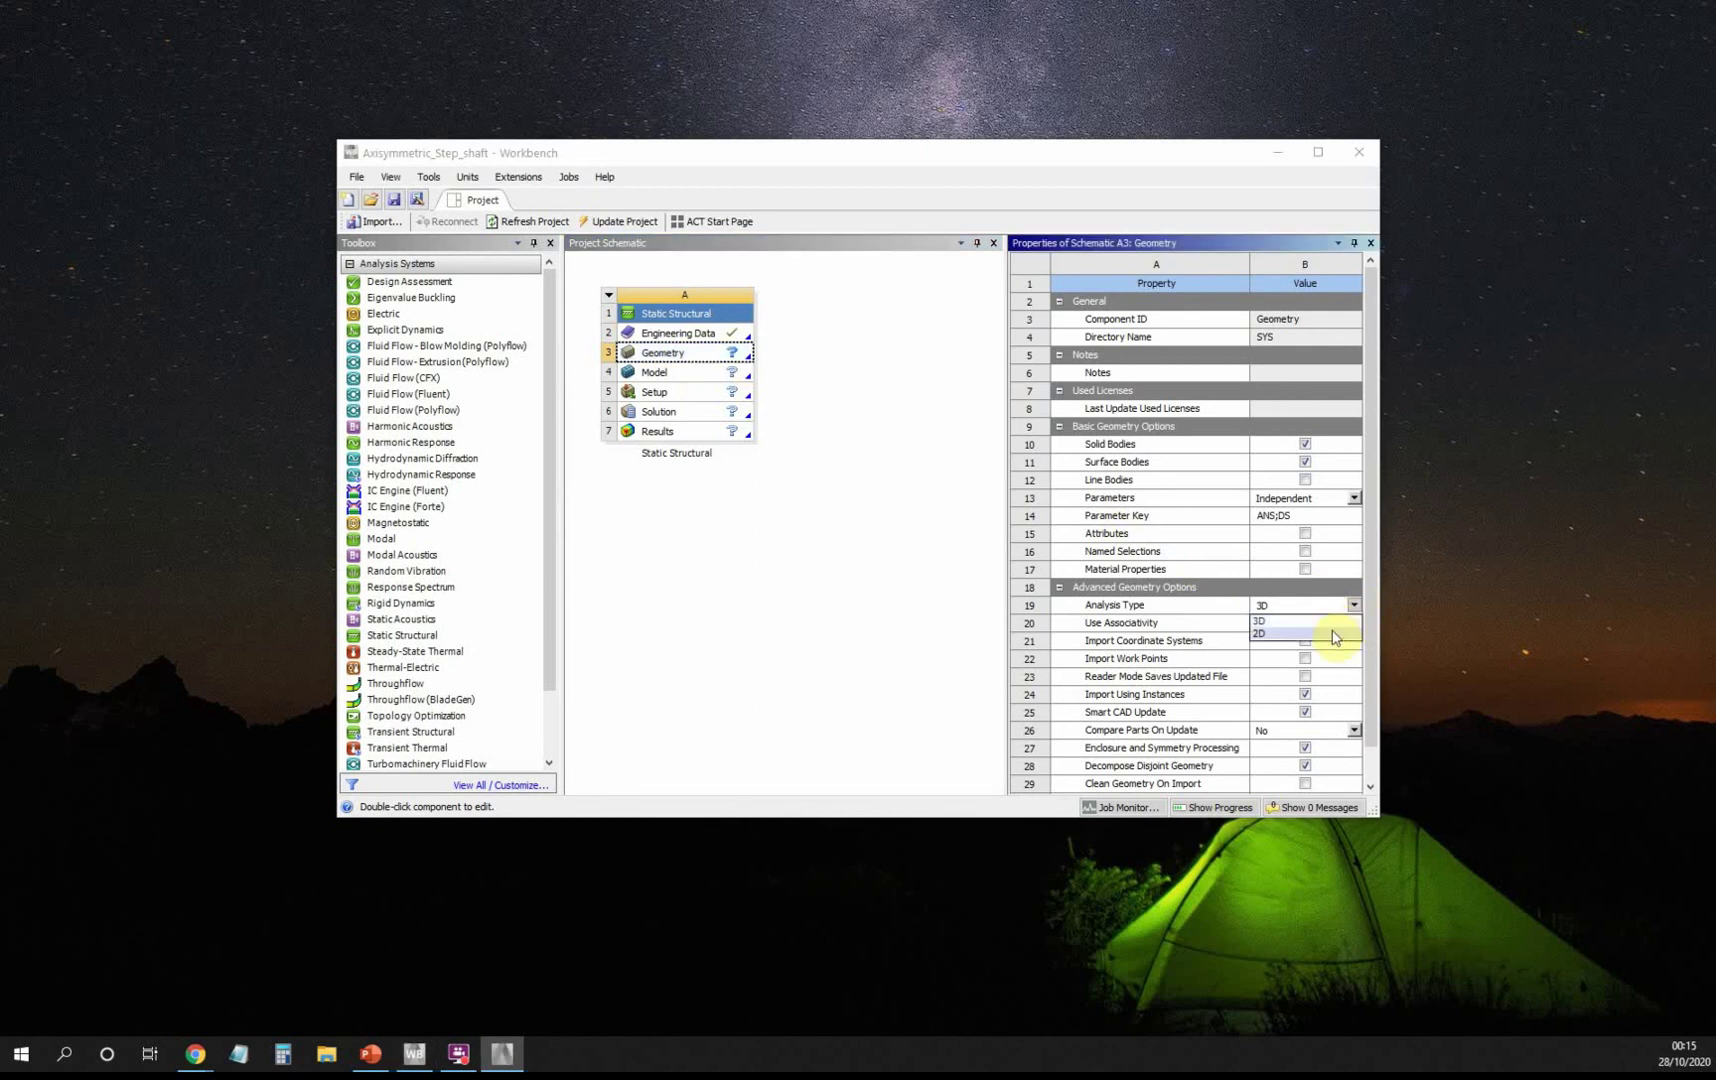
click(1332, 634)
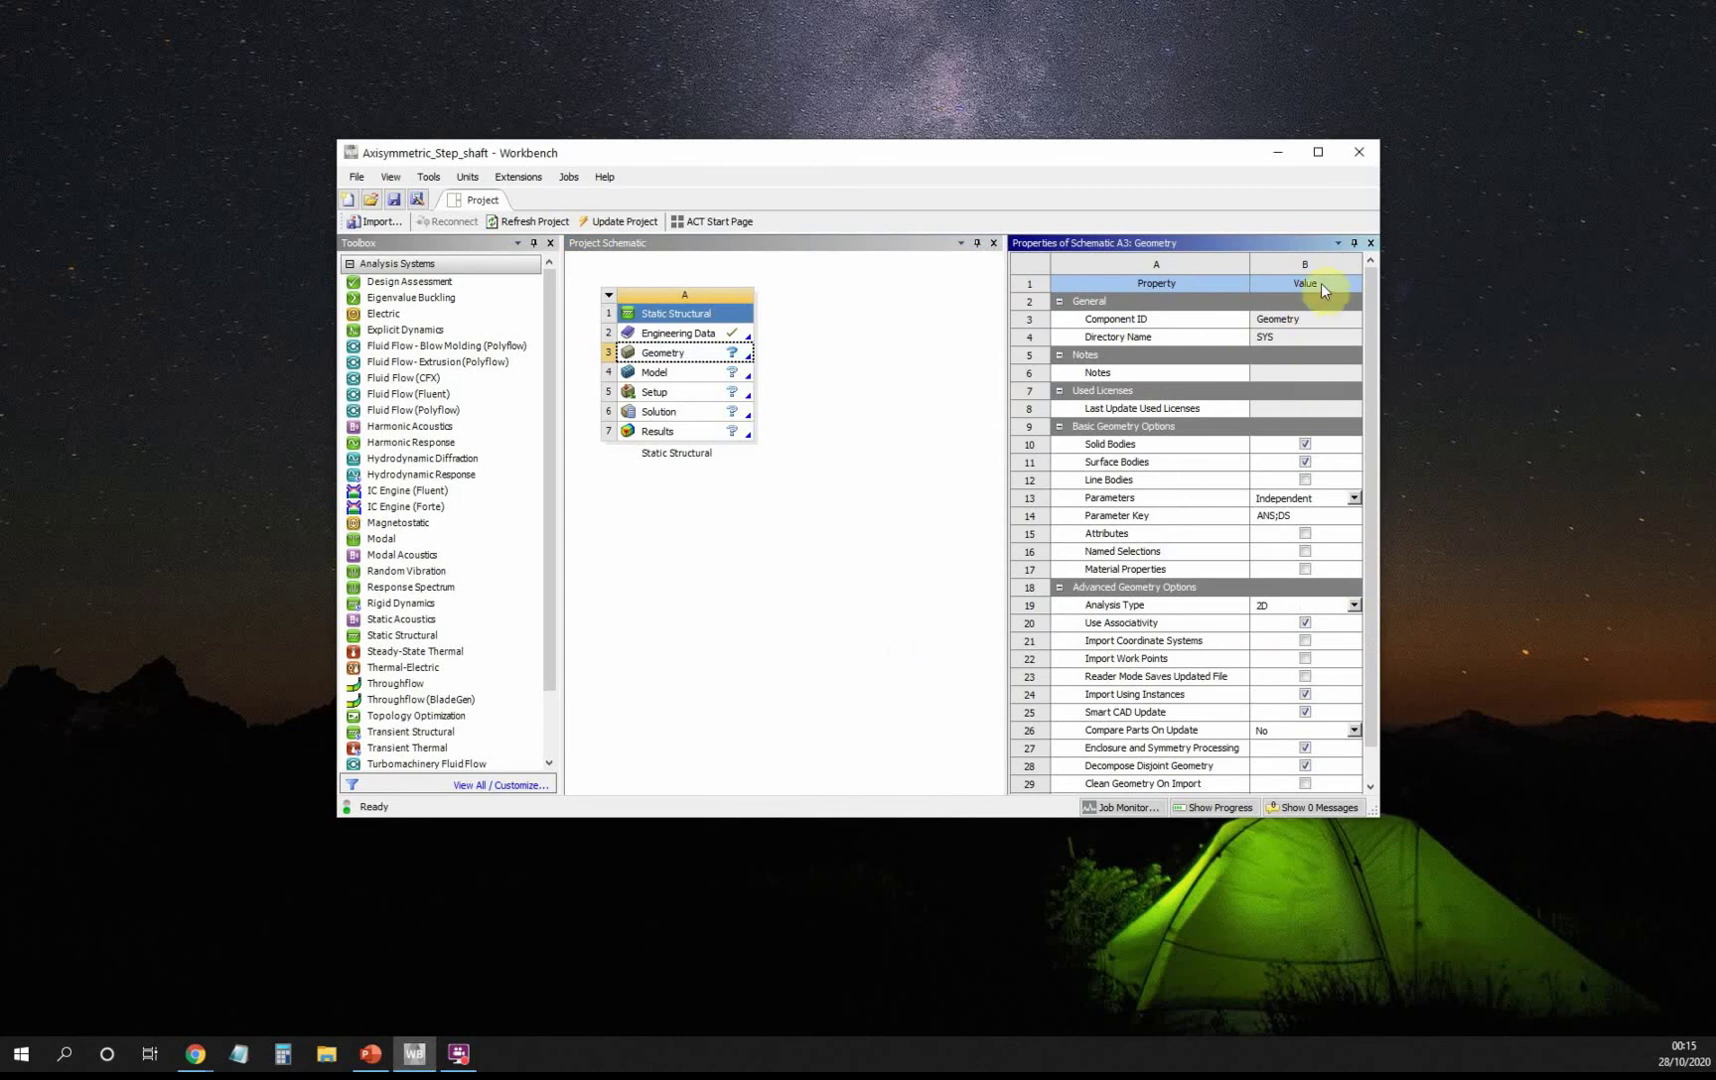
click(1370, 243)
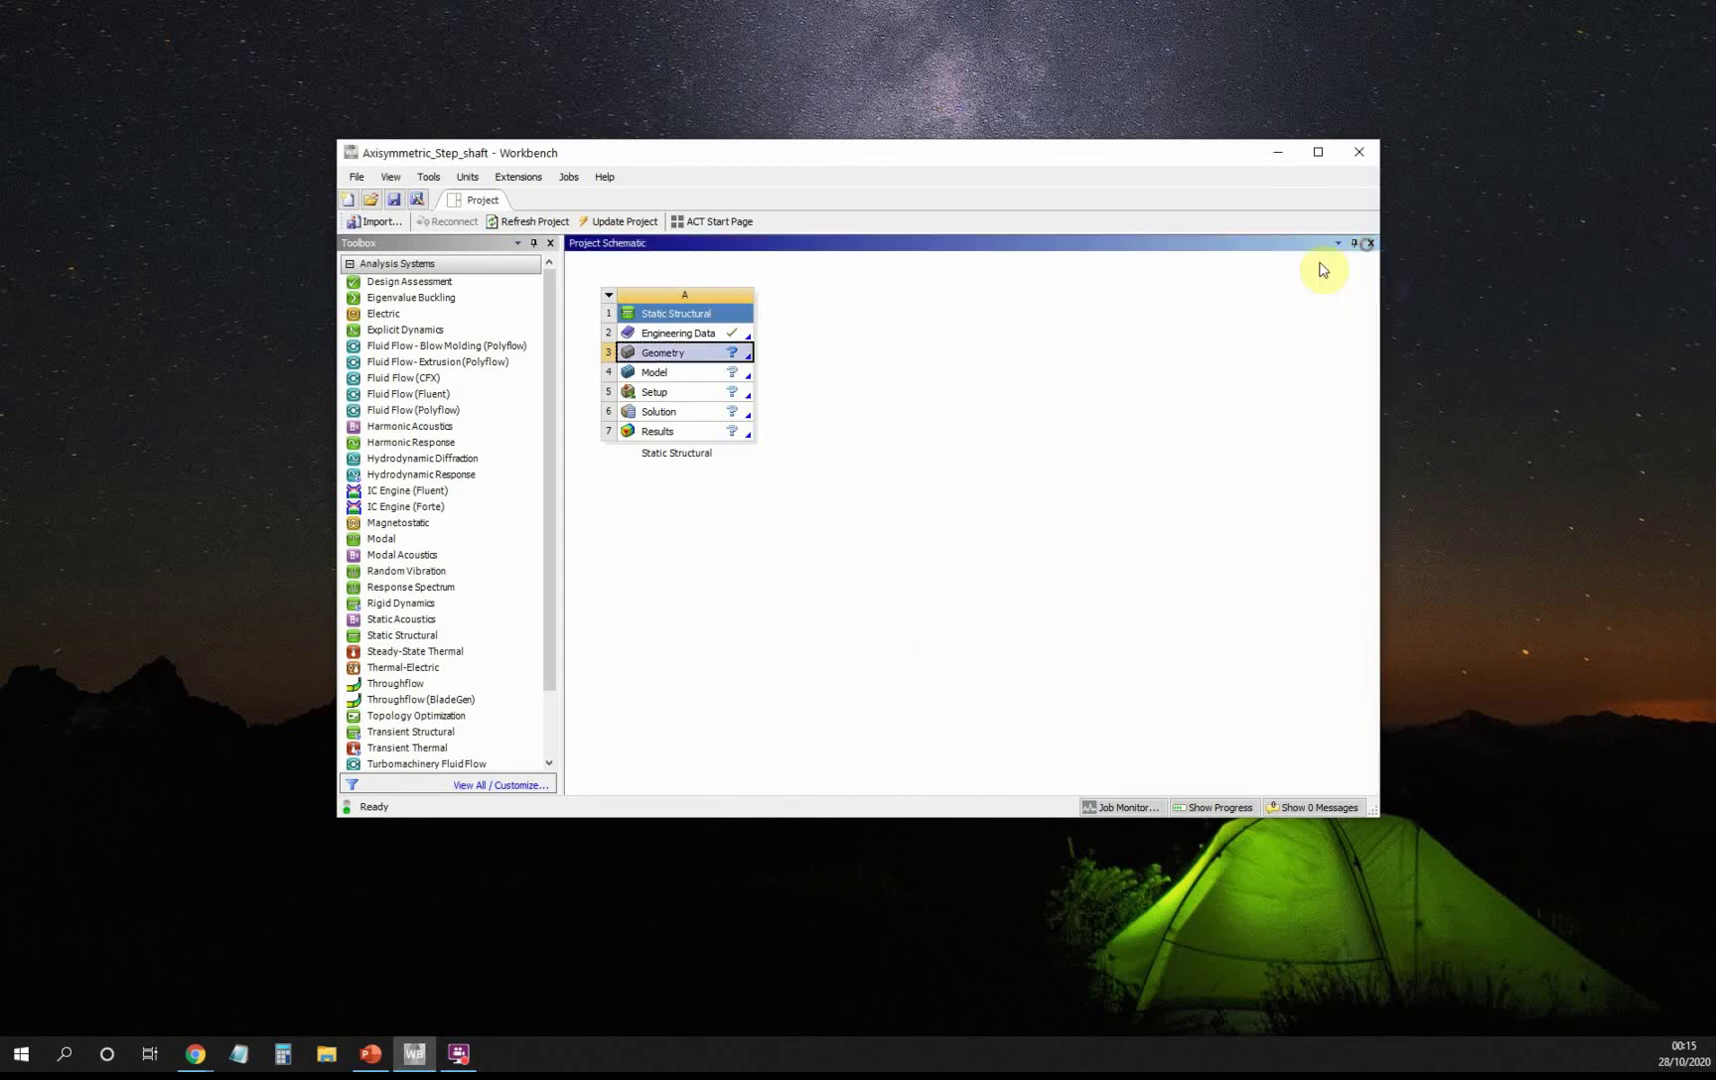
Reopen the geometry's properties and check the analysis type setting.
right_click(684, 362)
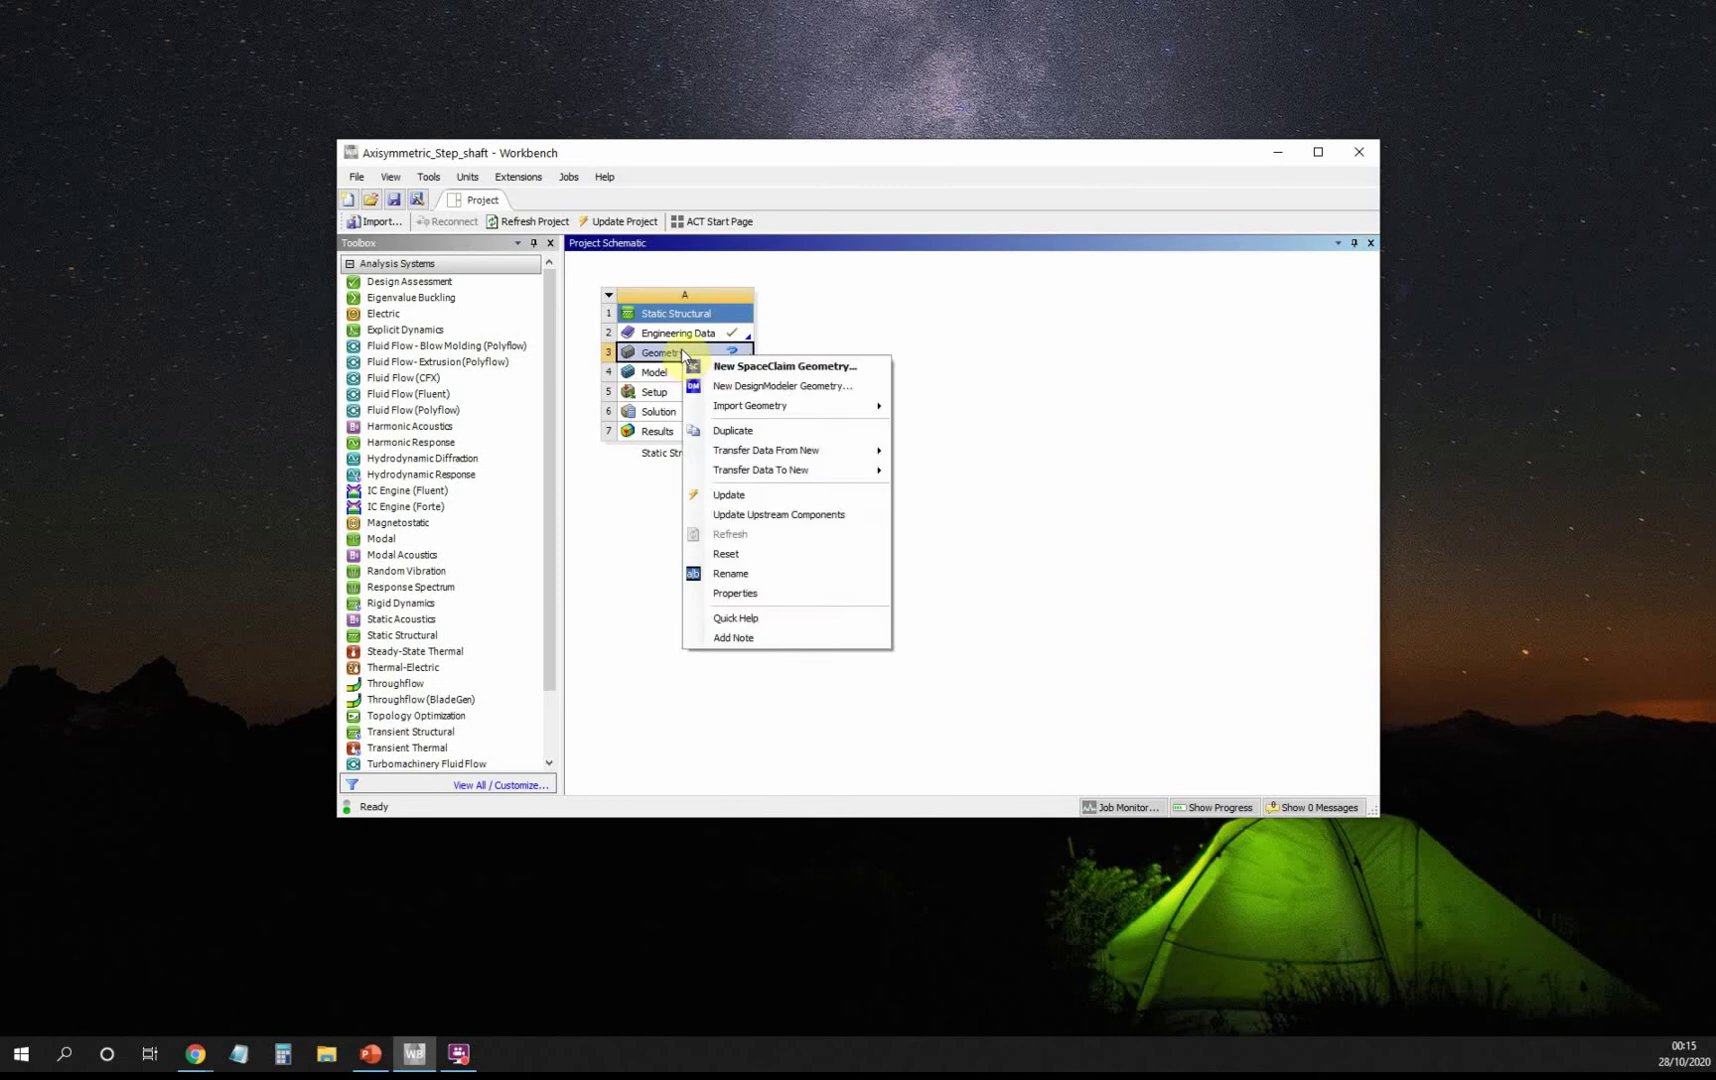
click(745, 594)
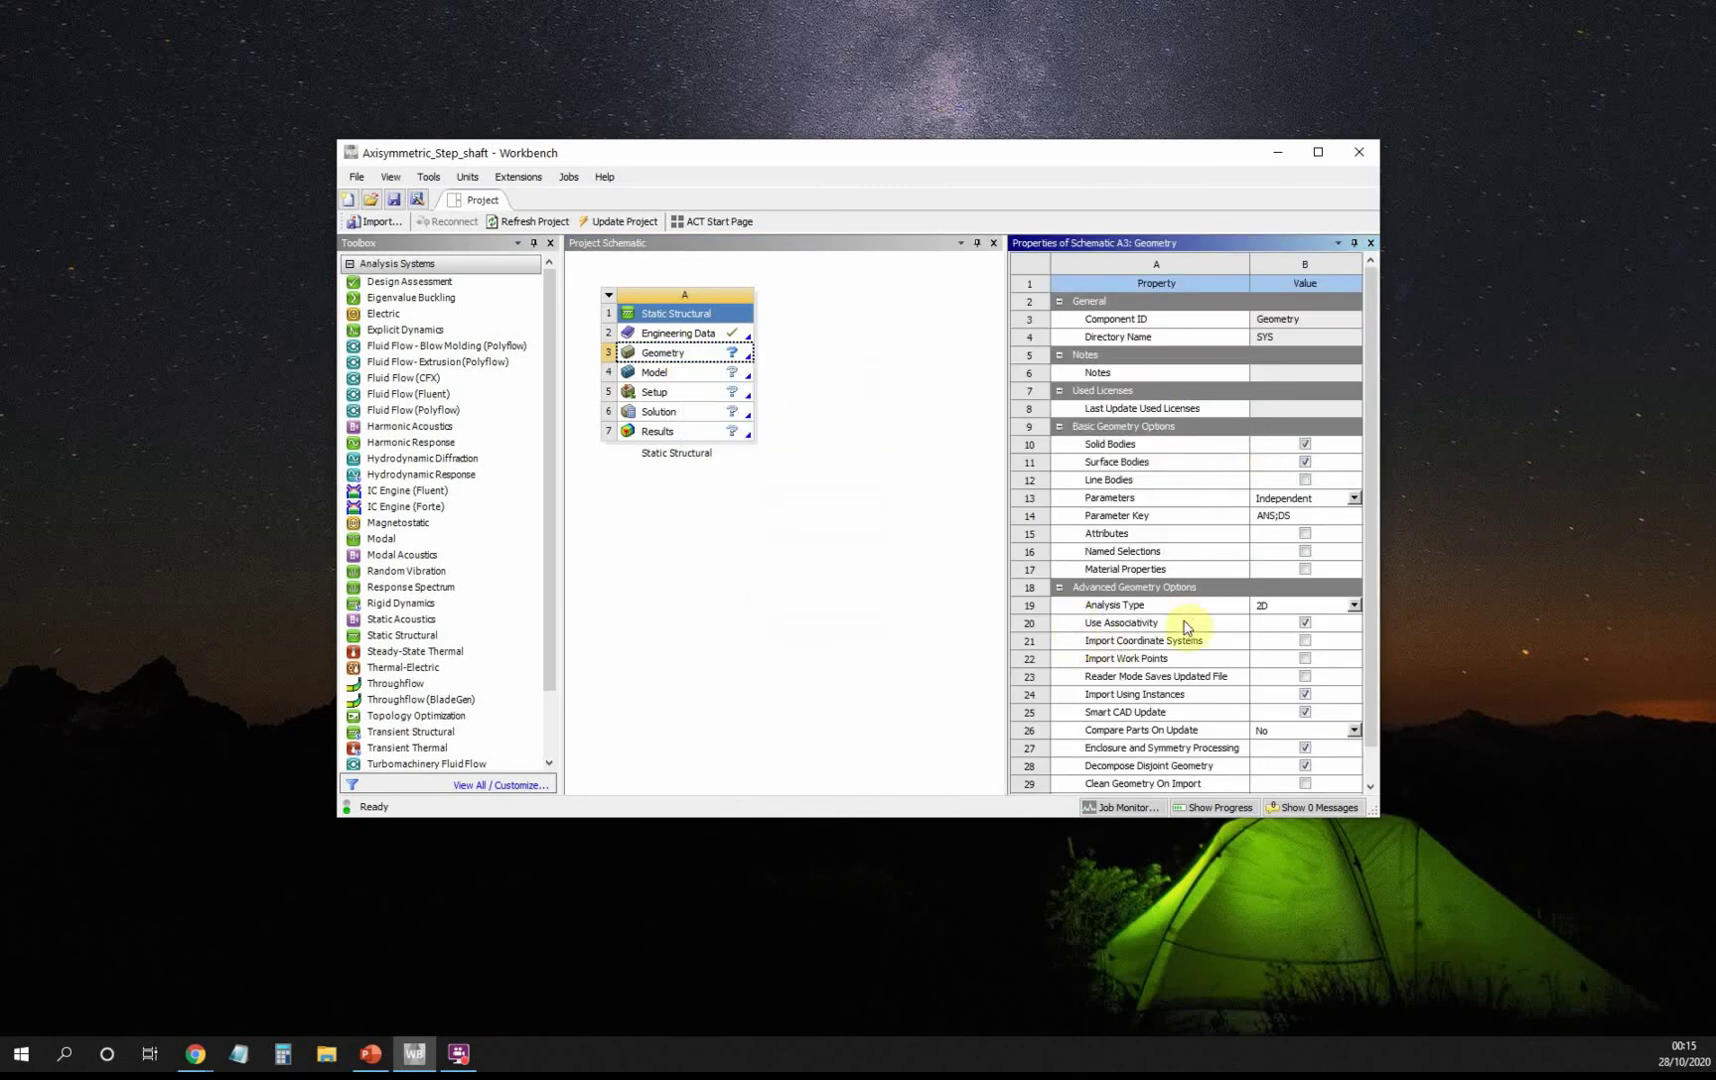
scroll(1185, 625, down, 1)
scroll(1184, 620, up, 1)
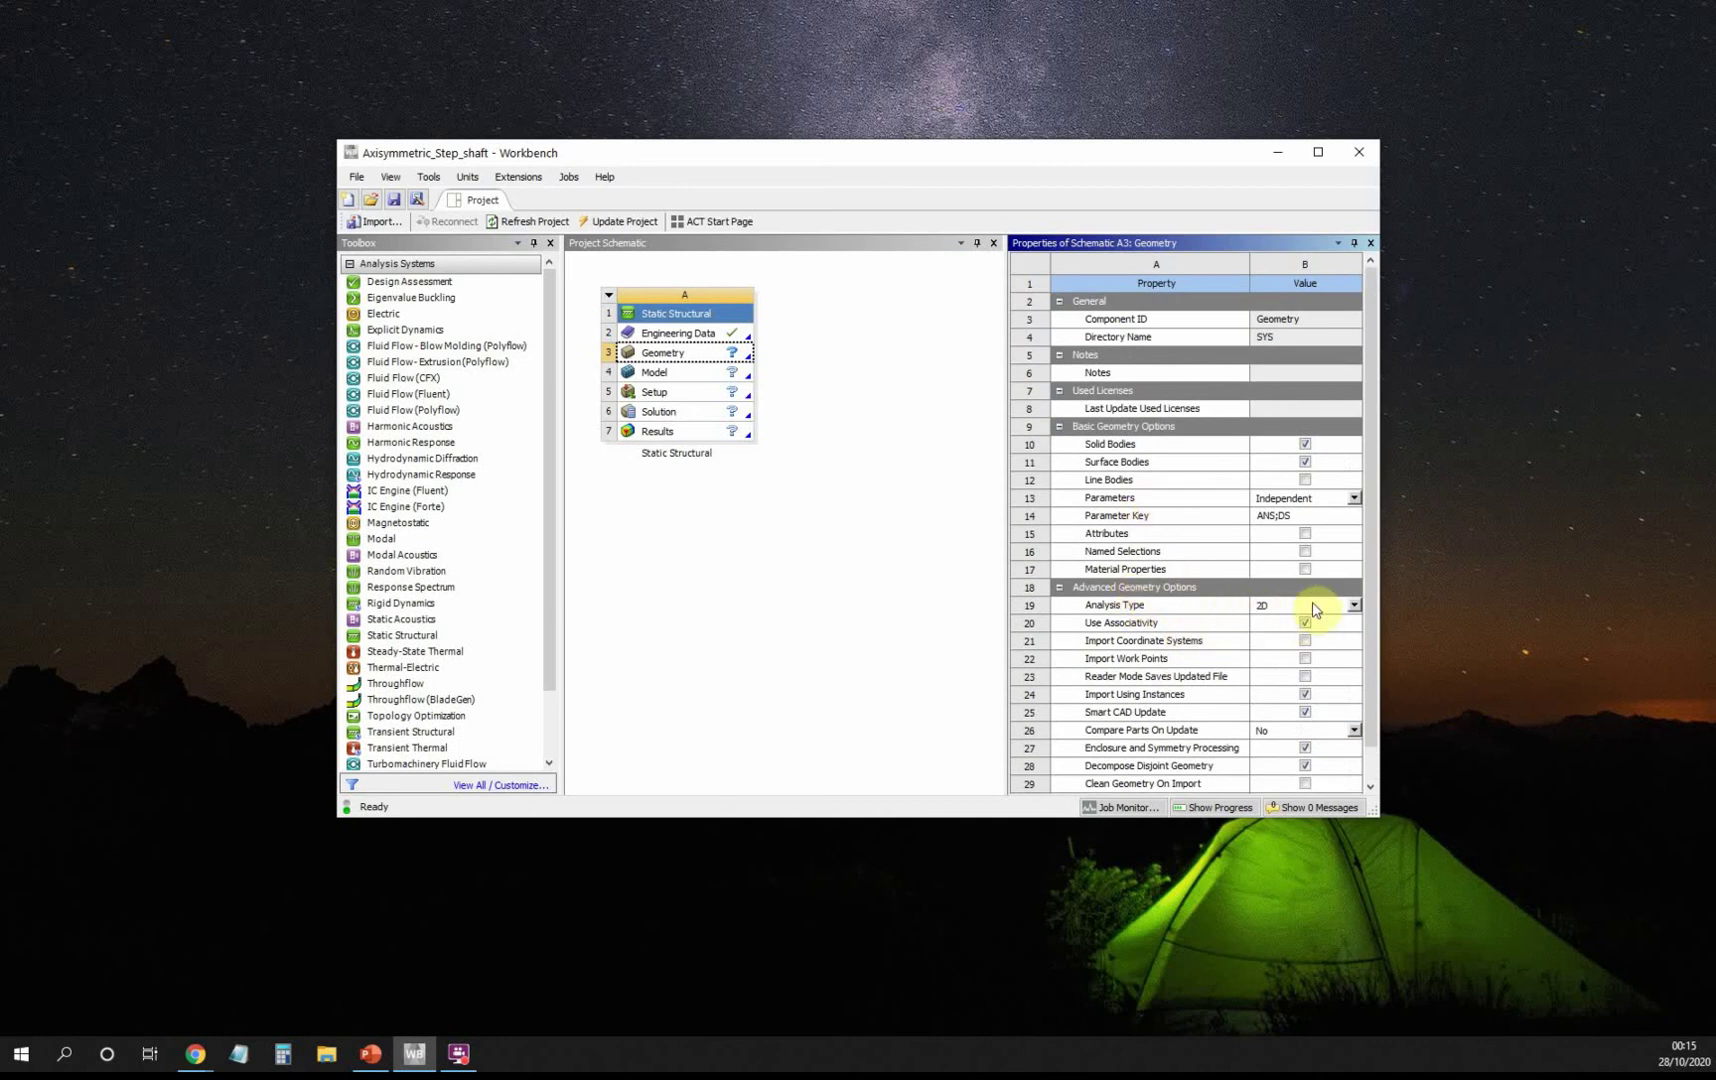
Start a new DesignModeler geometry for the Static Structural system and view the XYPlane face-on.
right_click(675, 356)
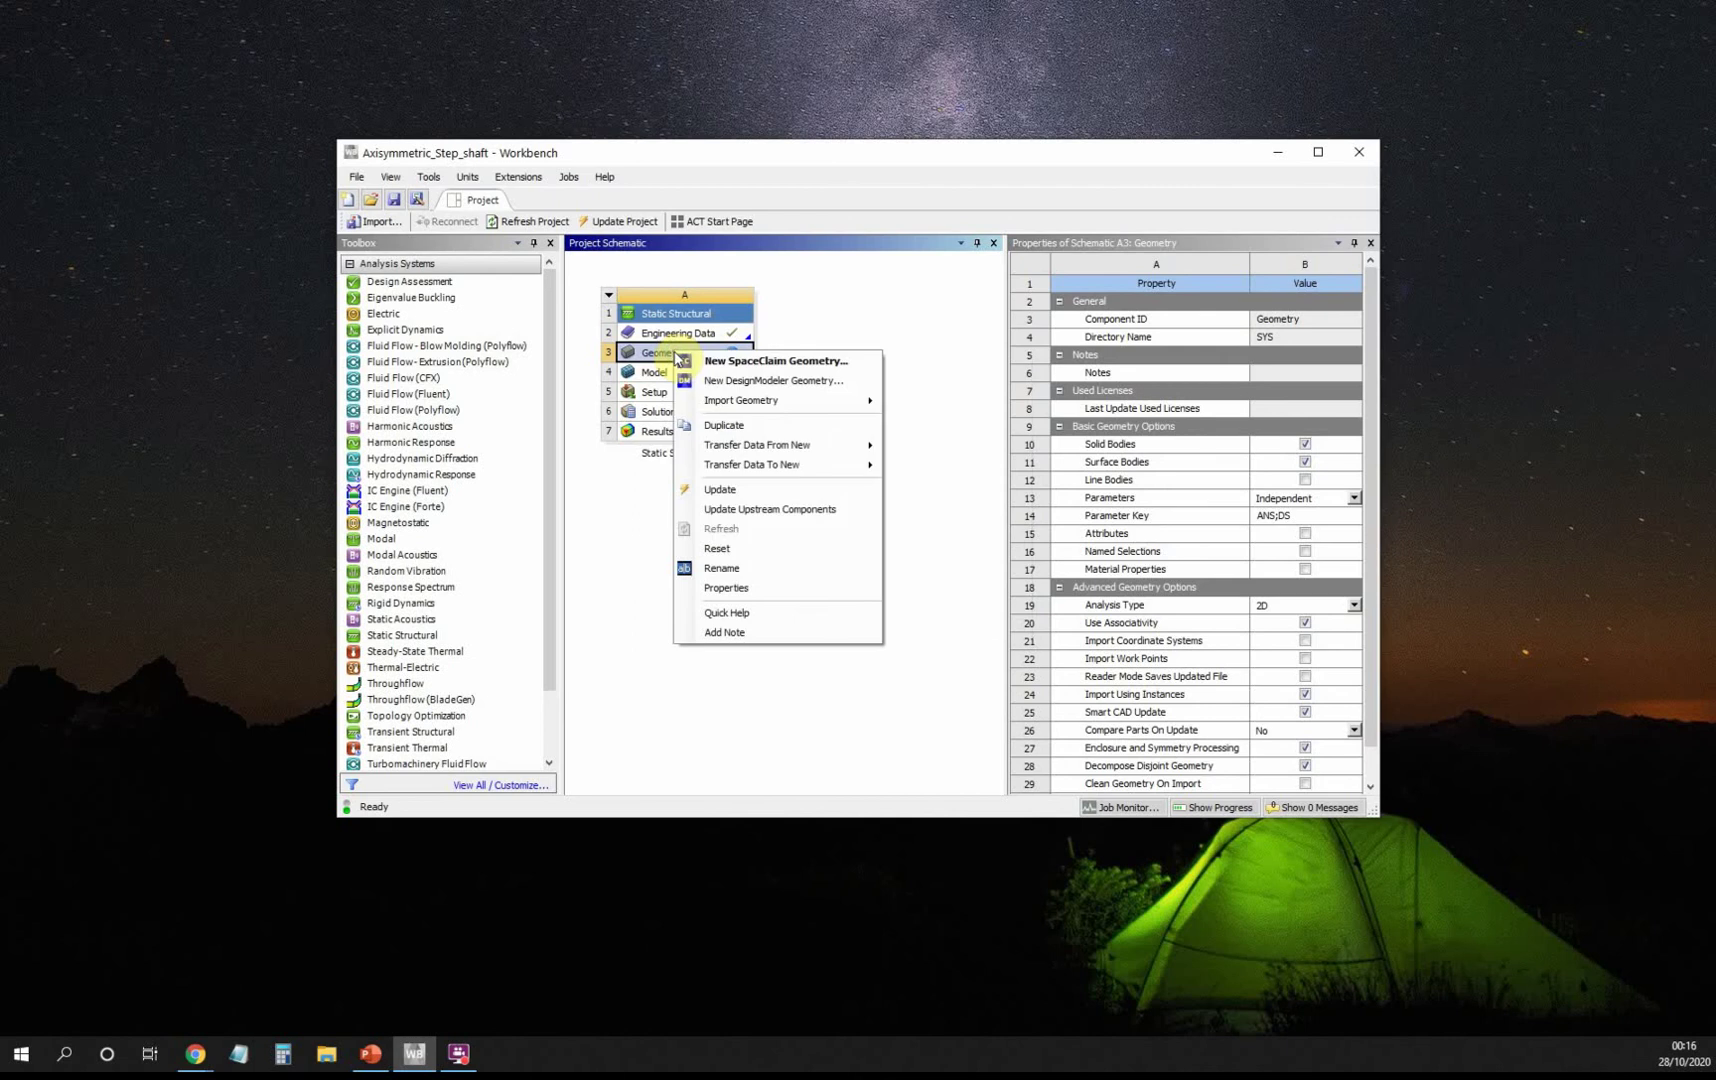
click(748, 381)
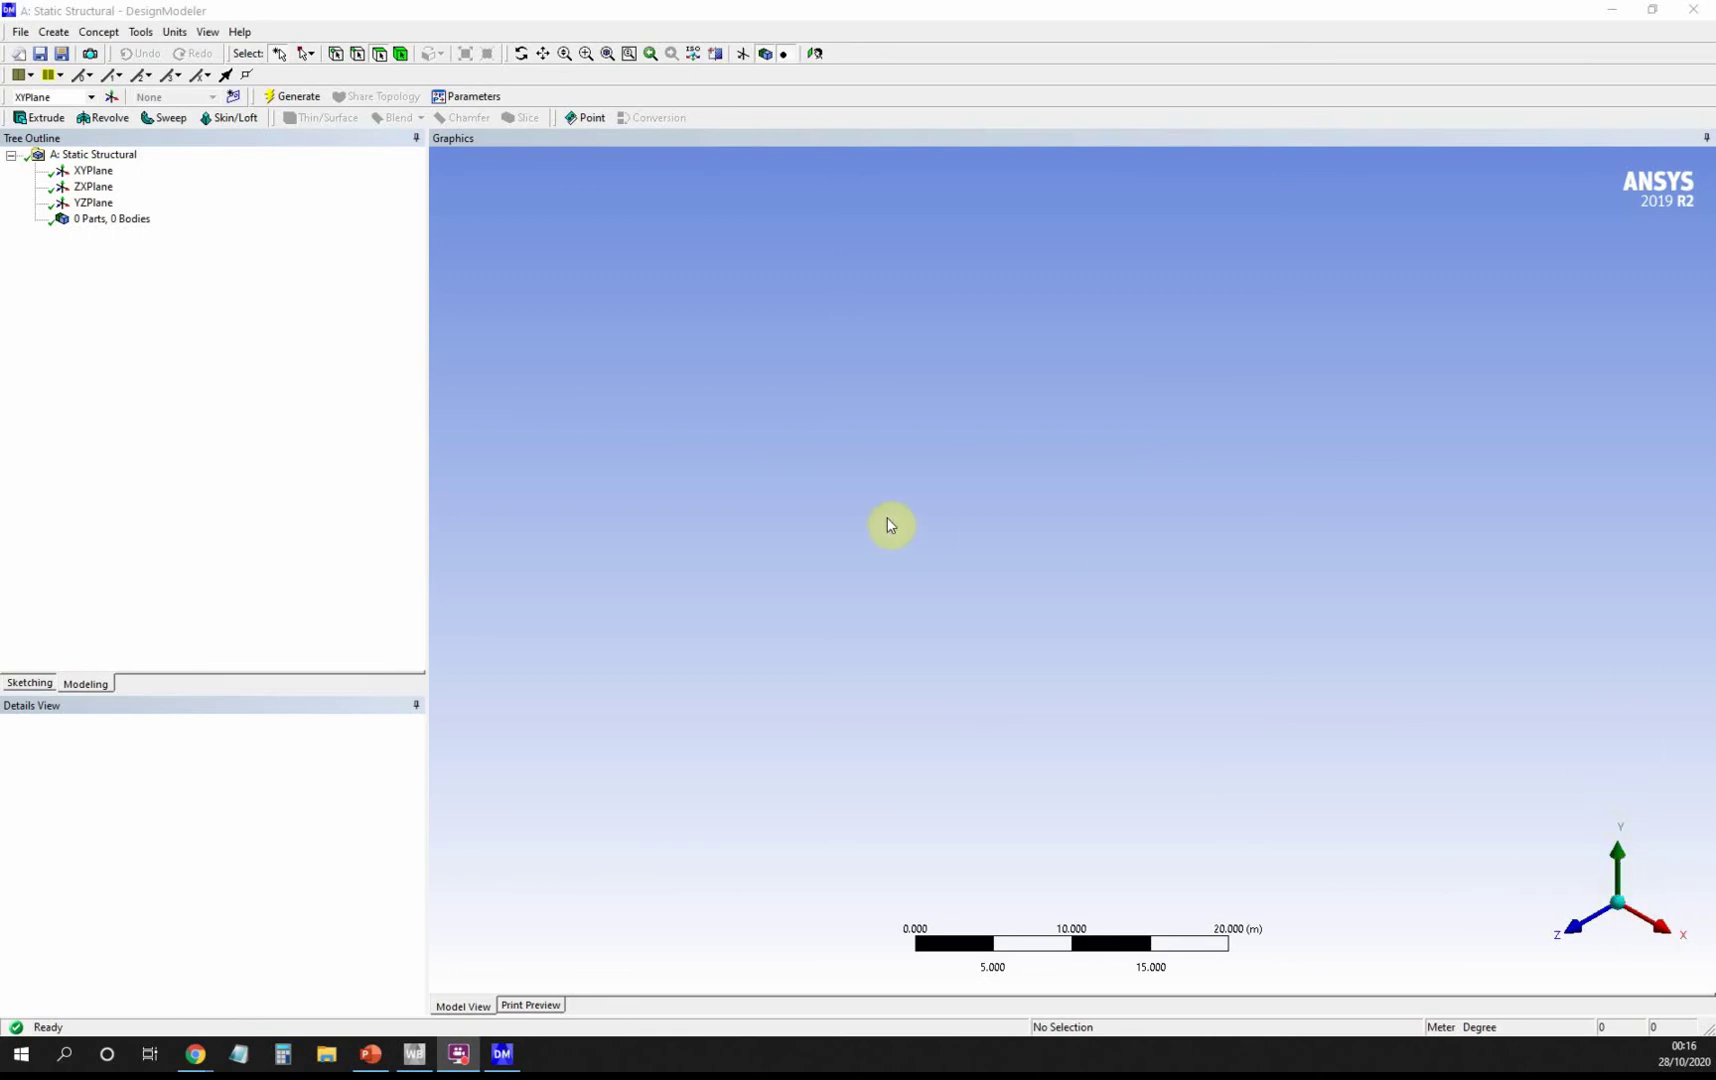
click(91, 172)
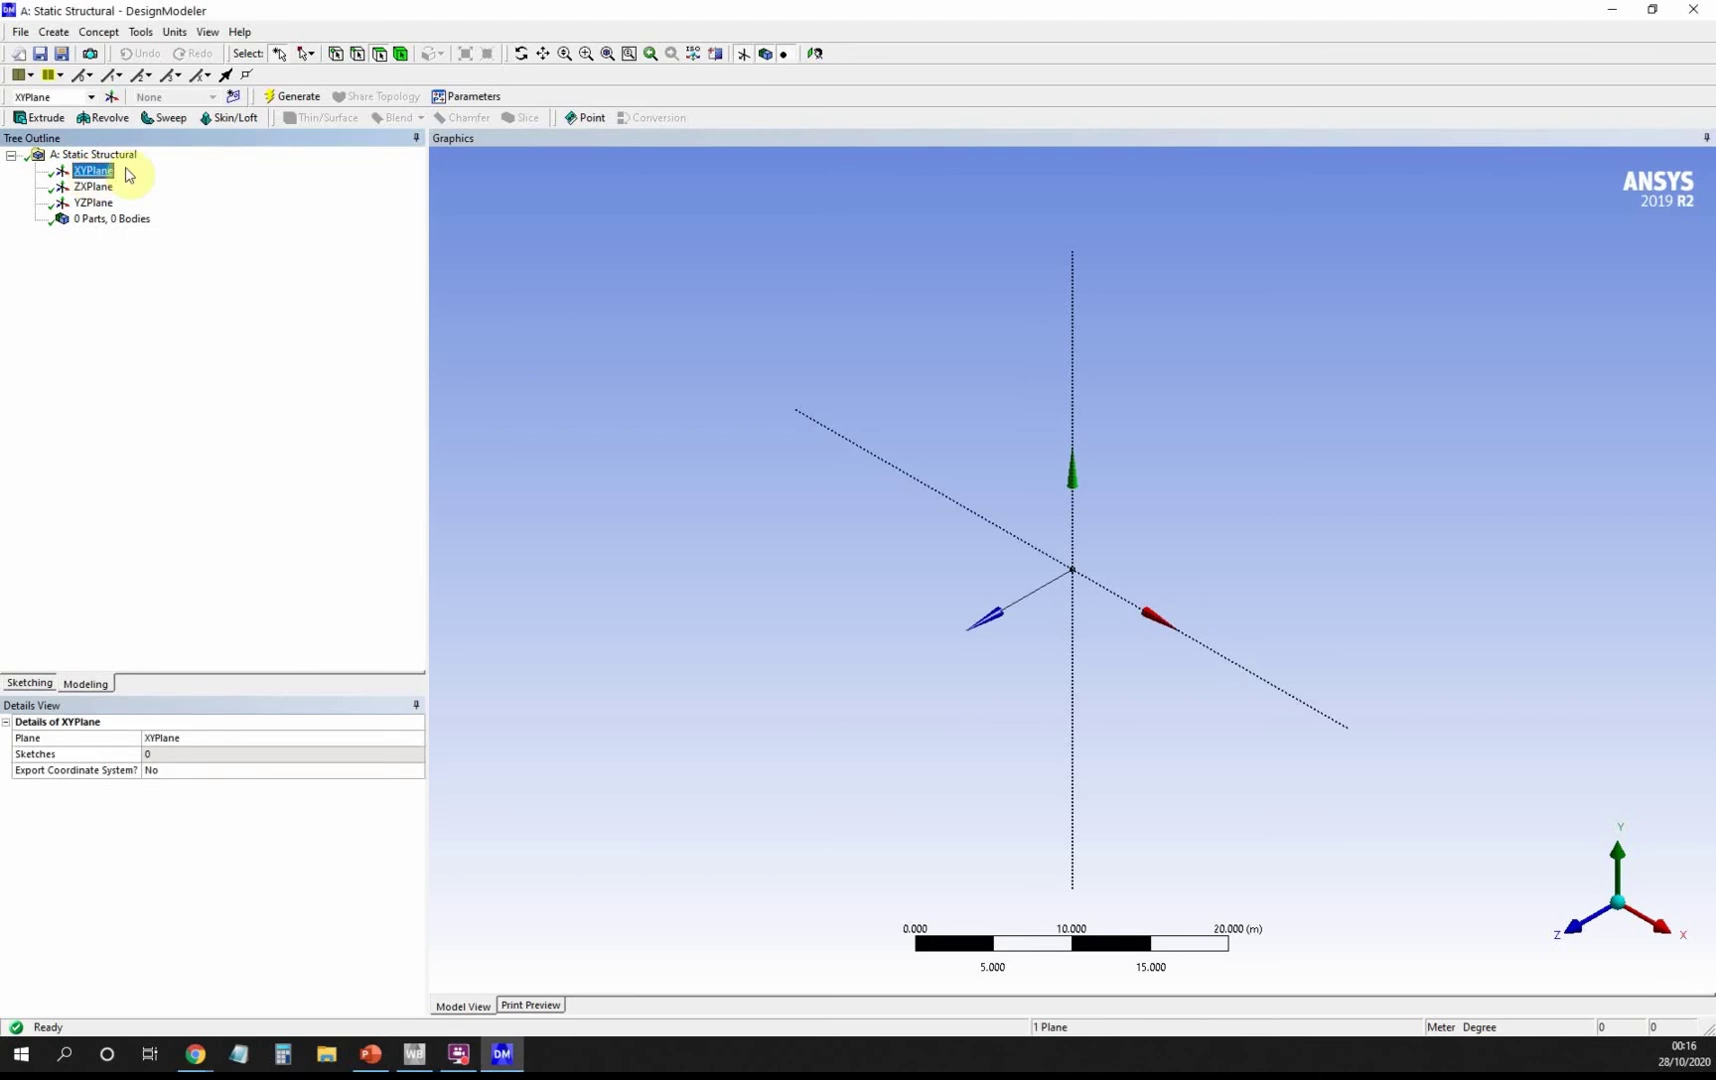
click(815, 55)
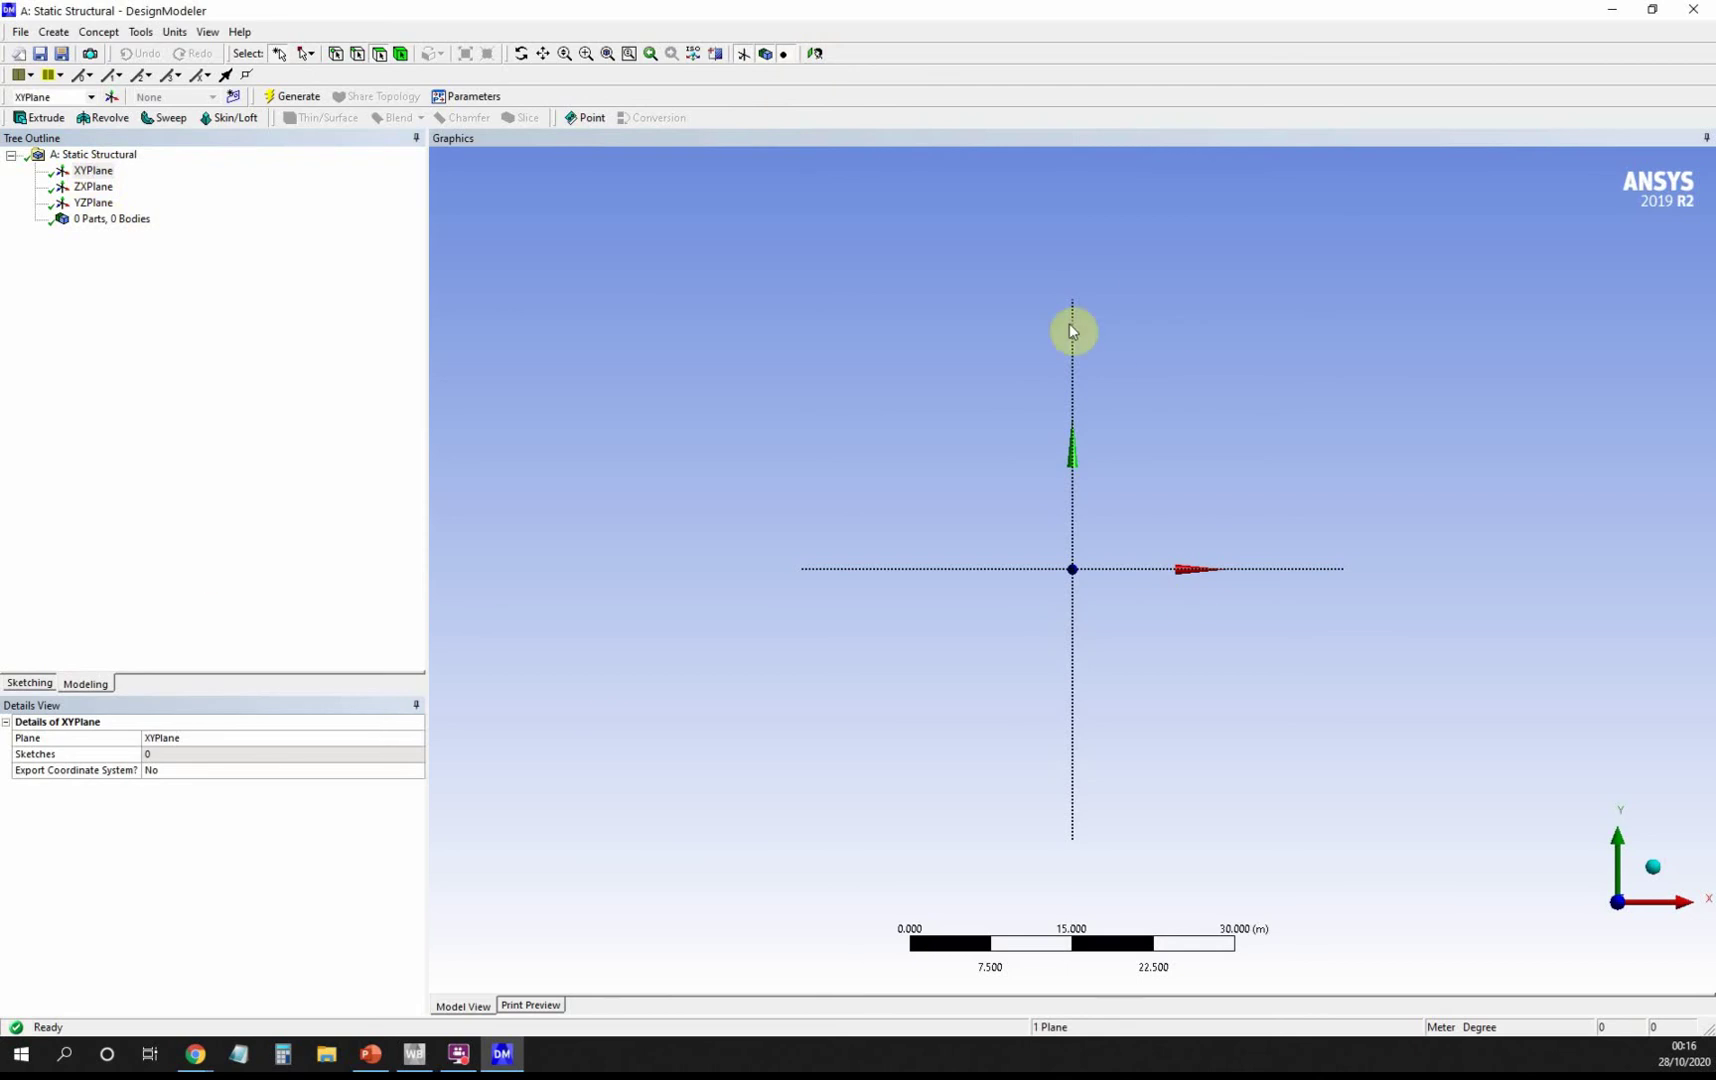
Switch to sketching on the XYPlane and enable both the 2D grid display and grid snapping.
click(29, 684)
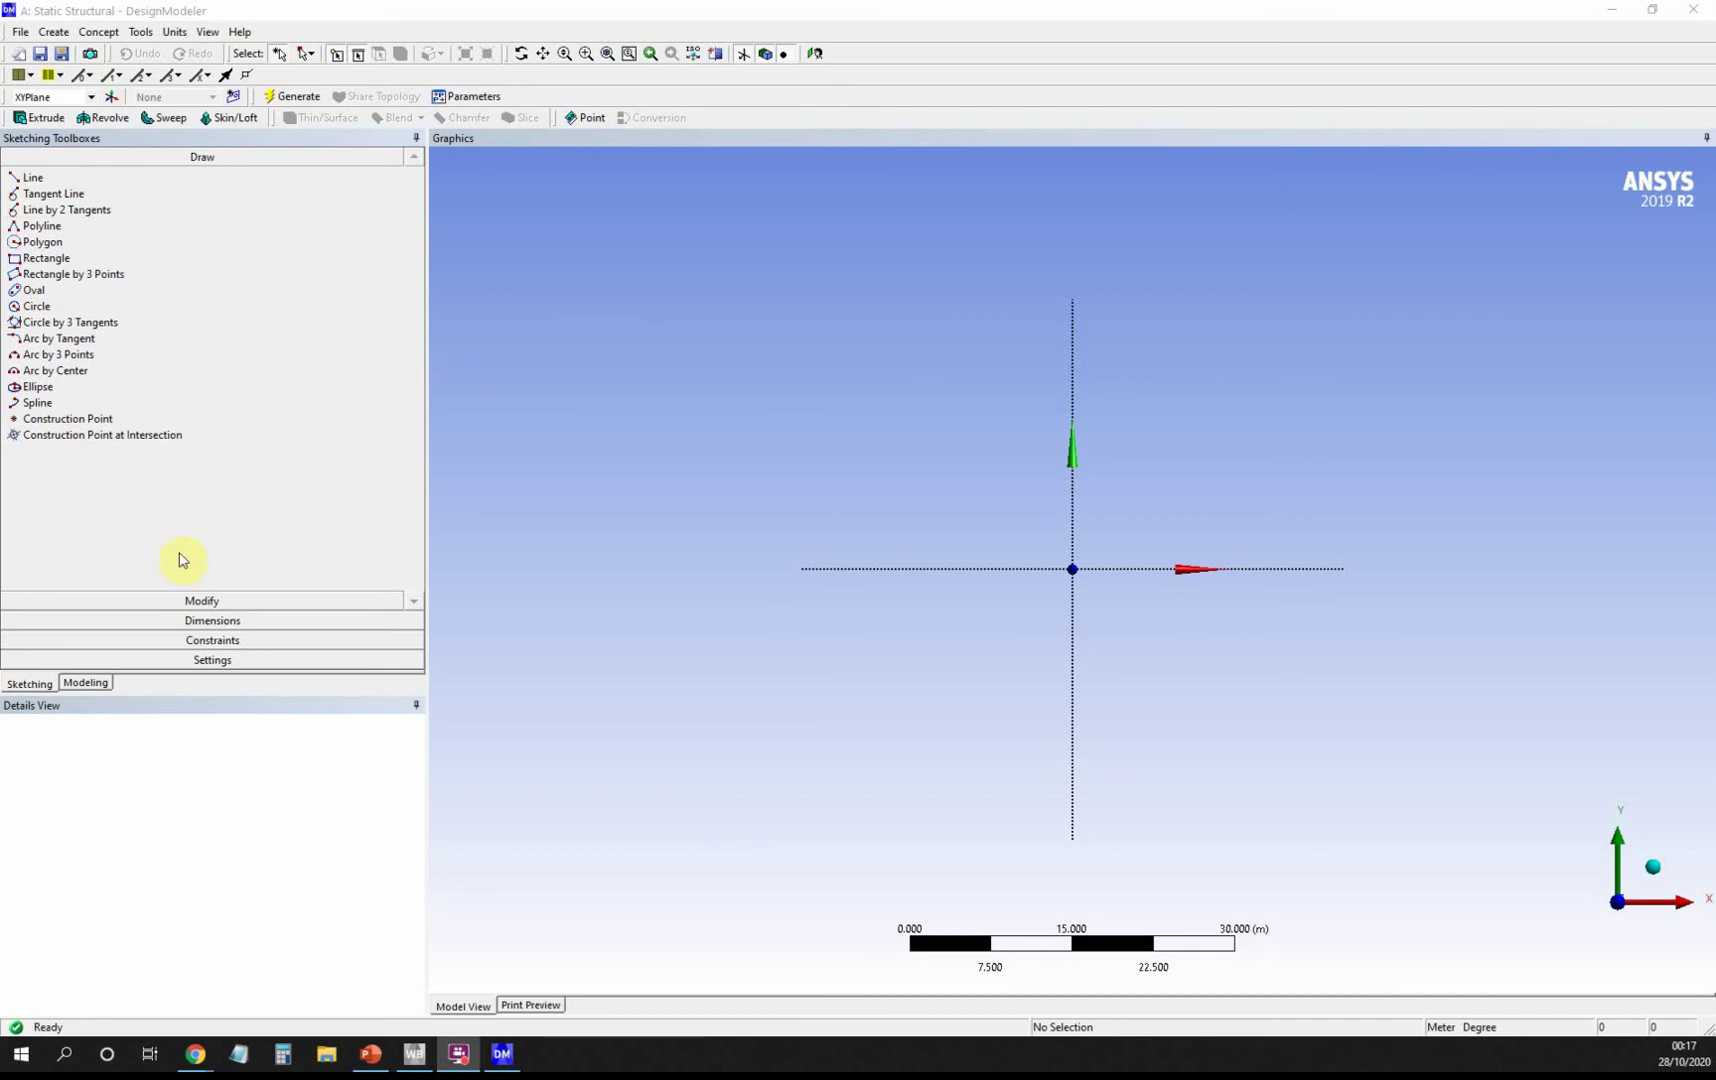
click(211, 660)
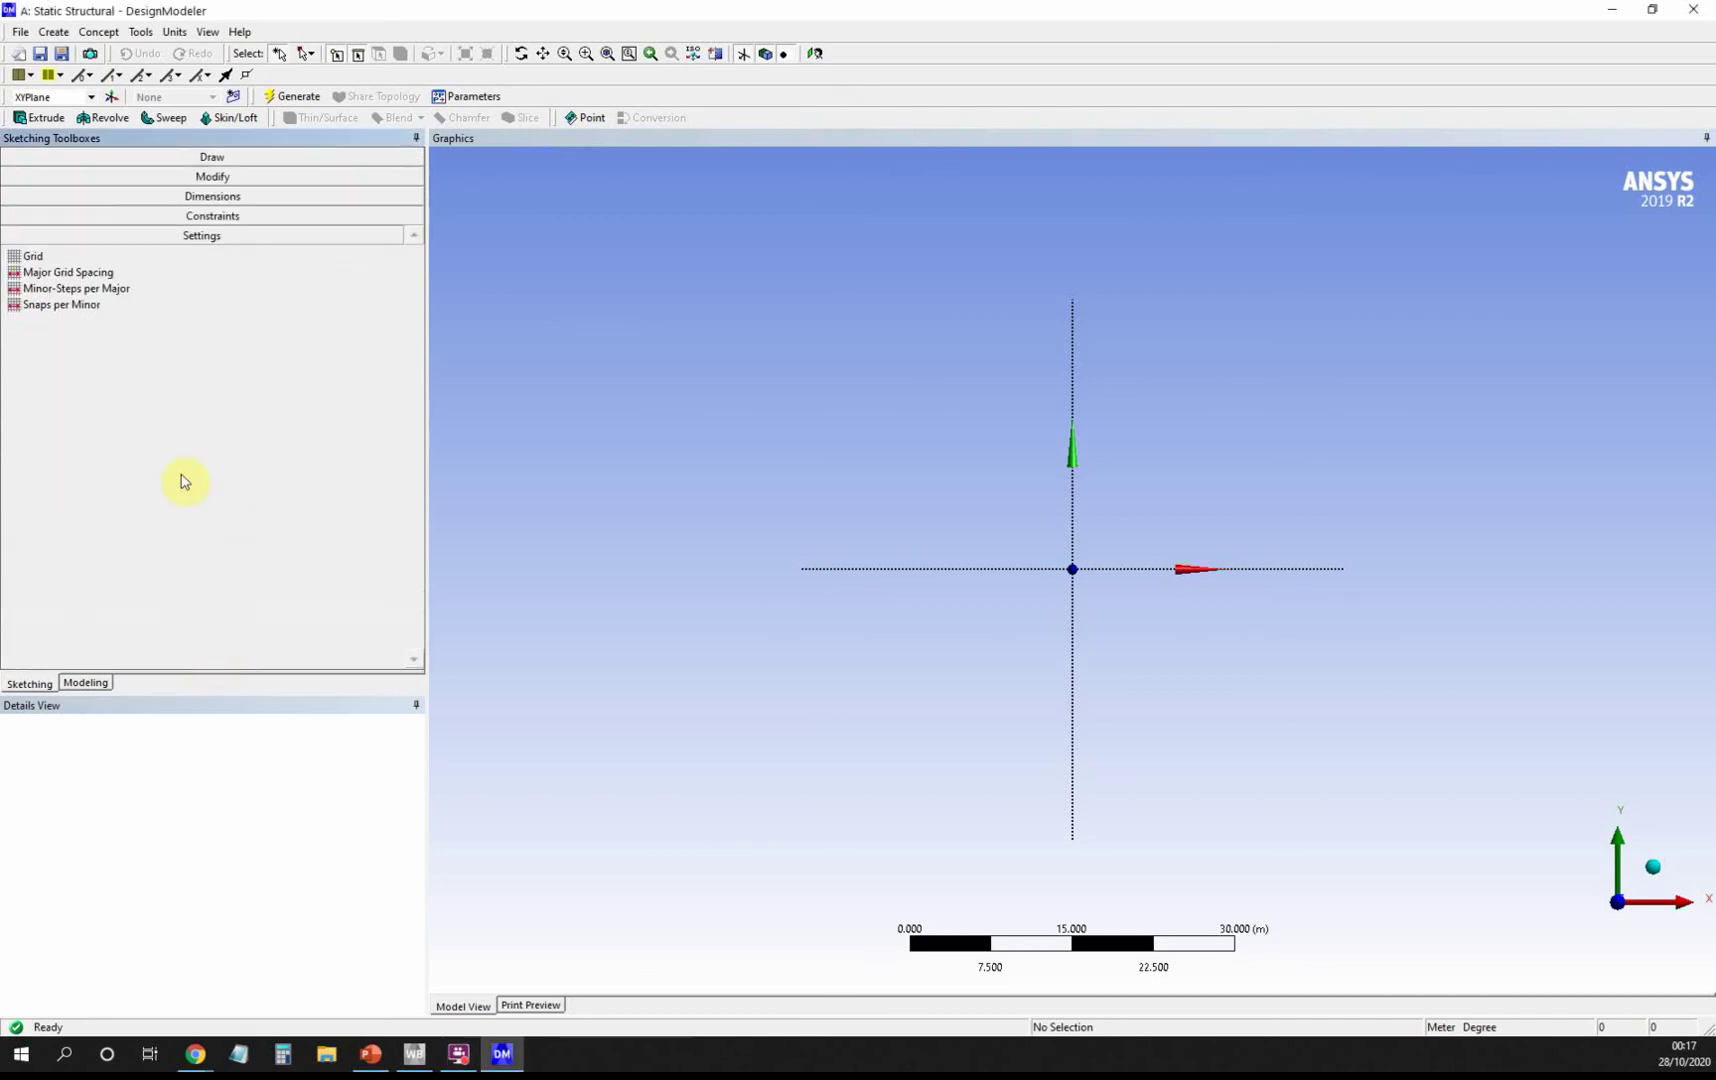
click(62, 257)
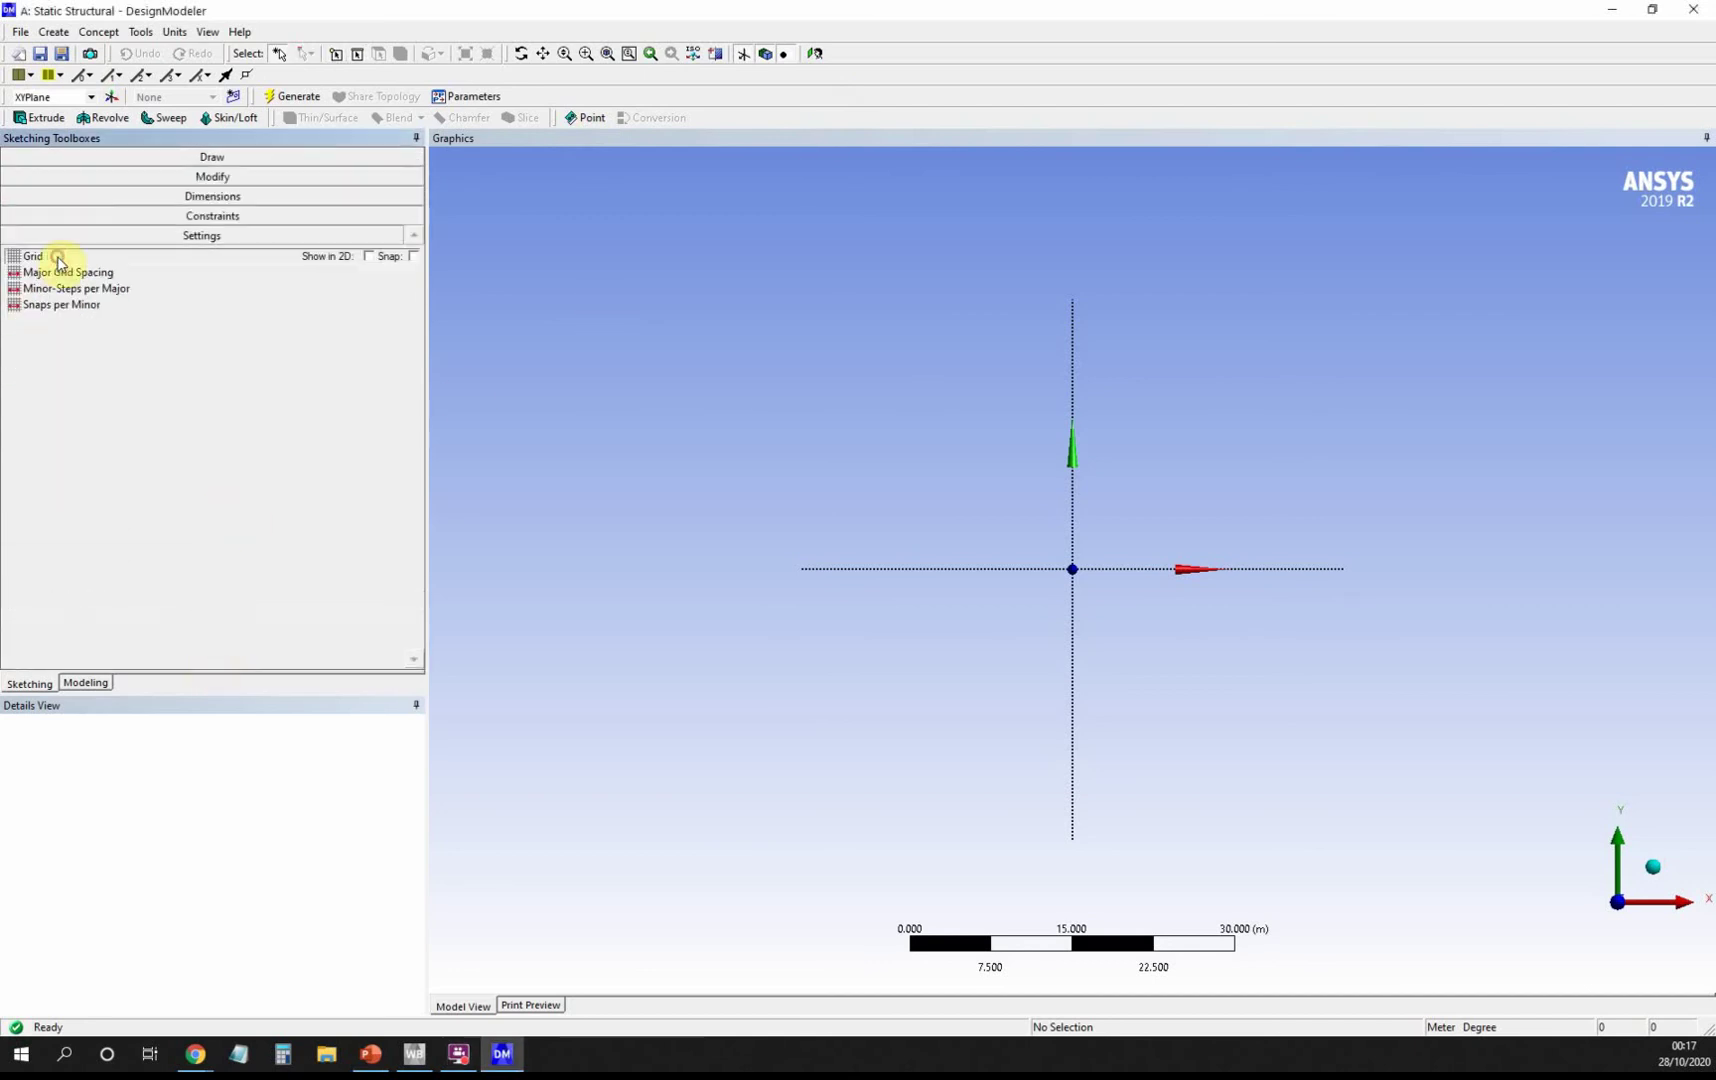
click(371, 257)
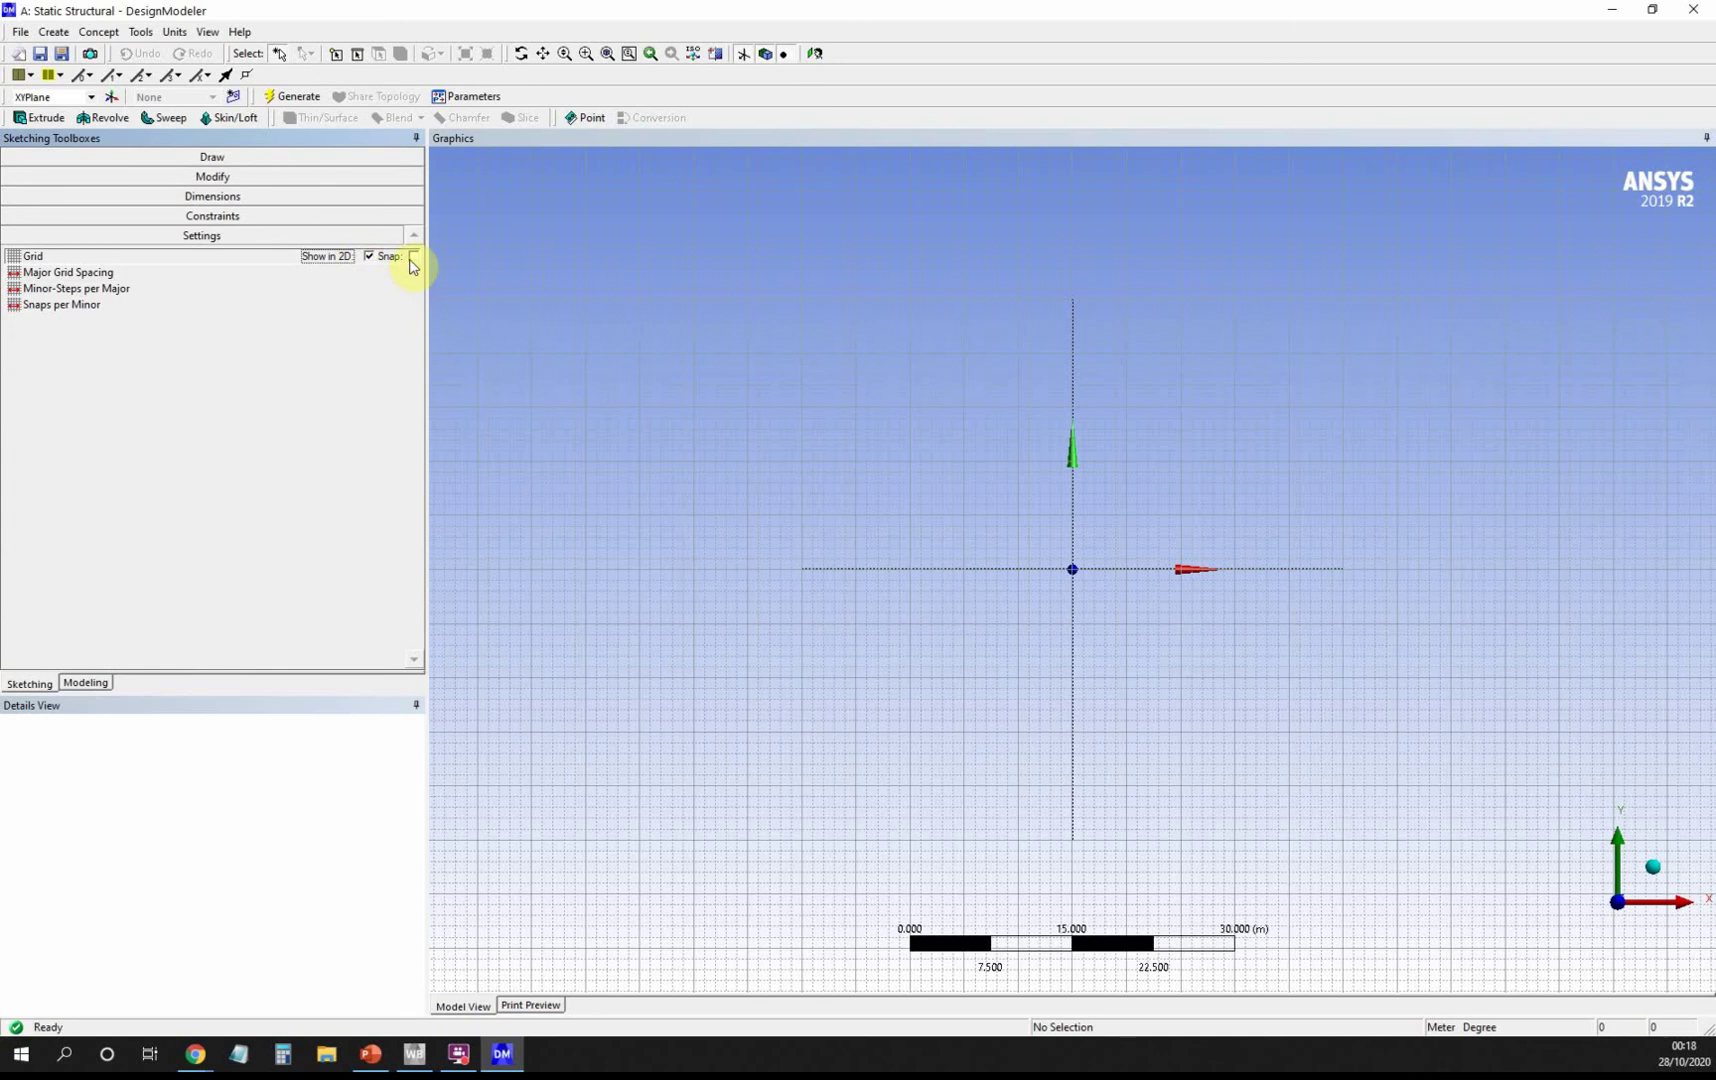
click(413, 257)
Set the sketch's major grid spacing to 0.1 m.
click(100, 275)
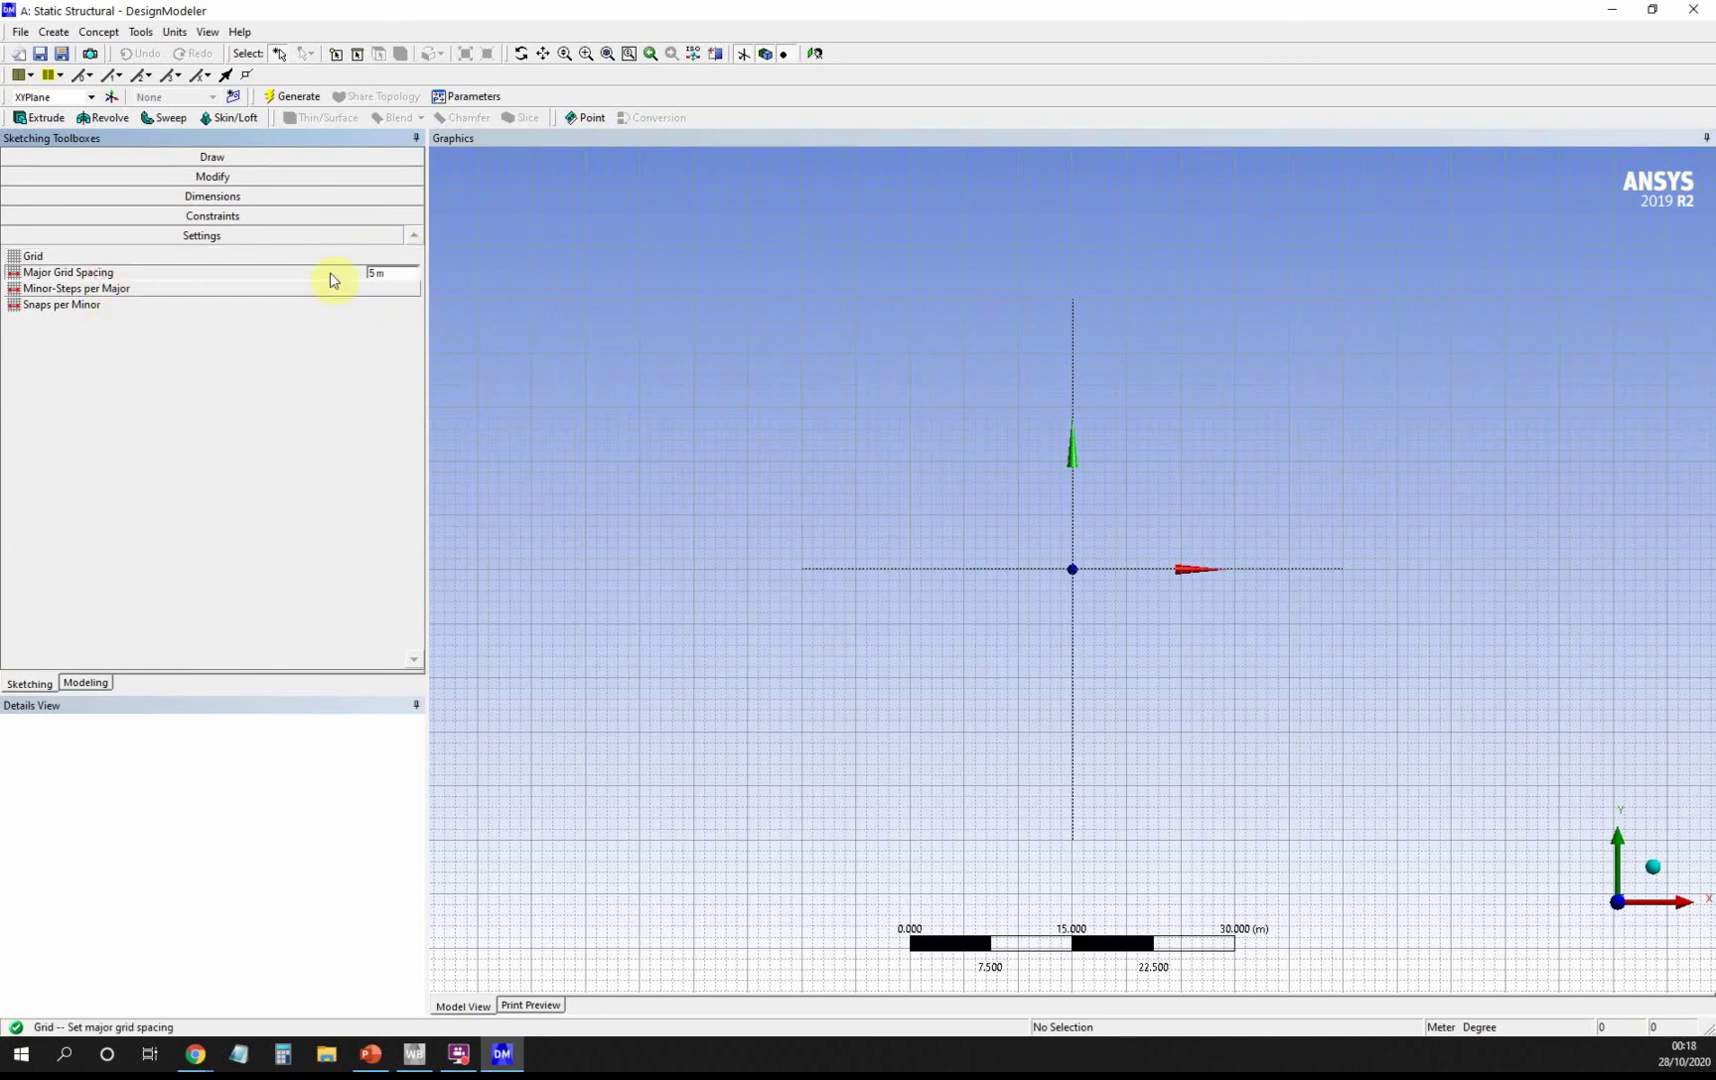
click(383, 273)
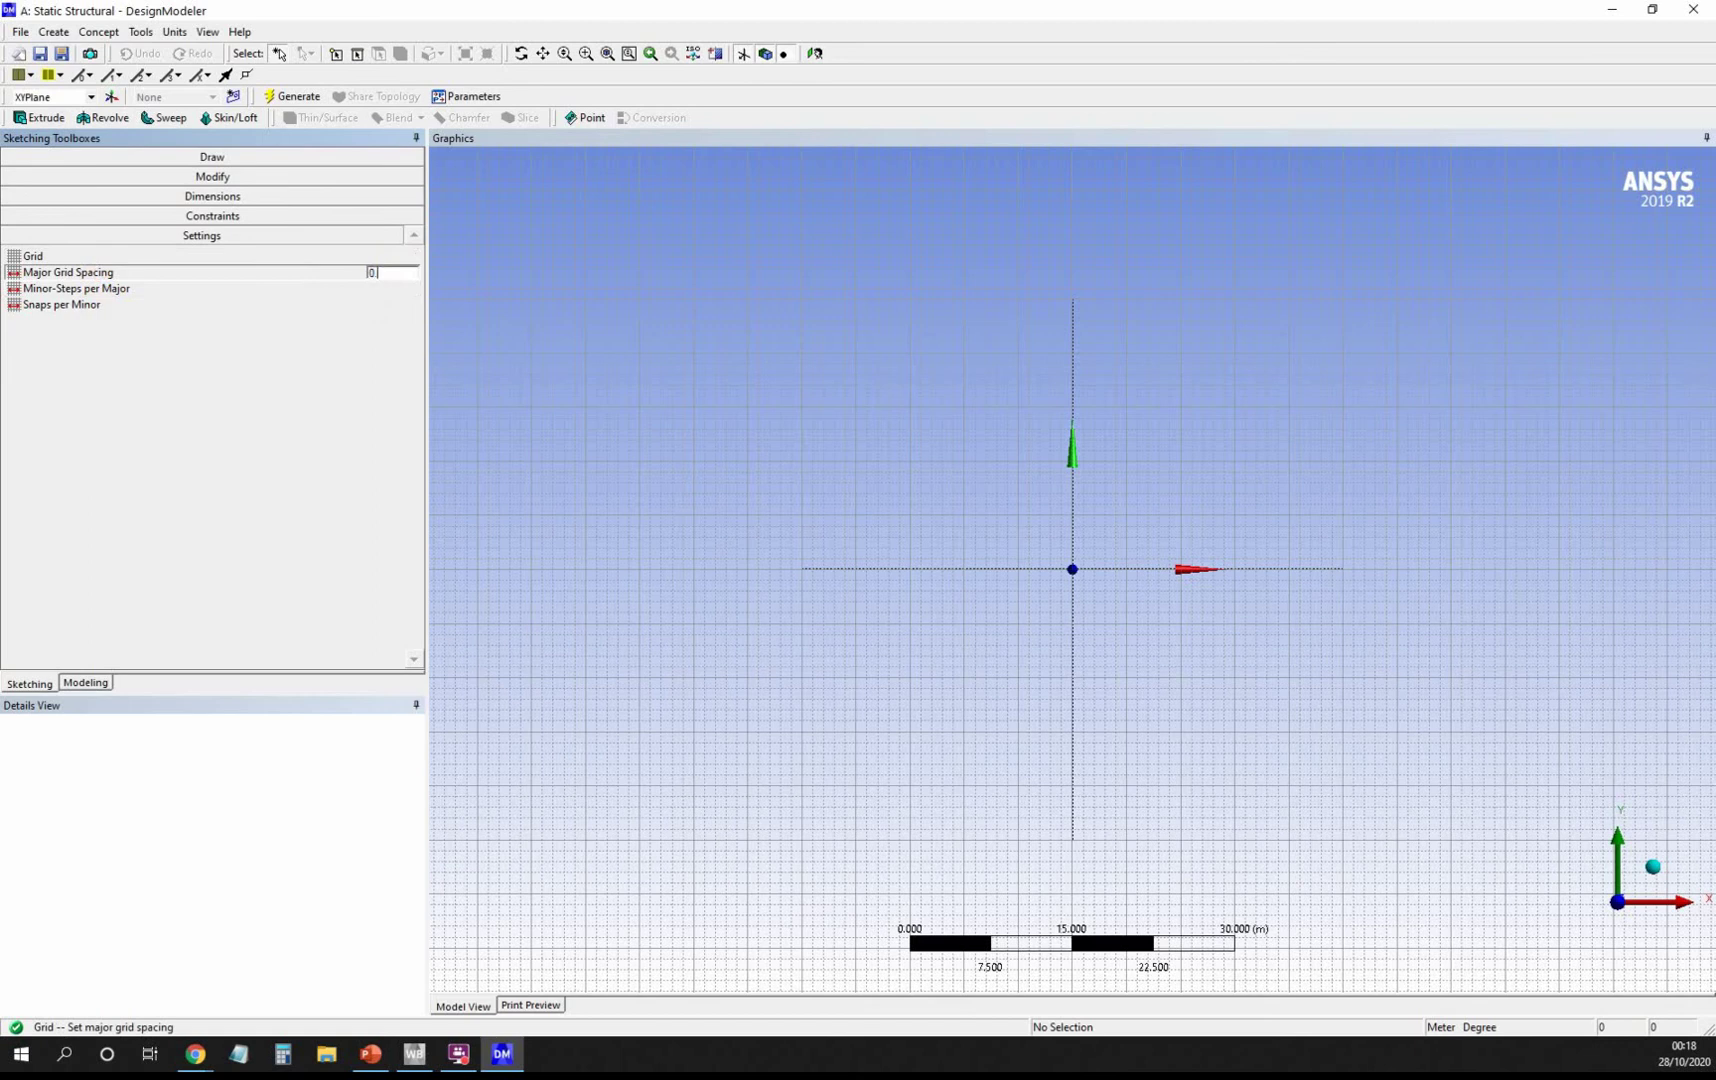
key(Return)
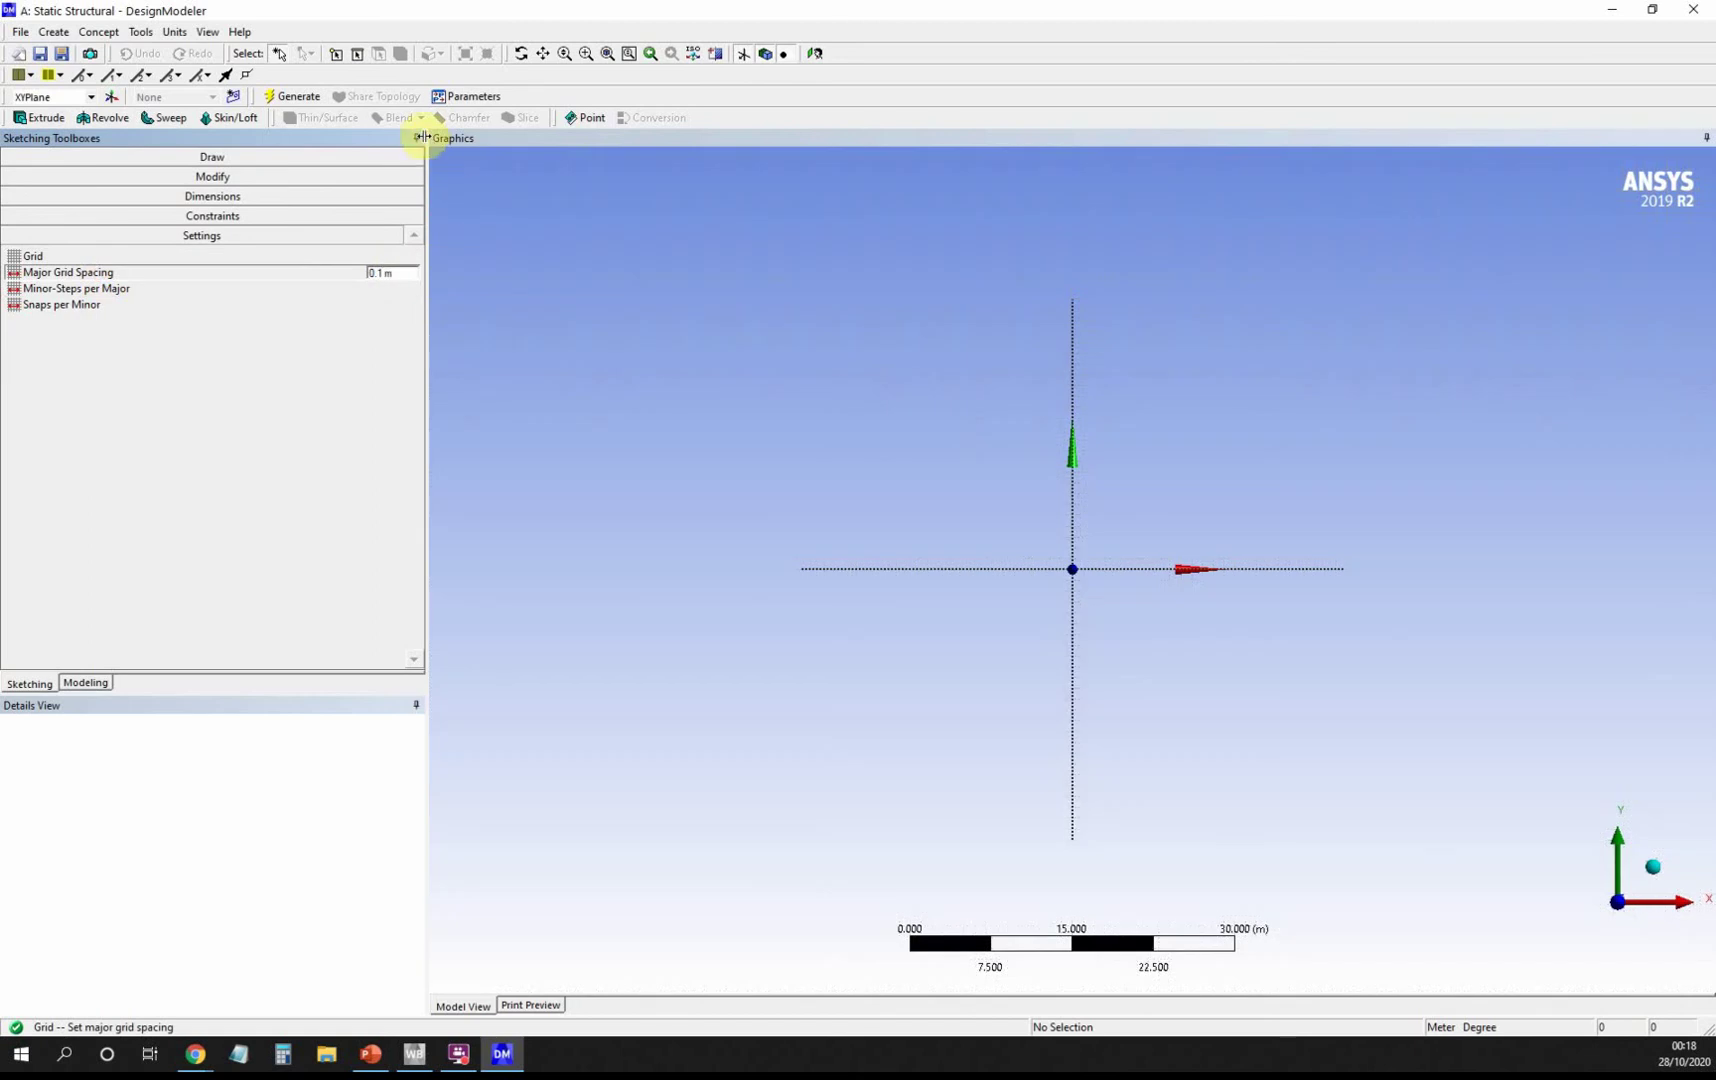
click(175, 31)
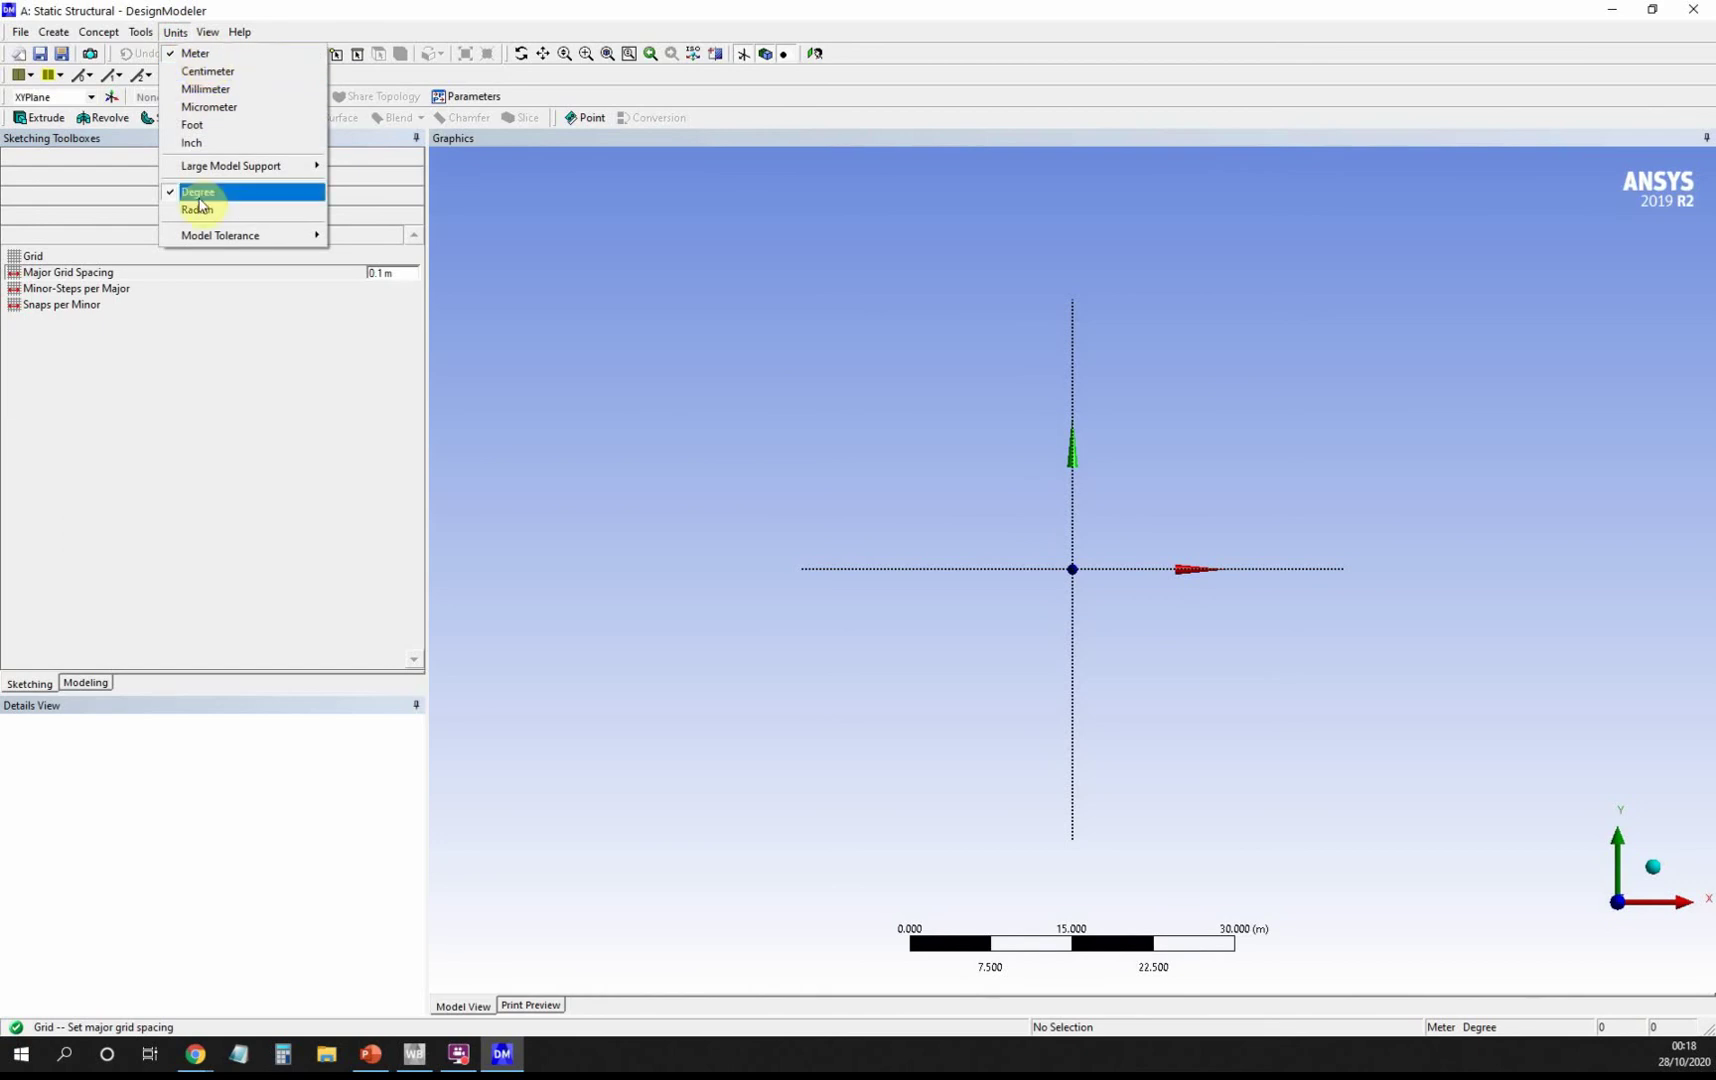
click(264, 19)
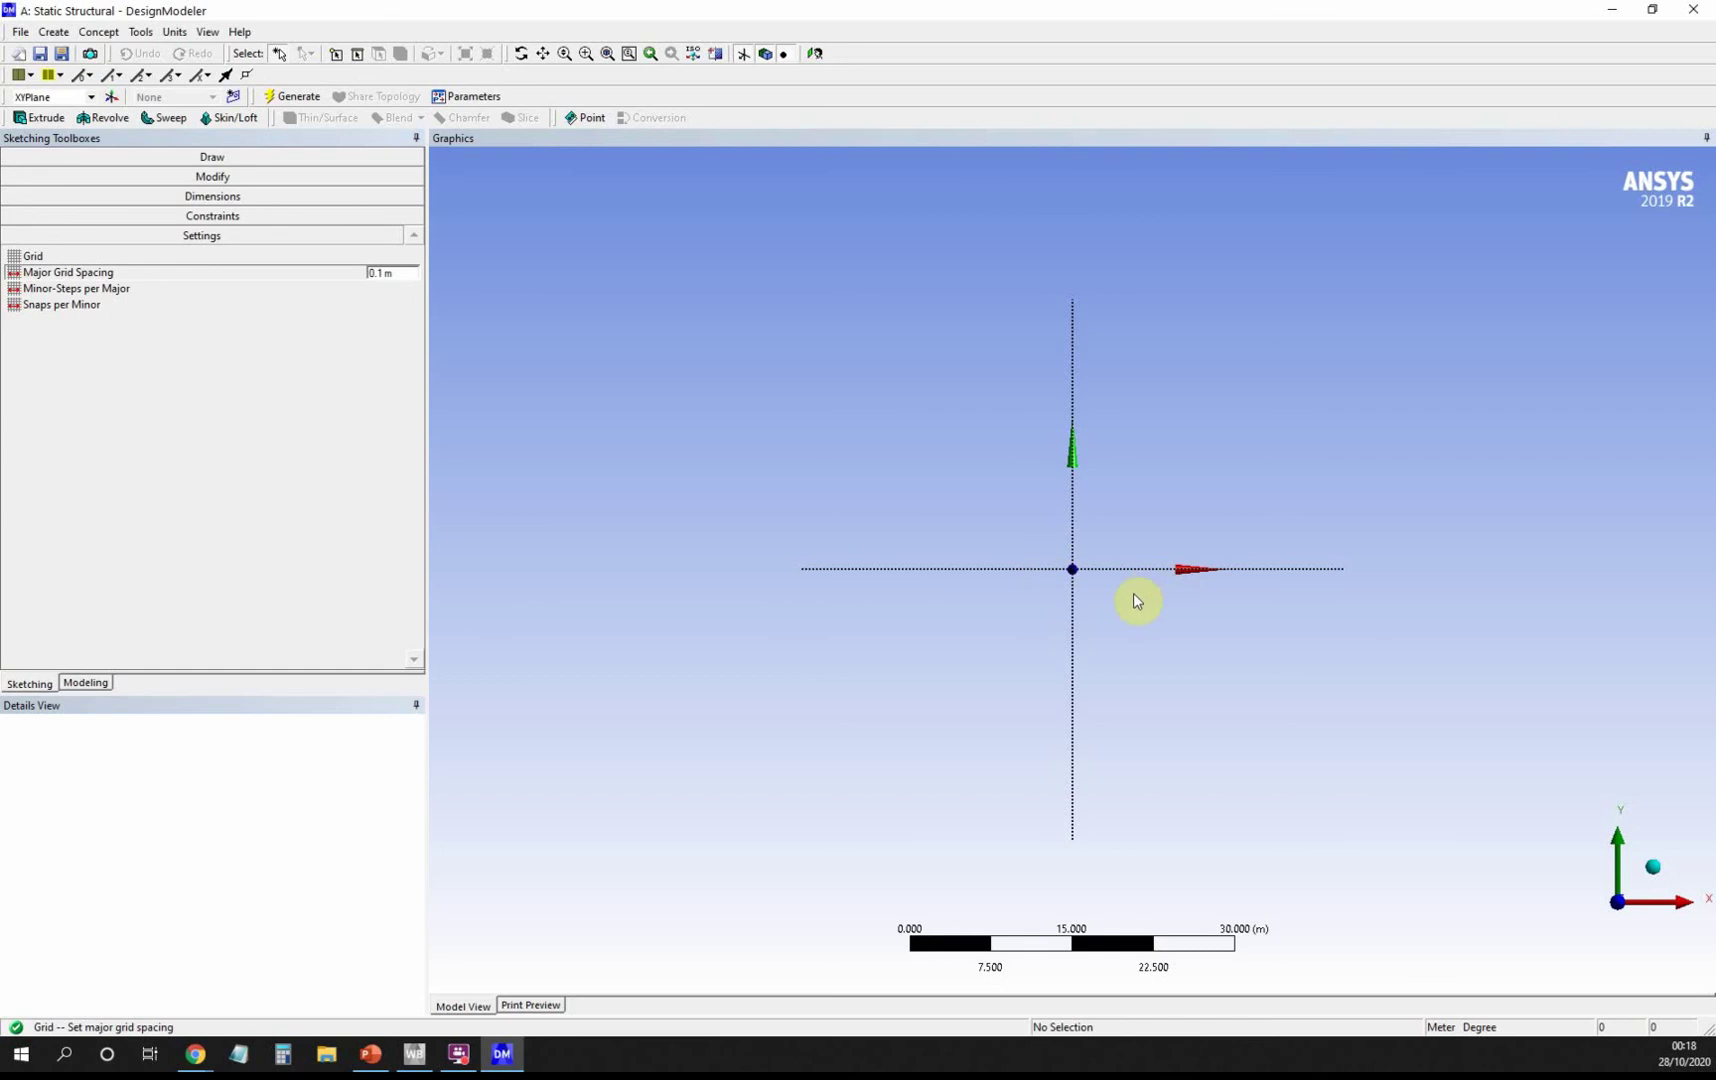
Draw a horizontal base line about 0.1 m long from the origin along the X axis.
scroll(1090, 566, up, 1)
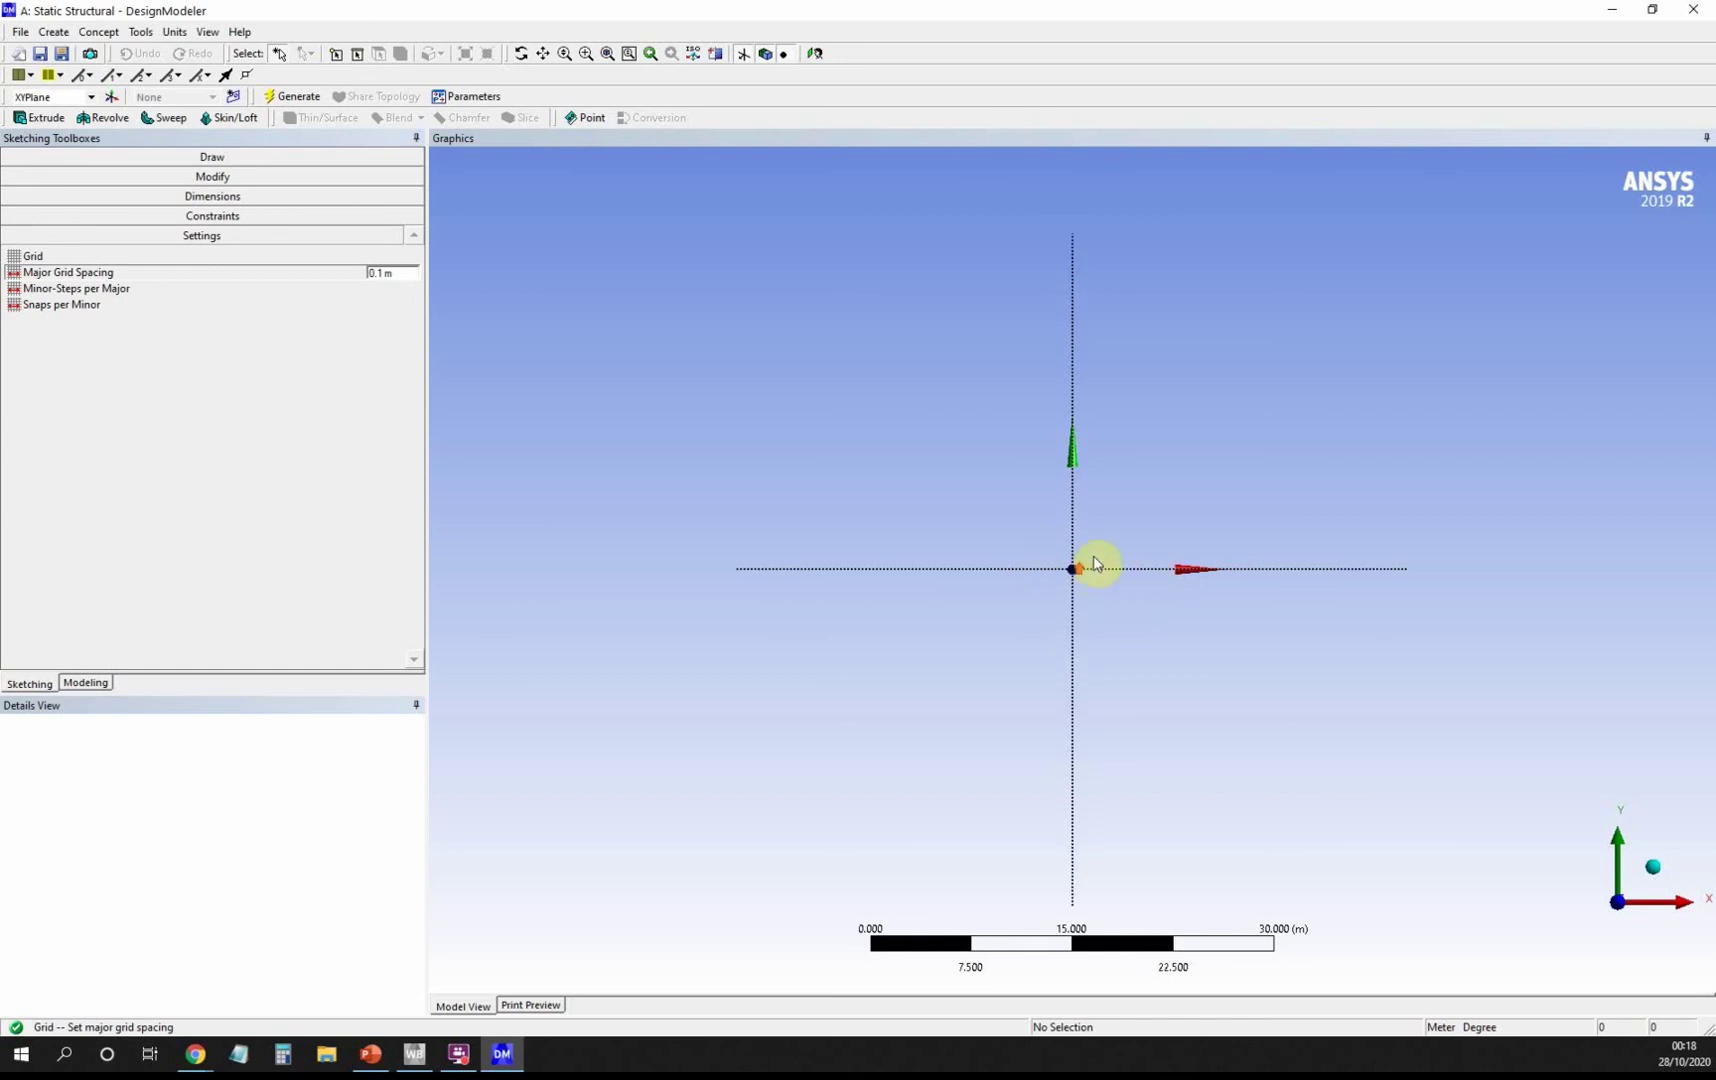
scroll(1094, 563, up, 5)
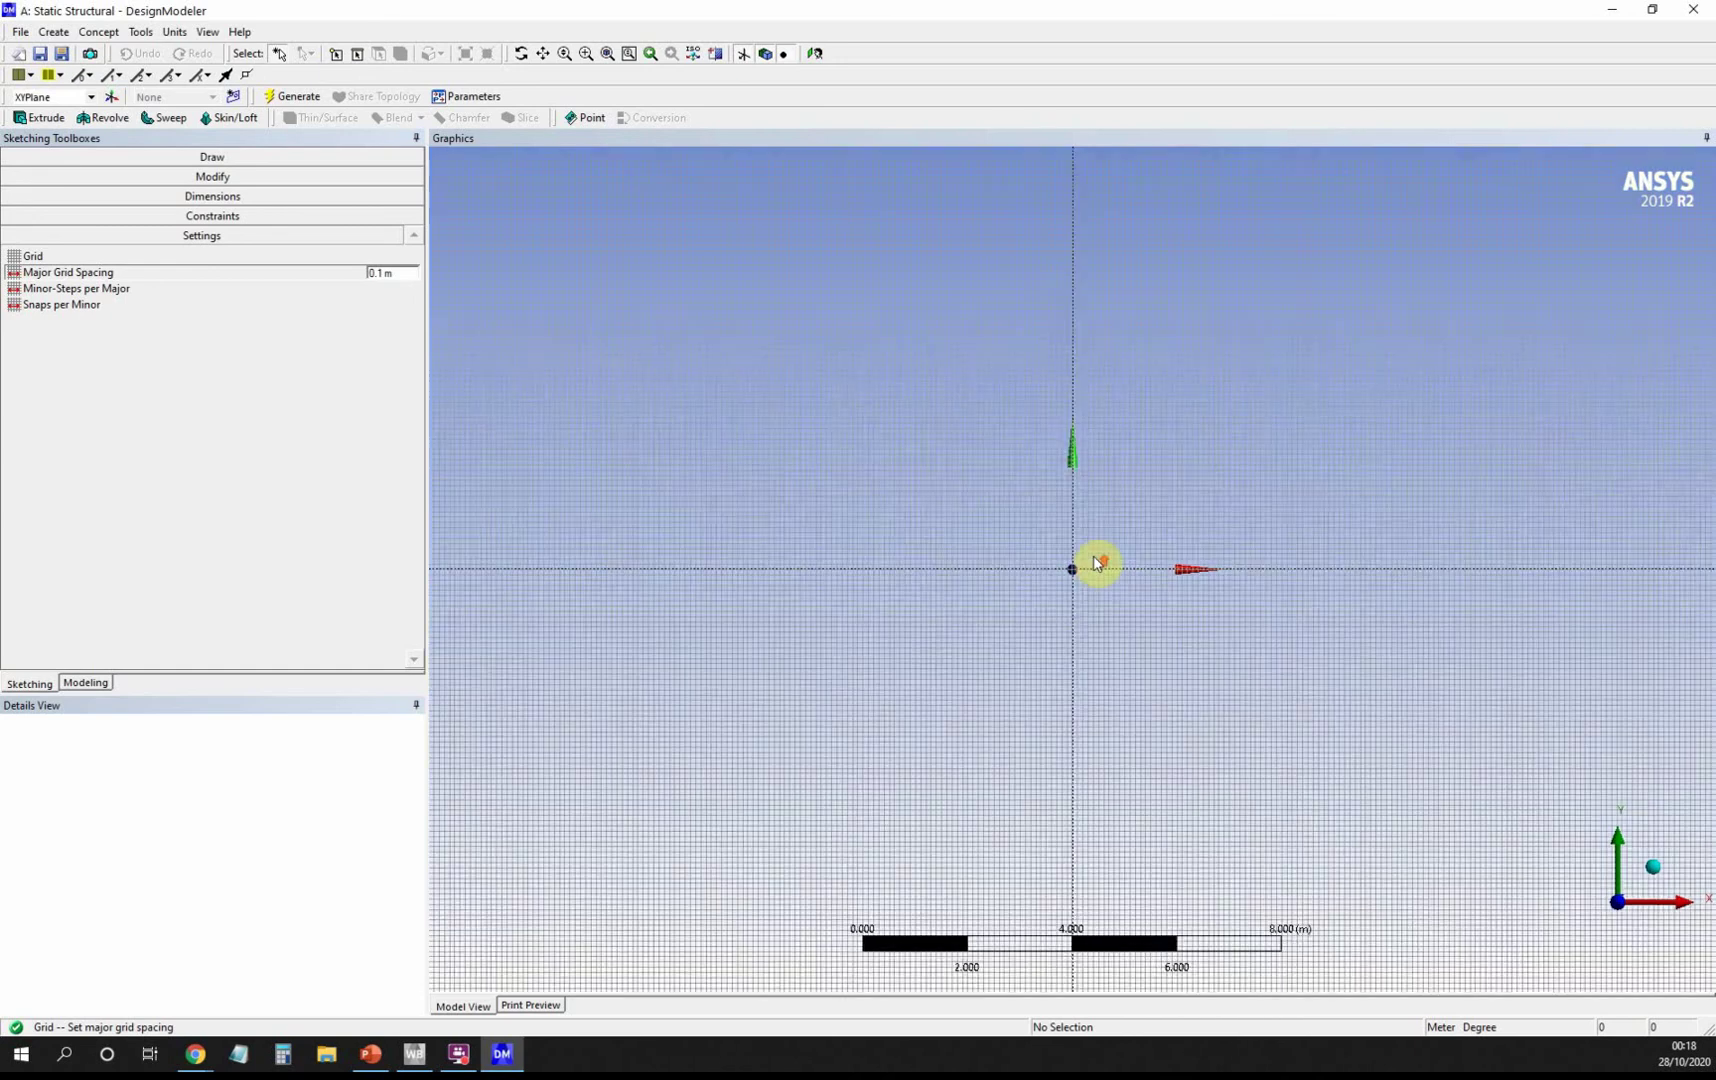
scroll(1096, 562, up, 4)
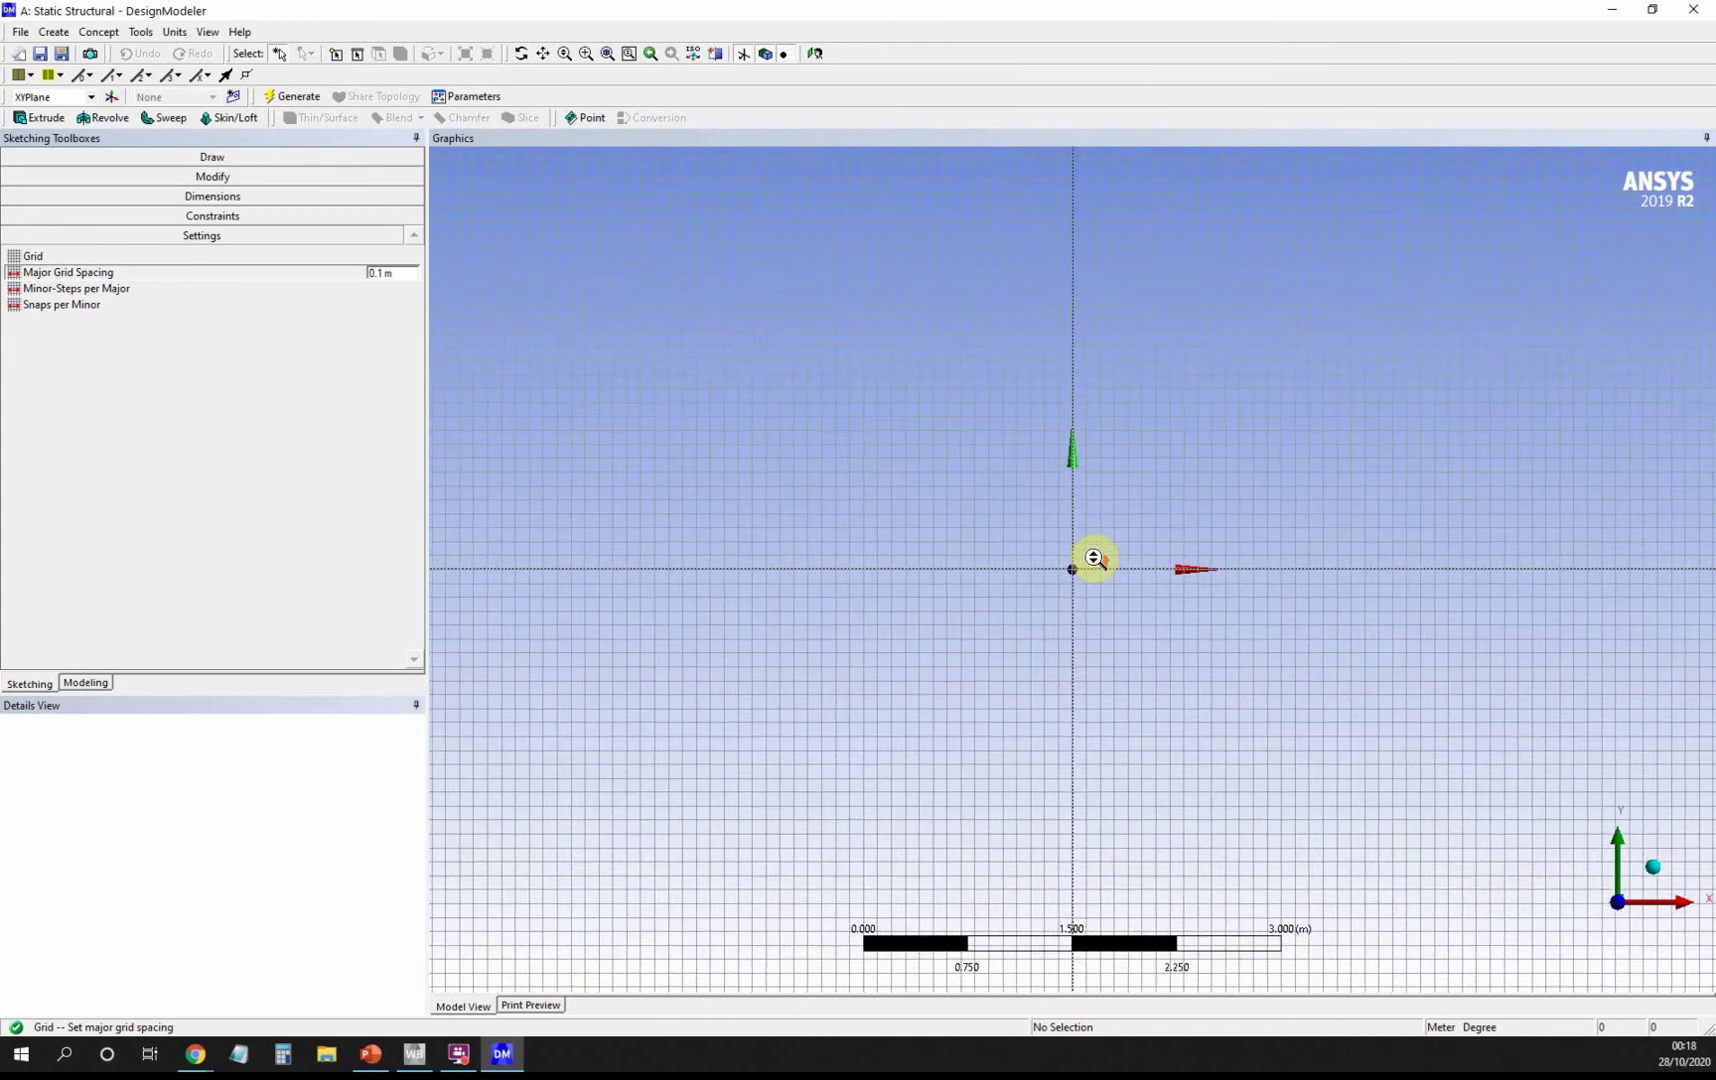
scroll(1094, 559, up, 5)
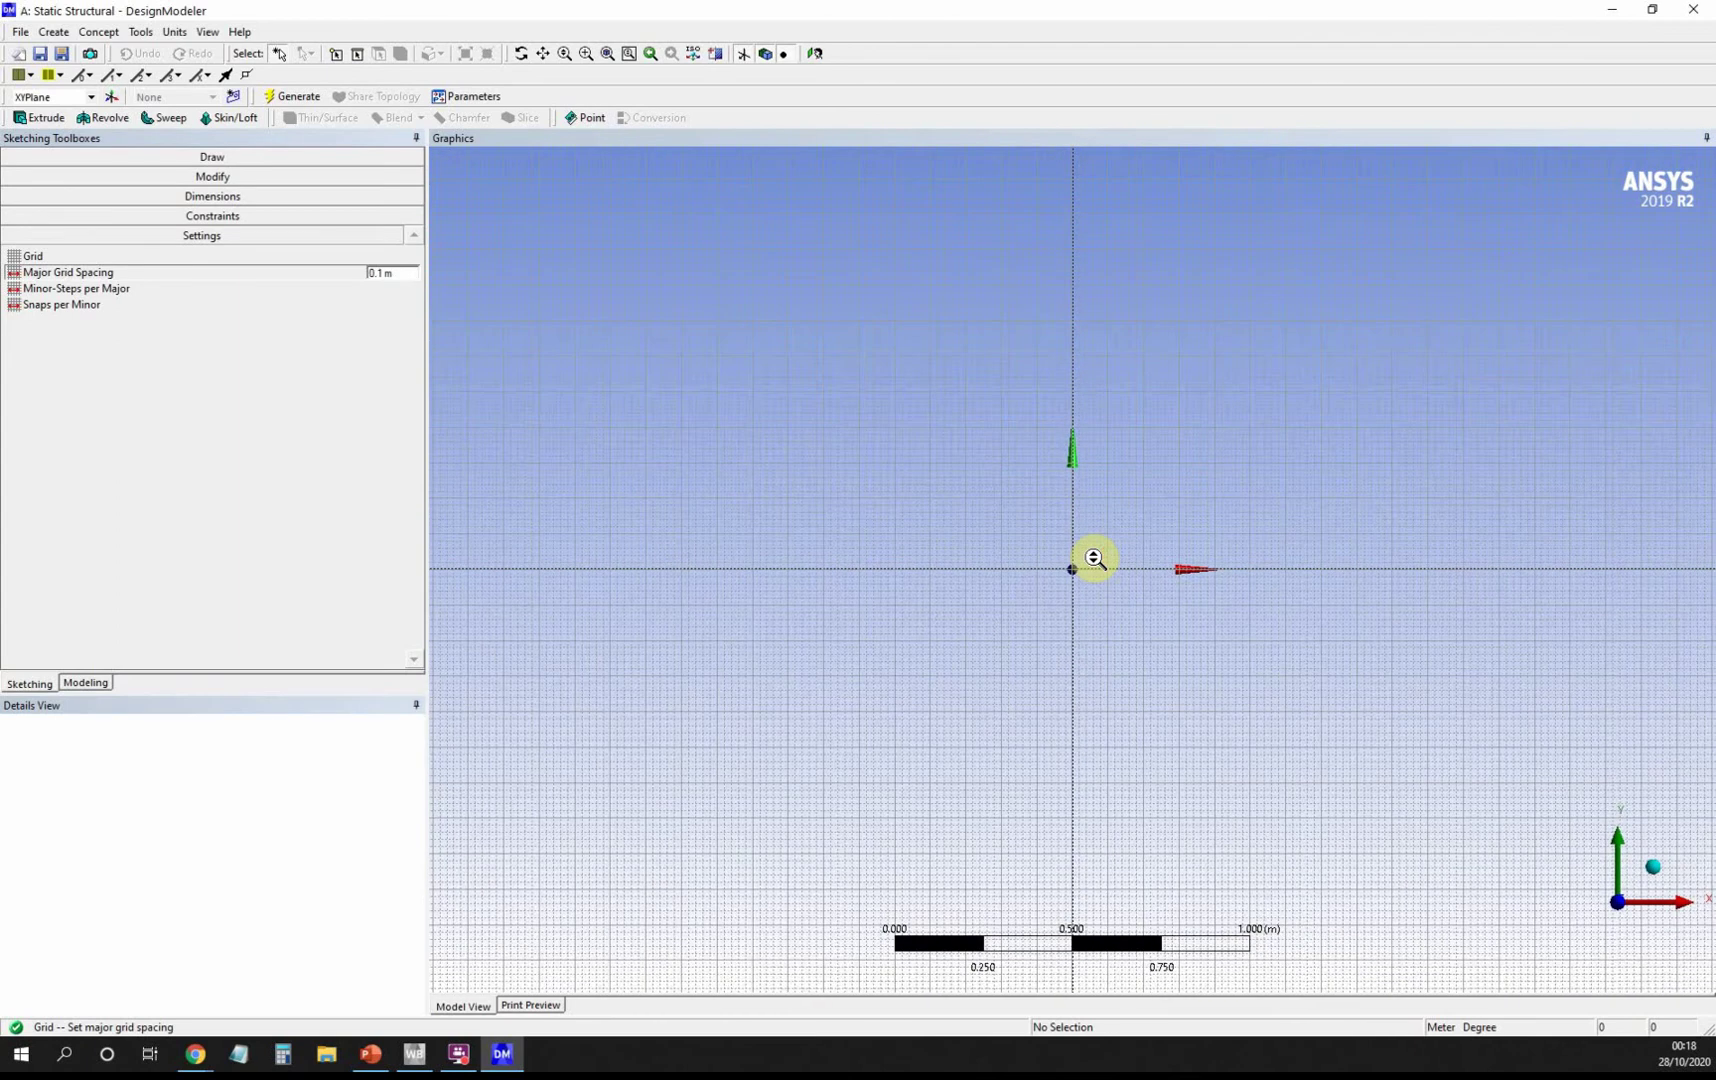
scroll(1094, 559, up, 4)
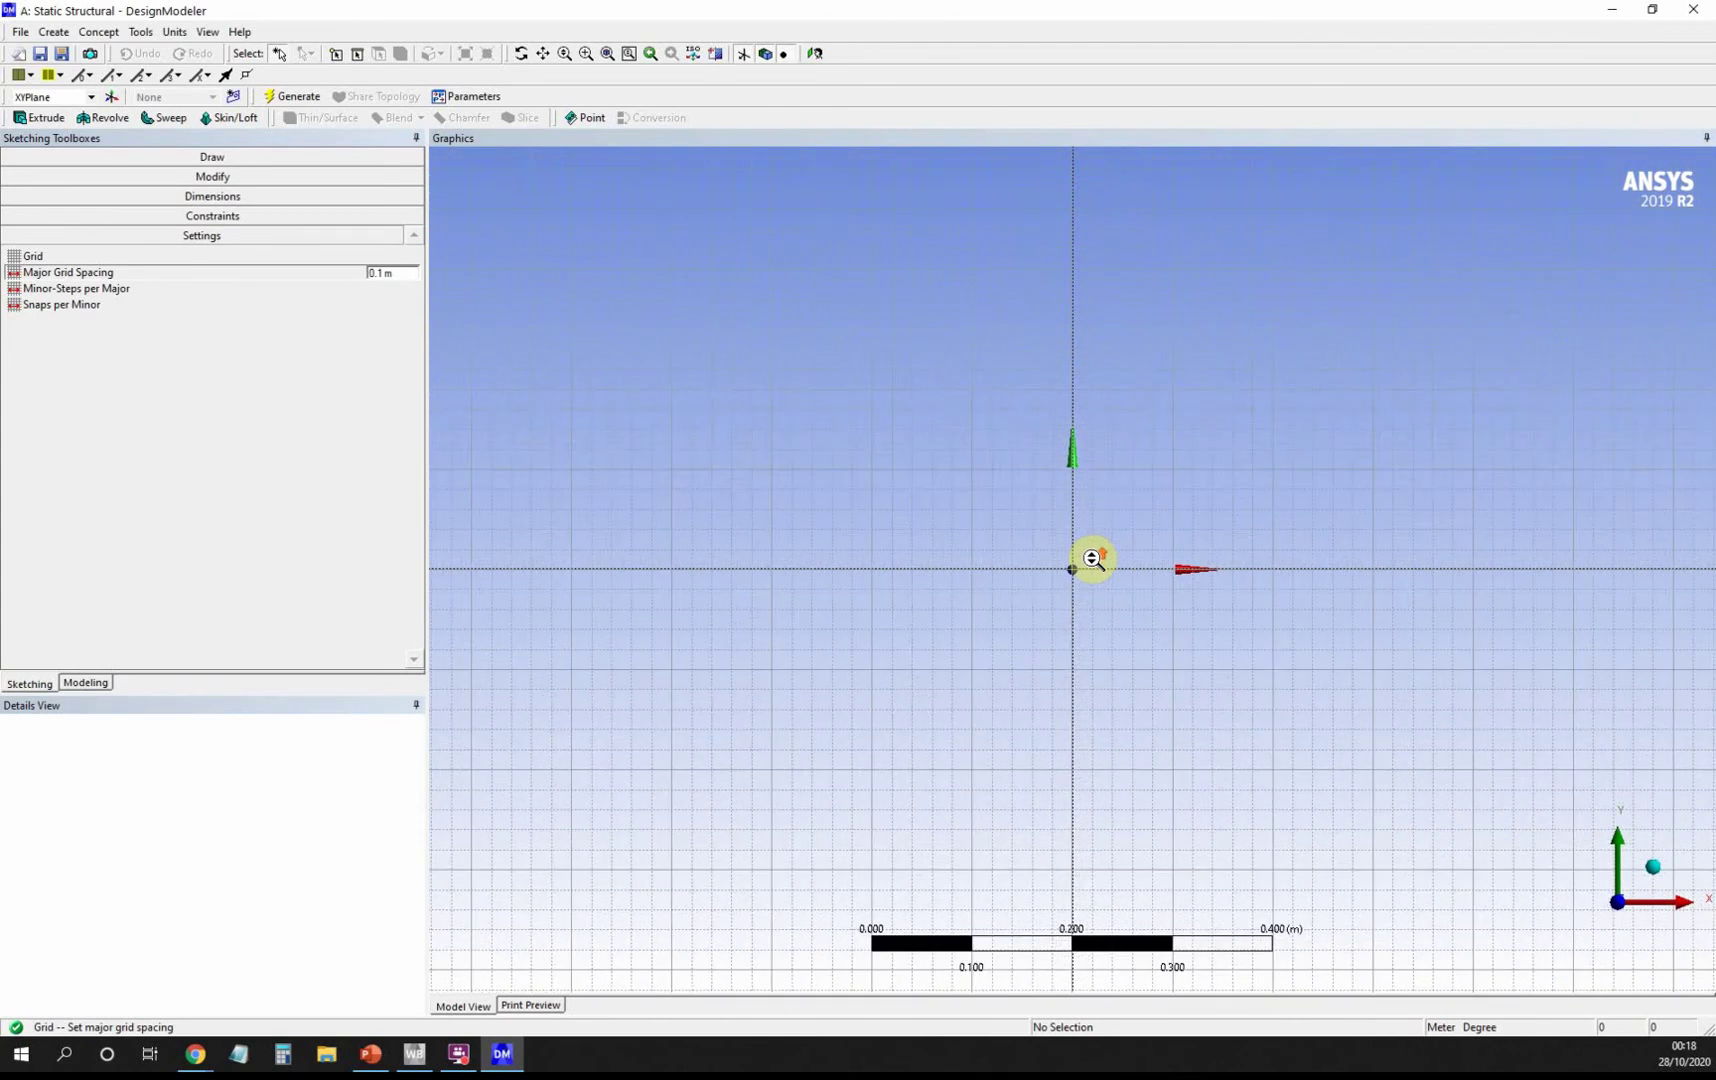
scroll(1092, 559, up, 1)
scroll(1093, 559, up, 1)
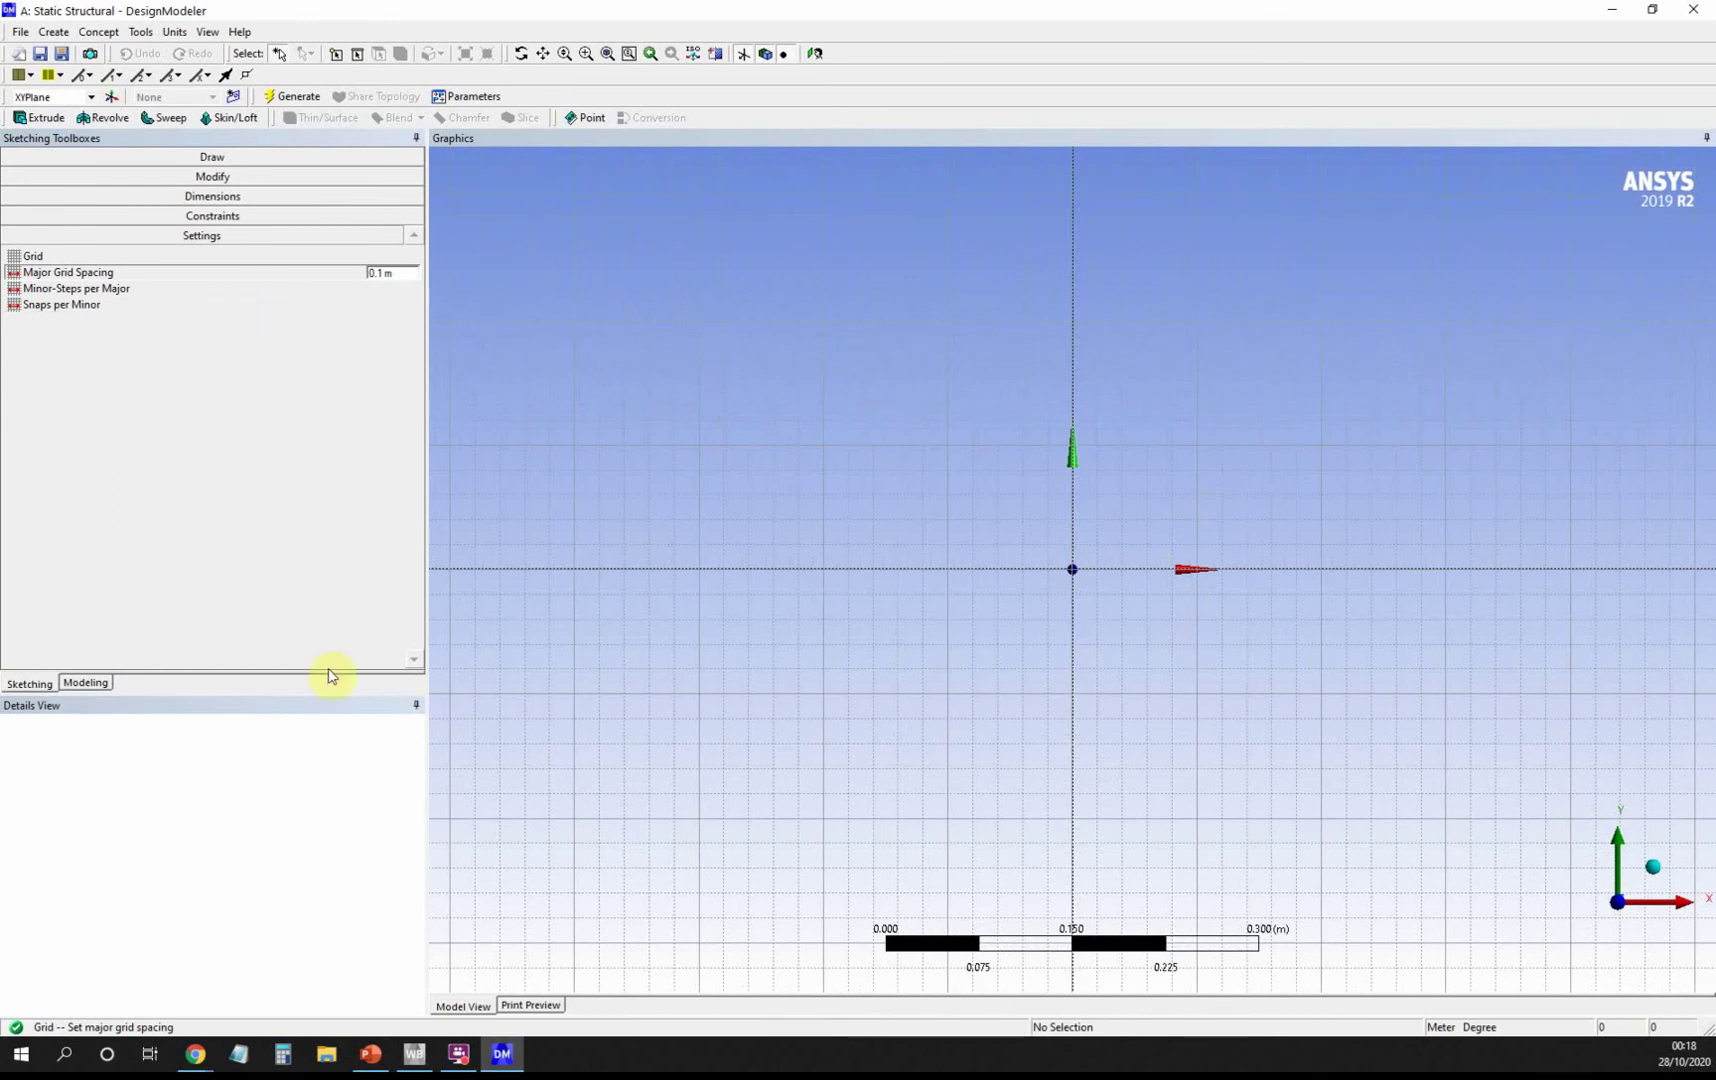
click(231, 160)
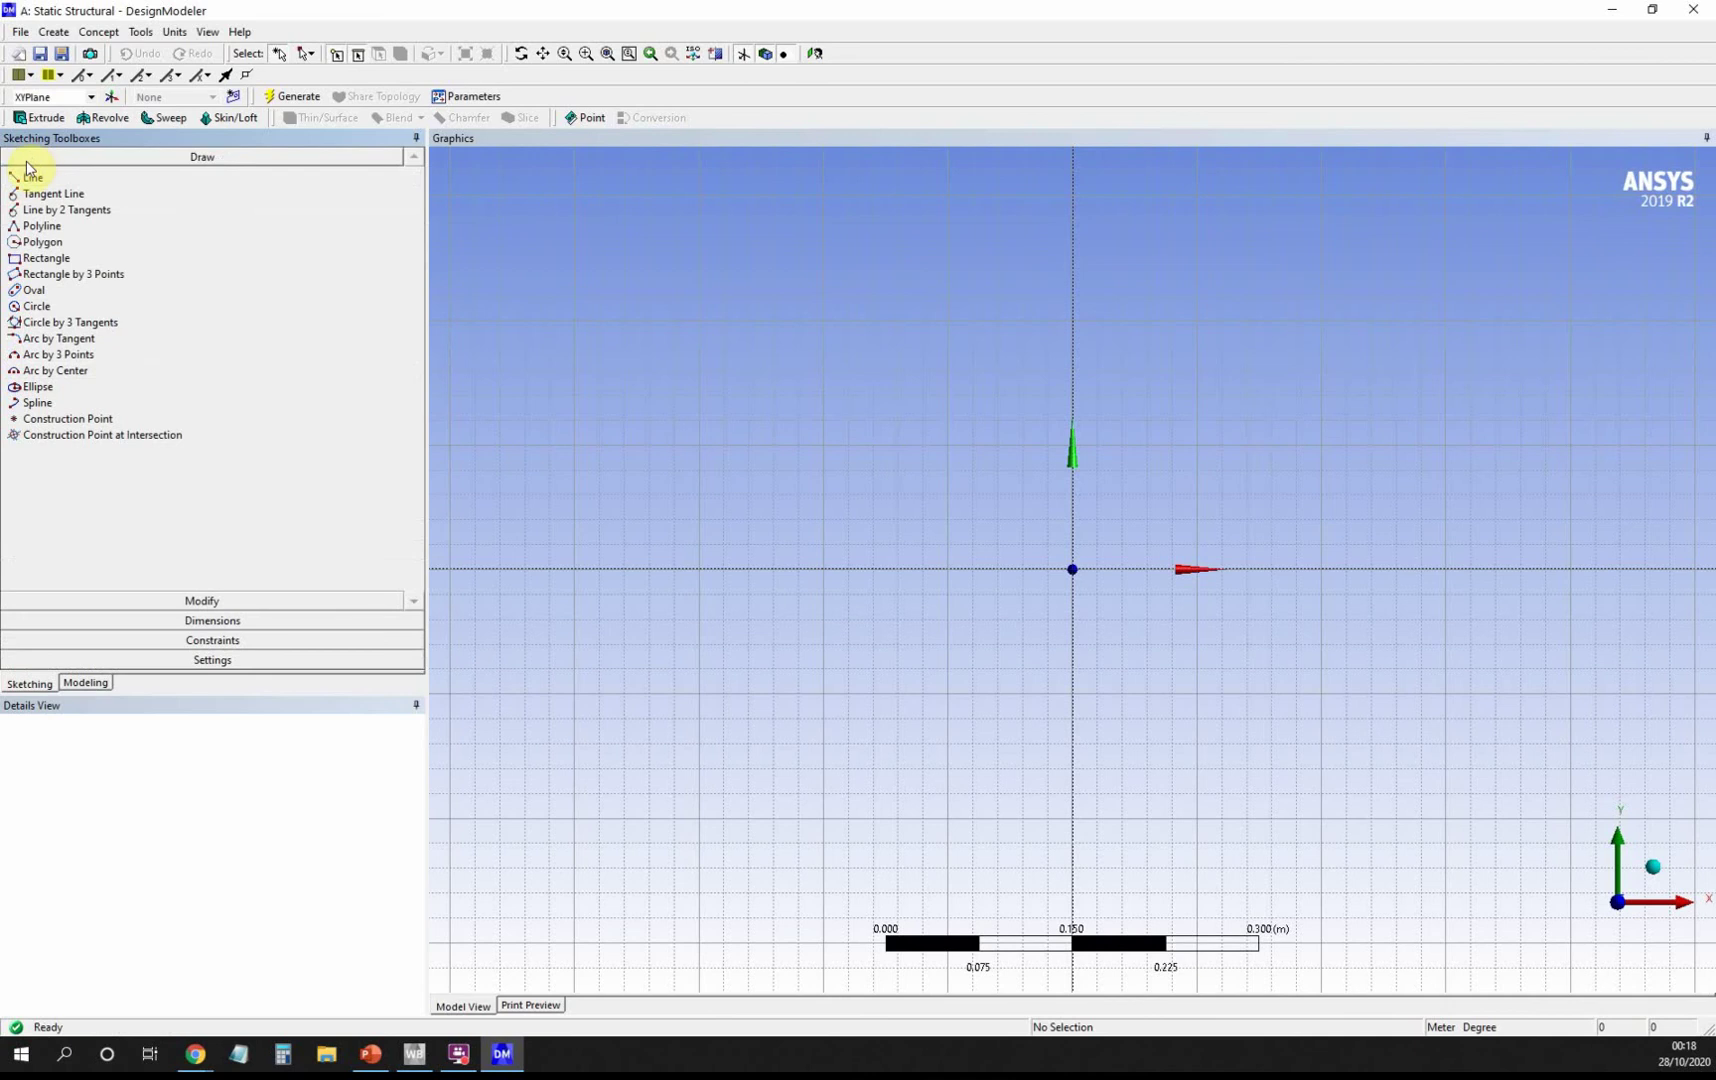
click(30, 179)
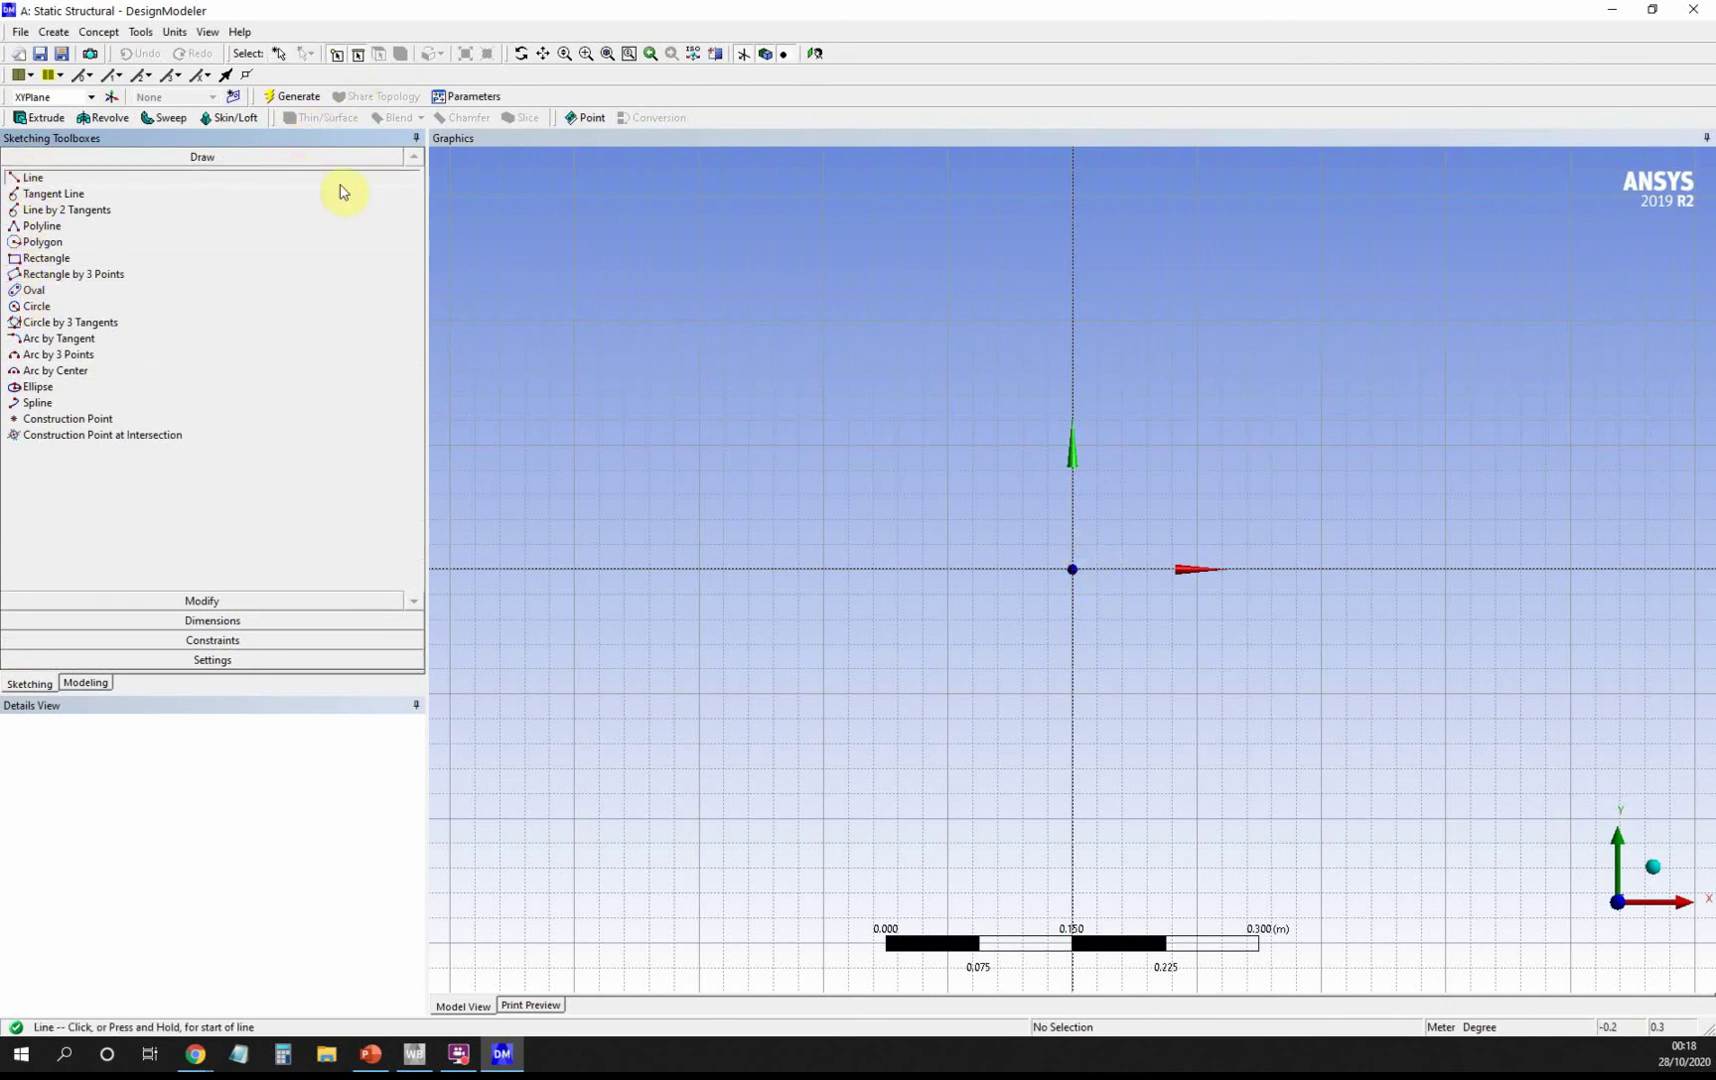
click(356, 54)
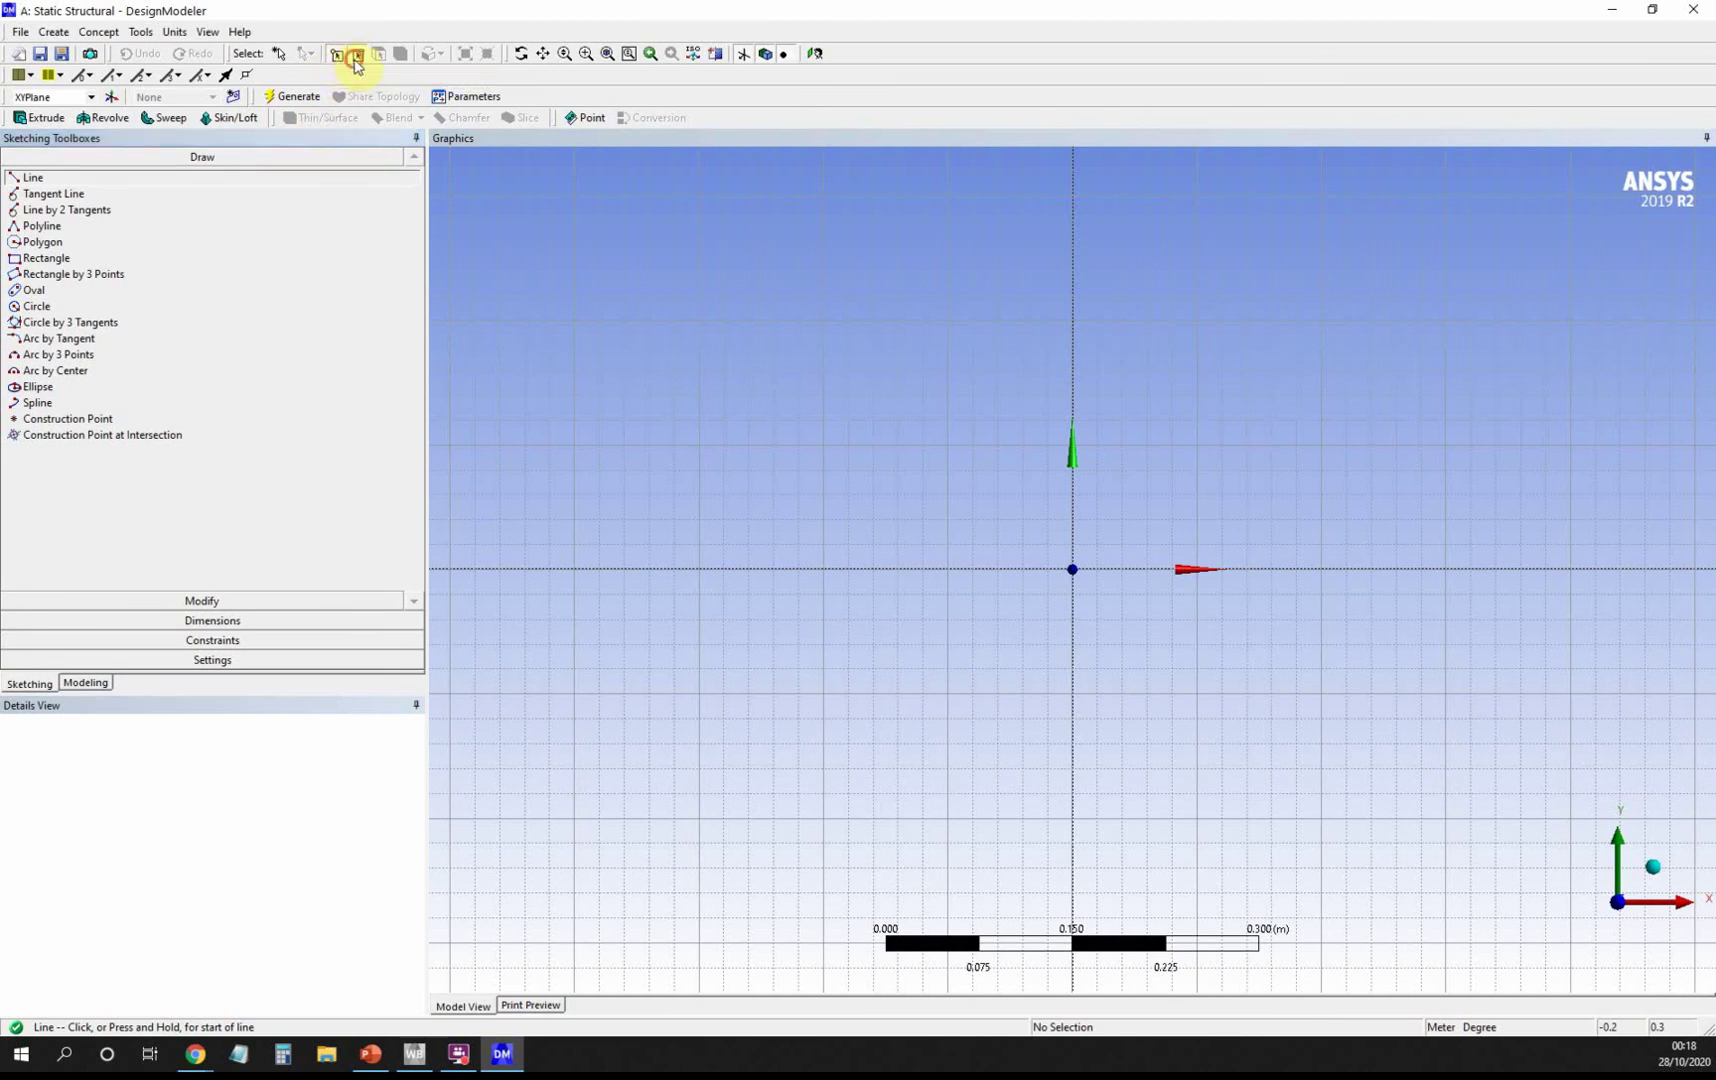
click(1073, 568)
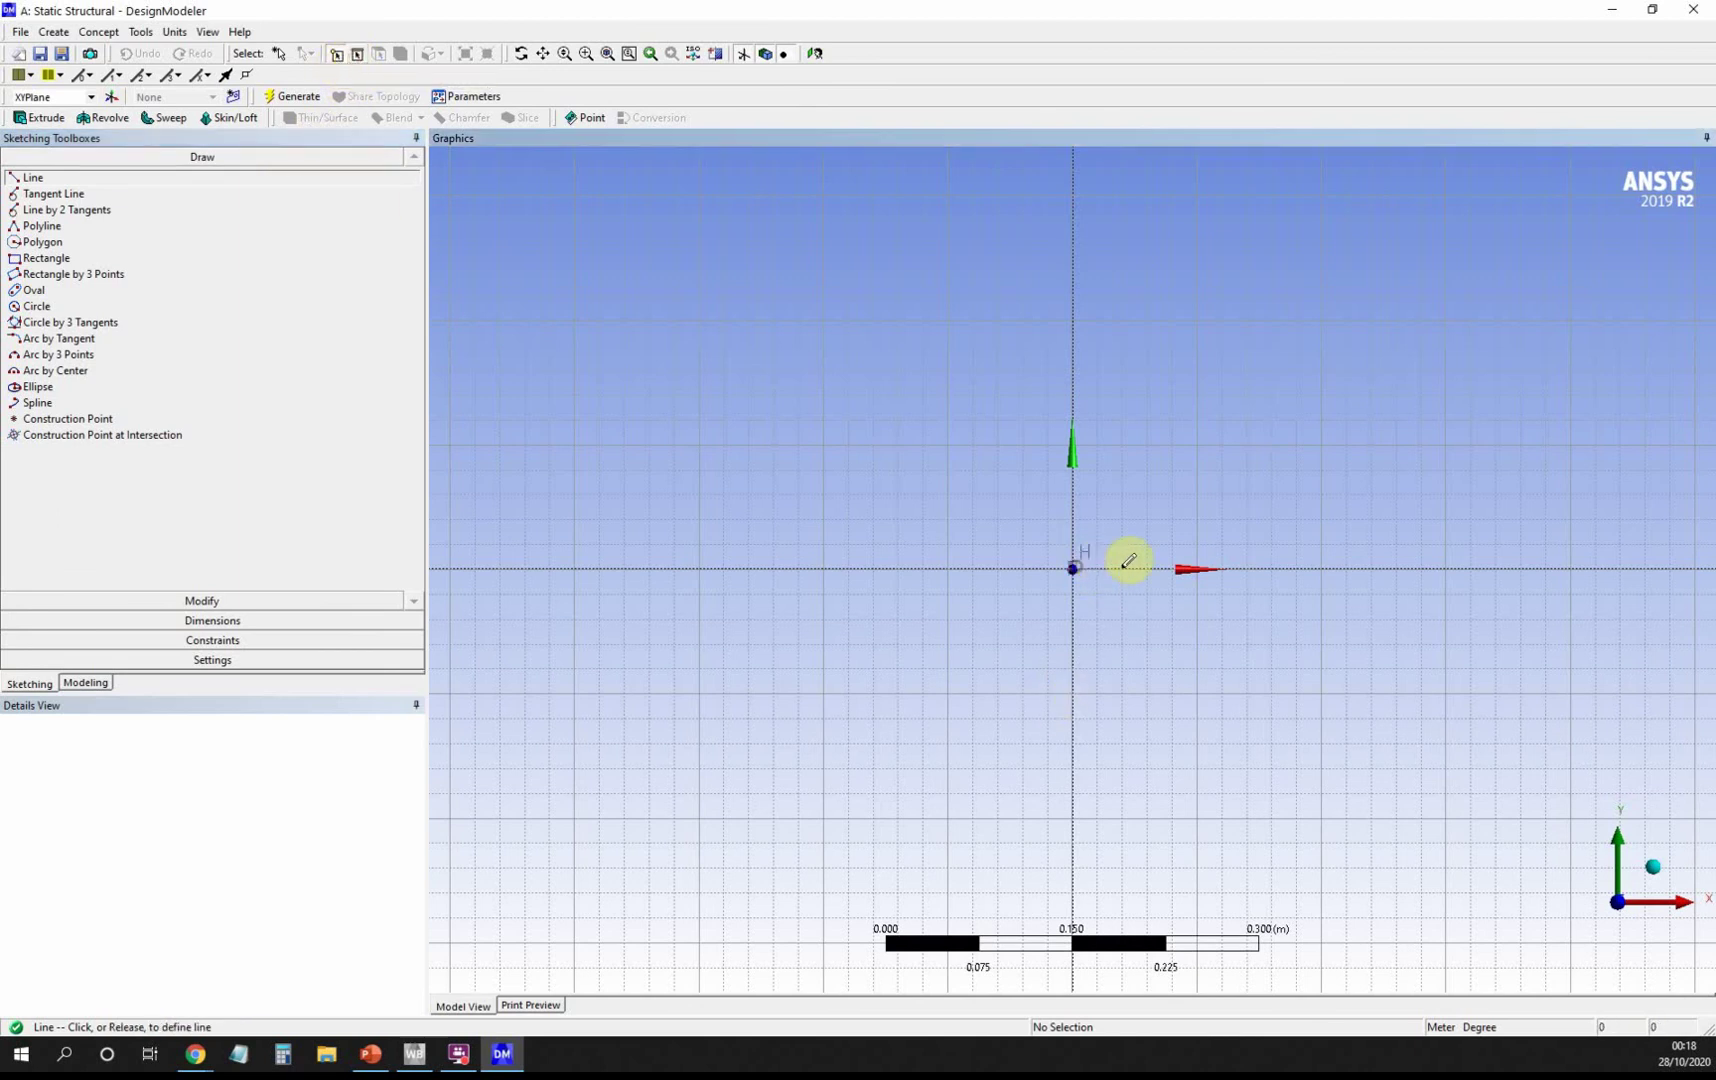
click(1203, 567)
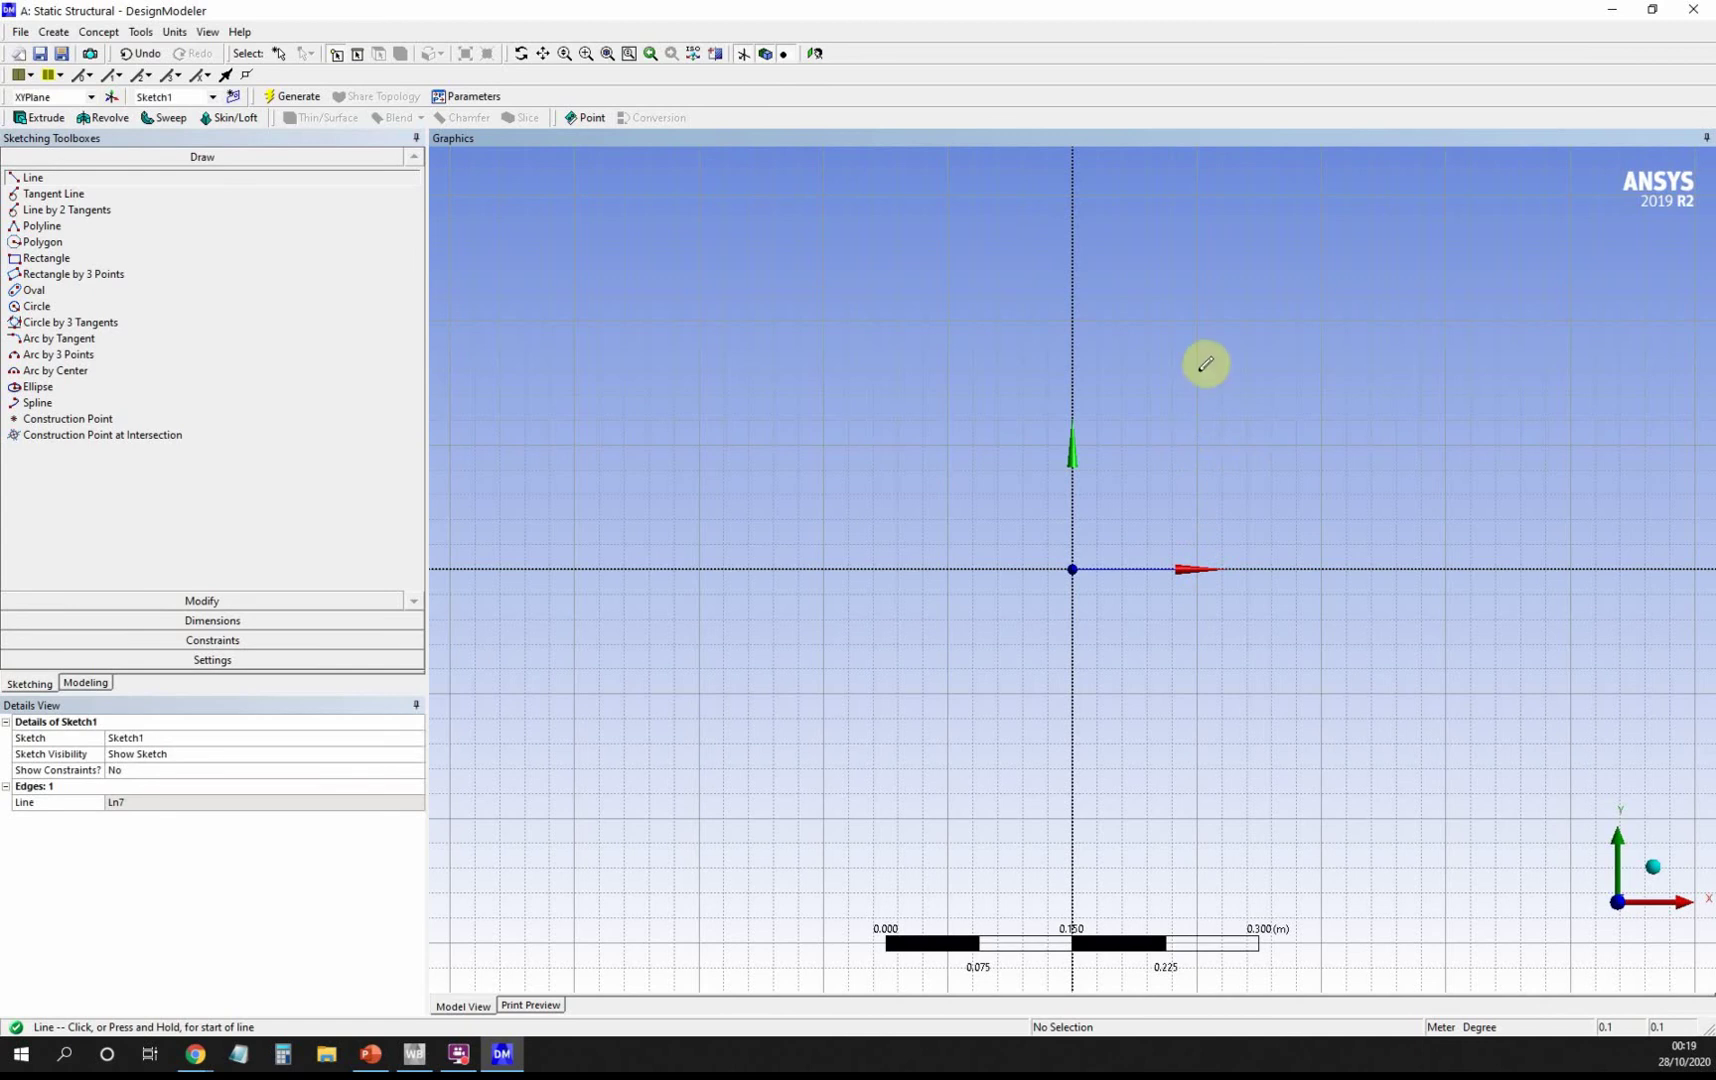
Draw the lower section's outer vertical edge about 0.2 m high and a horizontal shoulder from its upper end about 0.06 m toward the Y axis.
click(1200, 316)
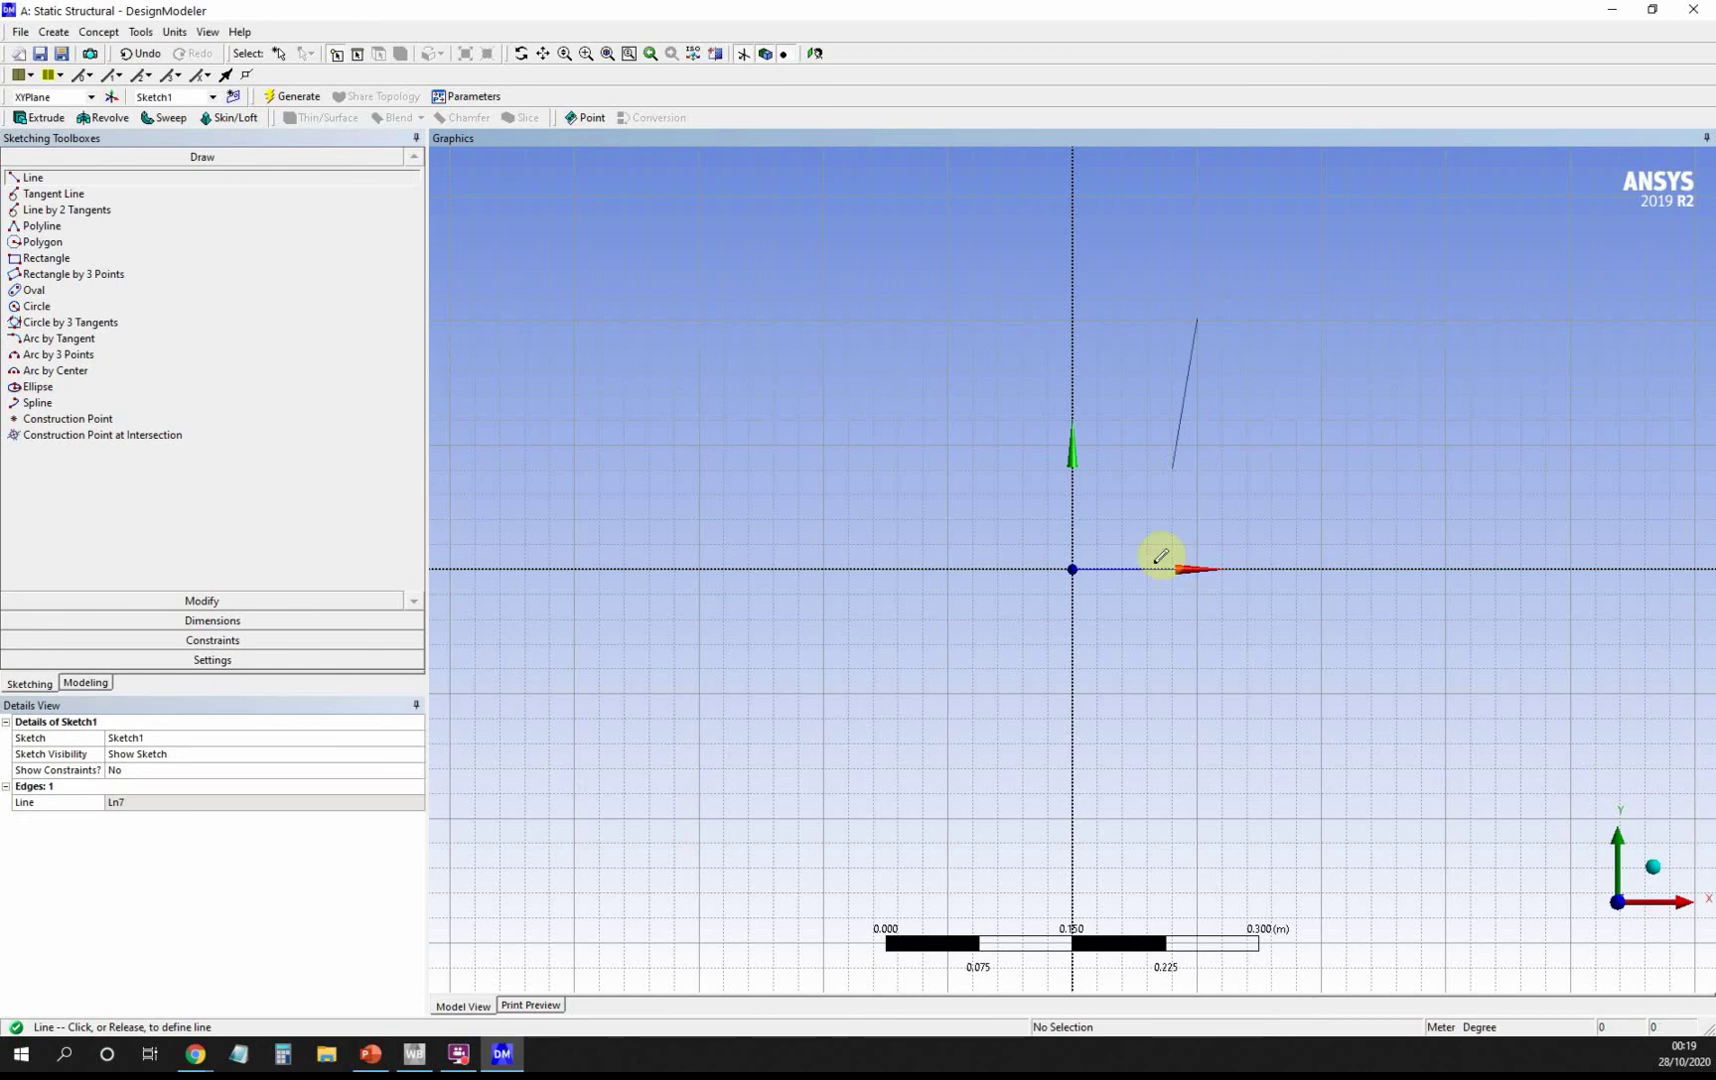
click(1199, 567)
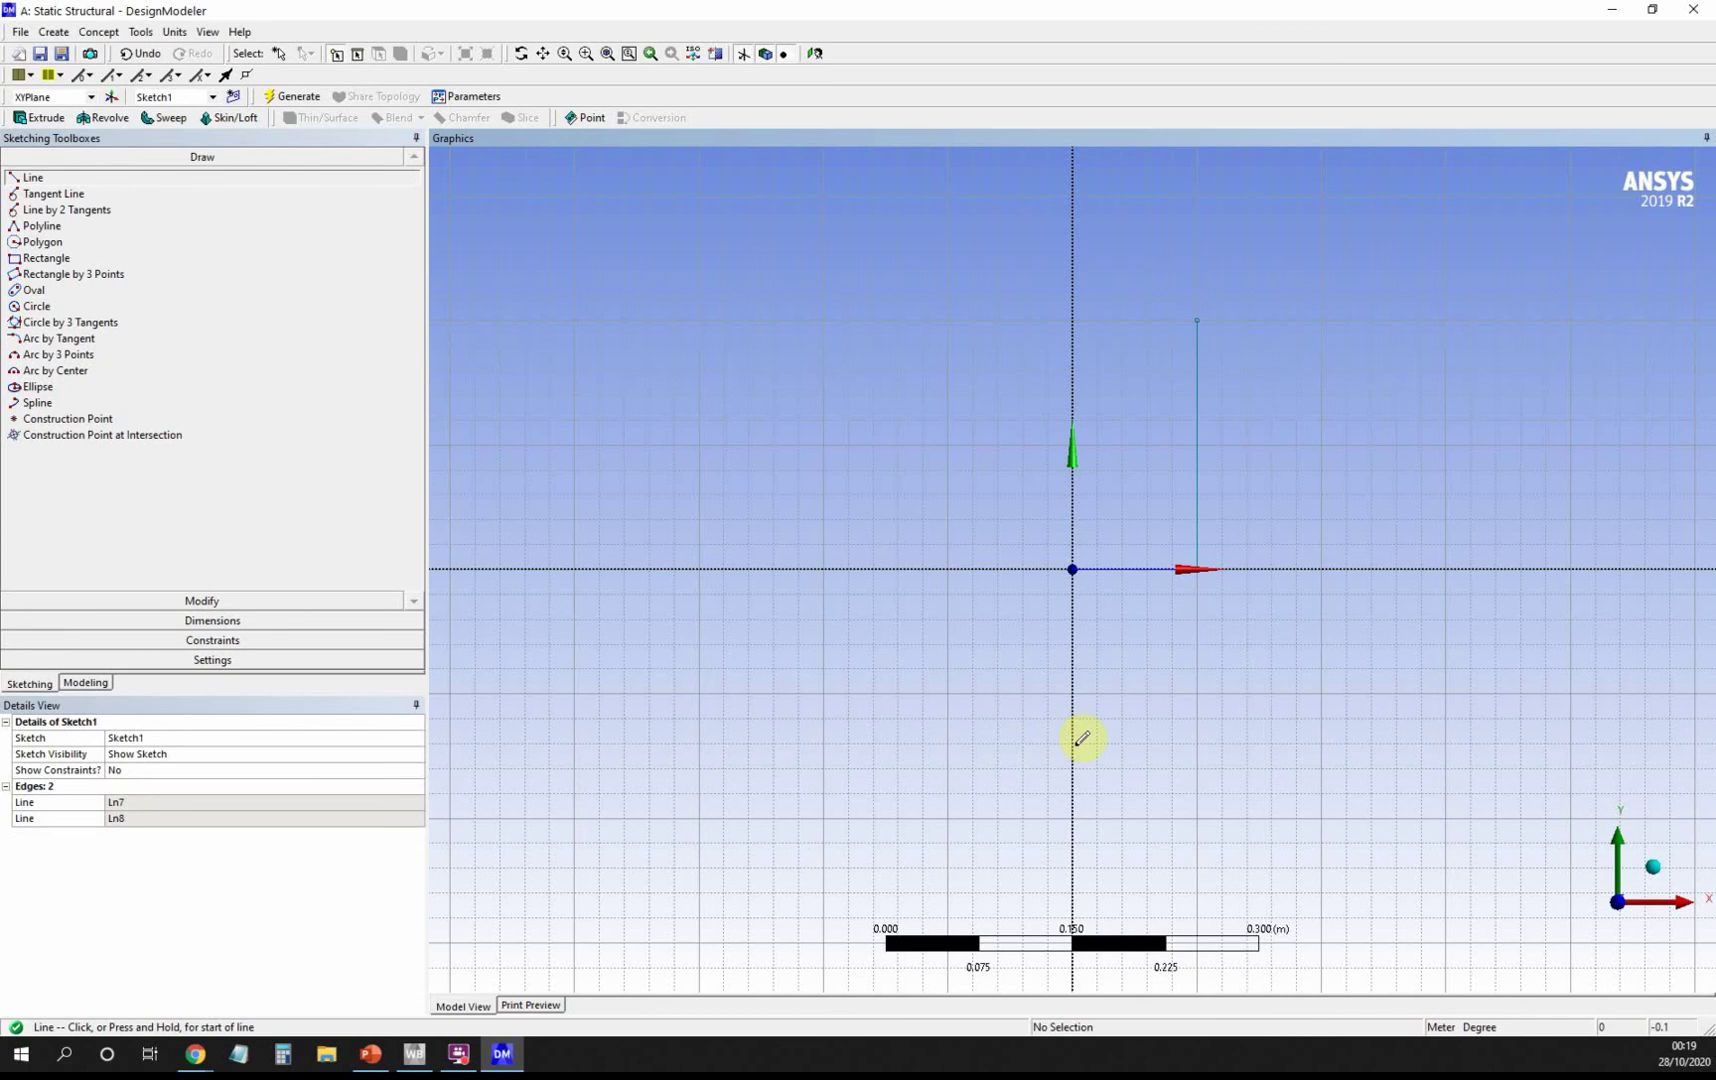
click(543, 53)
drag(1210, 471, 1101, 685)
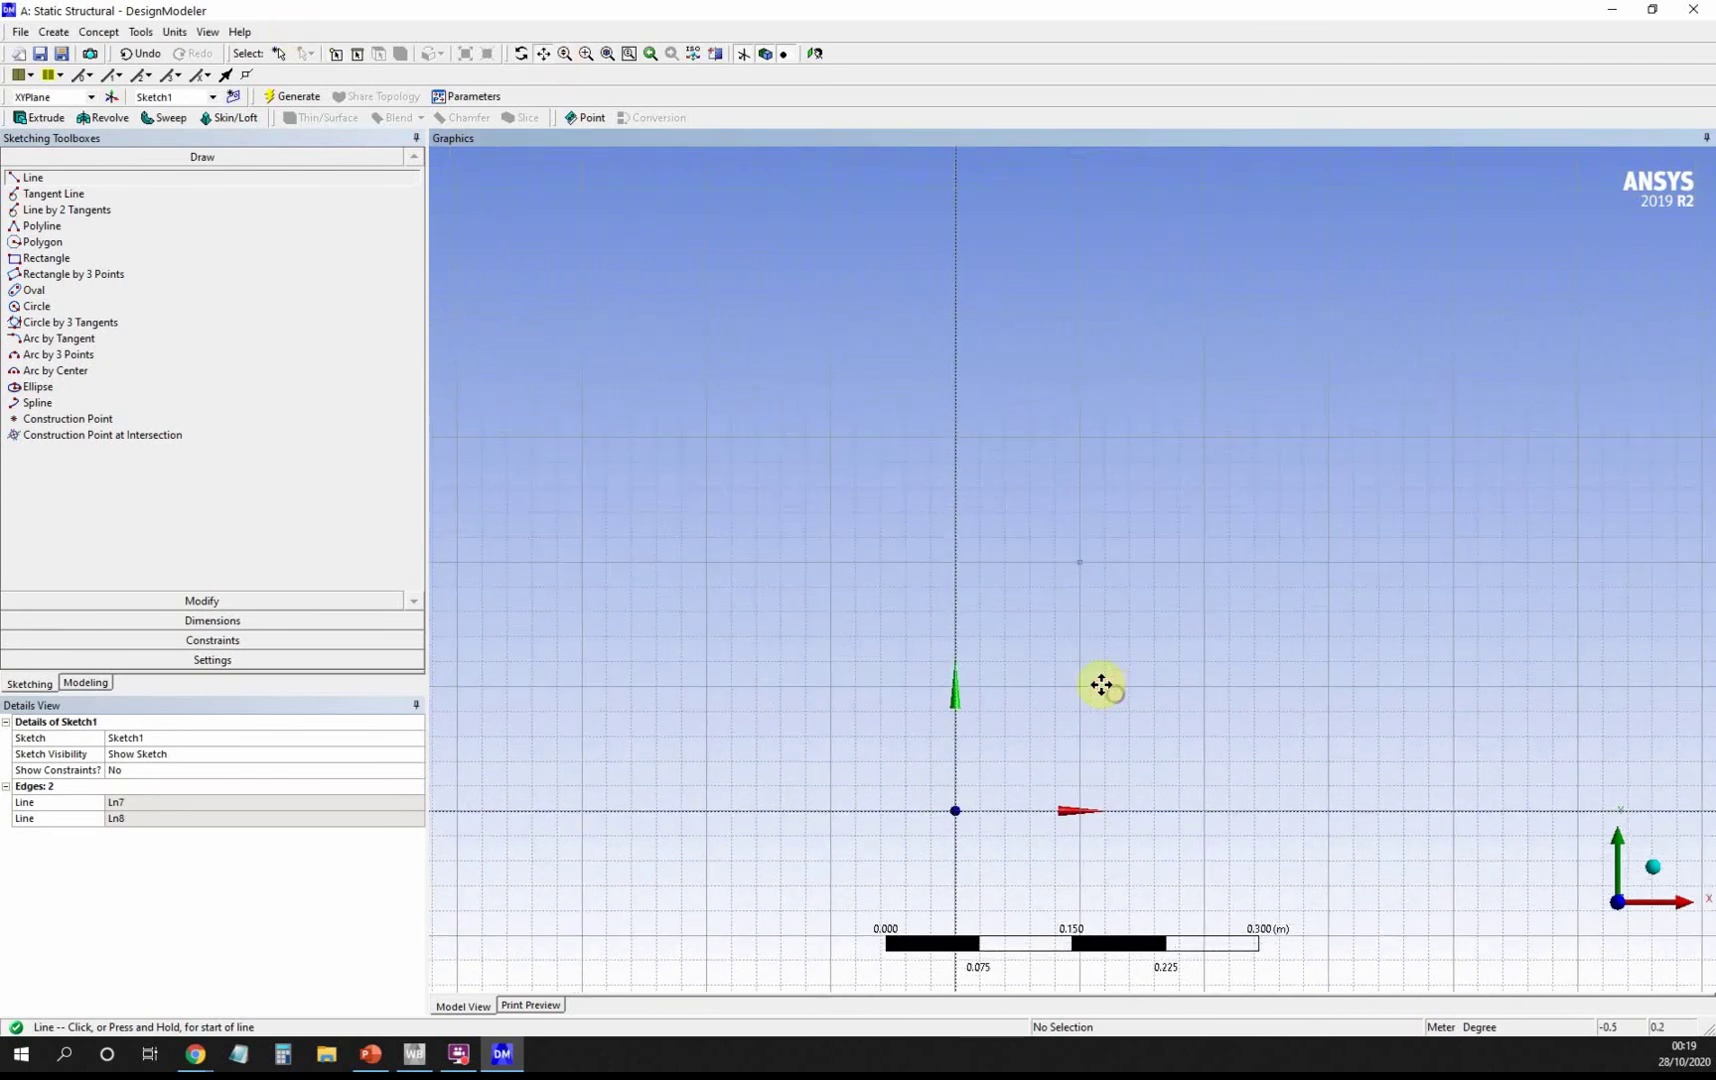
click(52, 180)
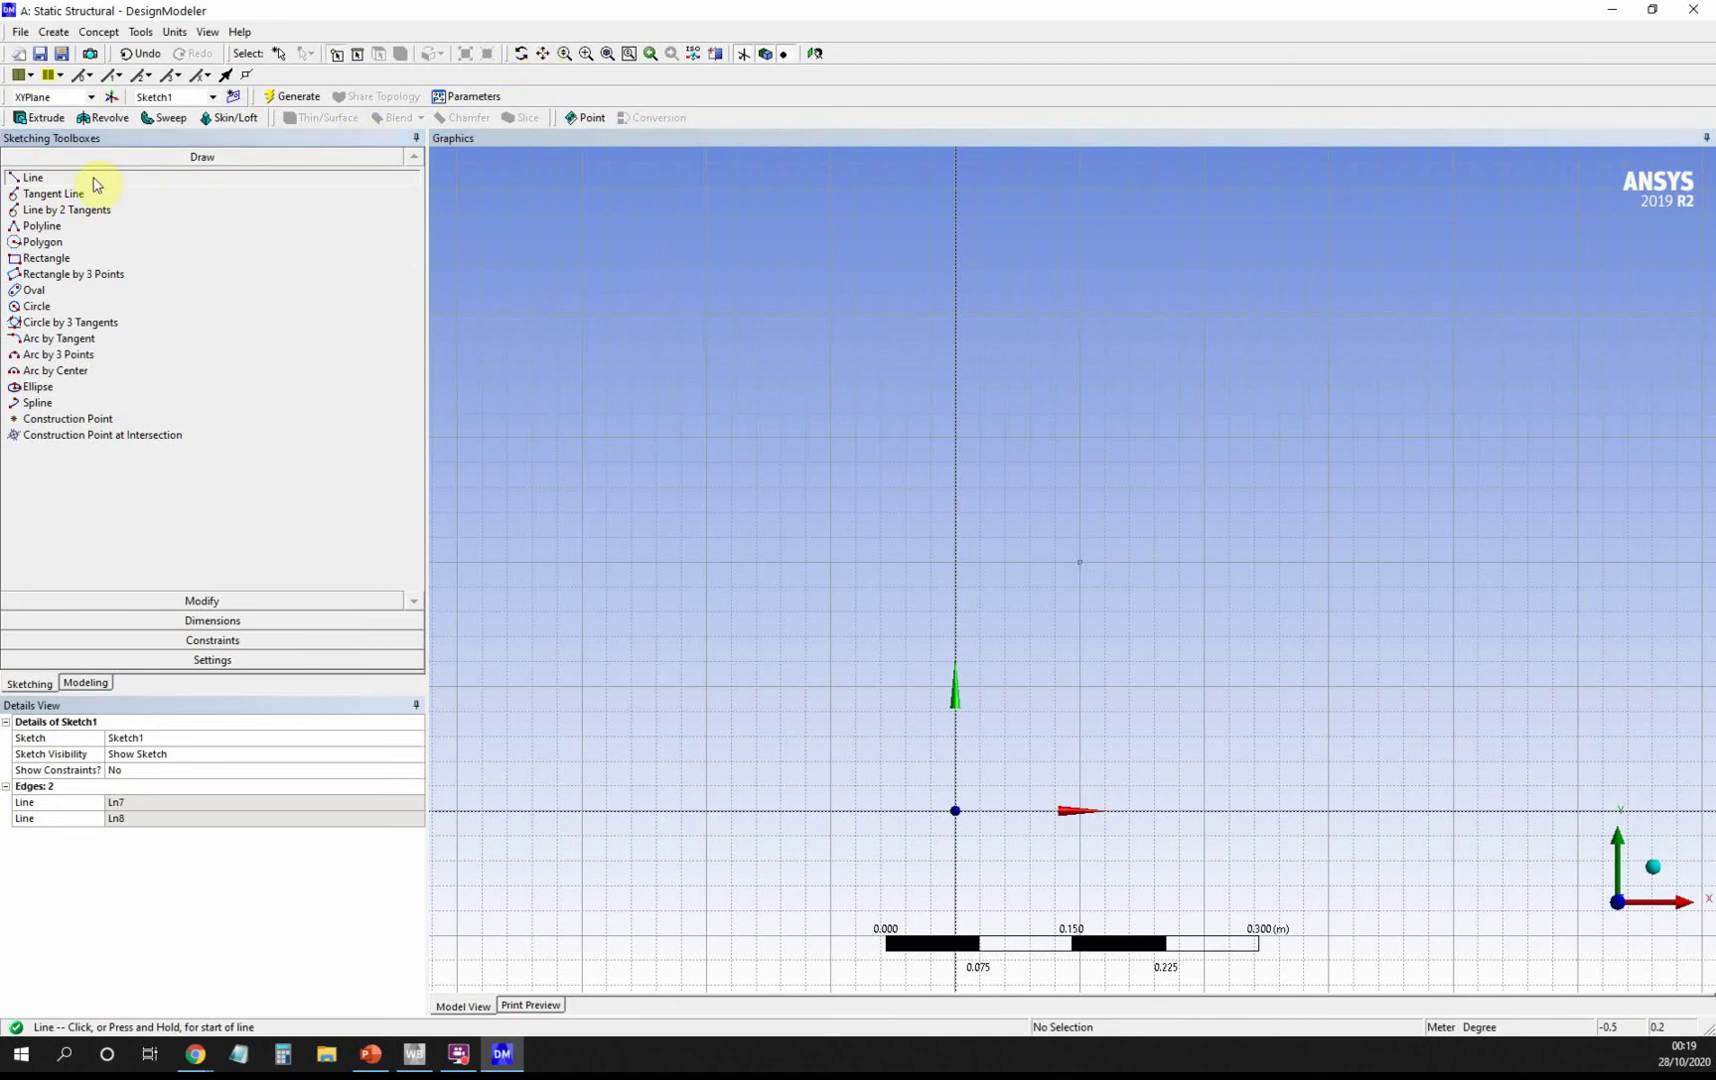
click(1085, 556)
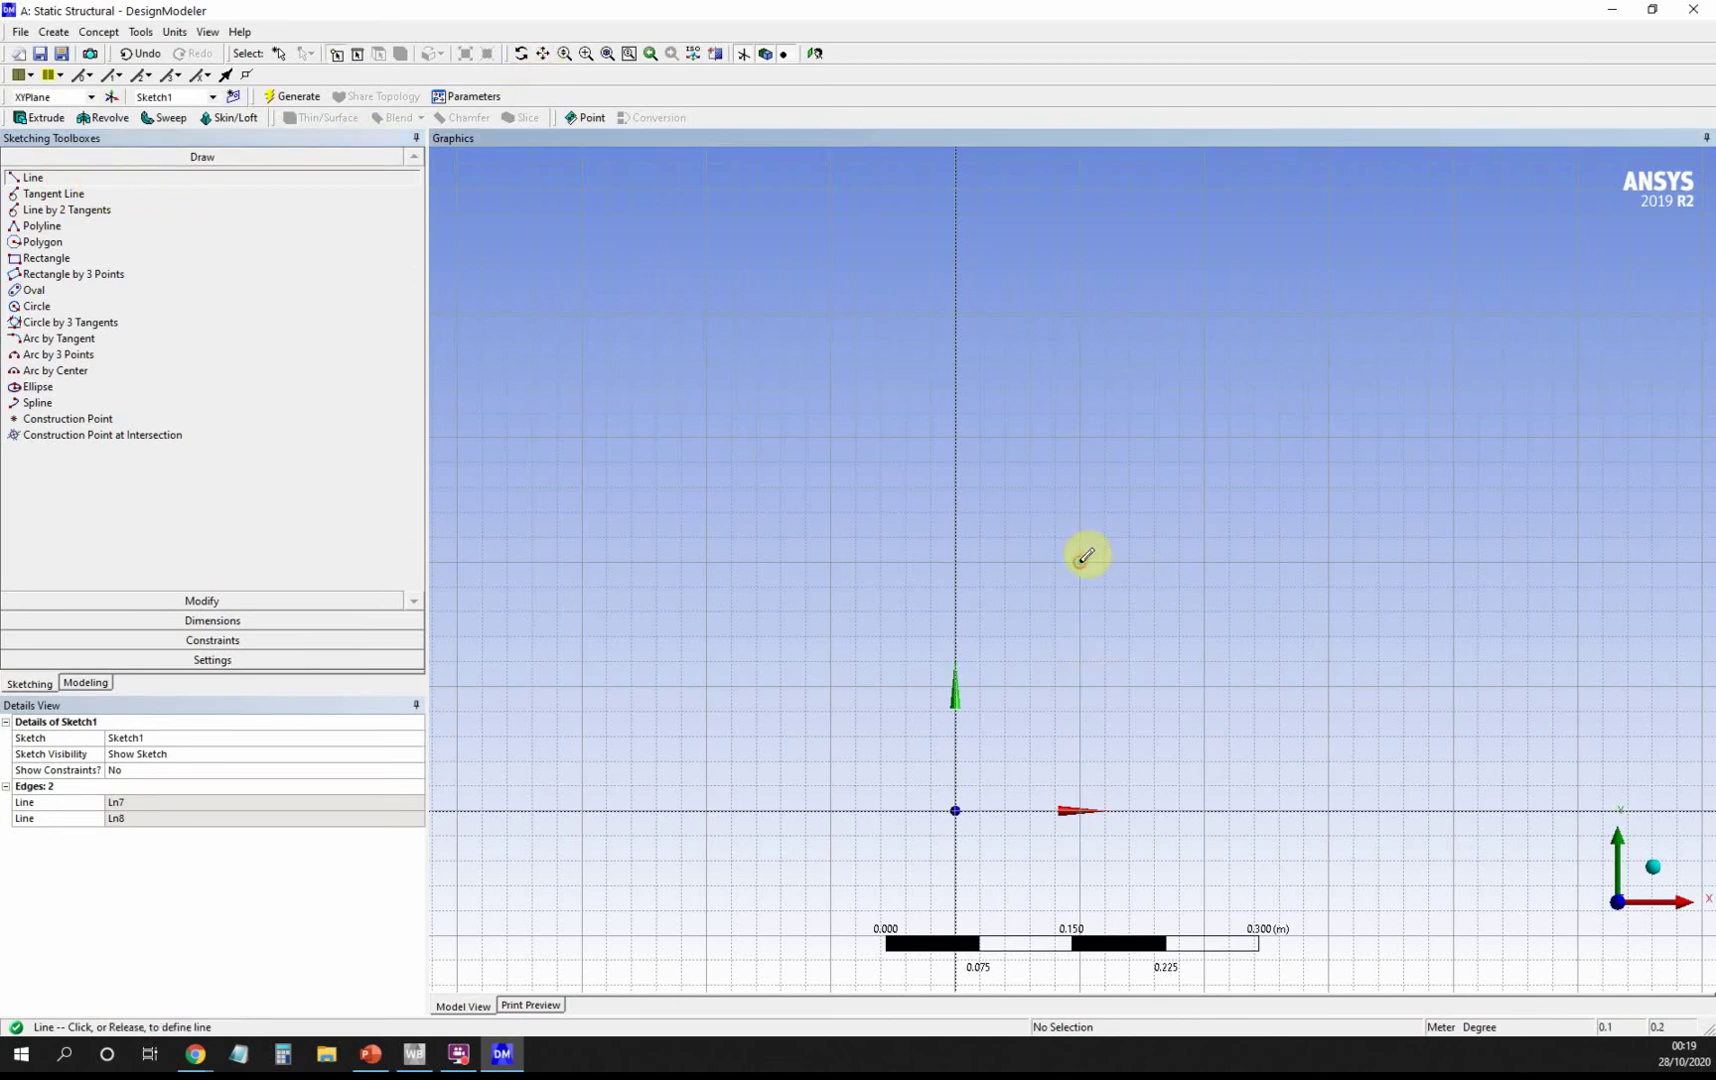
click(1012, 558)
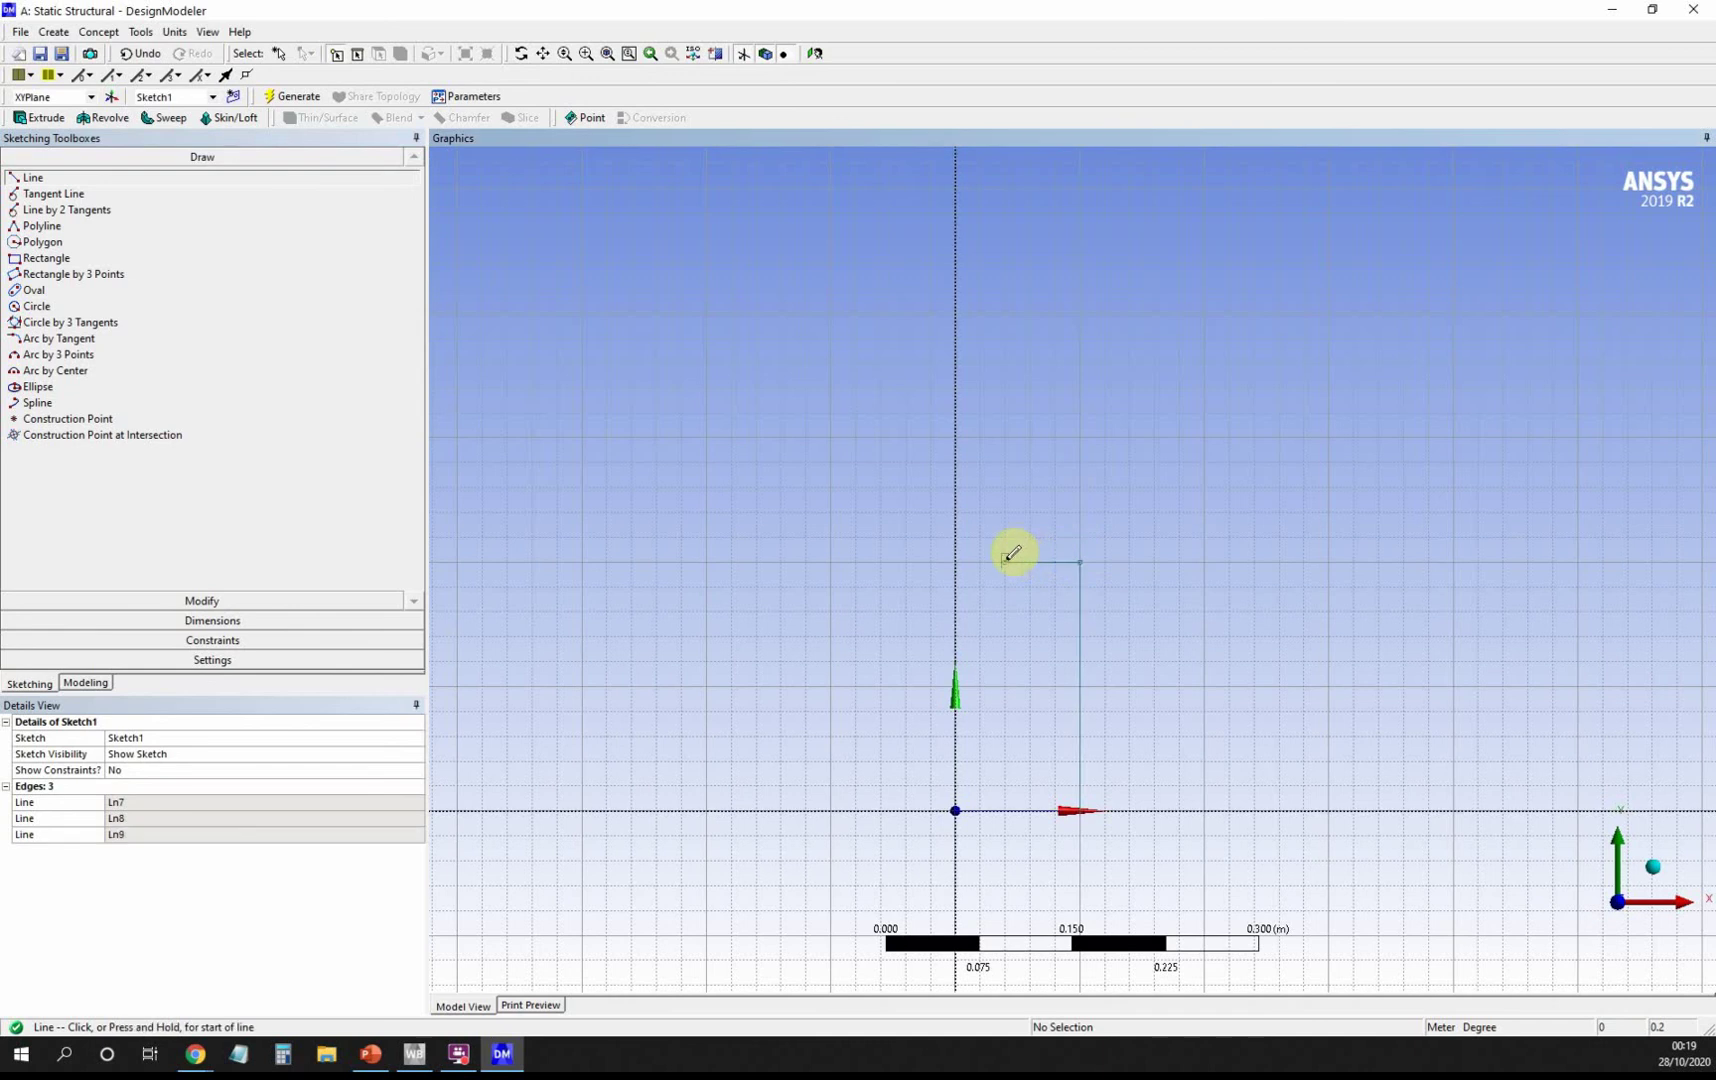
Complete the stepped profile with a 0.2 m vertical line above the shoulder, a 0.04 m upper edge to the Y axis, and a closing line to the origin.
click(1005, 559)
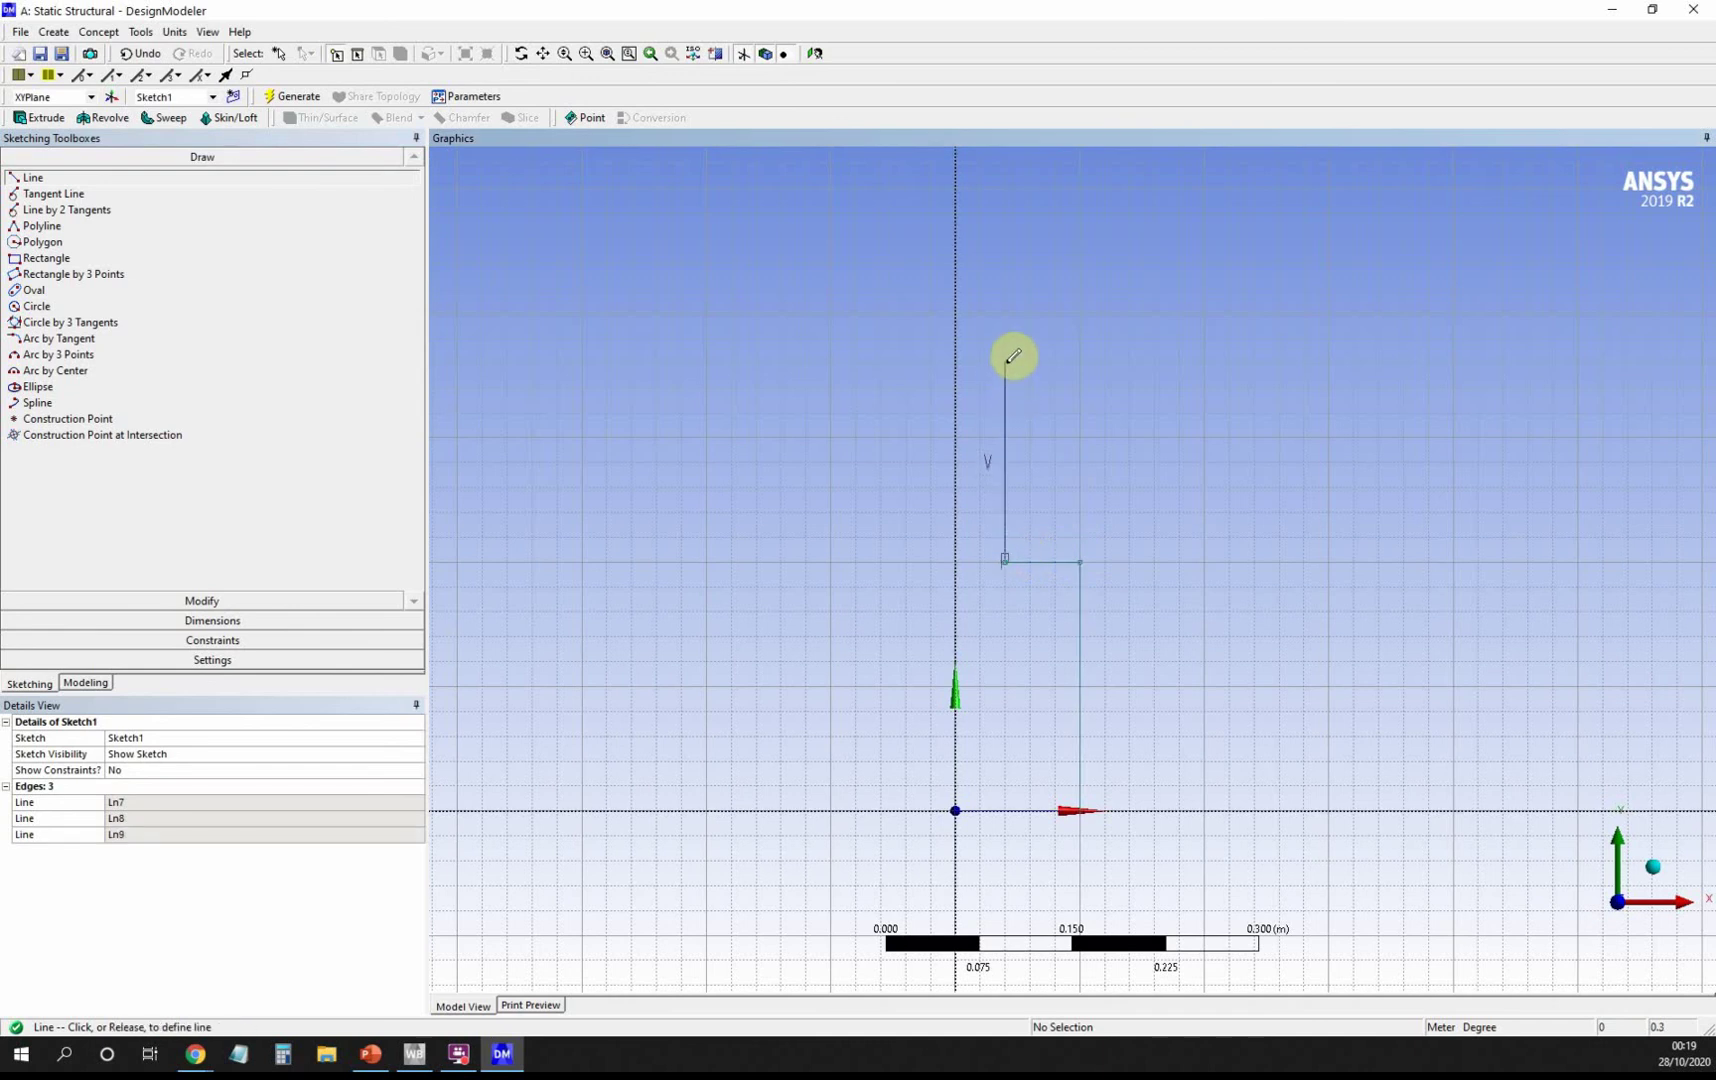
click(1009, 308)
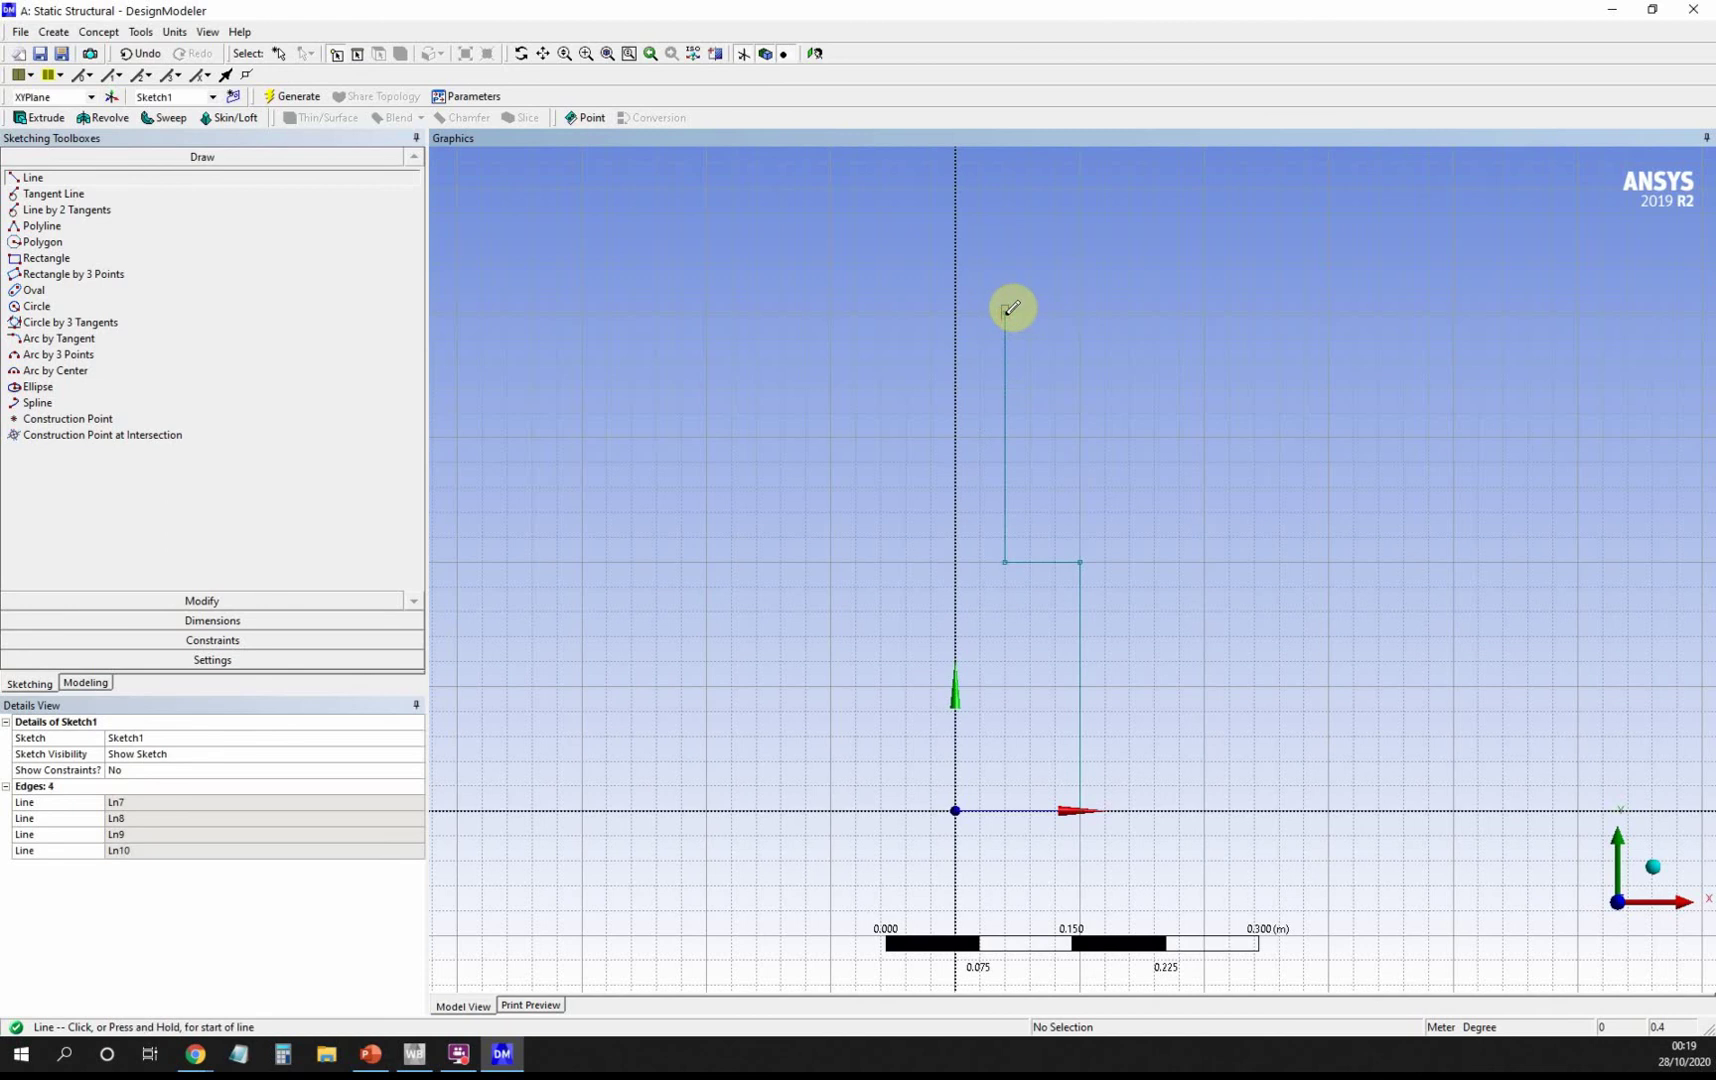
click(1008, 310)
click(956, 313)
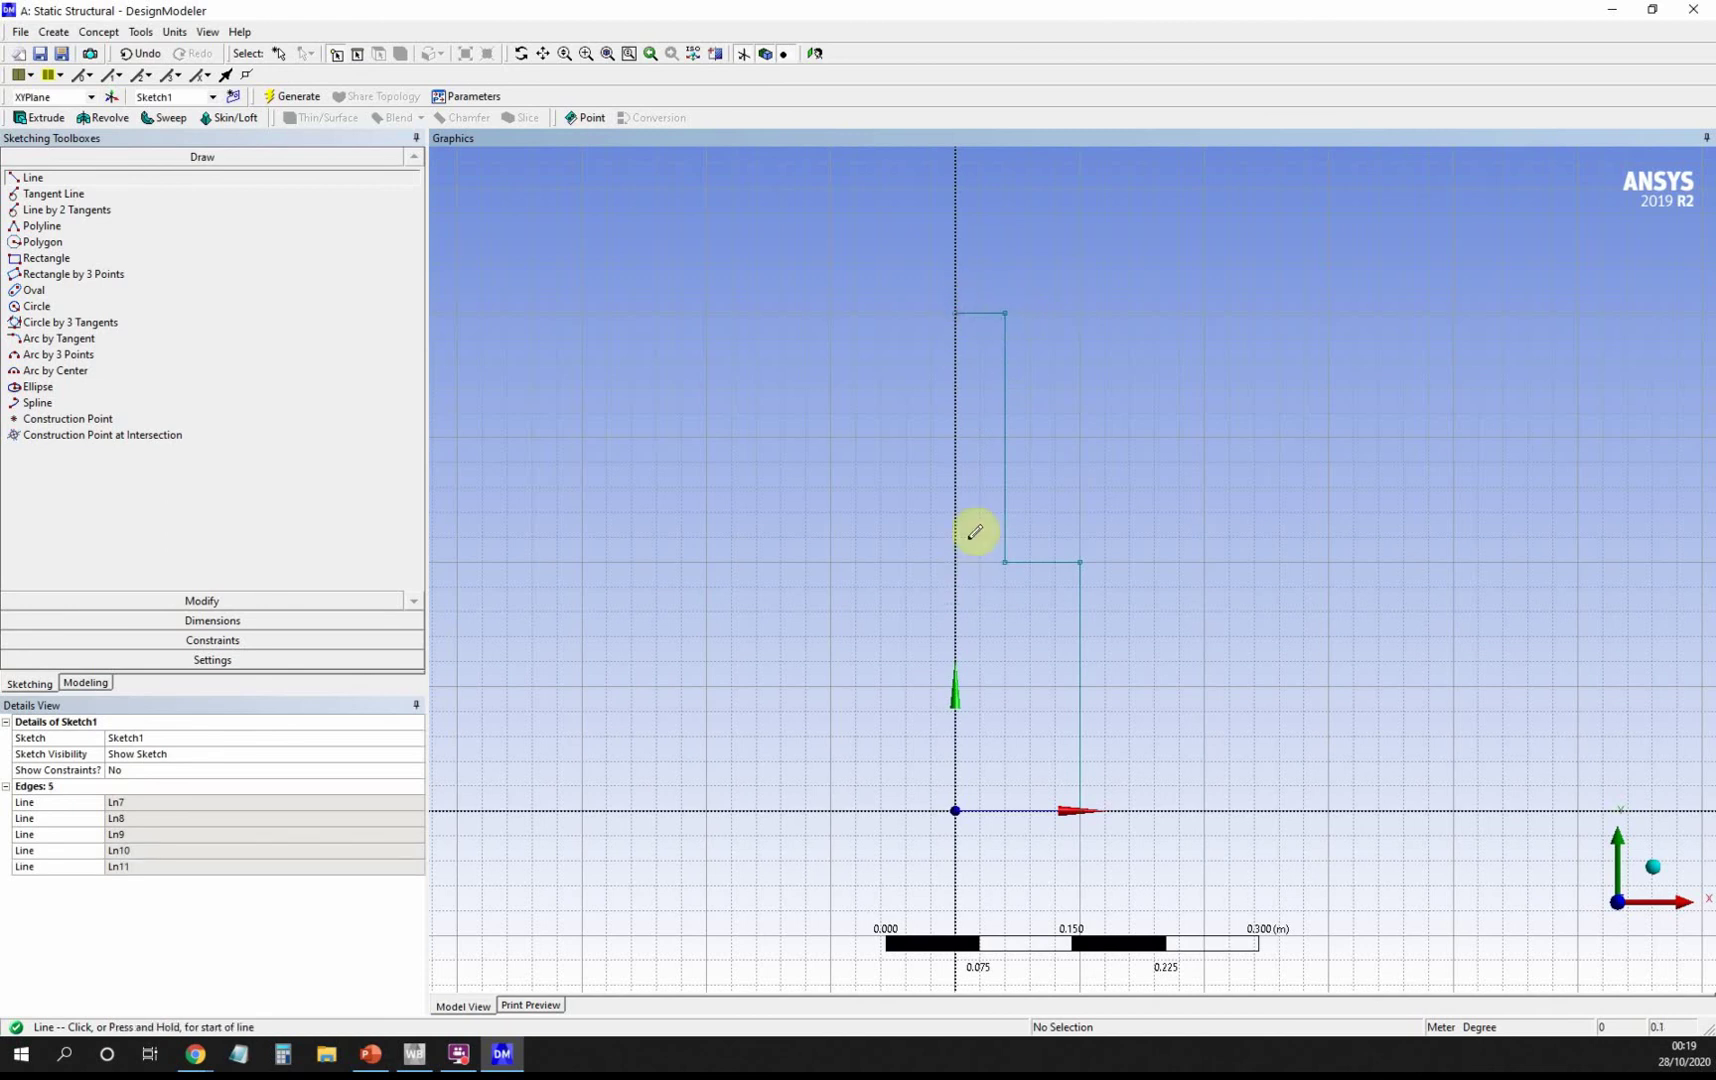
click(956, 311)
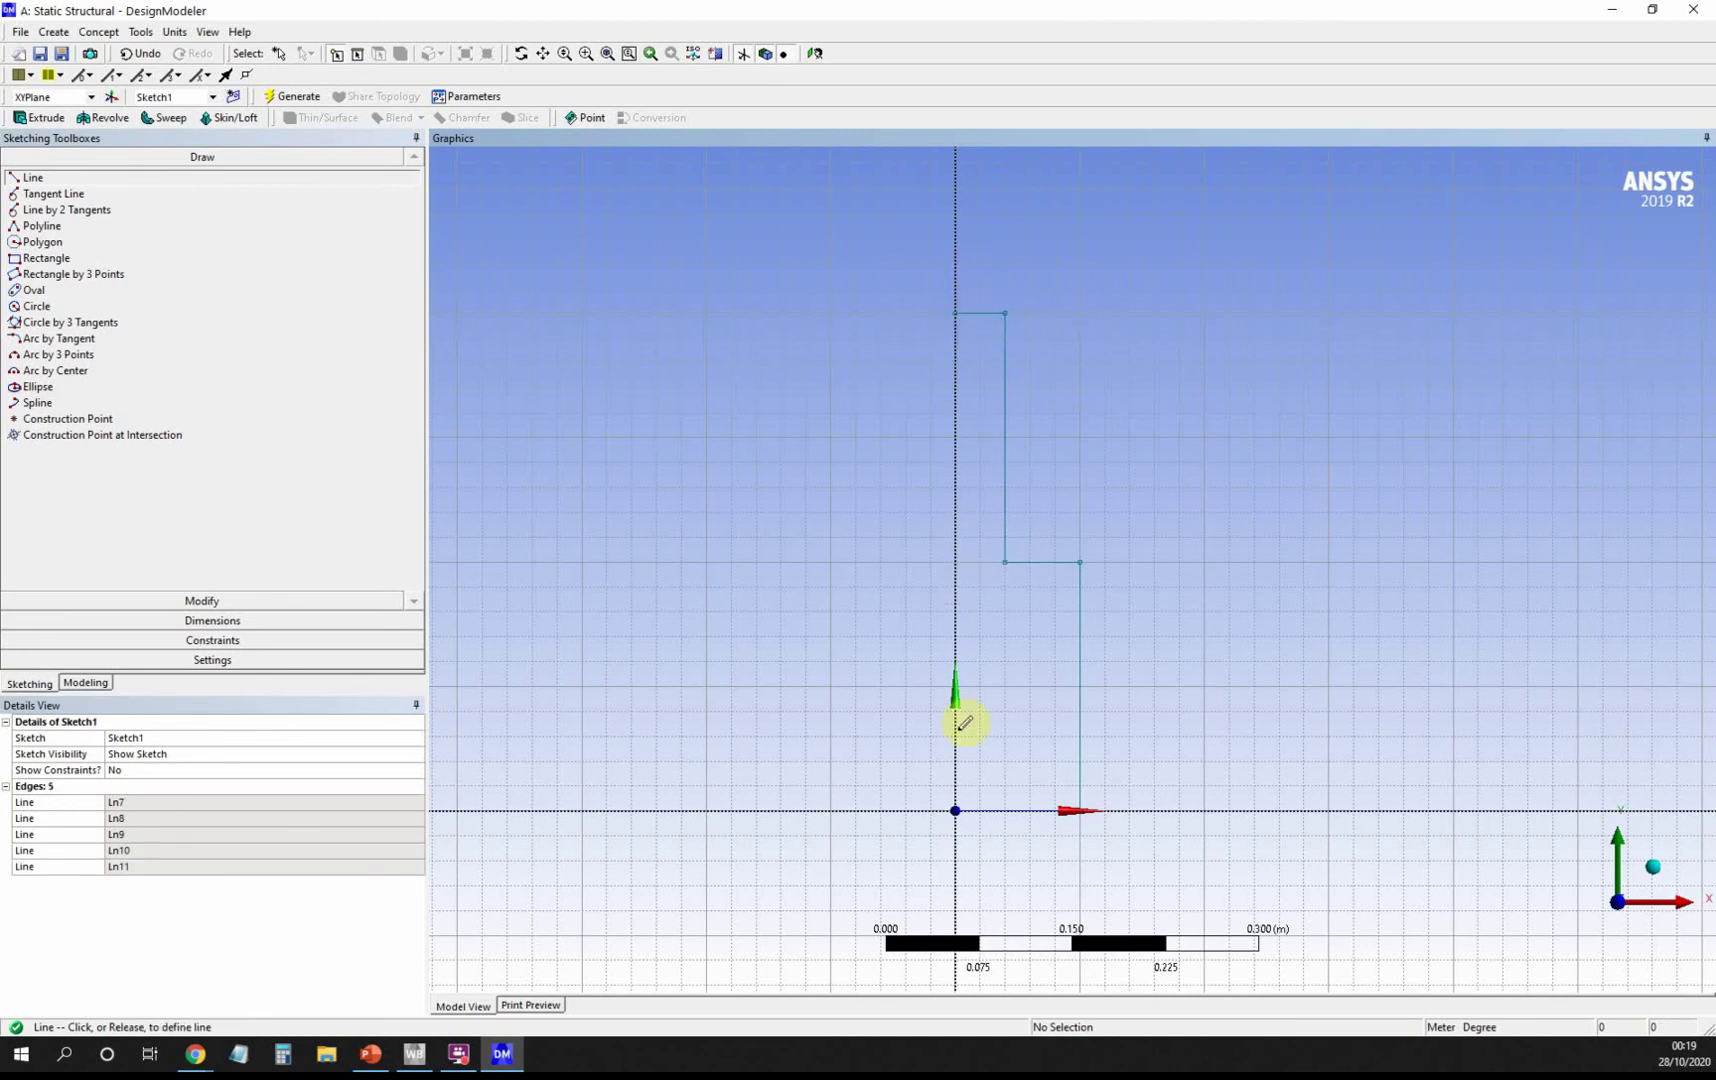
click(956, 808)
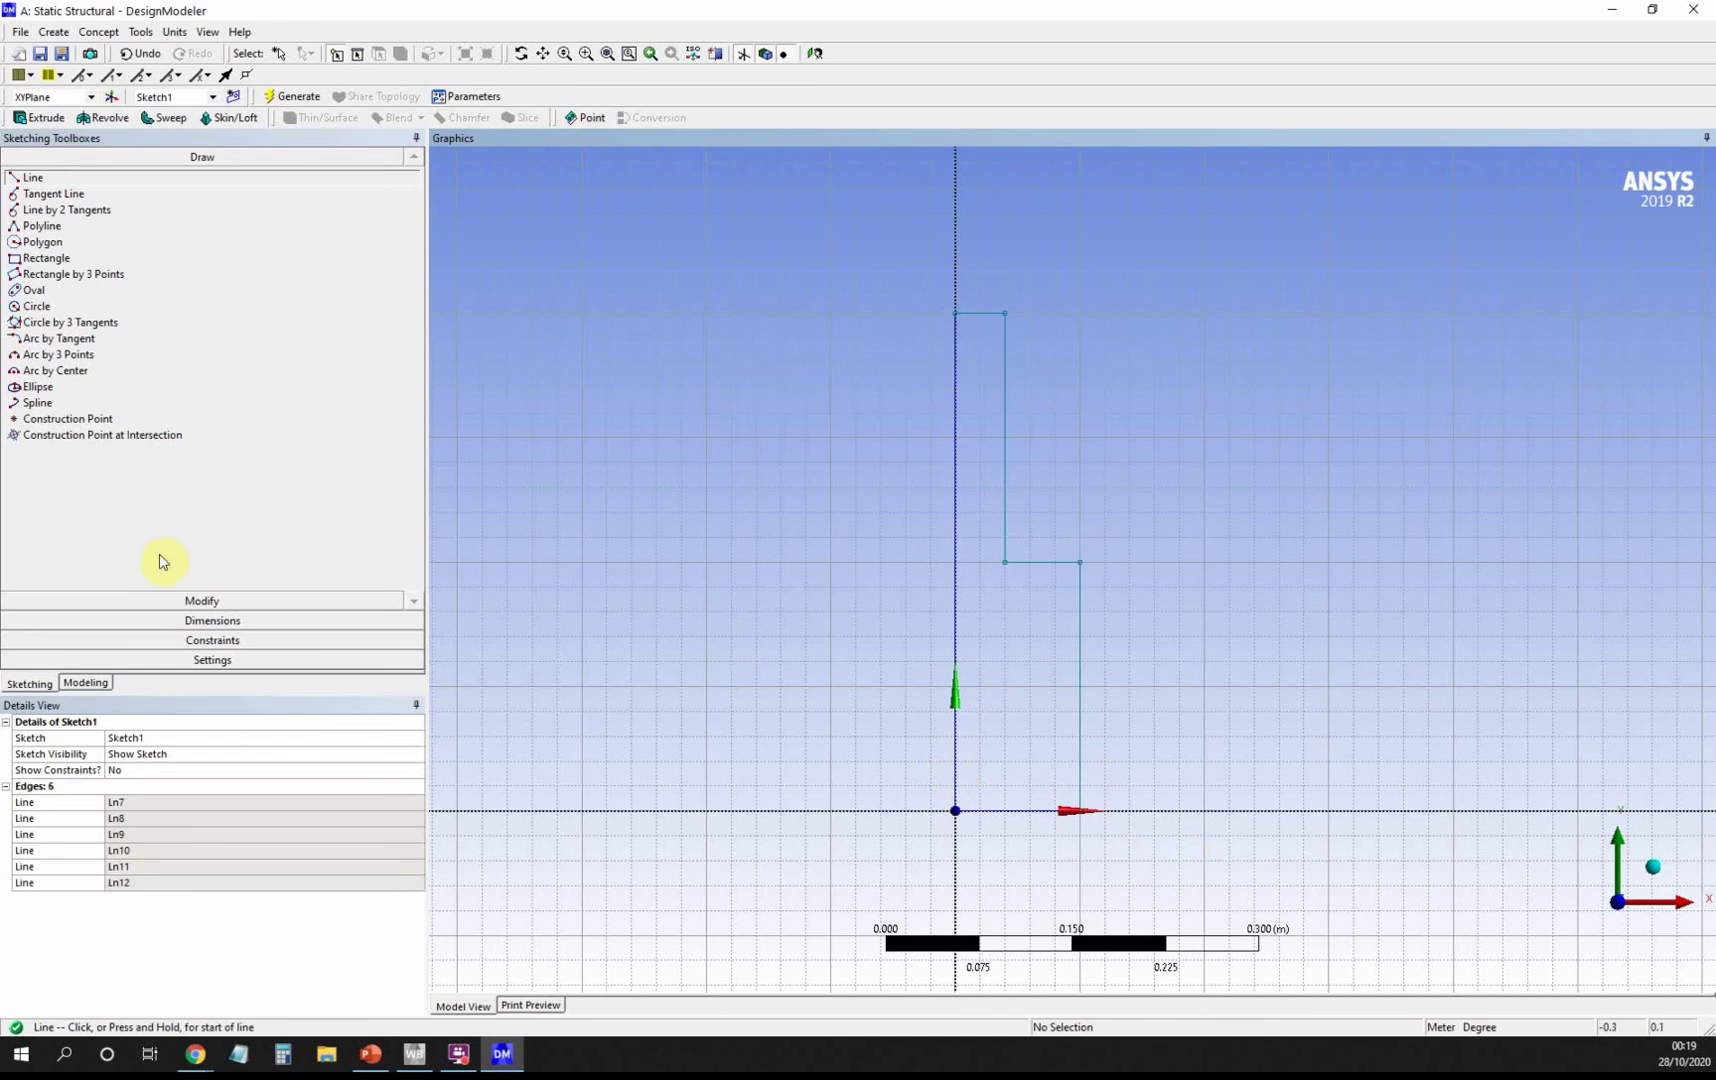
Fillet the inner corner between the shoulder and the upper section's vertical edge with a 0.025 m radius.
click(213, 603)
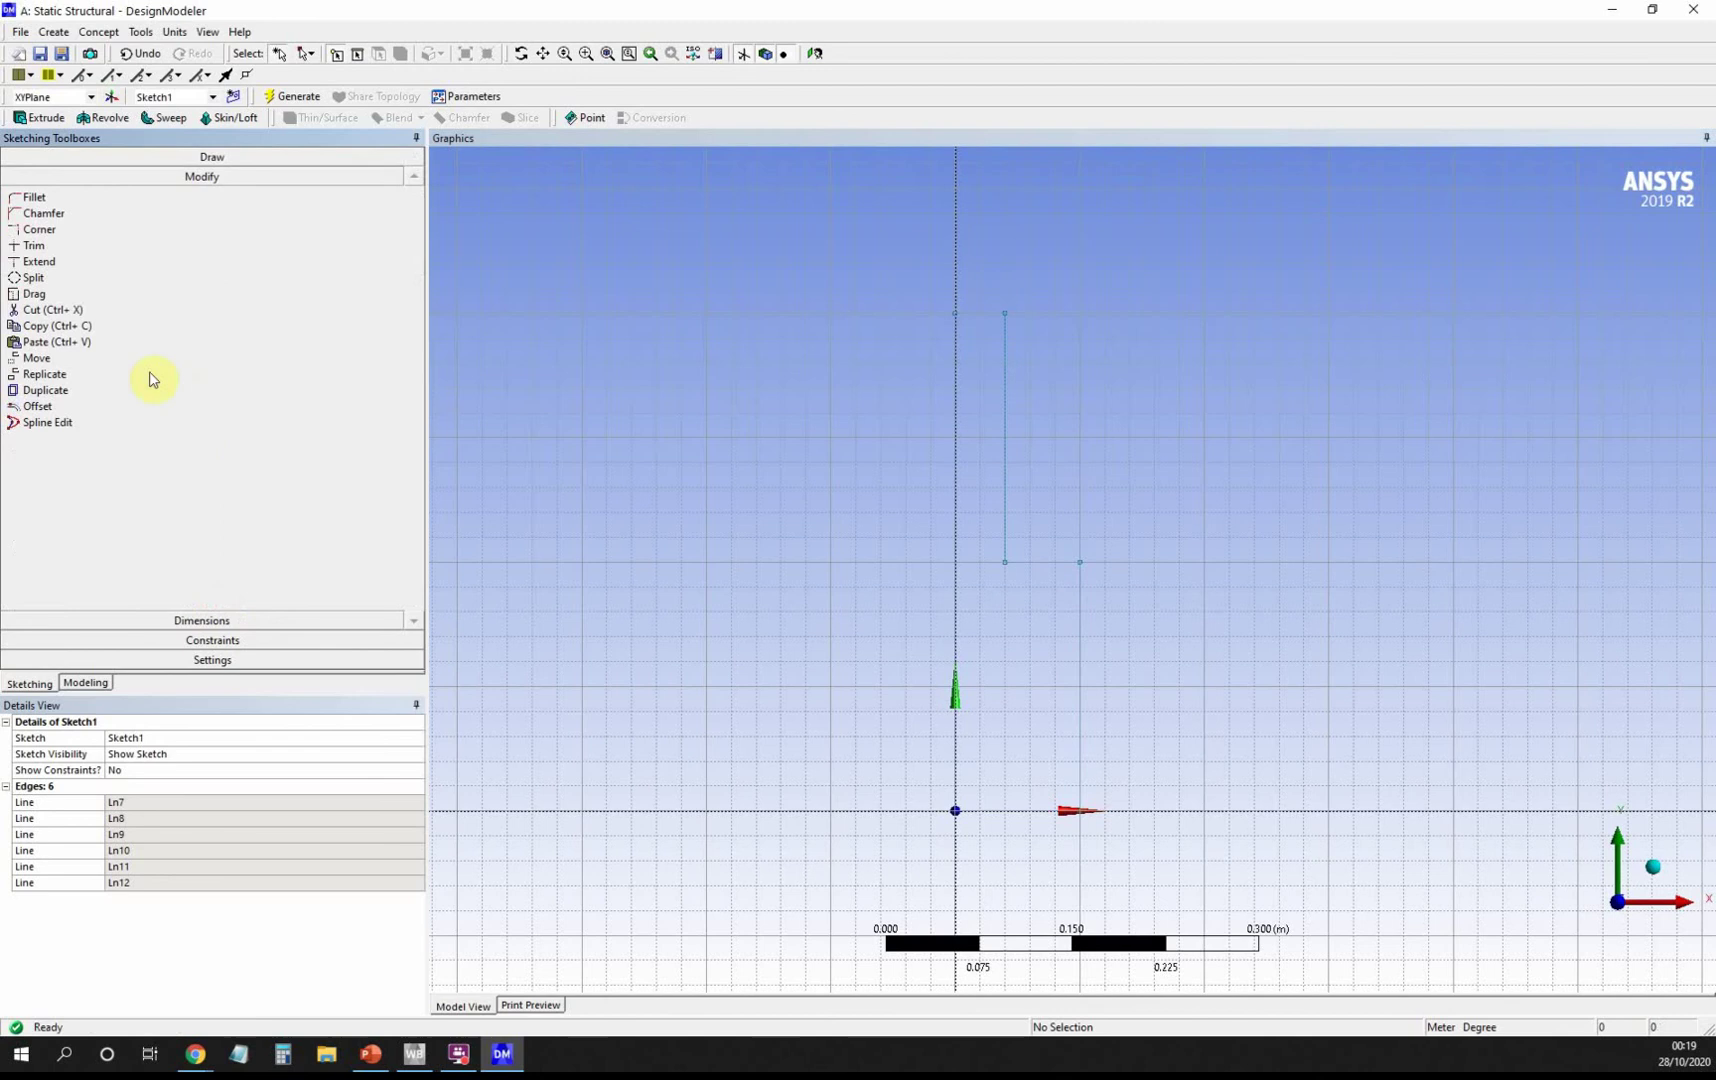
click(35, 198)
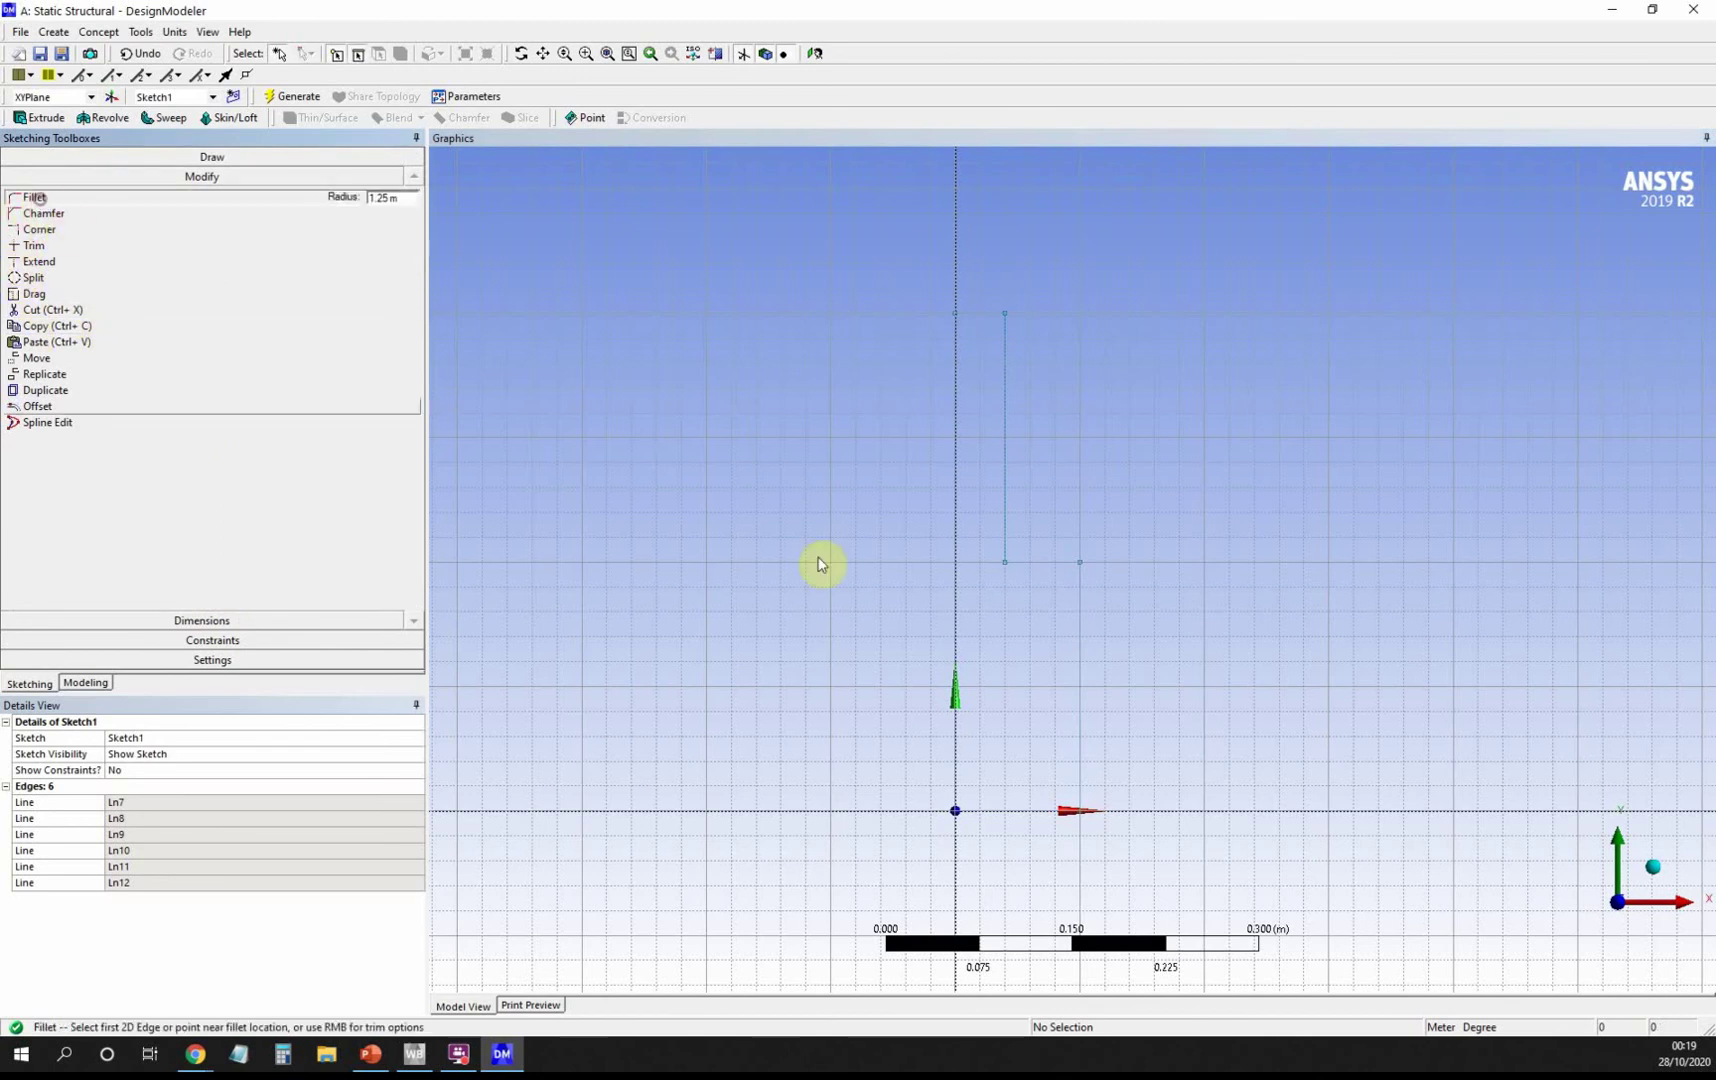
click(1030, 565)
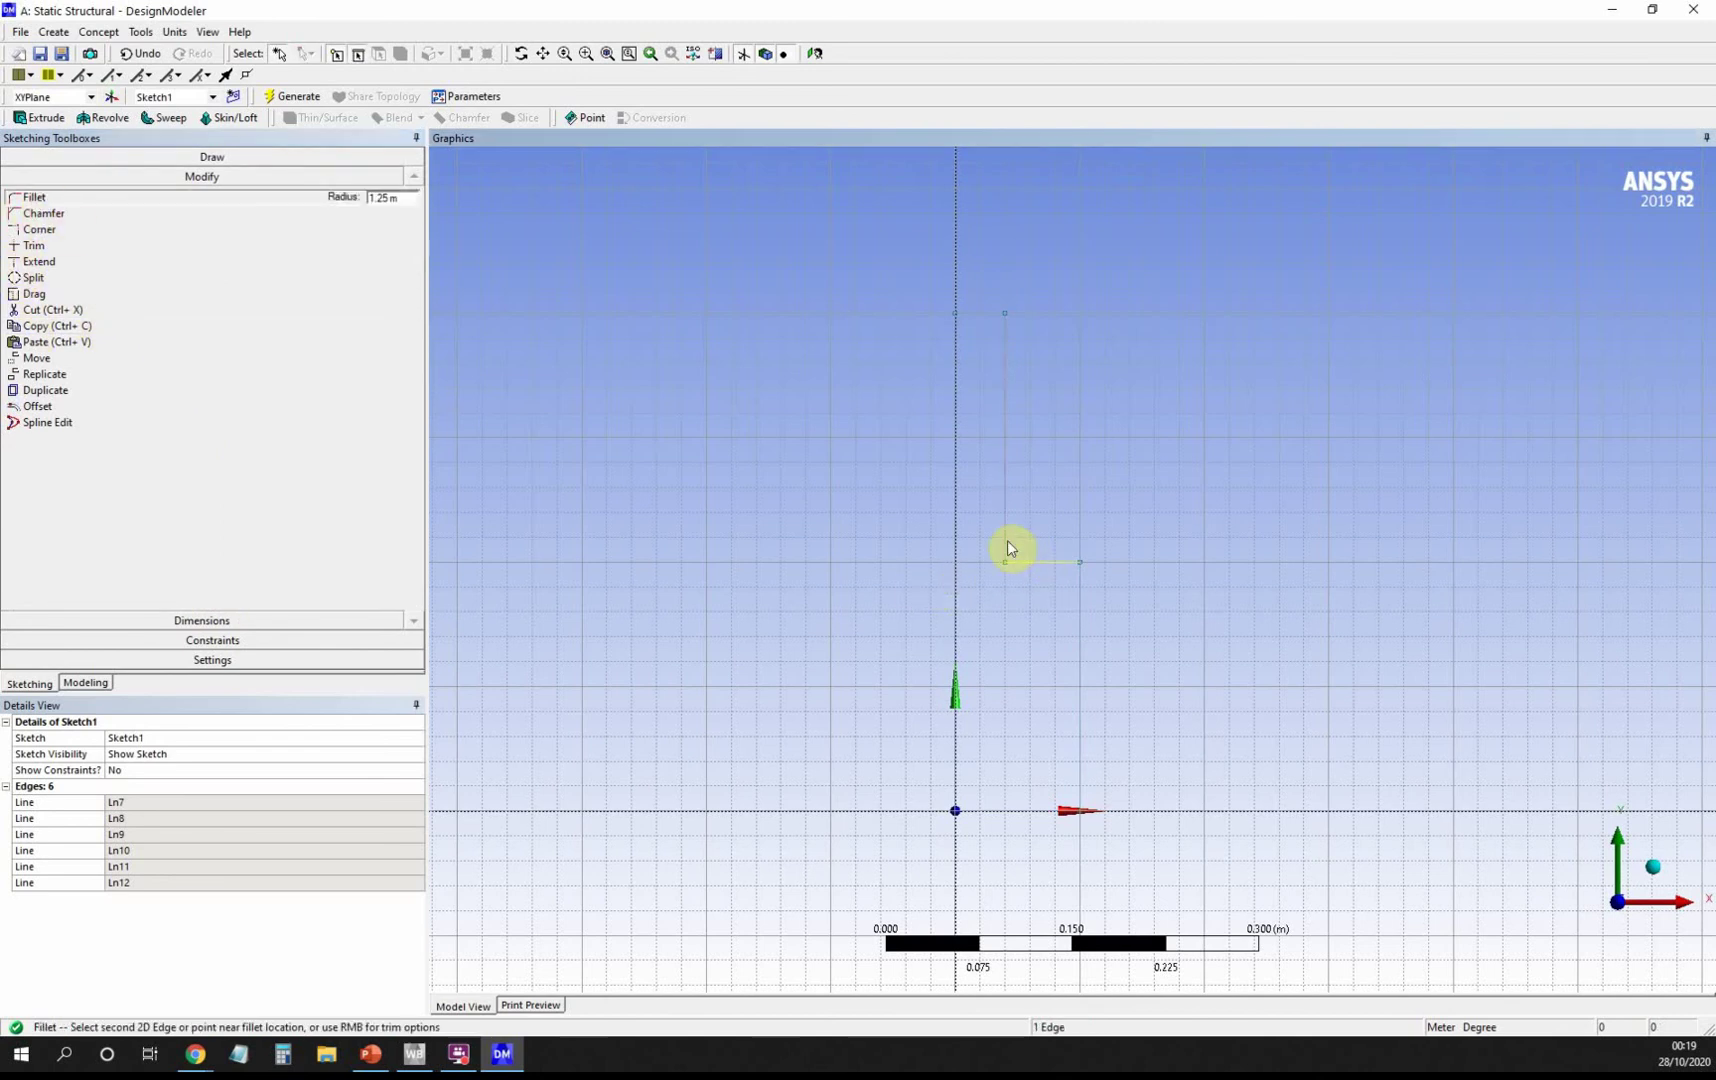
click(398, 198)
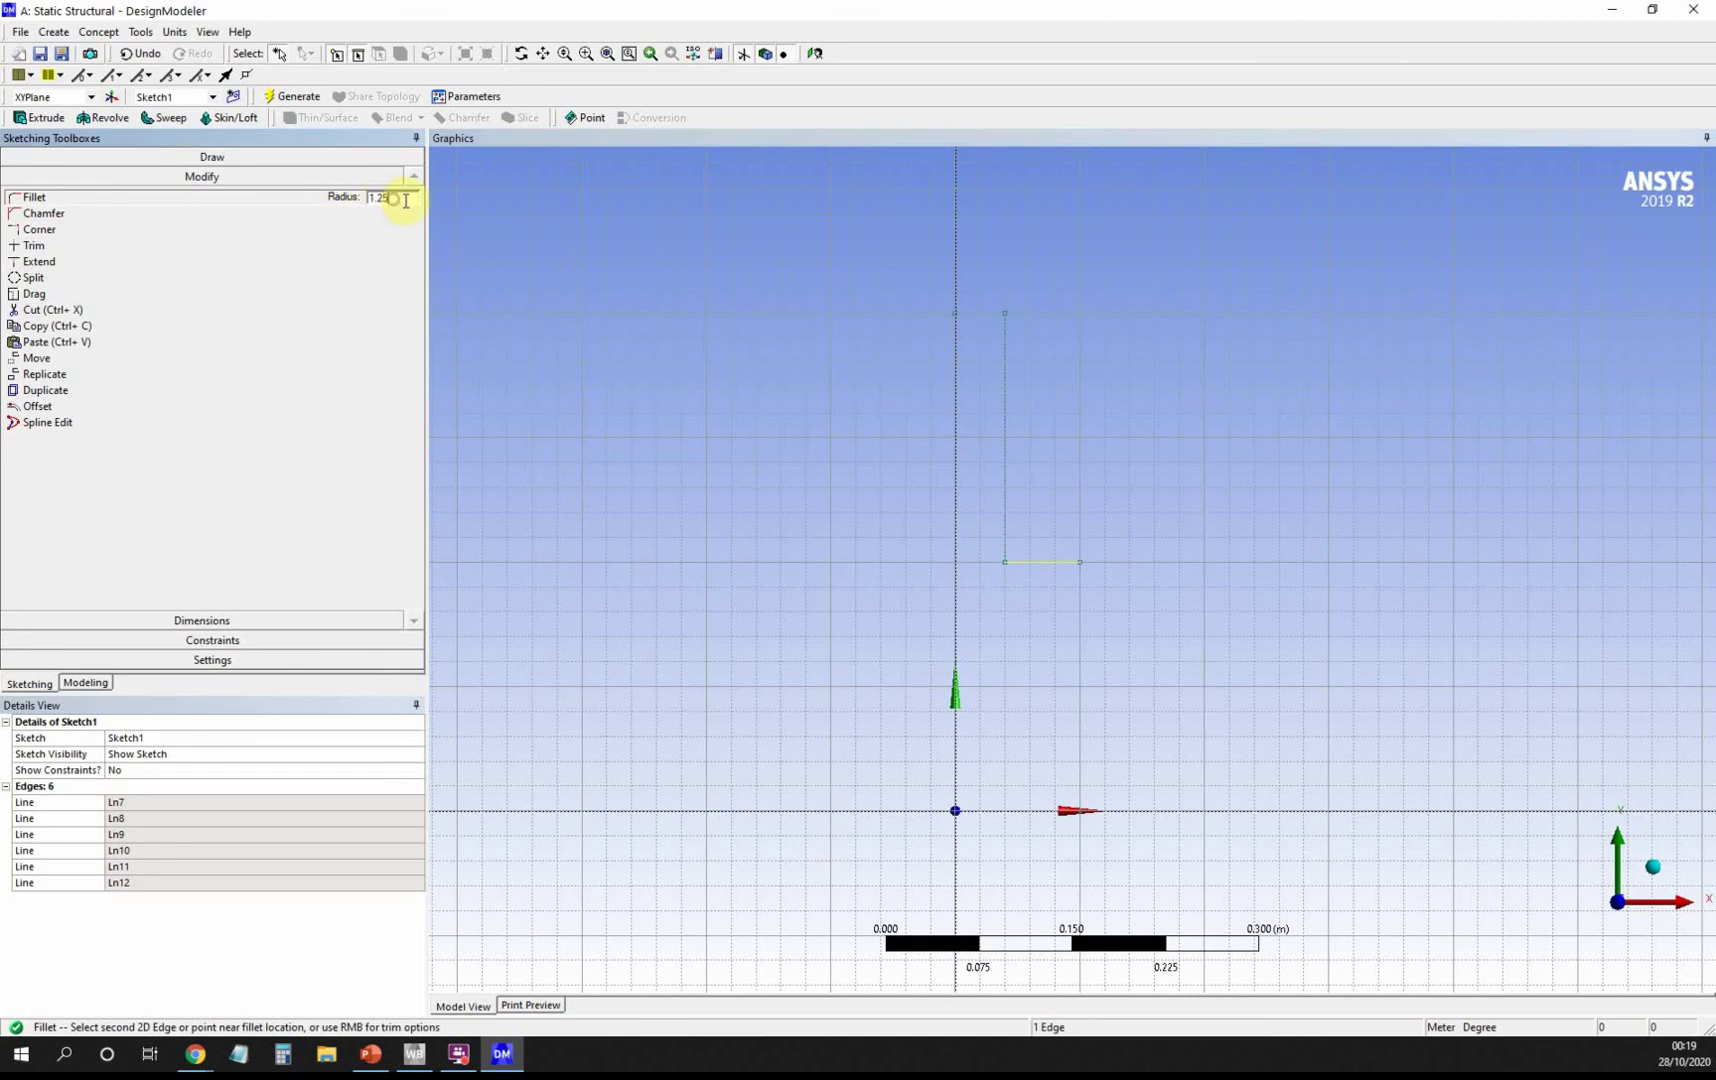
drag(405, 200, 347, 203)
text(0)
click(1007, 518)
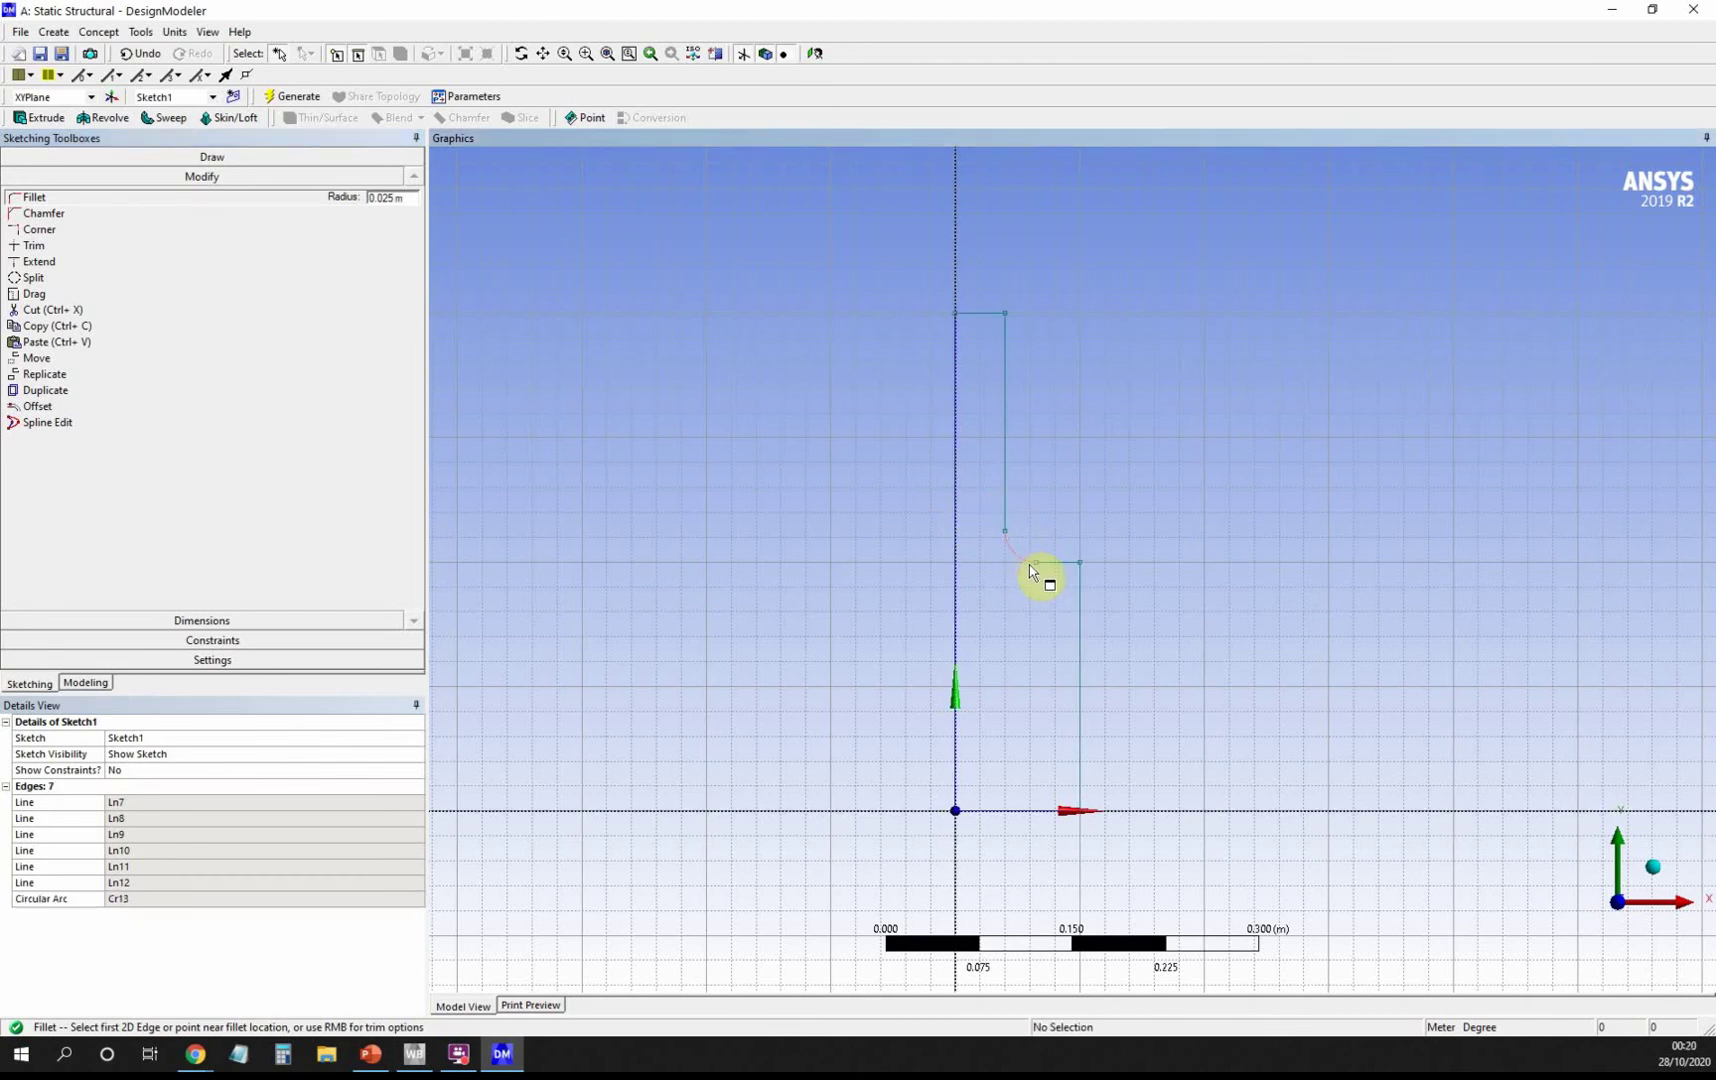
Add a horizontal dimension to the profile's base, from the origin to its outer corner, placed below the base line.
click(253, 621)
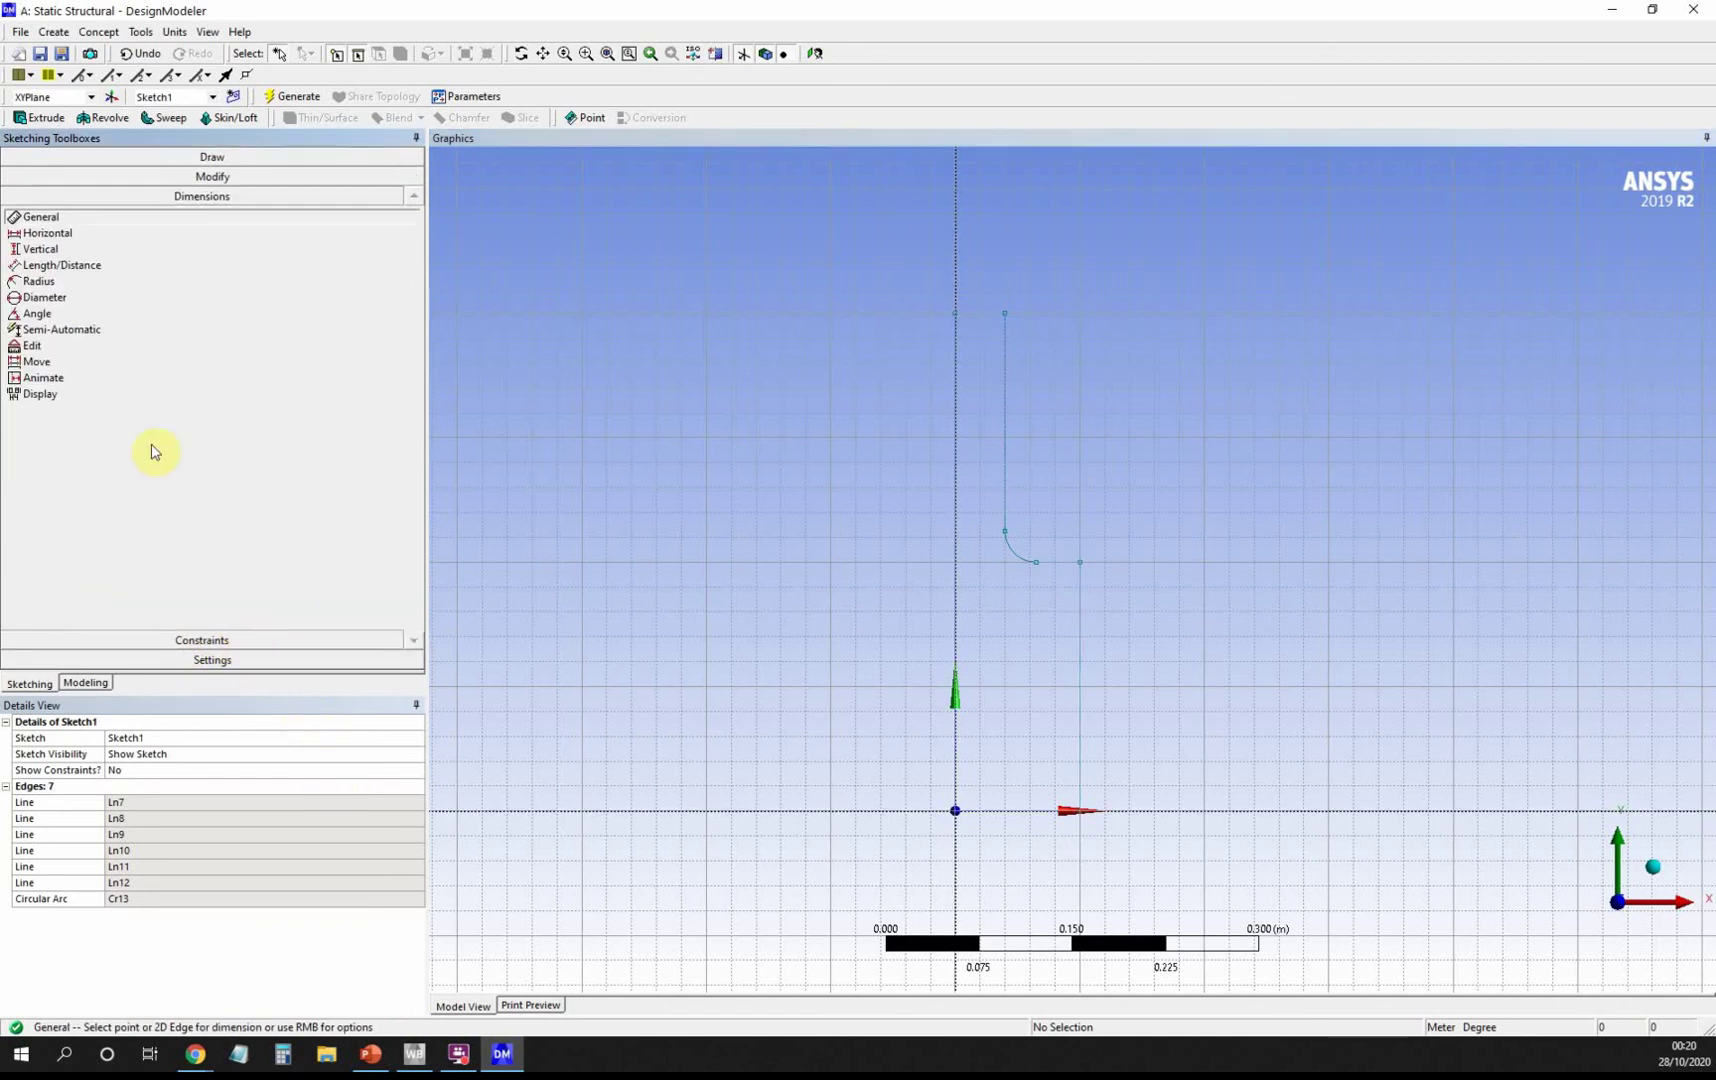
click(62, 235)
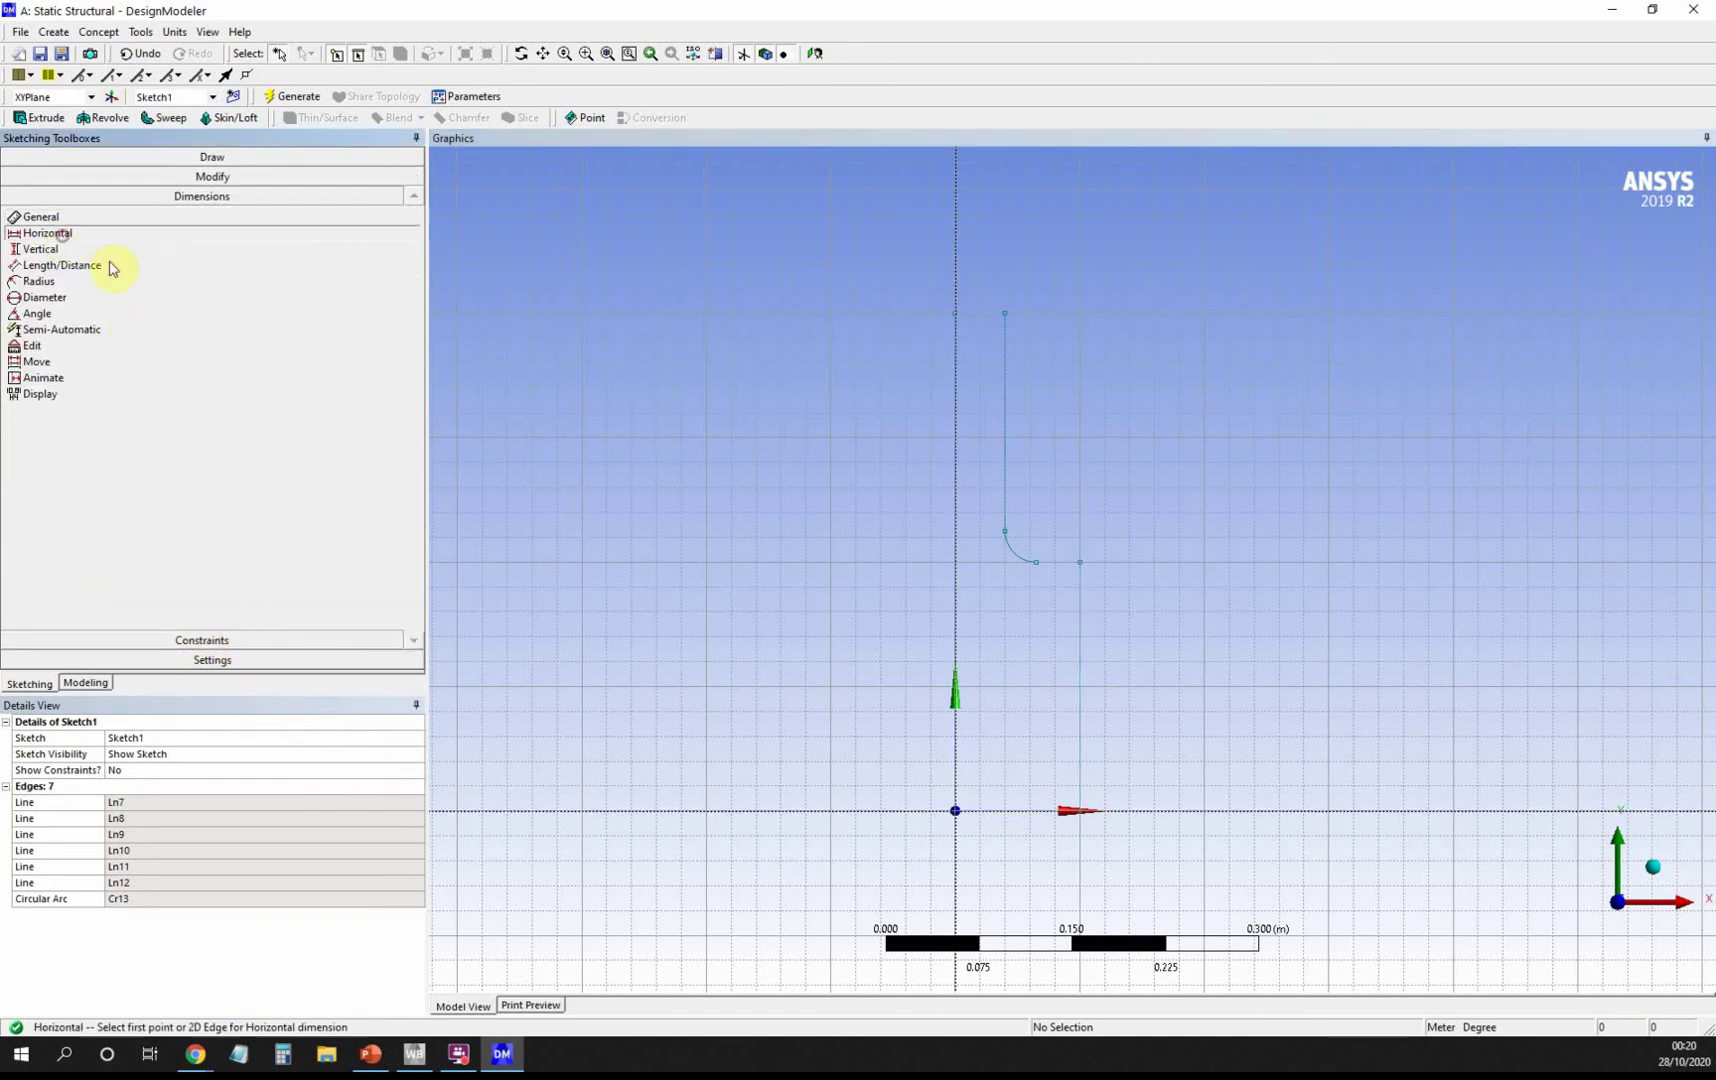
click(955, 811)
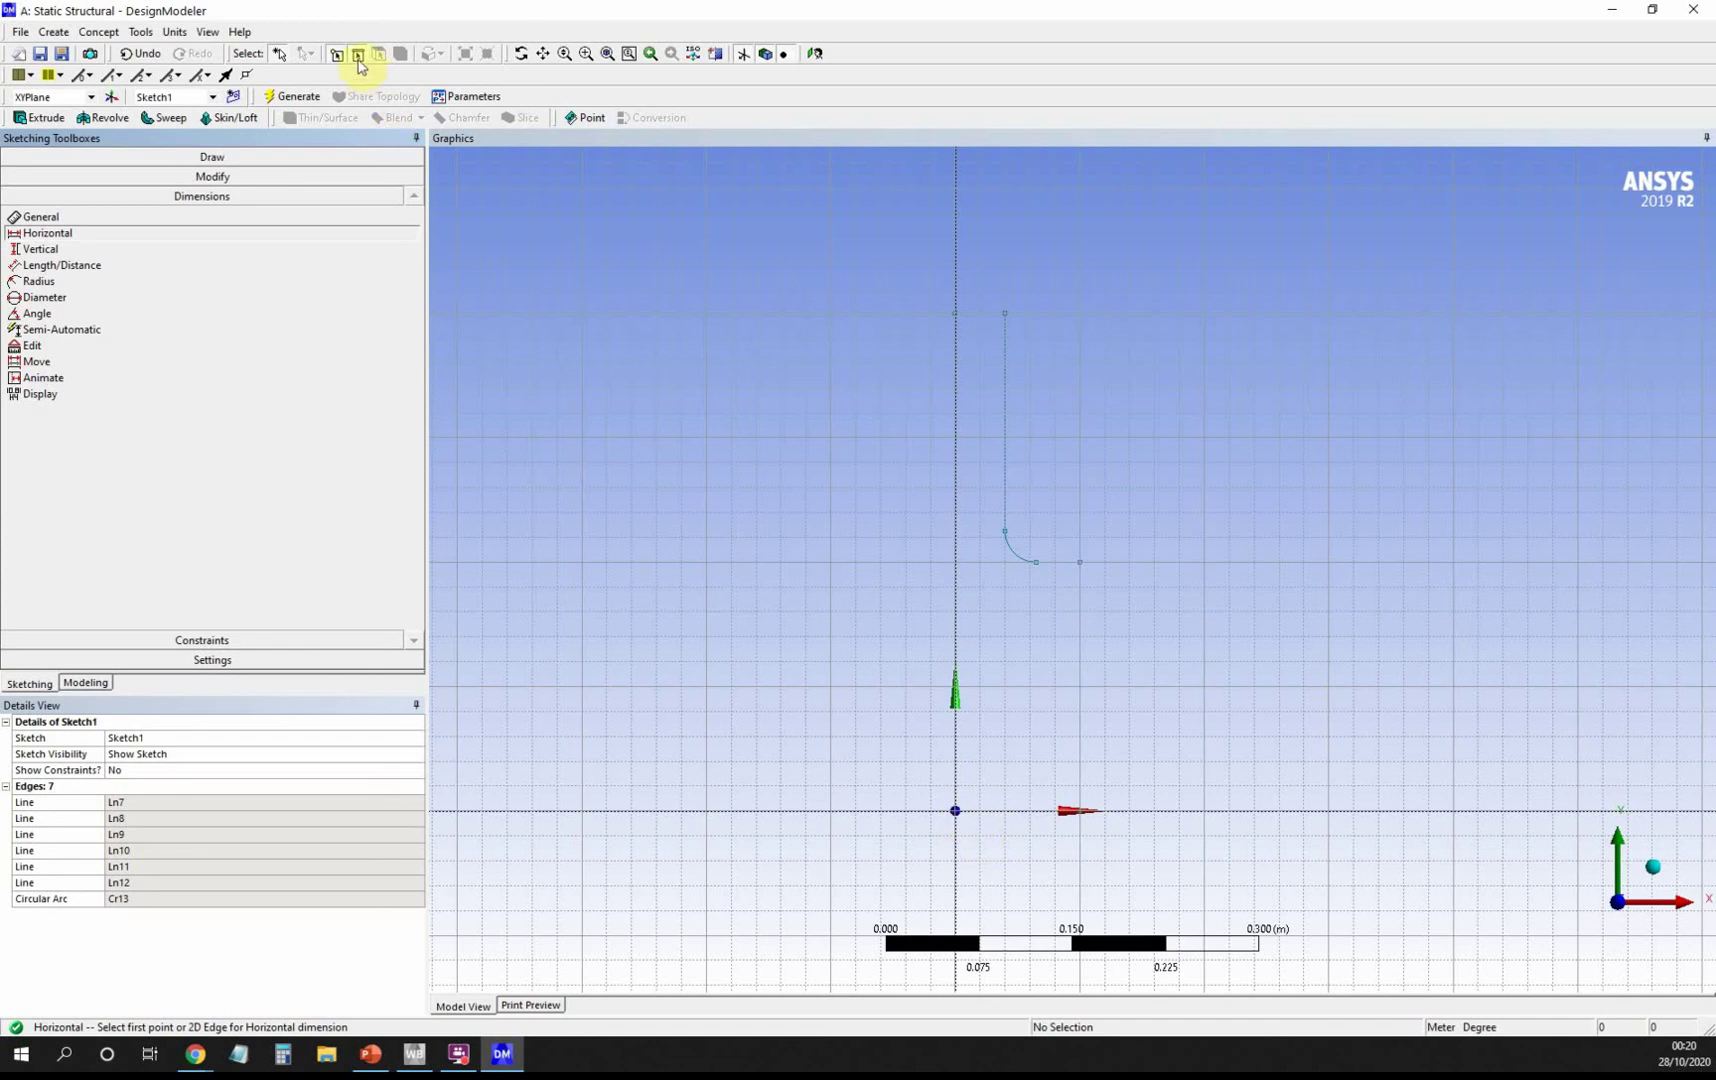
click(956, 812)
click(1082, 814)
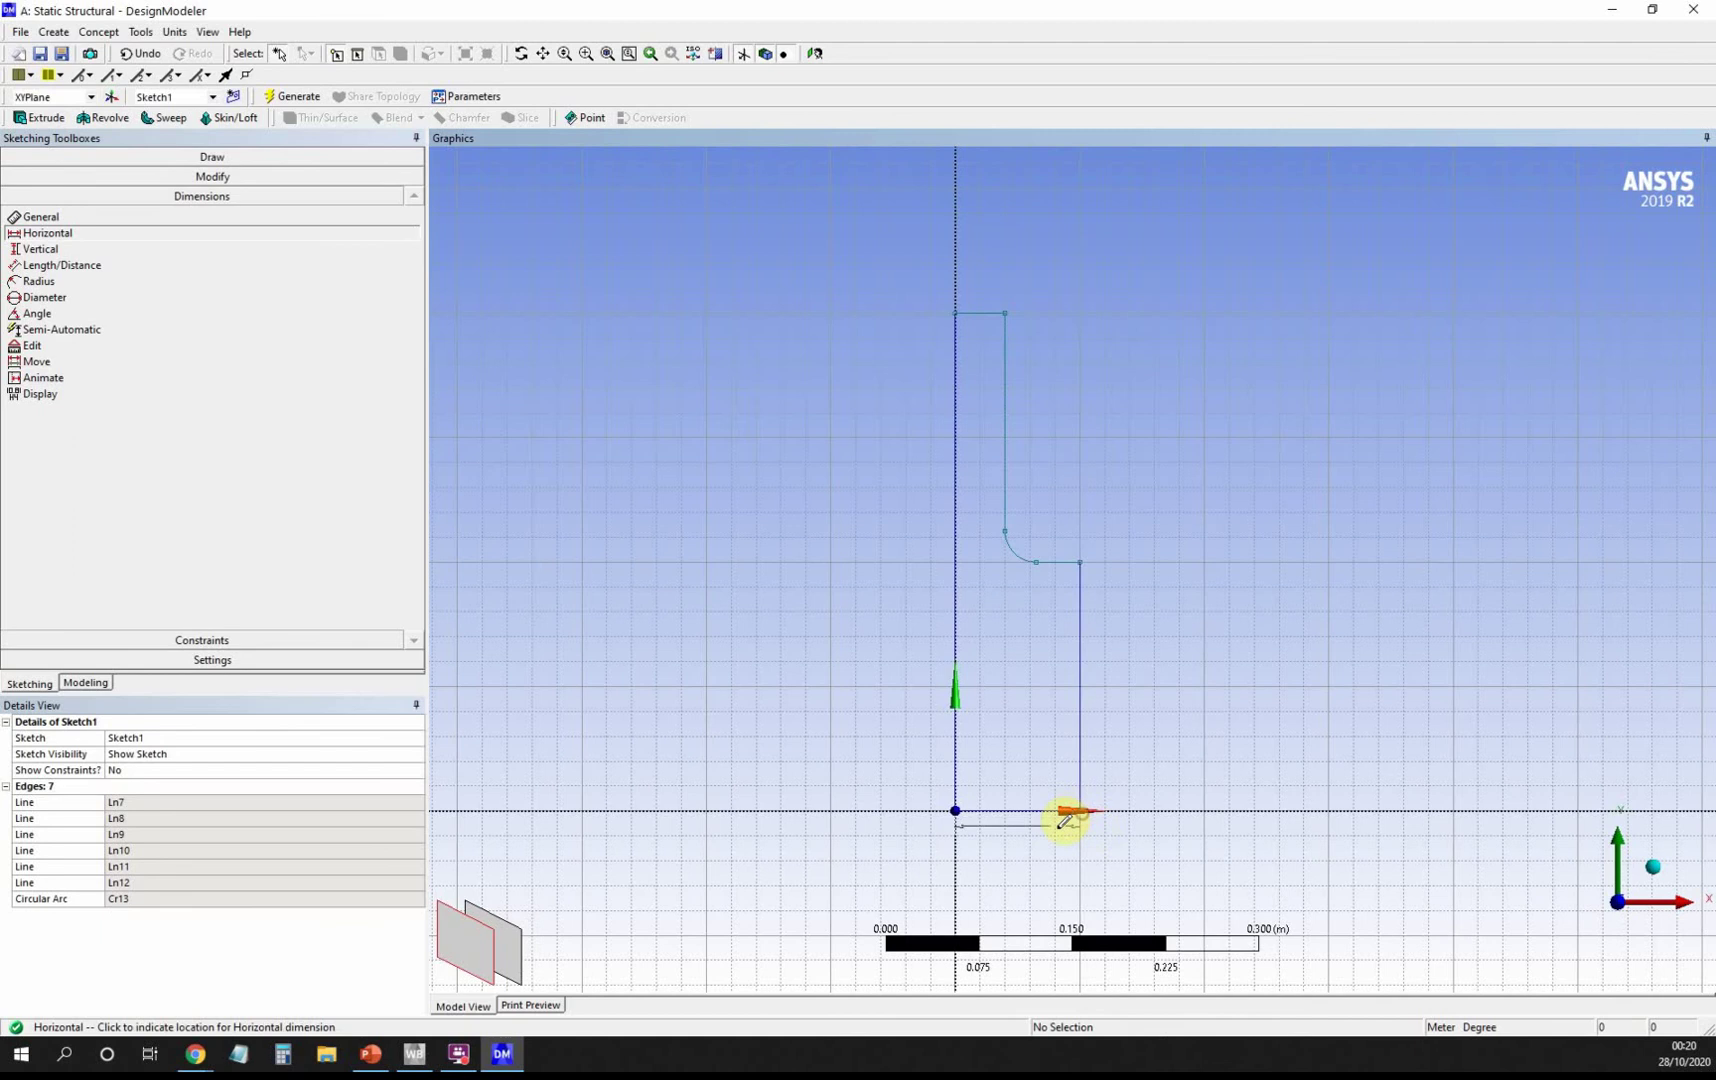
click(1045, 862)
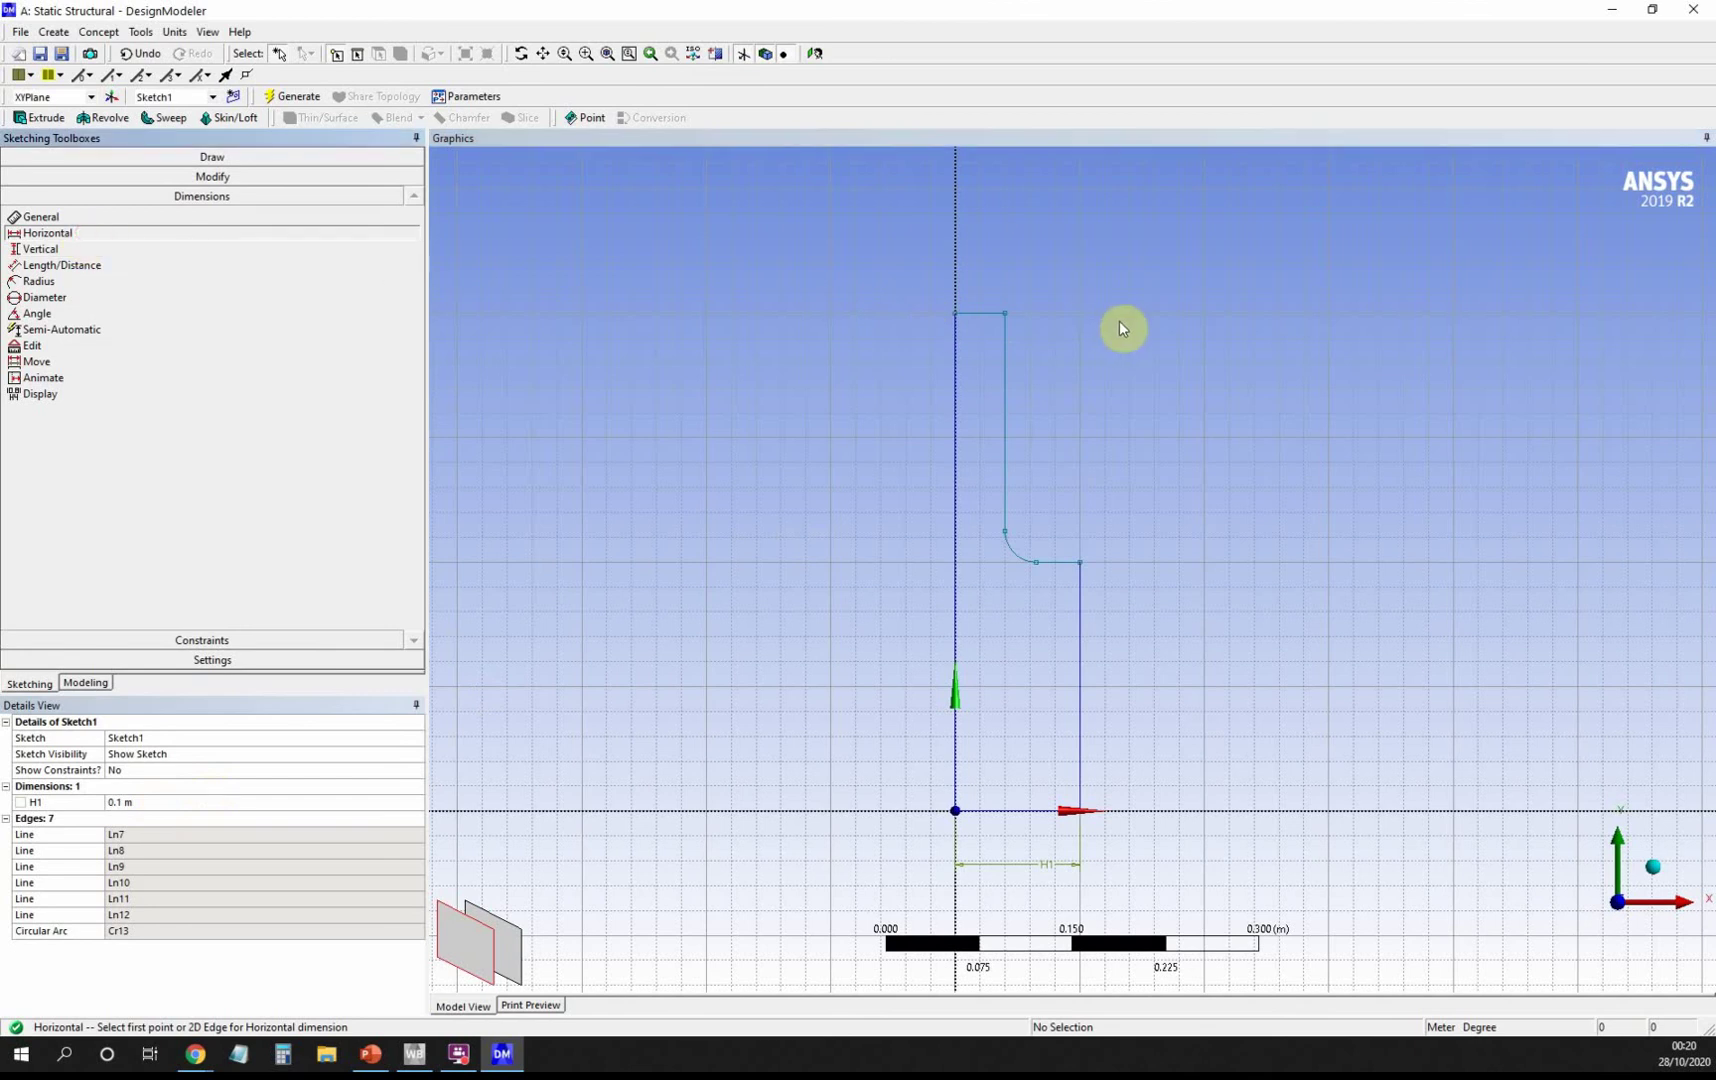
Add a horizontal dimension between the two ends of the profile's upper edge, placed above it.
click(1005, 314)
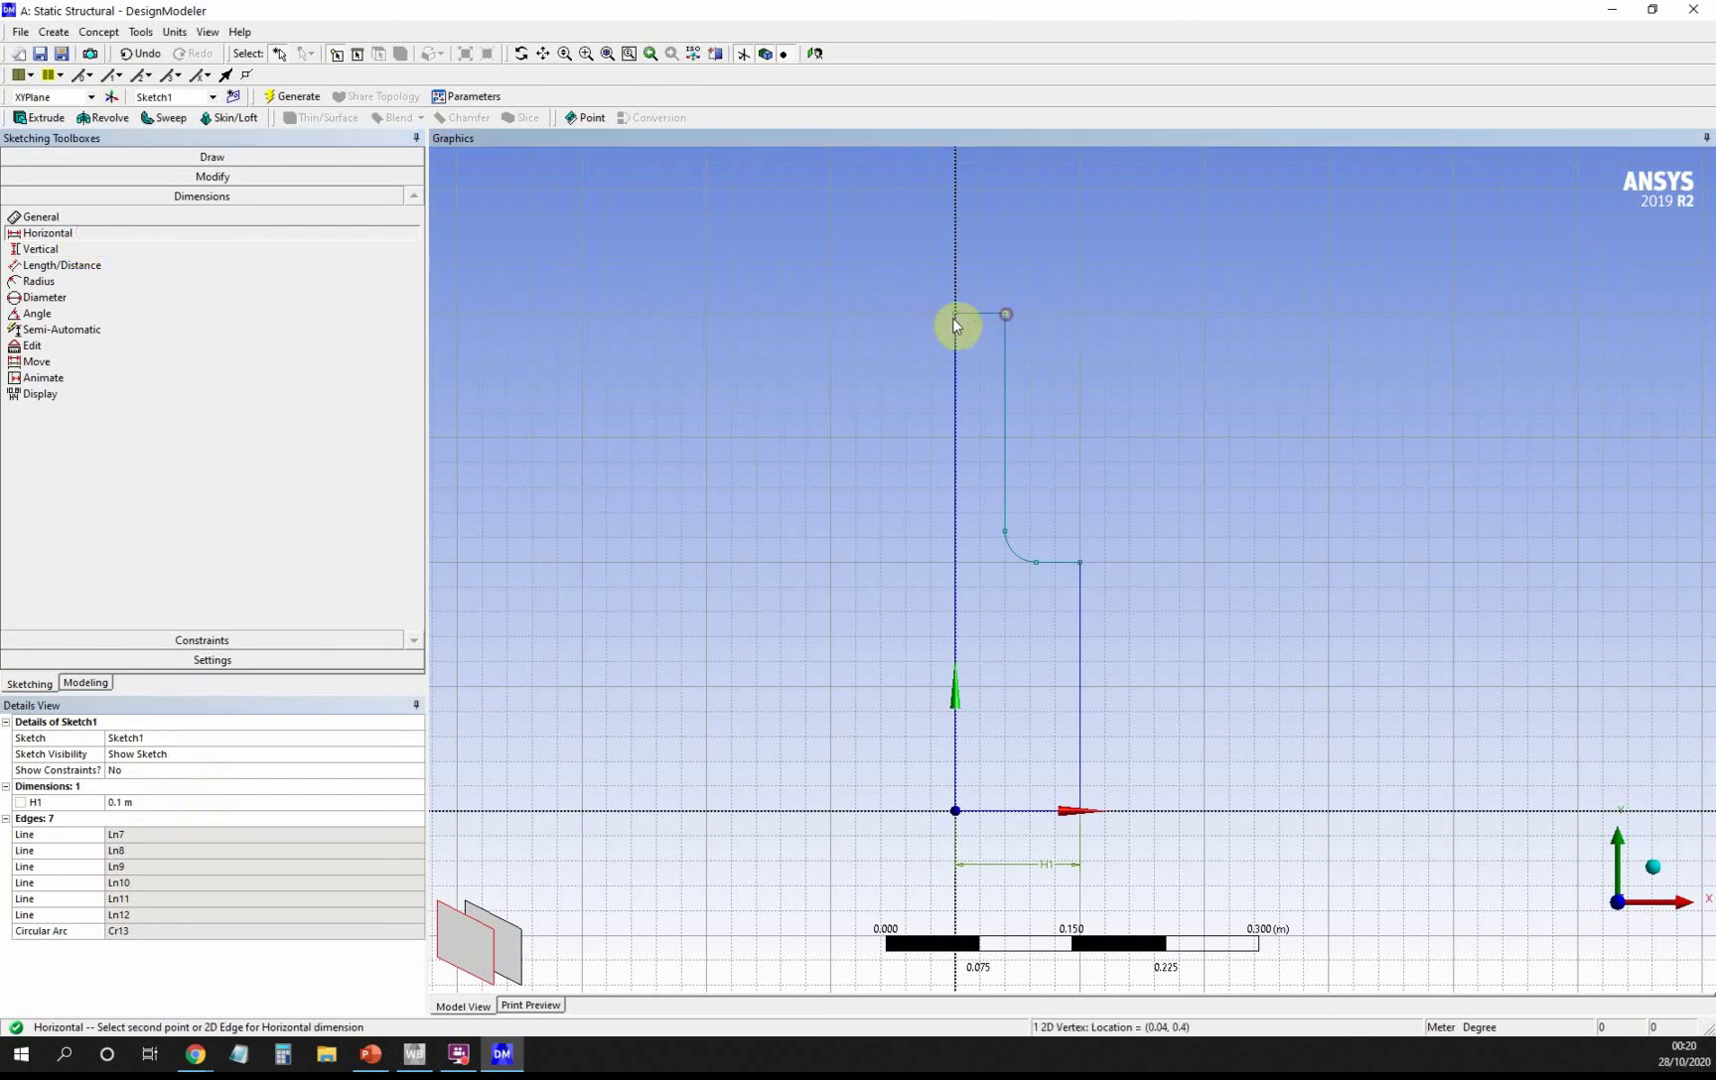
click(956, 313)
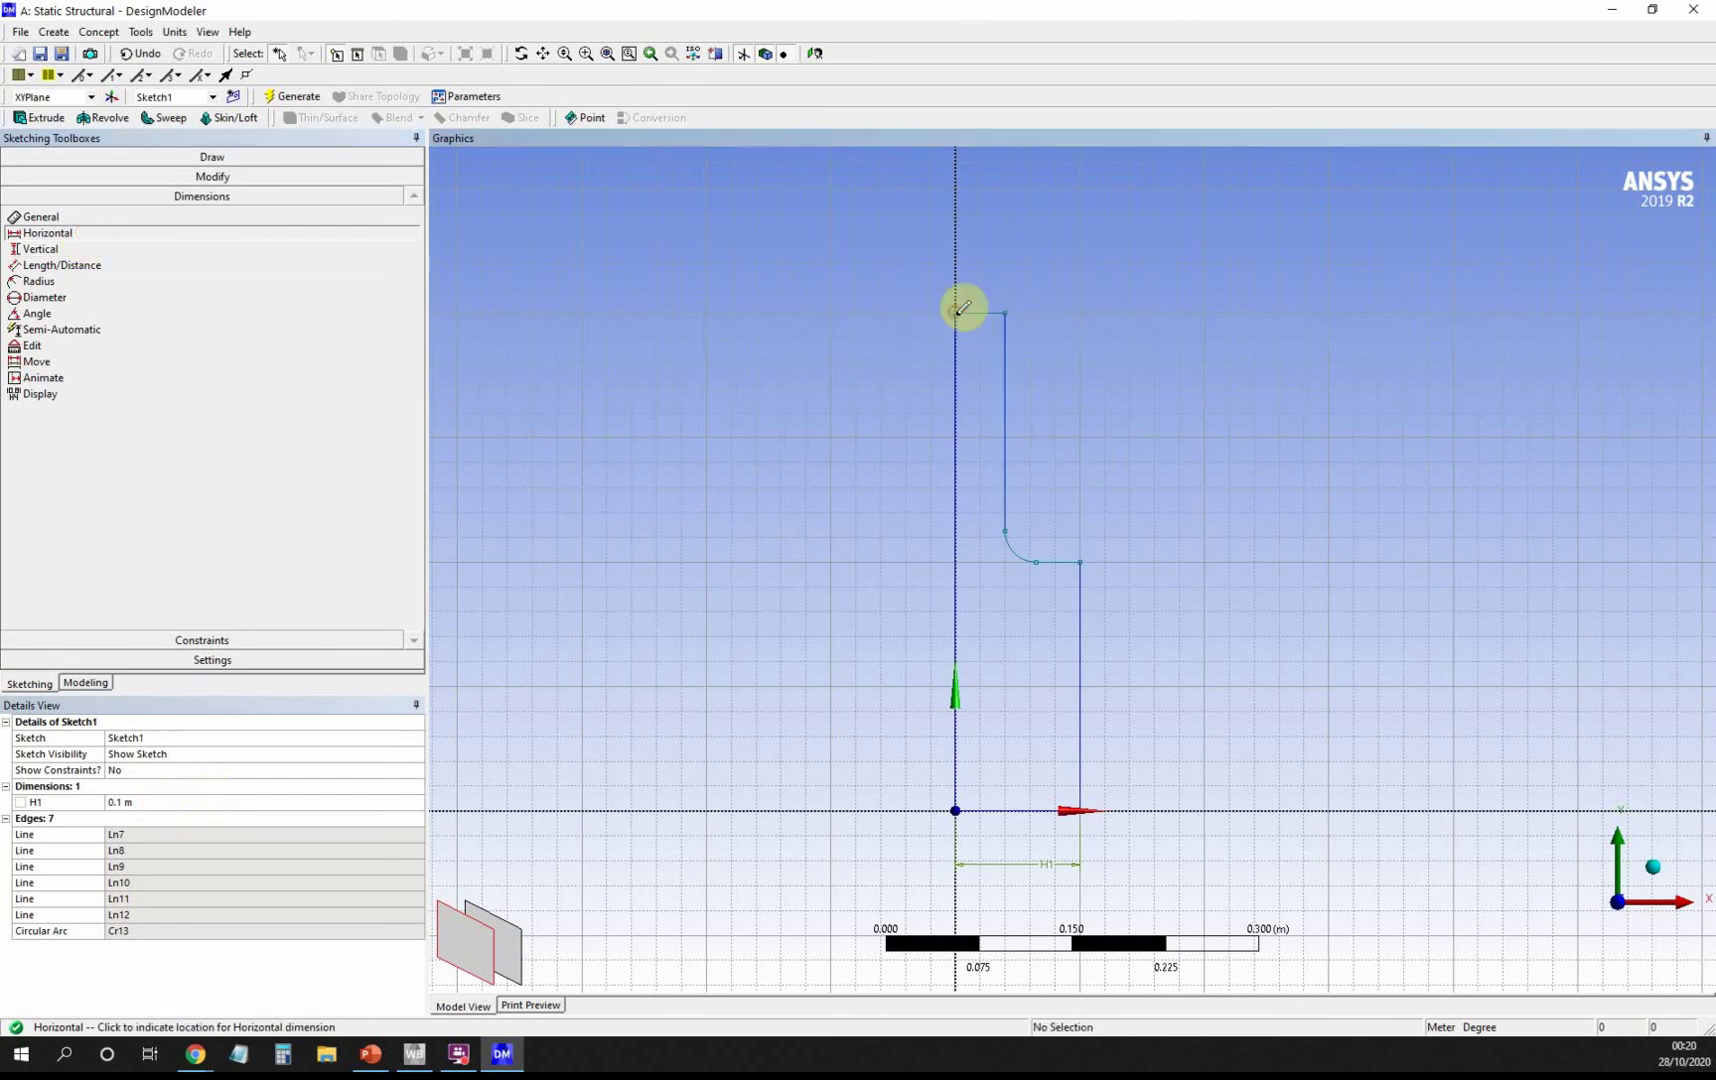
click(981, 245)
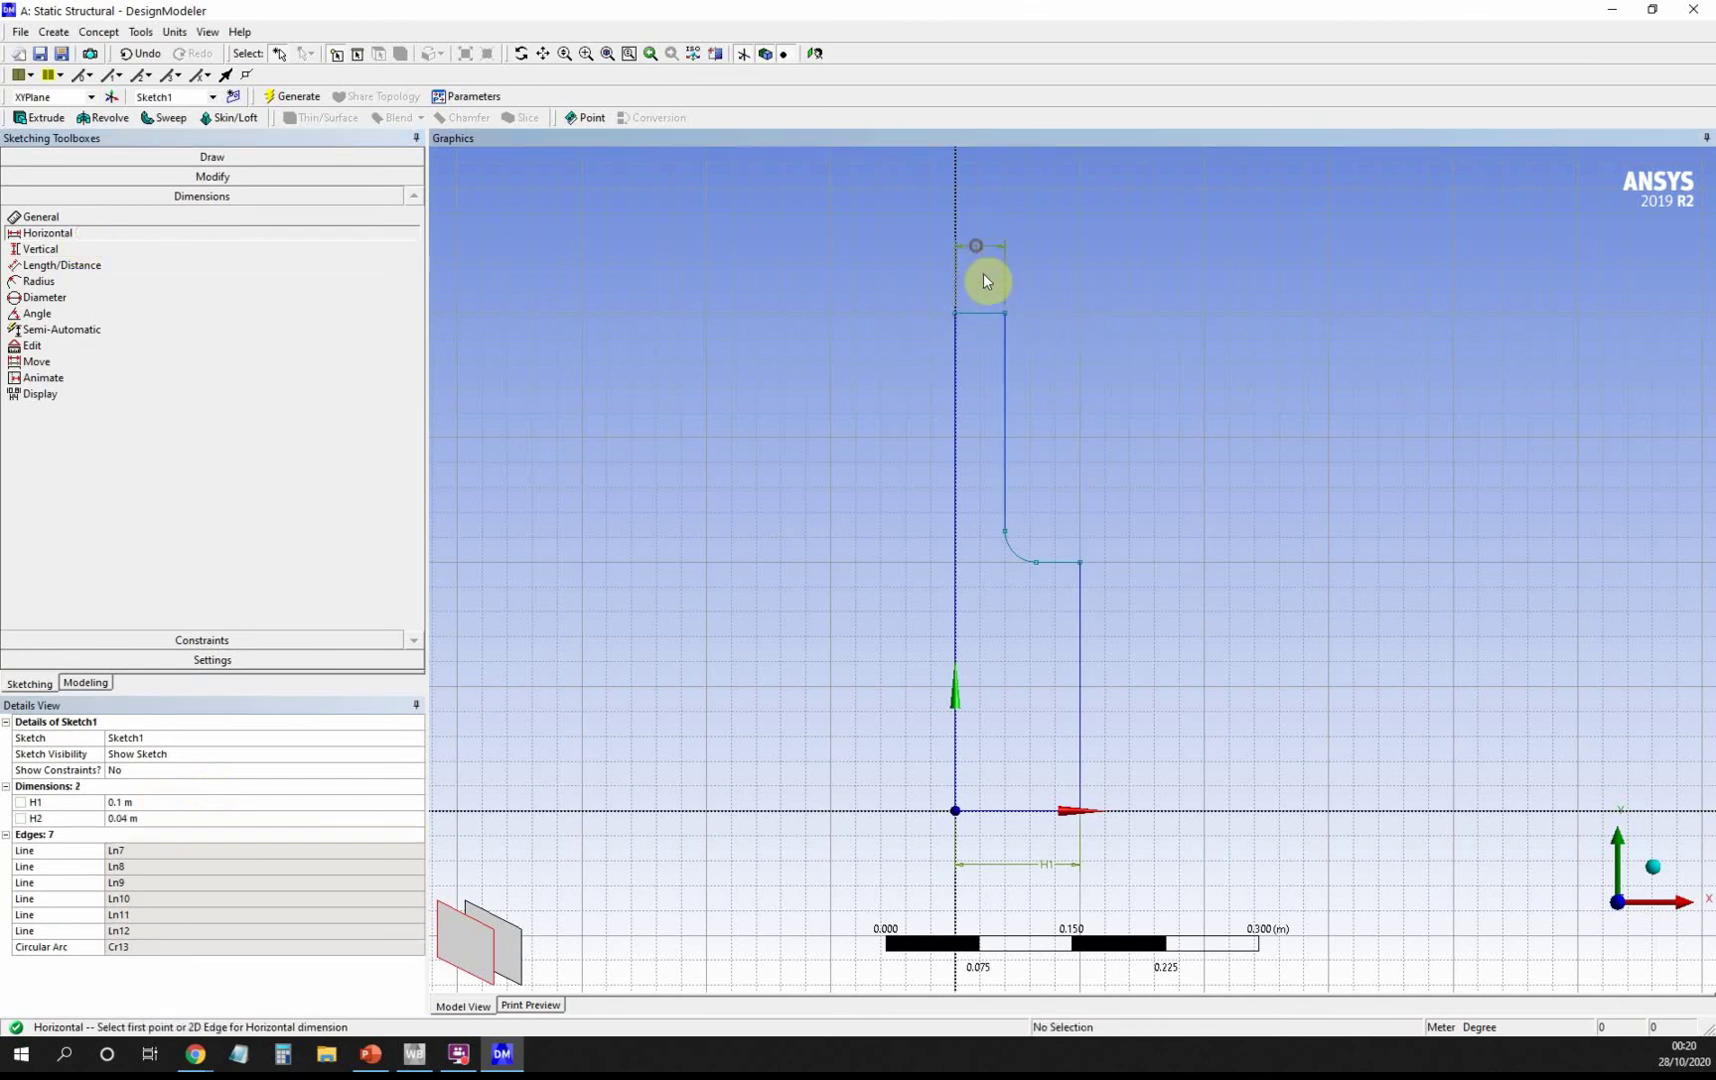
Set the horizontal dimension of the profile's upper edge to 0.025 m.
click(138, 820)
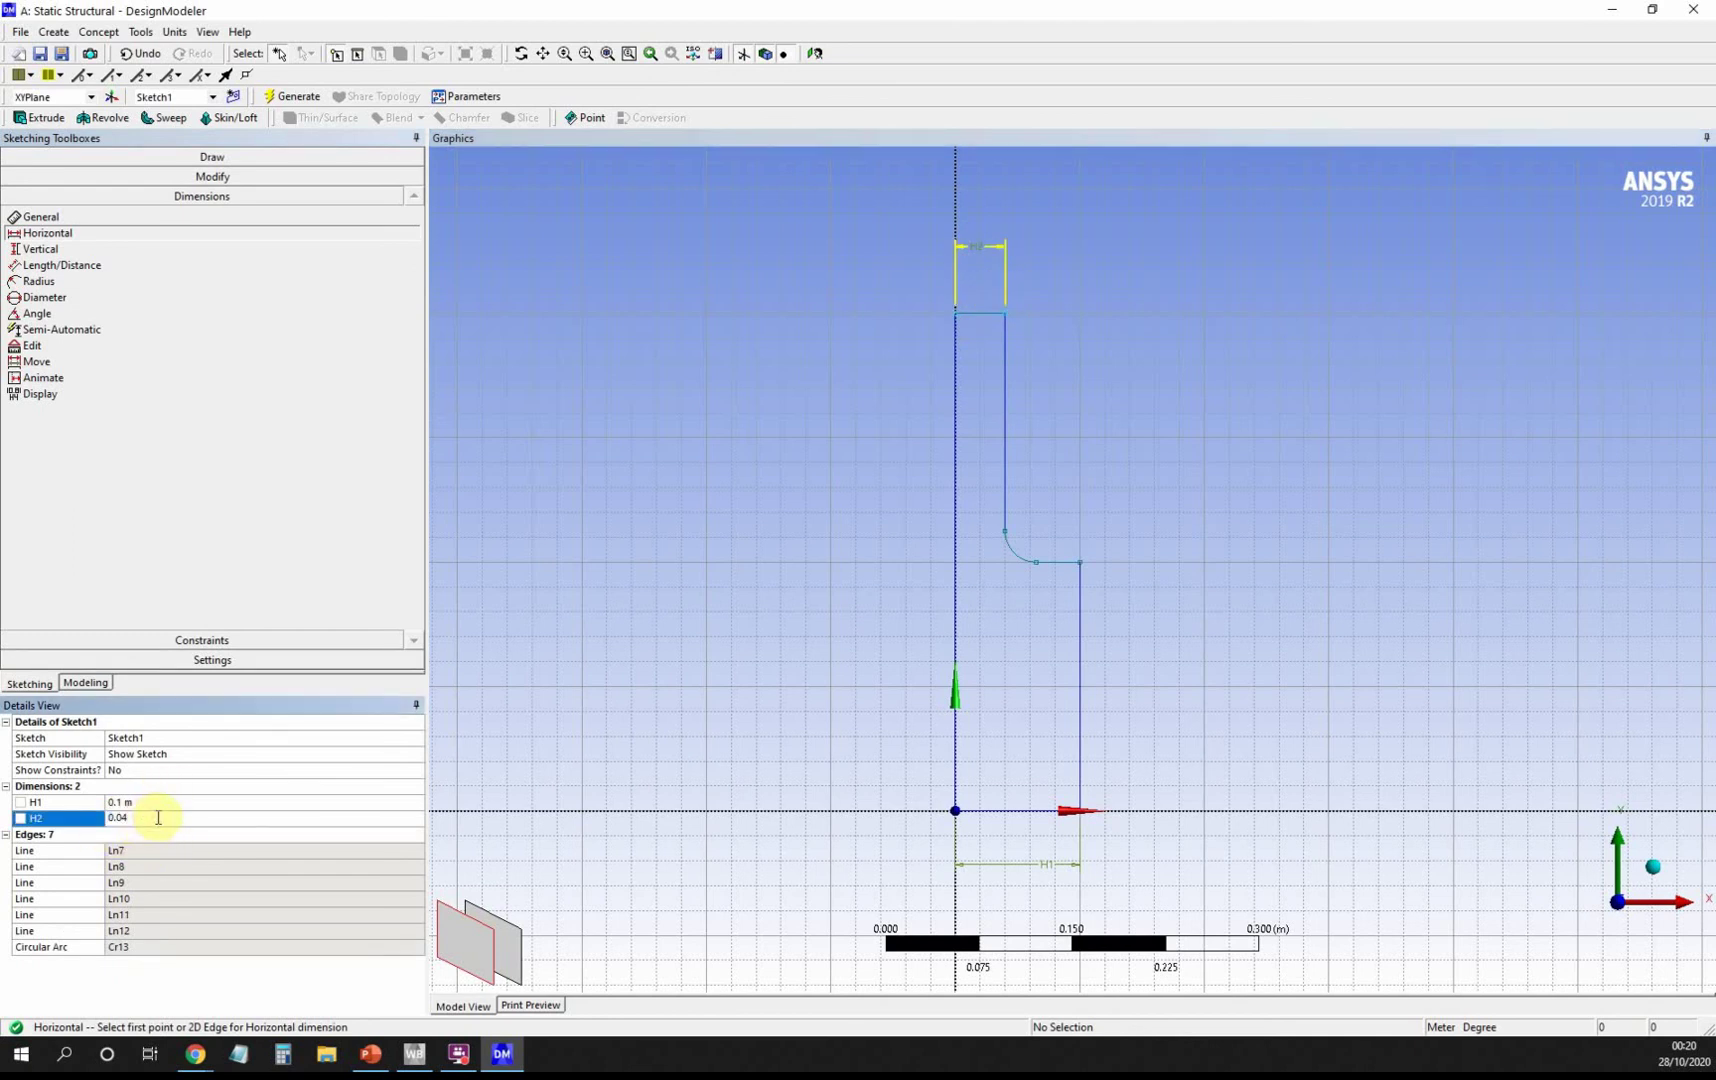
text(25)
key(Return)
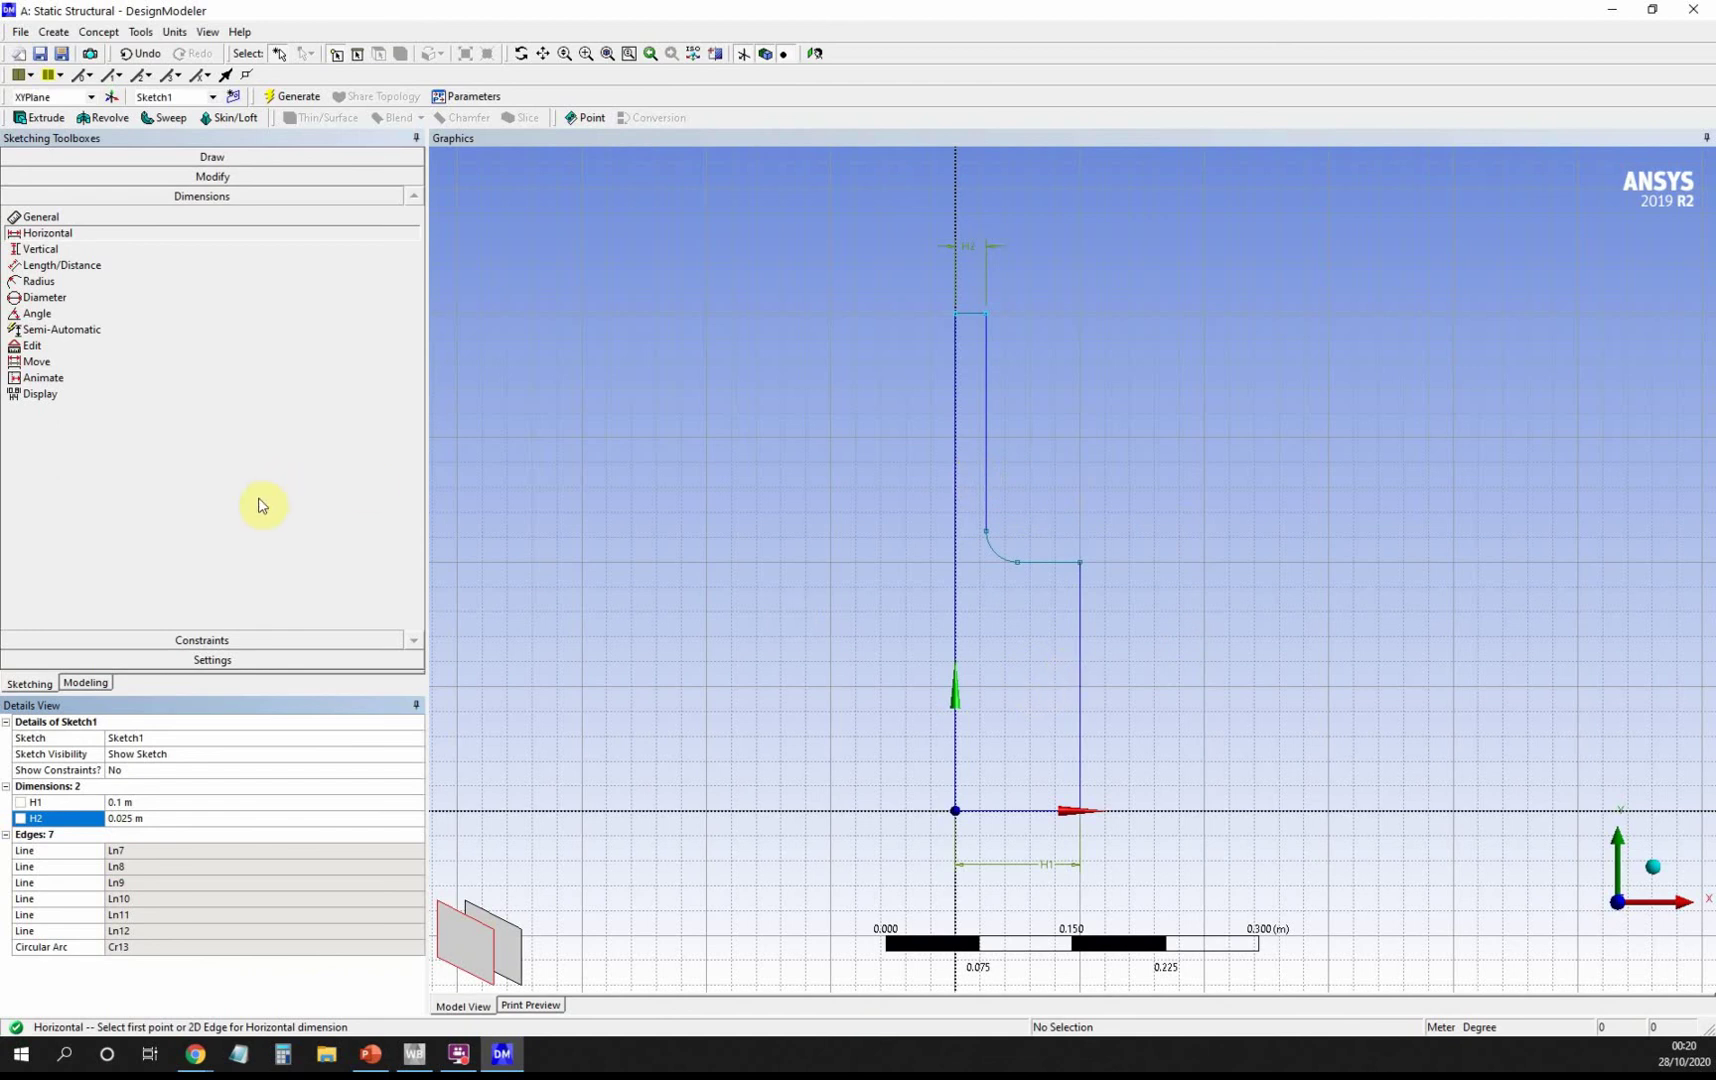
Add a vertical dimension between the ends of the lower section's outer edge, placed outside the profile.
click(42, 249)
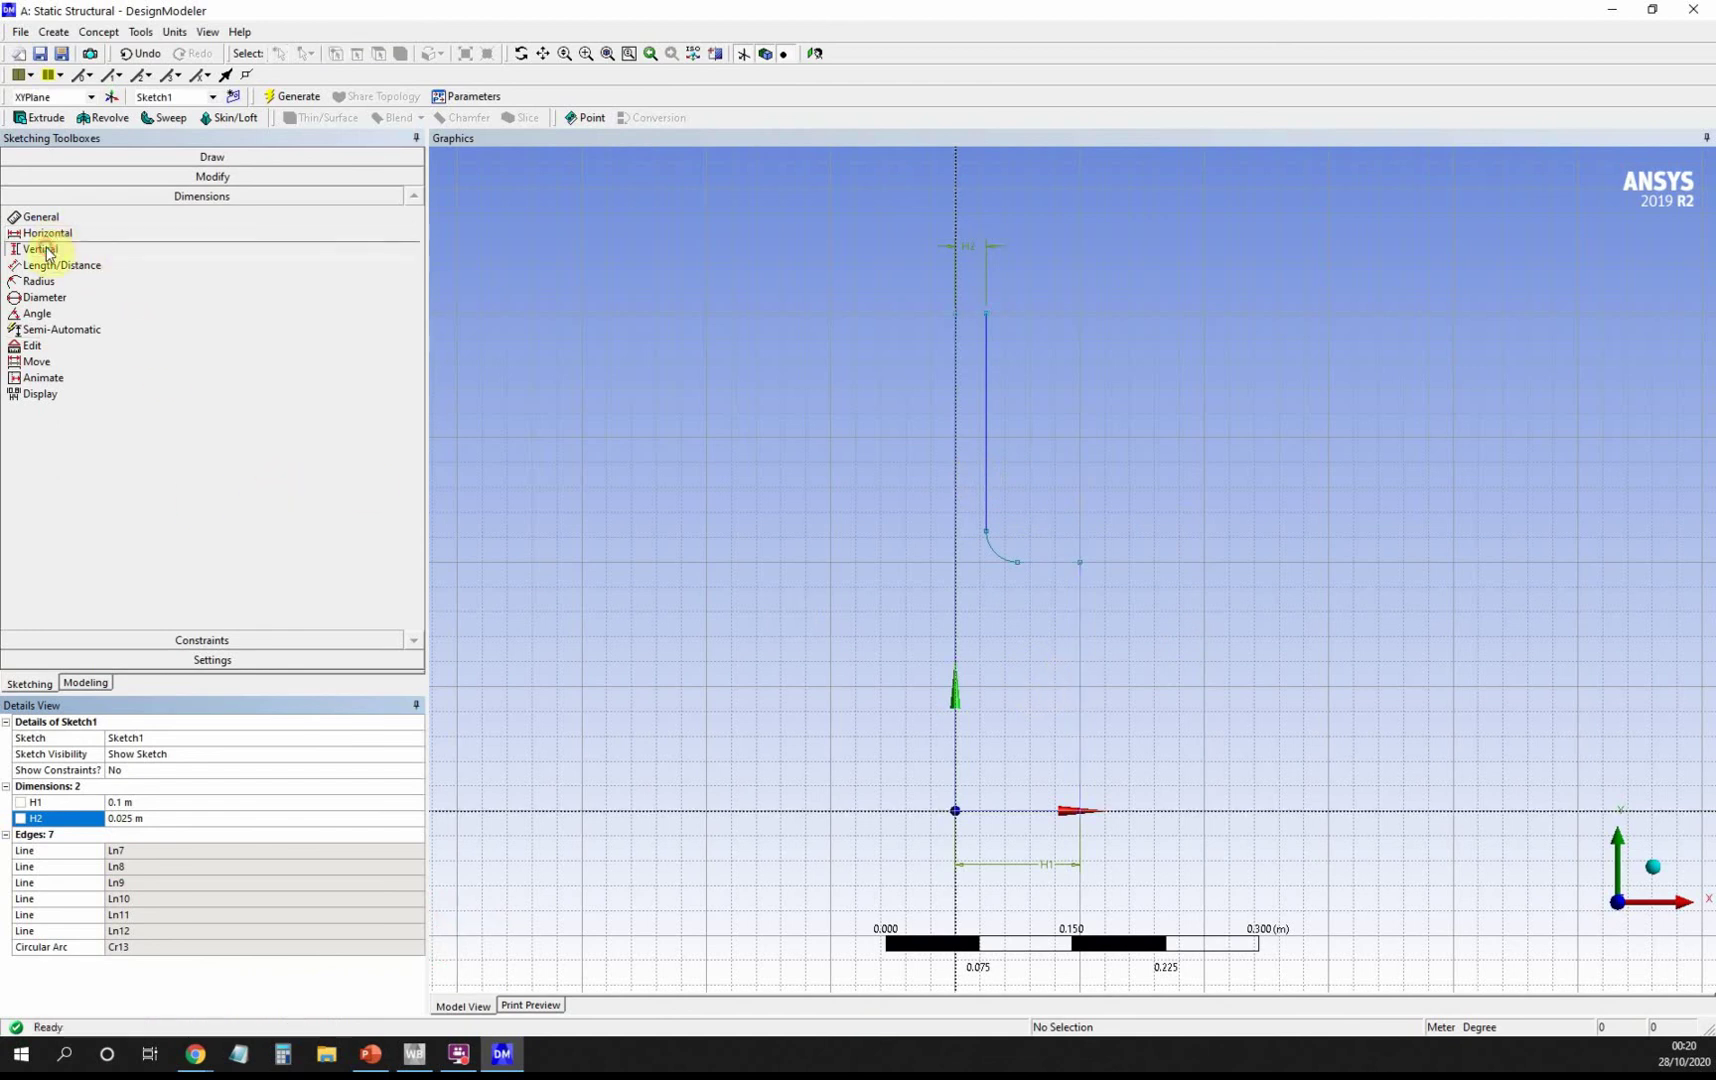
click(1080, 563)
click(1081, 808)
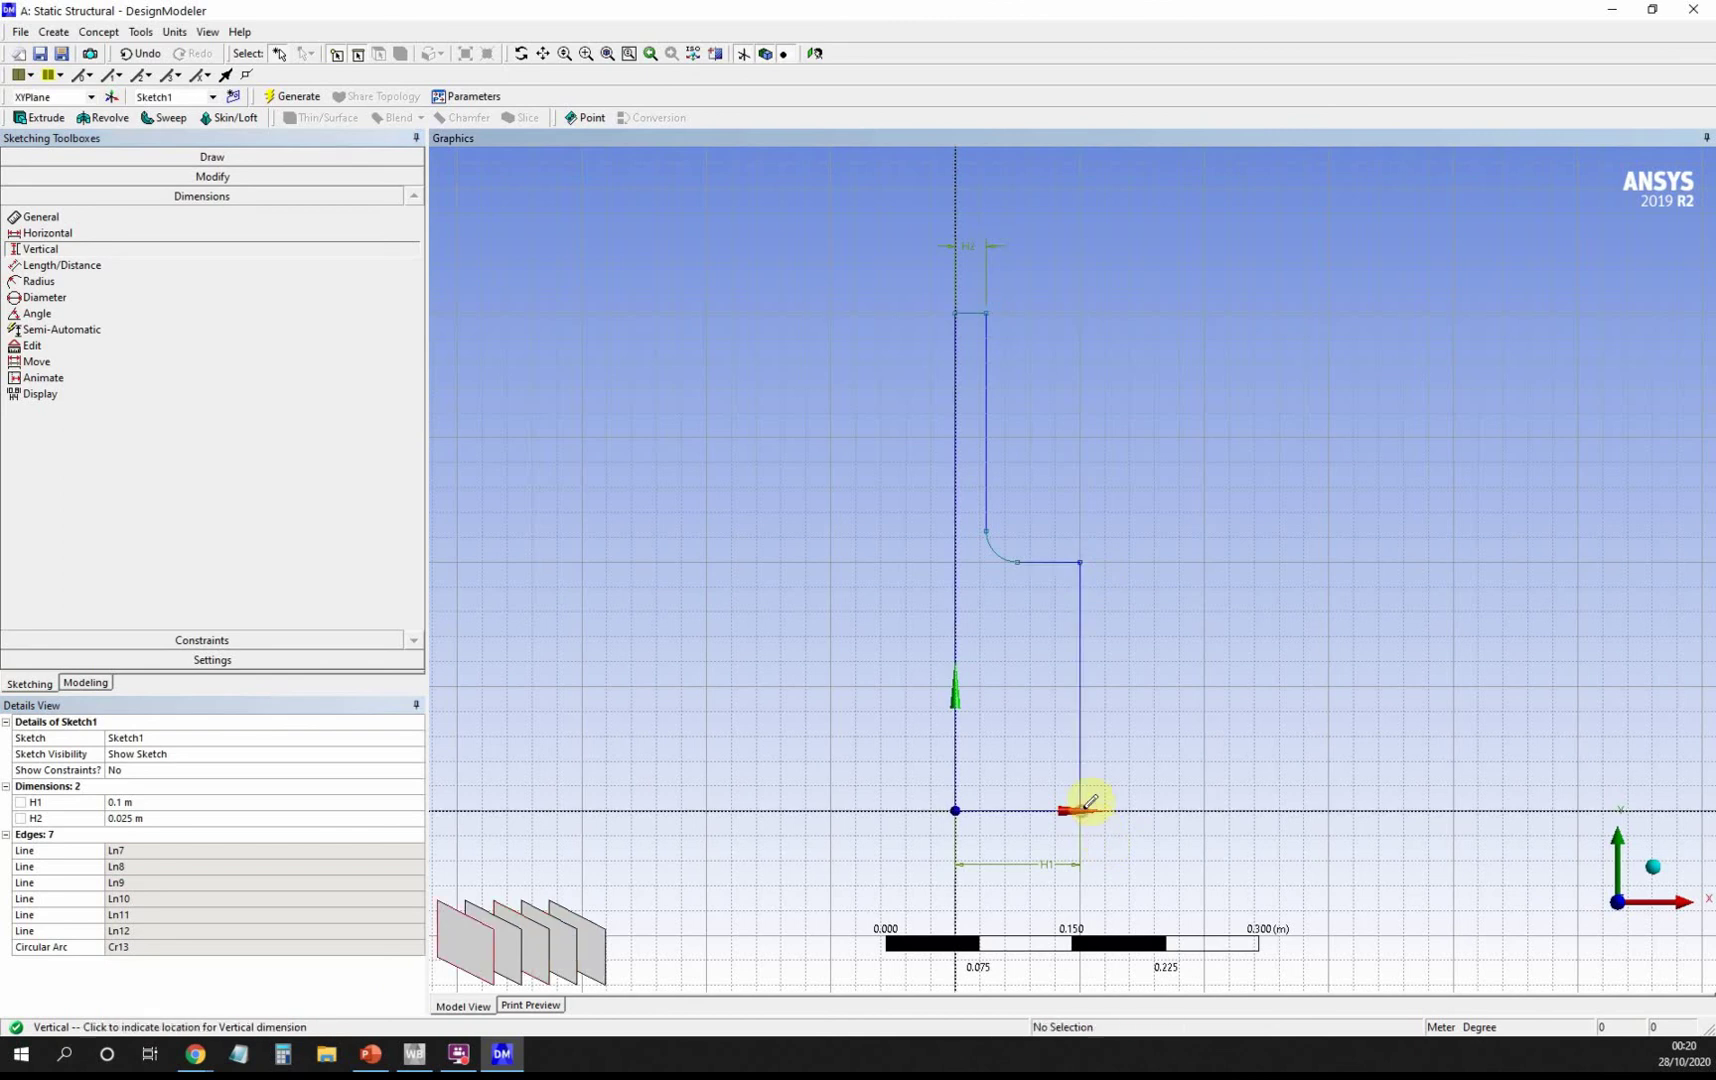
click(1166, 744)
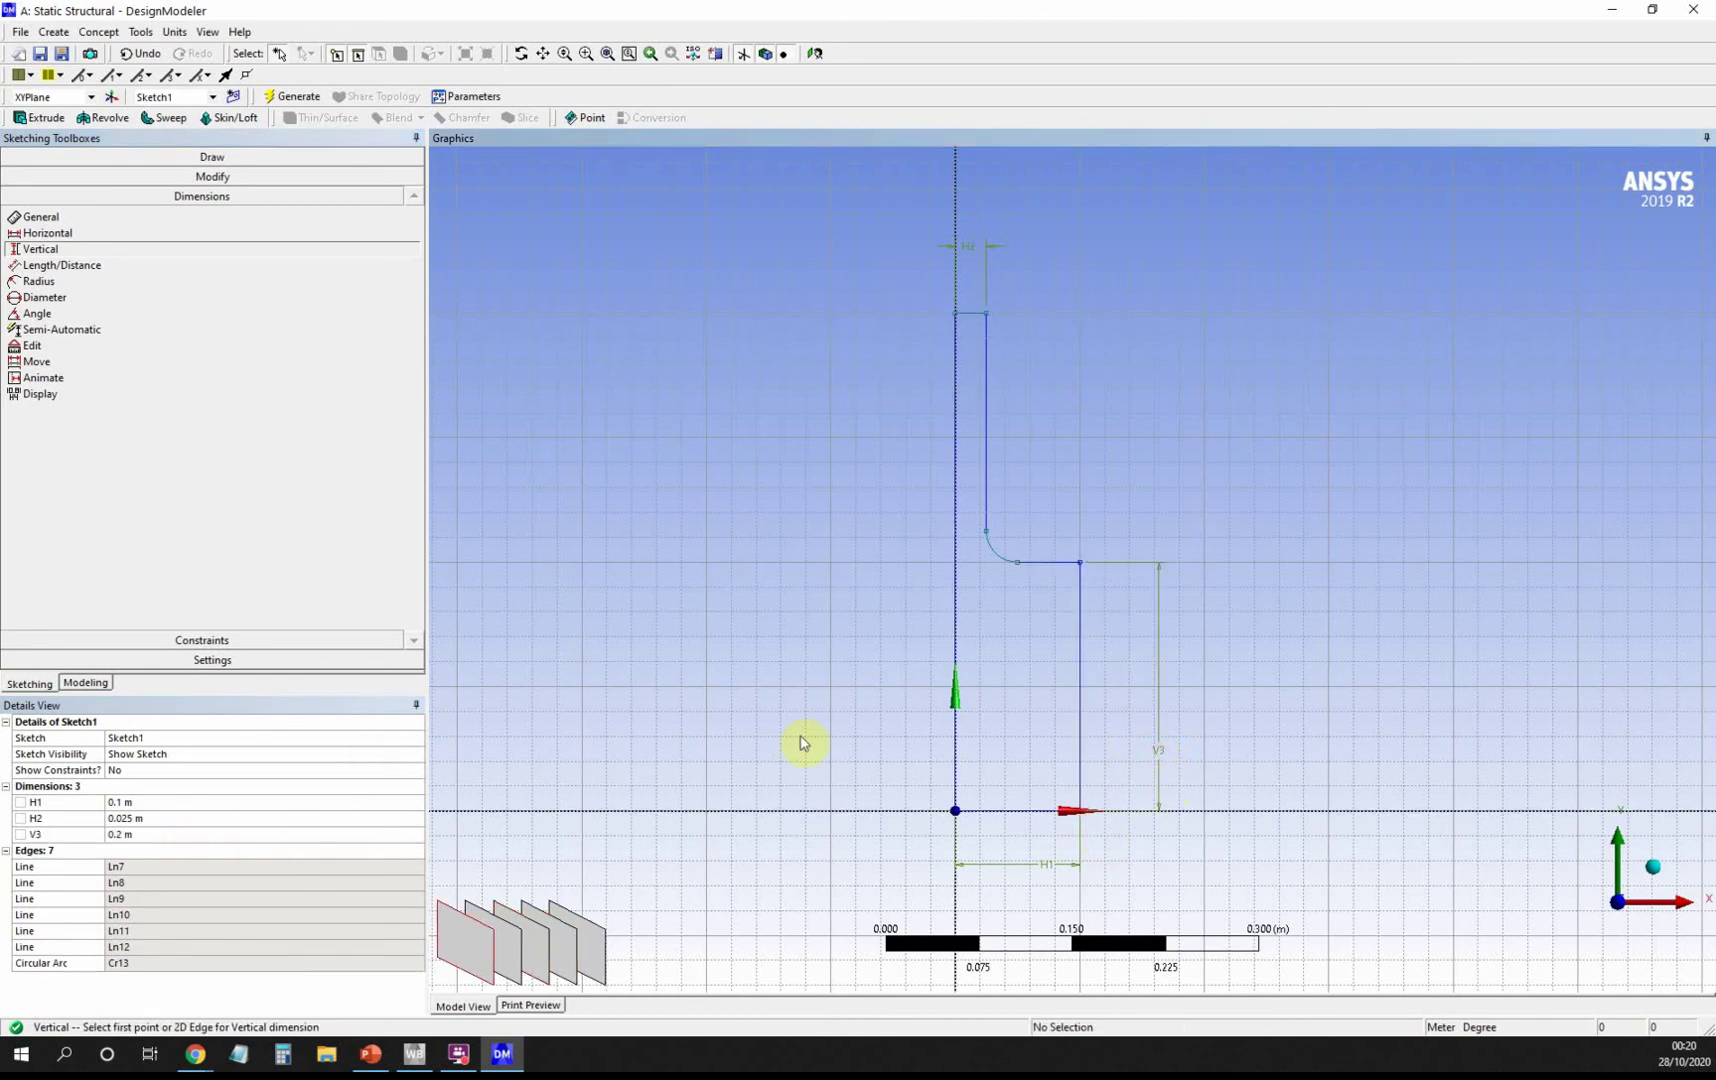
Add an overall vertical dimension from the profile's top point on the Y axis to the origin, placed on the empty side of the axis.
click(961, 333)
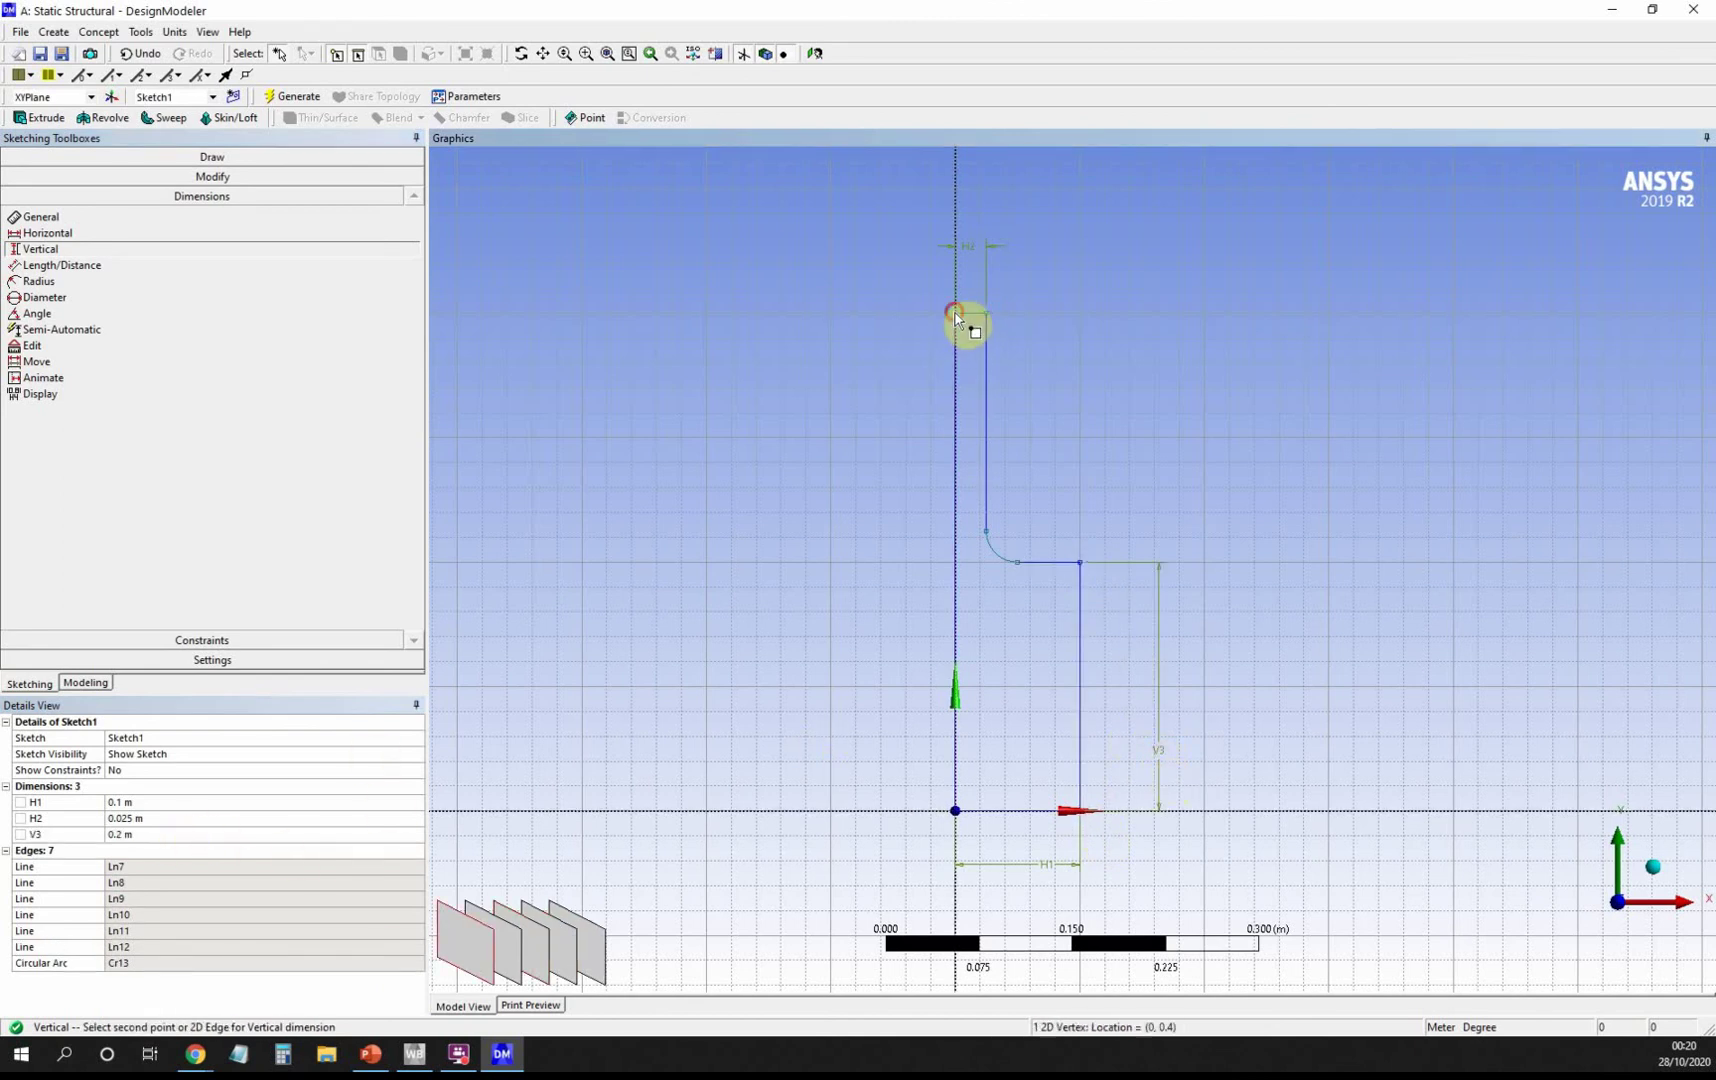
click(955, 811)
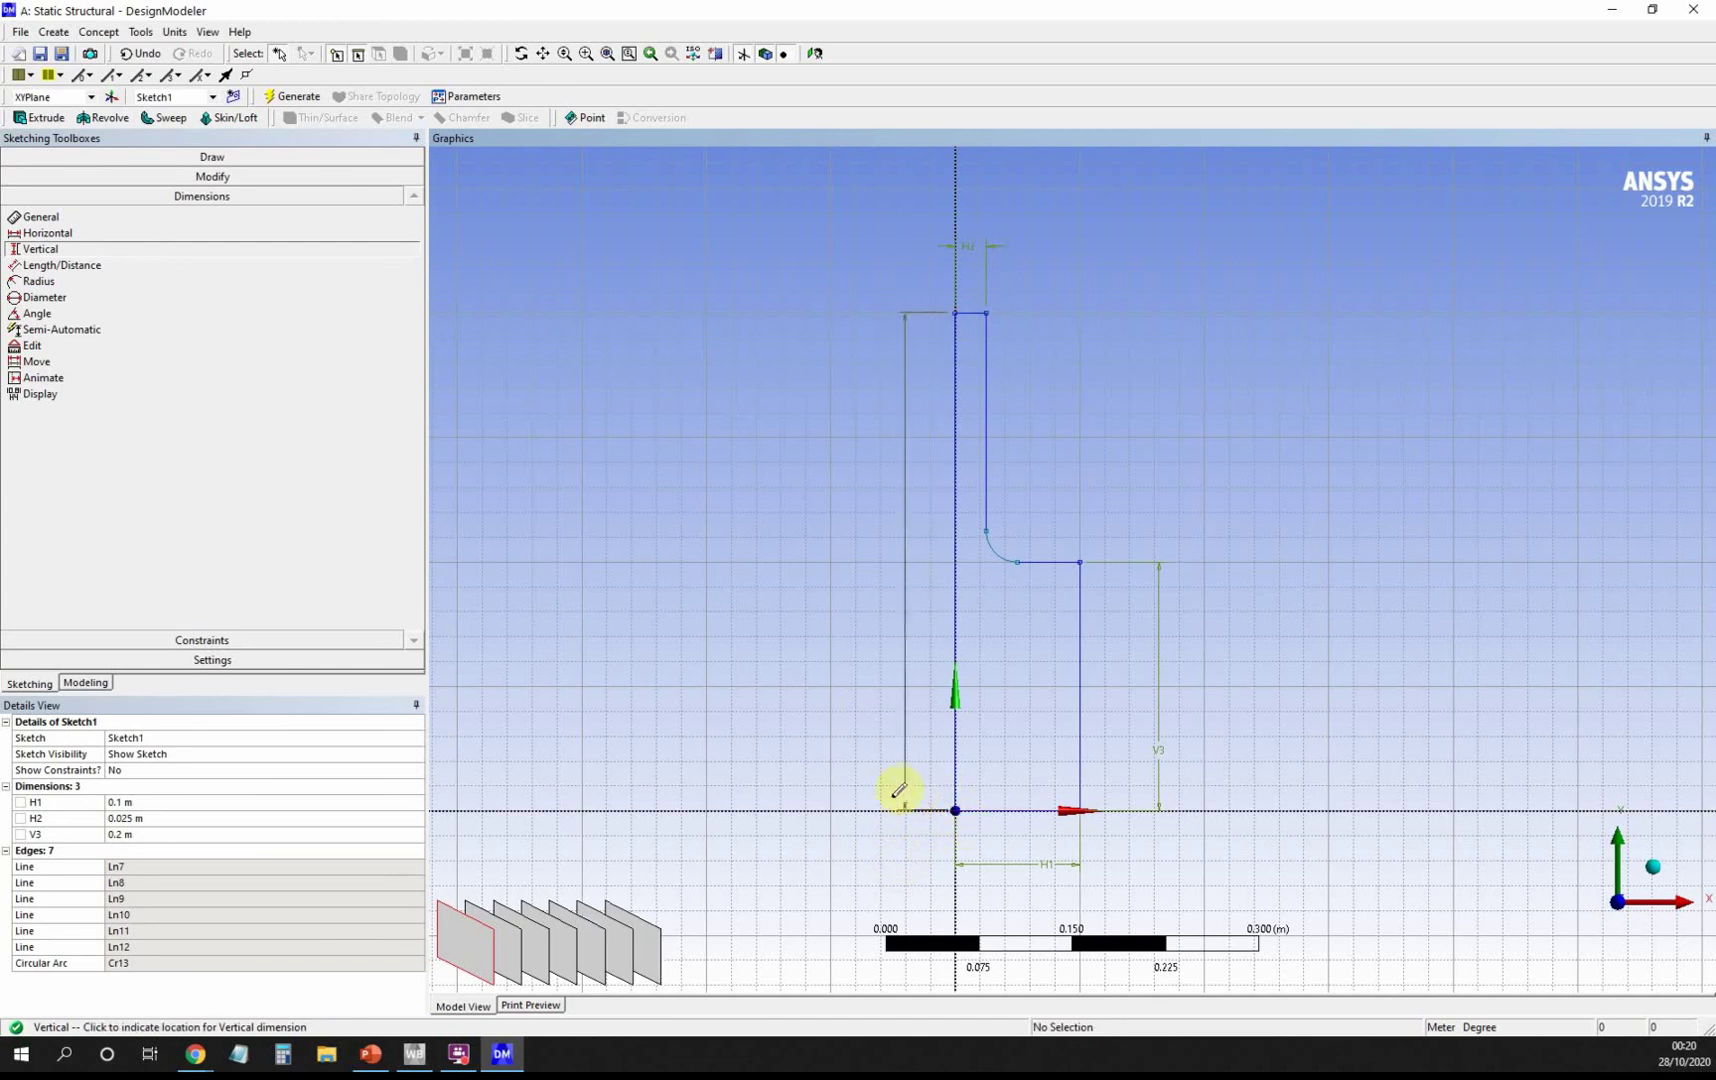
click(882, 794)
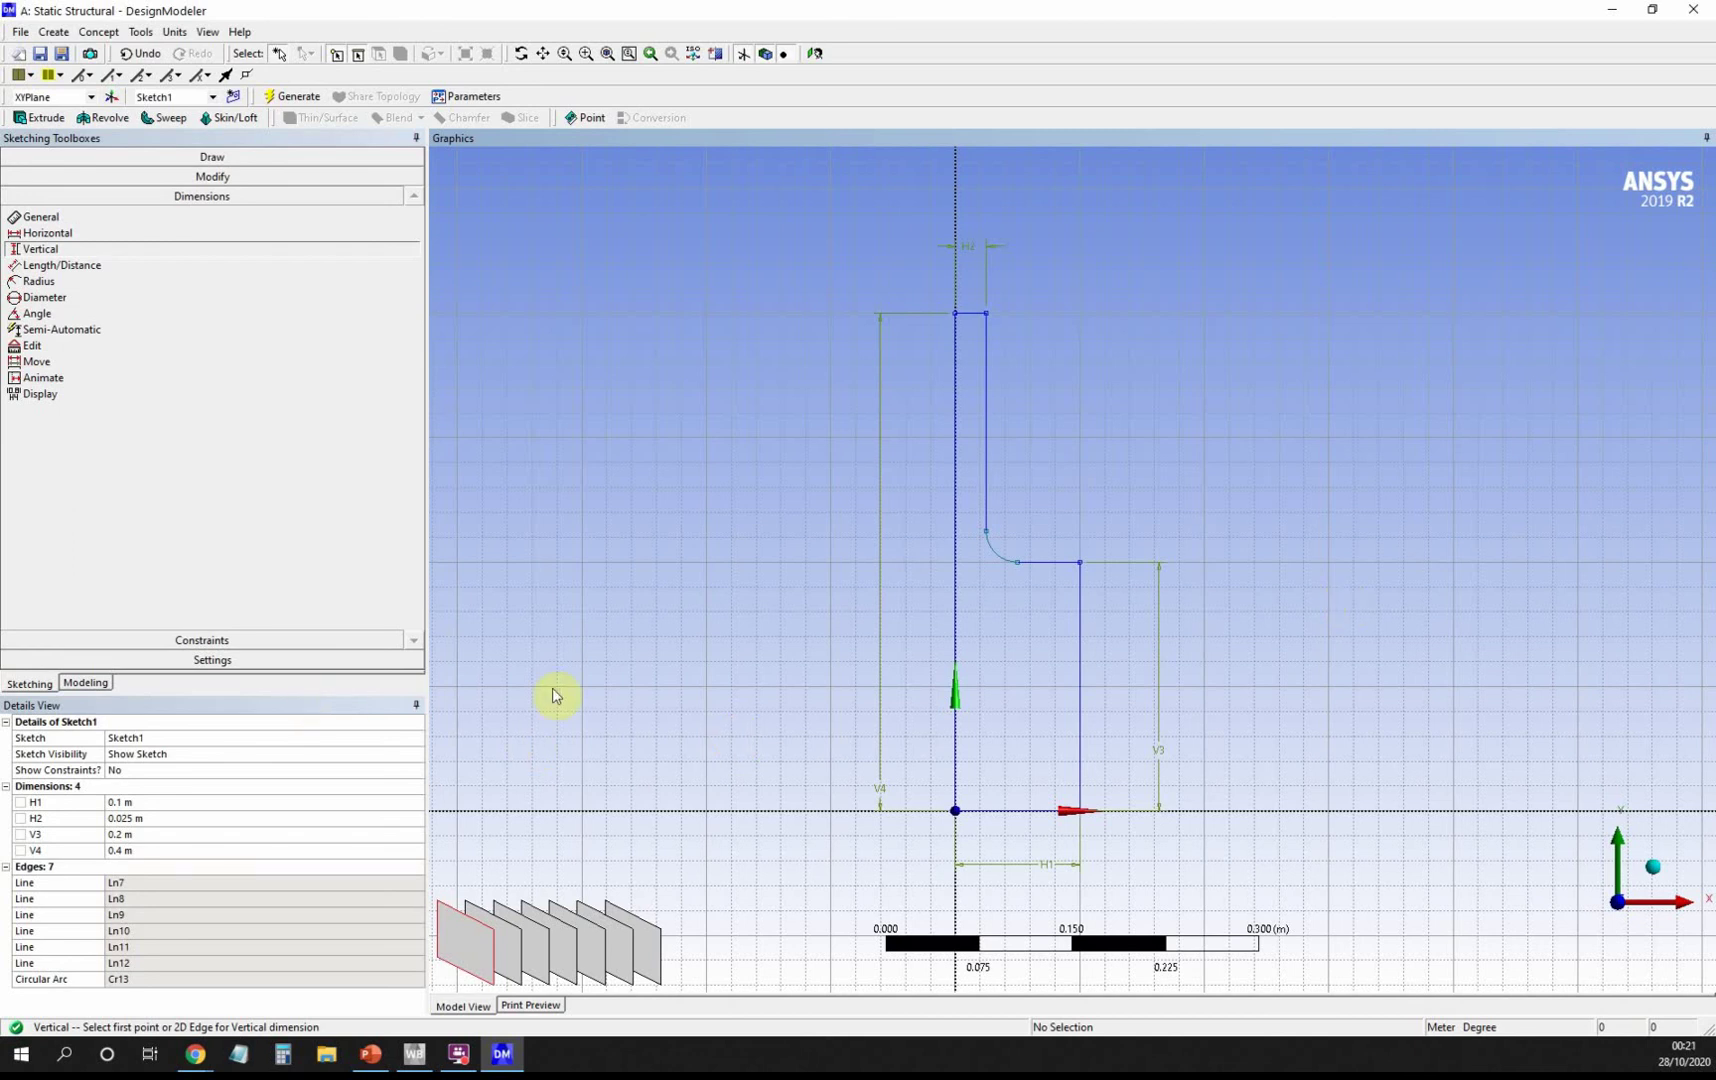
Create and generate a surface from Sketch1 on the XY plane, using Add Material with 0 m thickness.
click(86, 683)
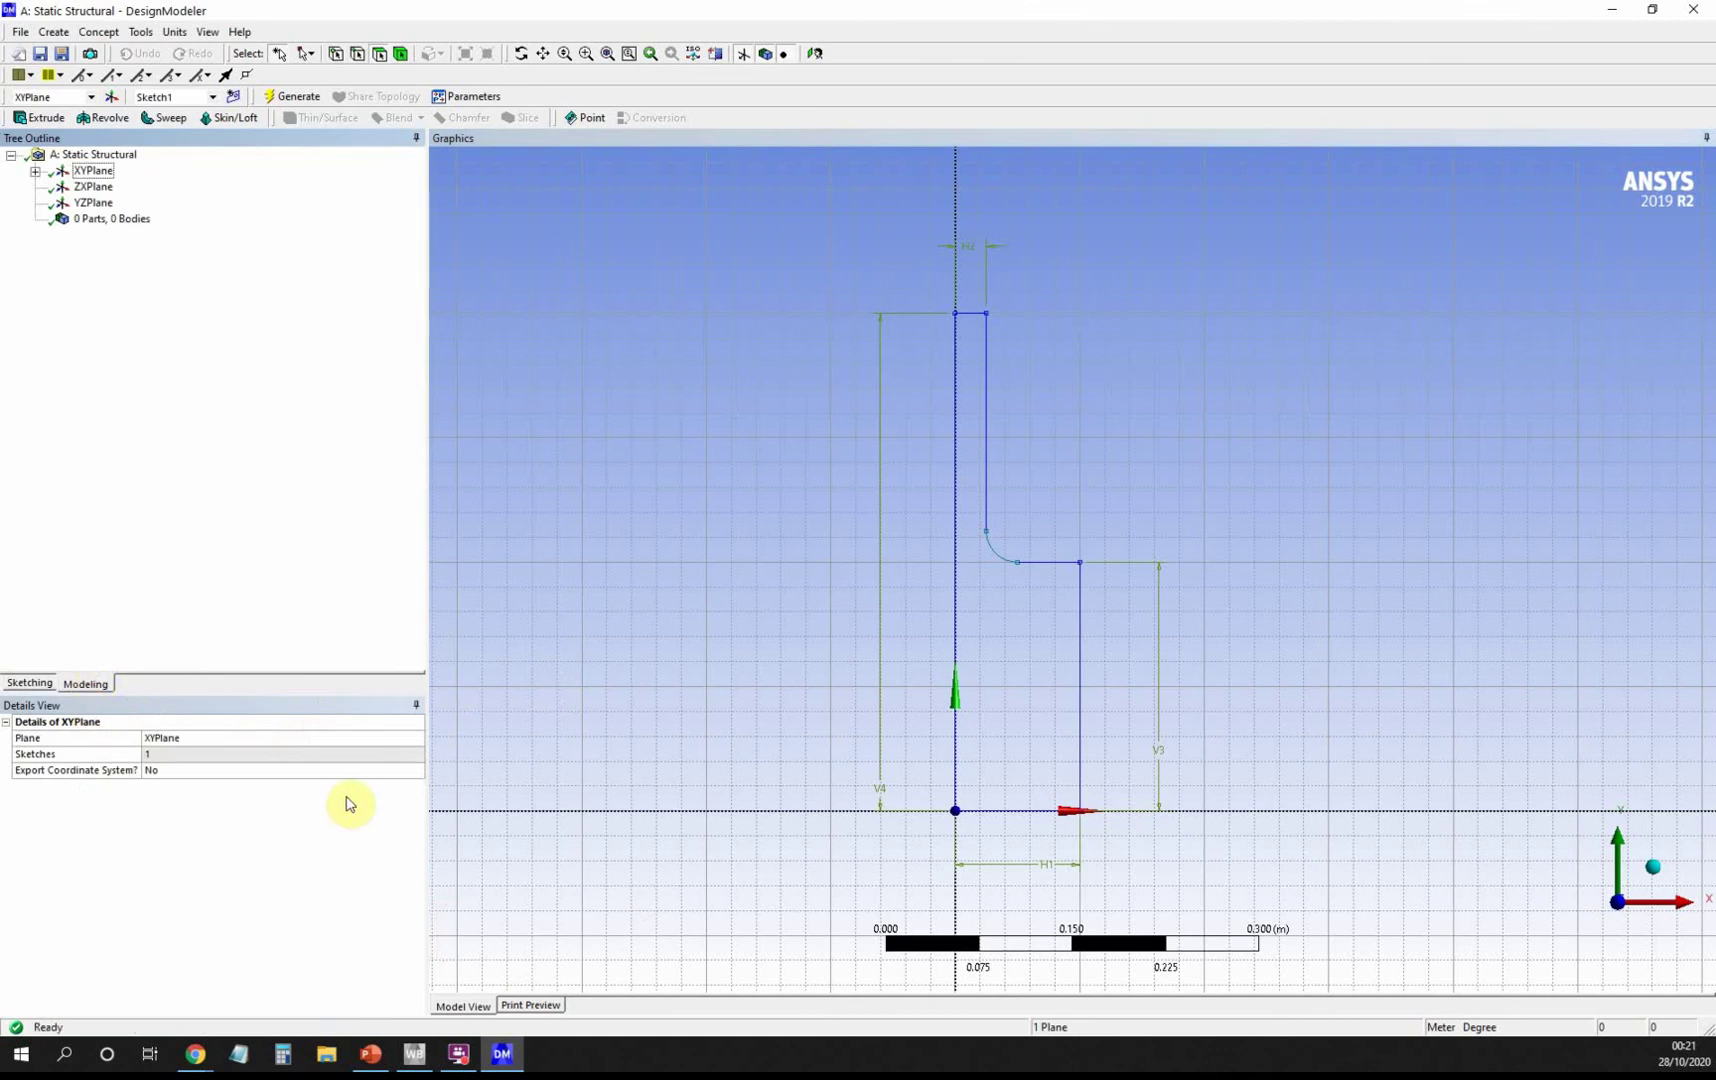
click(35, 171)
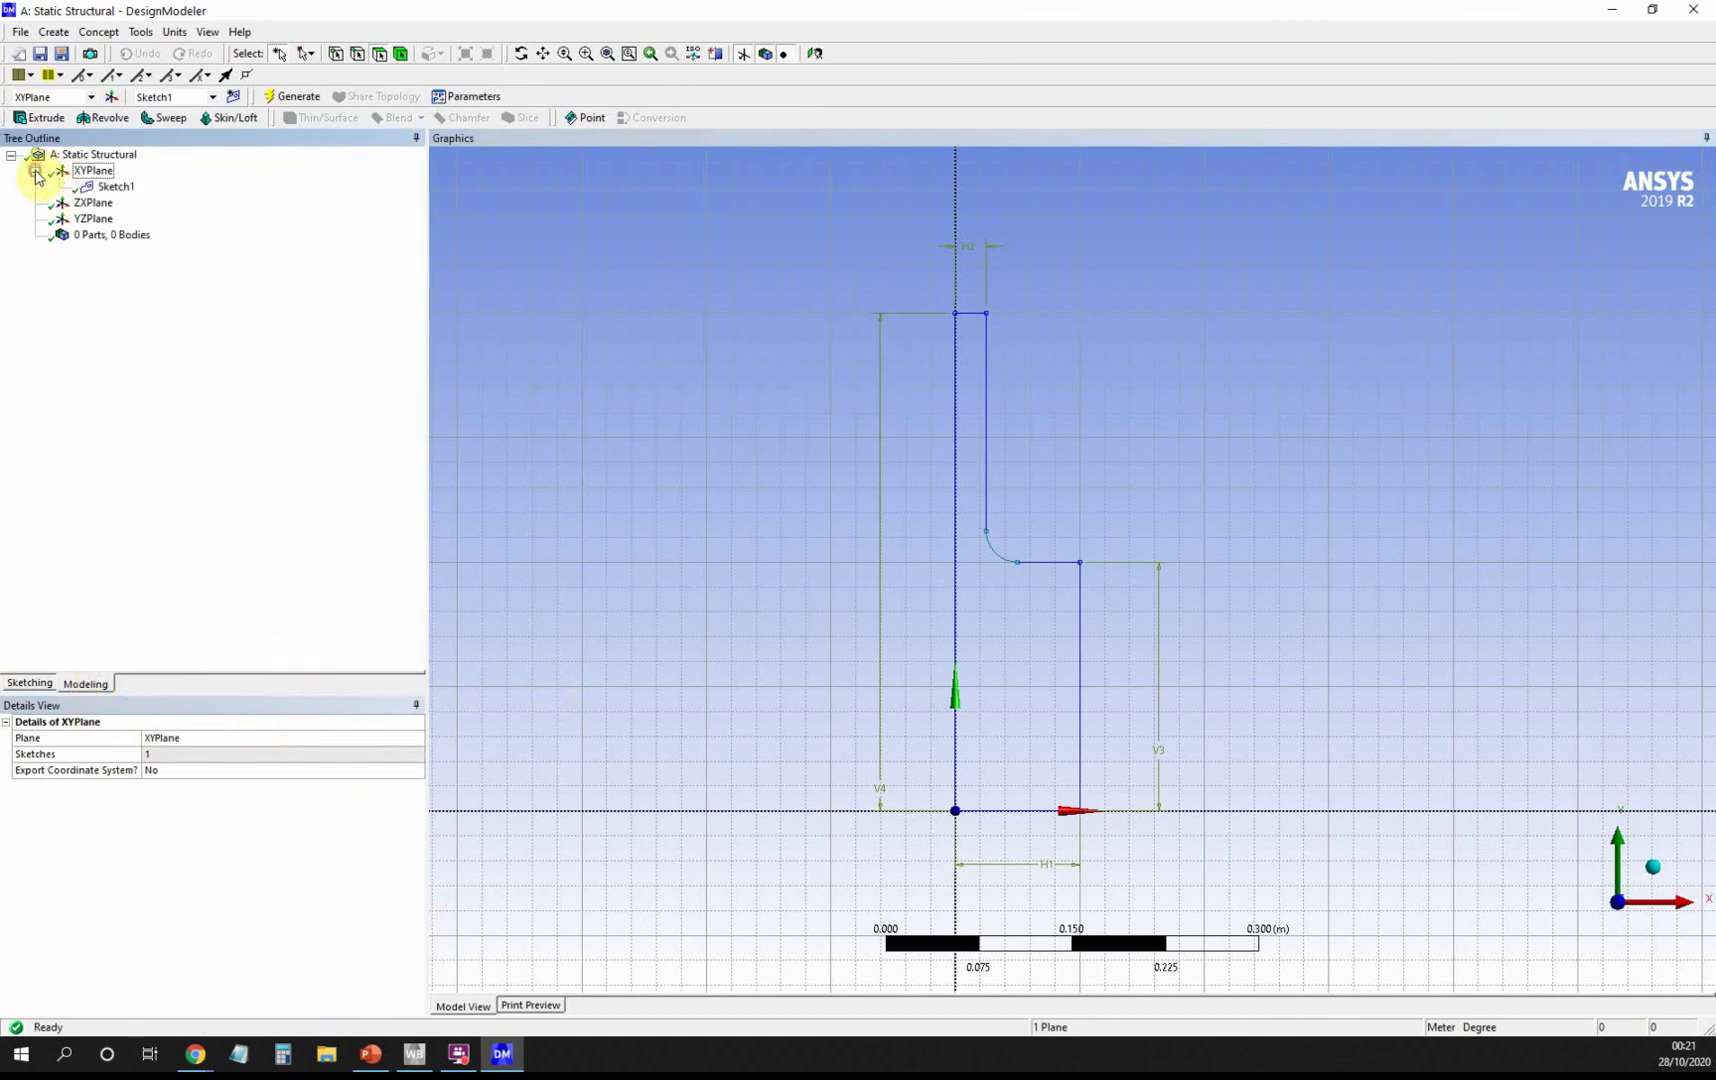
click(100, 34)
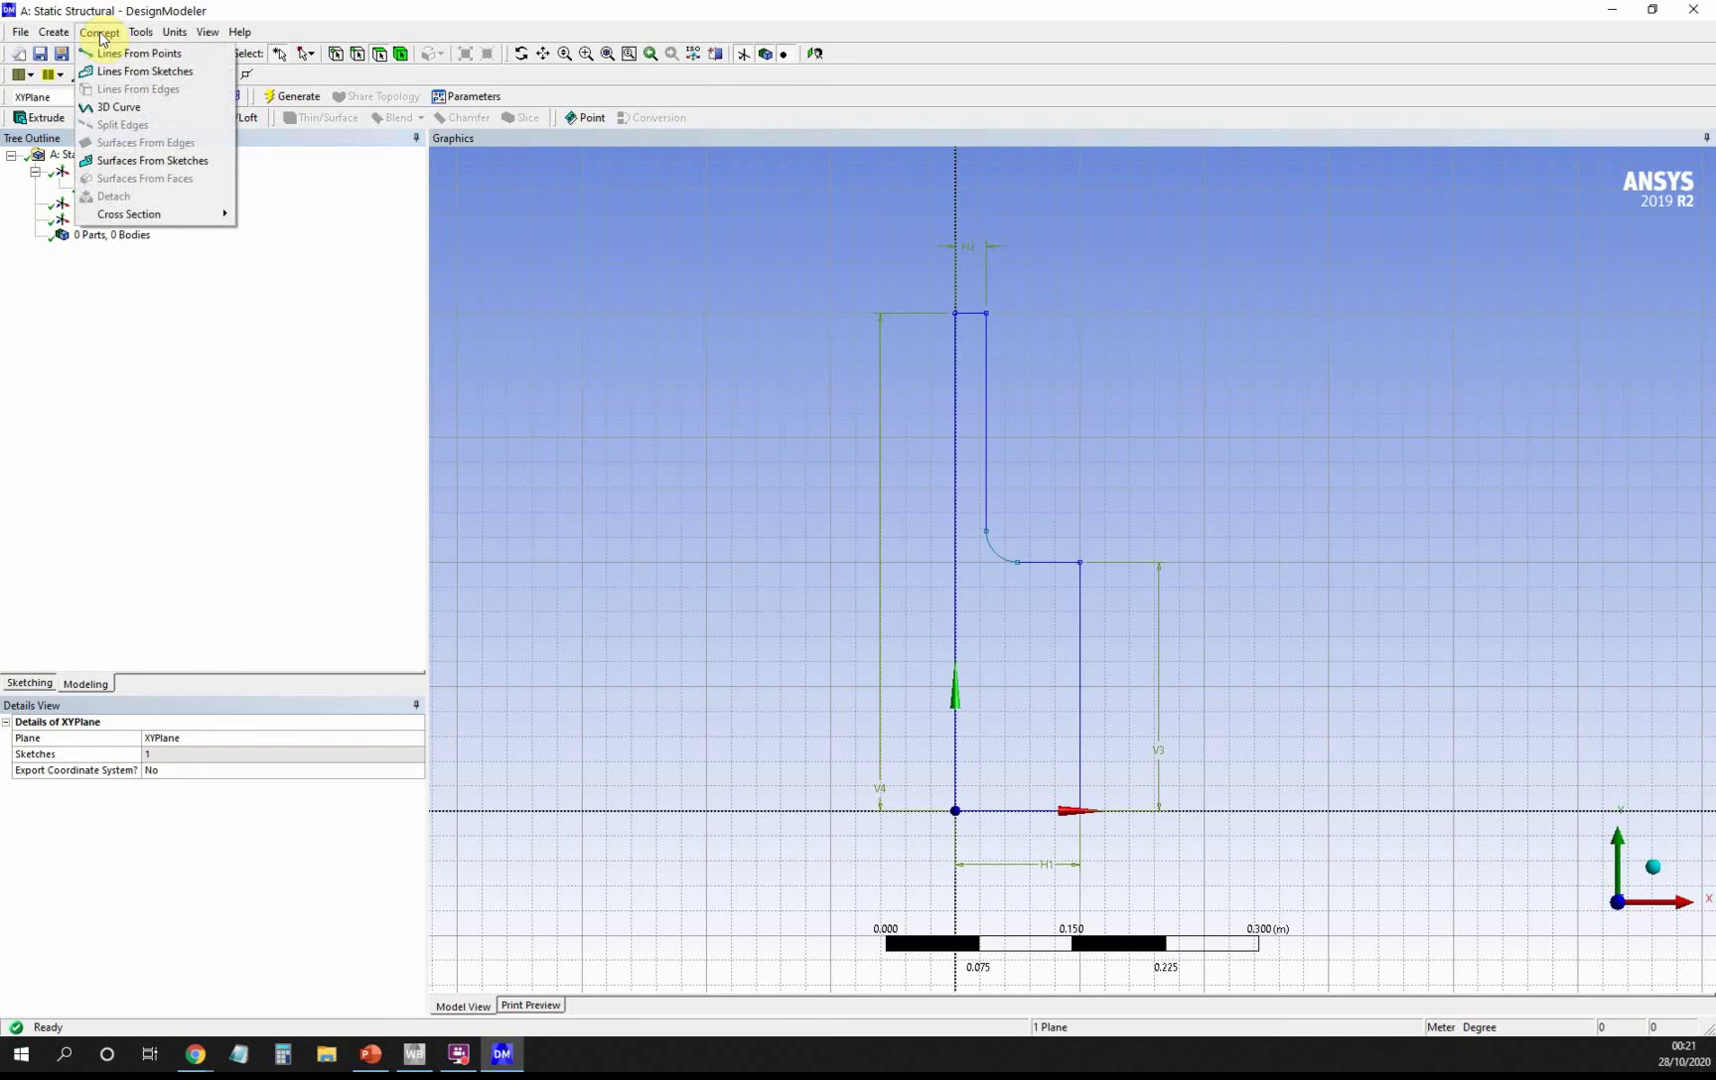
click(173, 165)
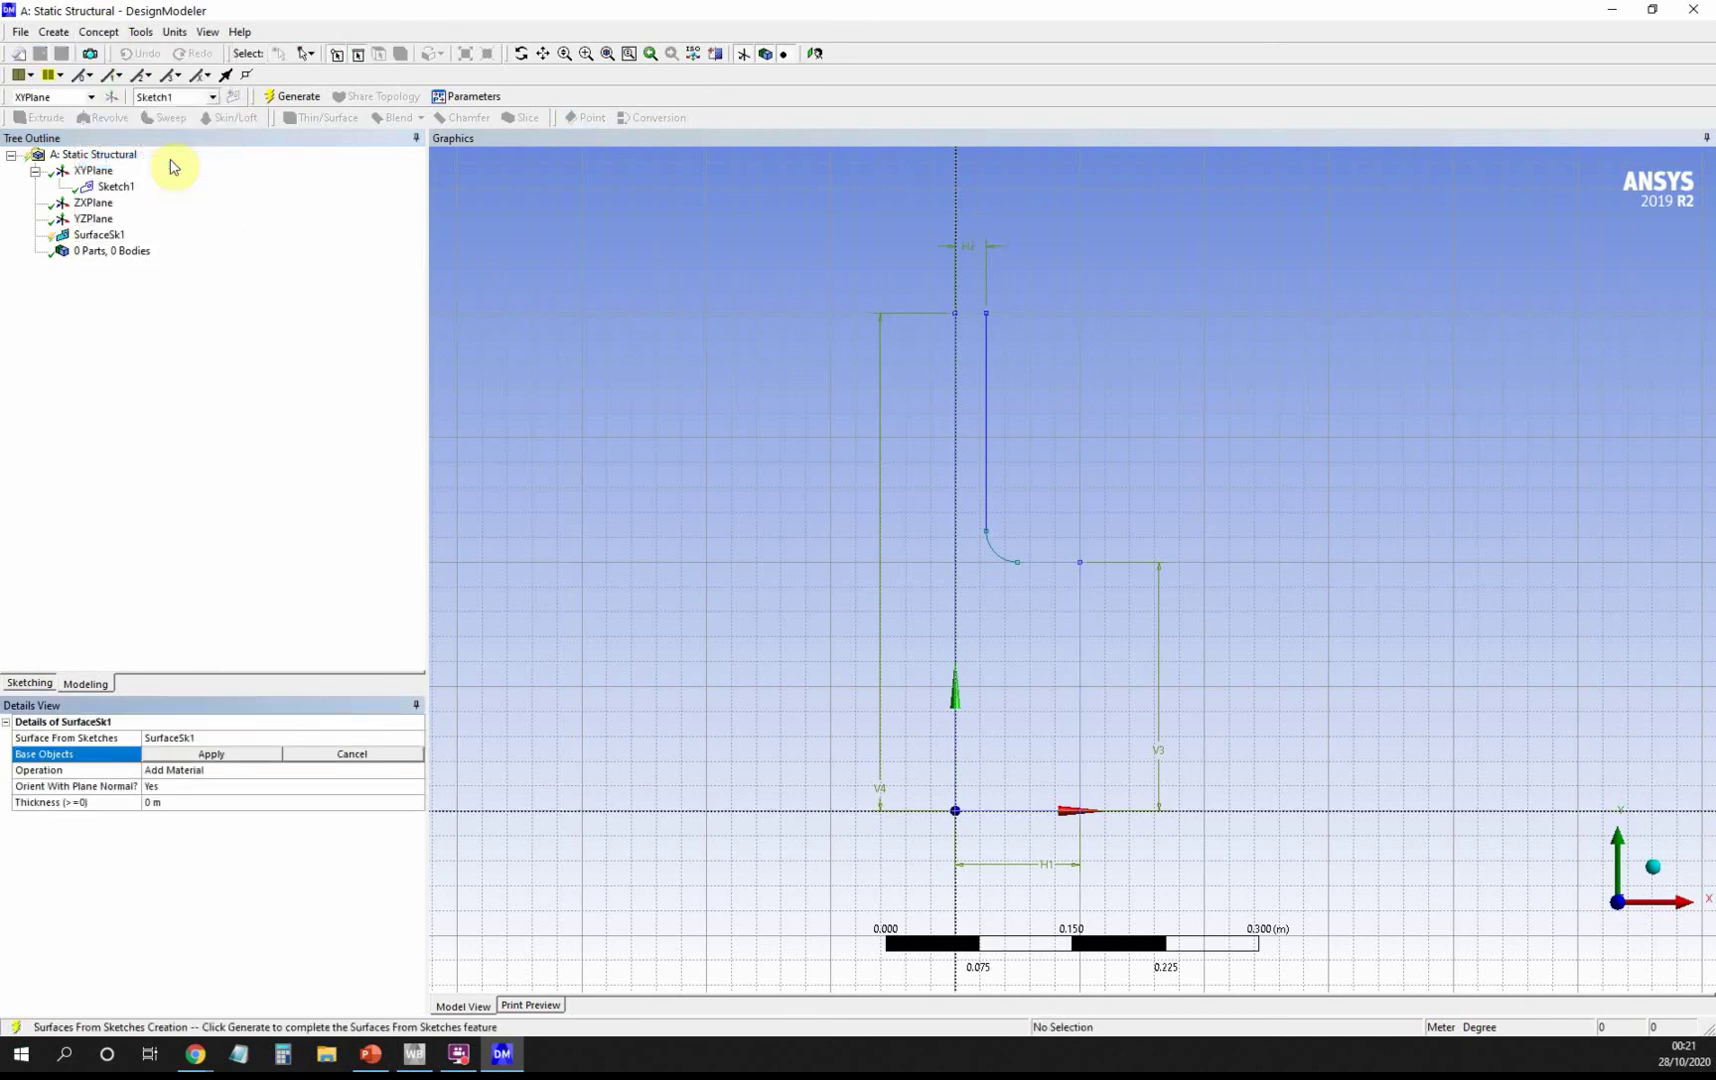
click(117, 190)
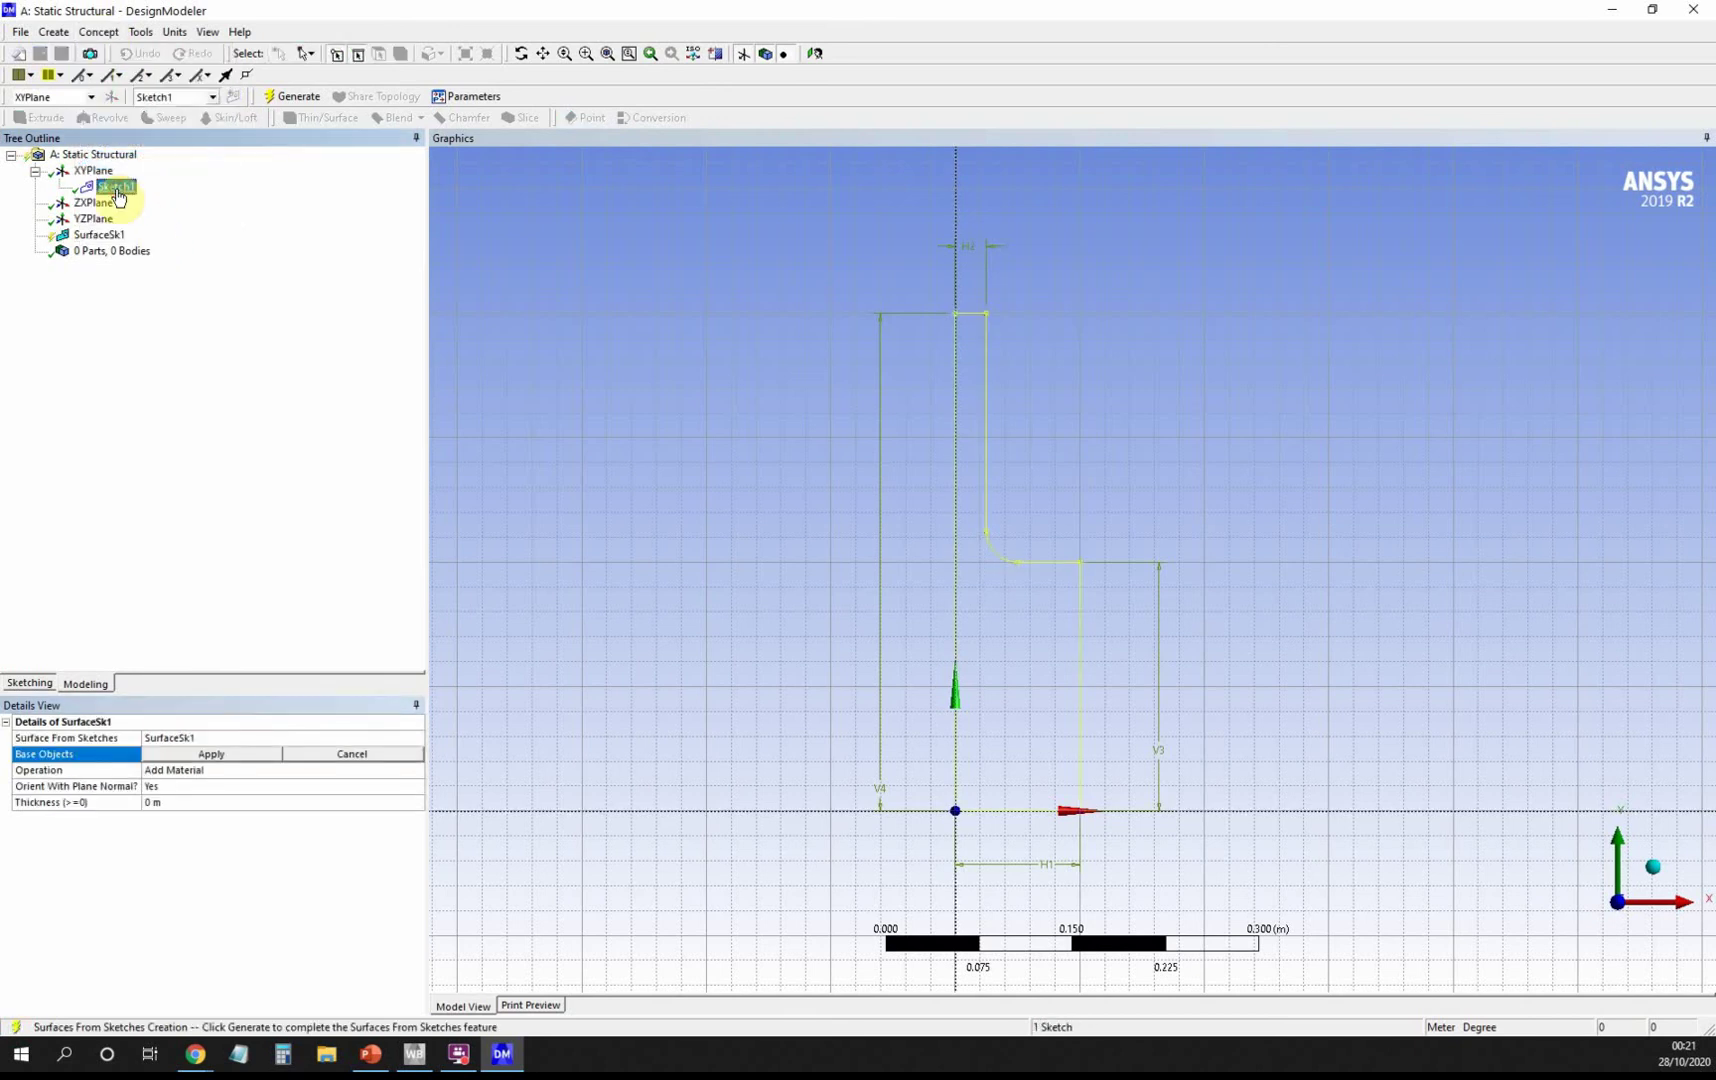
click(212, 754)
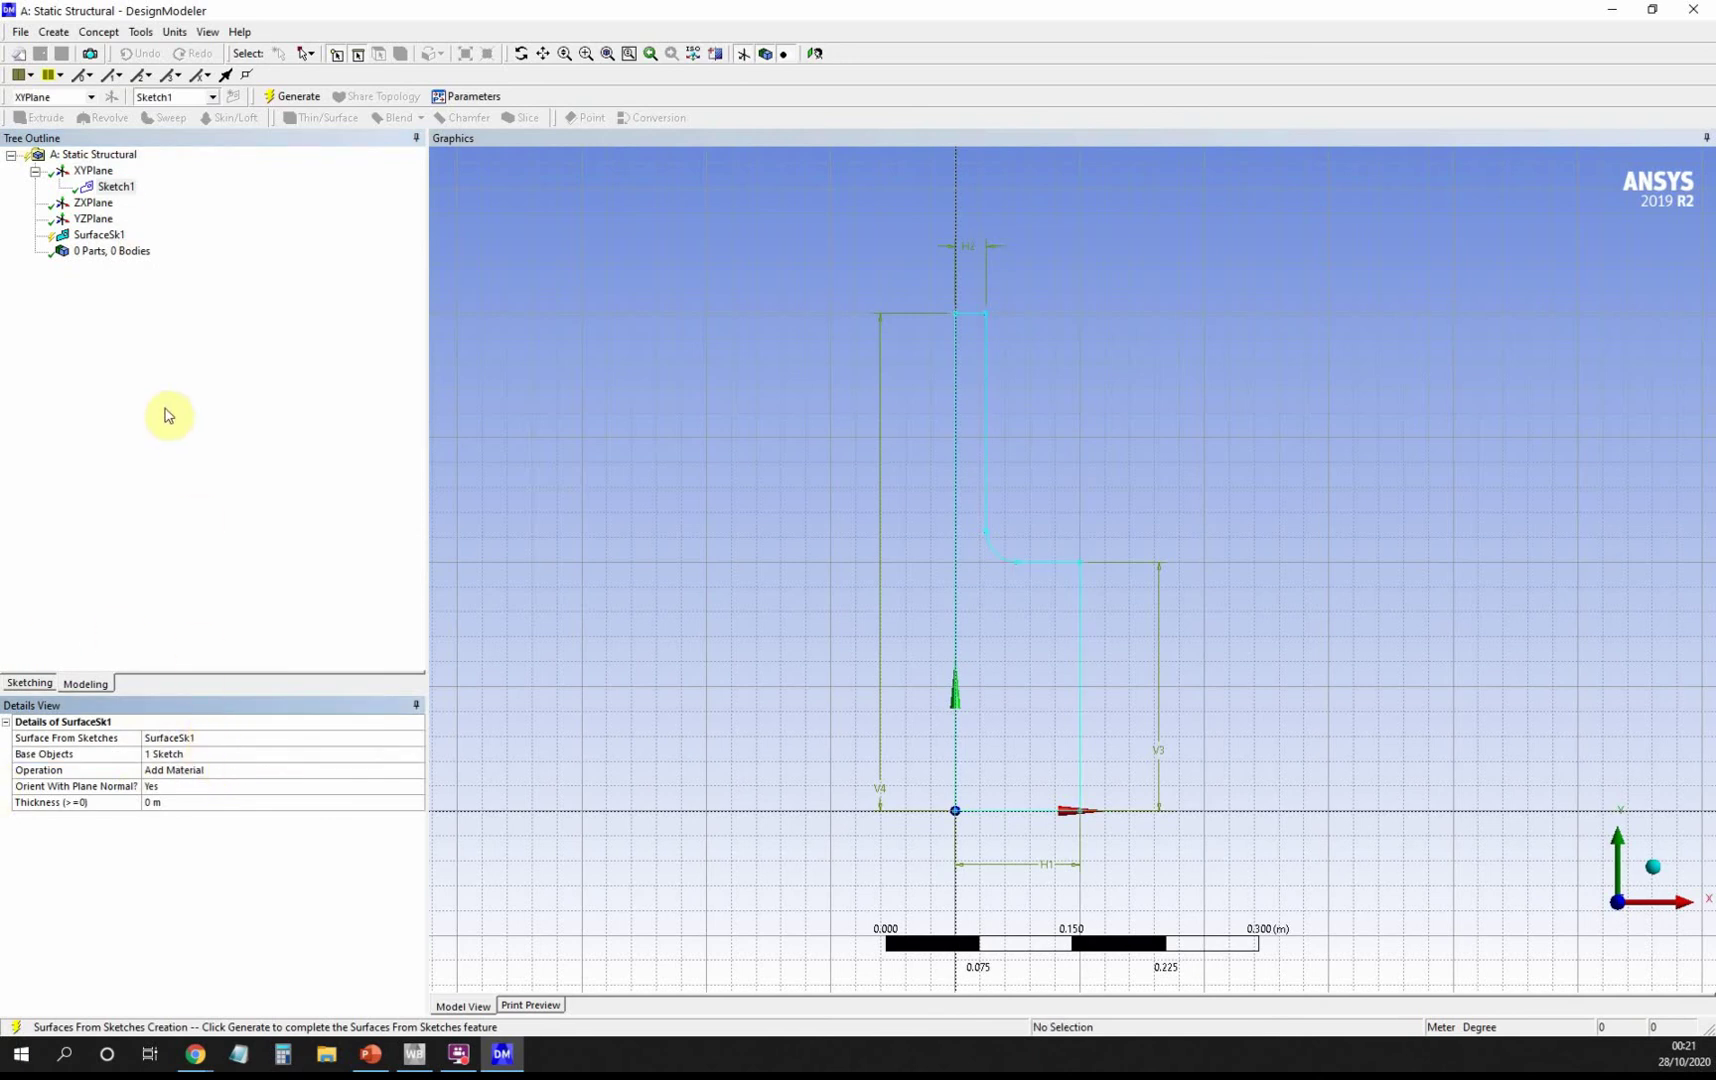
click(290, 98)
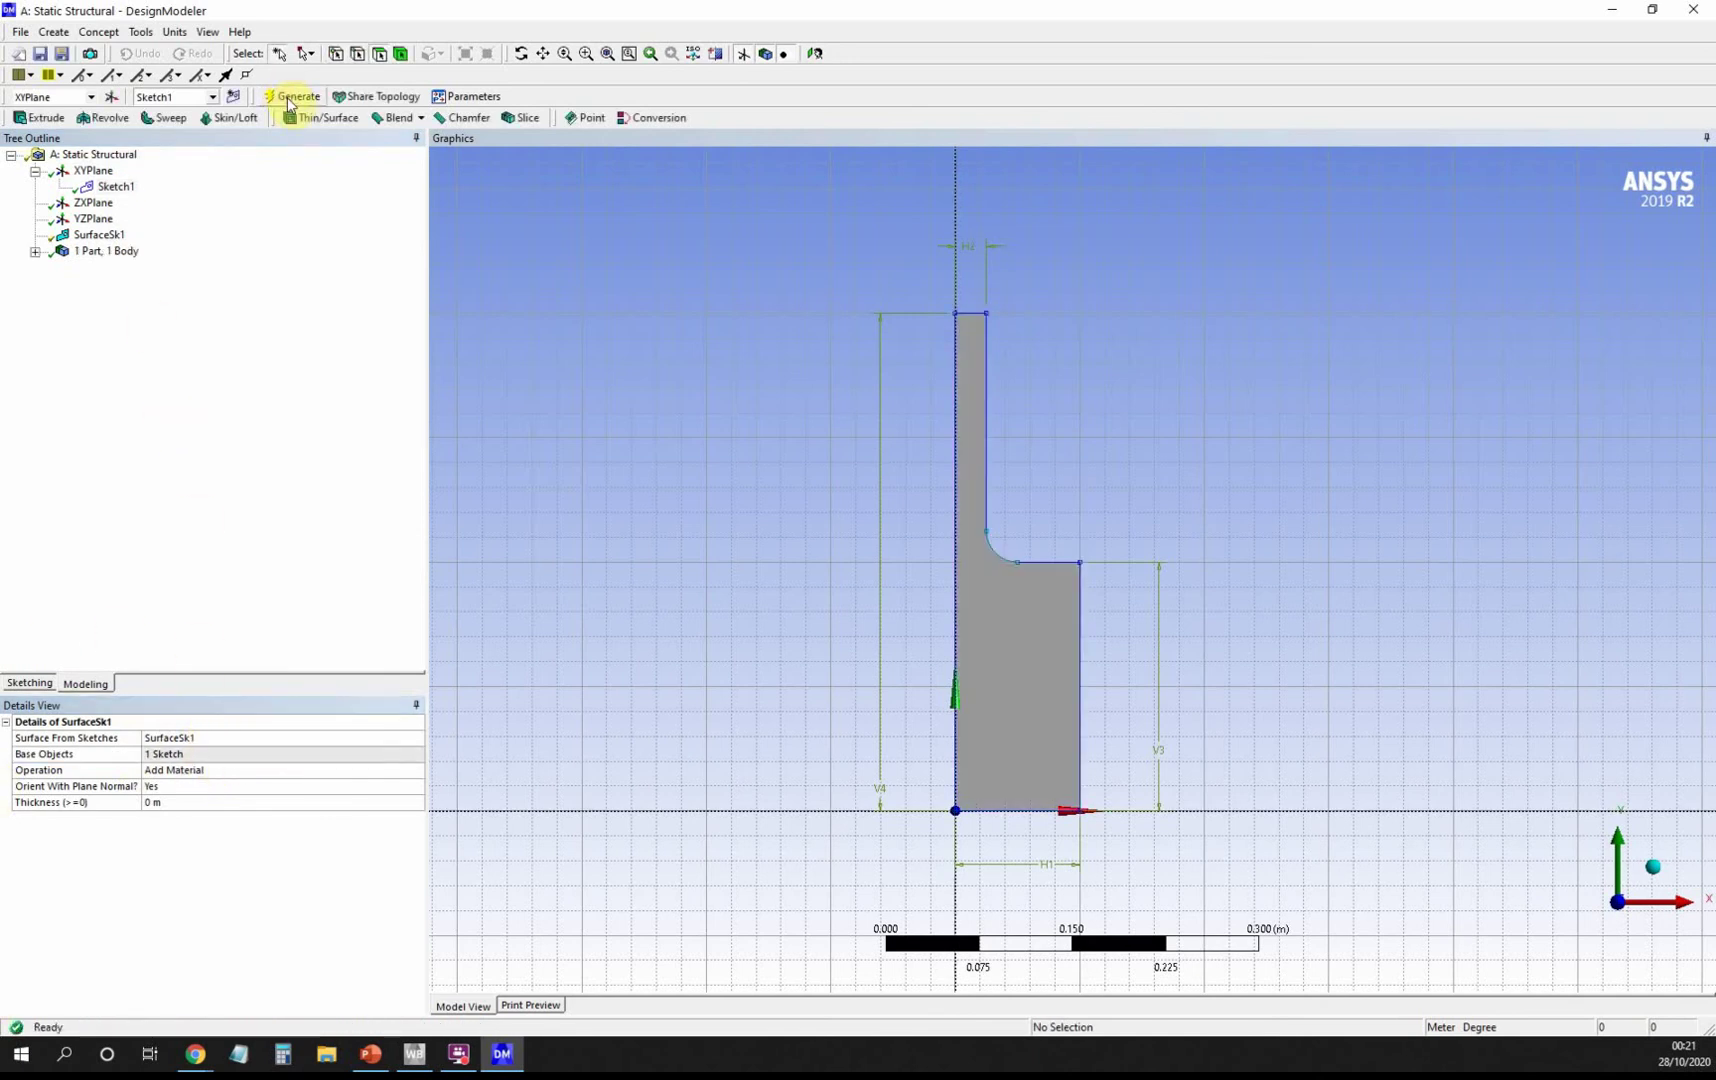
Examine the details of the part and its generated surface body.
click(95, 255)
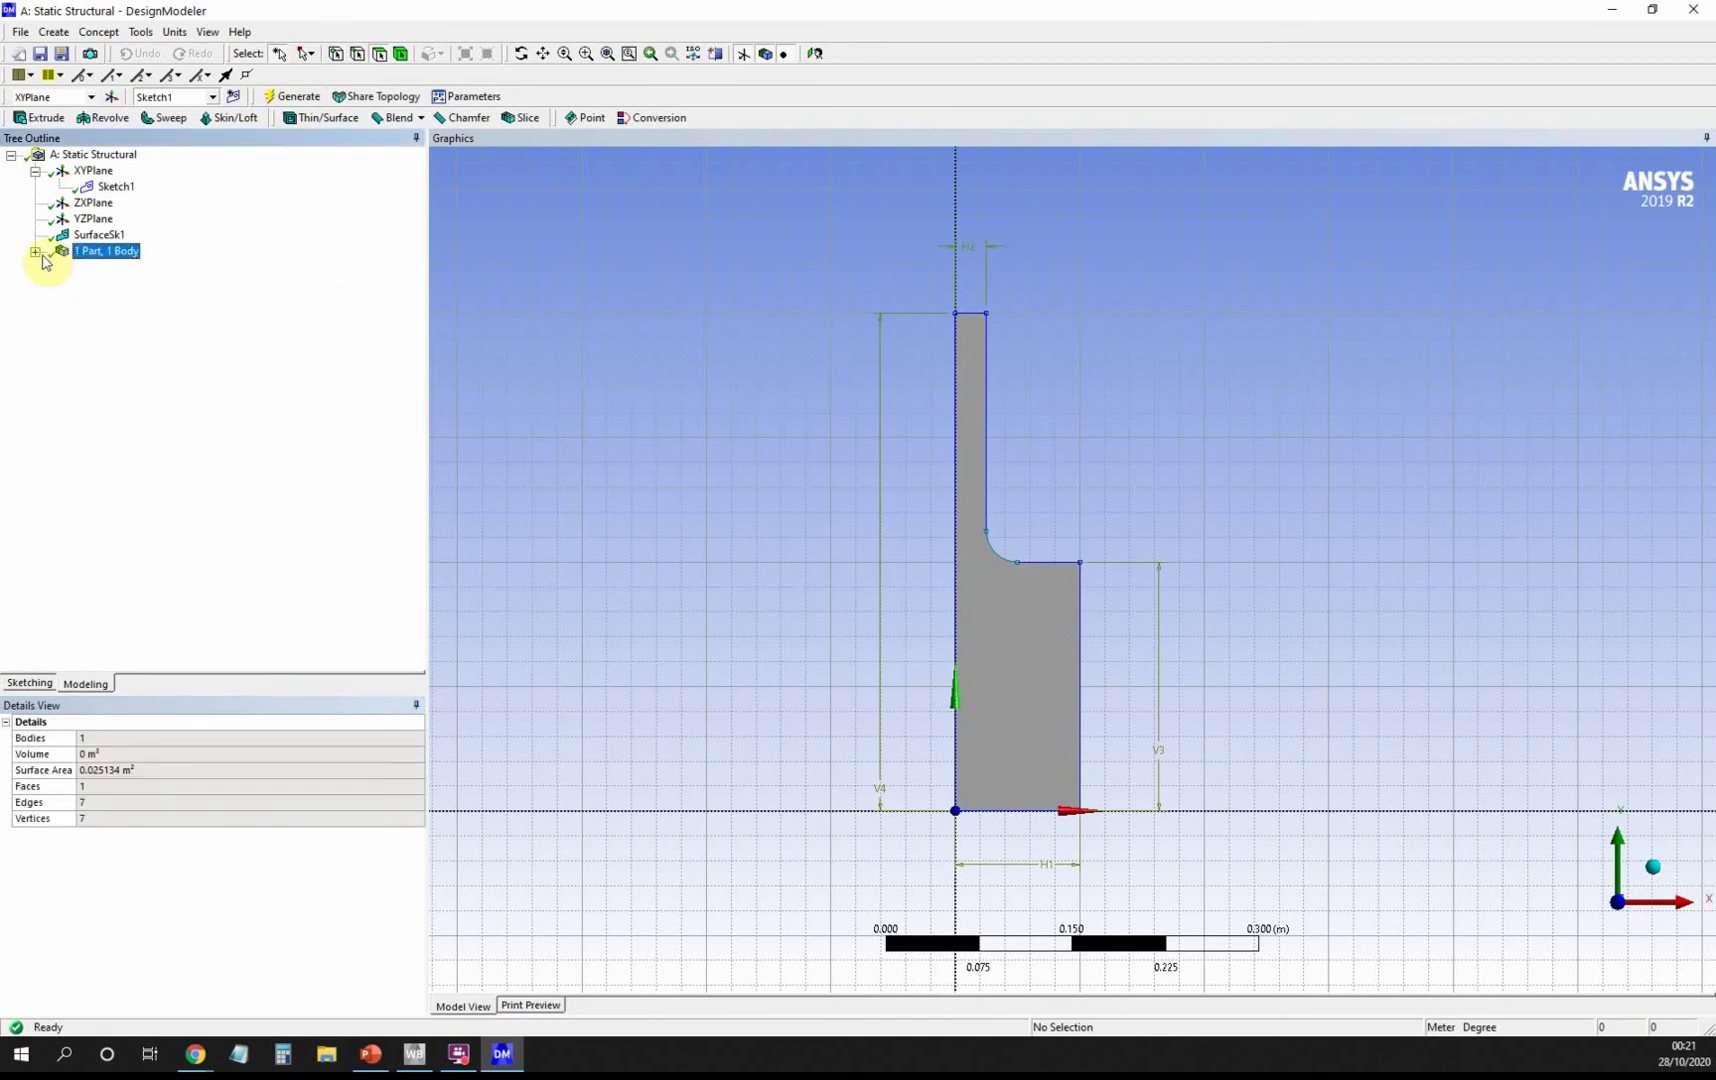
click(35, 251)
click(129, 270)
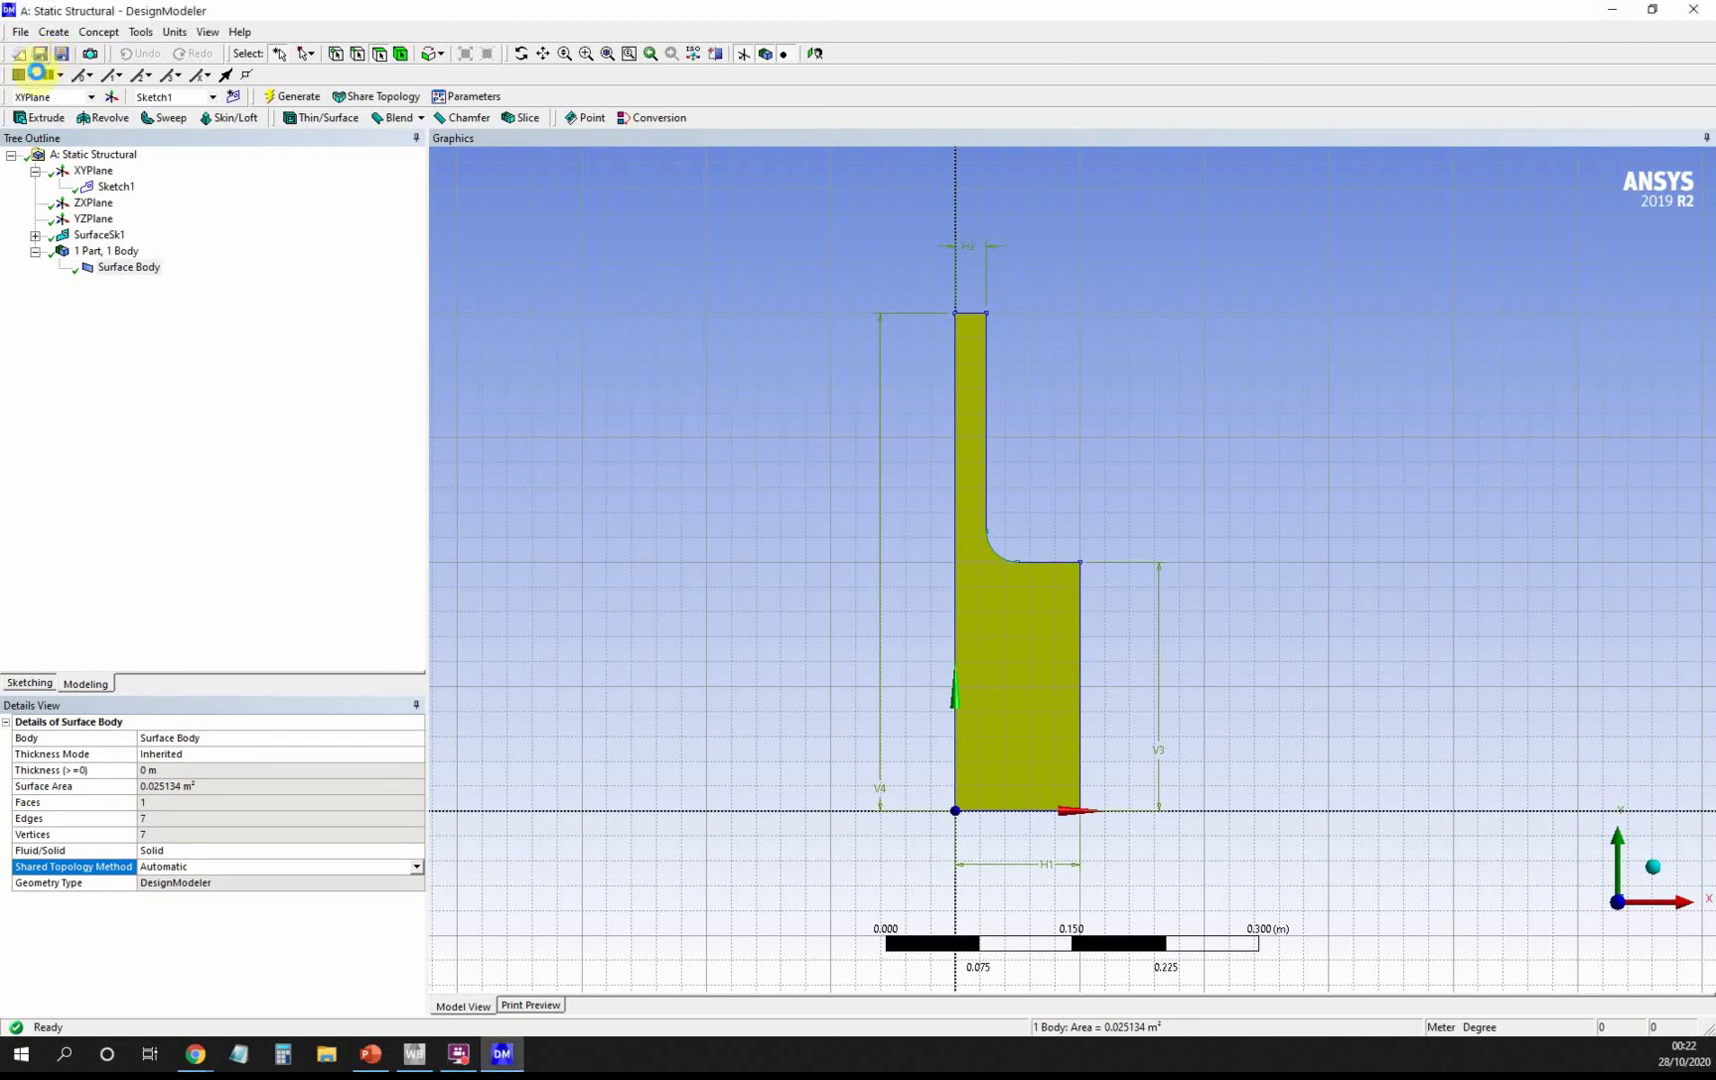
Save the geometry, minimize DesignModeler and open the Static Structural system's Model in Mechanical.
click(36, 73)
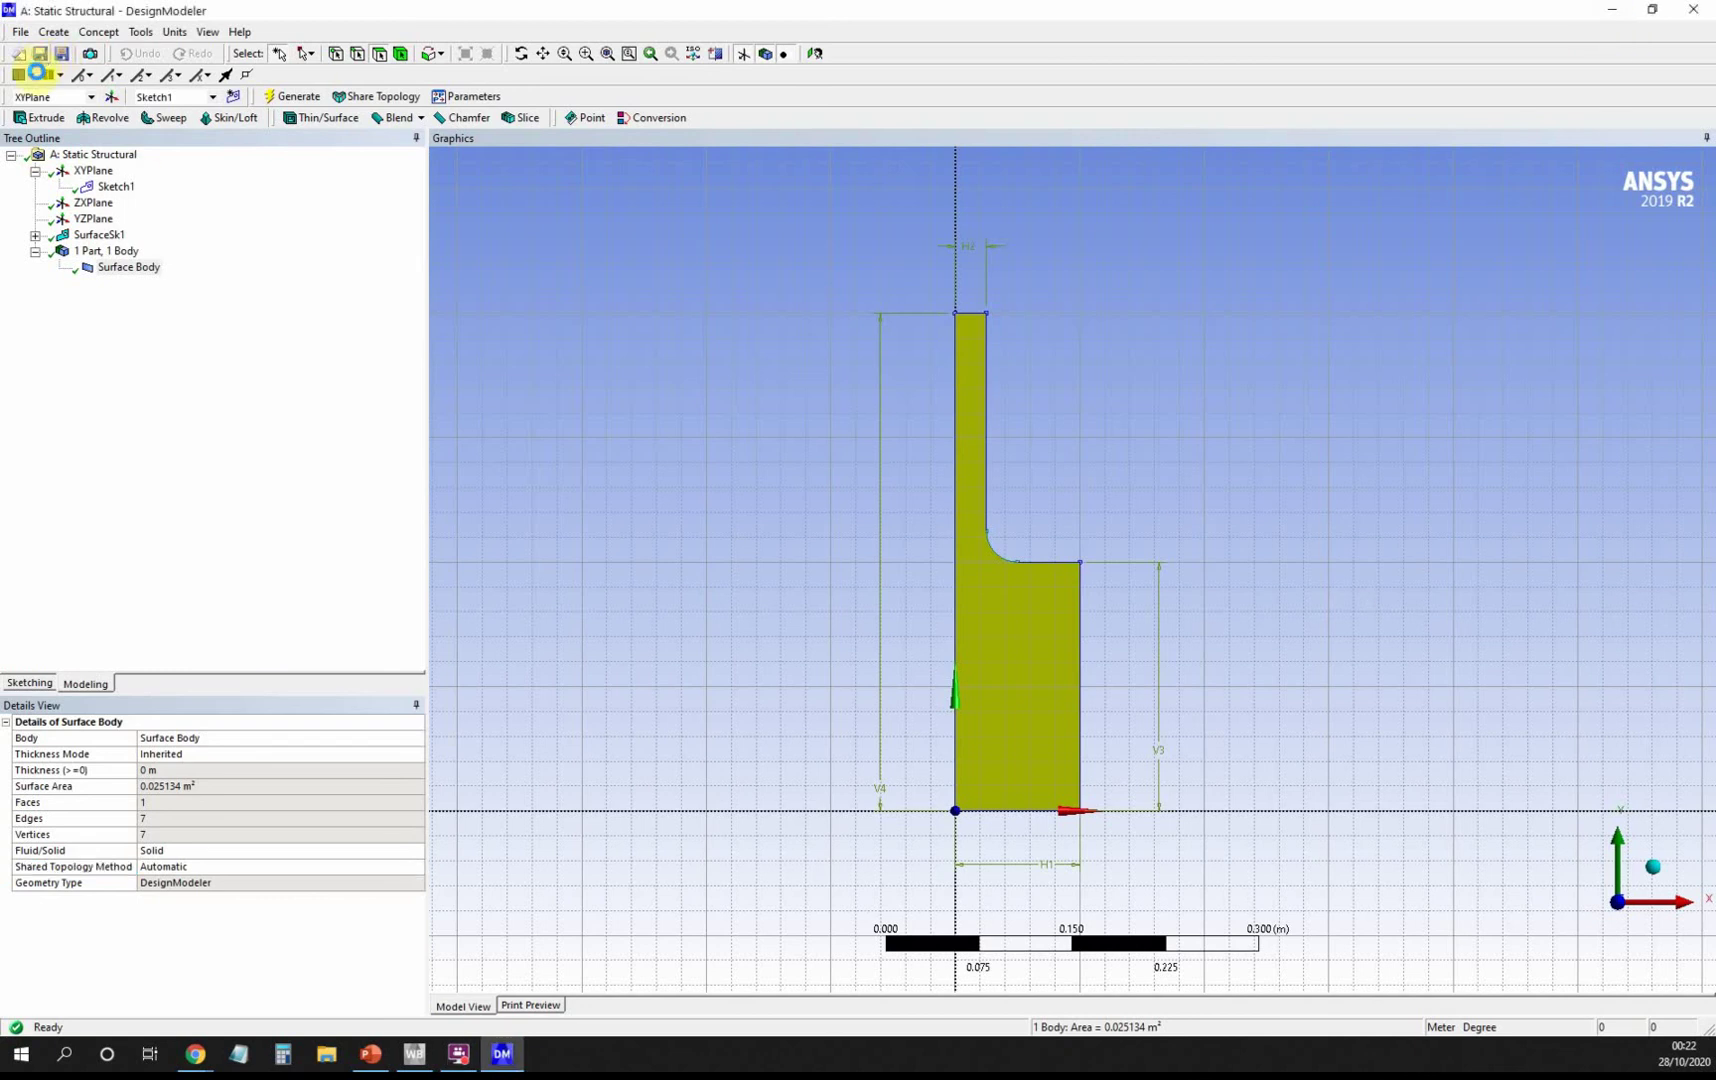
click(1609, 9)
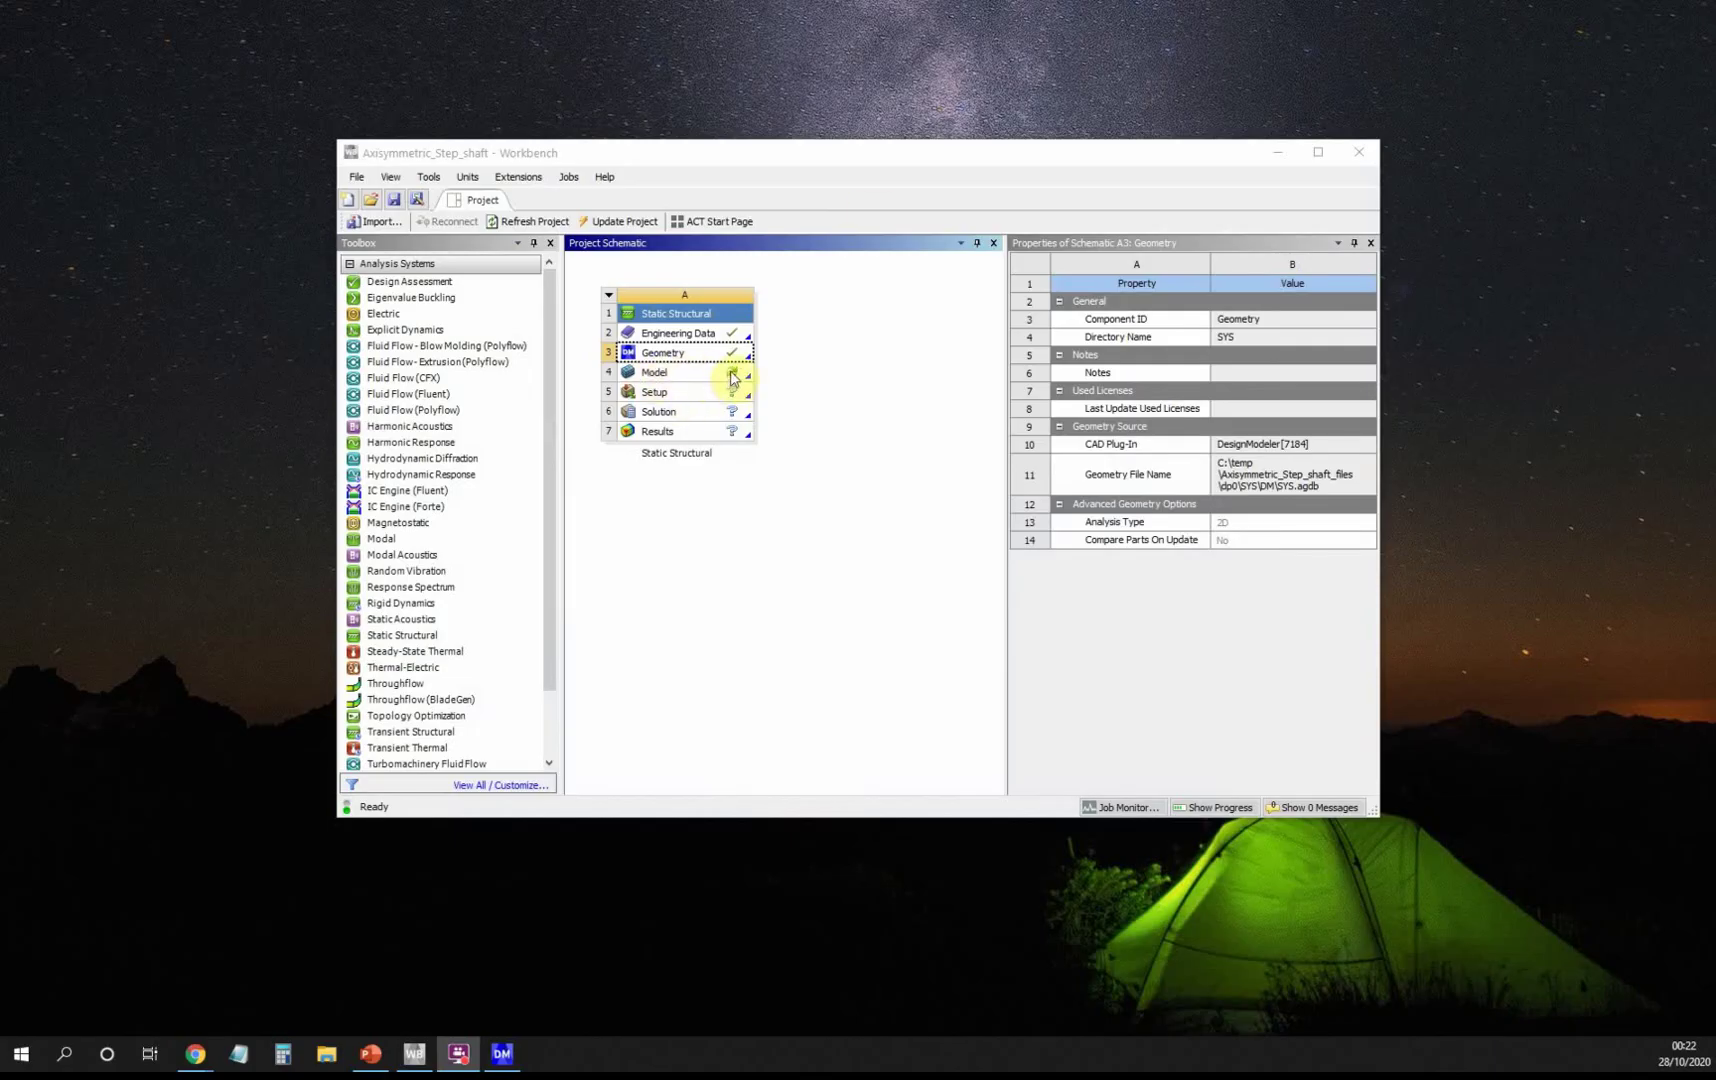
double_click(662, 378)
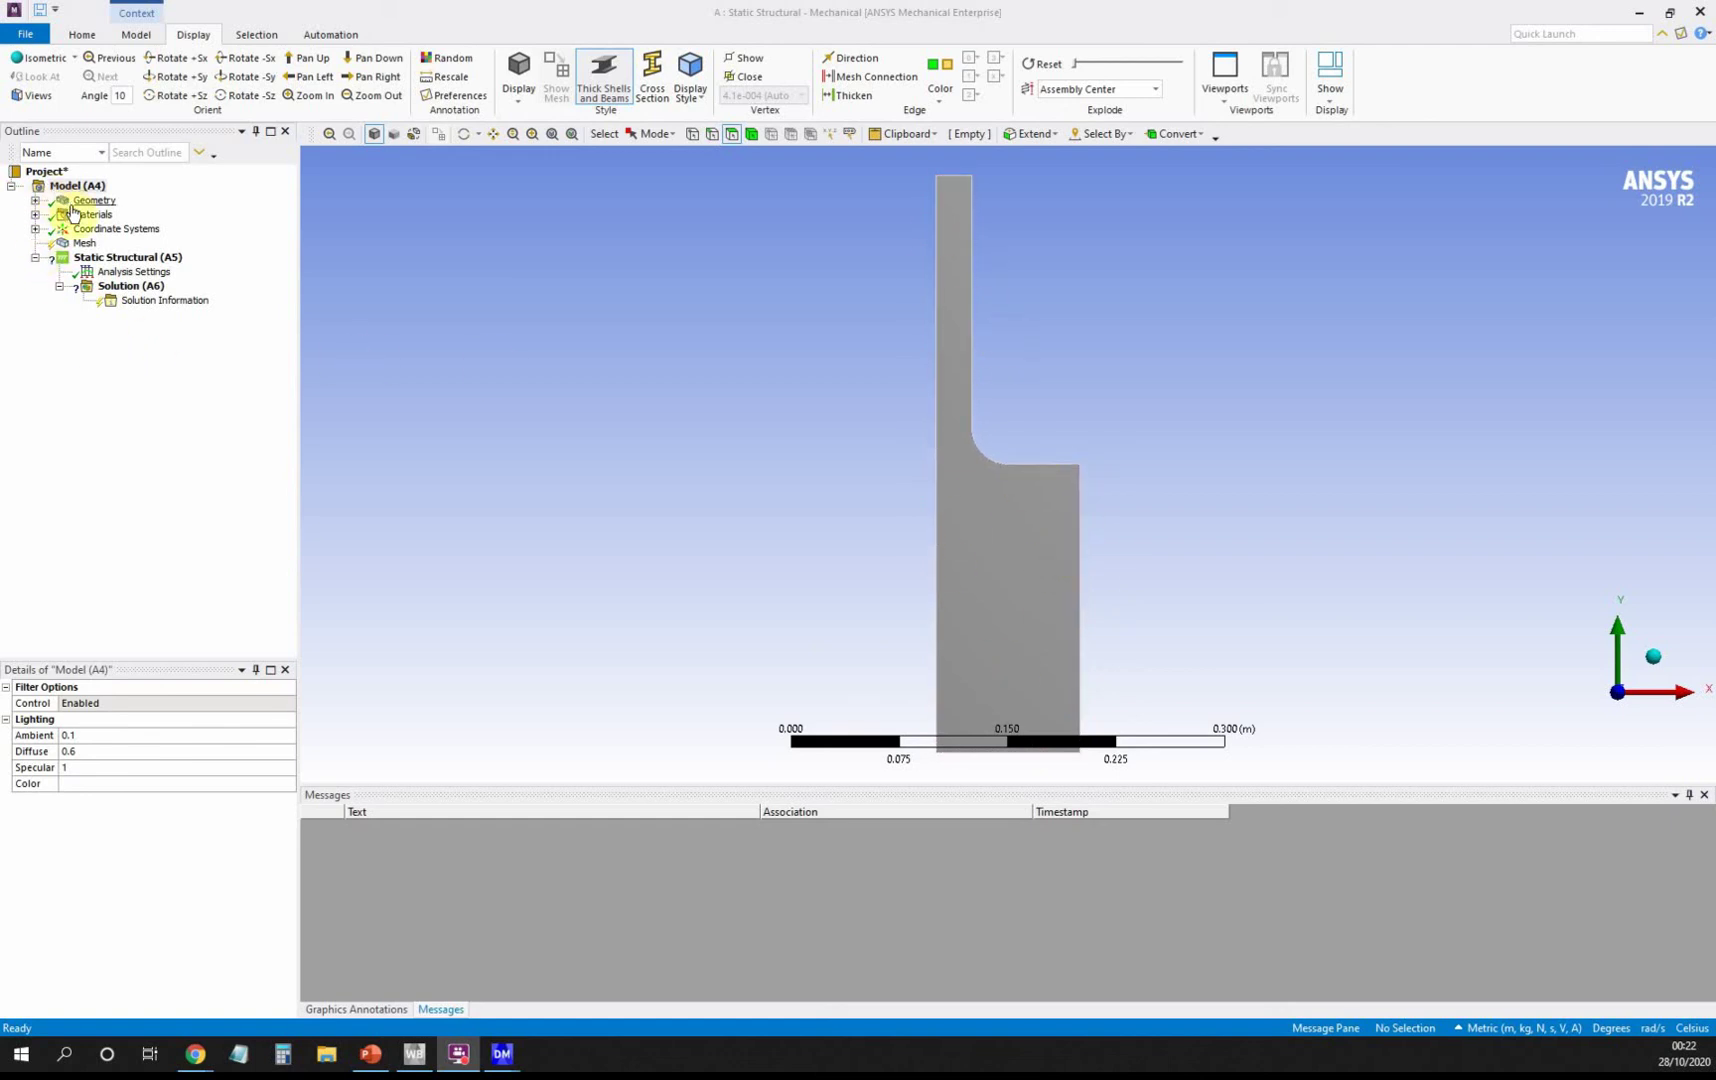
Set the geometry's 2D Behavior to Axisymmetric.
click(35, 200)
click(88, 203)
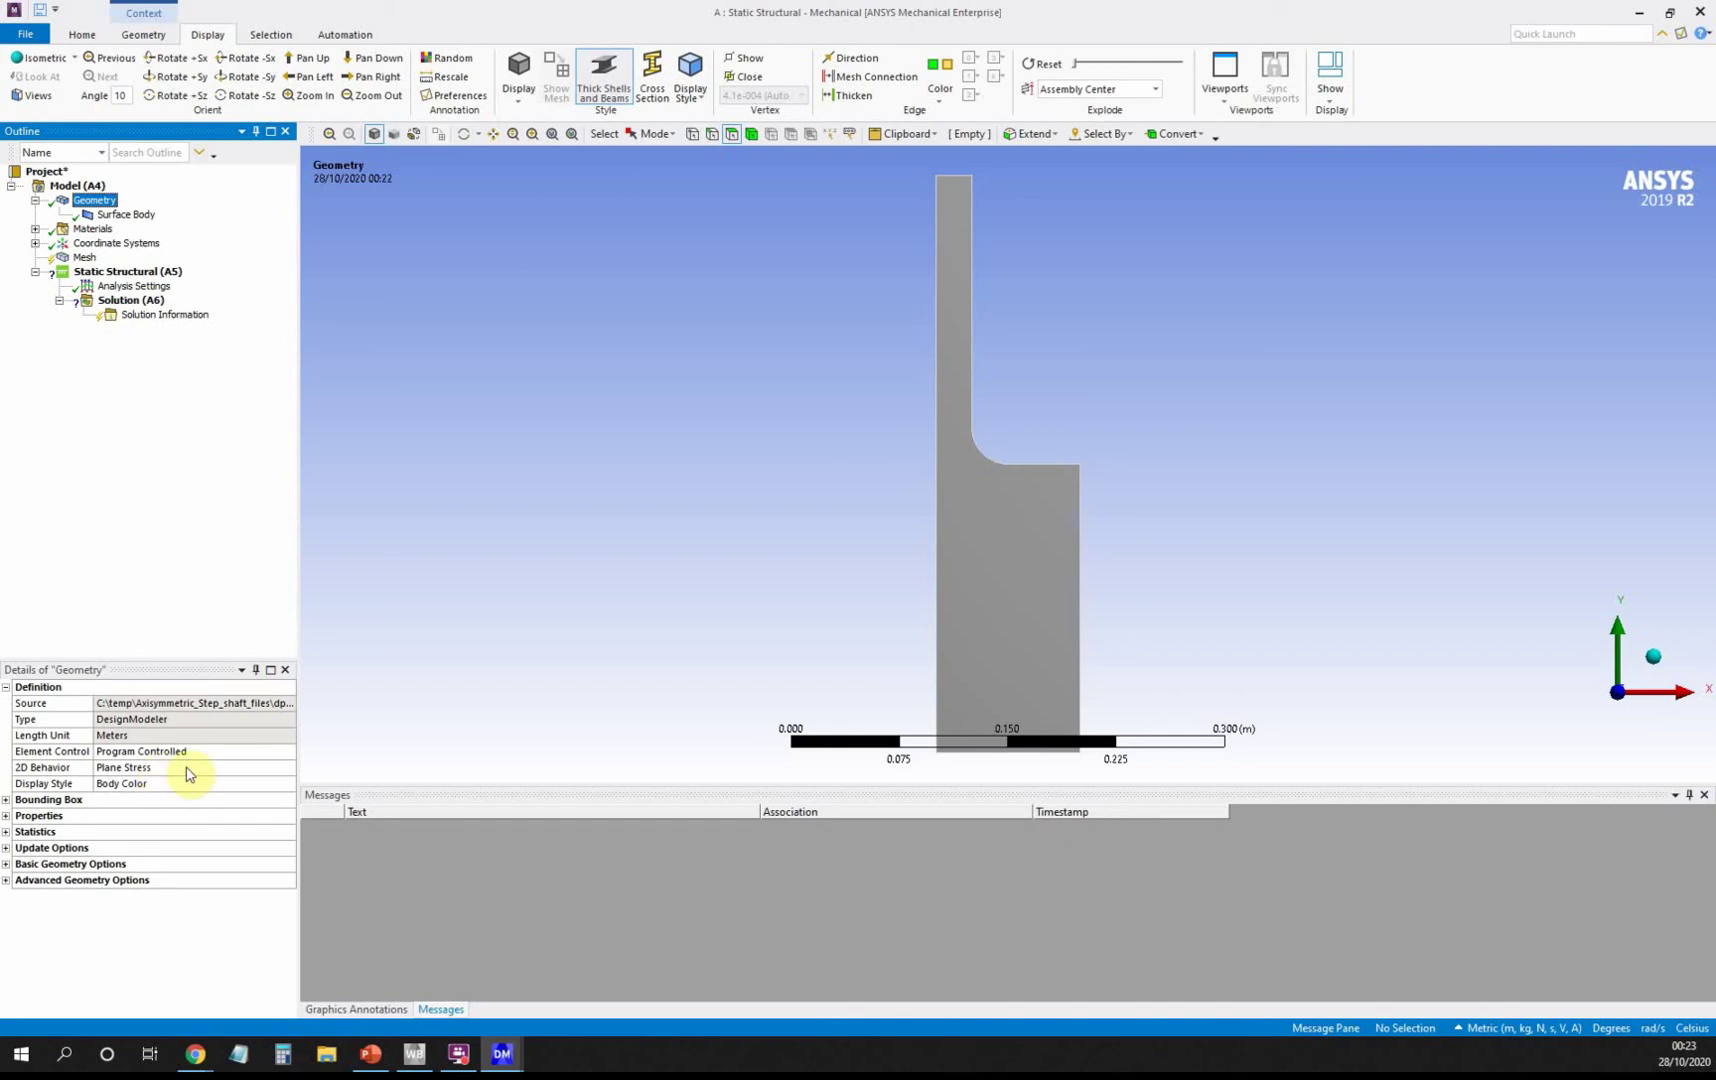
click(249, 769)
click(288, 767)
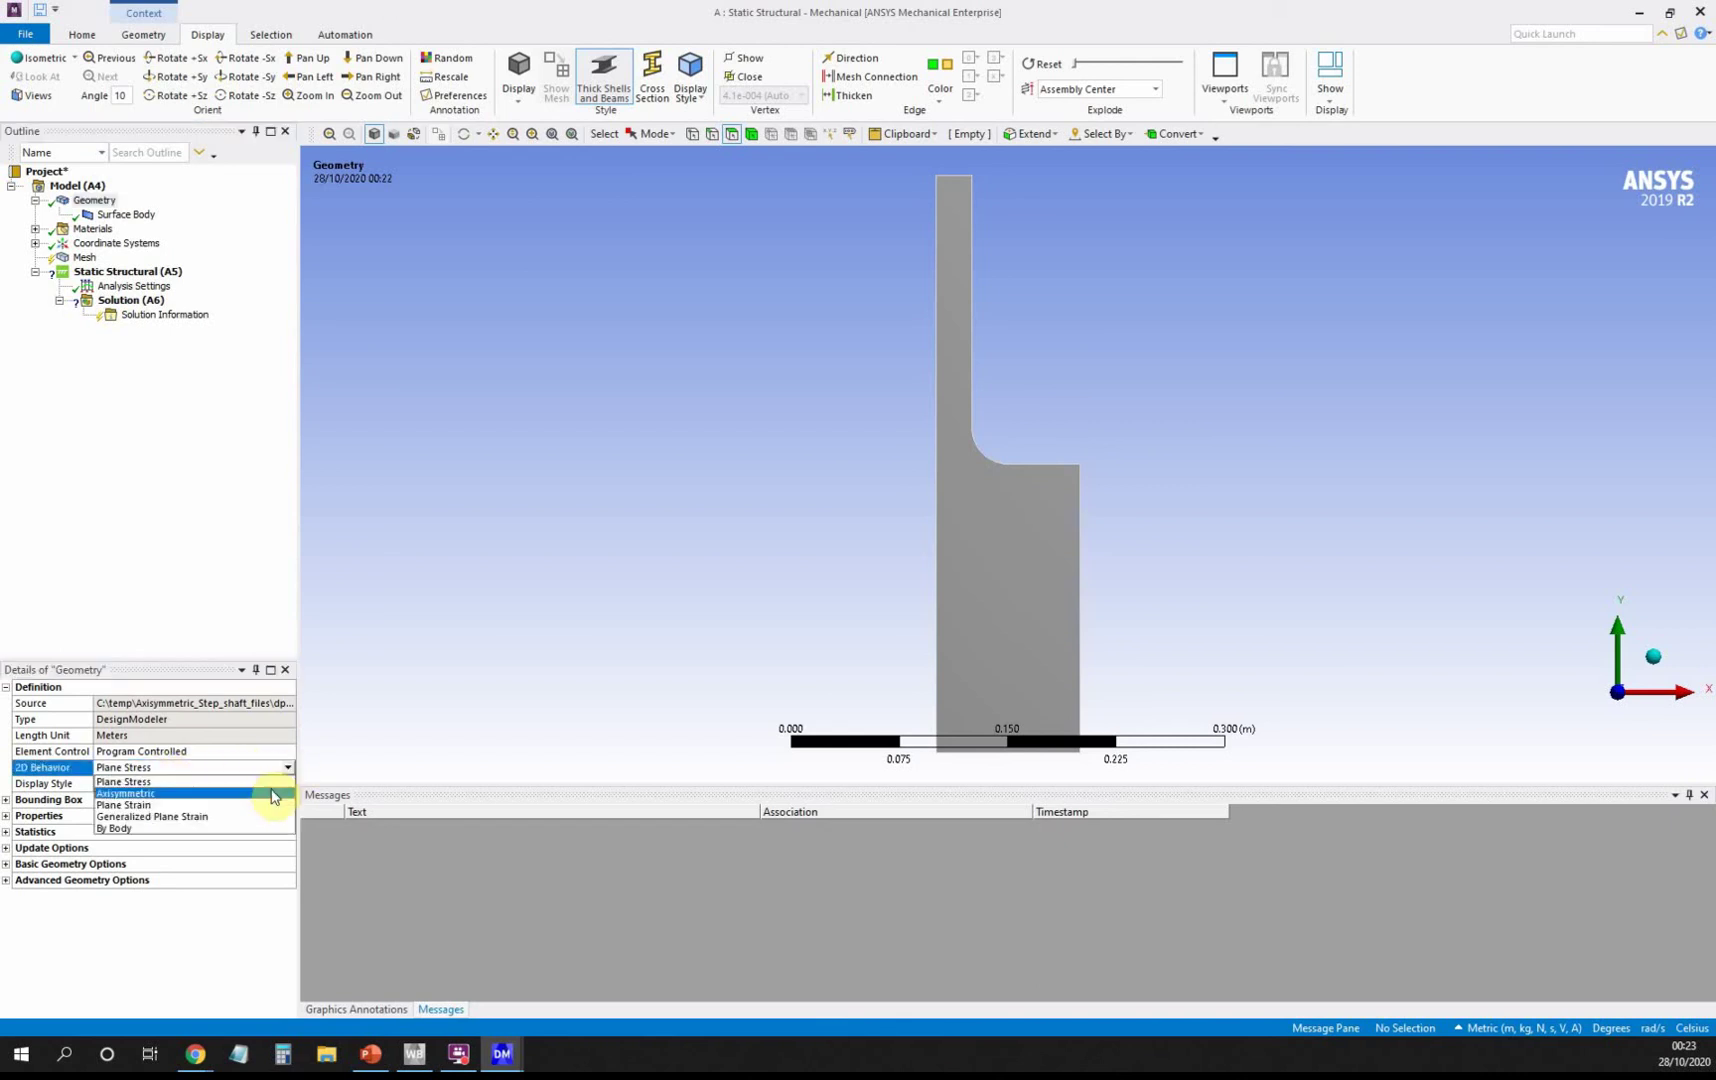
click(273, 794)
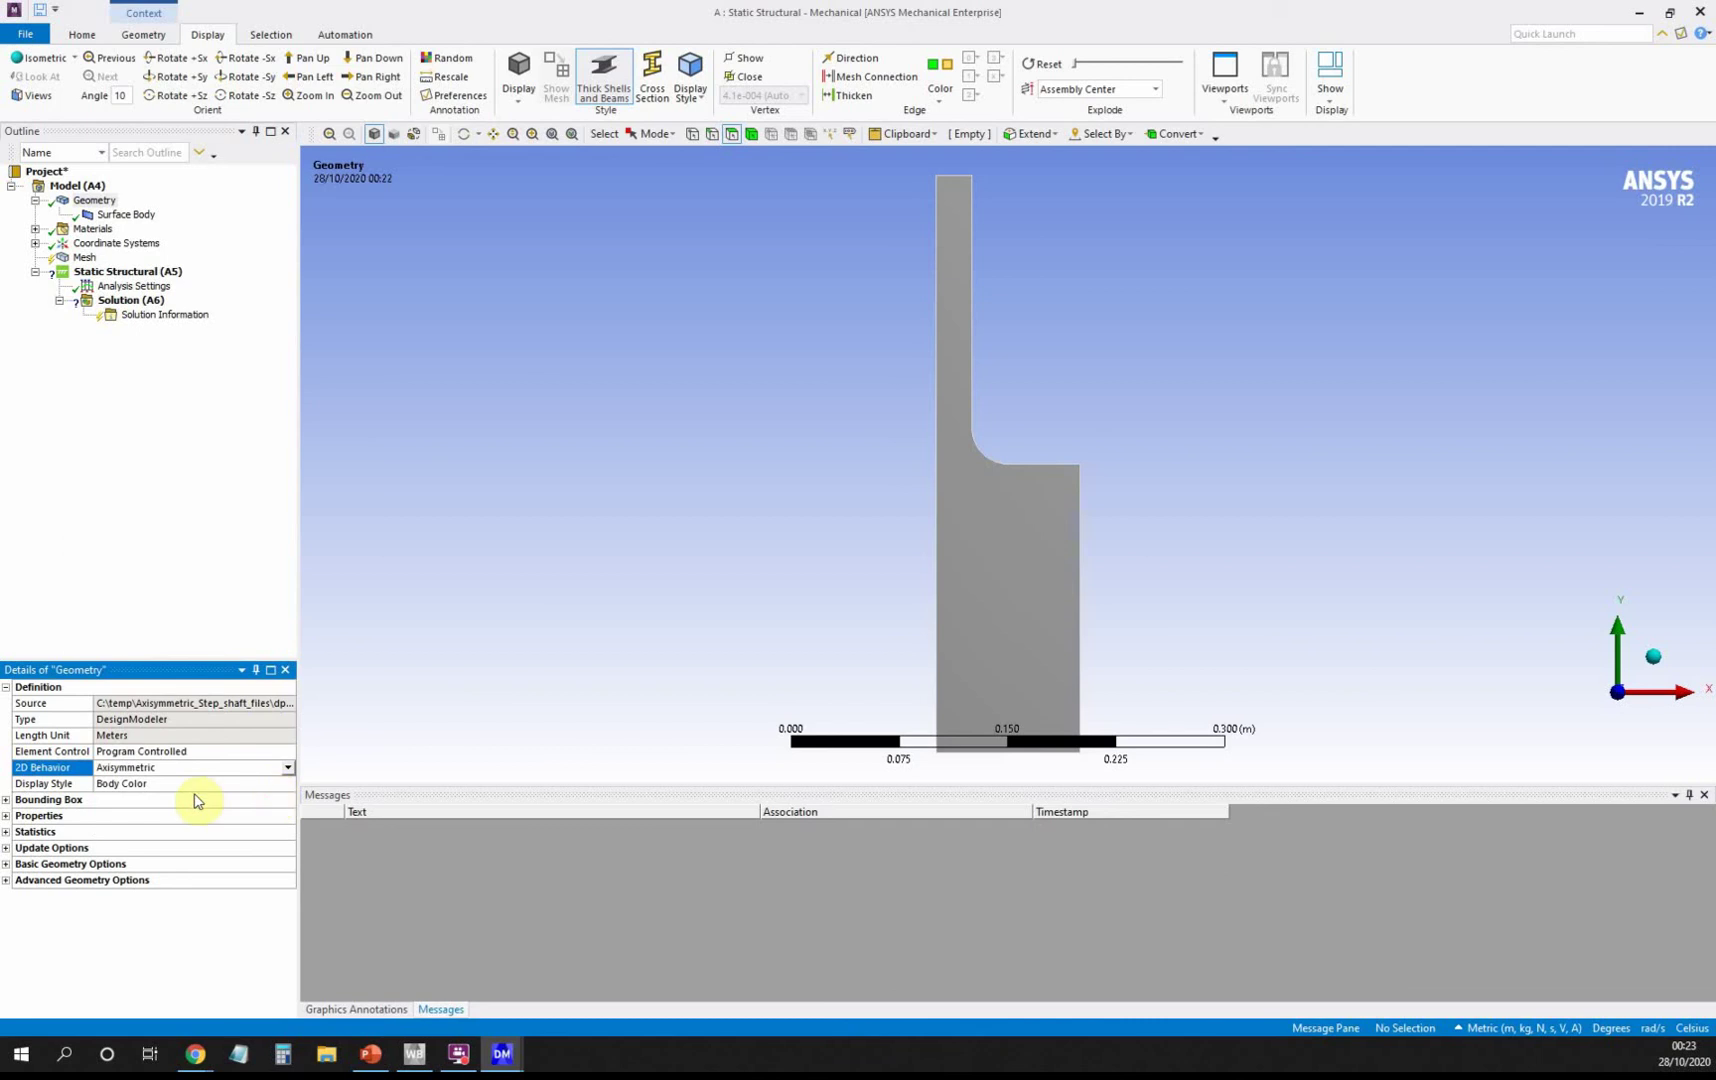
Assign the My Steel material to the surface body.
click(147, 221)
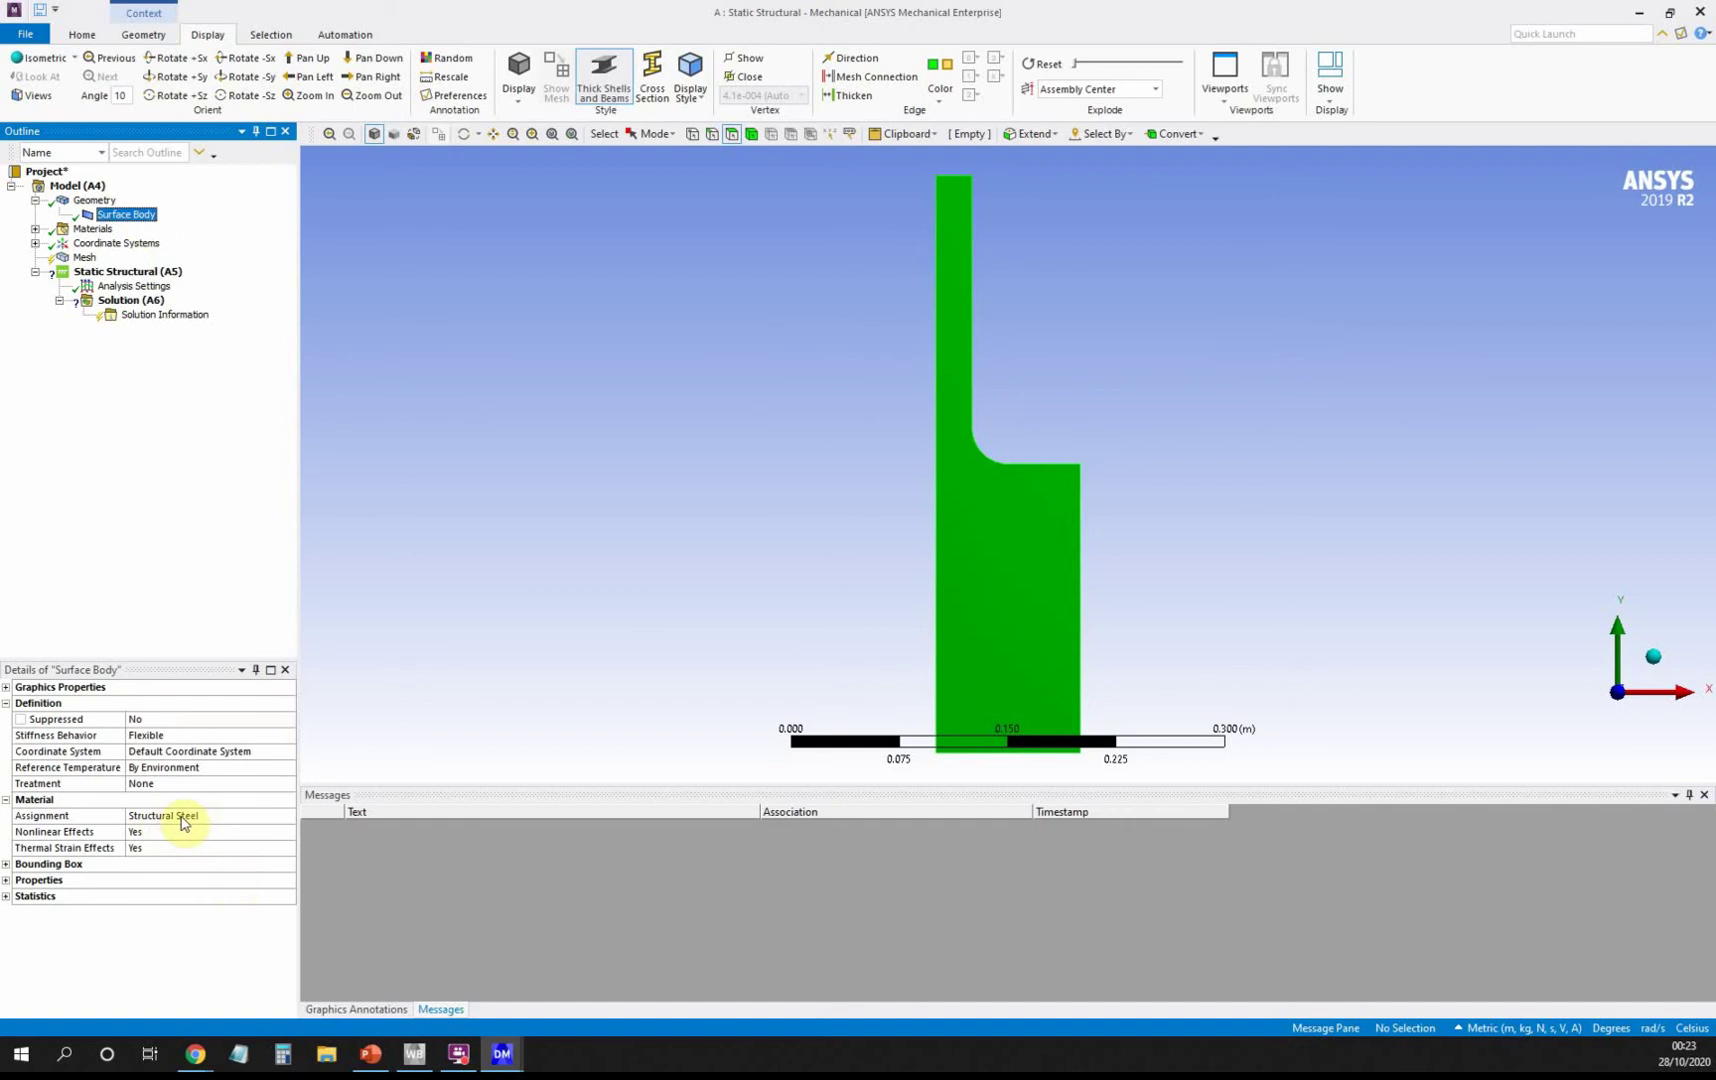
click(249, 820)
click(288, 820)
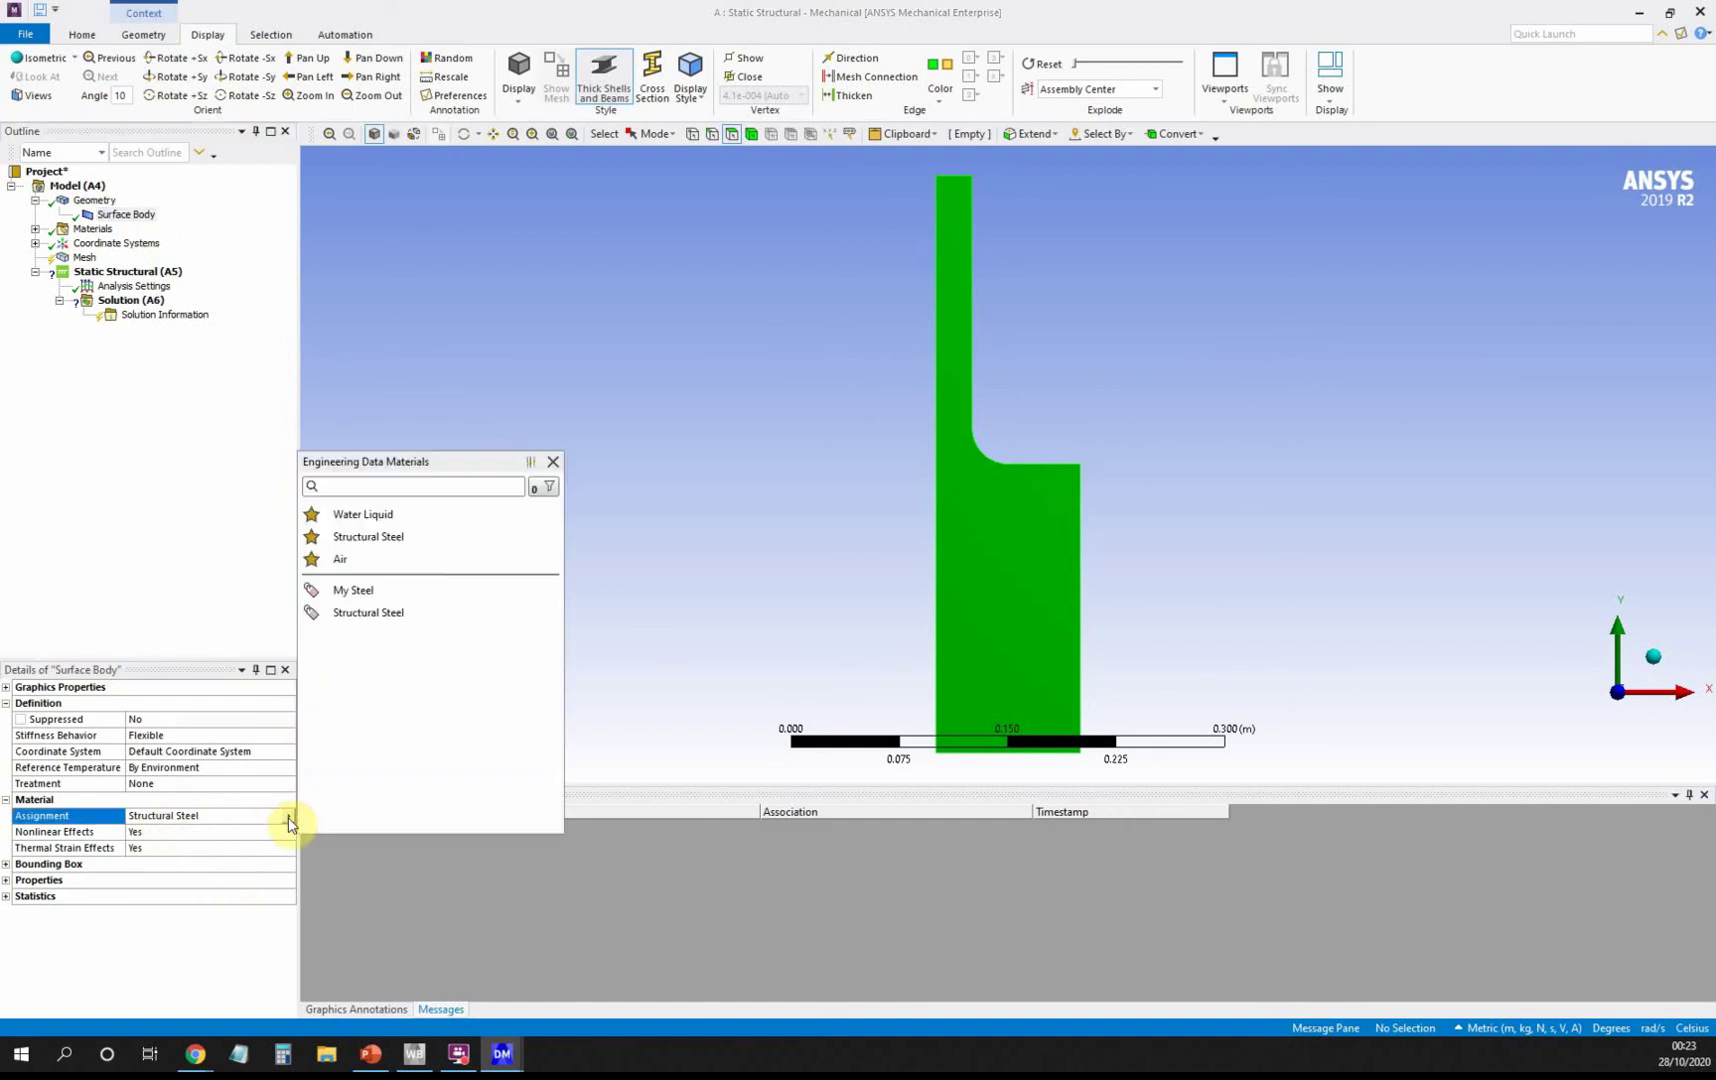
click(358, 594)
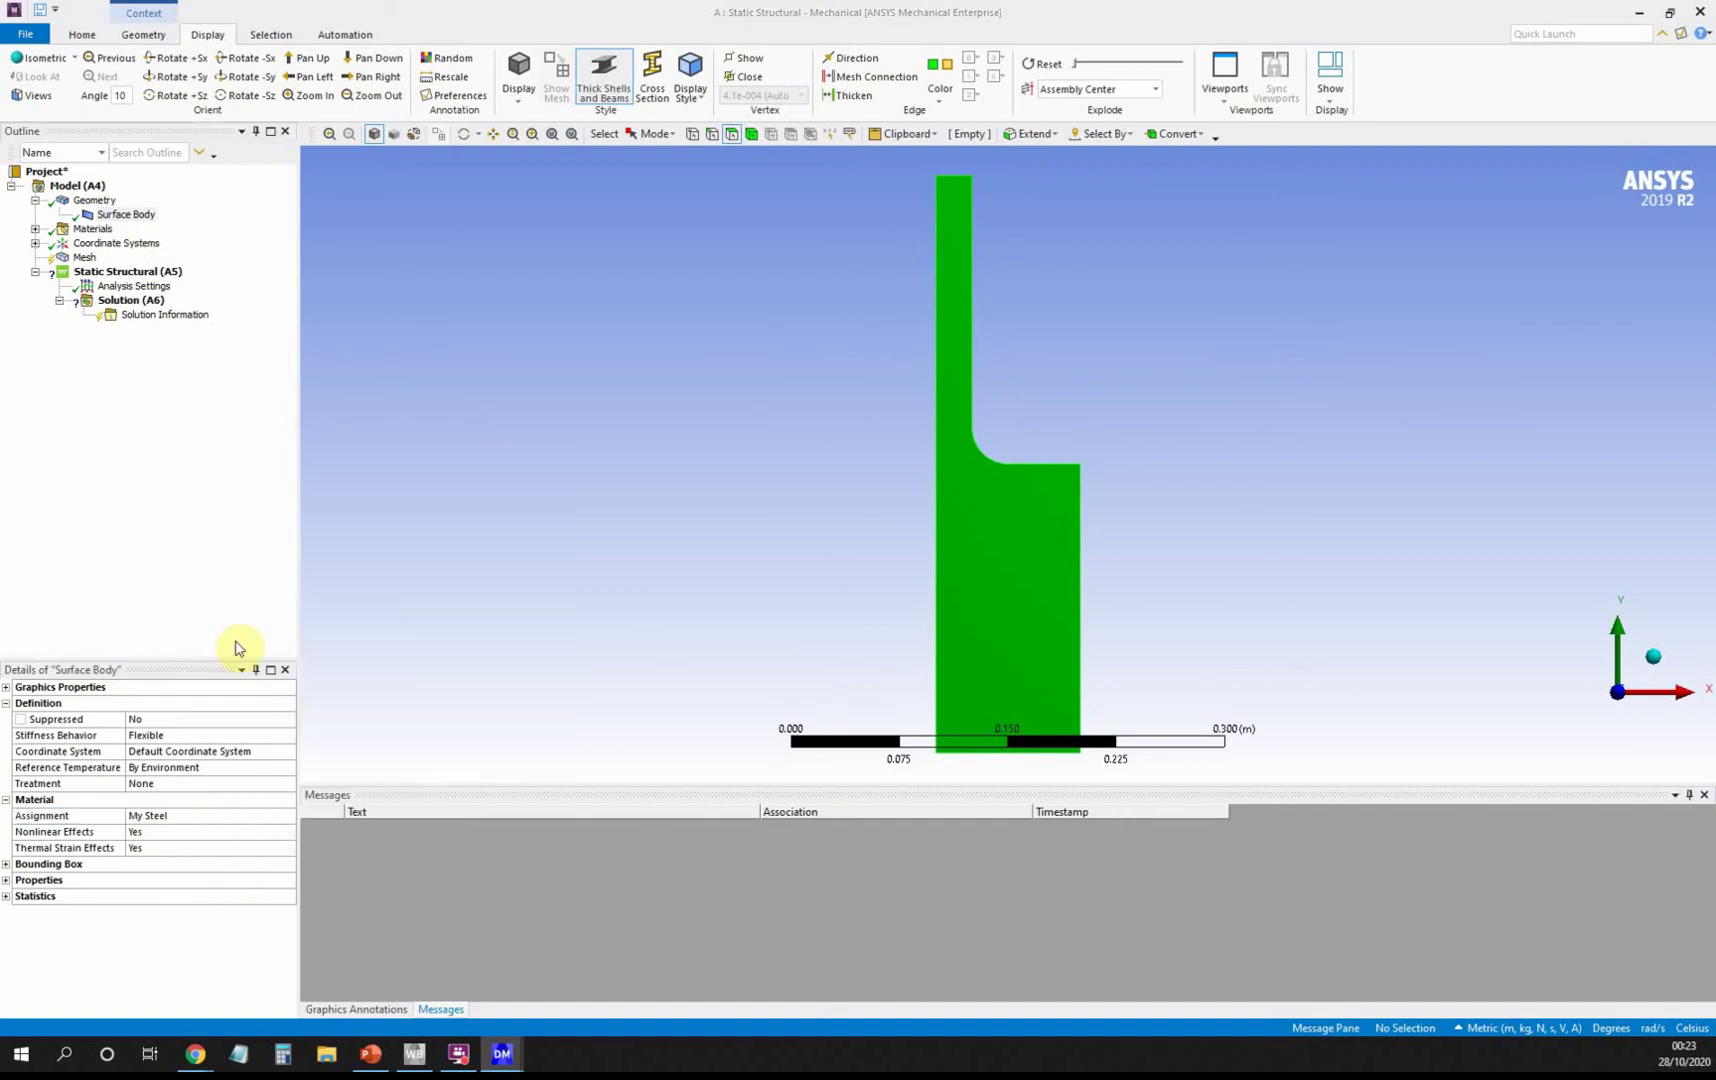
click(37, 205)
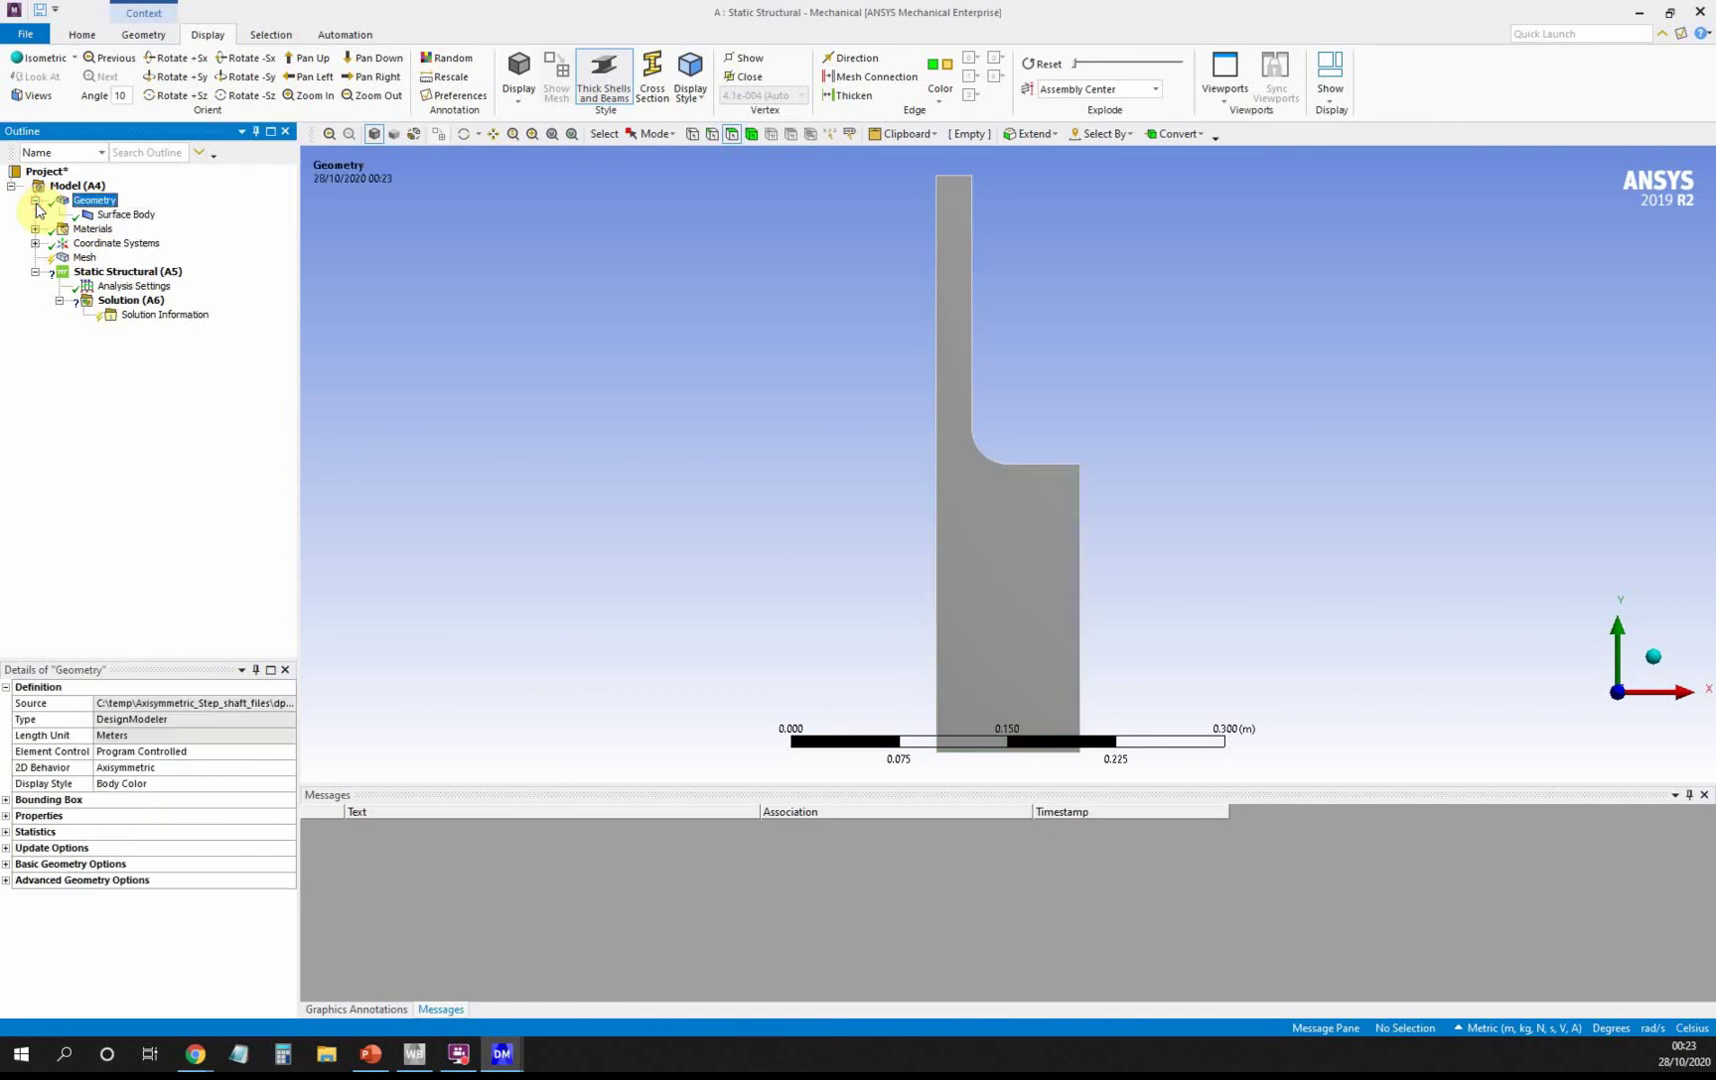
Generate the mesh of the shaft profile with the default settings.
click(85, 258)
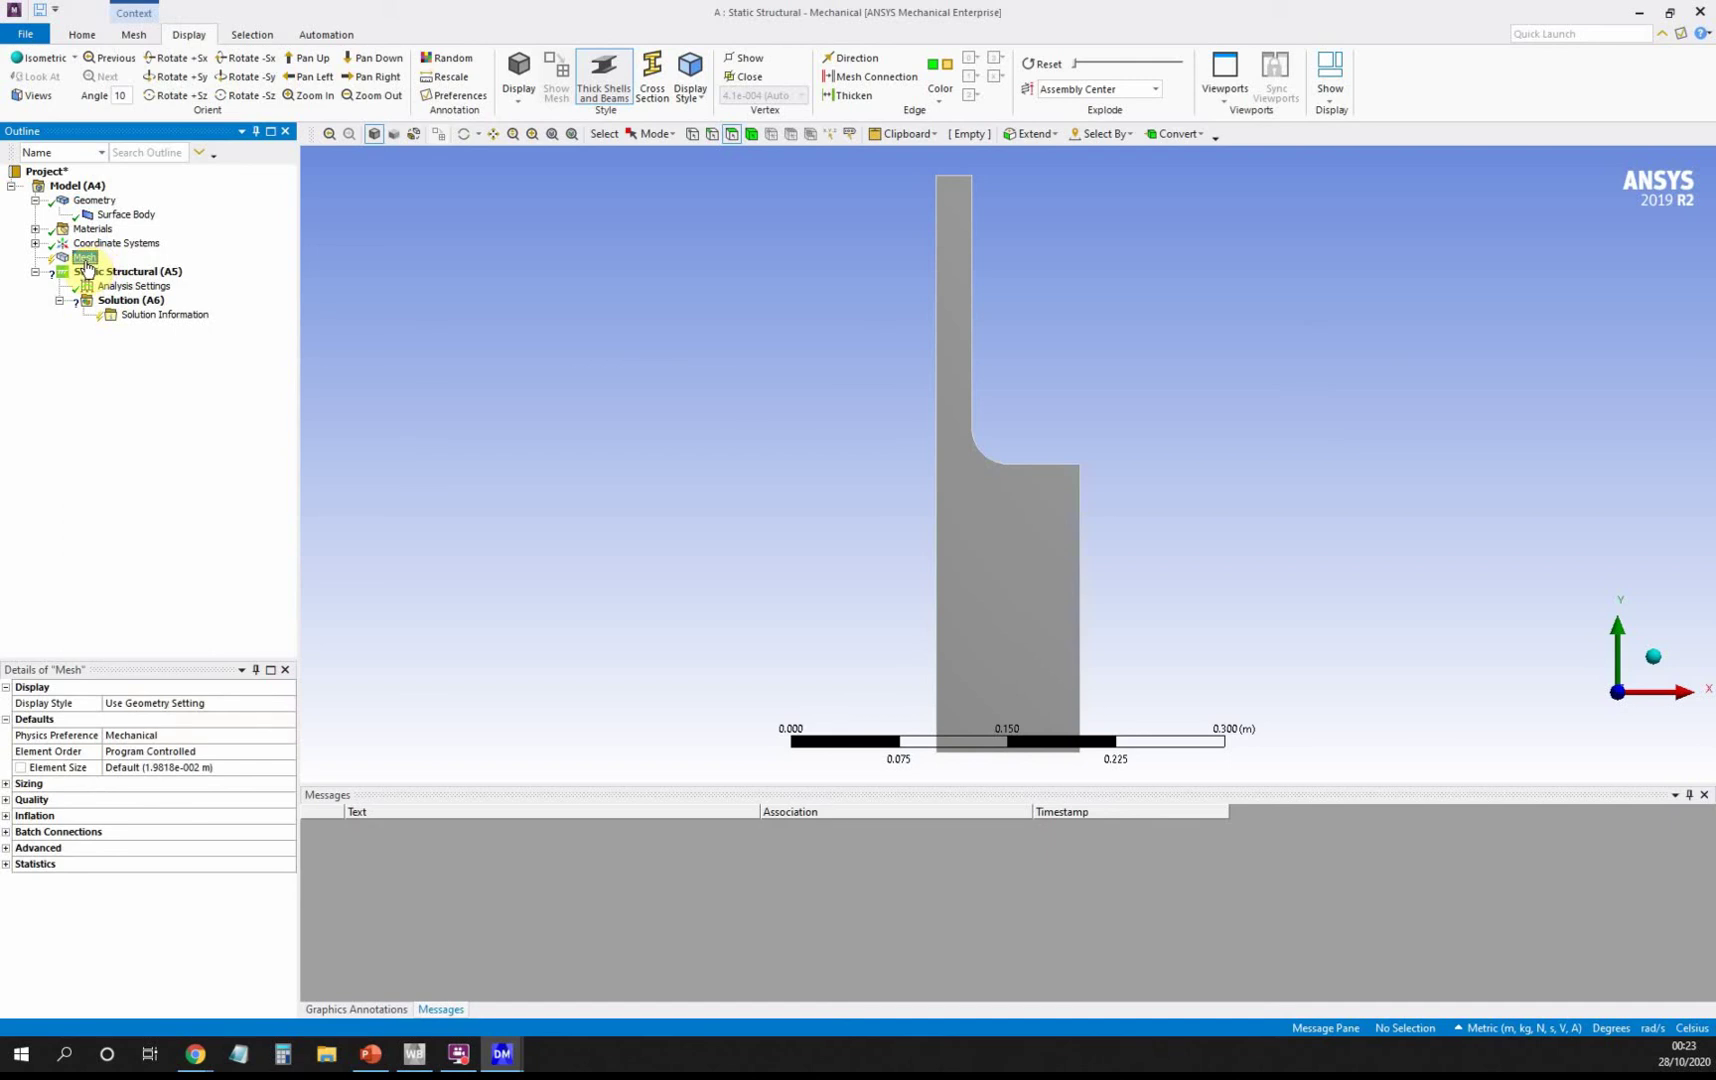
right_click(87, 266)
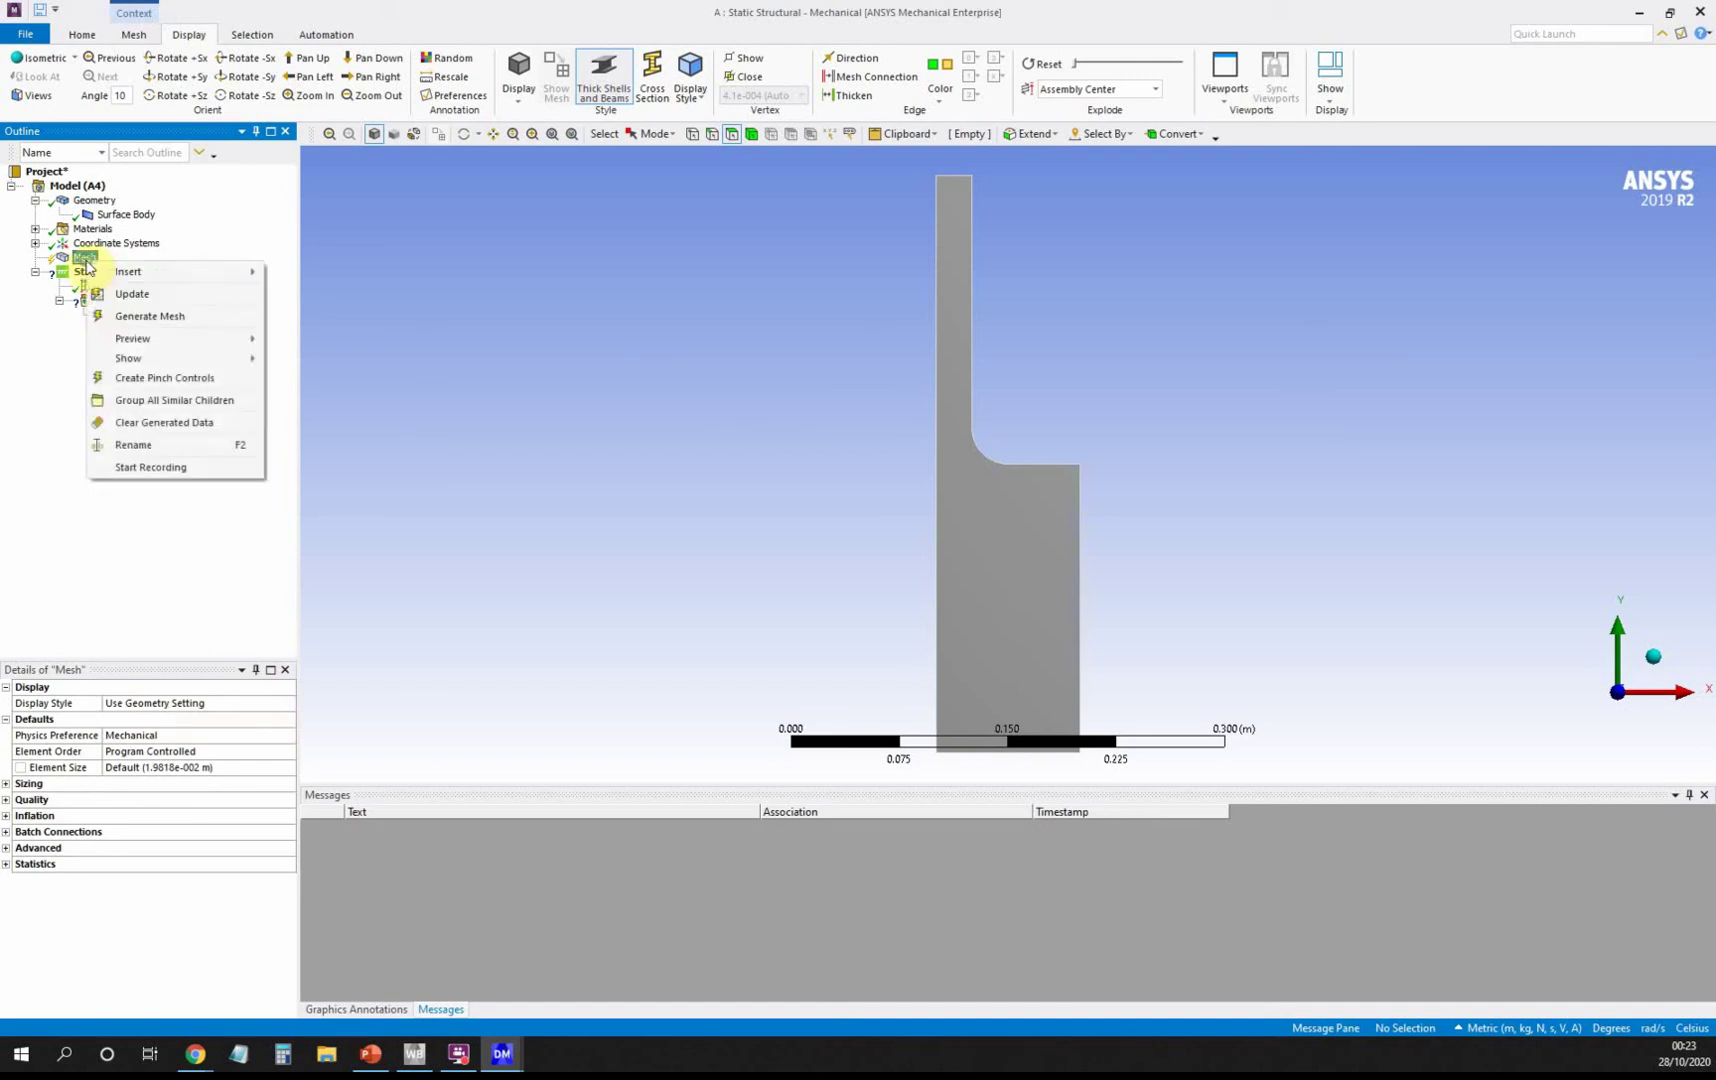
click(108, 315)
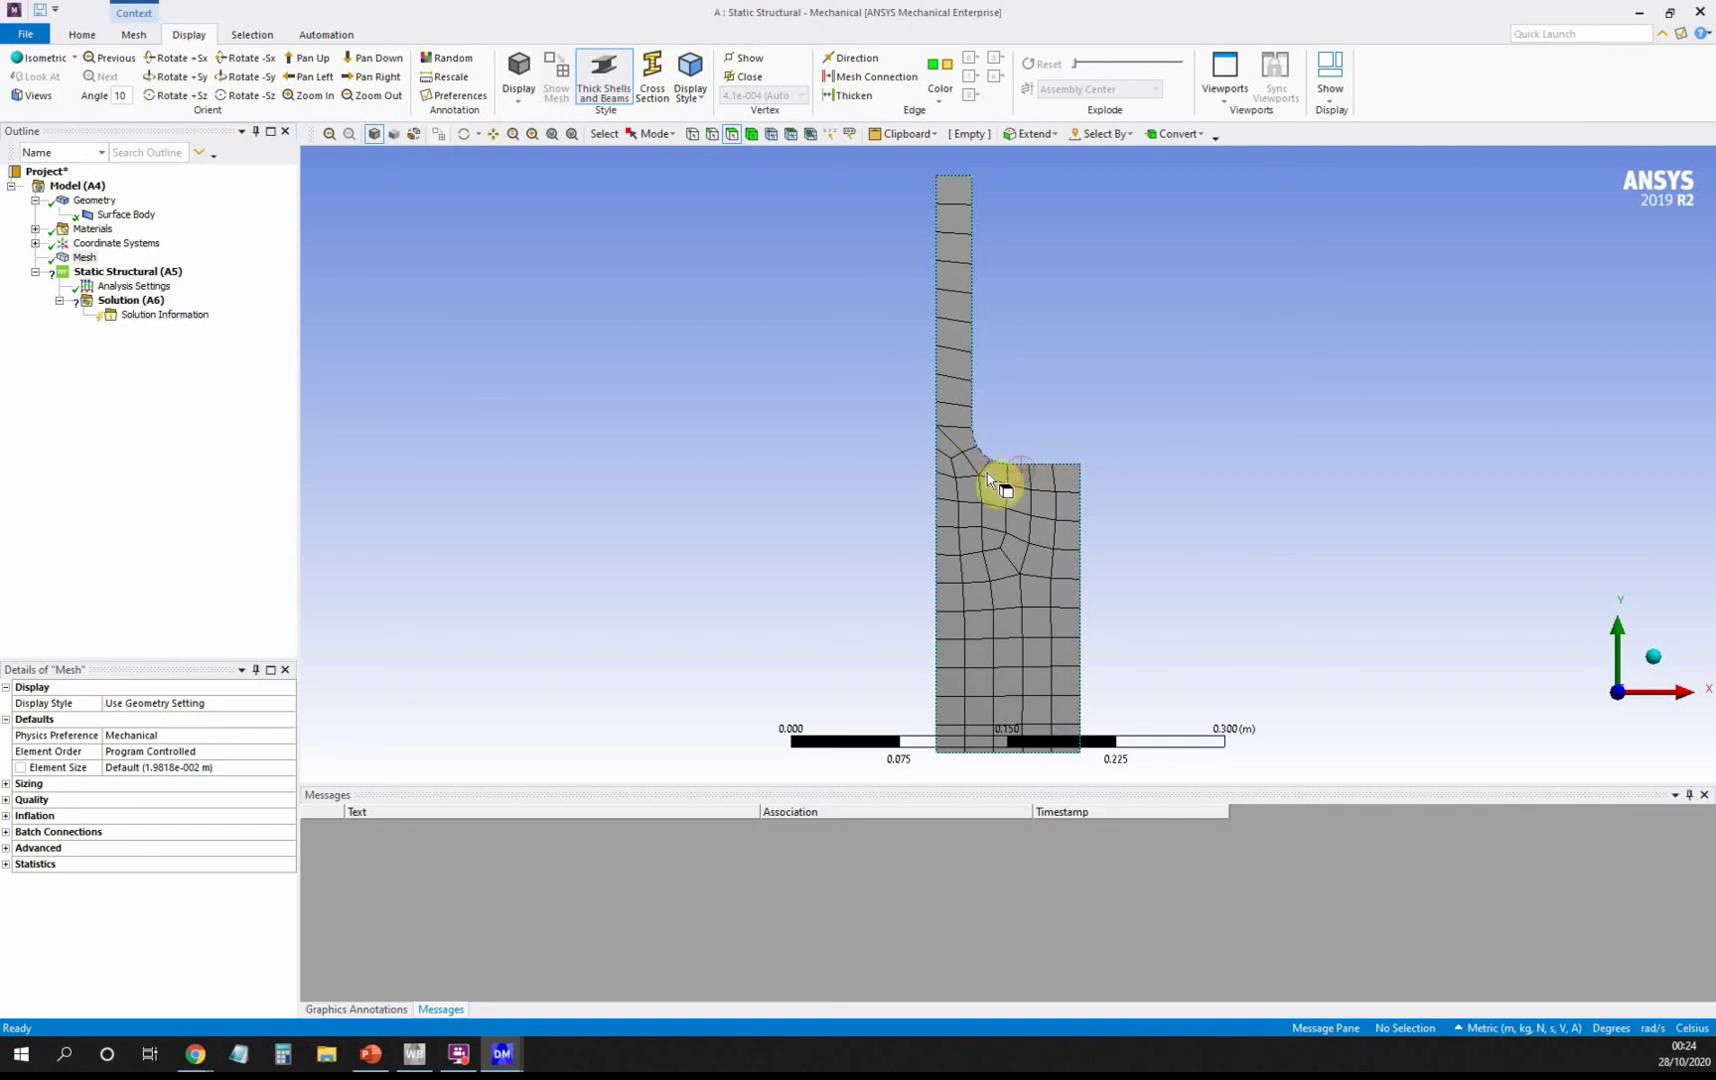
click(414, 572)
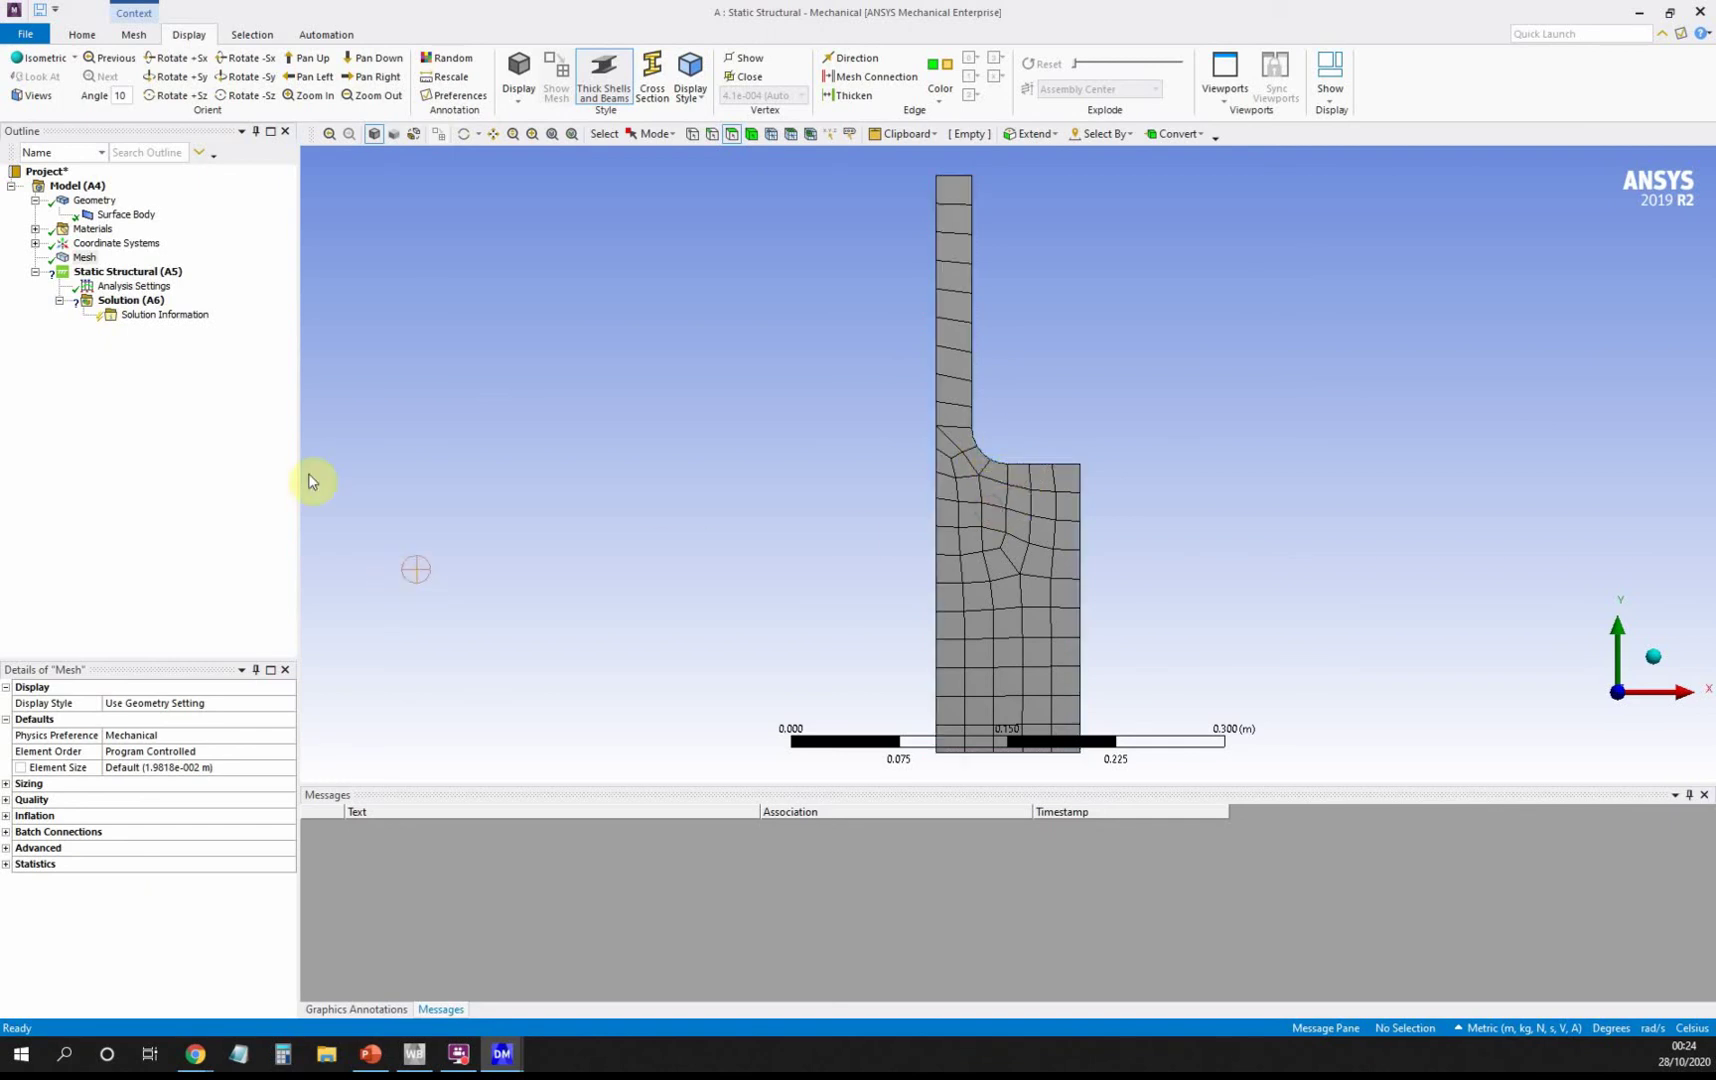
Set the mesh element size to 1e-2 m and regenerate the shaft mesh.
click(85, 258)
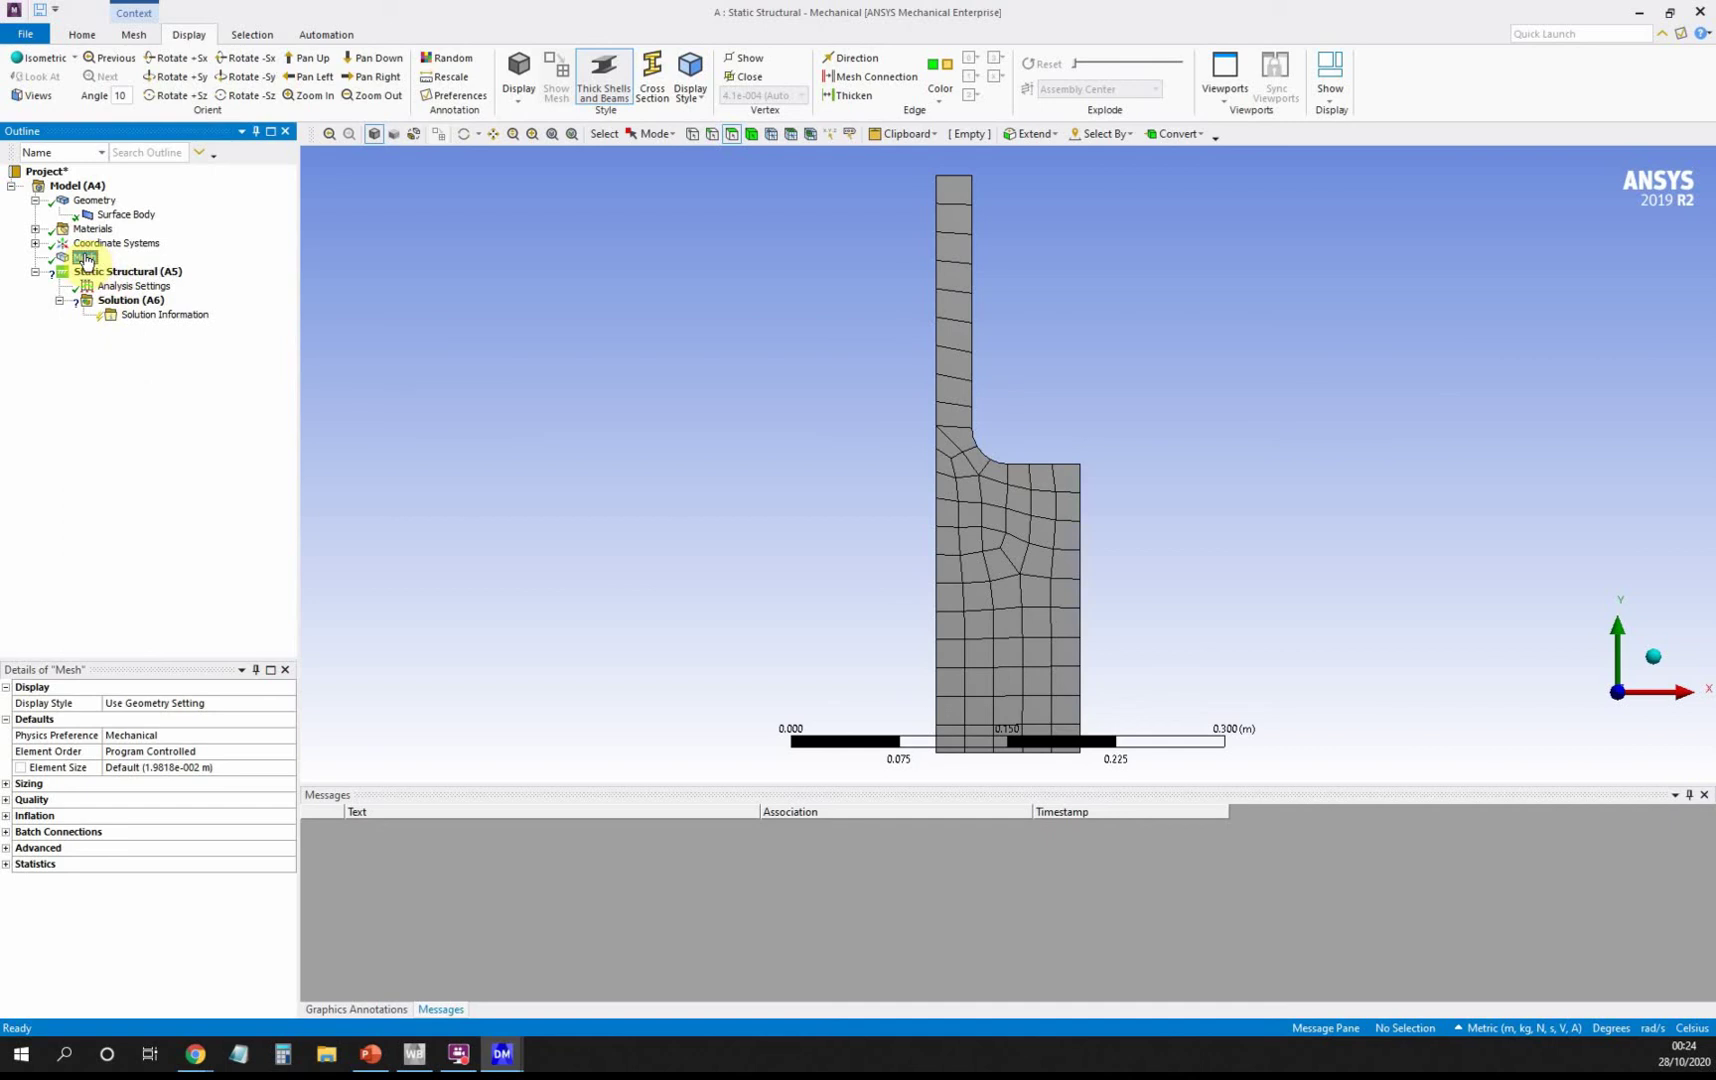
click(8, 787)
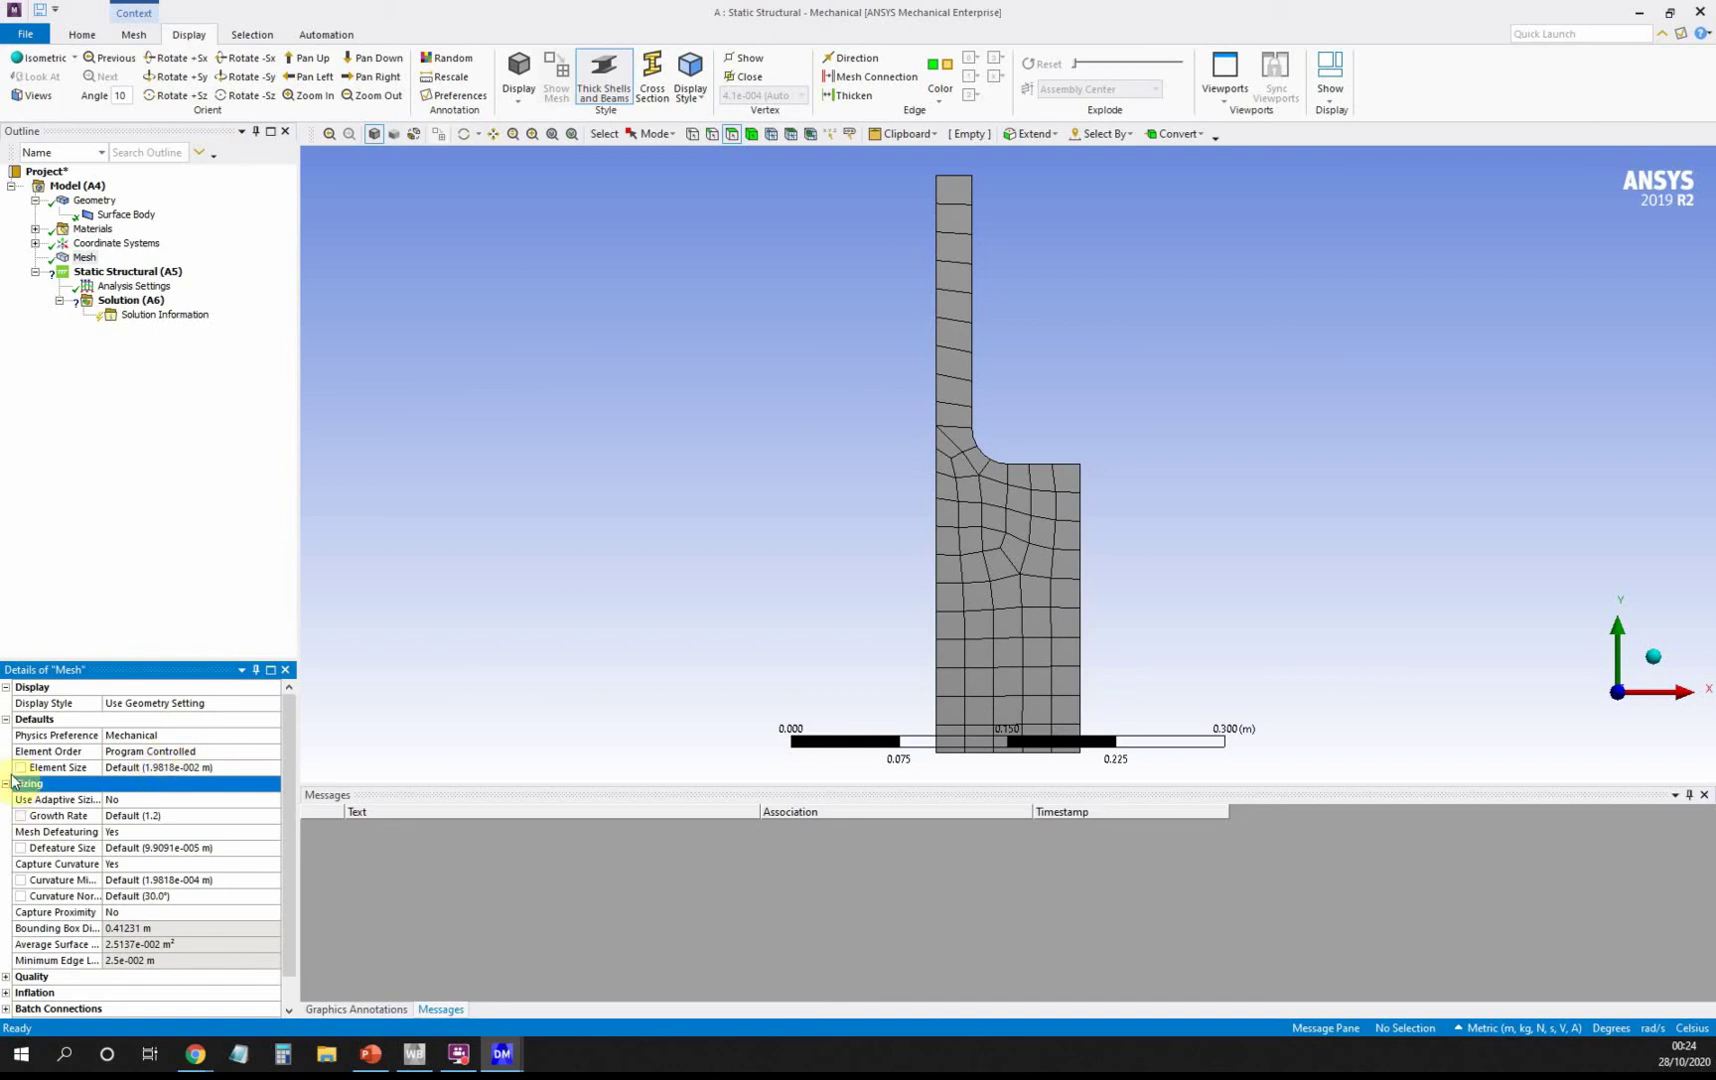
click(7, 783)
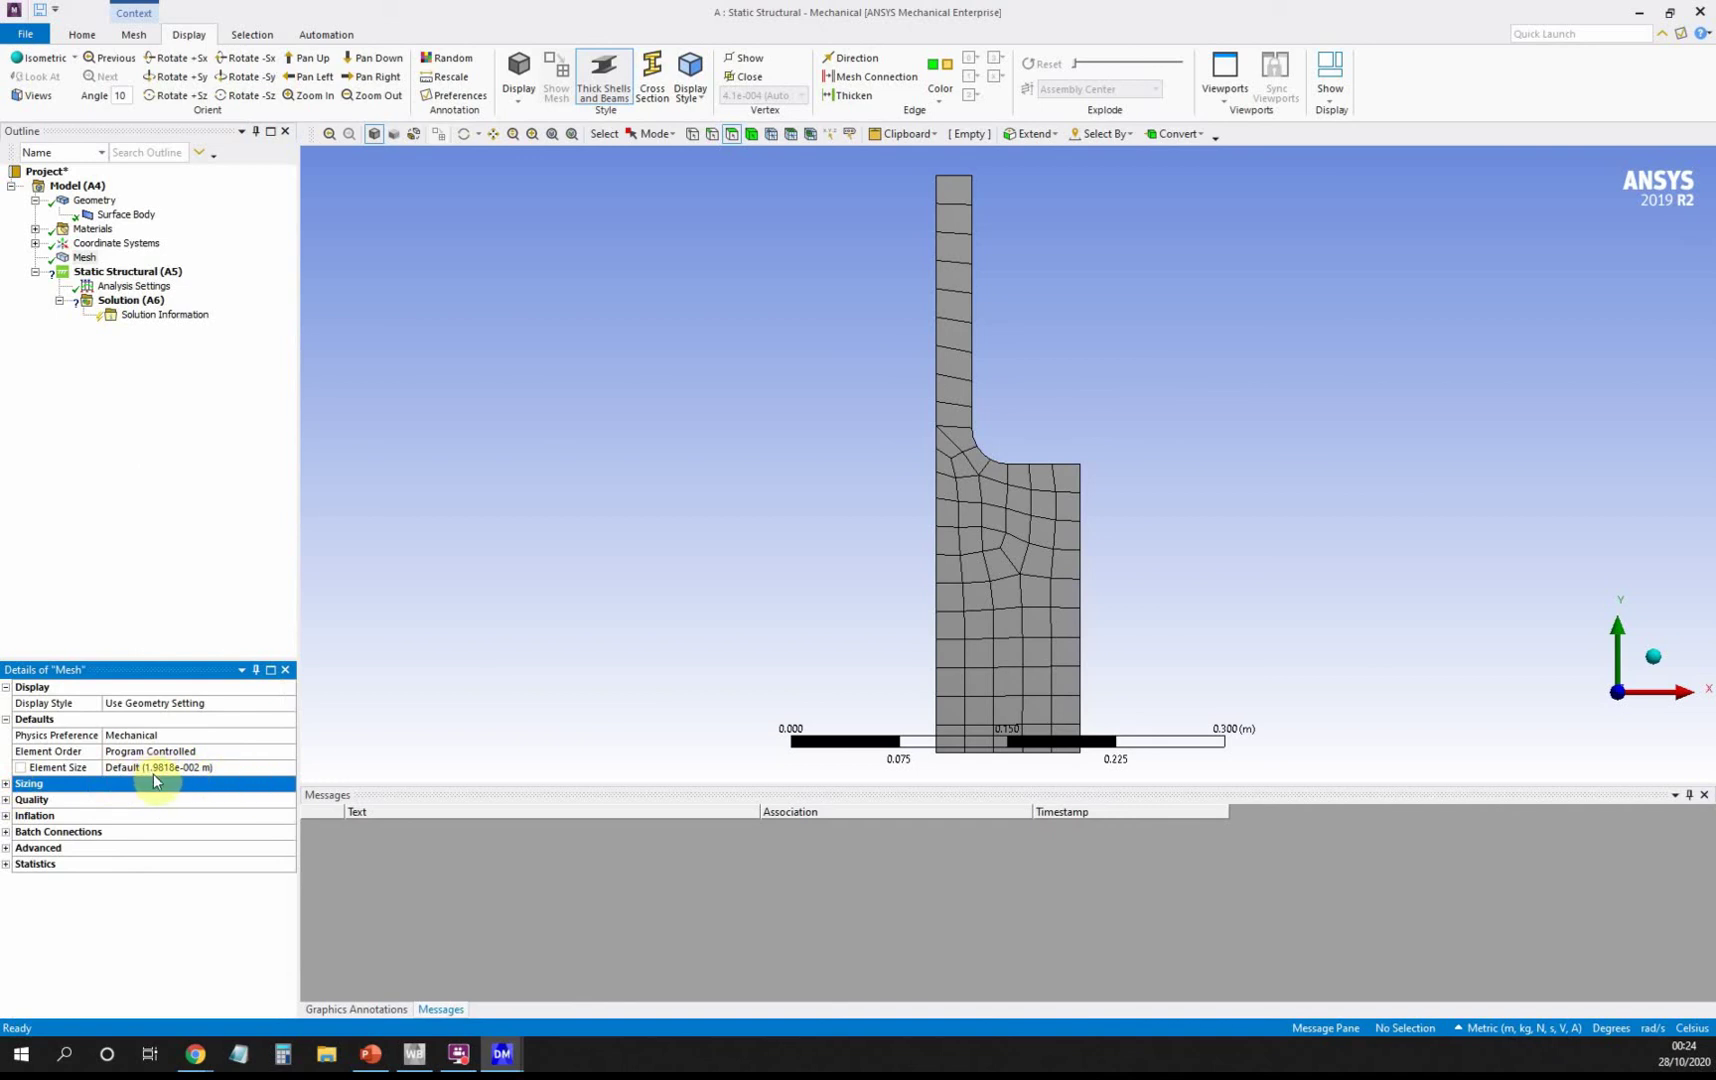
click(241, 767)
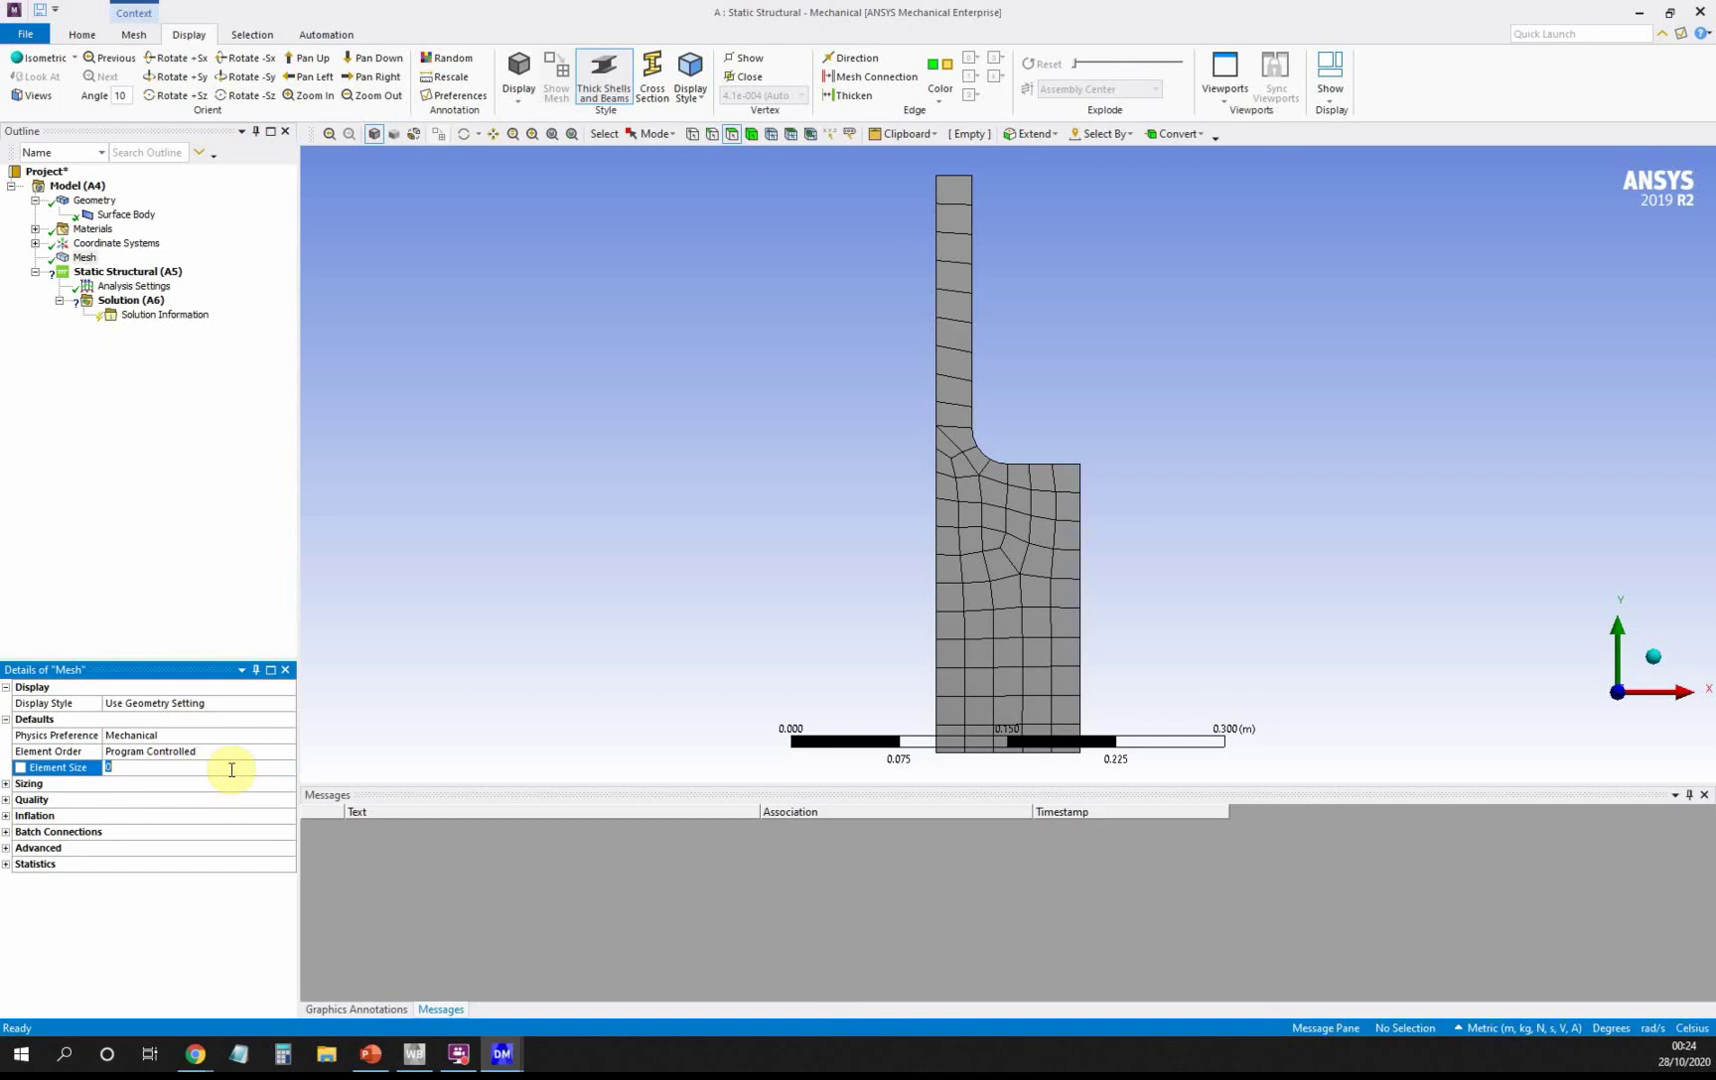
text(1.e-002 m)
key(Return)
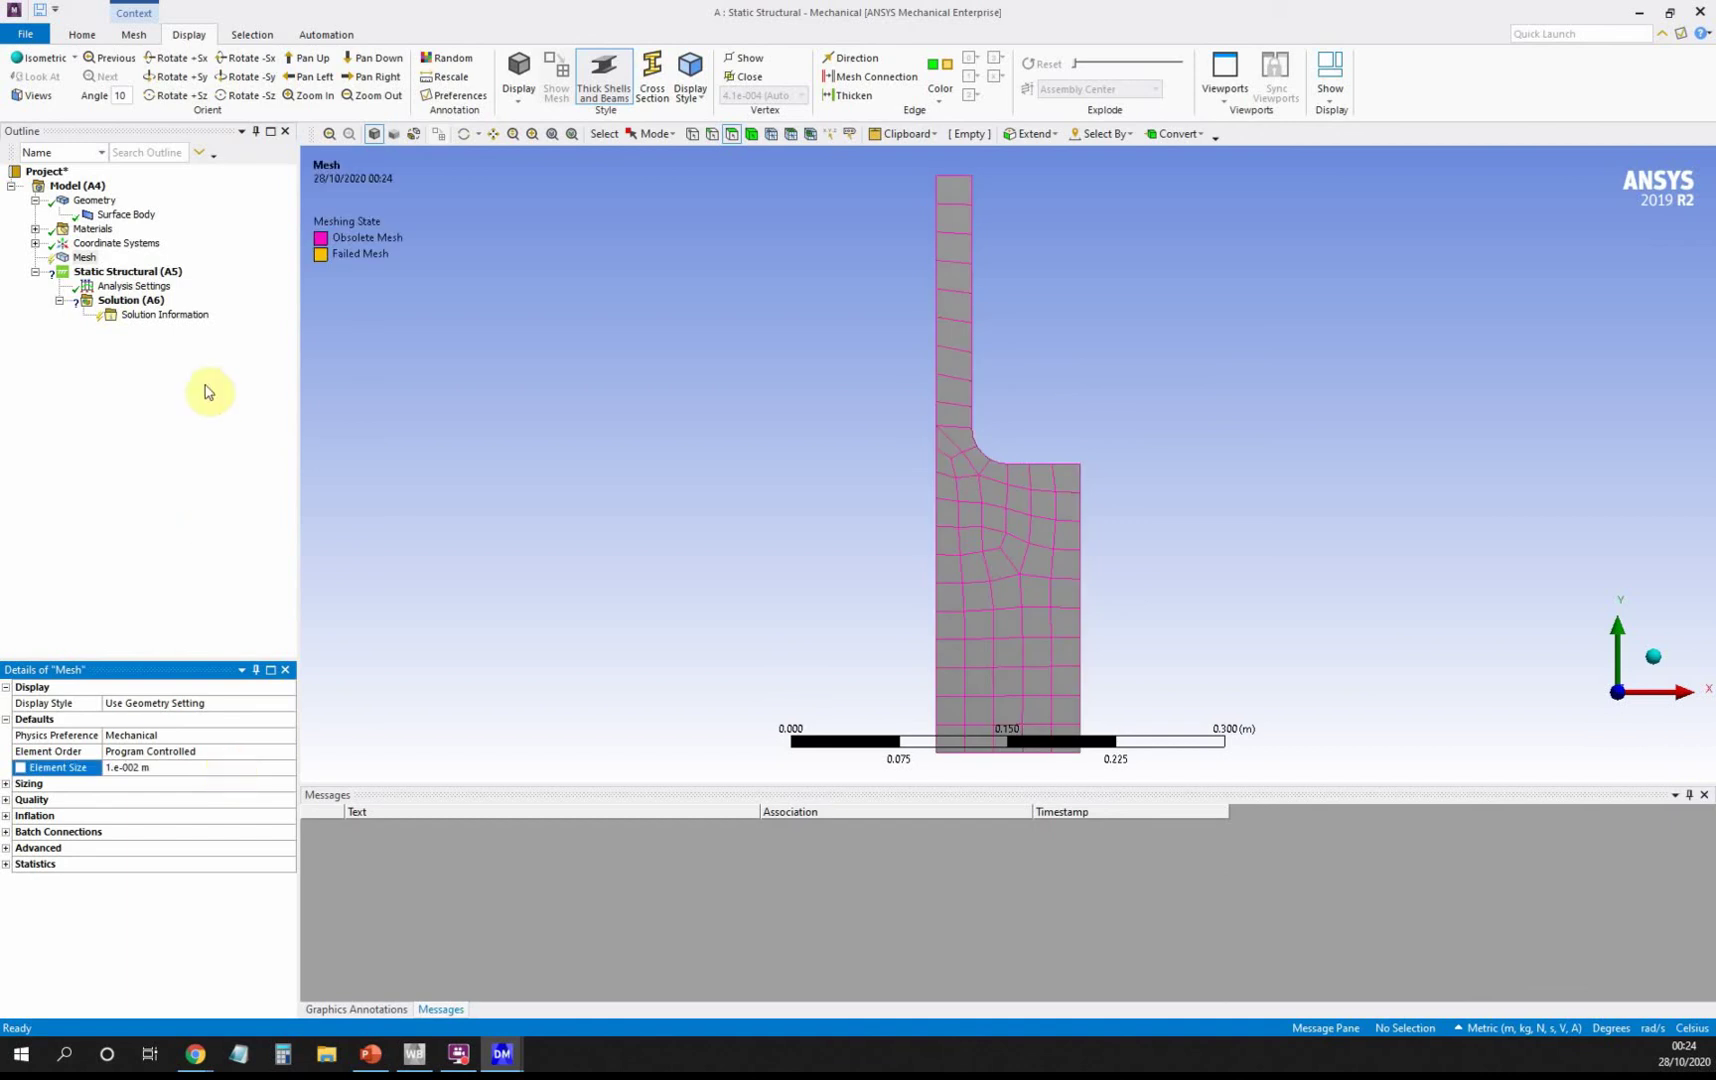
right_click(84, 257)
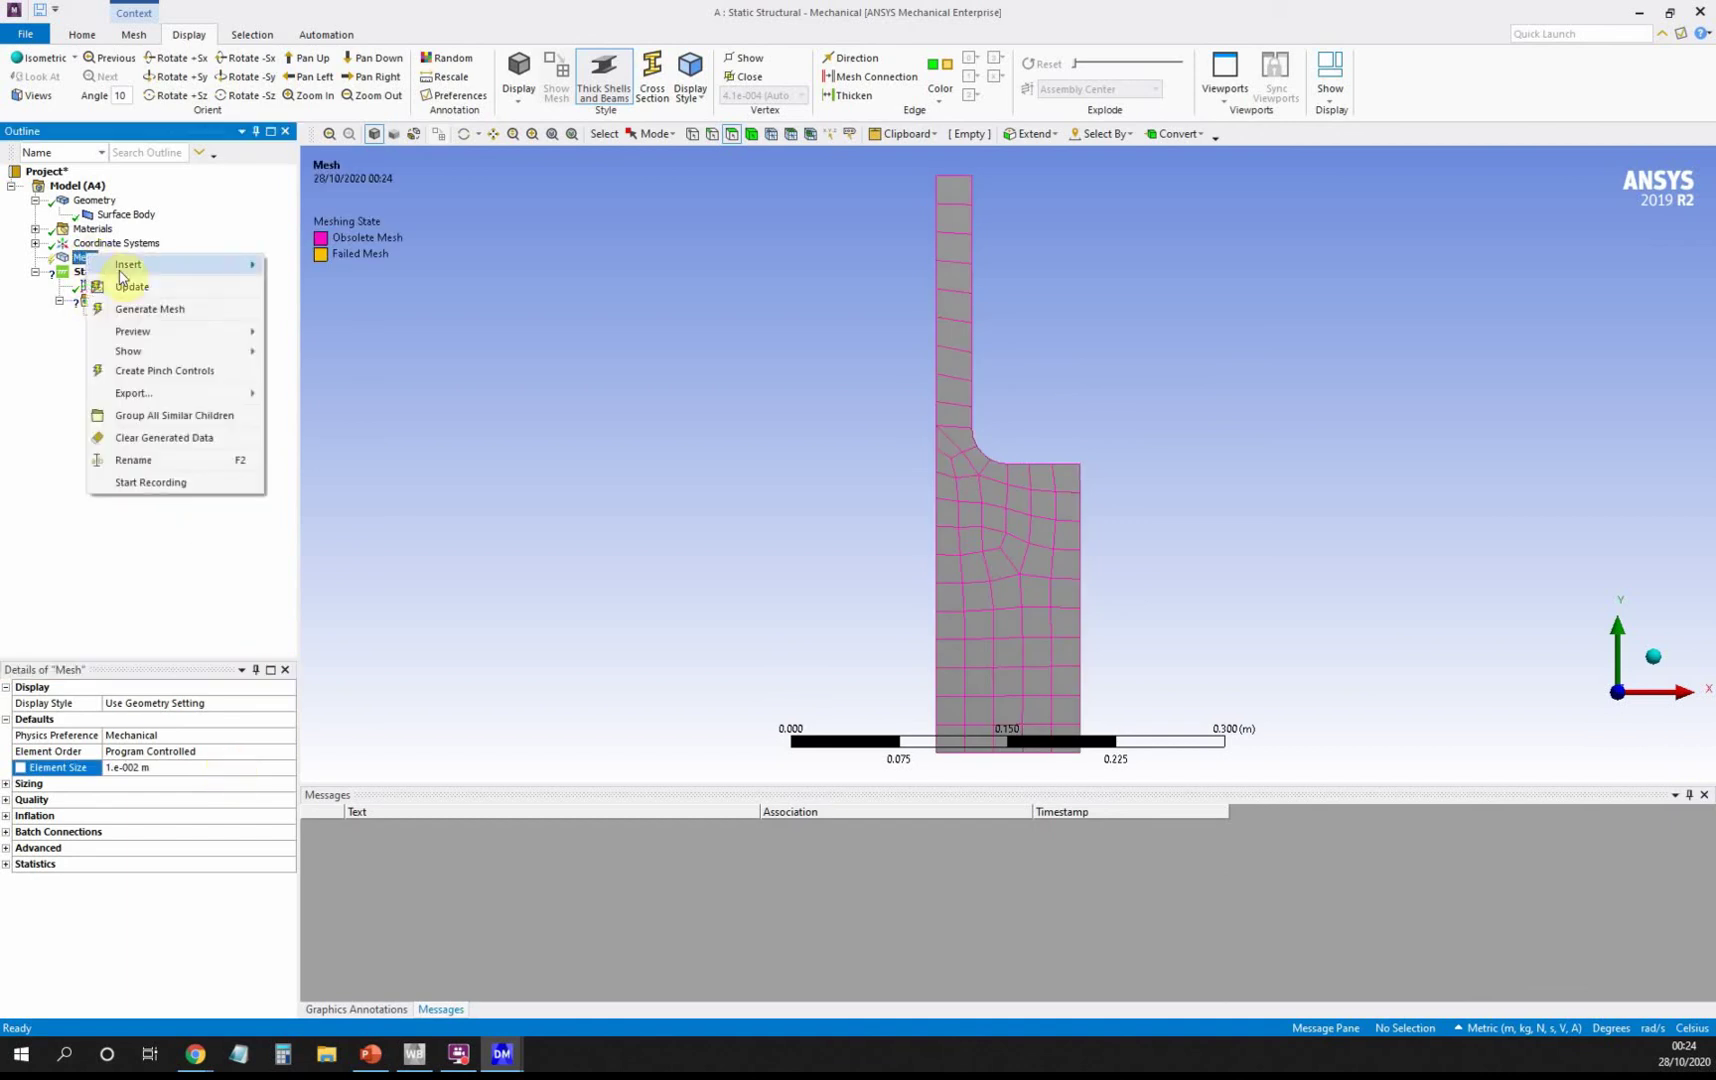
click(176, 309)
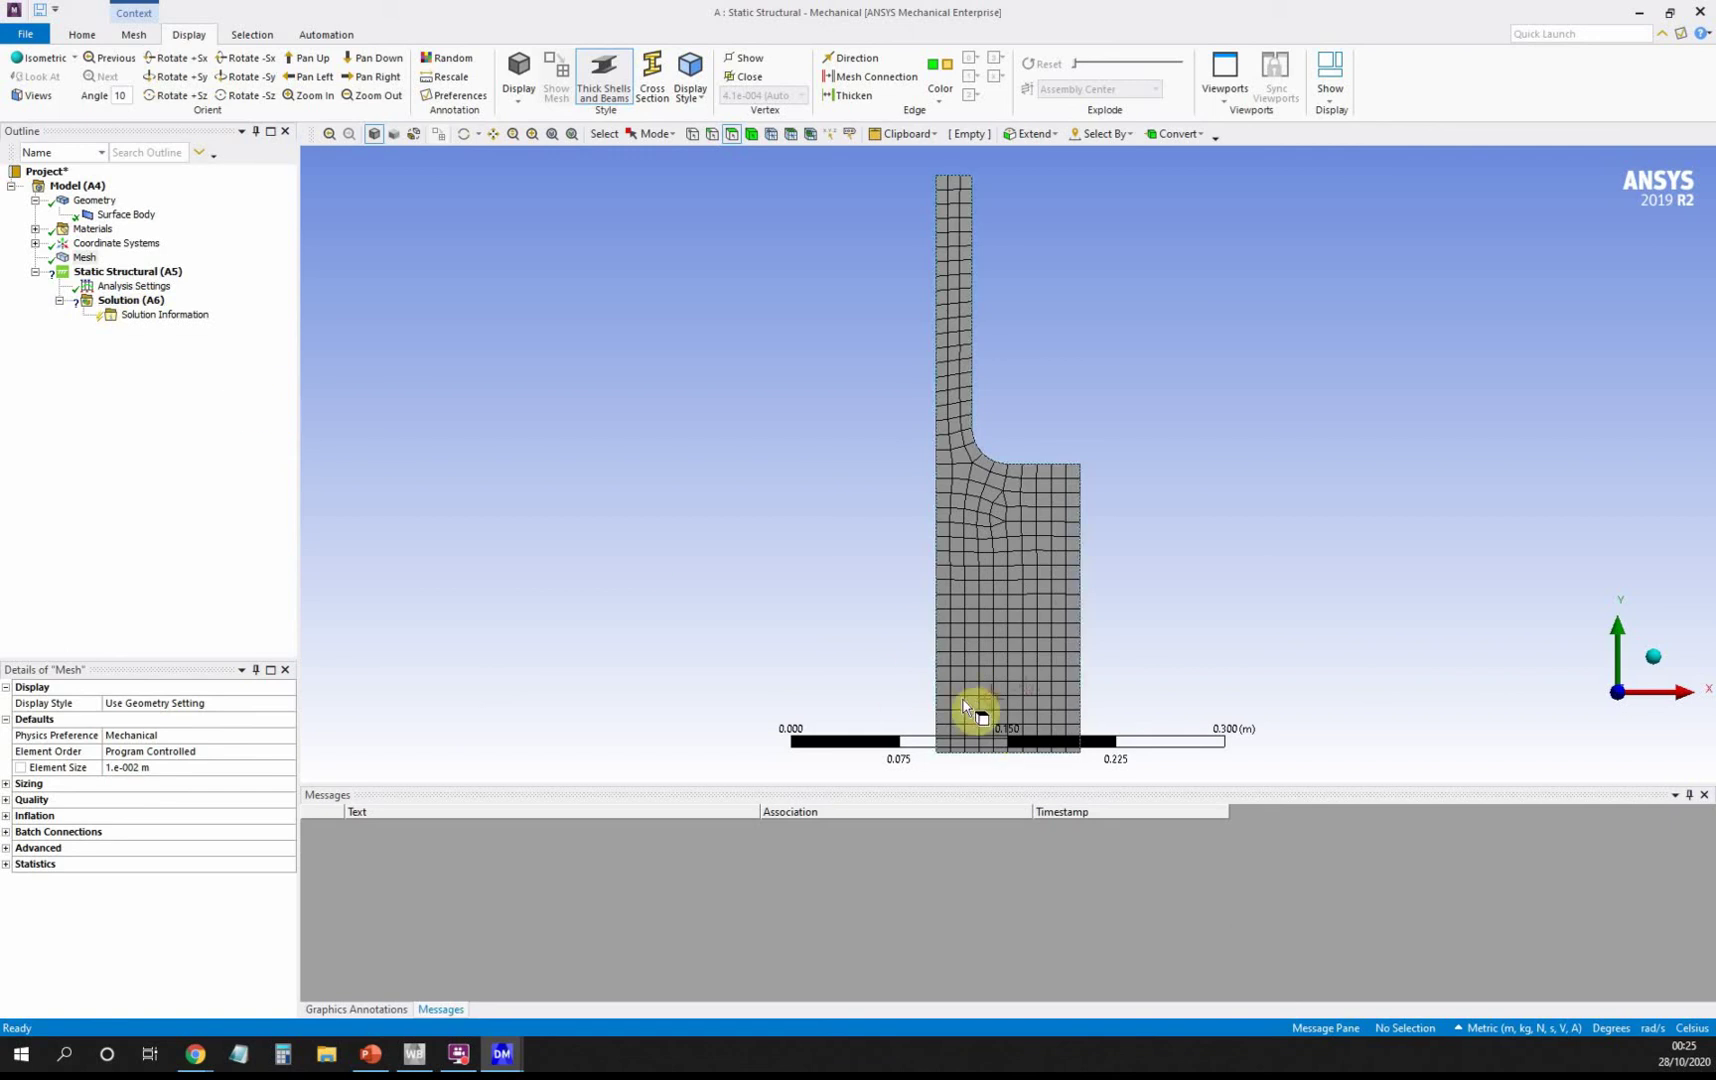
Add a frictionless support to the bottom edge of the shaft's wide section.
click(138, 271)
right_click(141, 272)
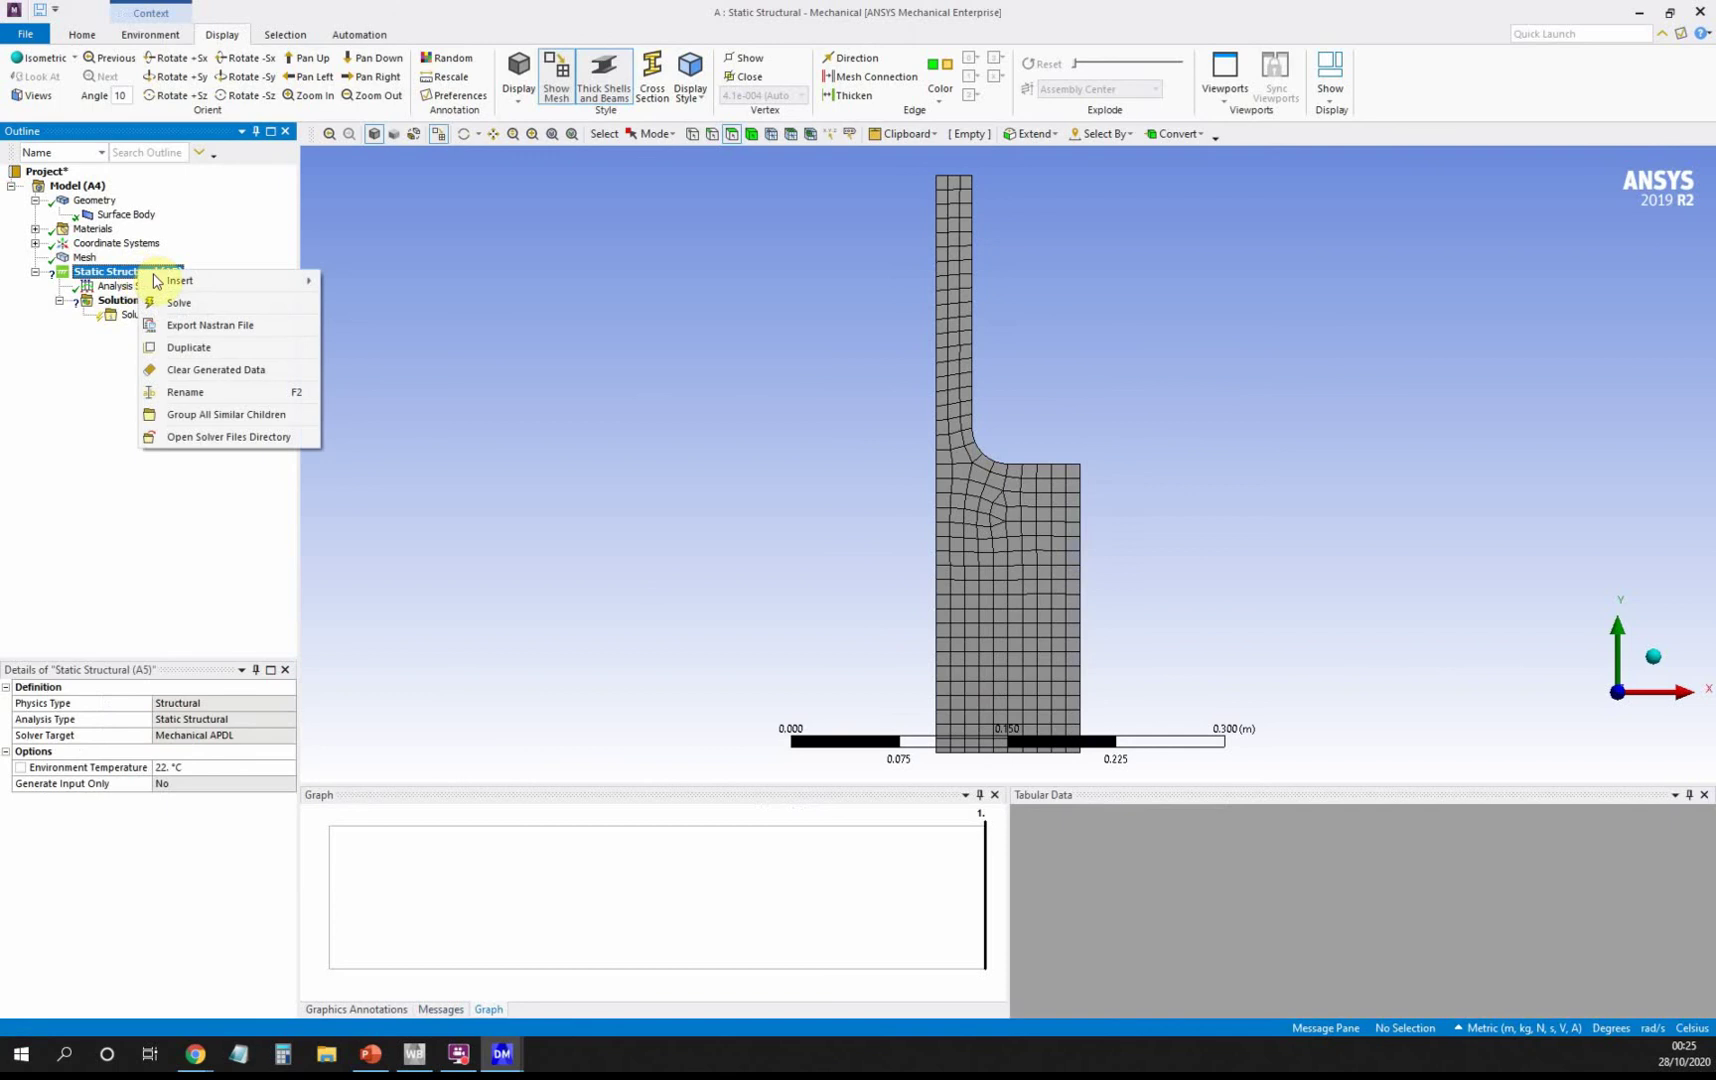
mouse_move(172, 278)
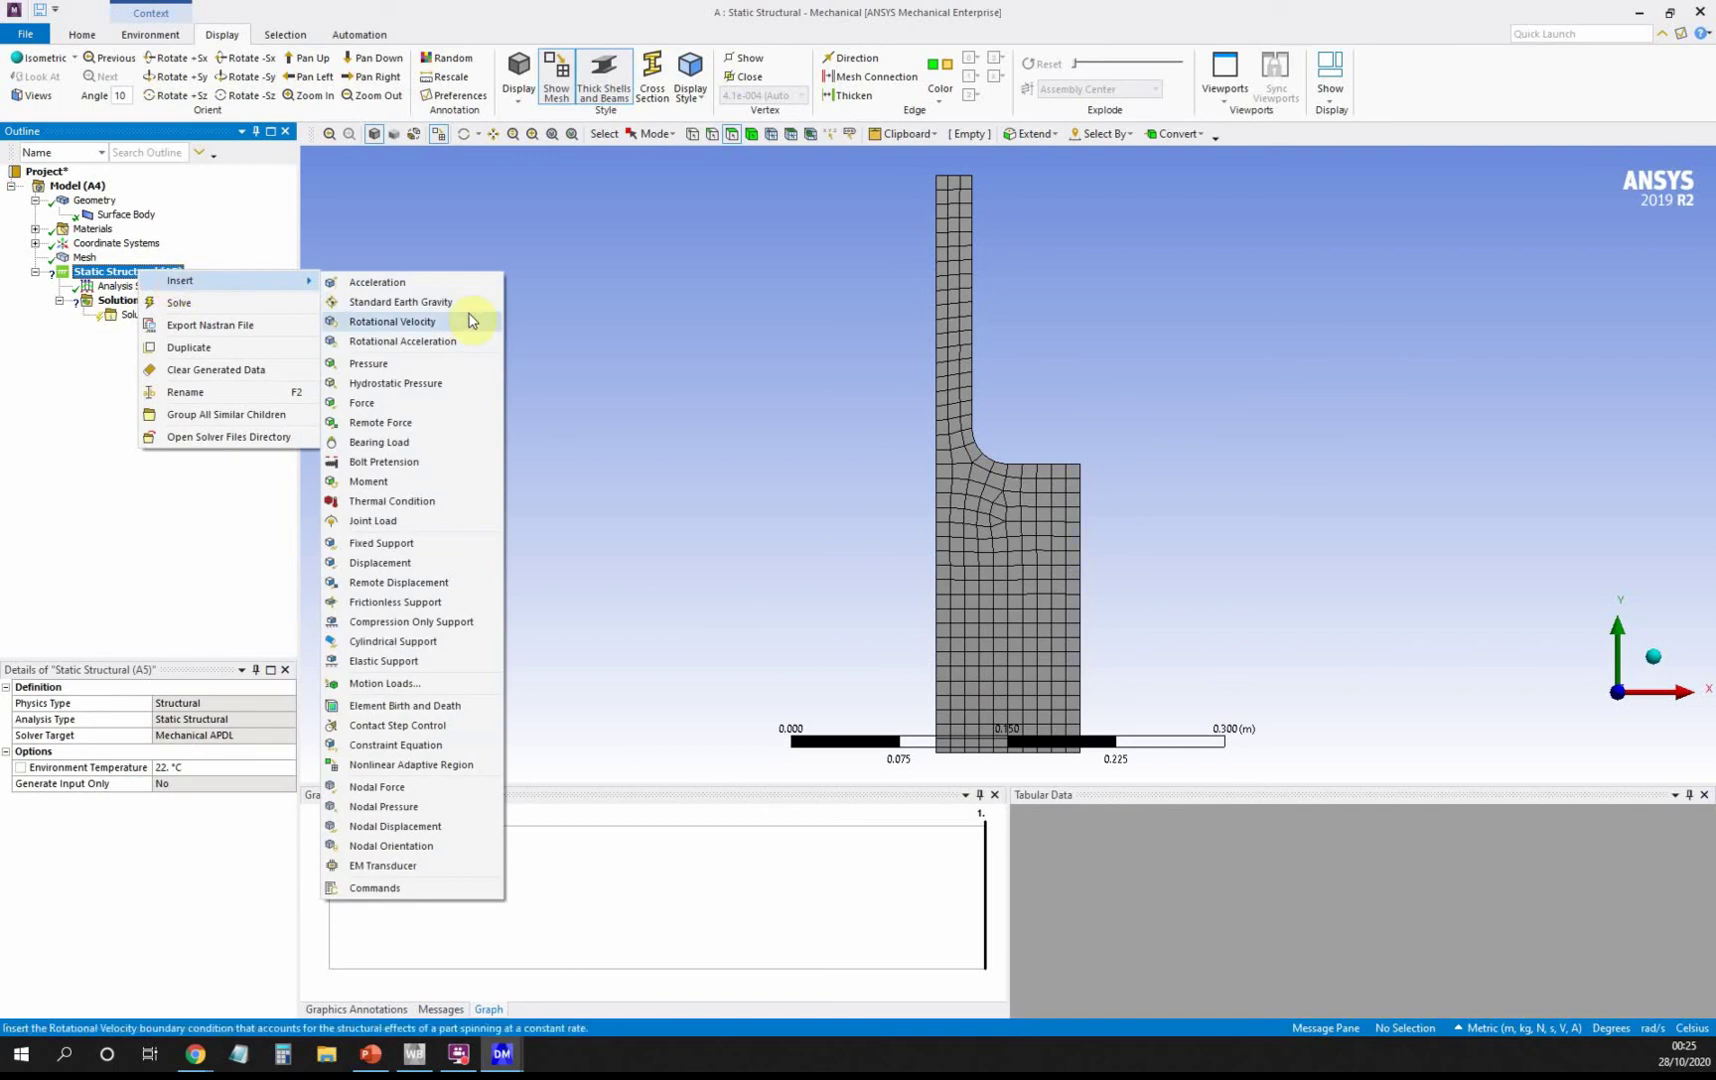
click(438, 605)
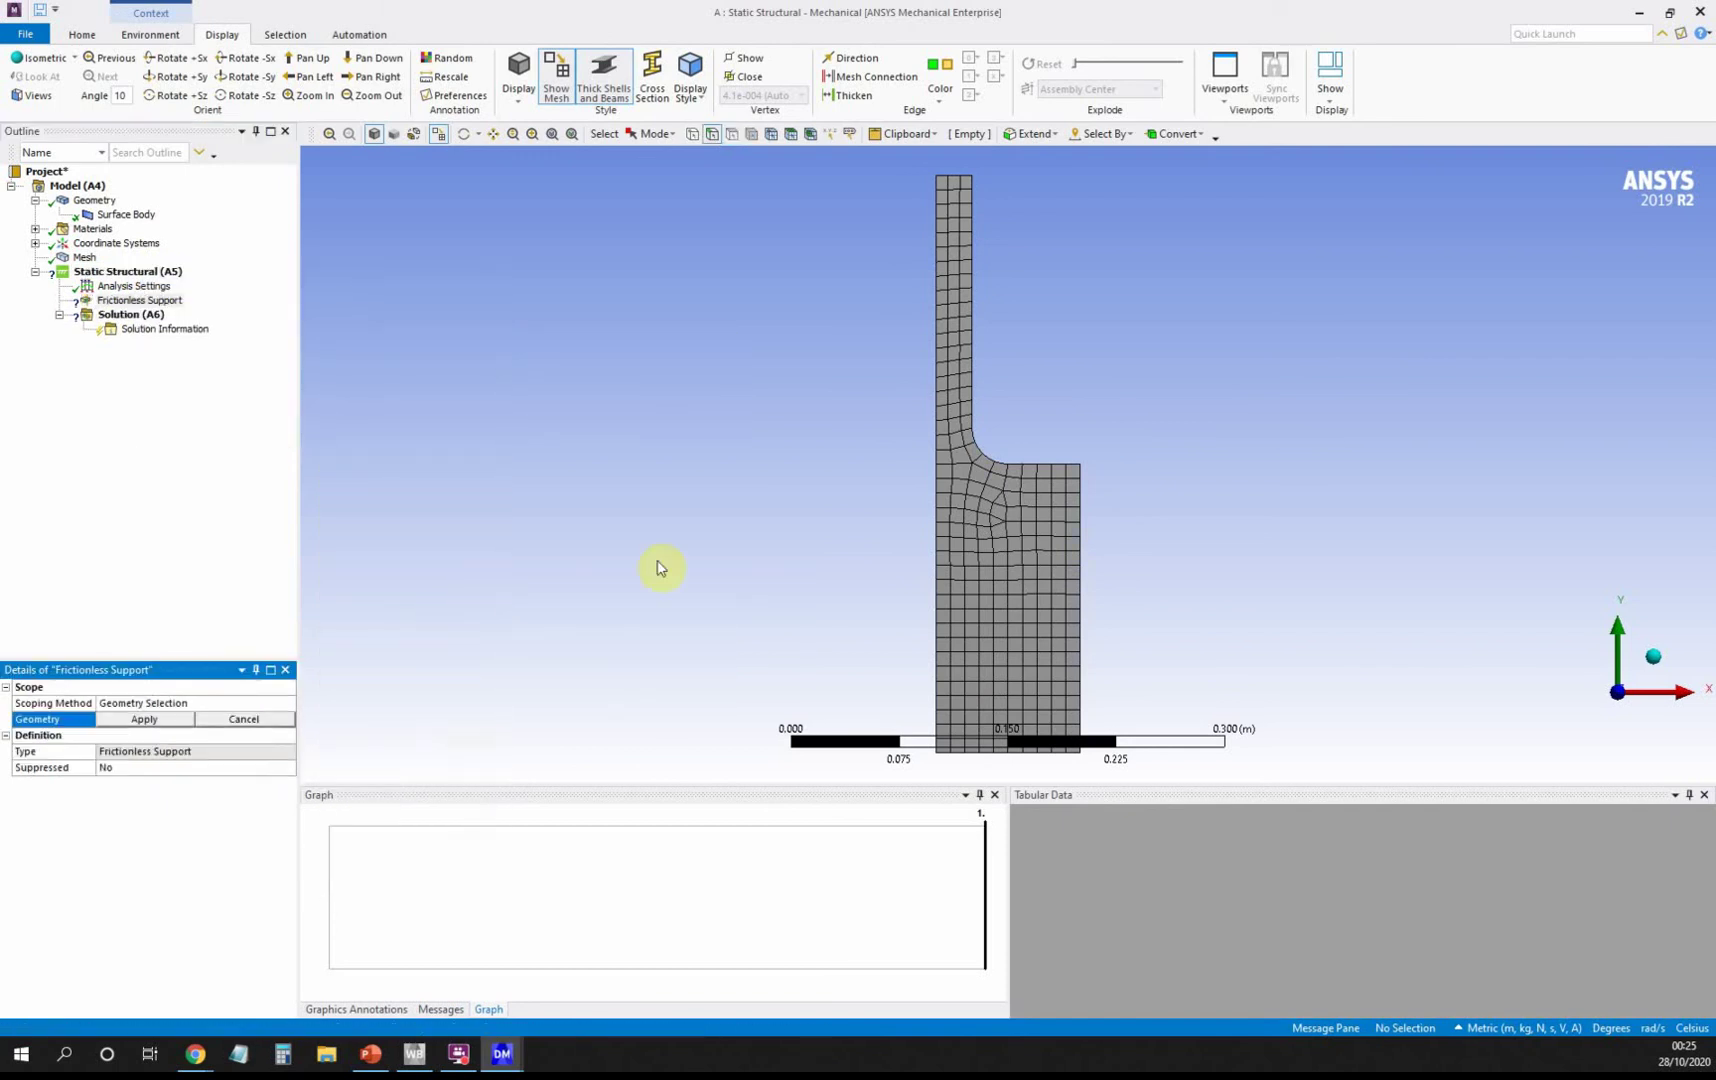
click(1022, 752)
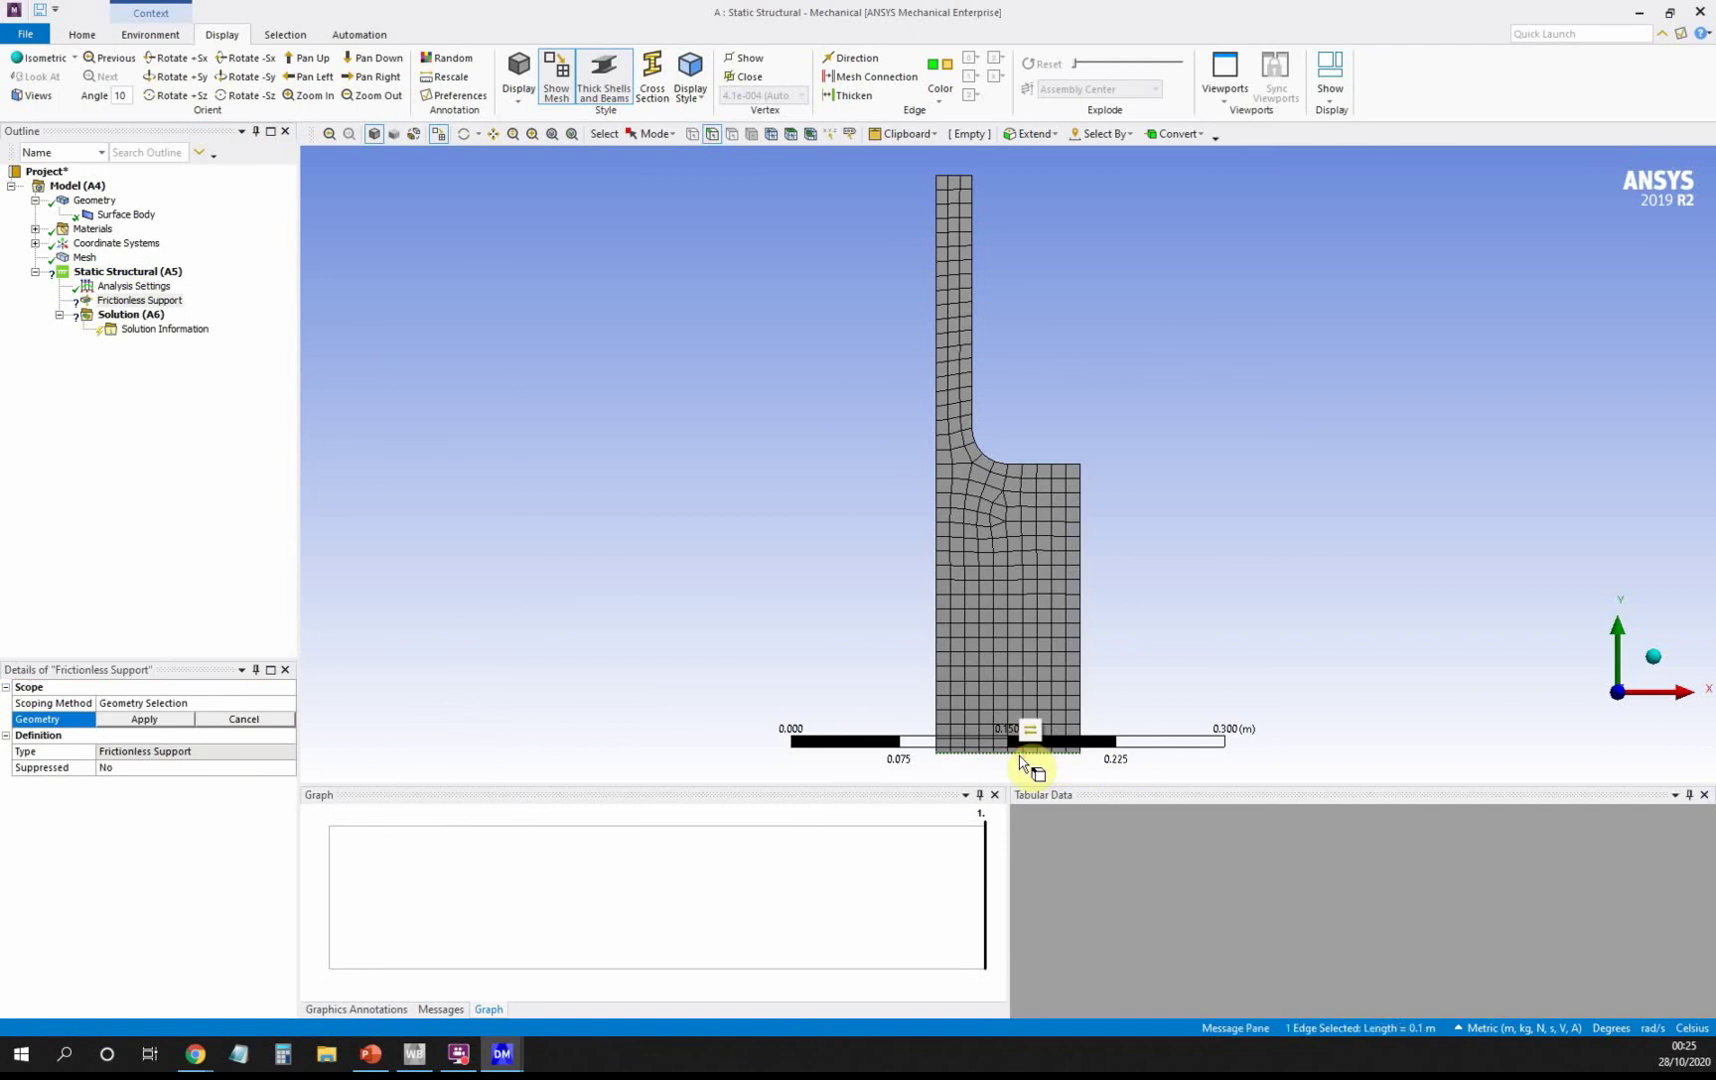
click(145, 719)
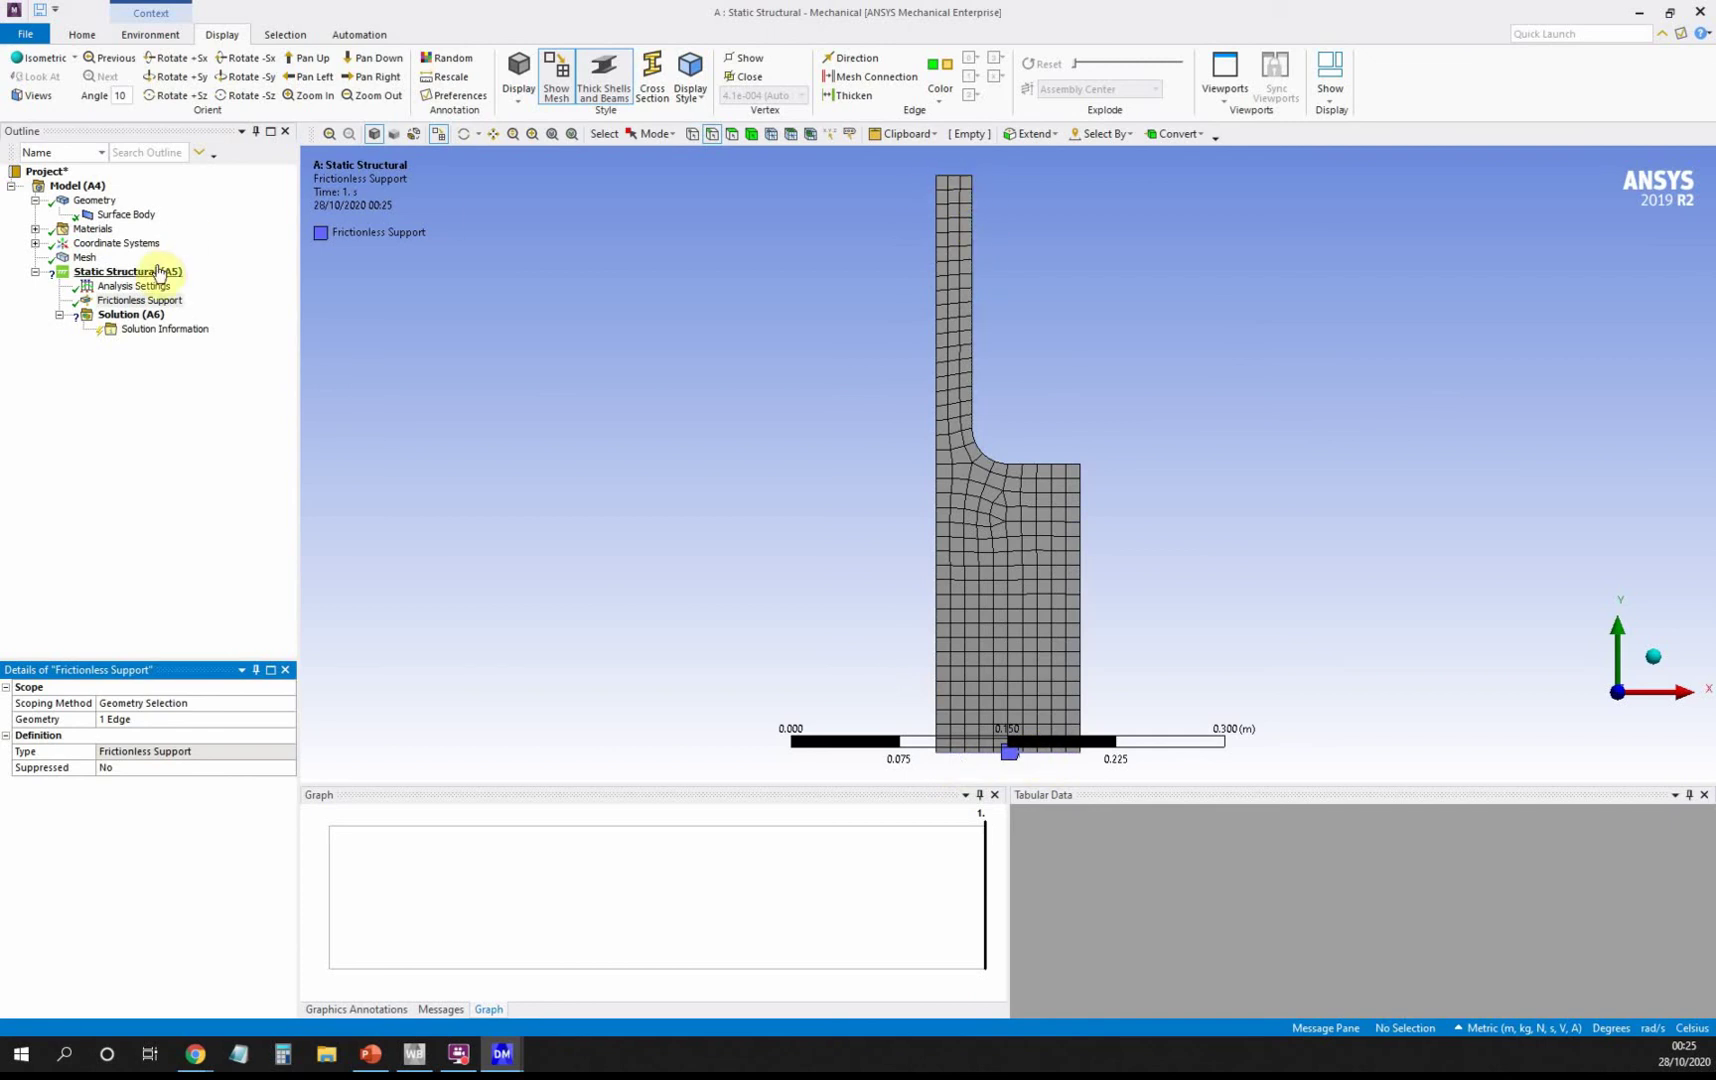
Insert a force load scoped to the top edge of the shaft's narrow section.
right_click(152, 275)
mouse_move(182, 282)
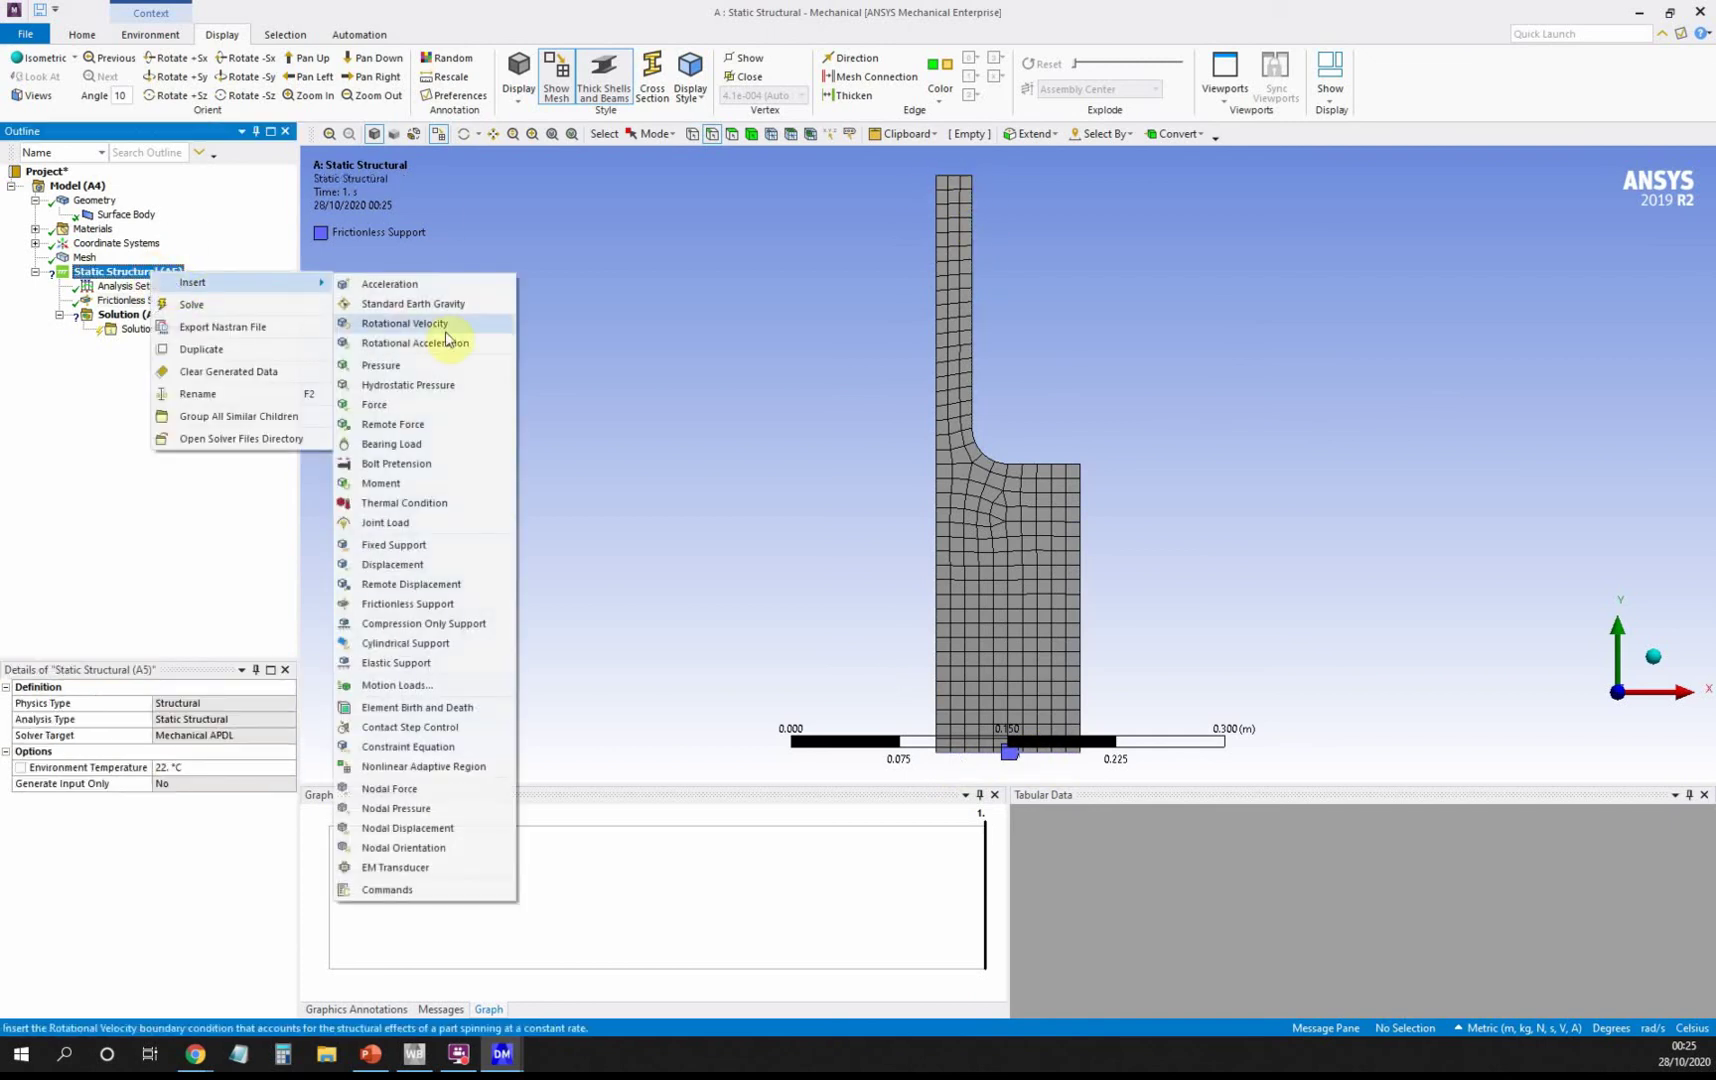
click(443, 405)
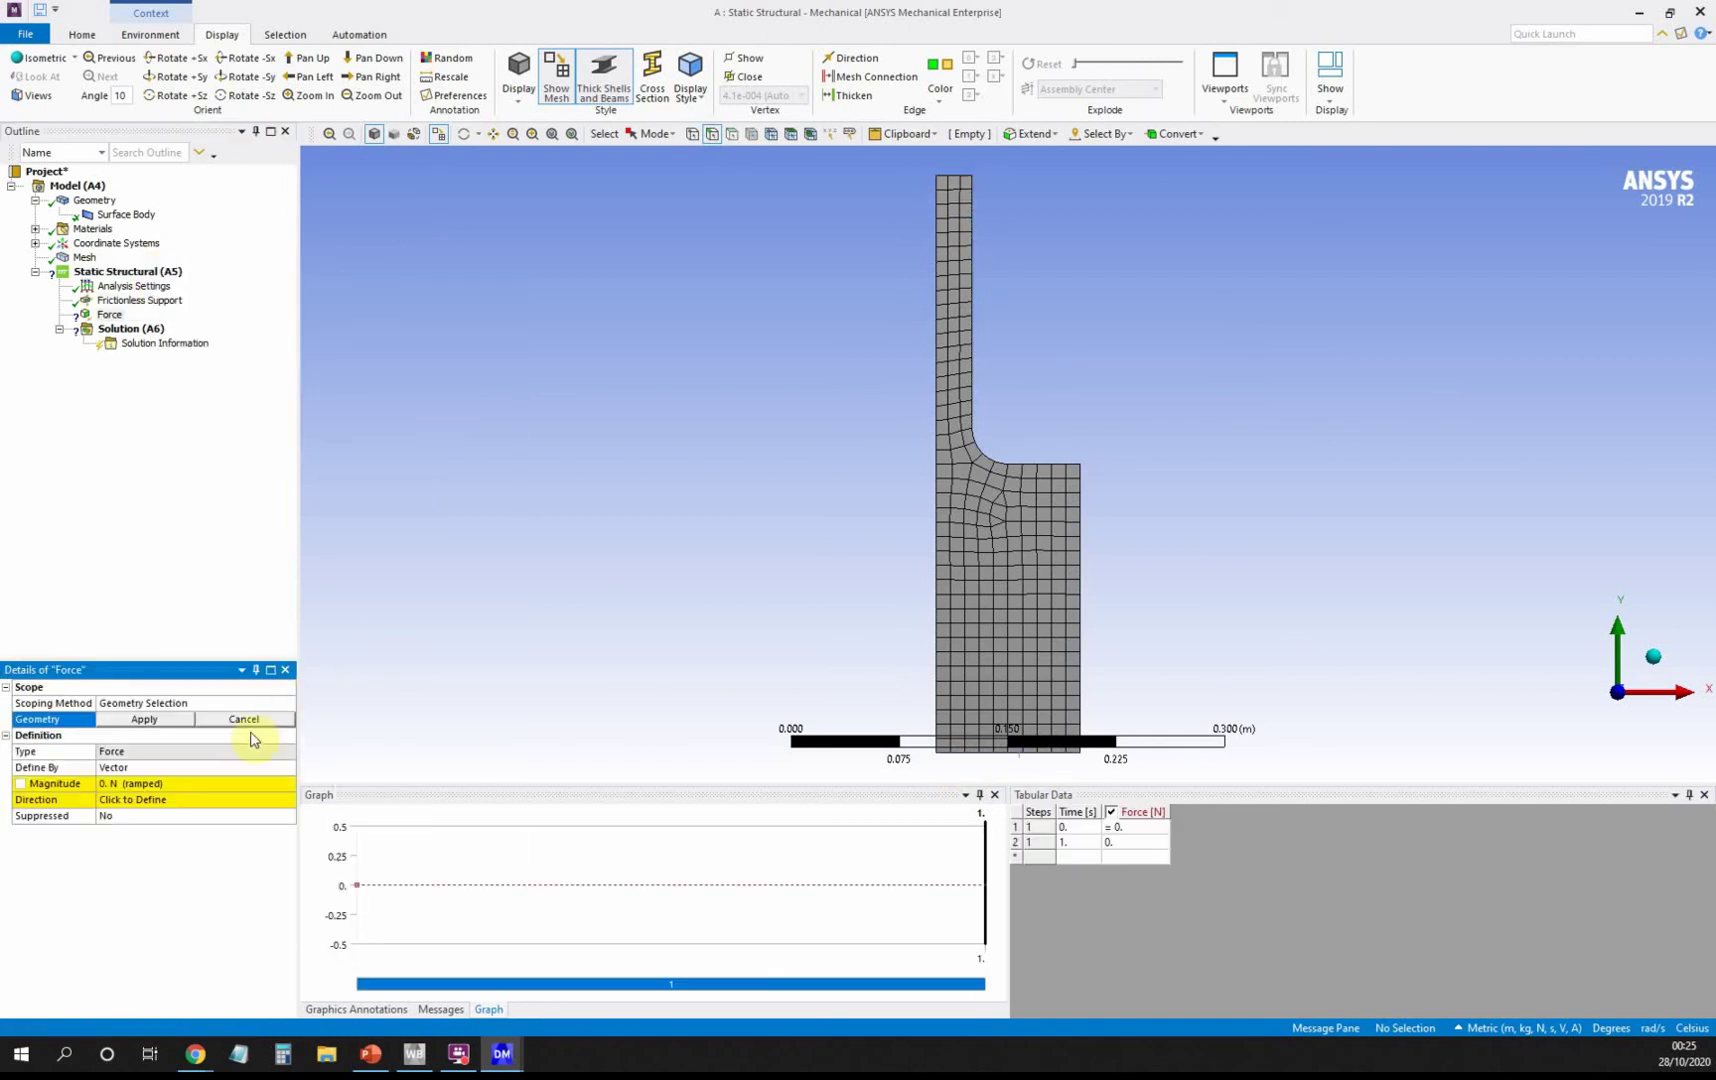
click(957, 178)
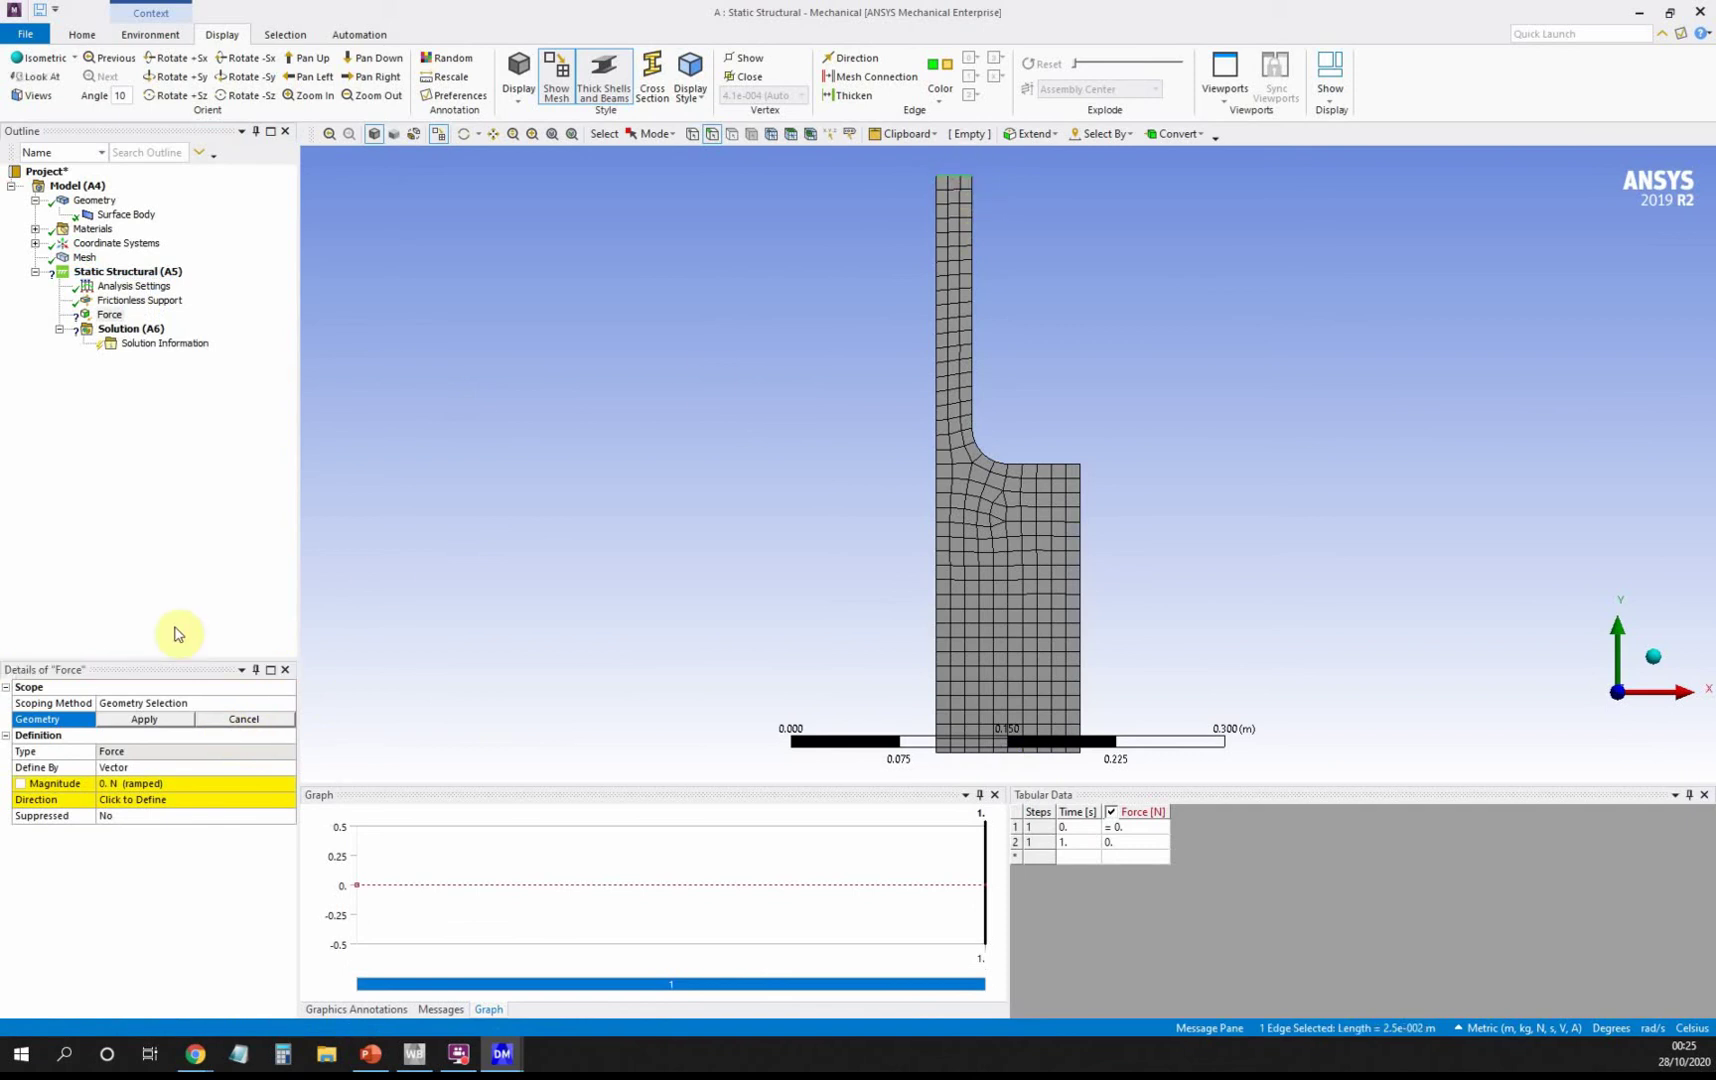
click(145, 719)
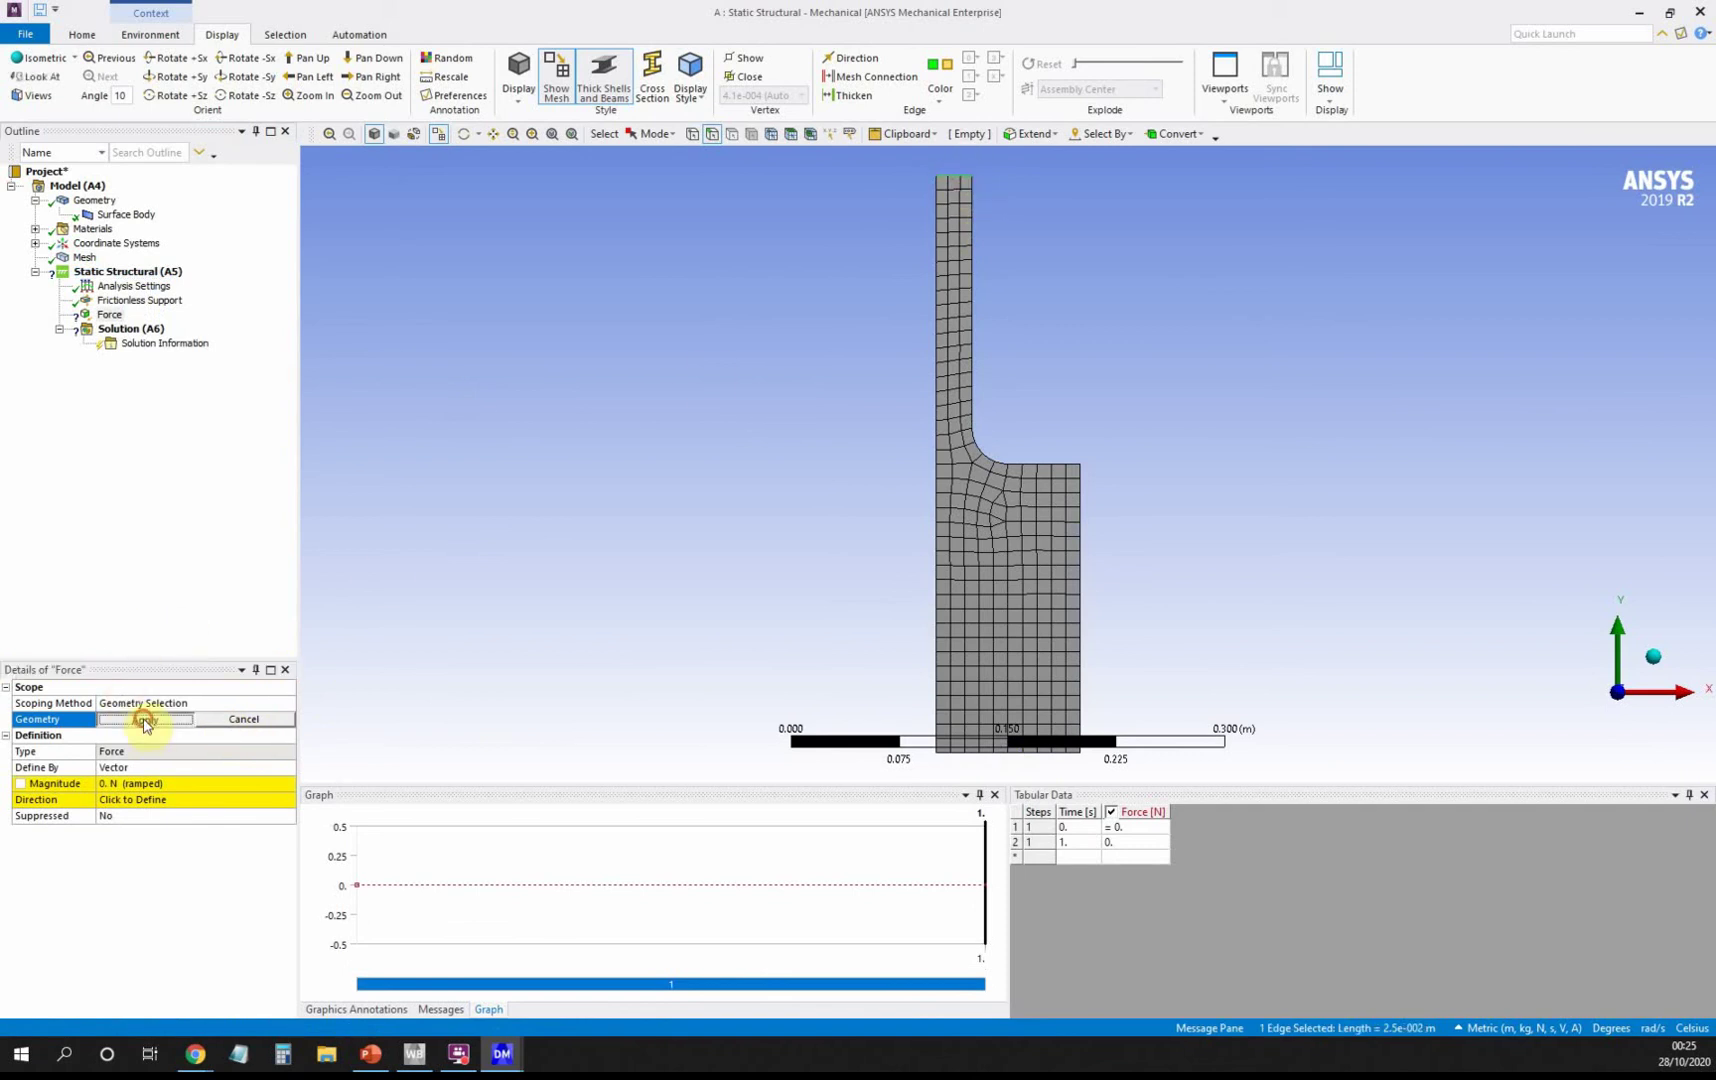
Define the force by components with a Y component of 1000 N and display all the boundary conditions.
click(180, 750)
click(255, 767)
click(287, 767)
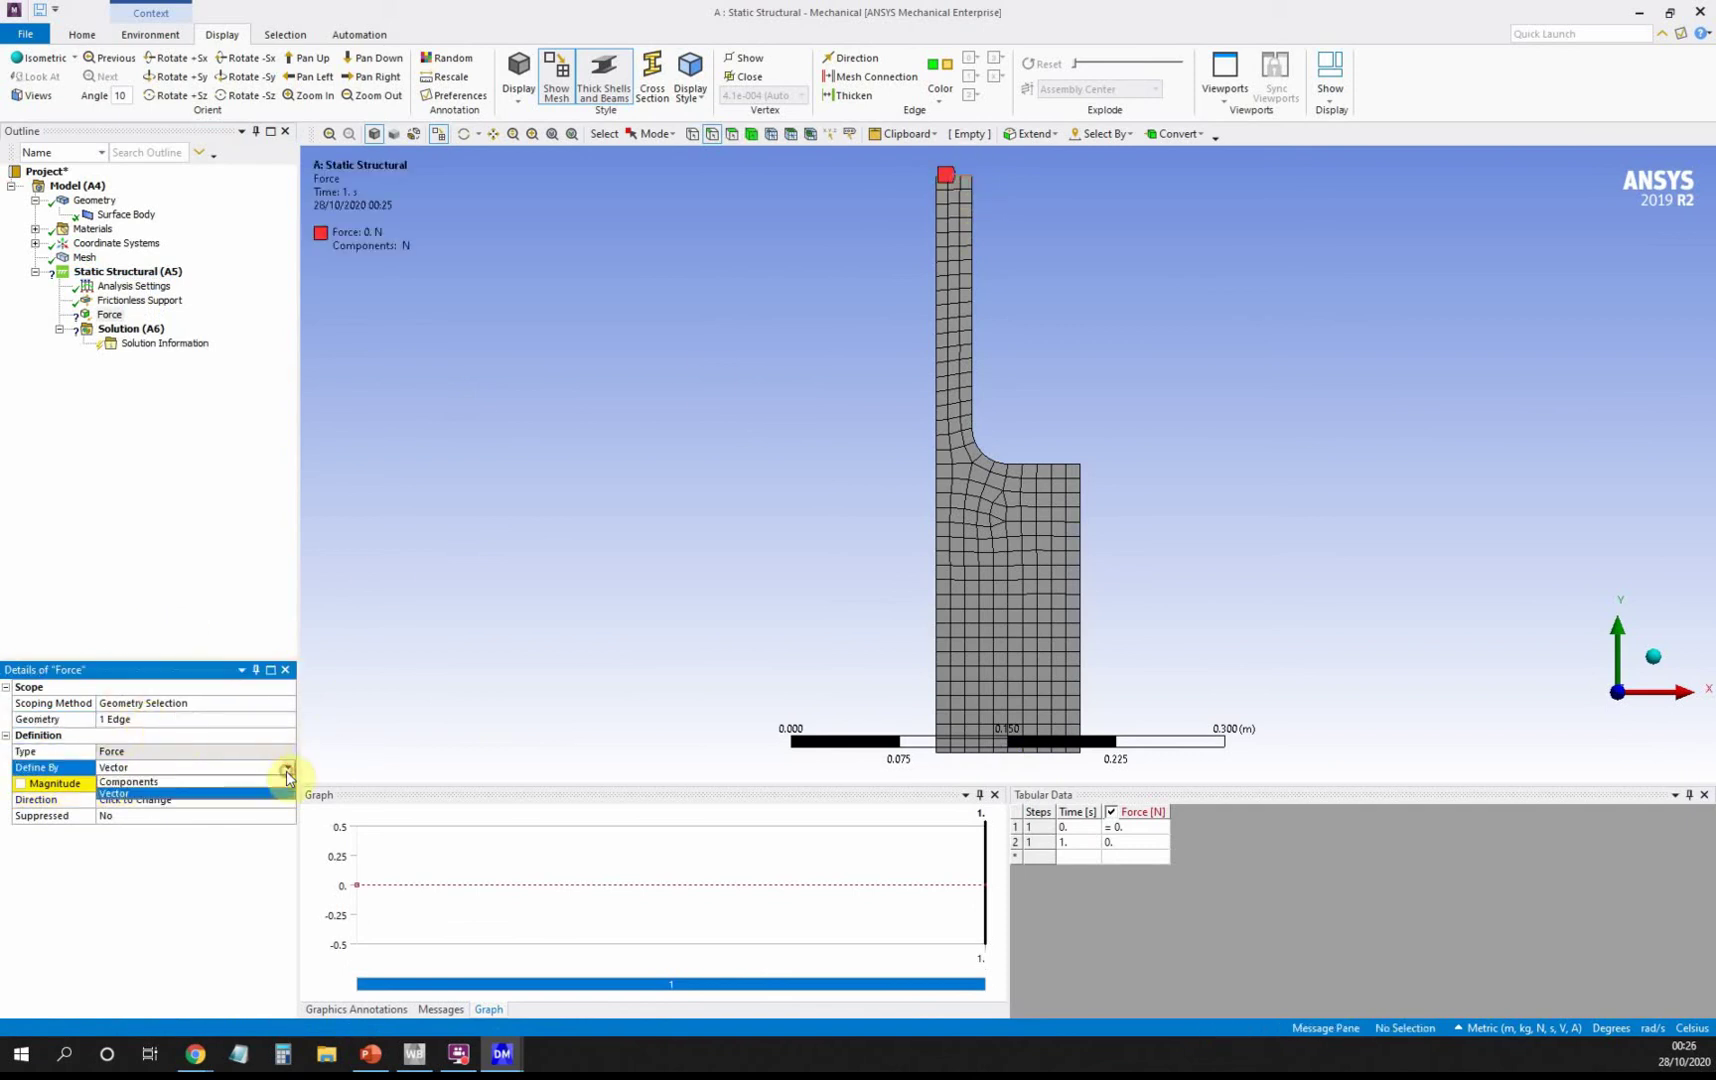
click(275, 782)
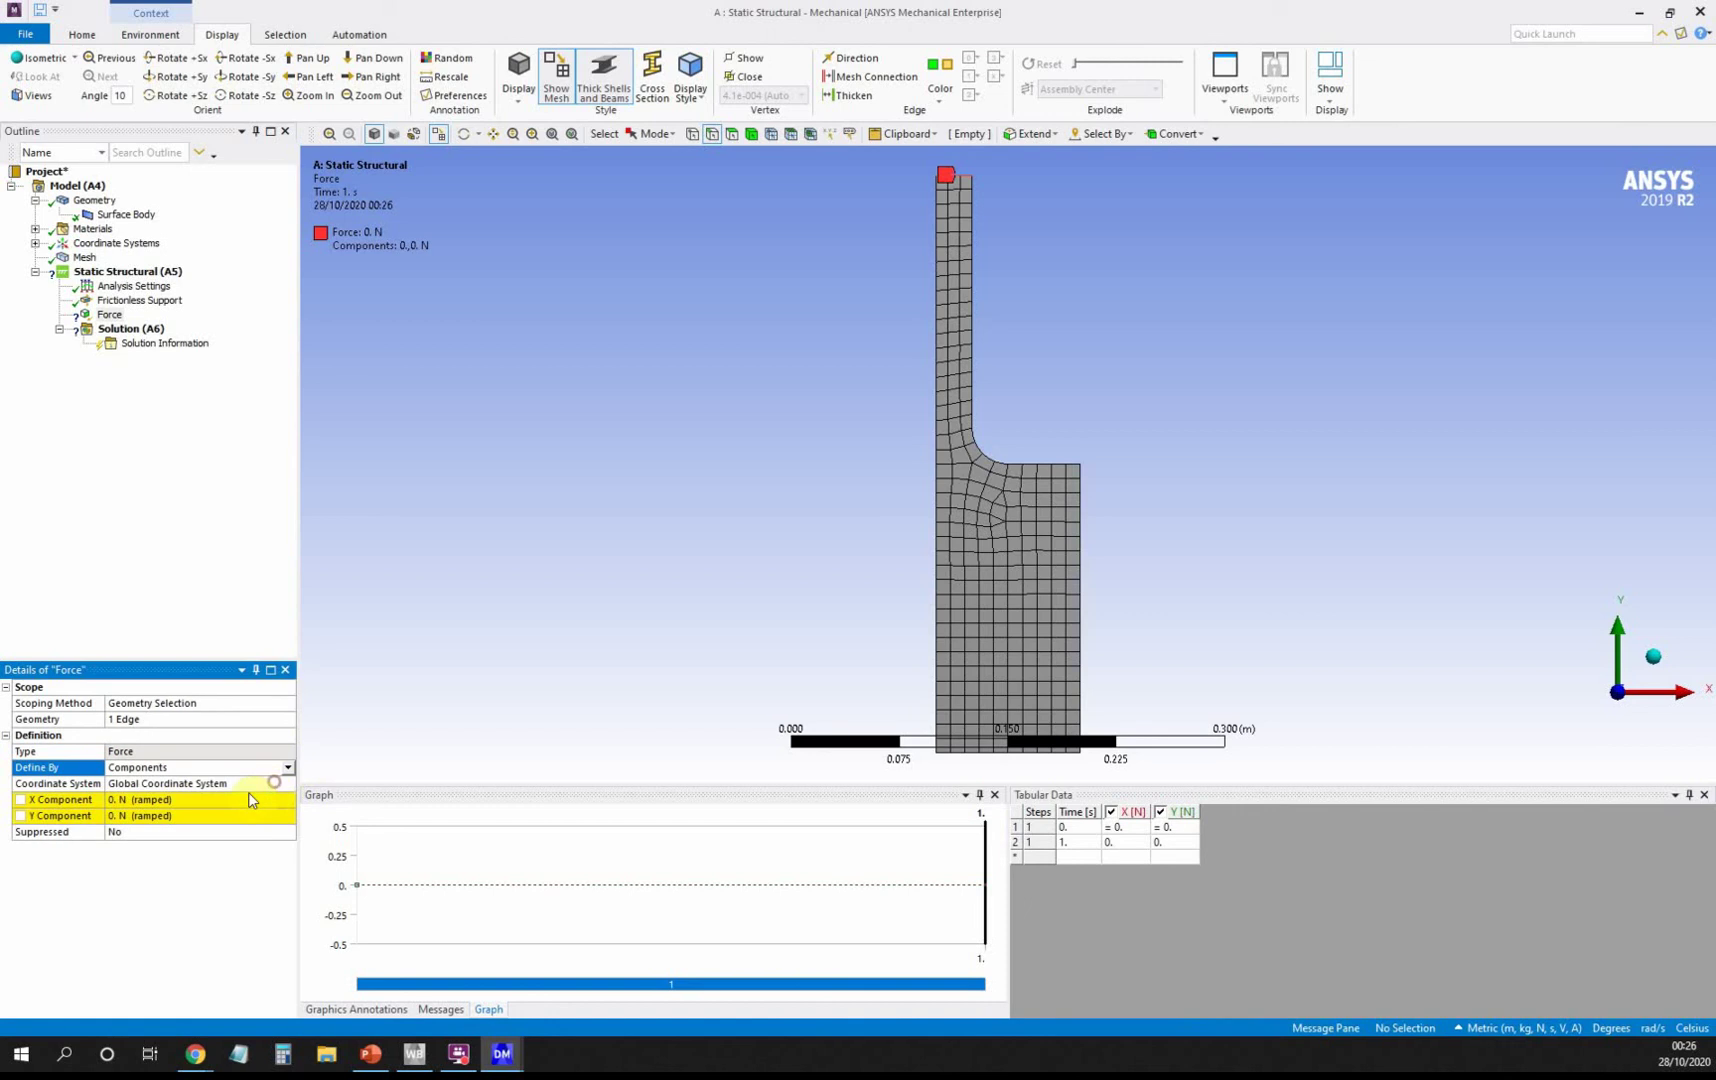
click(194, 815)
text(1000)
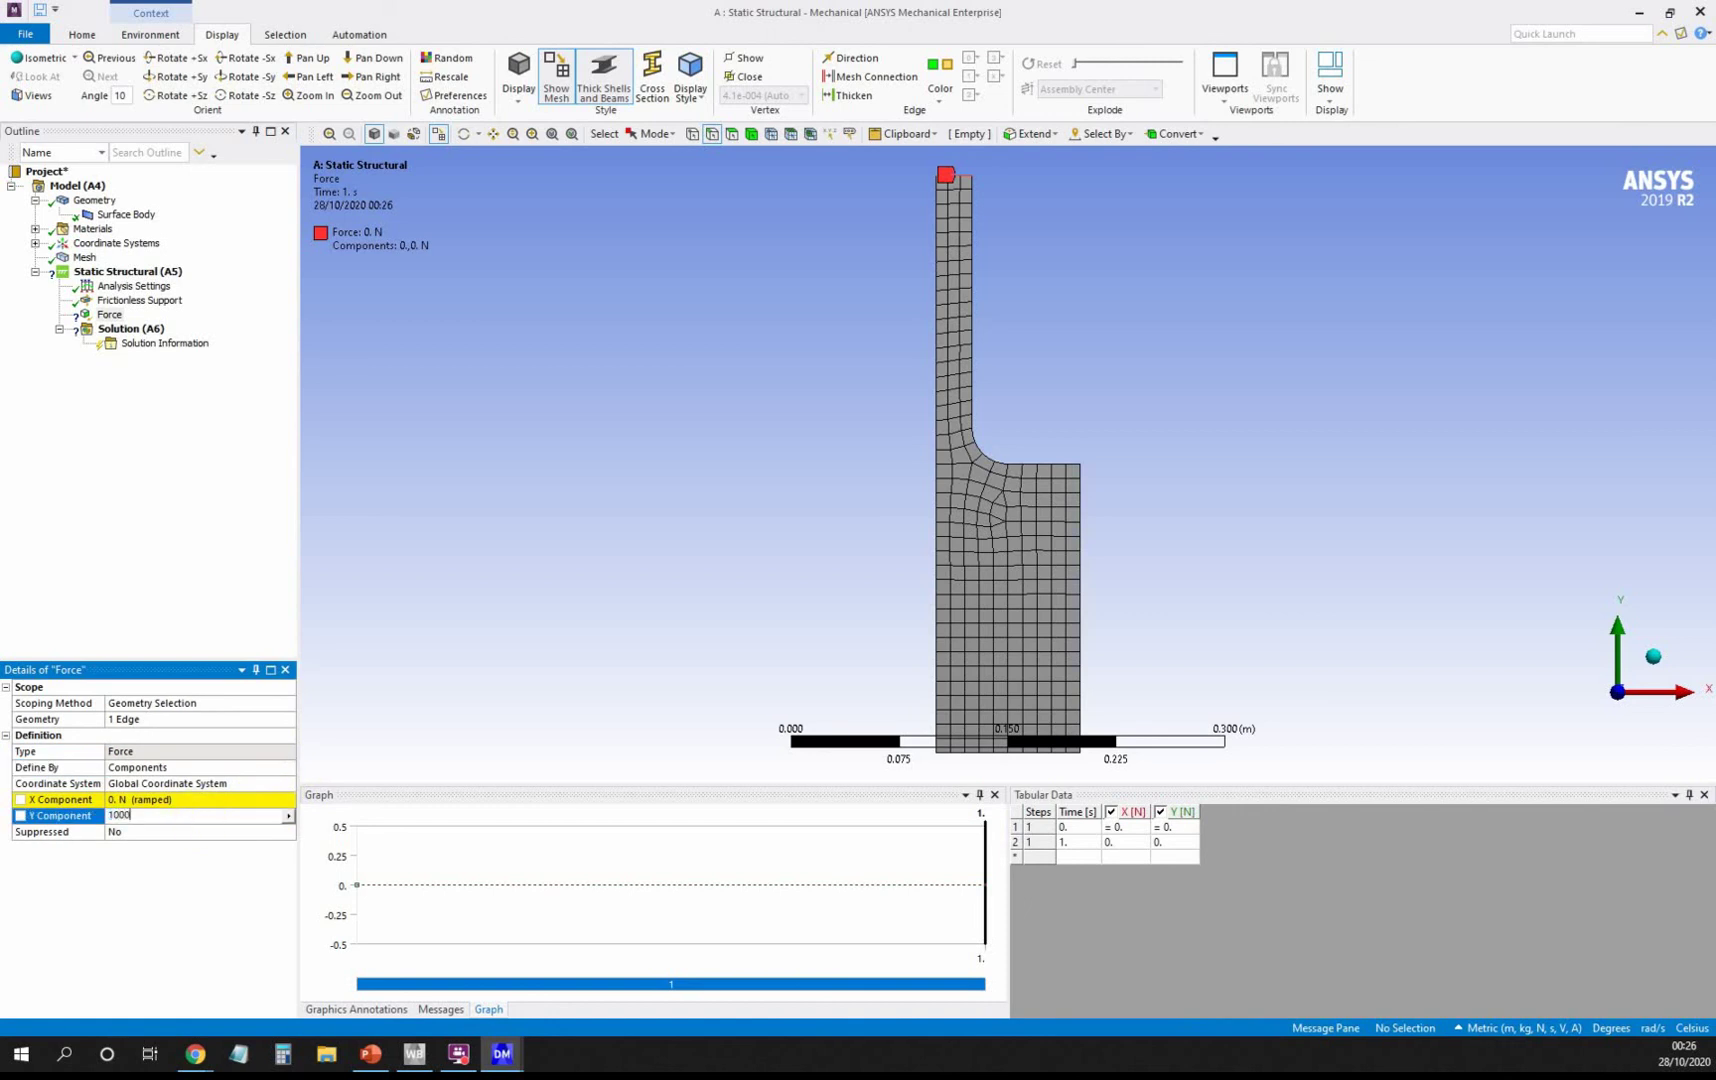
key(Return)
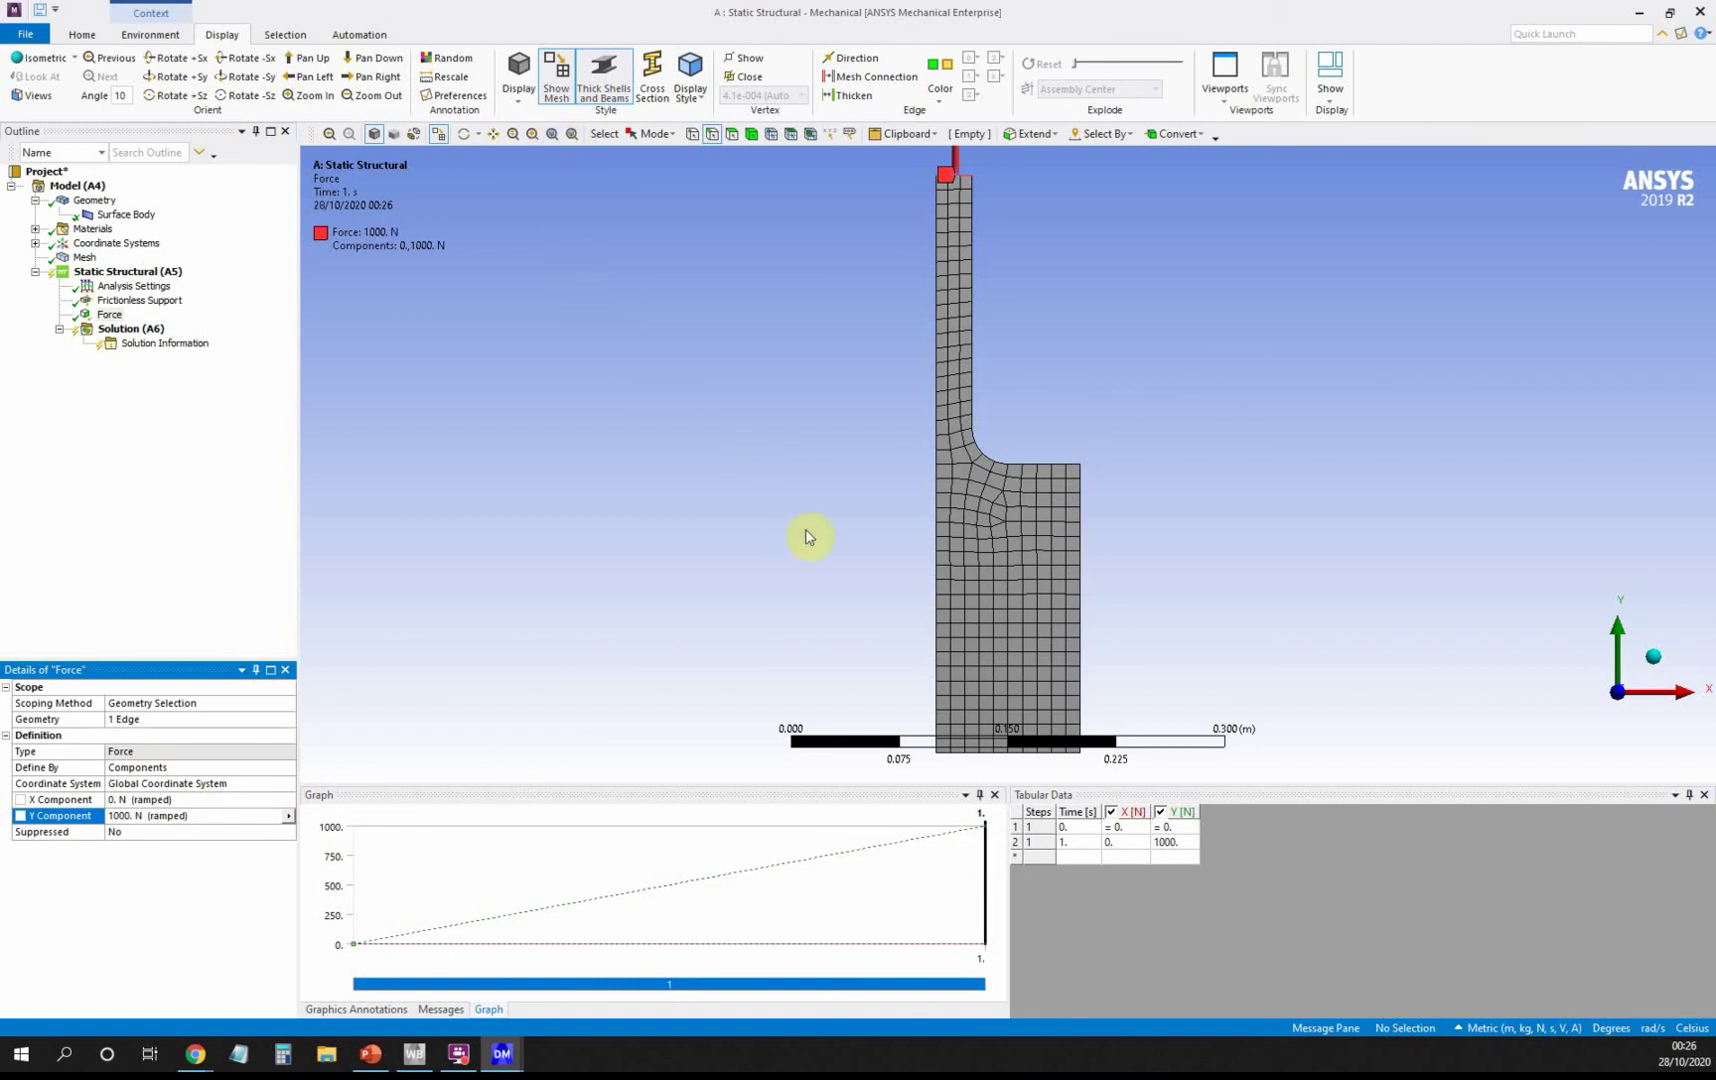
scroll(827, 517, down, 3)
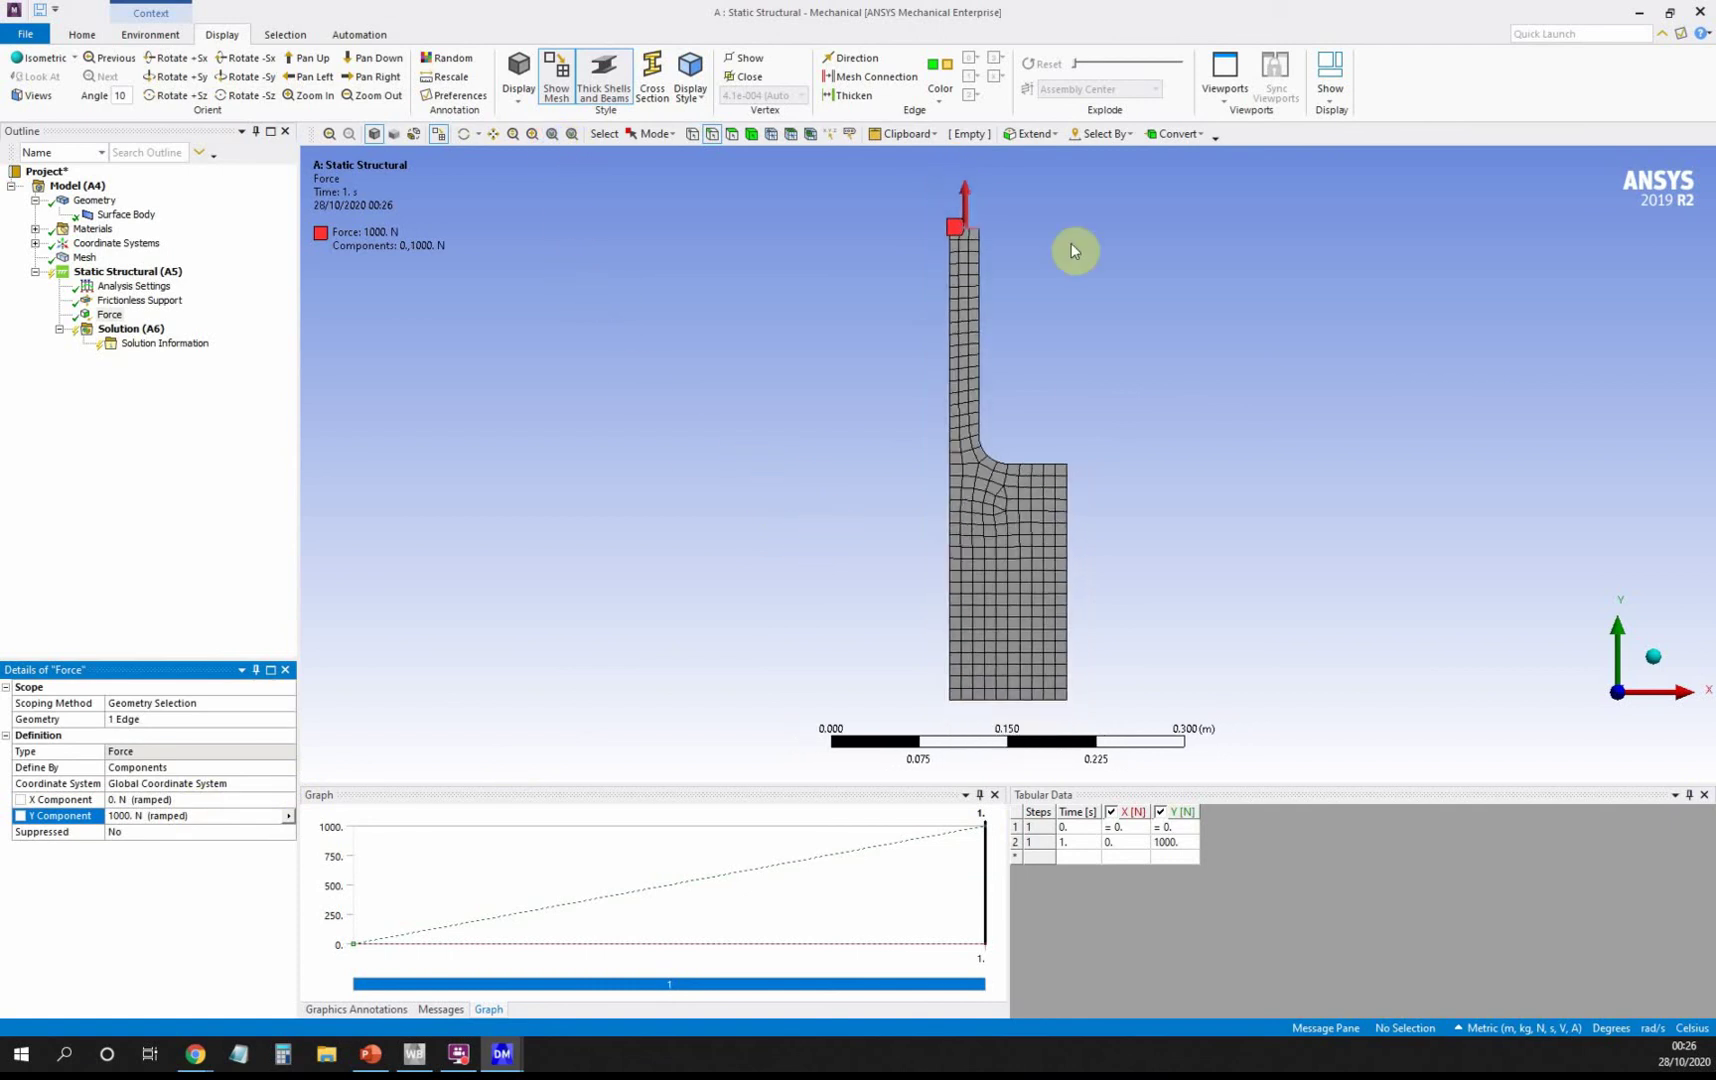
click(140, 272)
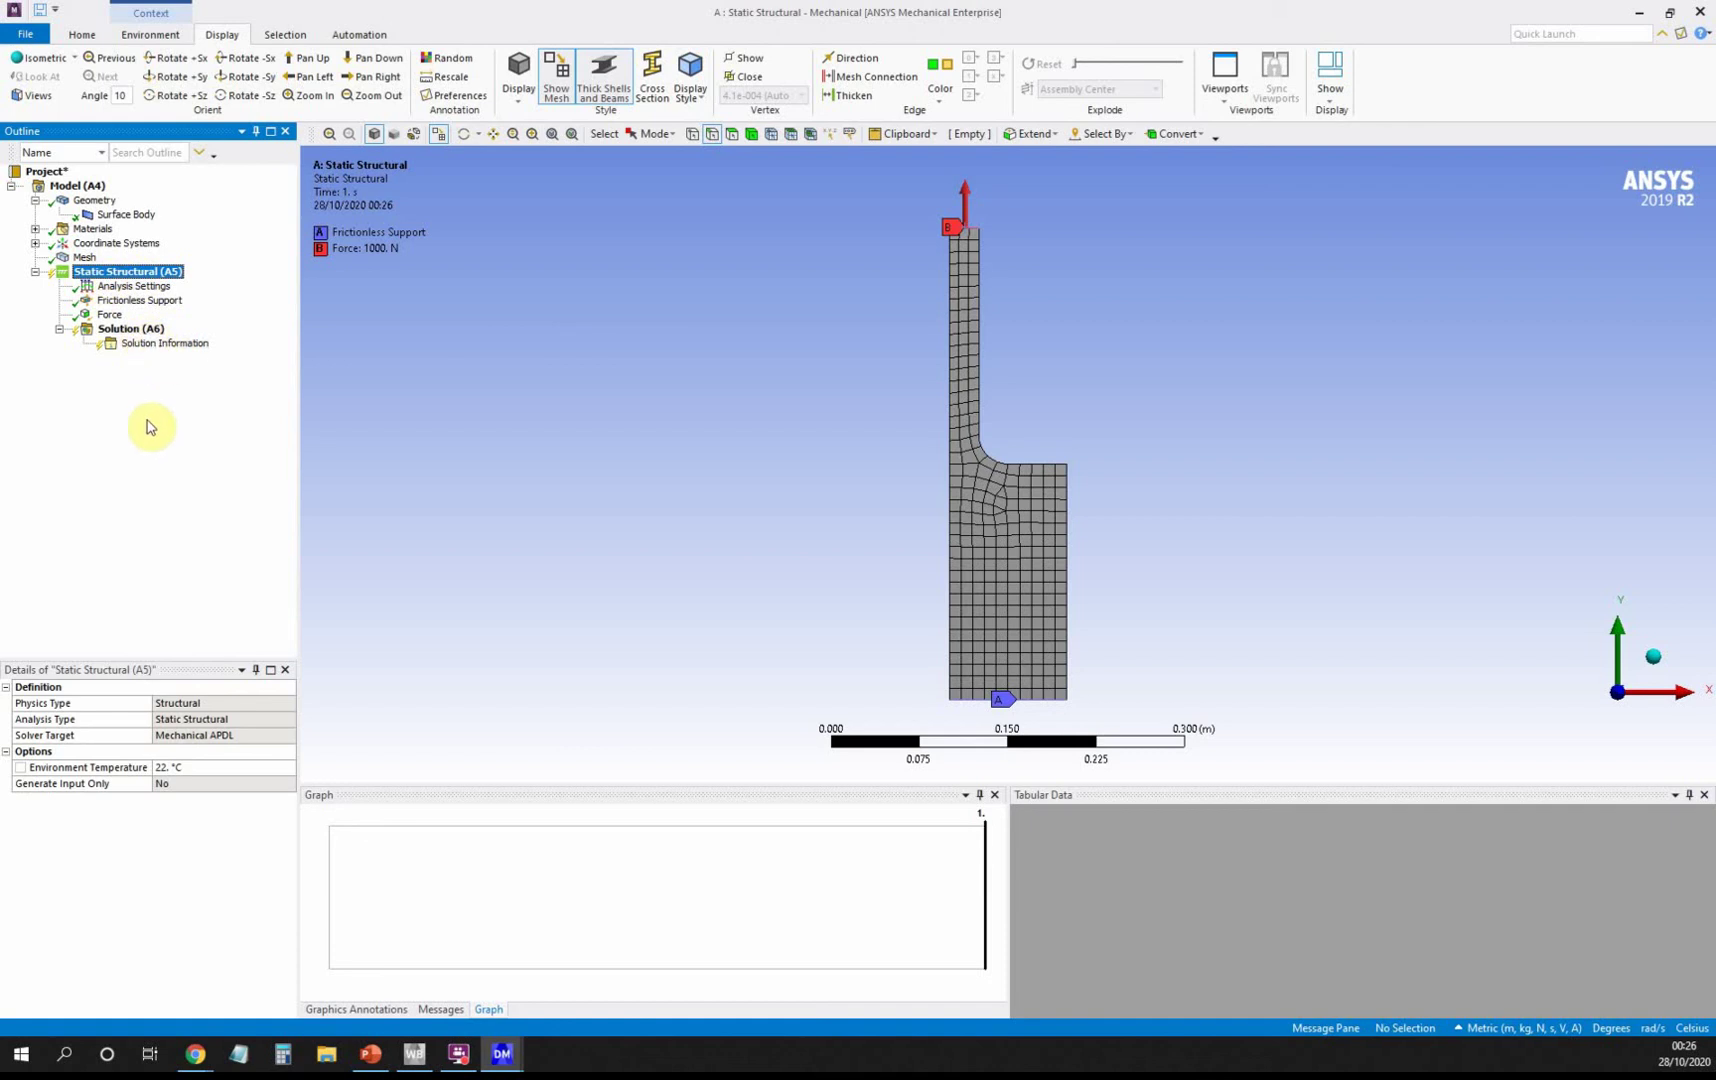
Add a total deformation result to the solution.
right_click(145, 330)
mouse_move(190, 350)
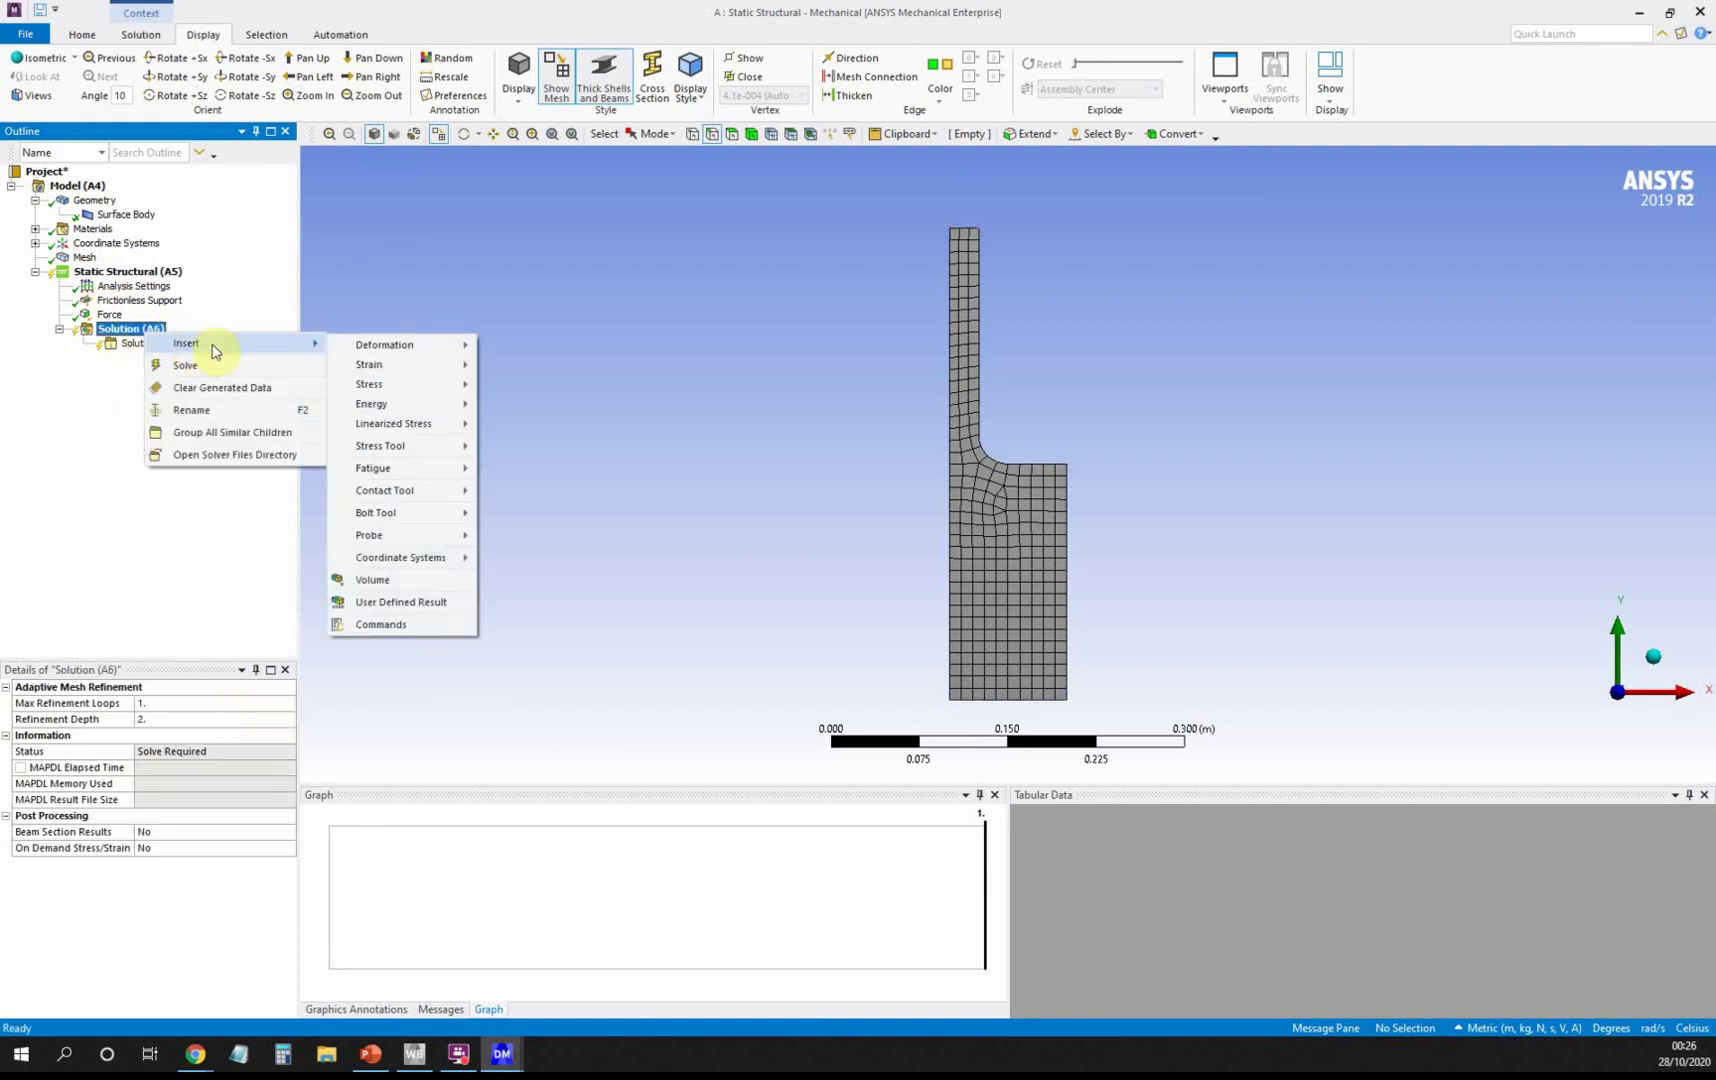
mouse_move(365, 345)
click(510, 347)
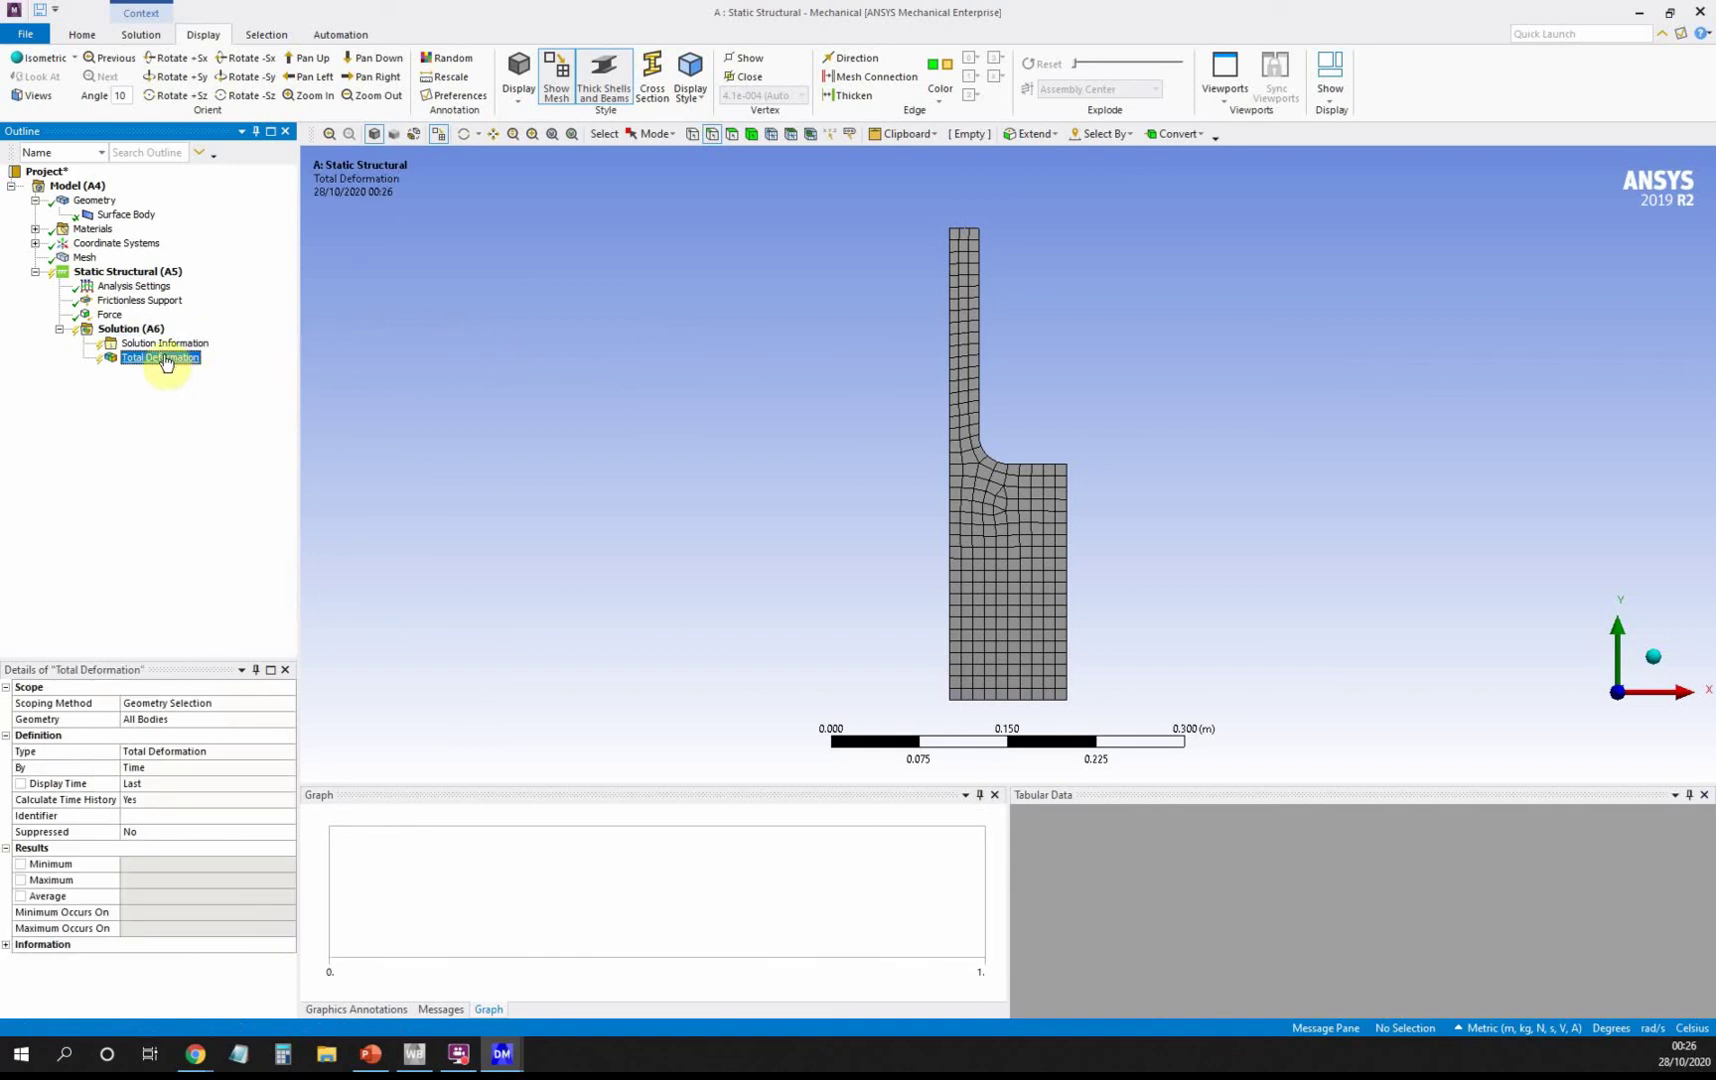
Add a directional deformation result to the solution and orient it along the Y axis.
right_click(137, 329)
mouse_move(178, 337)
mouse_move(370, 345)
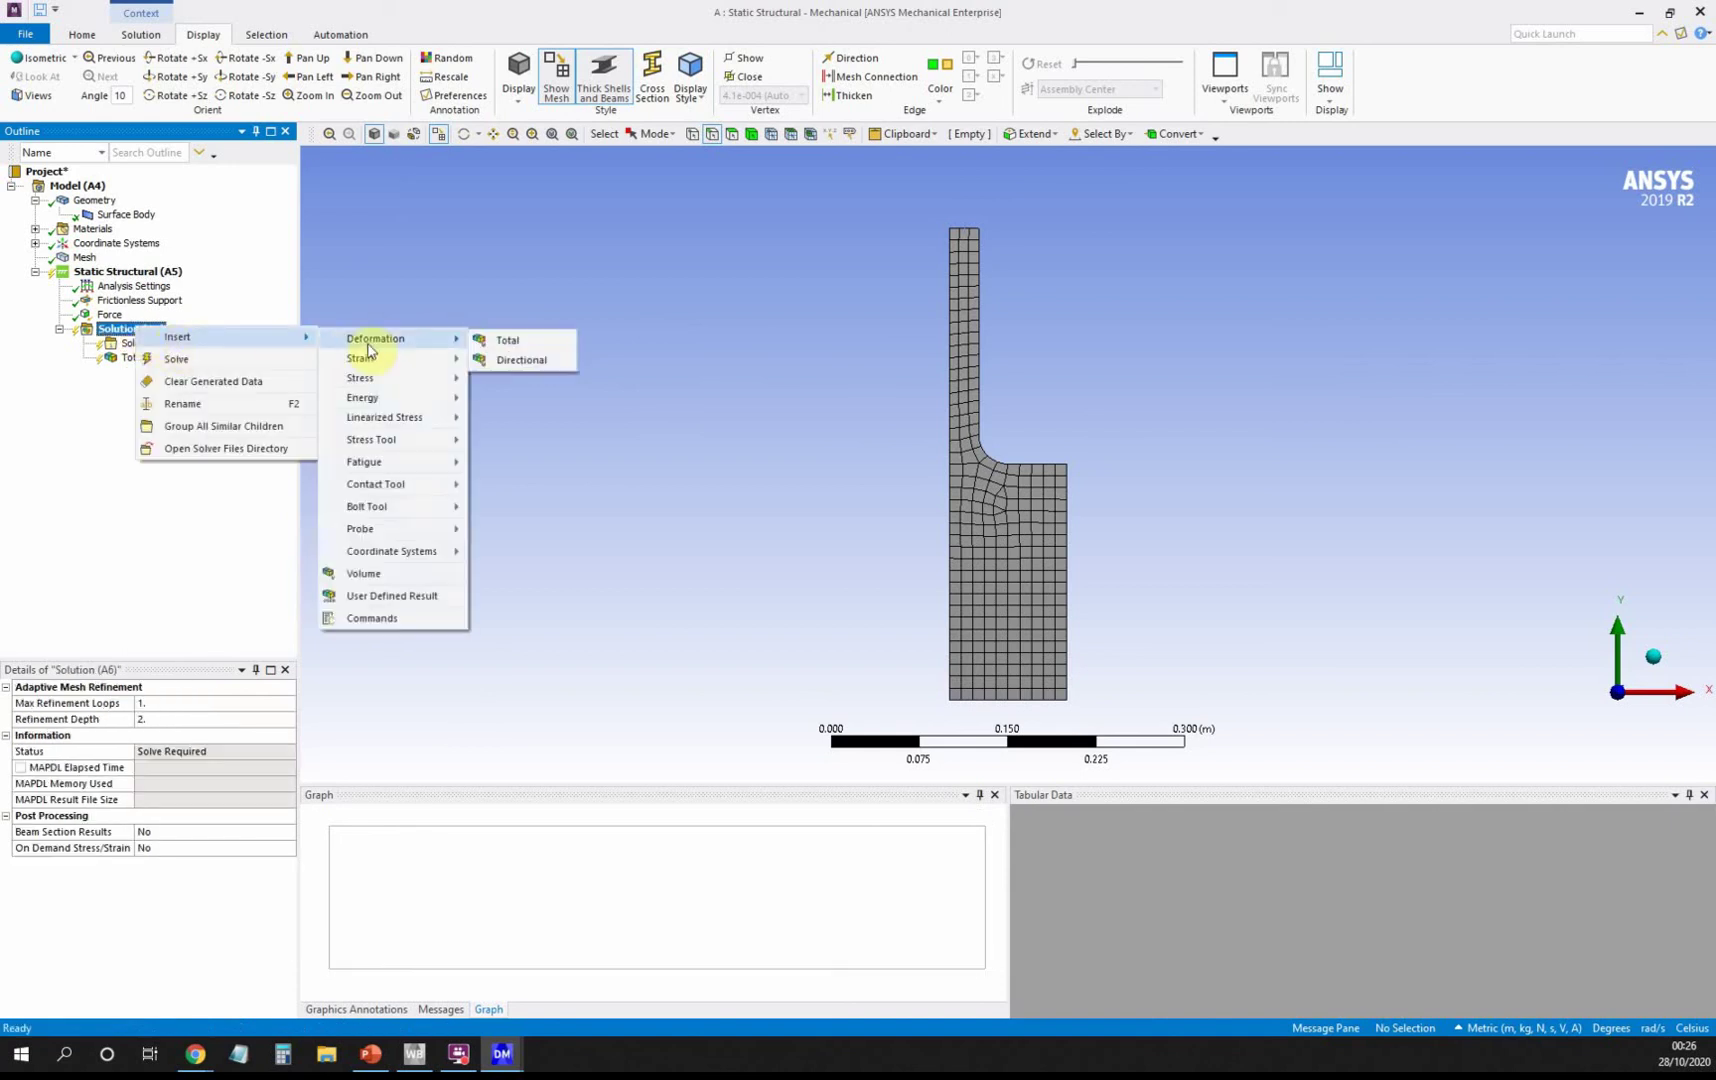
click(515, 360)
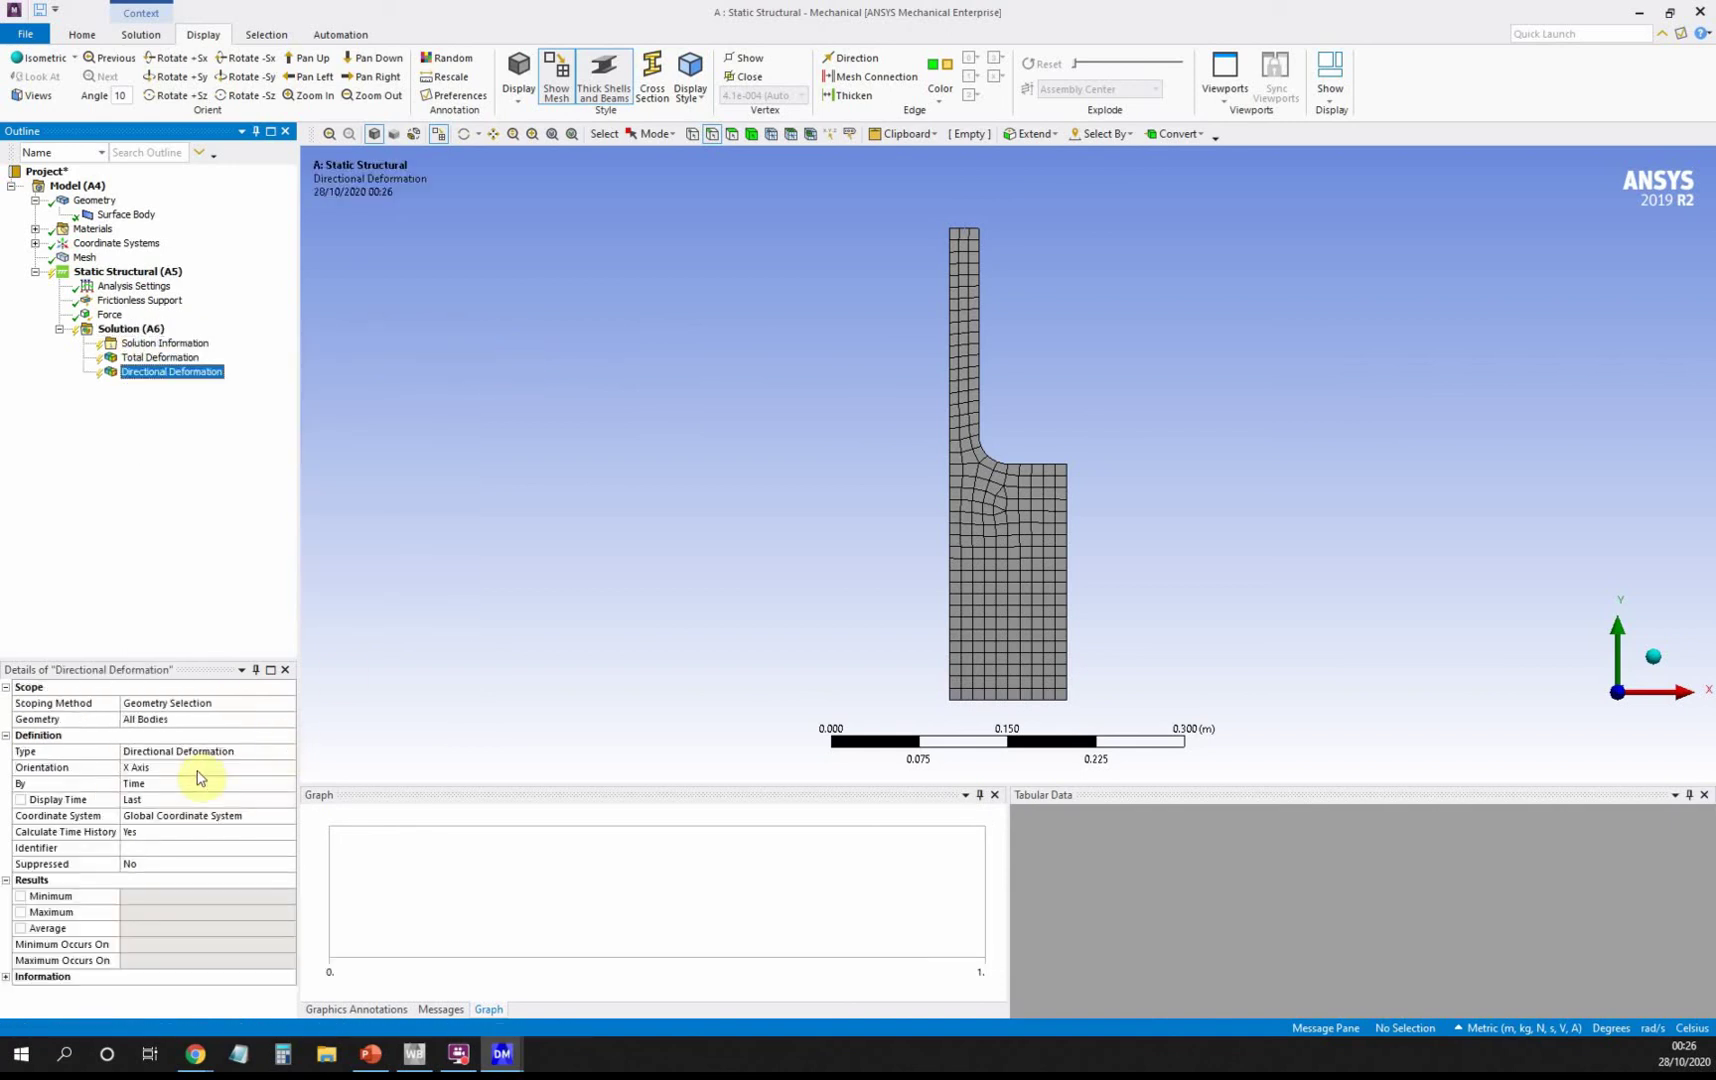
click(197, 770)
click(291, 768)
click(245, 791)
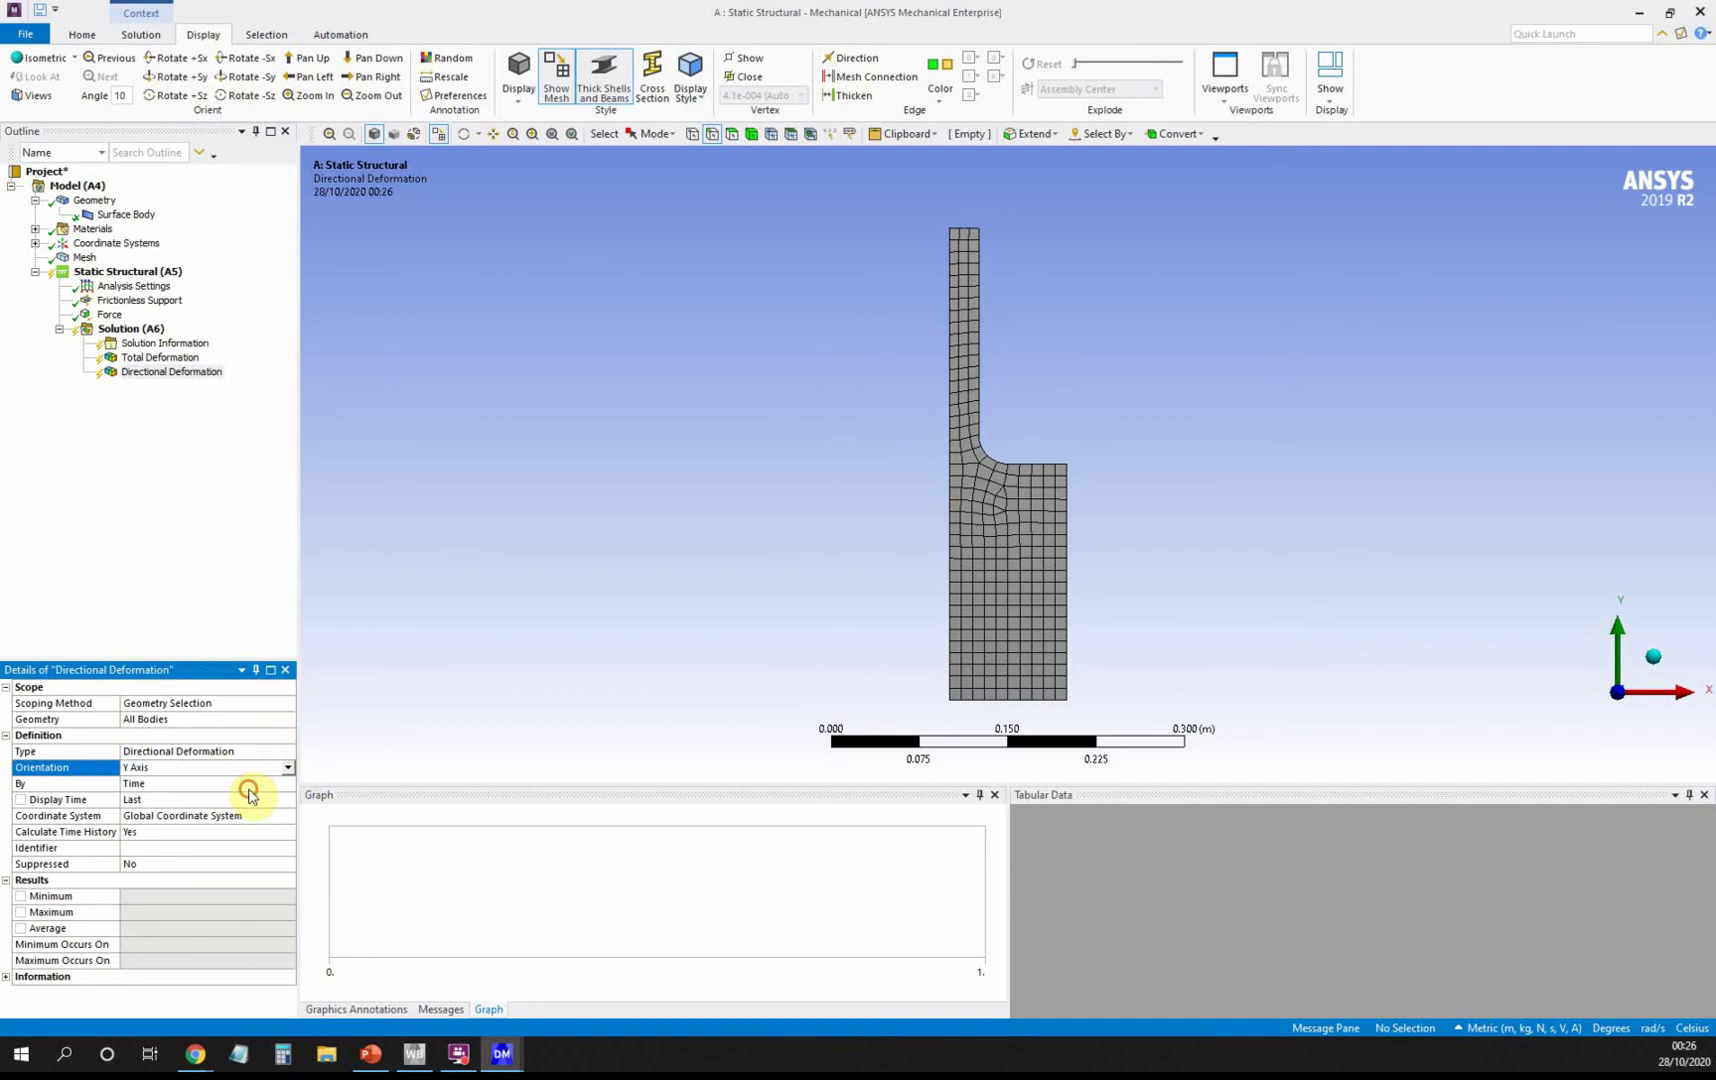
Add a normal stress result to the solution and orient it along the Y axis.
click(139, 328)
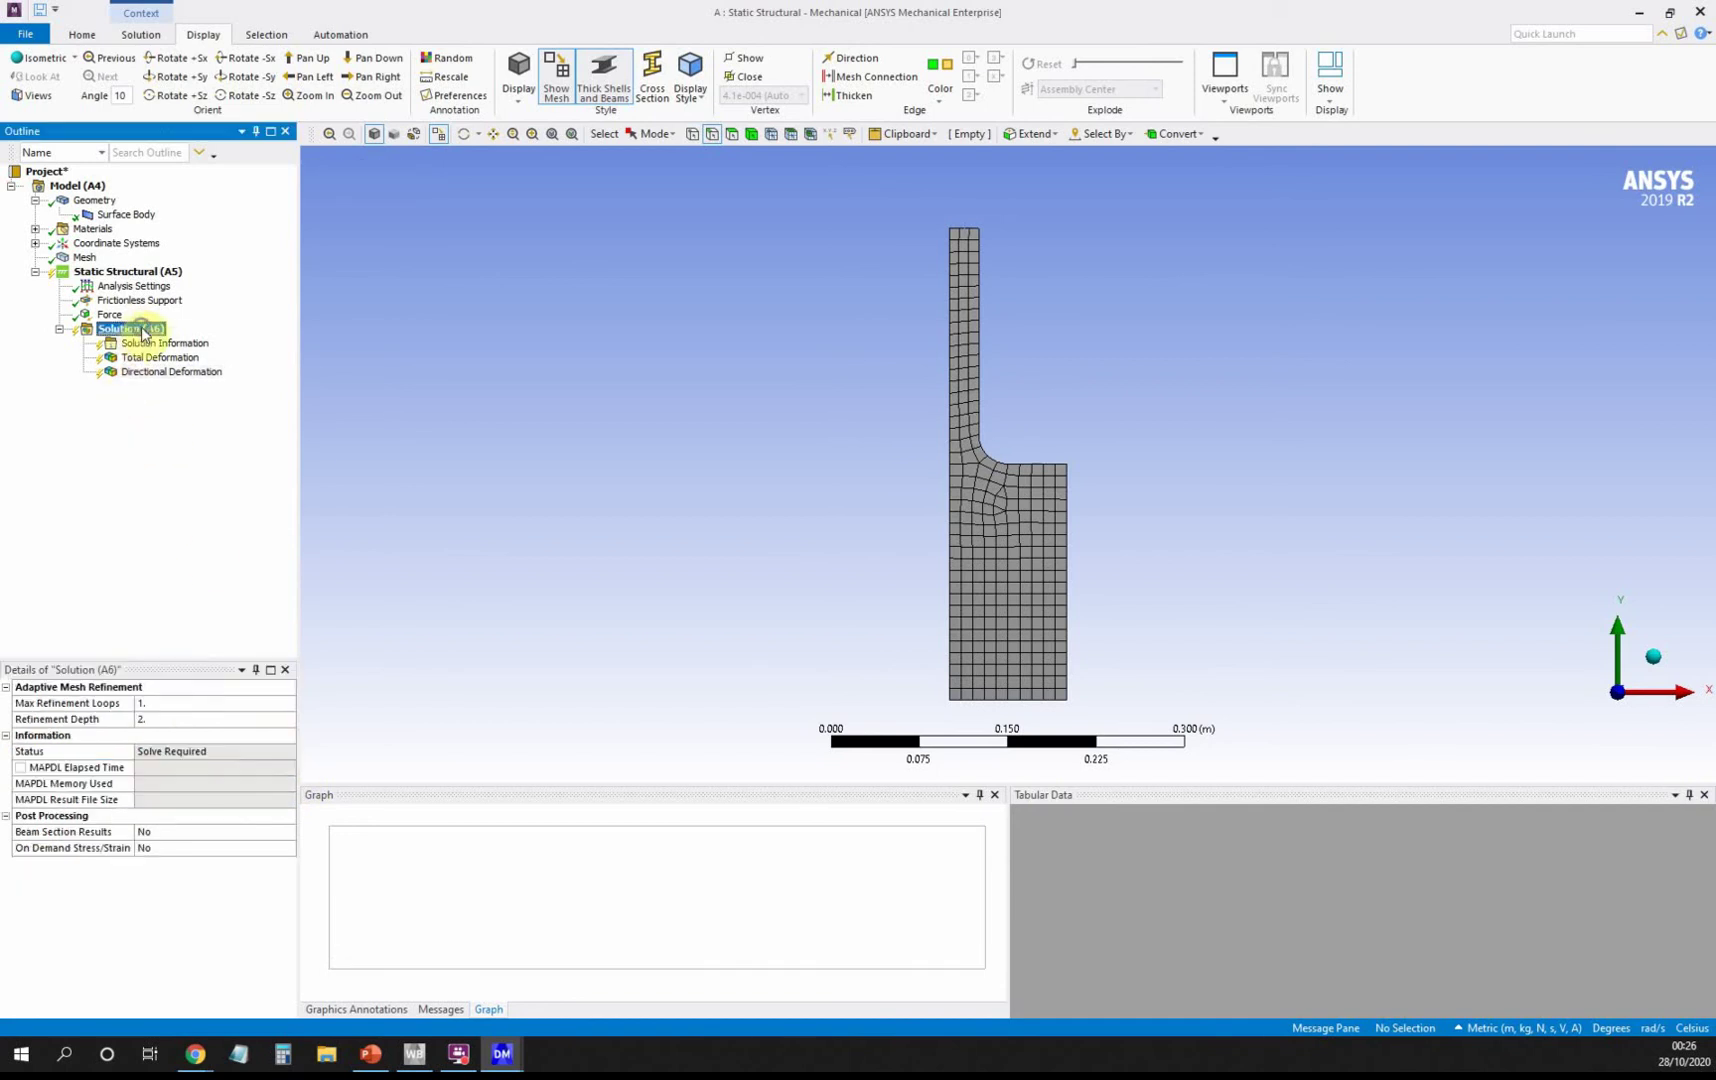
right_click(143, 332)
mouse_move(185, 347)
mouse_move(366, 379)
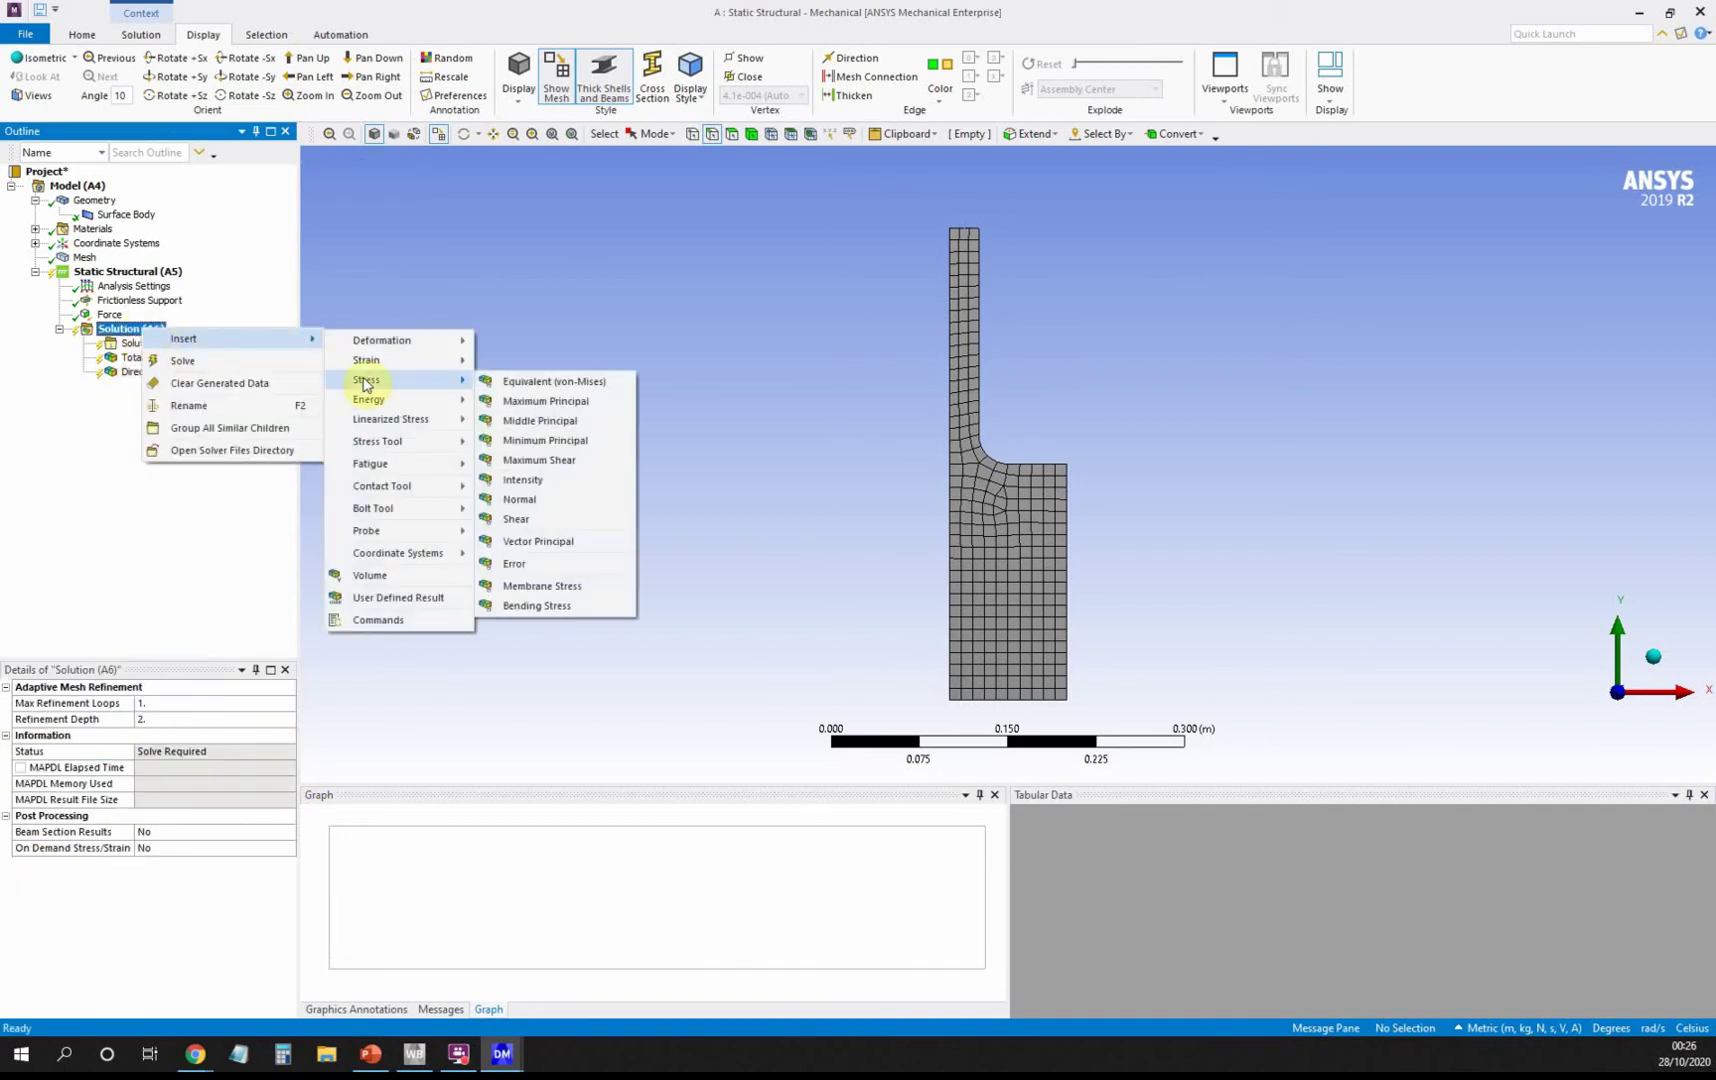
click(550, 499)
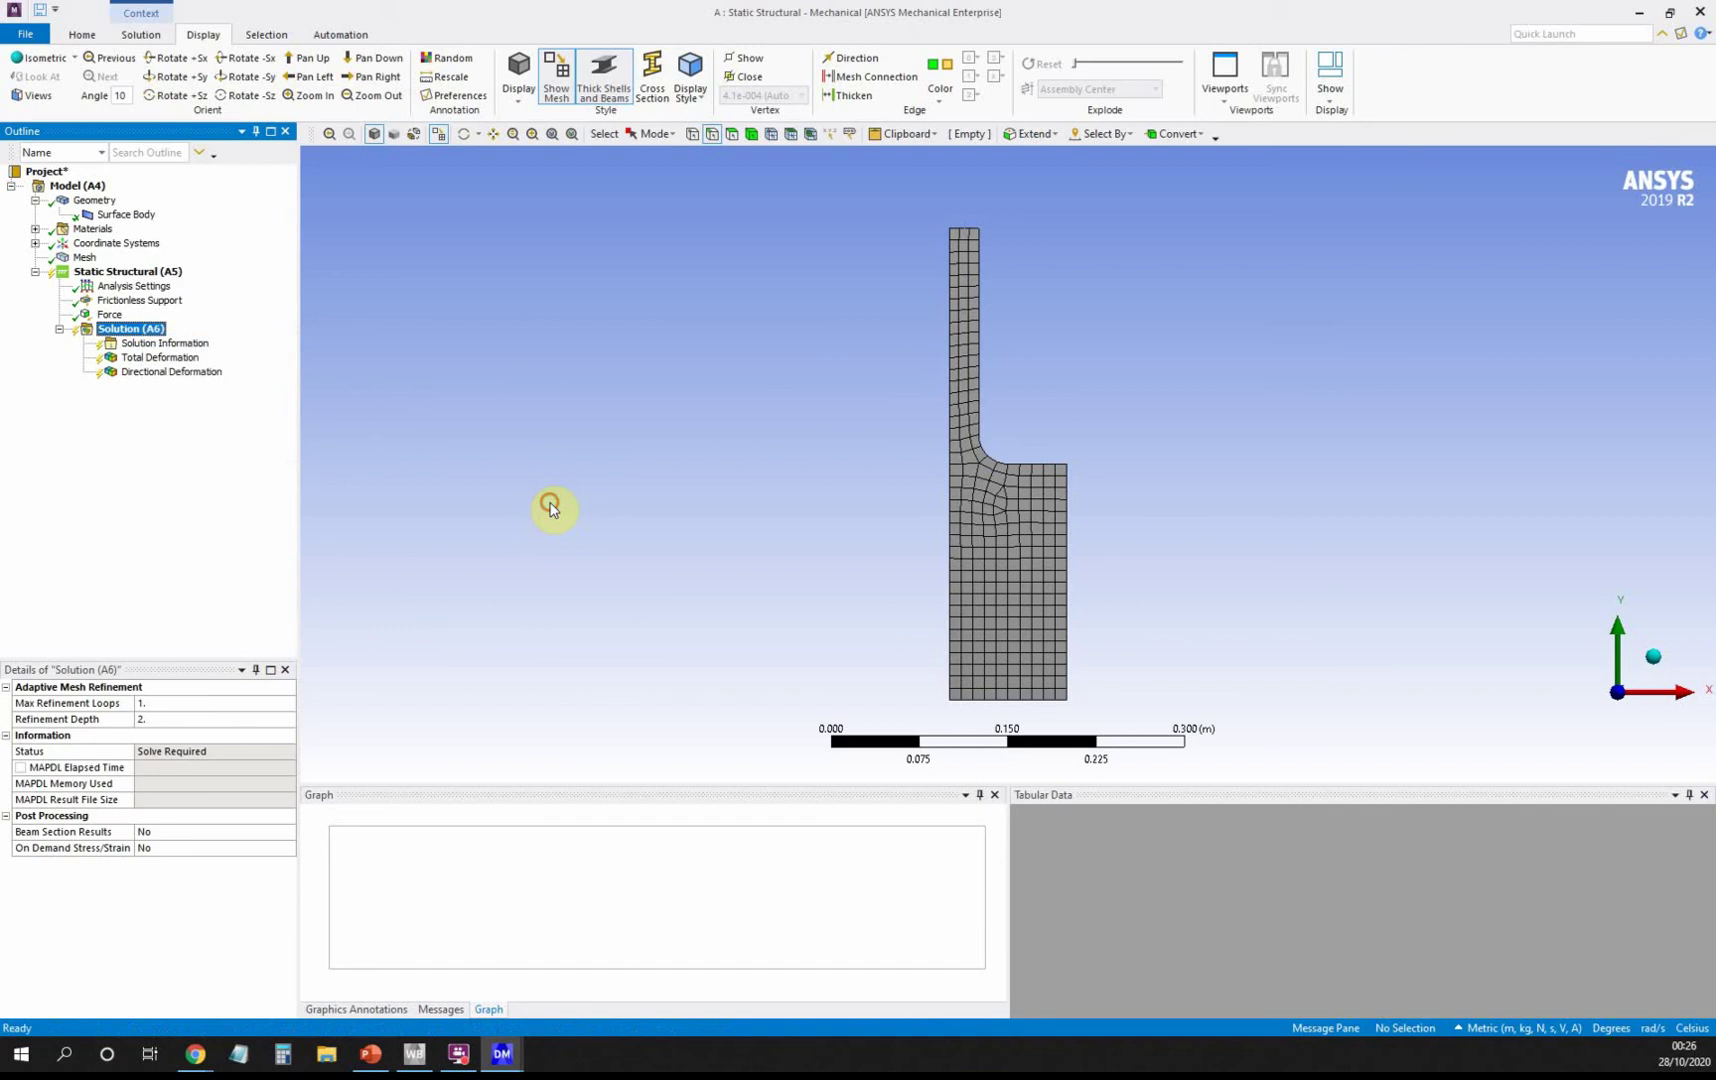
click(214, 769)
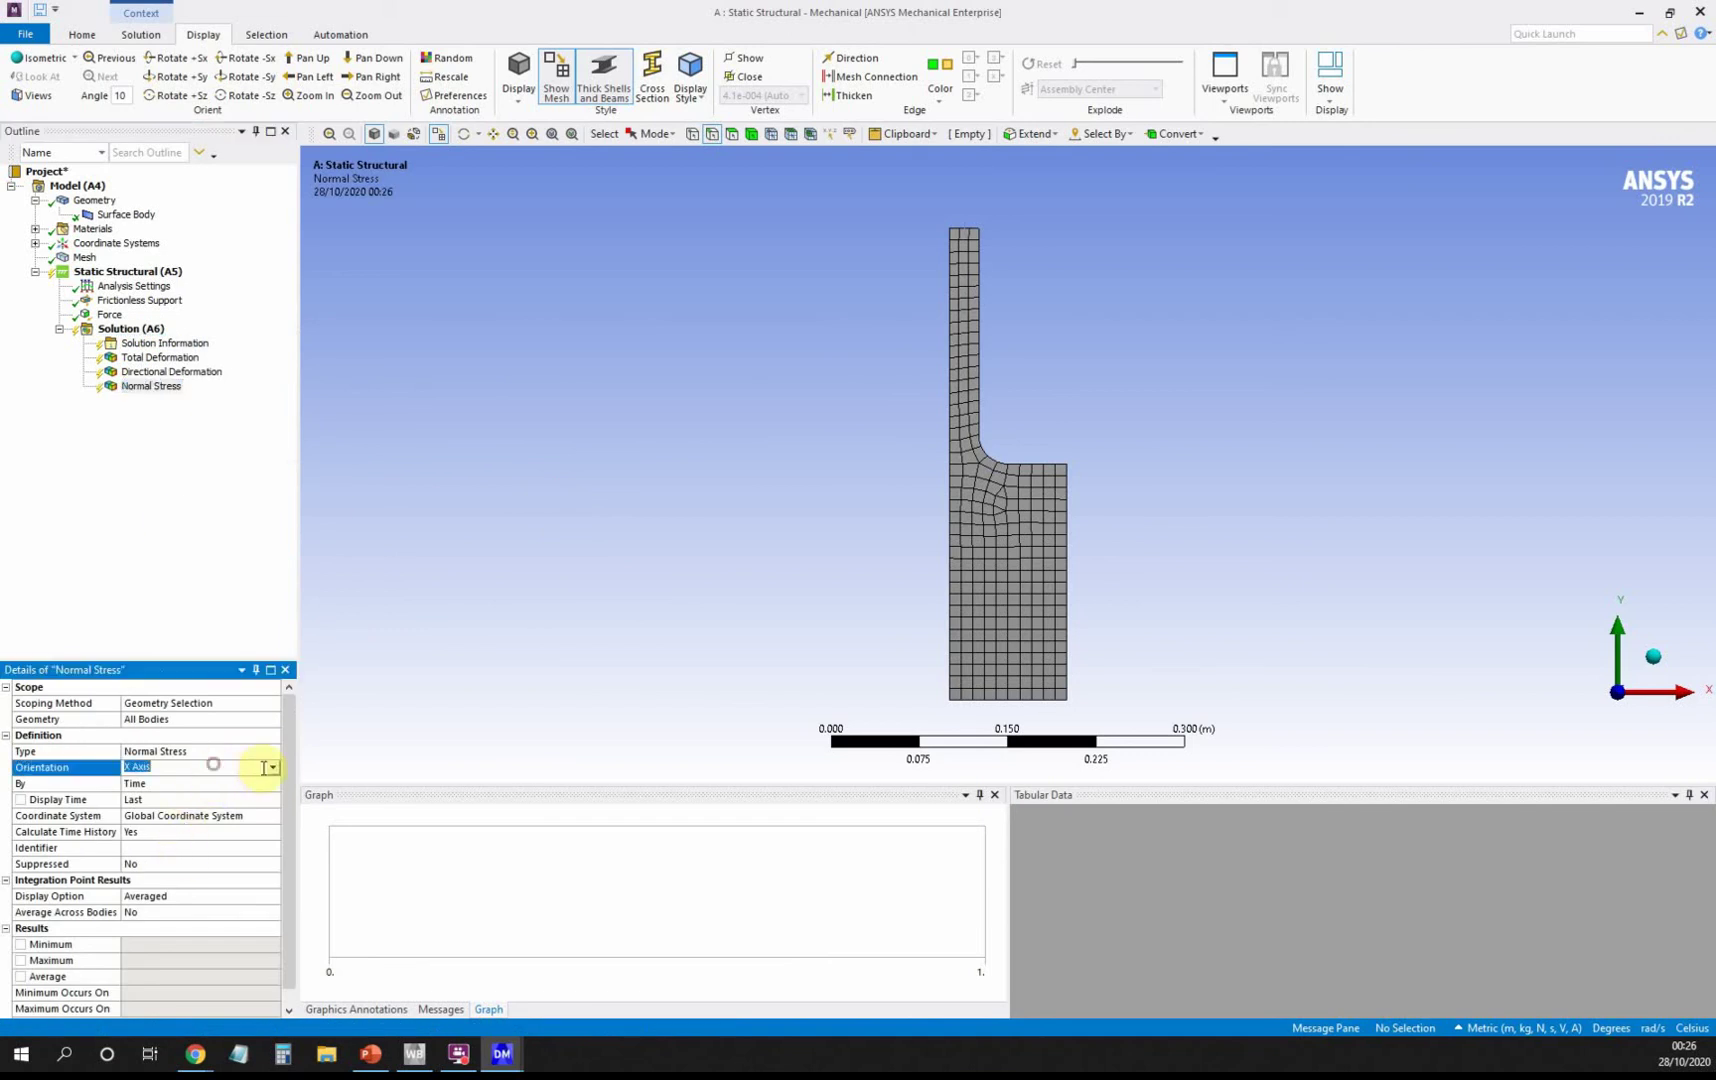
click(273, 767)
click(257, 793)
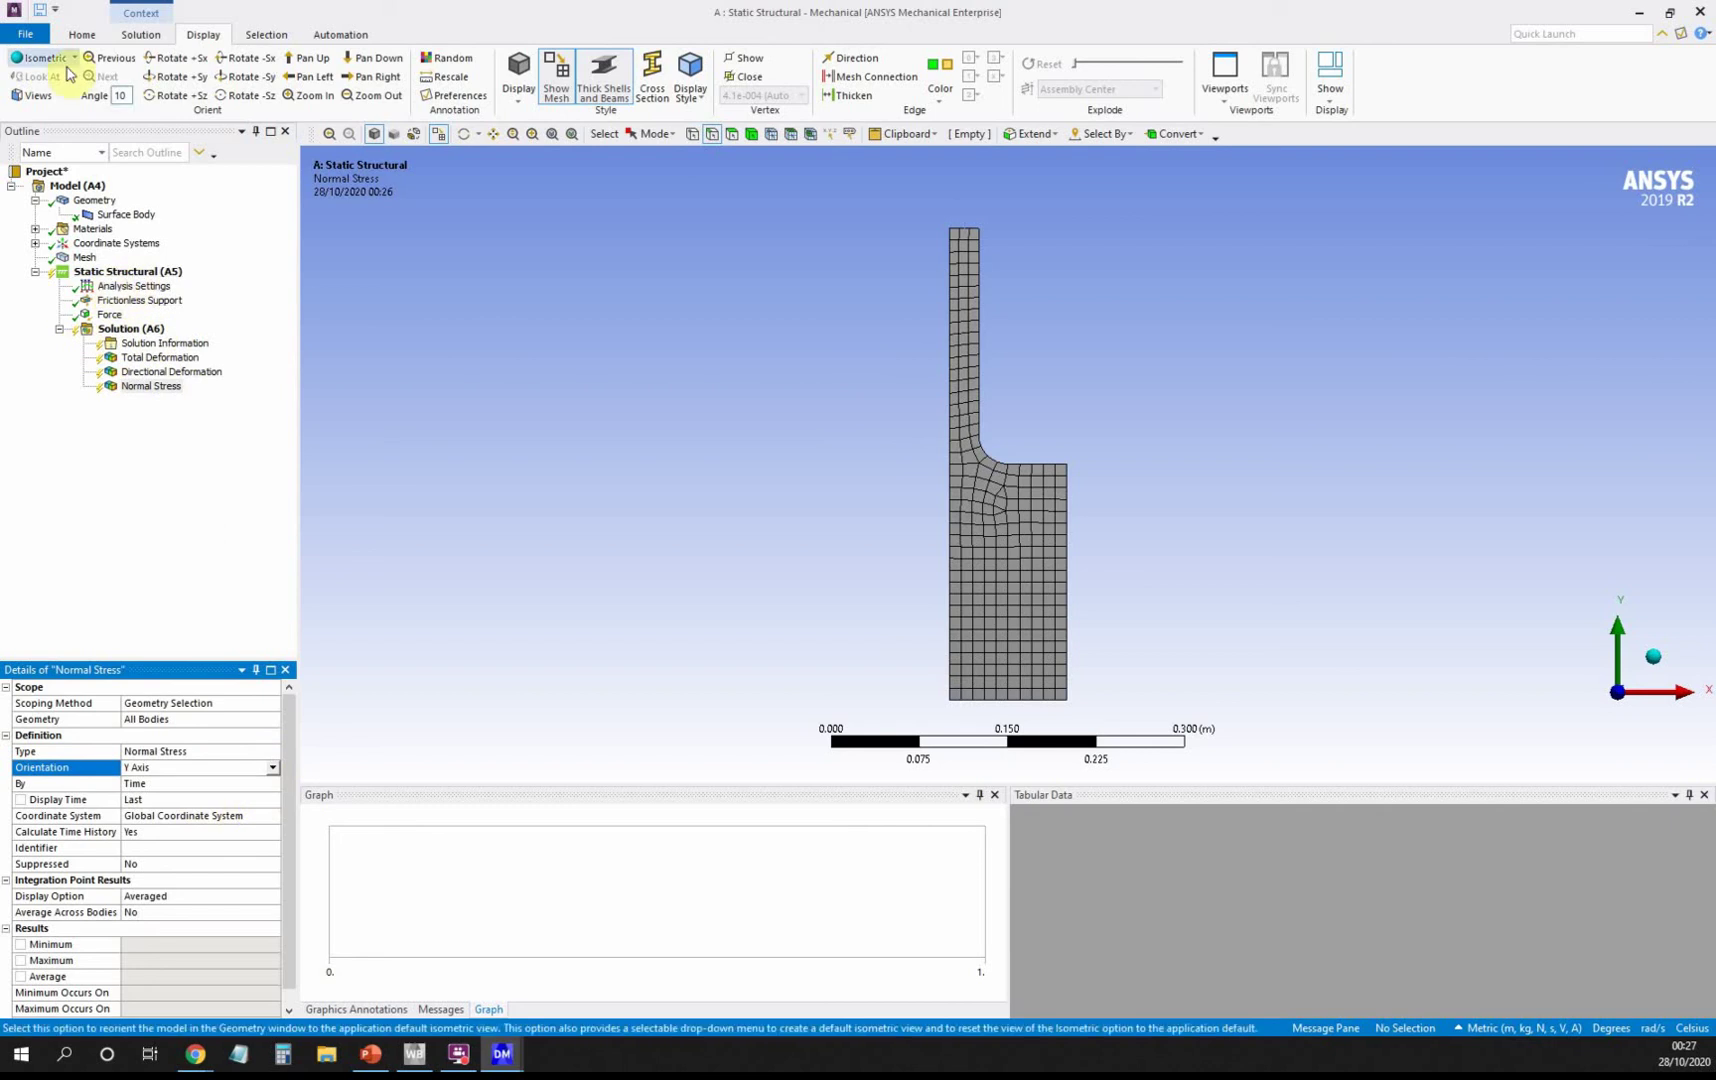
Save the project and solve the static structural analysis.
click(40, 10)
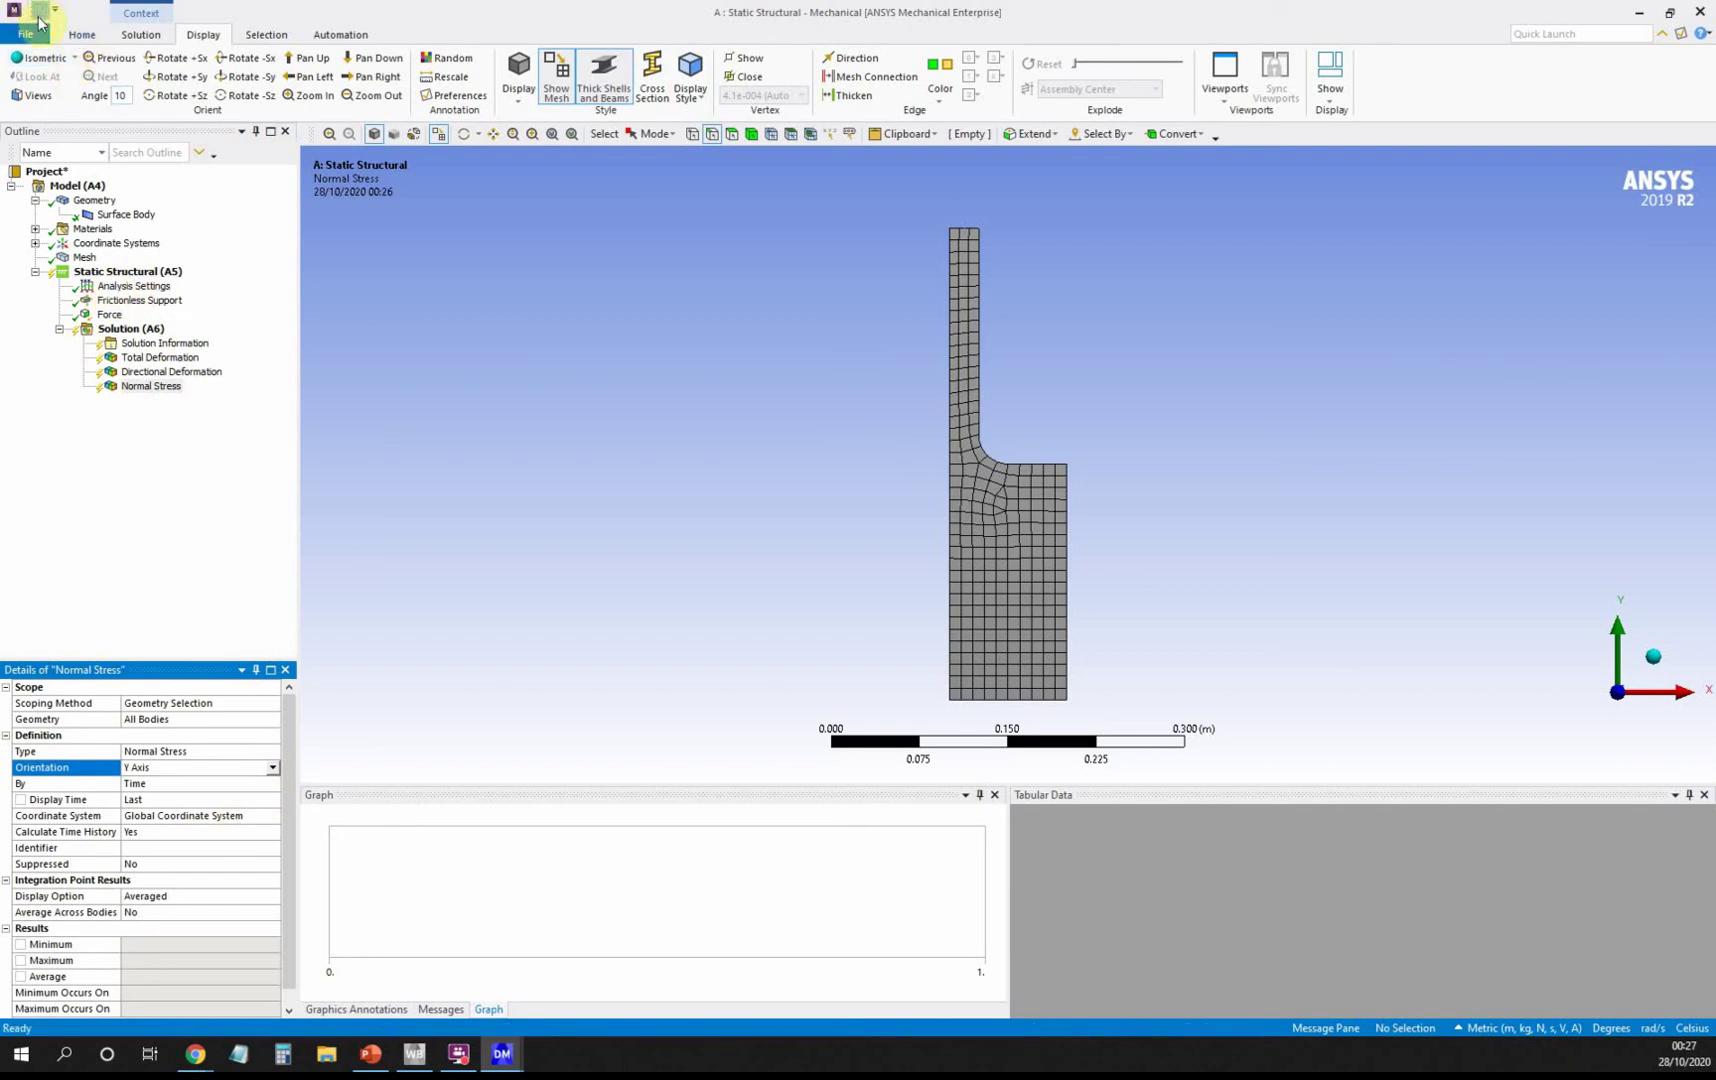
click(128, 272)
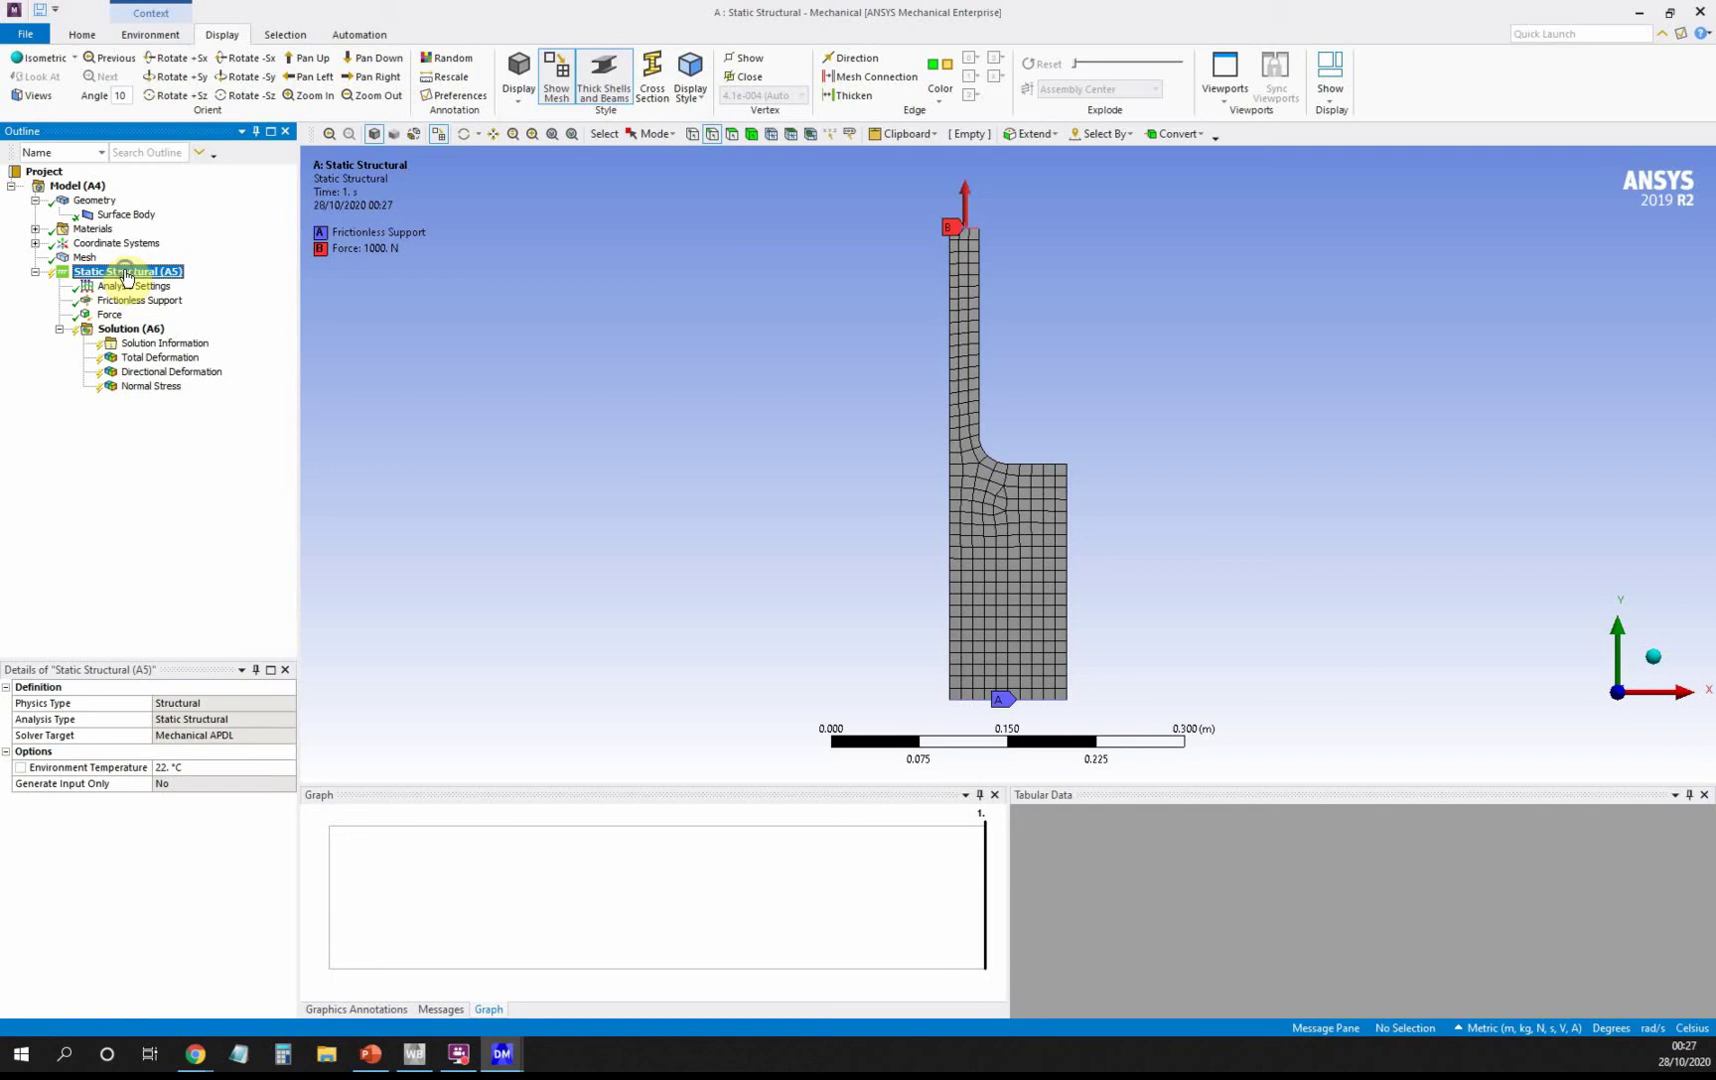
right_click(125, 277)
click(152, 304)
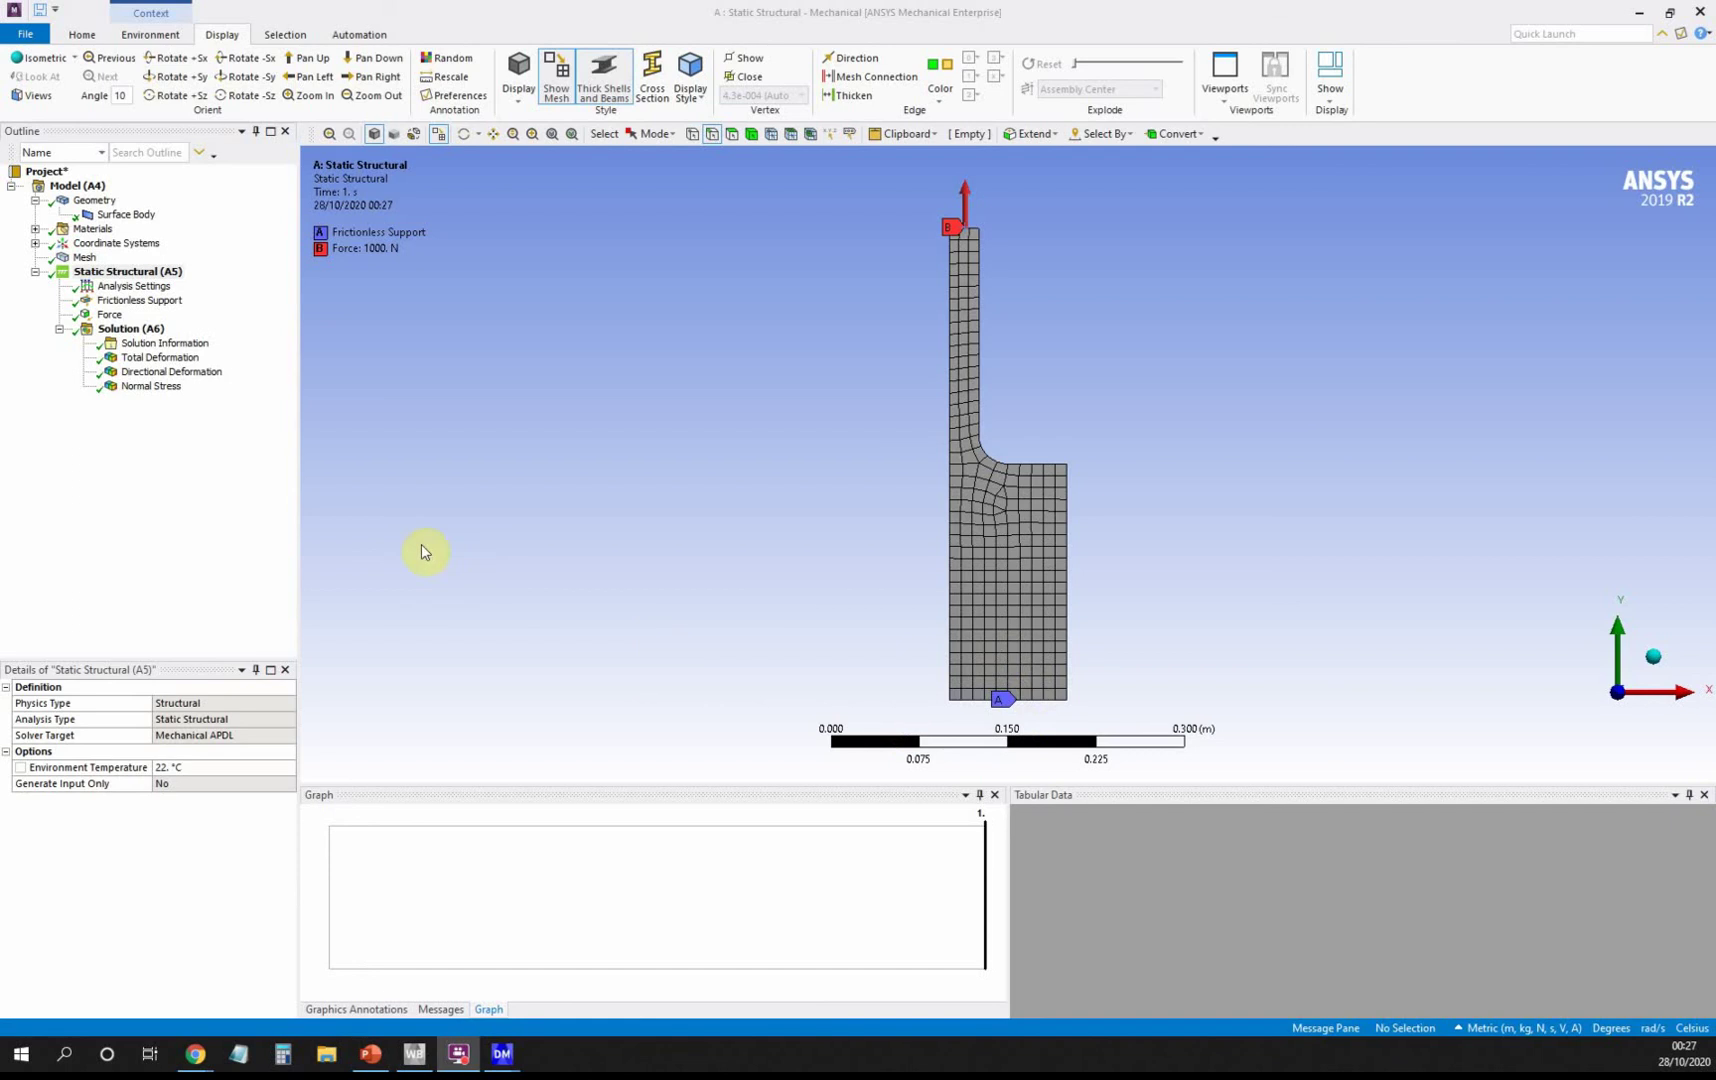
Display the total deformation result with the undeformed wireframe overlaid.
click(152, 360)
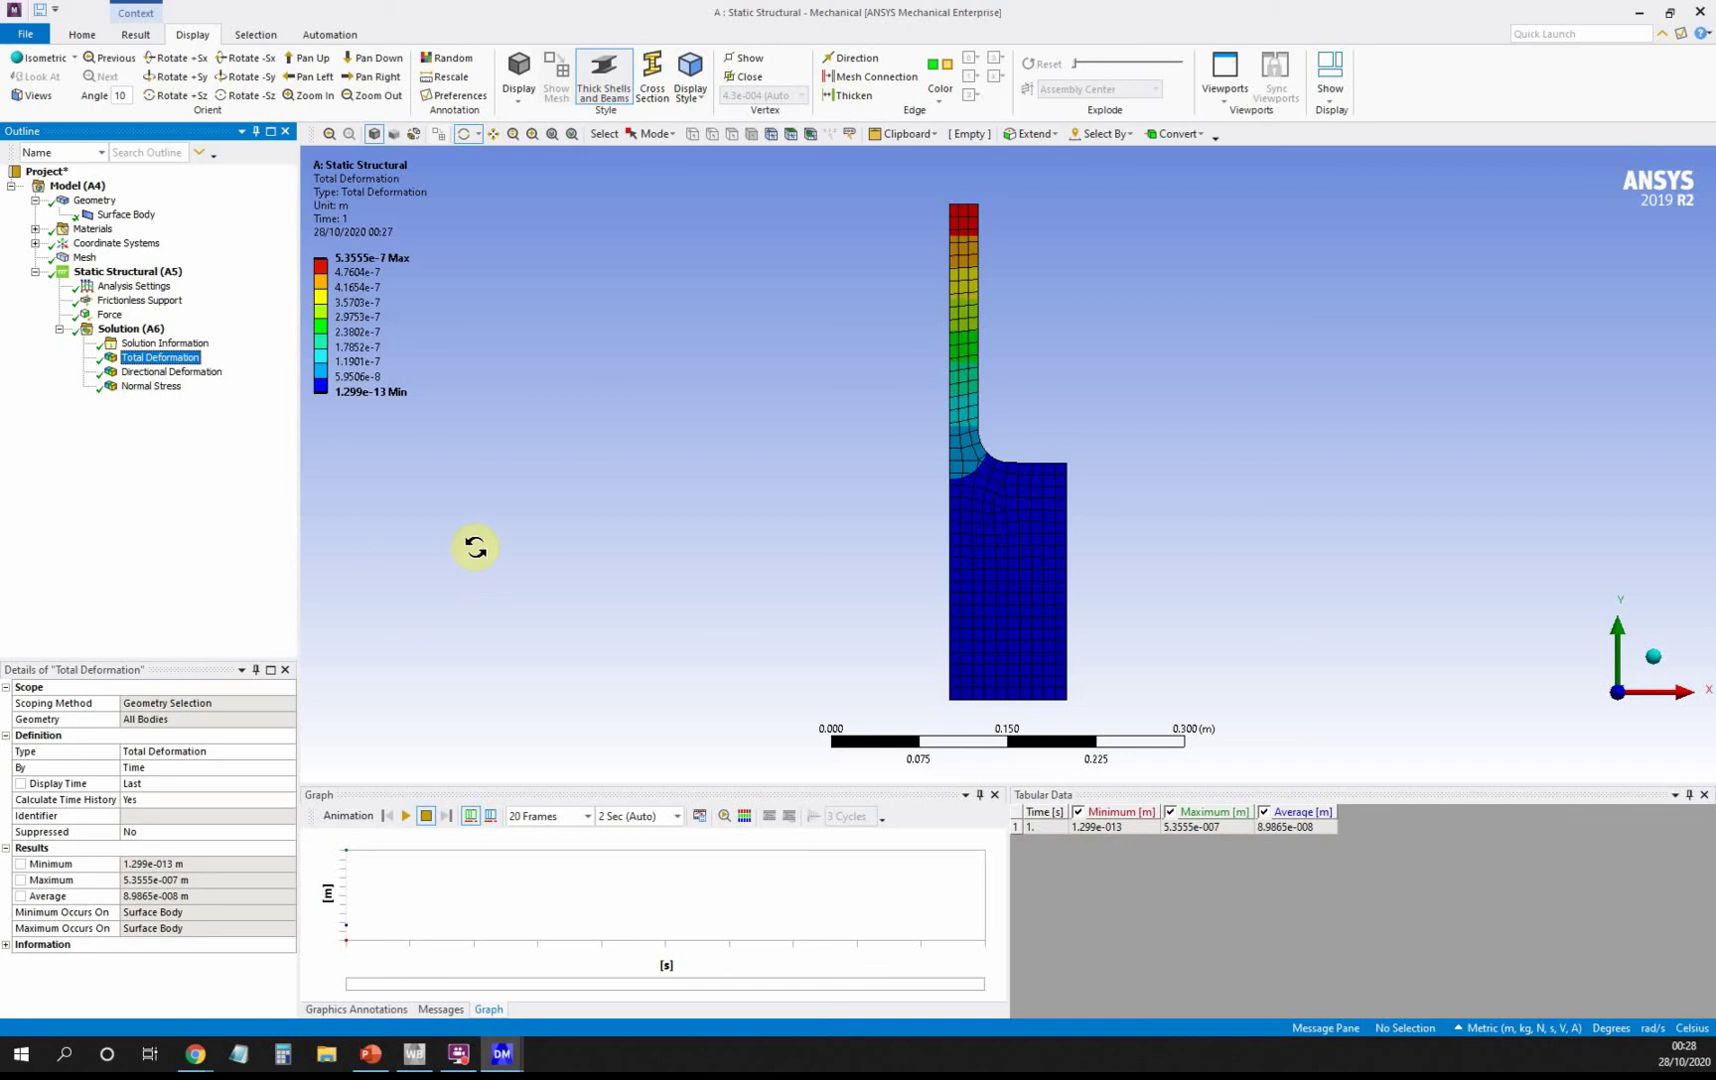
click(133, 35)
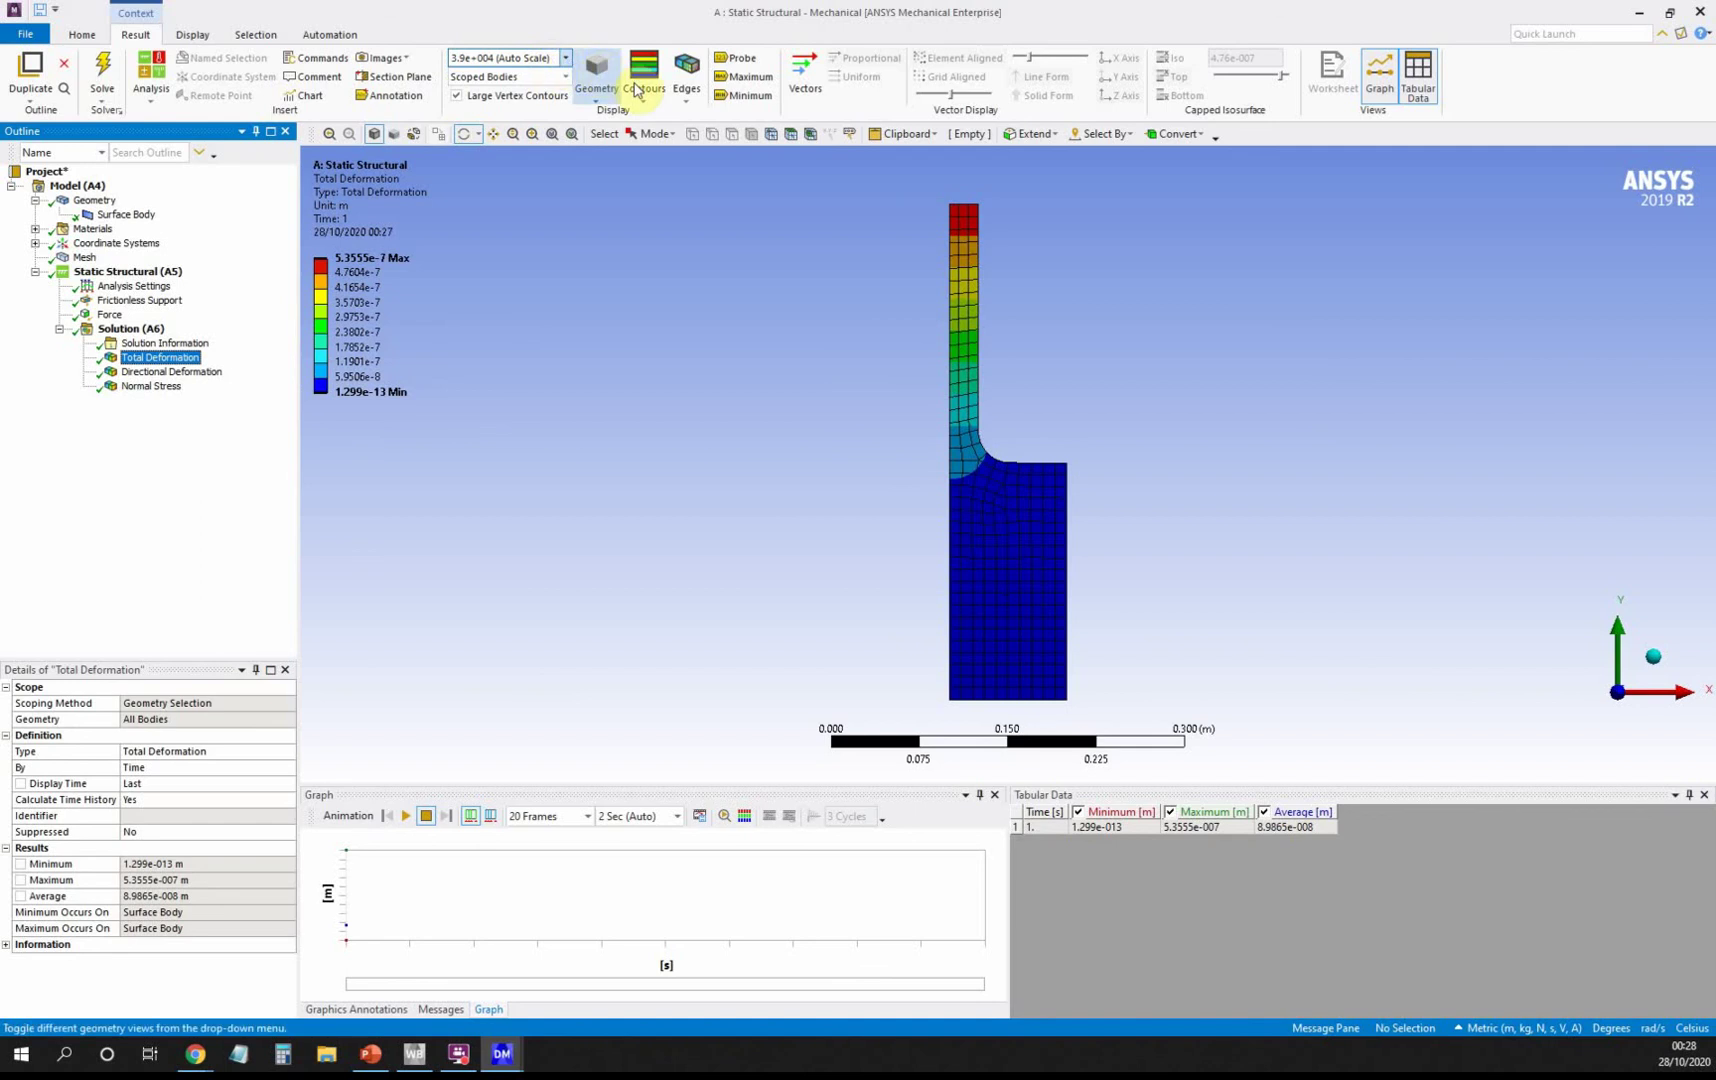
click(681, 101)
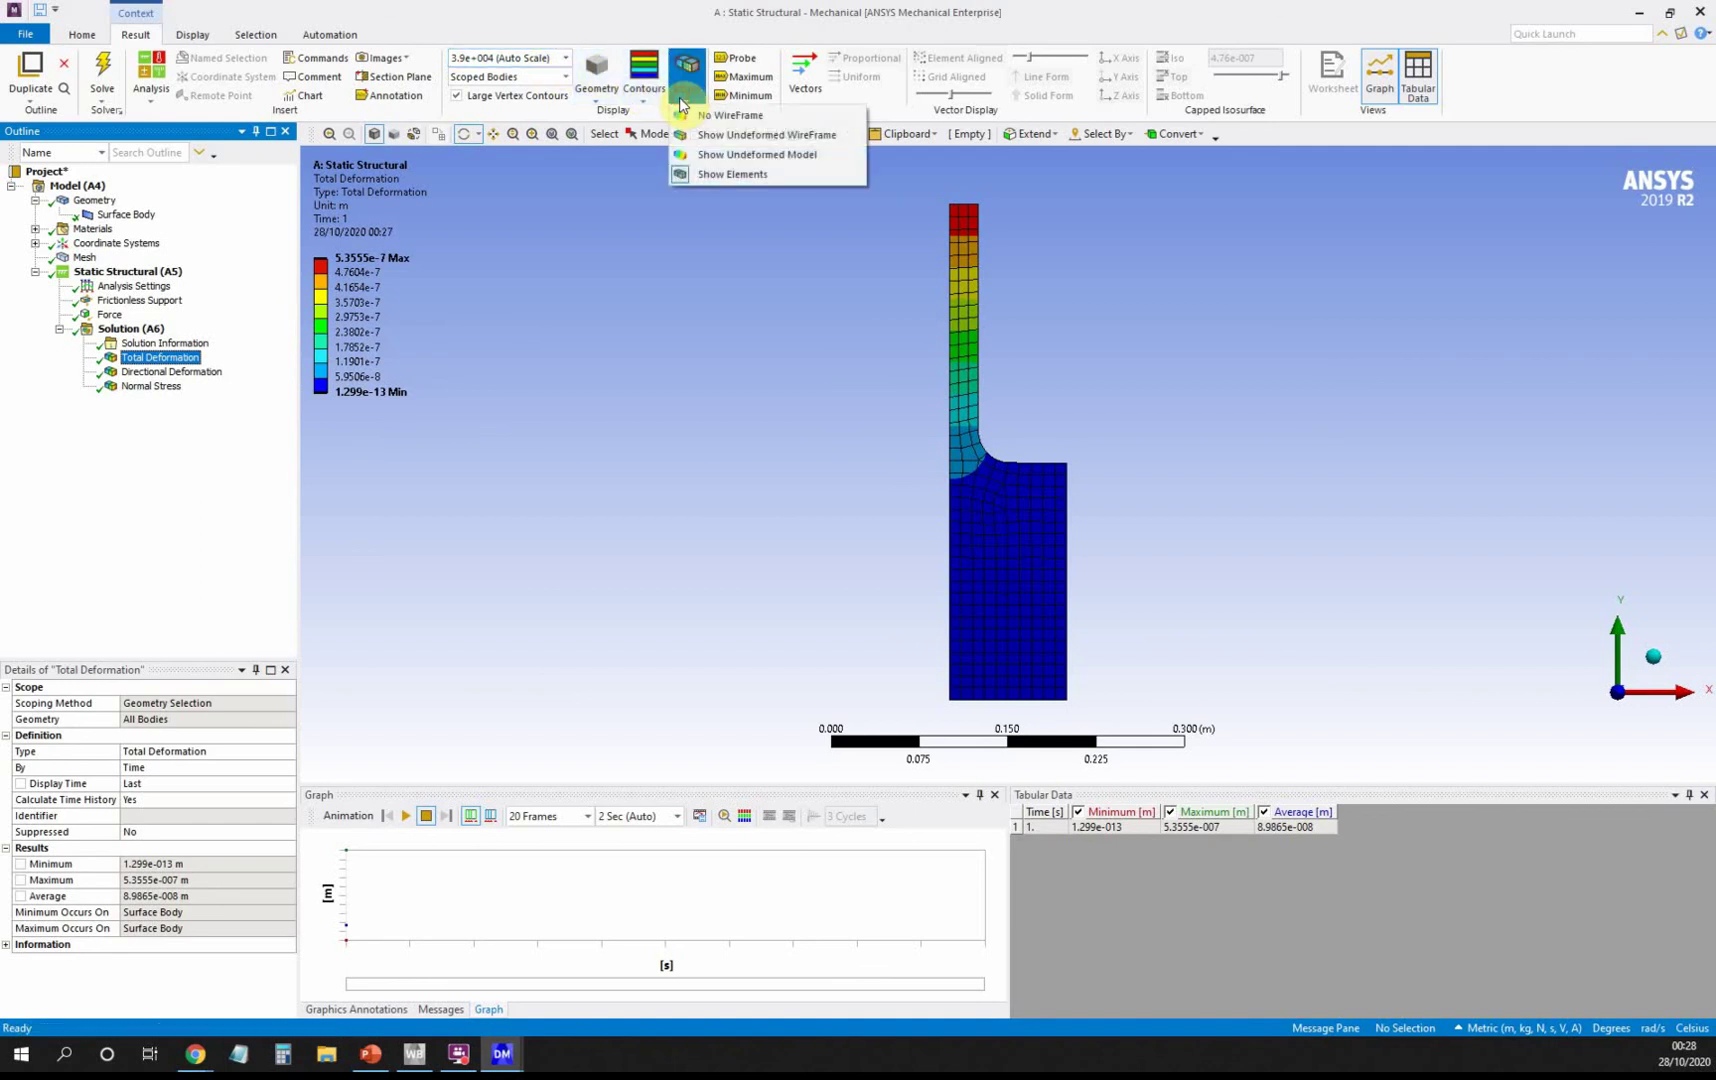
click(759, 137)
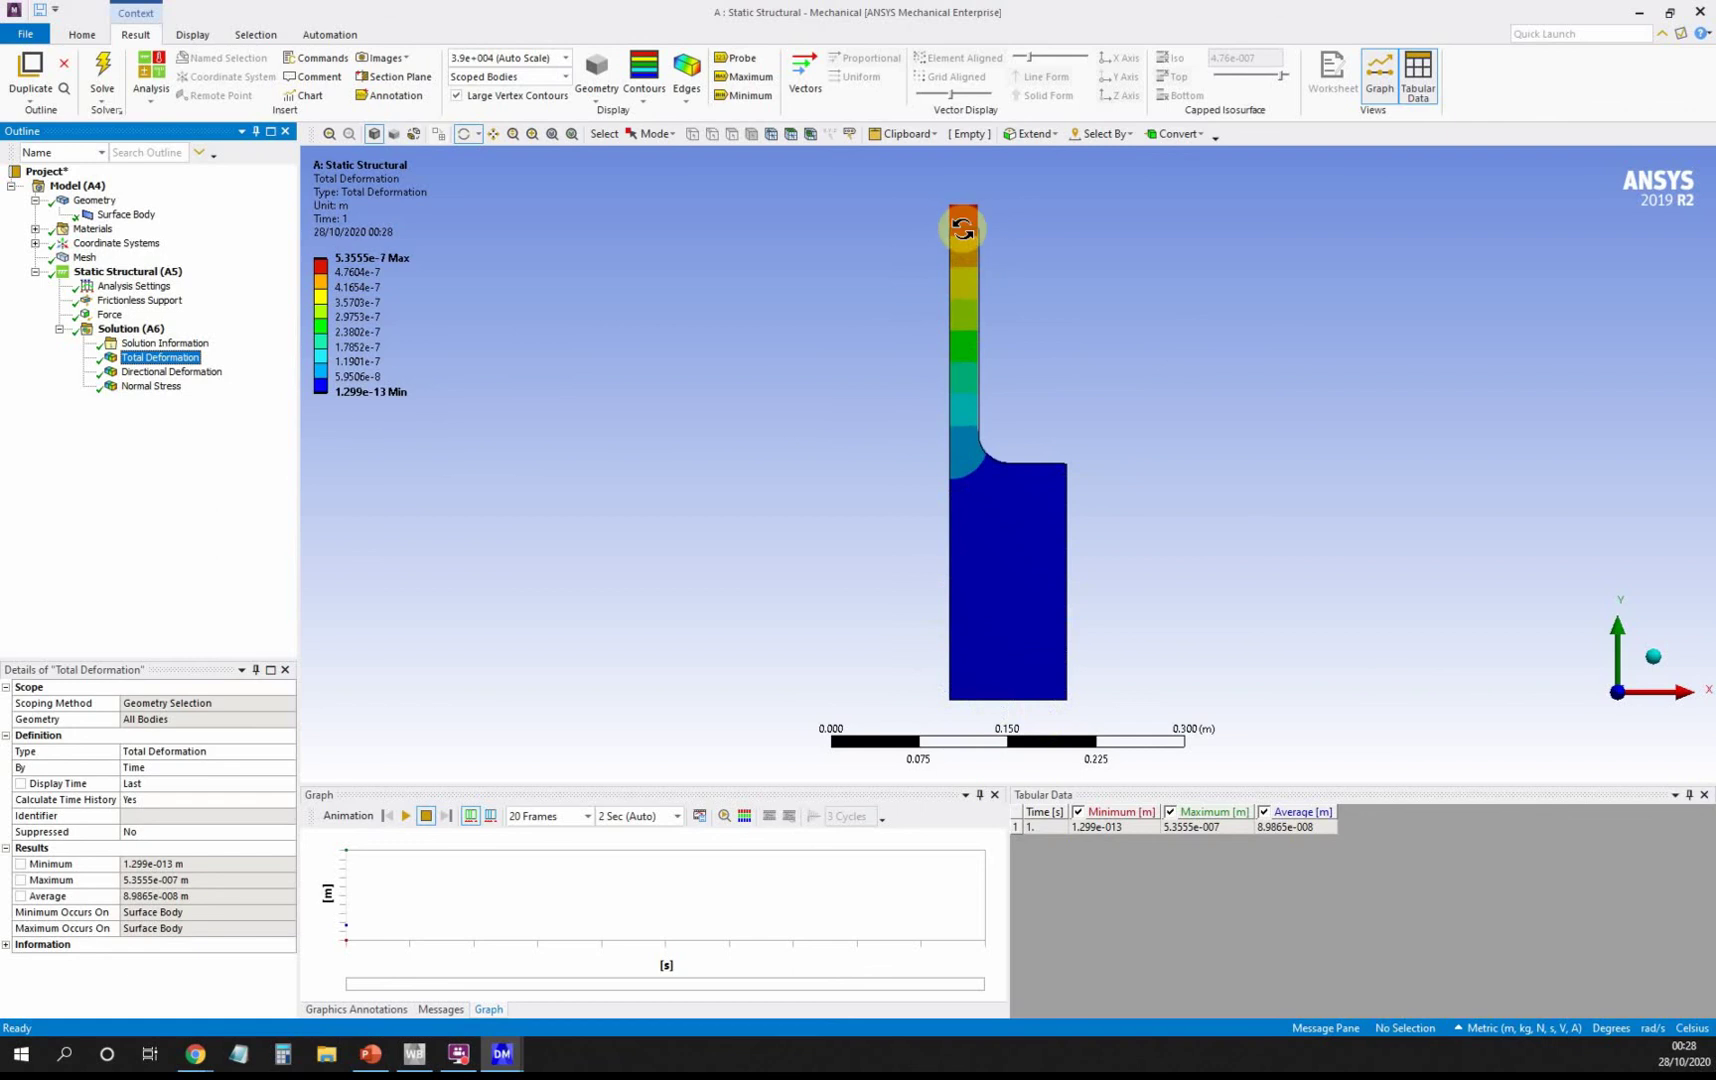
View the total deformation at true scale, 2x auto and 5x auto, and return it to auto scale.
click(565, 64)
click(551, 88)
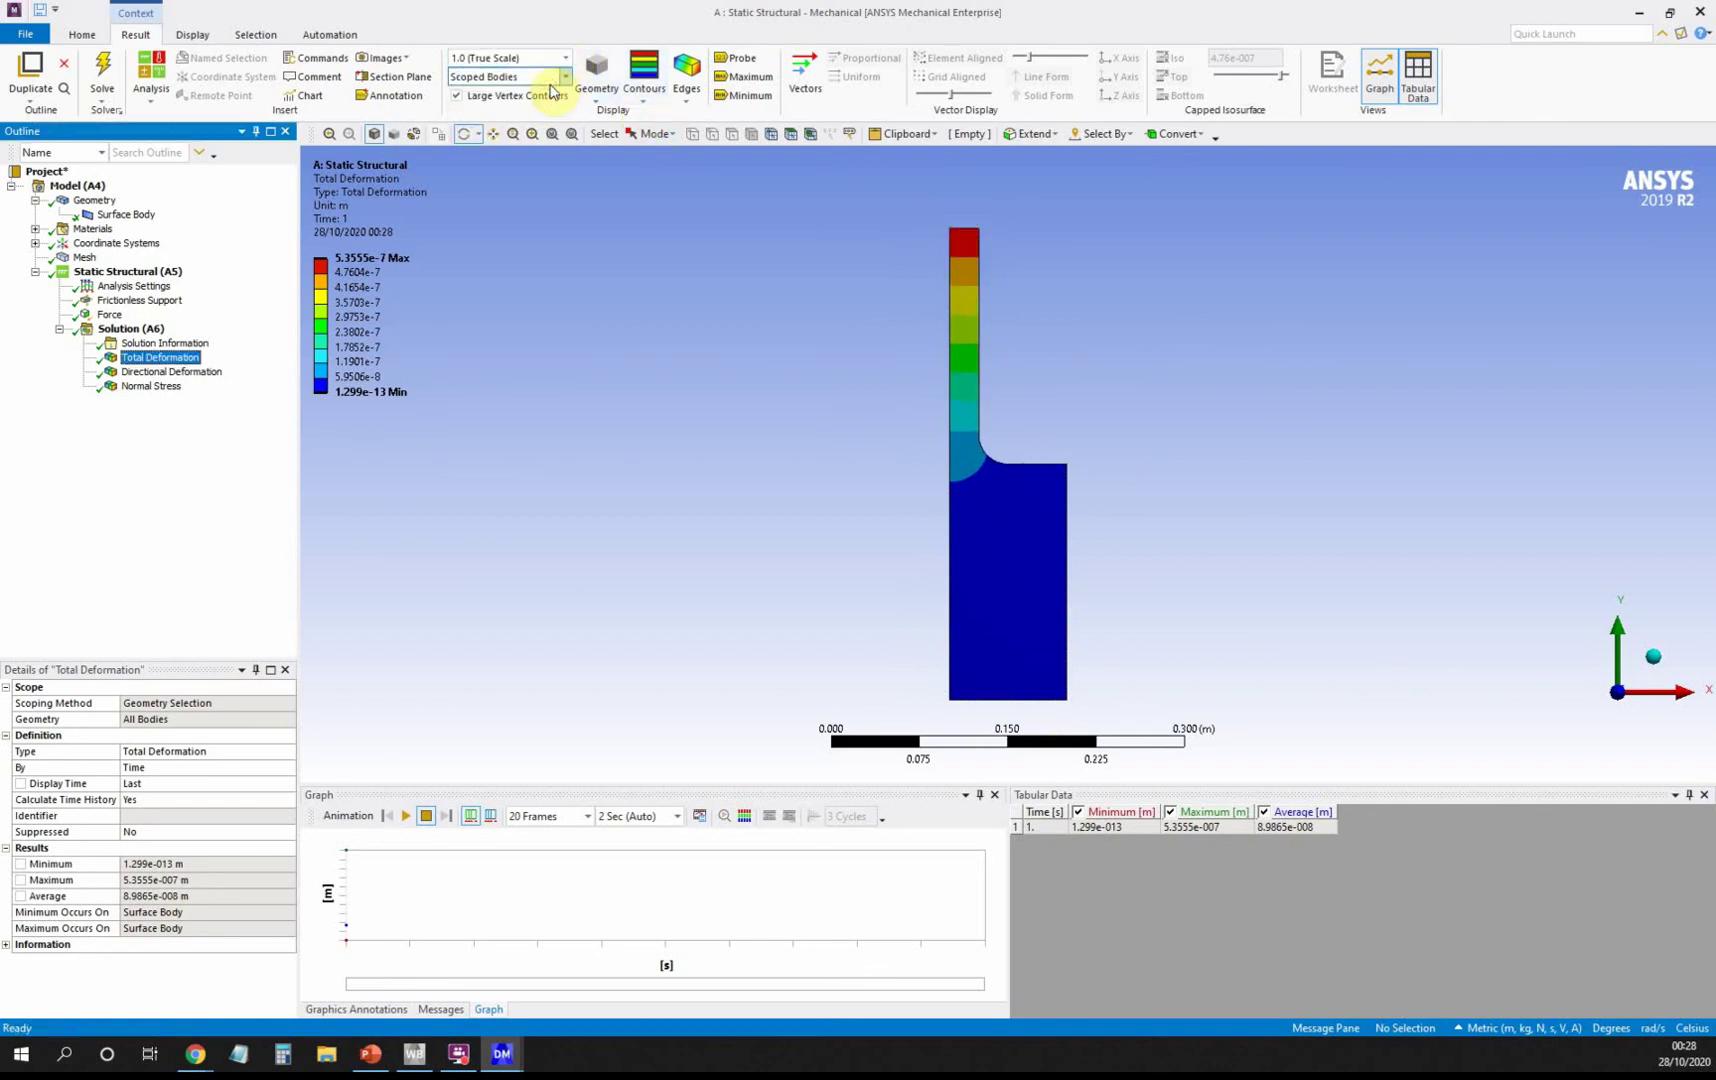
click(566, 58)
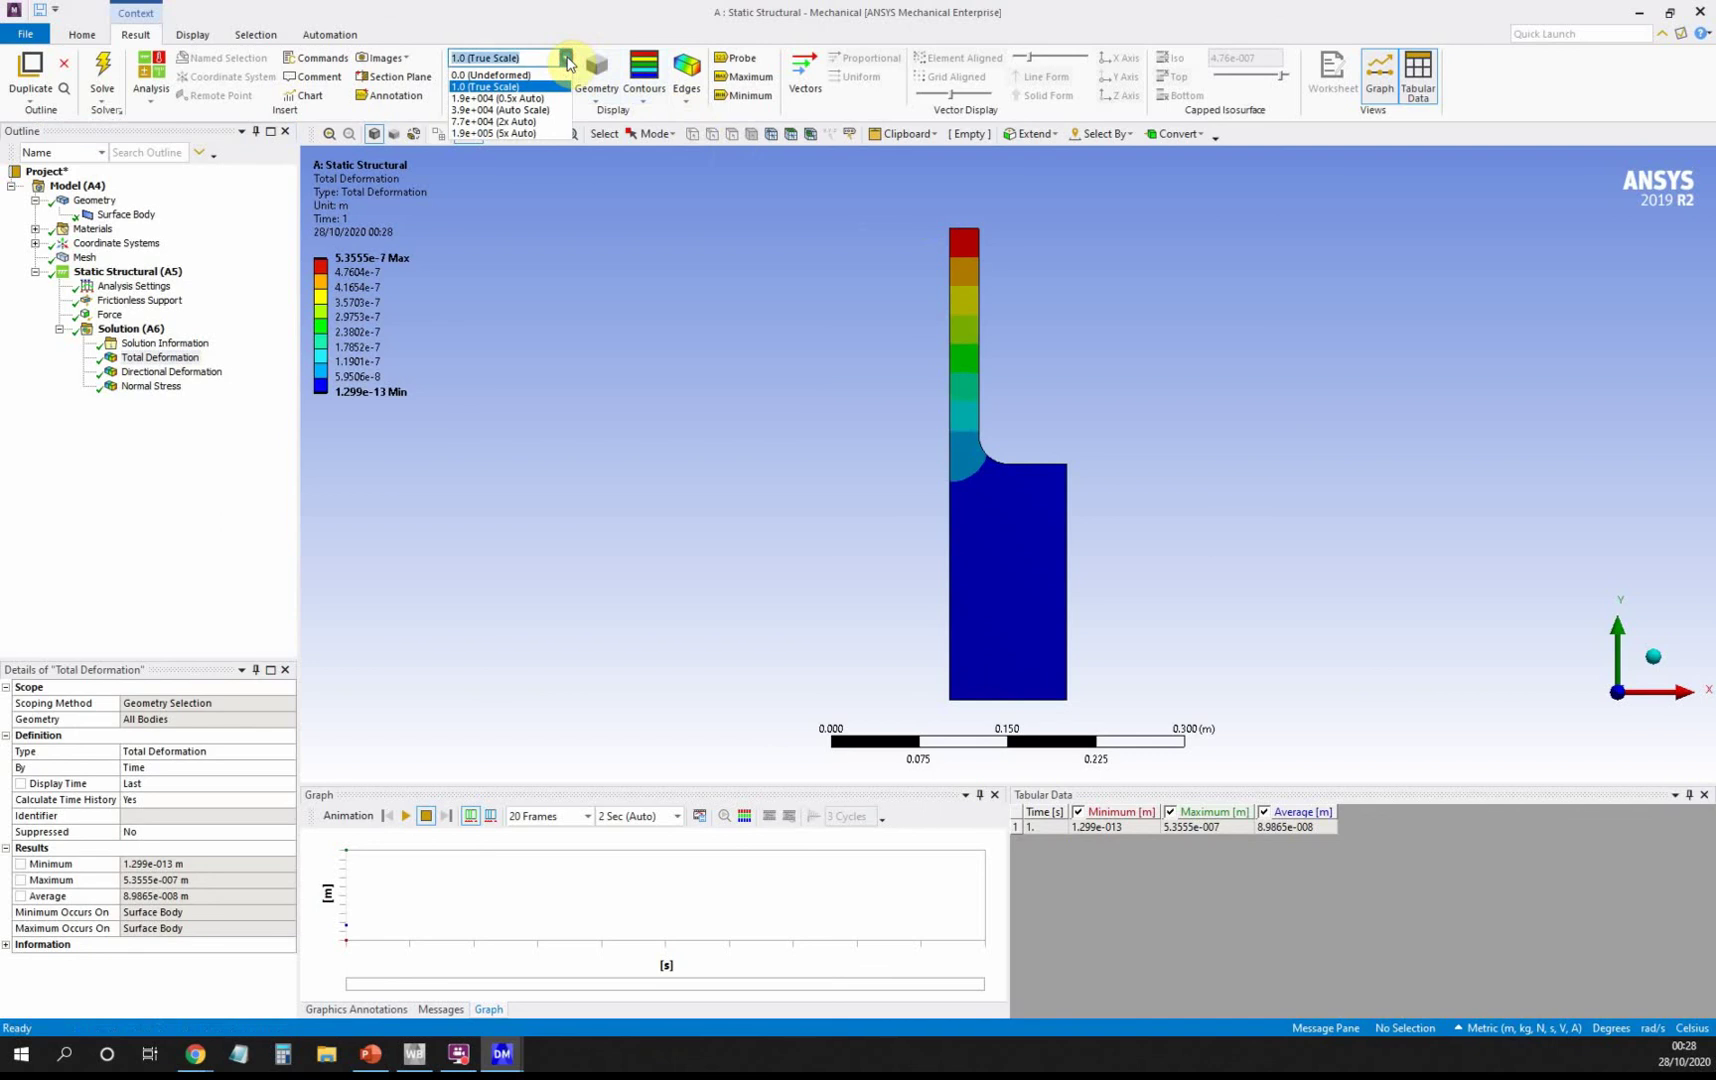
click(552, 122)
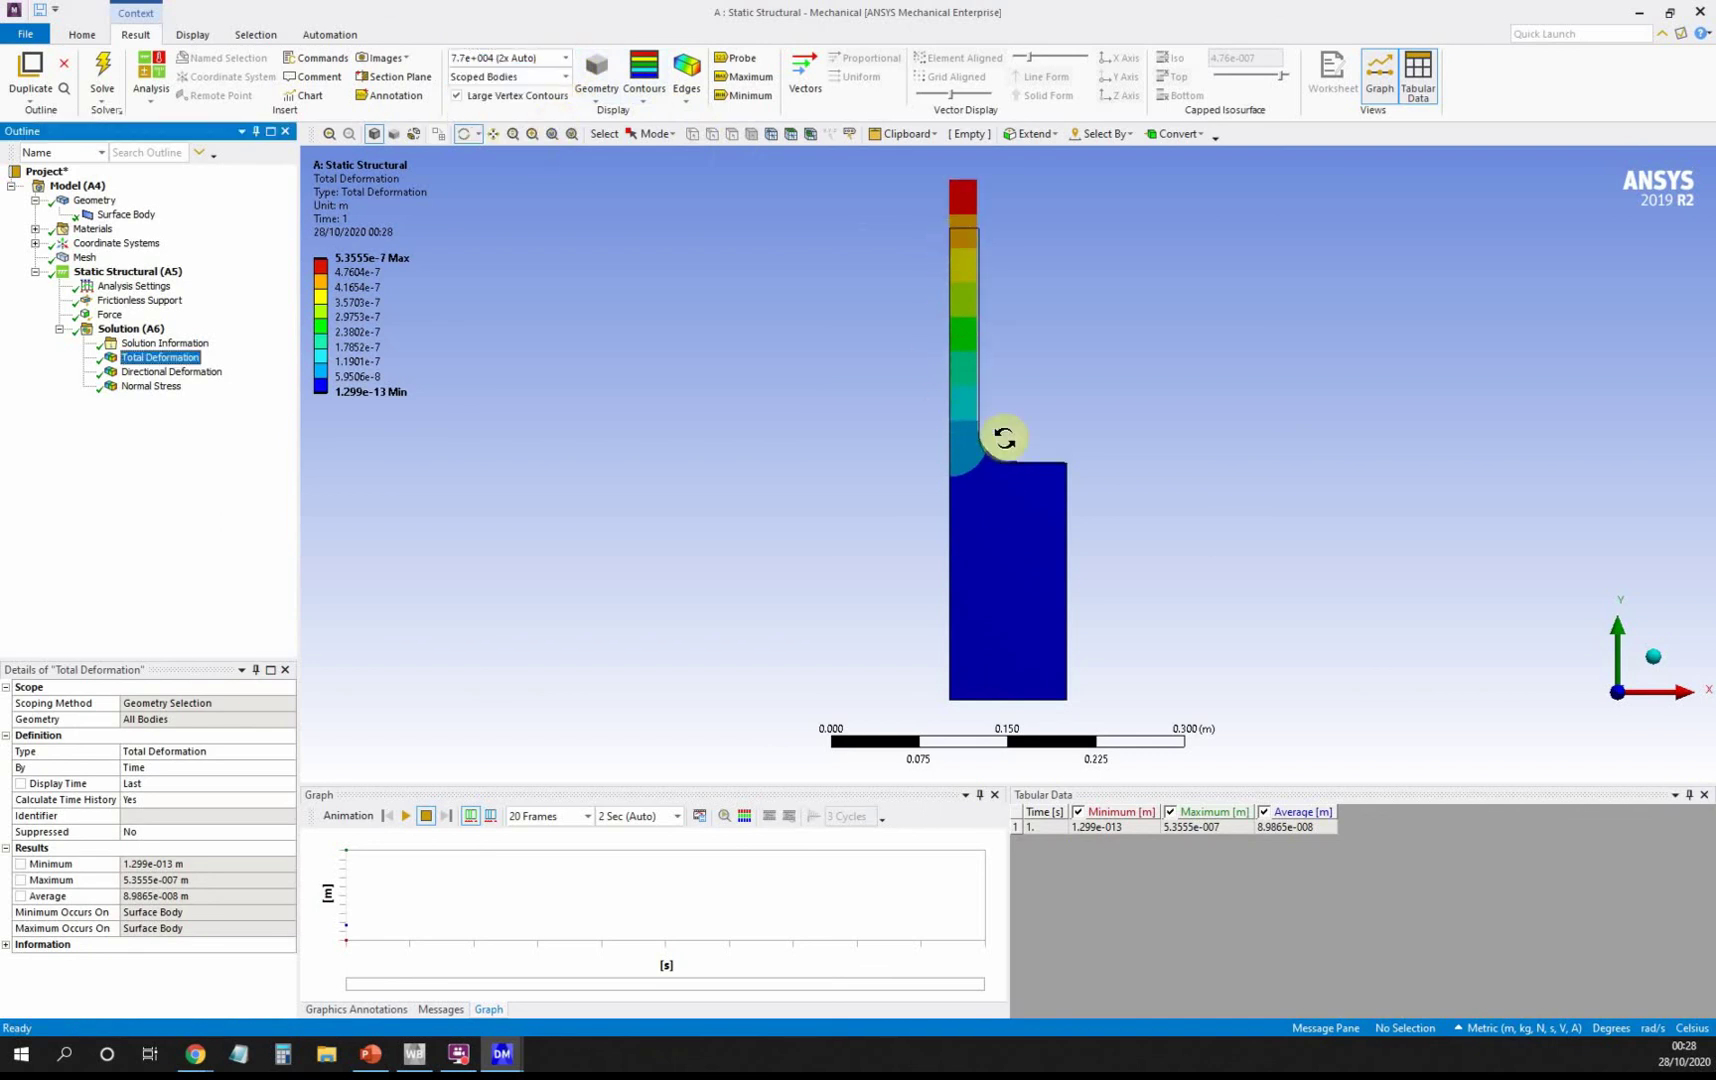
click(565, 57)
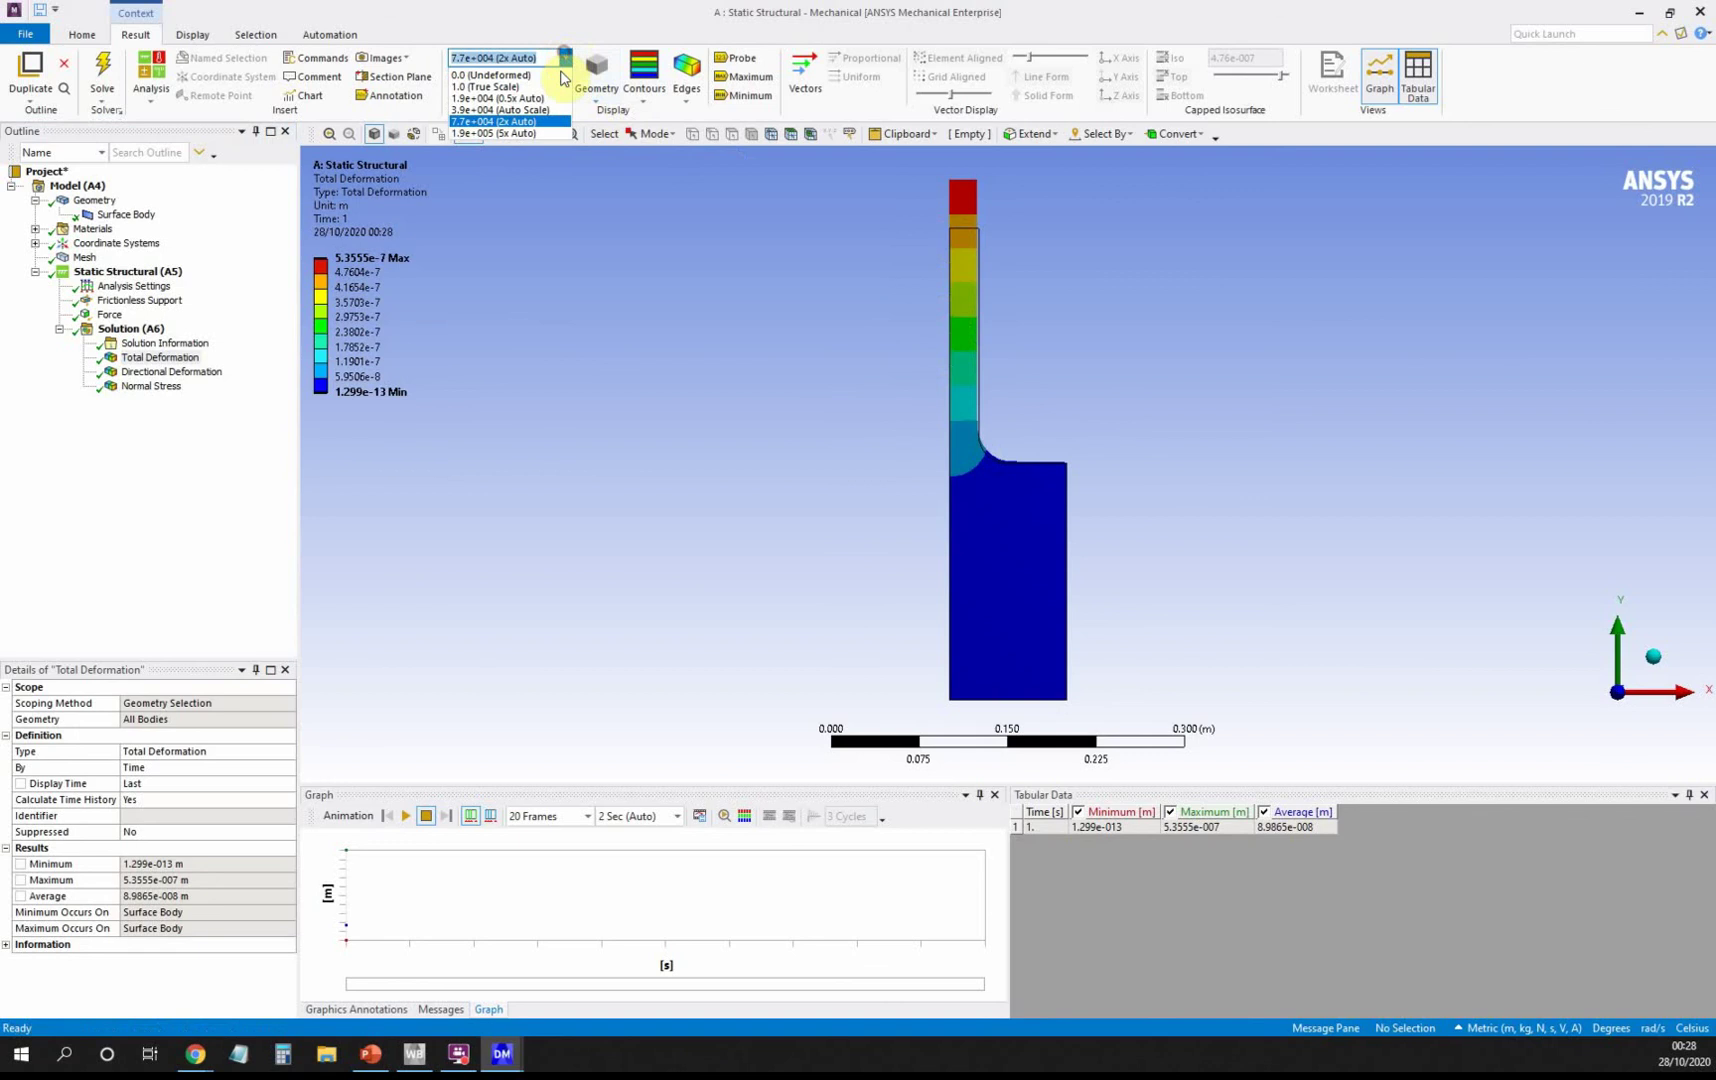
click(545, 133)
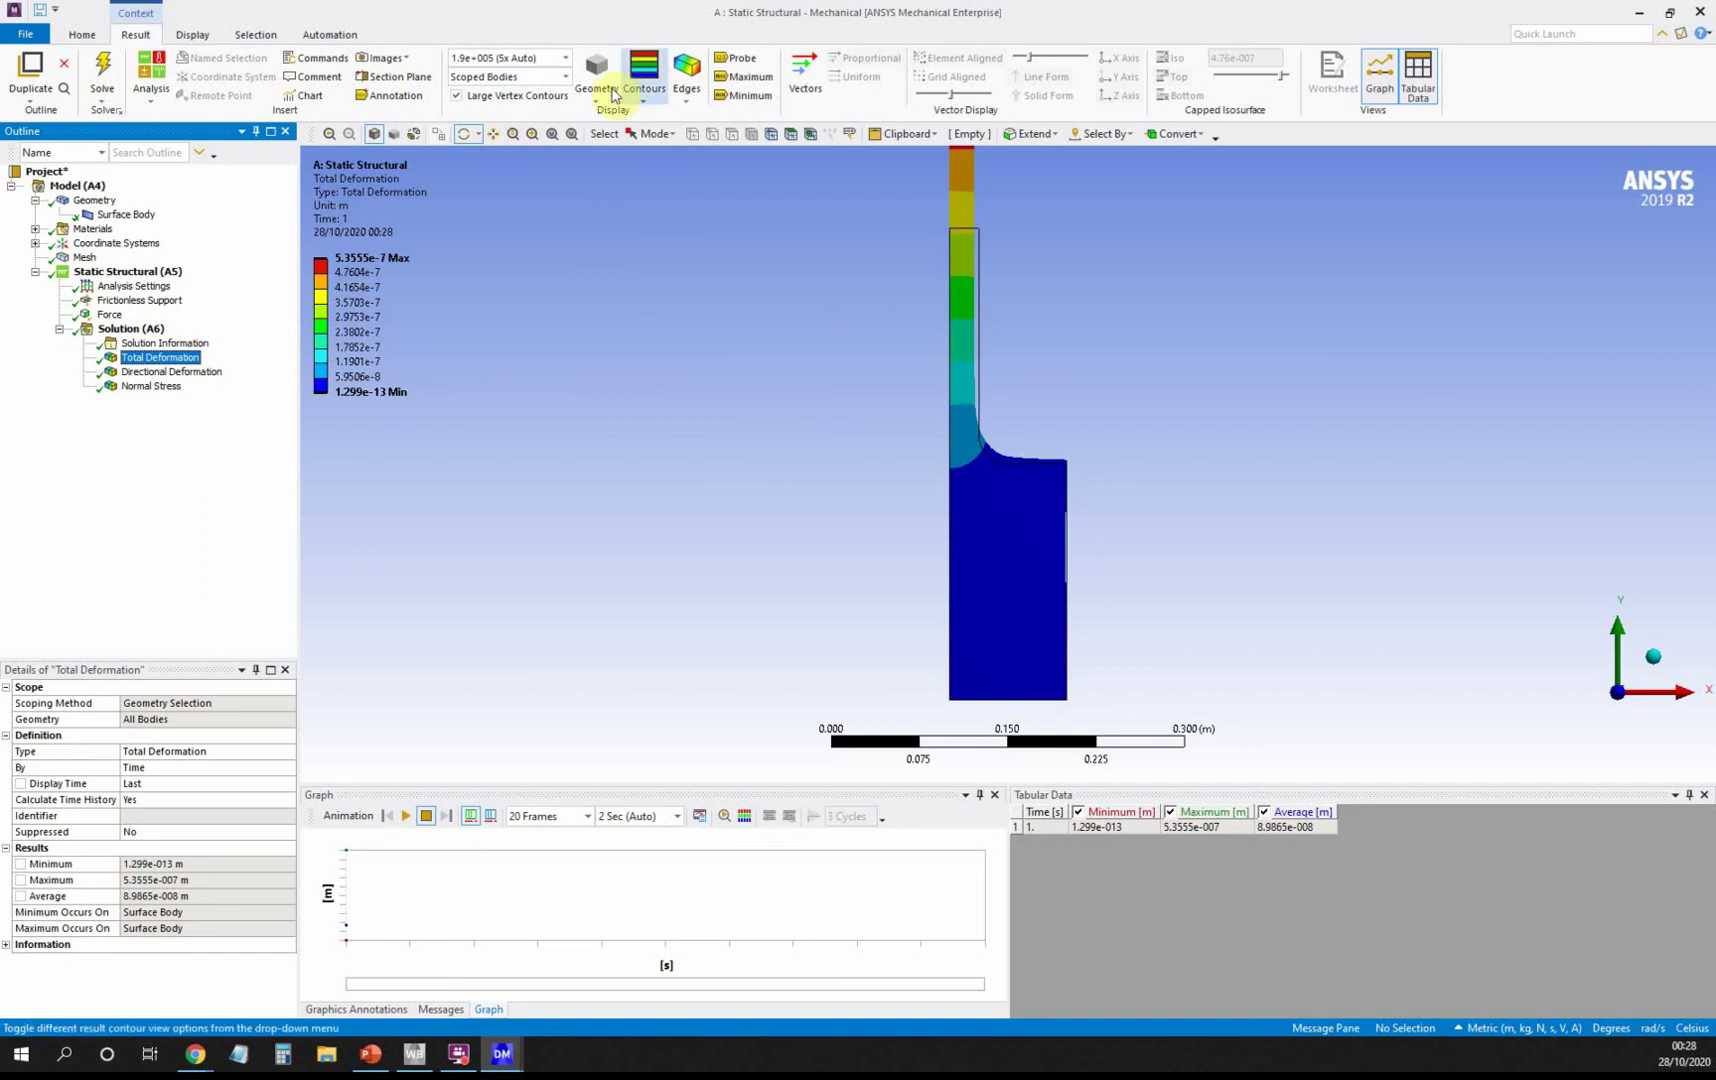
click(565, 57)
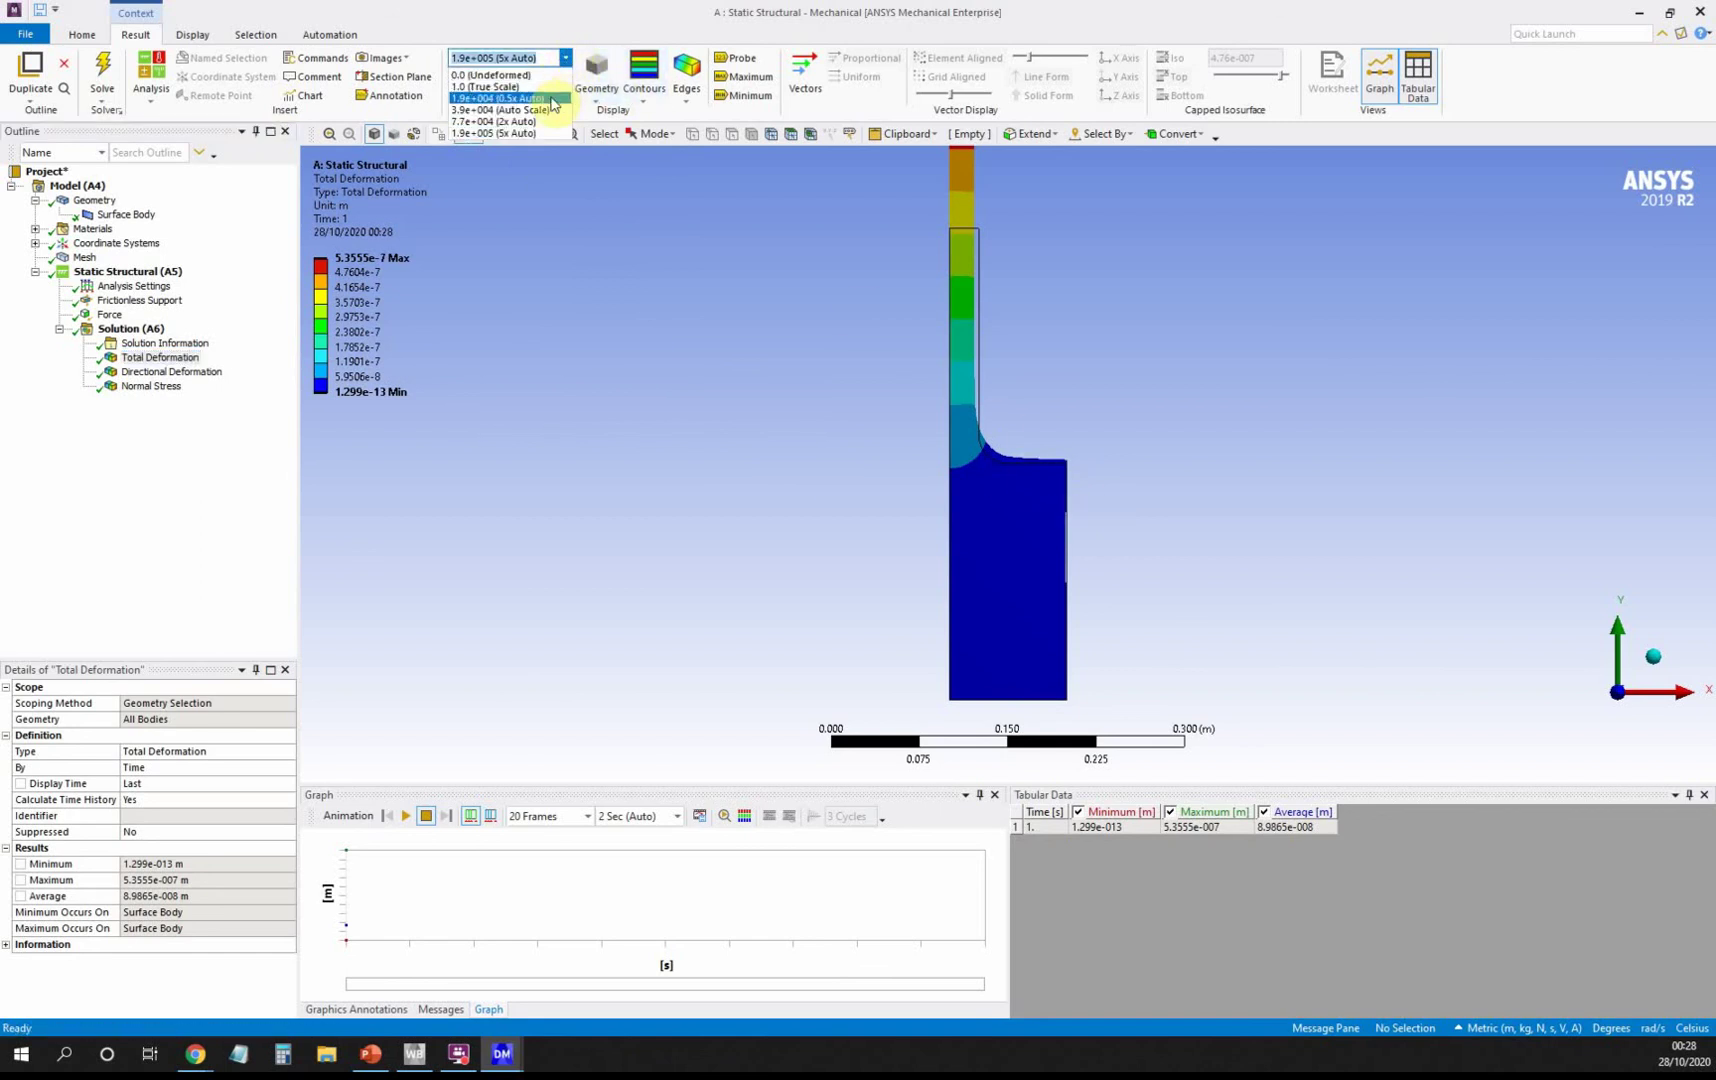
click(520, 87)
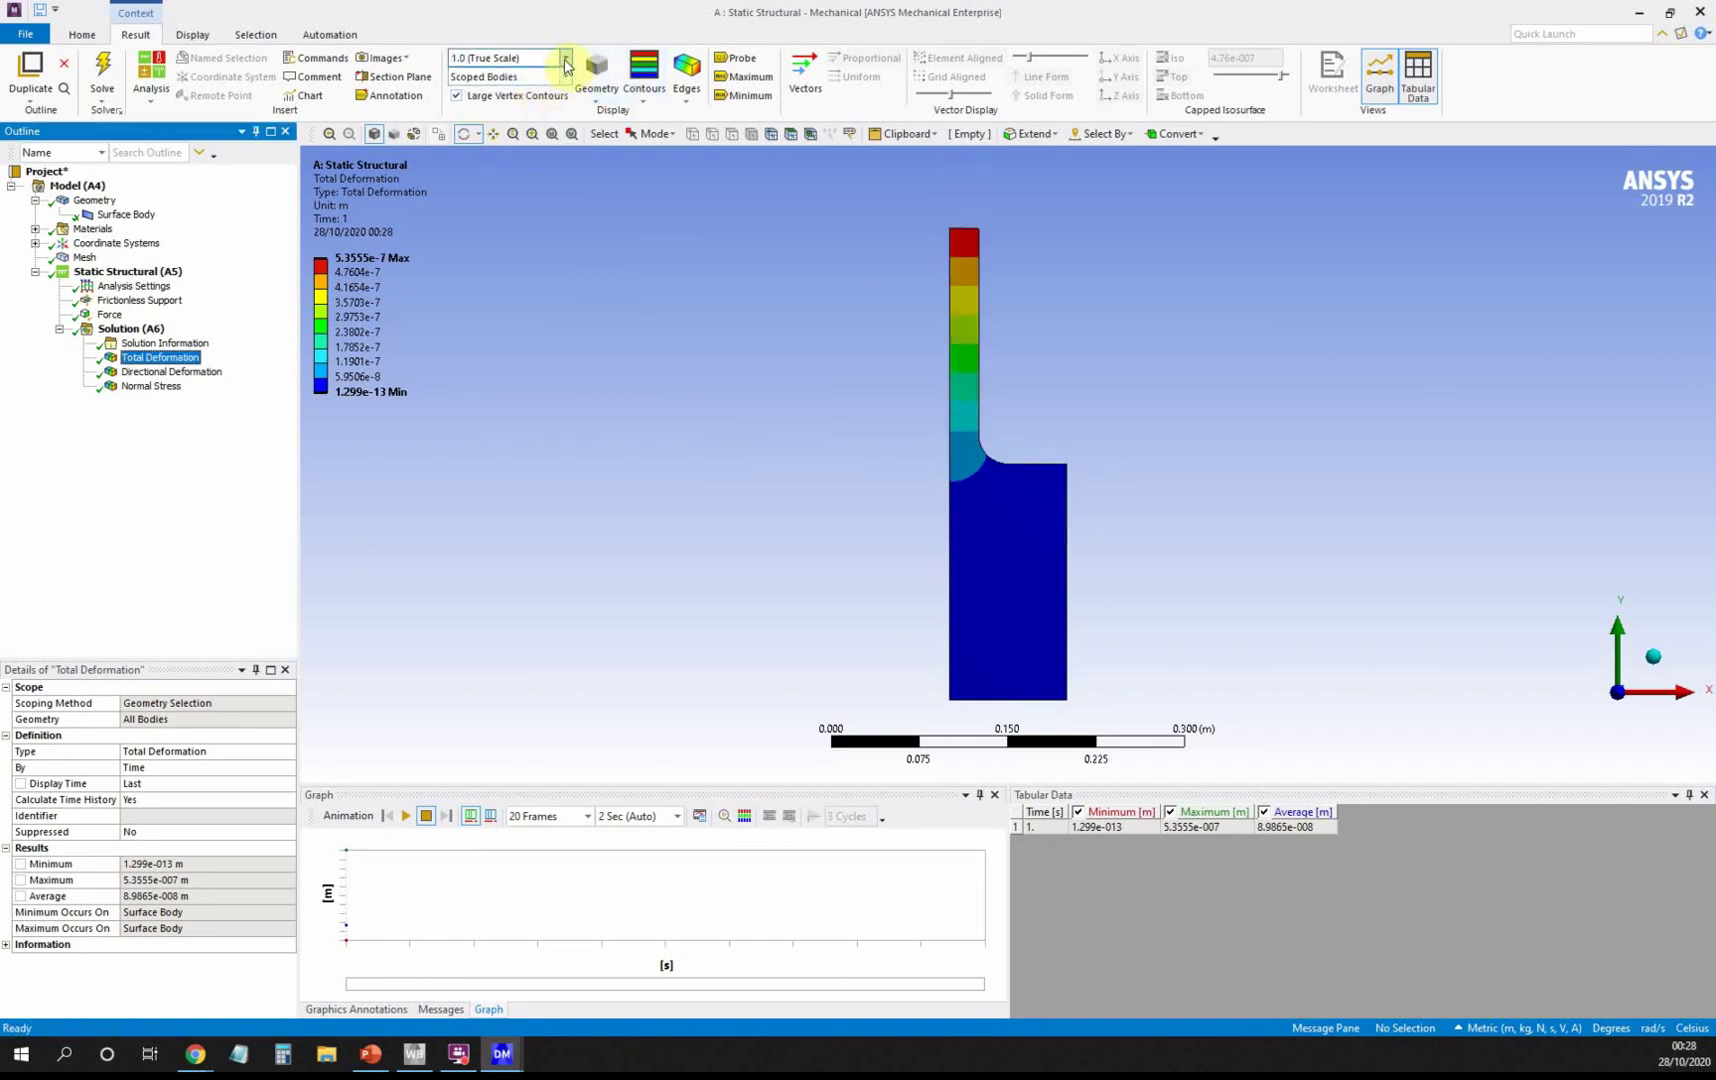
click(565, 58)
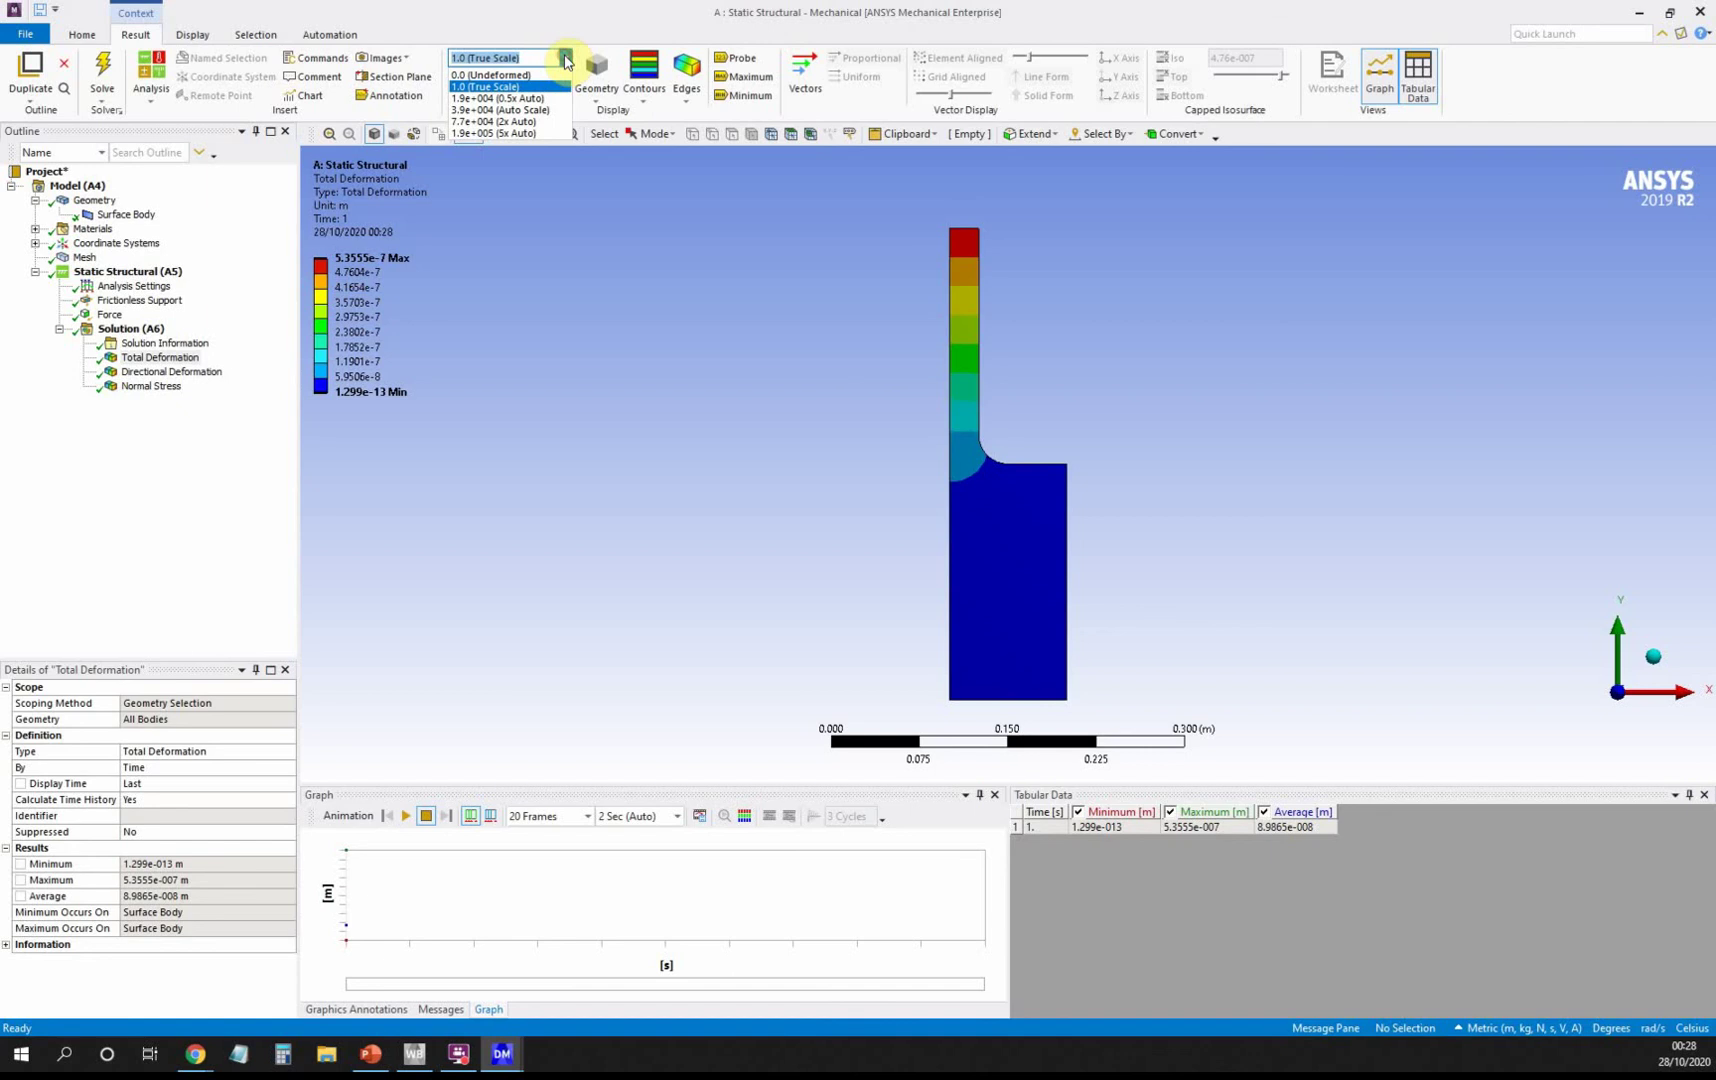
click(561, 110)
drag(941, 255, 753, 205)
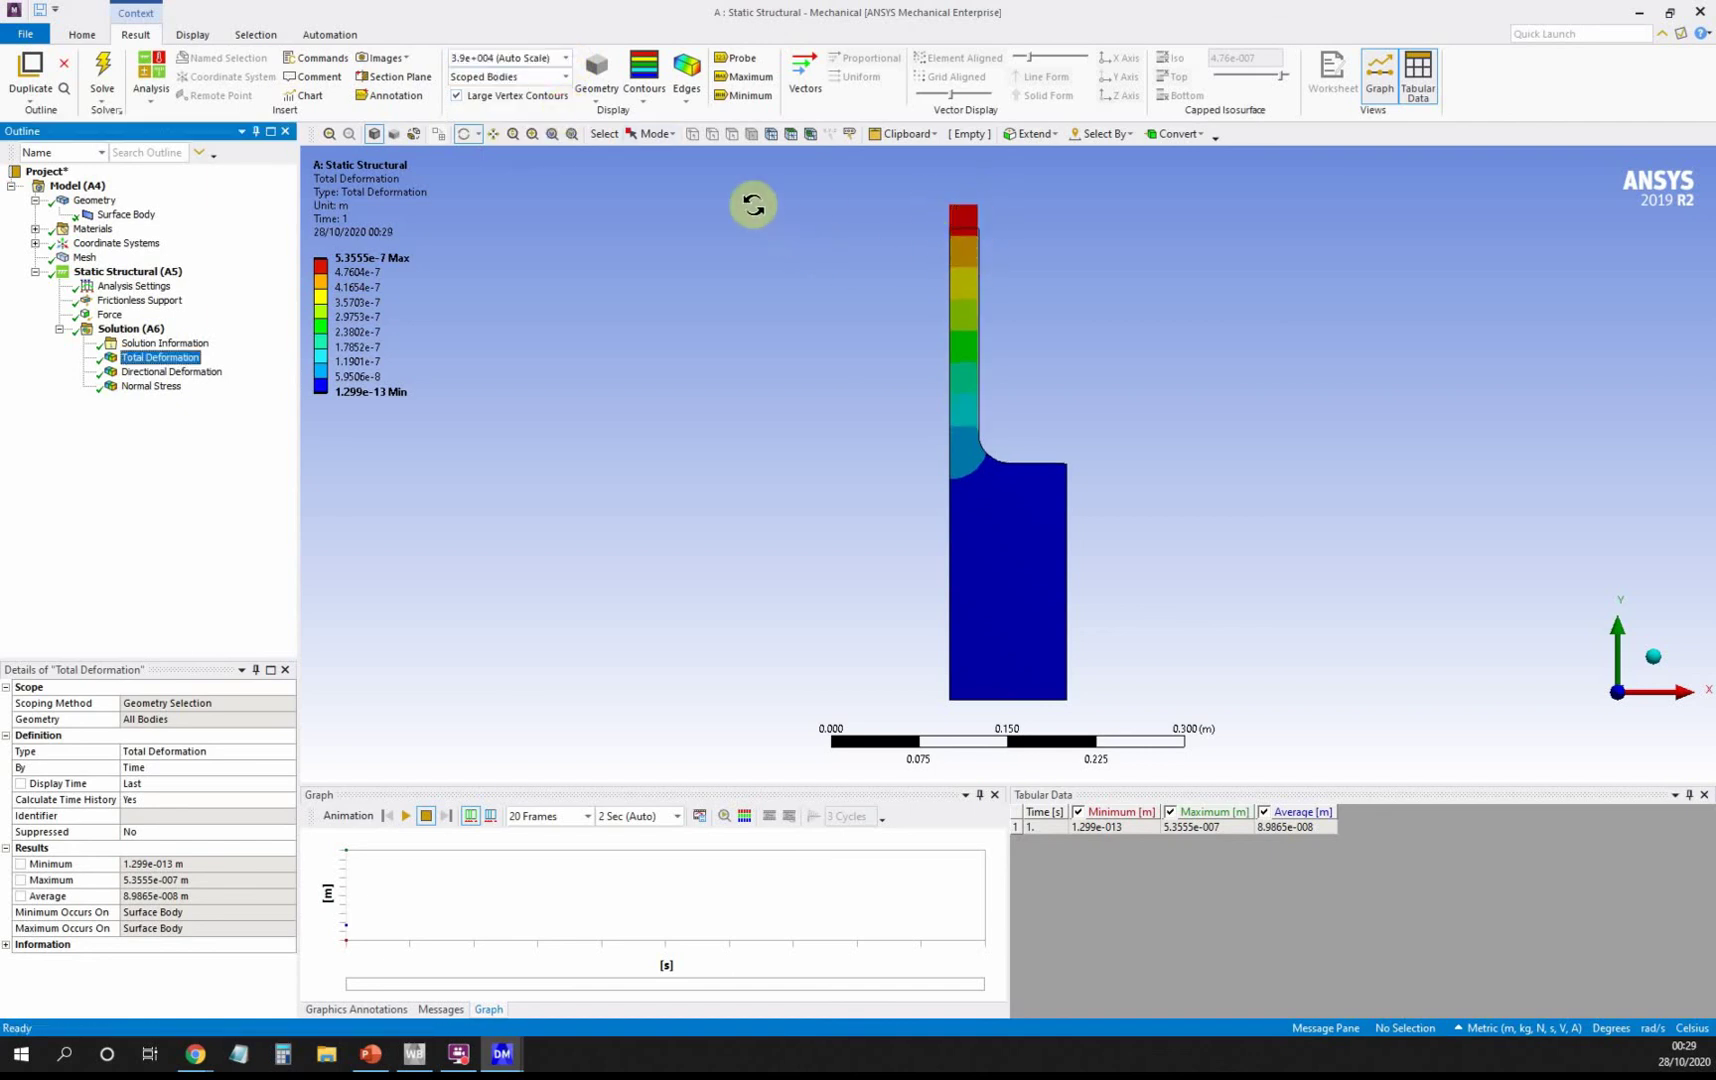
Display the total deformation plot without wireframe, and switch it back to showing the elements.
click(685, 103)
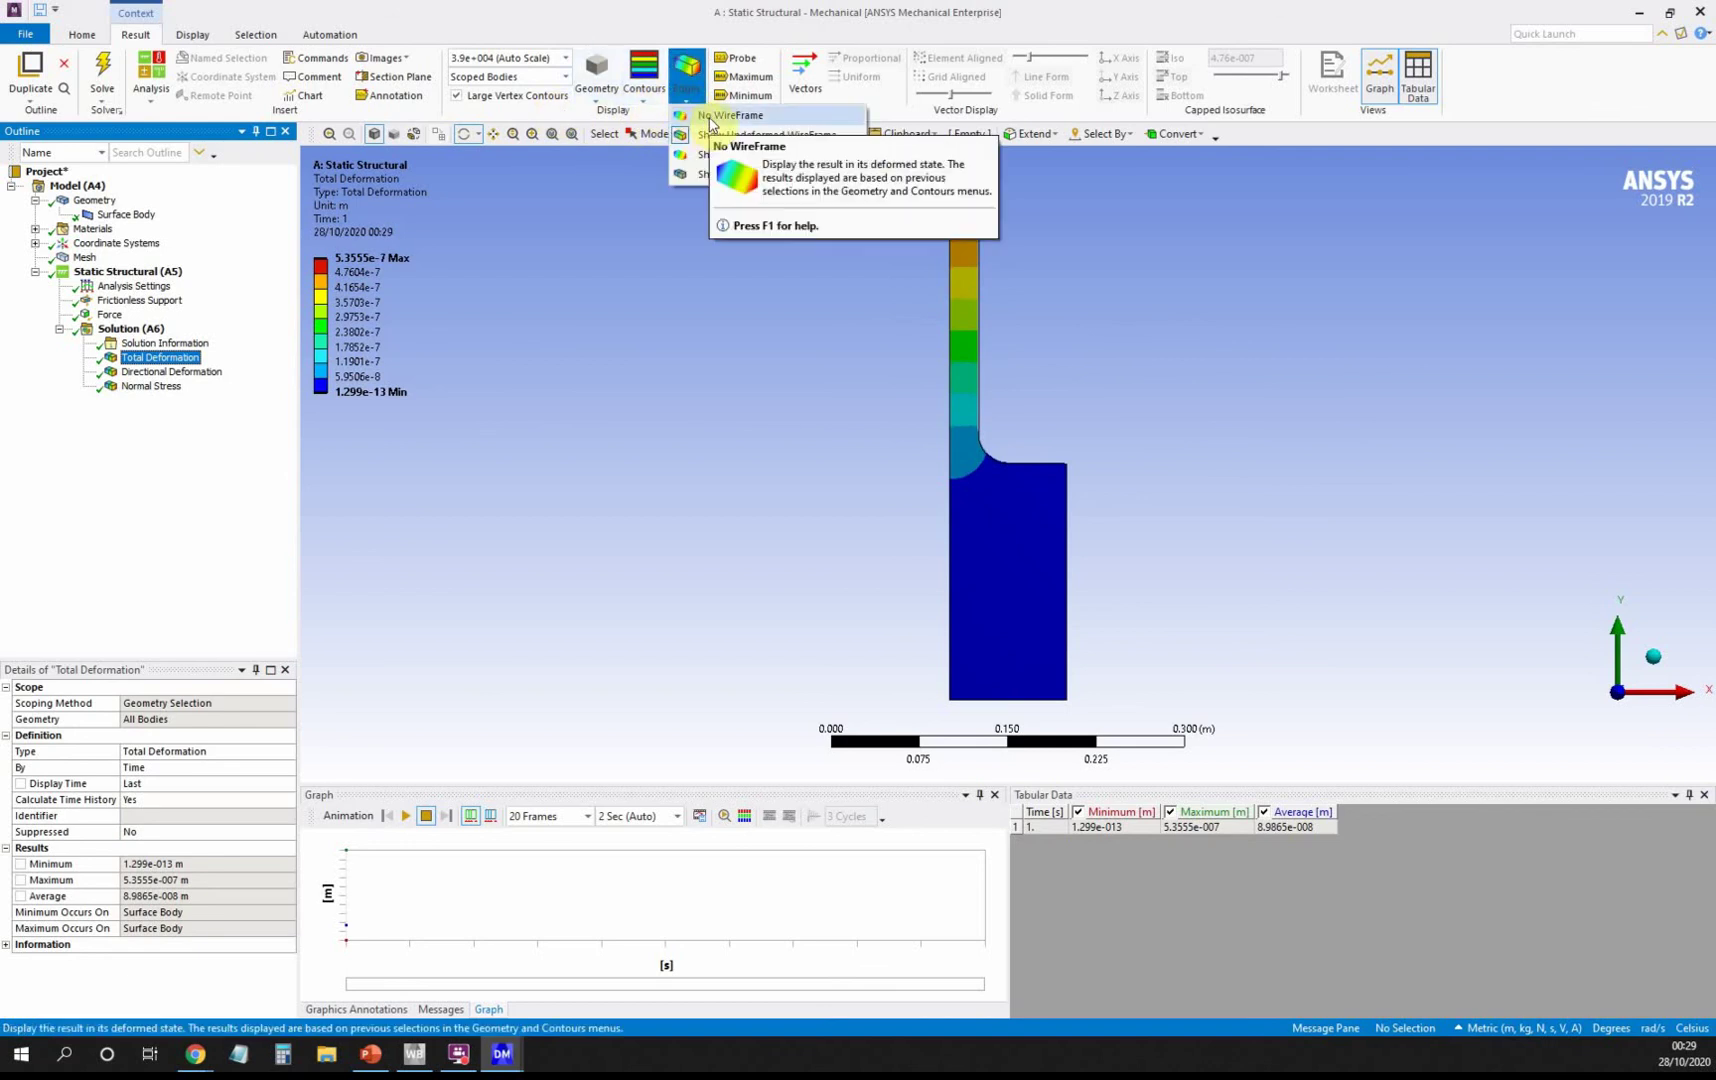
click(711, 118)
click(688, 100)
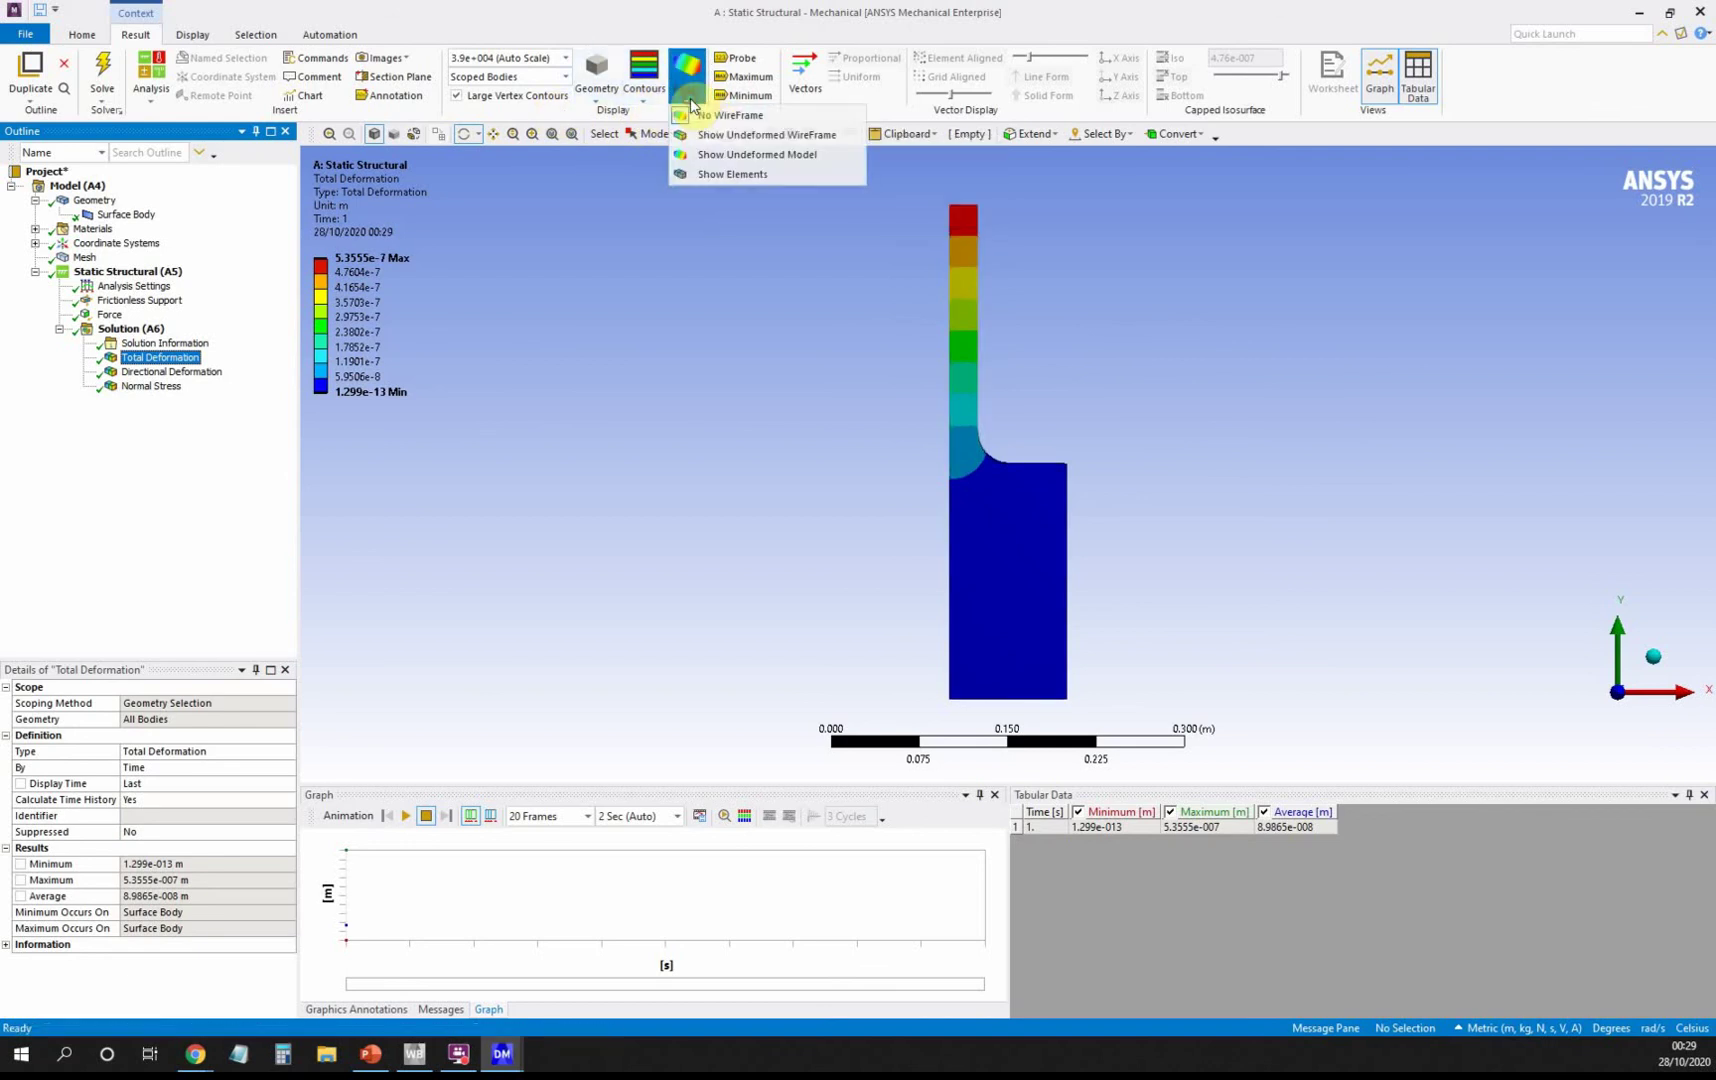
click(731, 174)
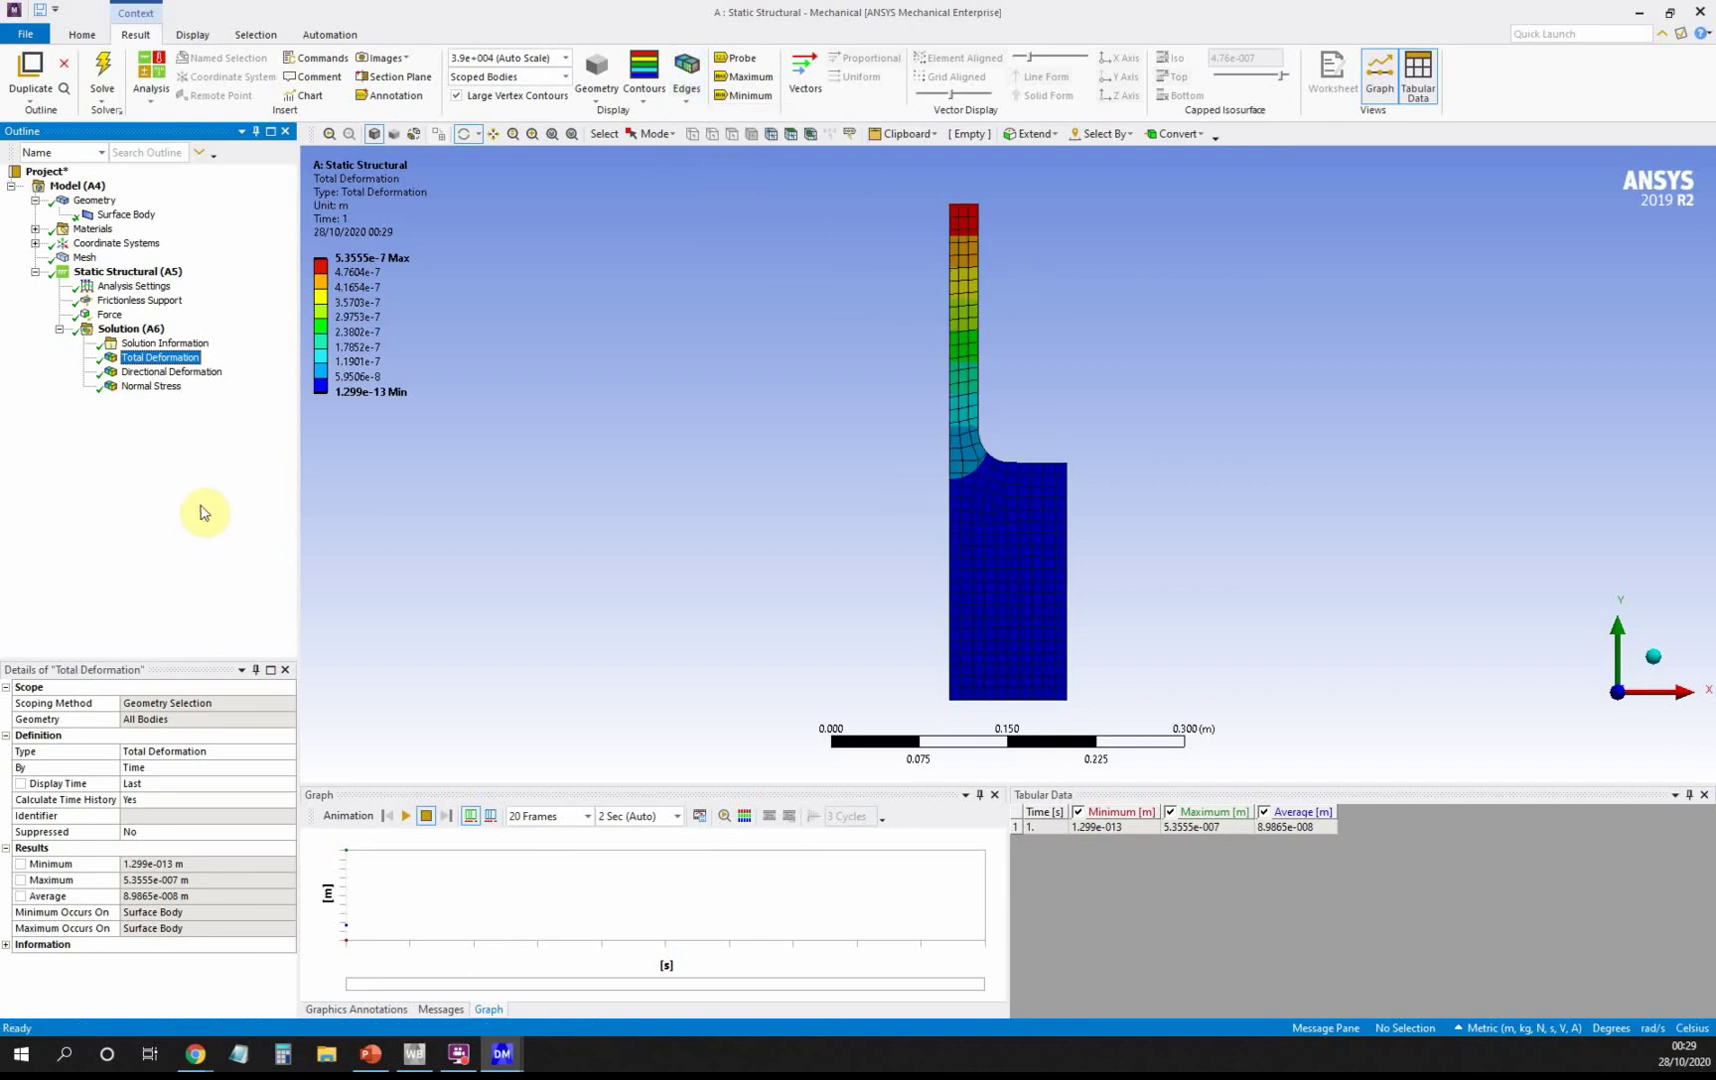
Display the Y-axis directional deformation result and inspect the maximum in its contour legend.
click(214, 376)
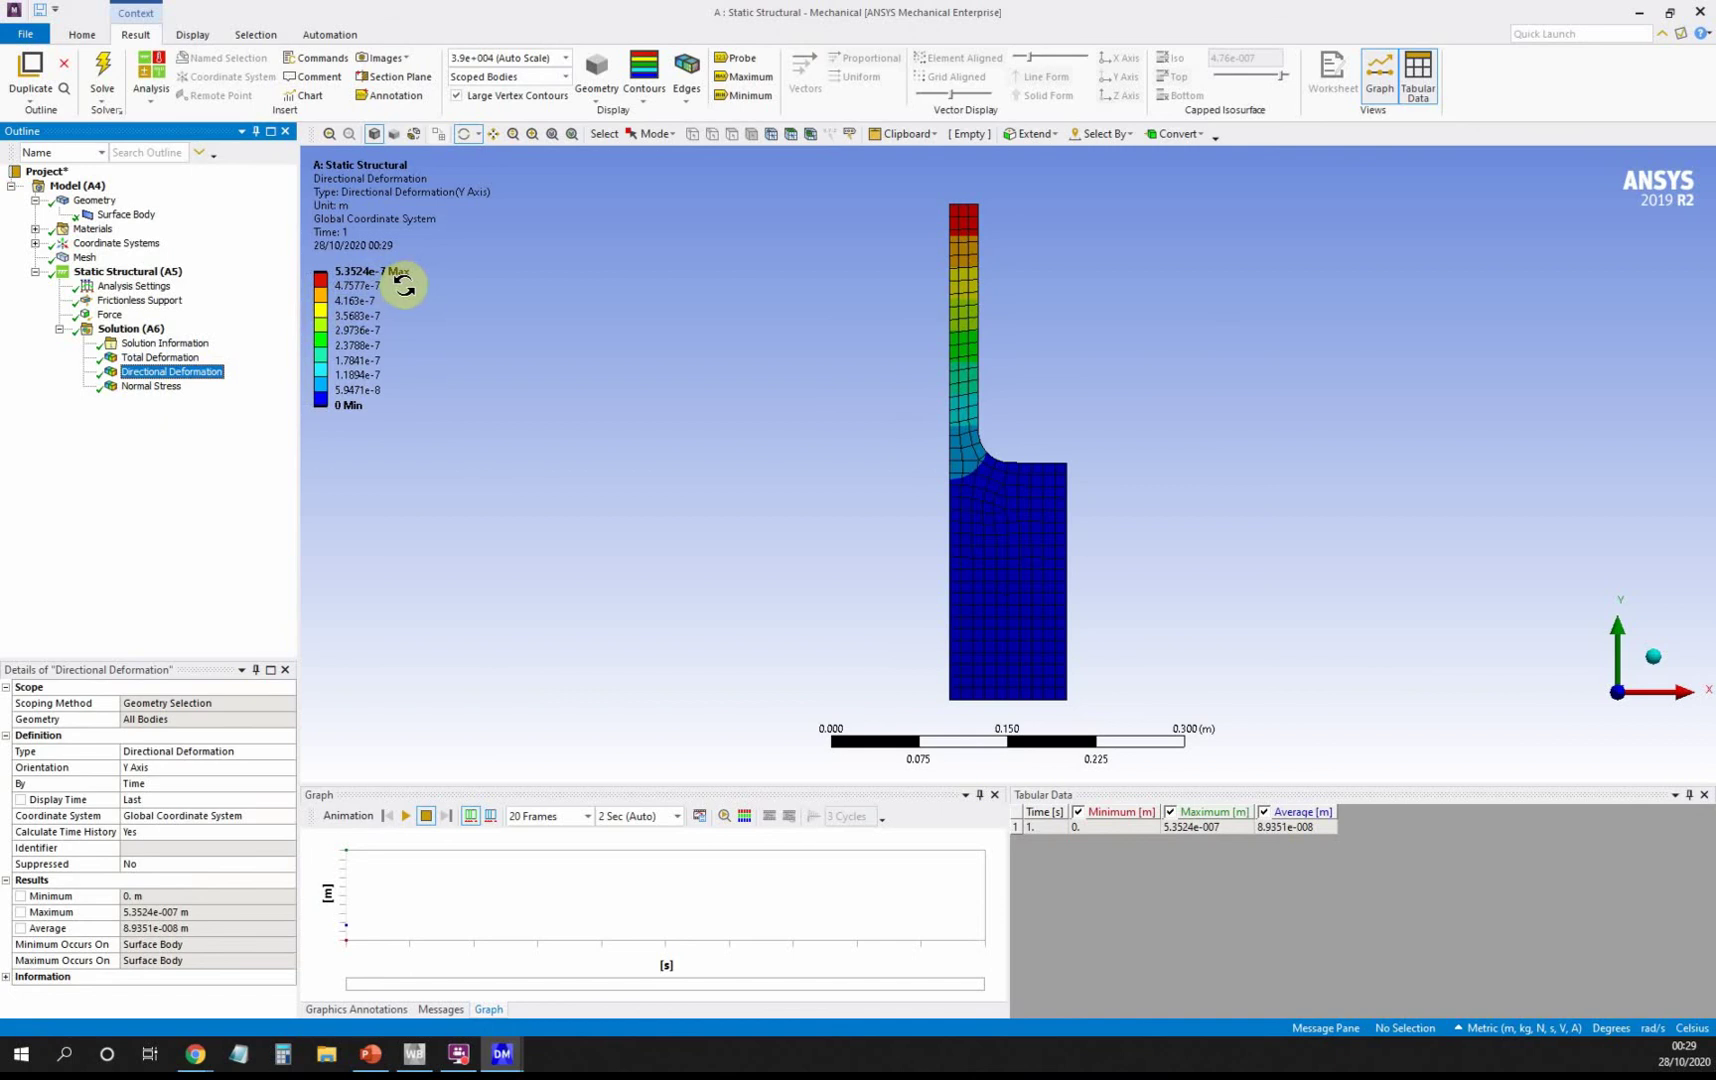
click(340, 287)
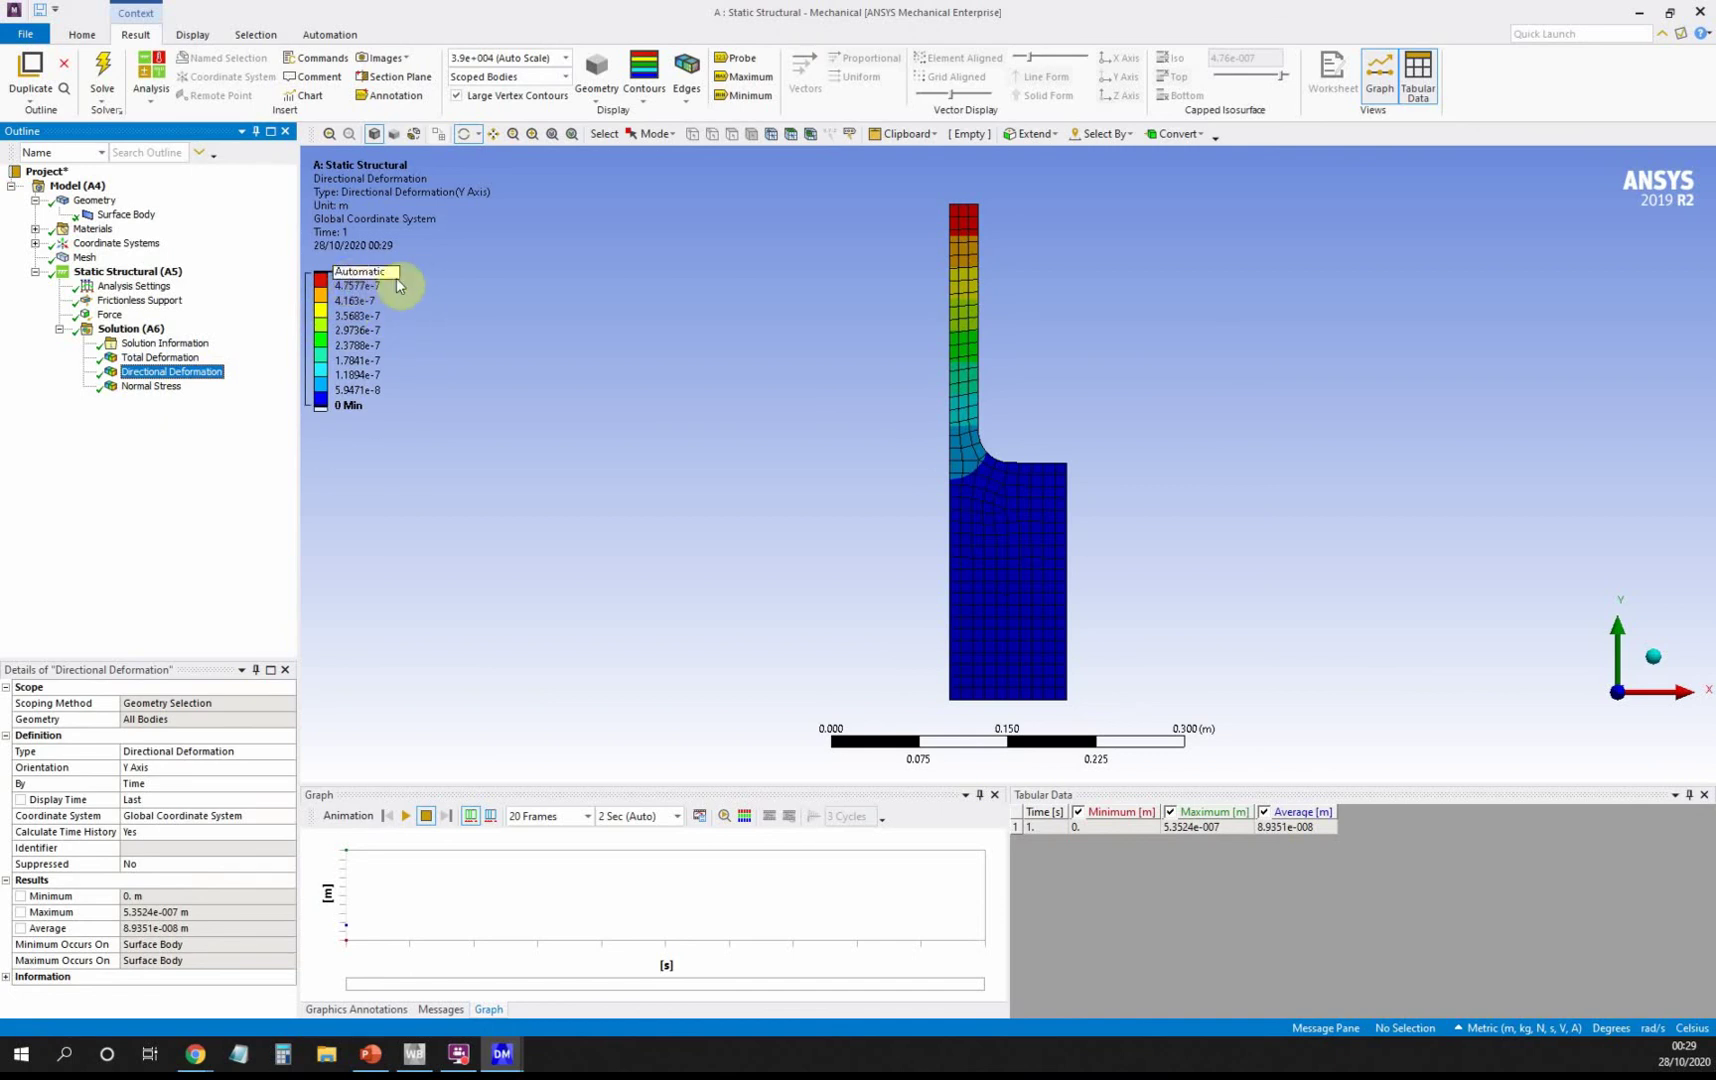
click(414, 318)
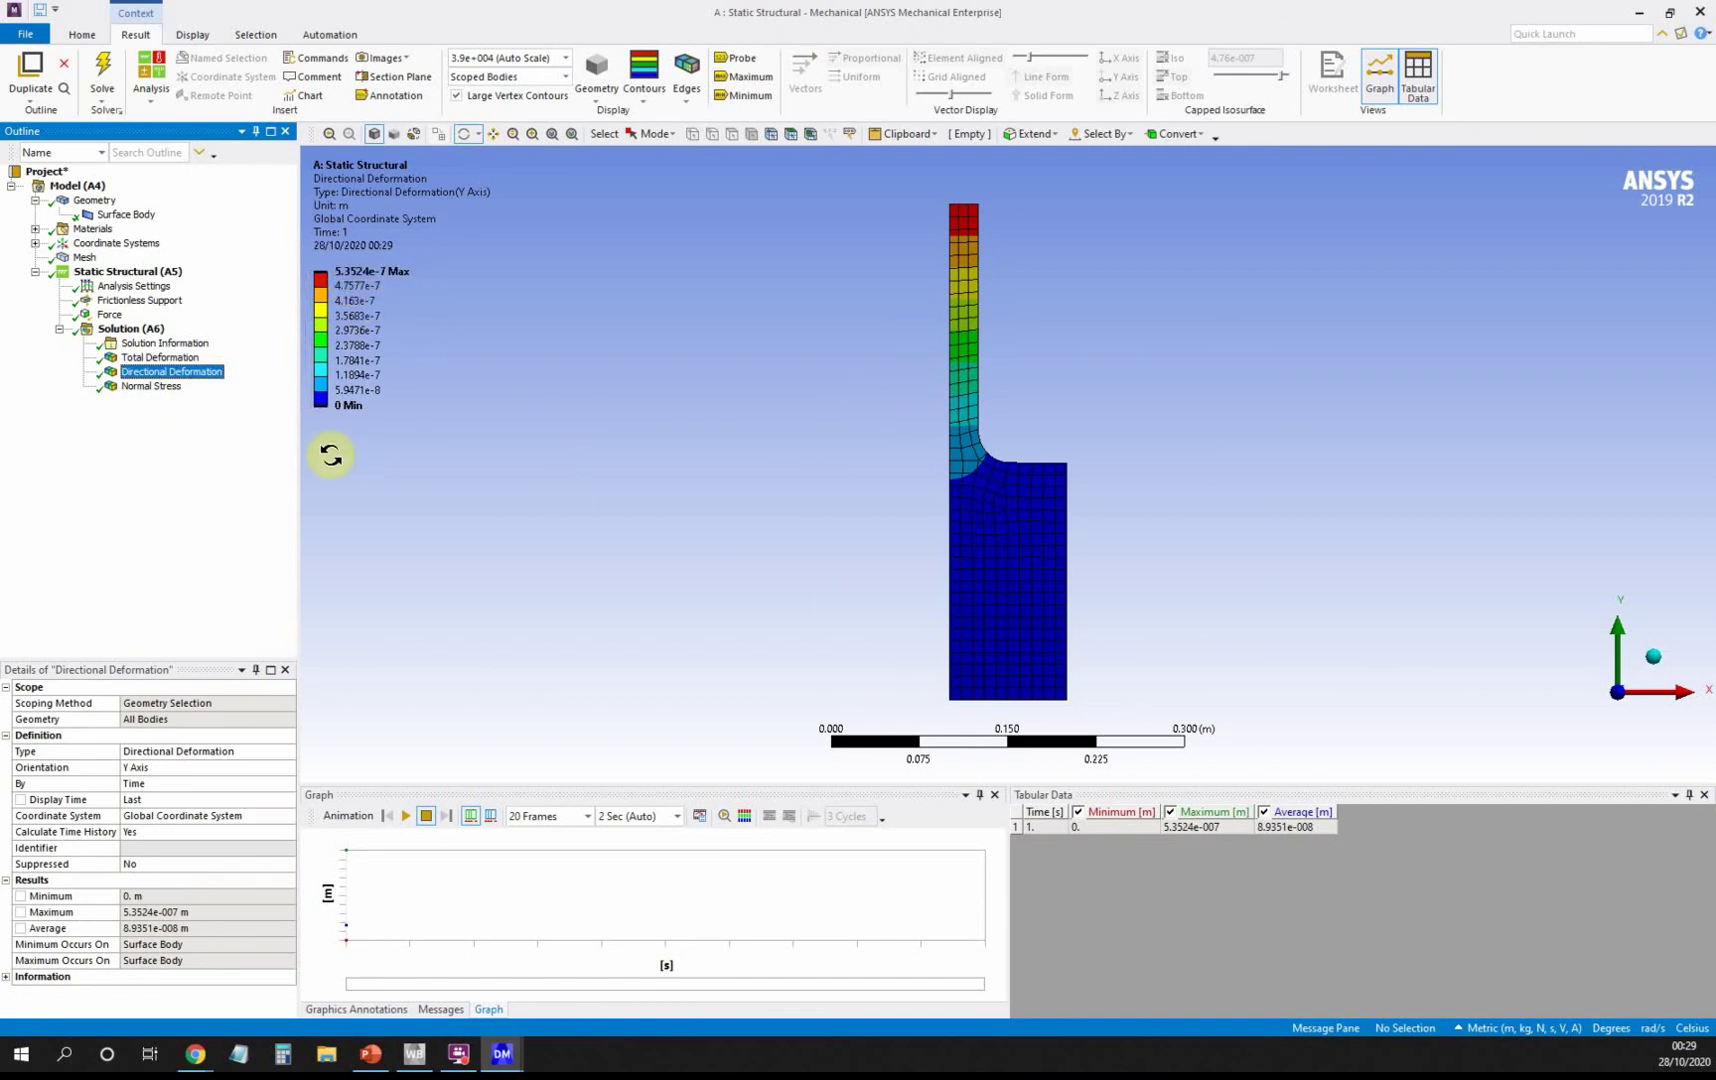
Examine the Y-axis normal stress result and compare its maximum with the theoretical fillet stress in the presentation.
click(170, 388)
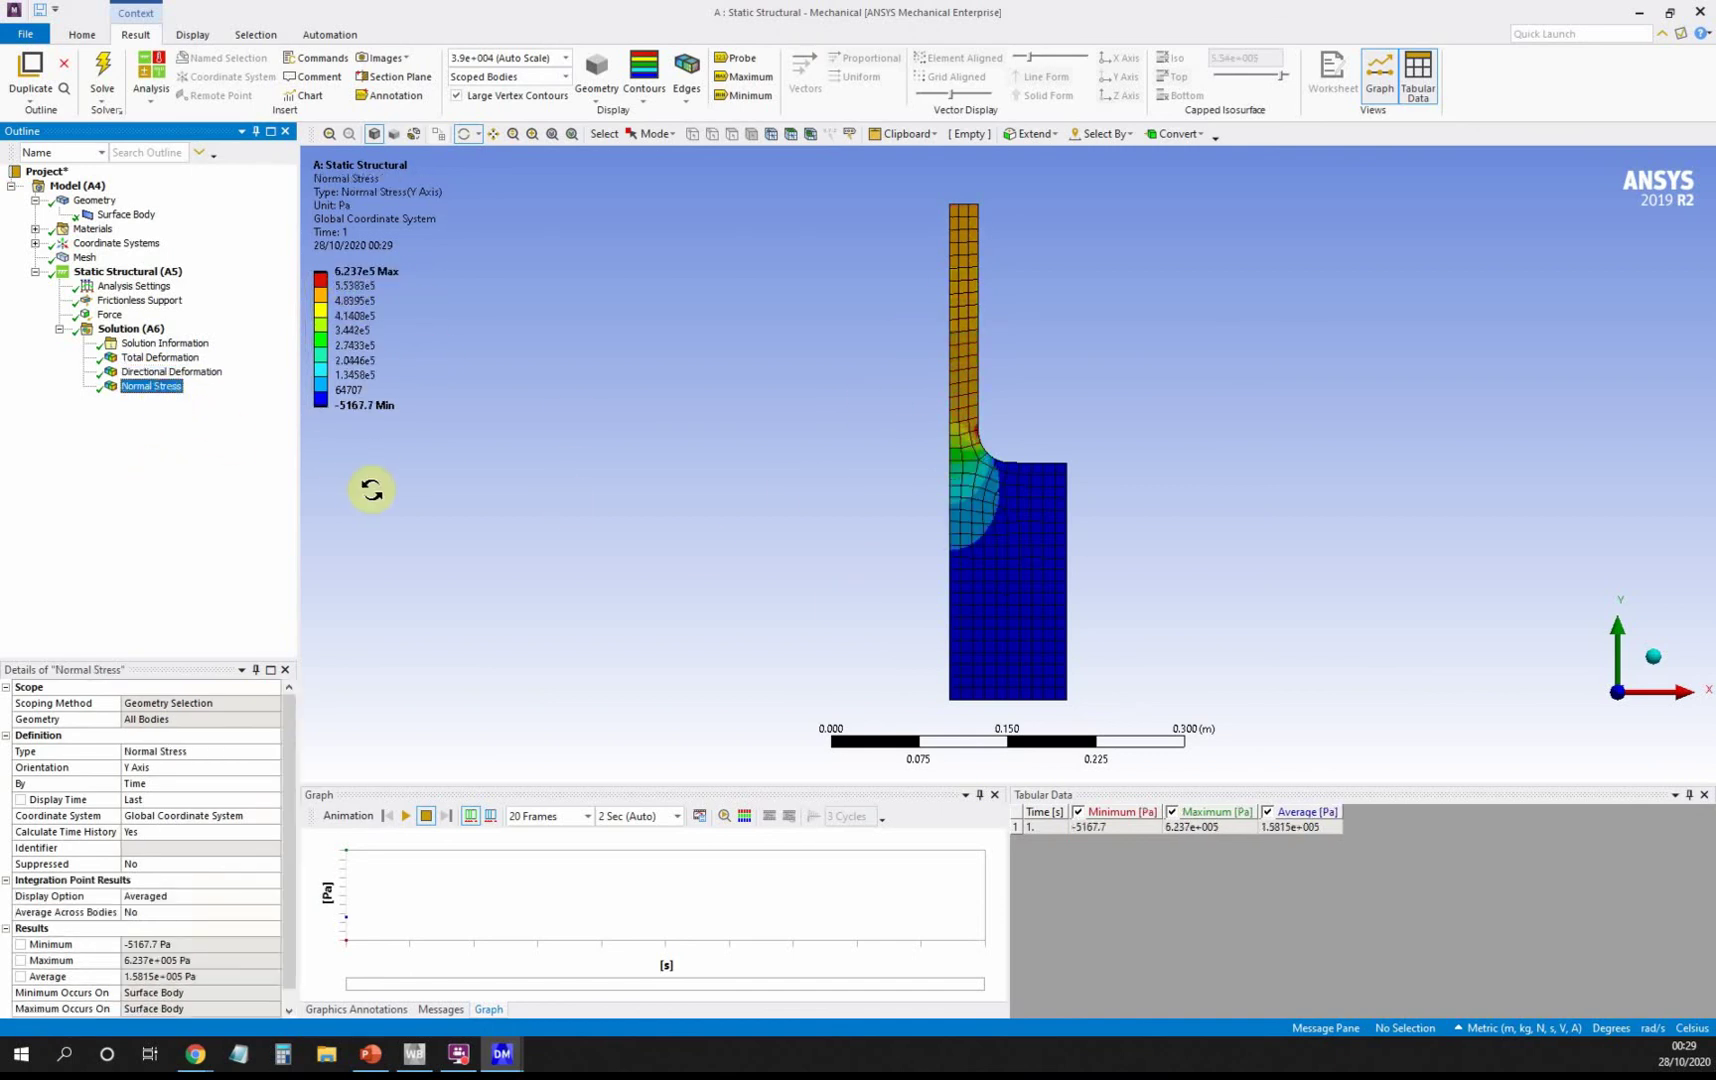
click(362, 272)
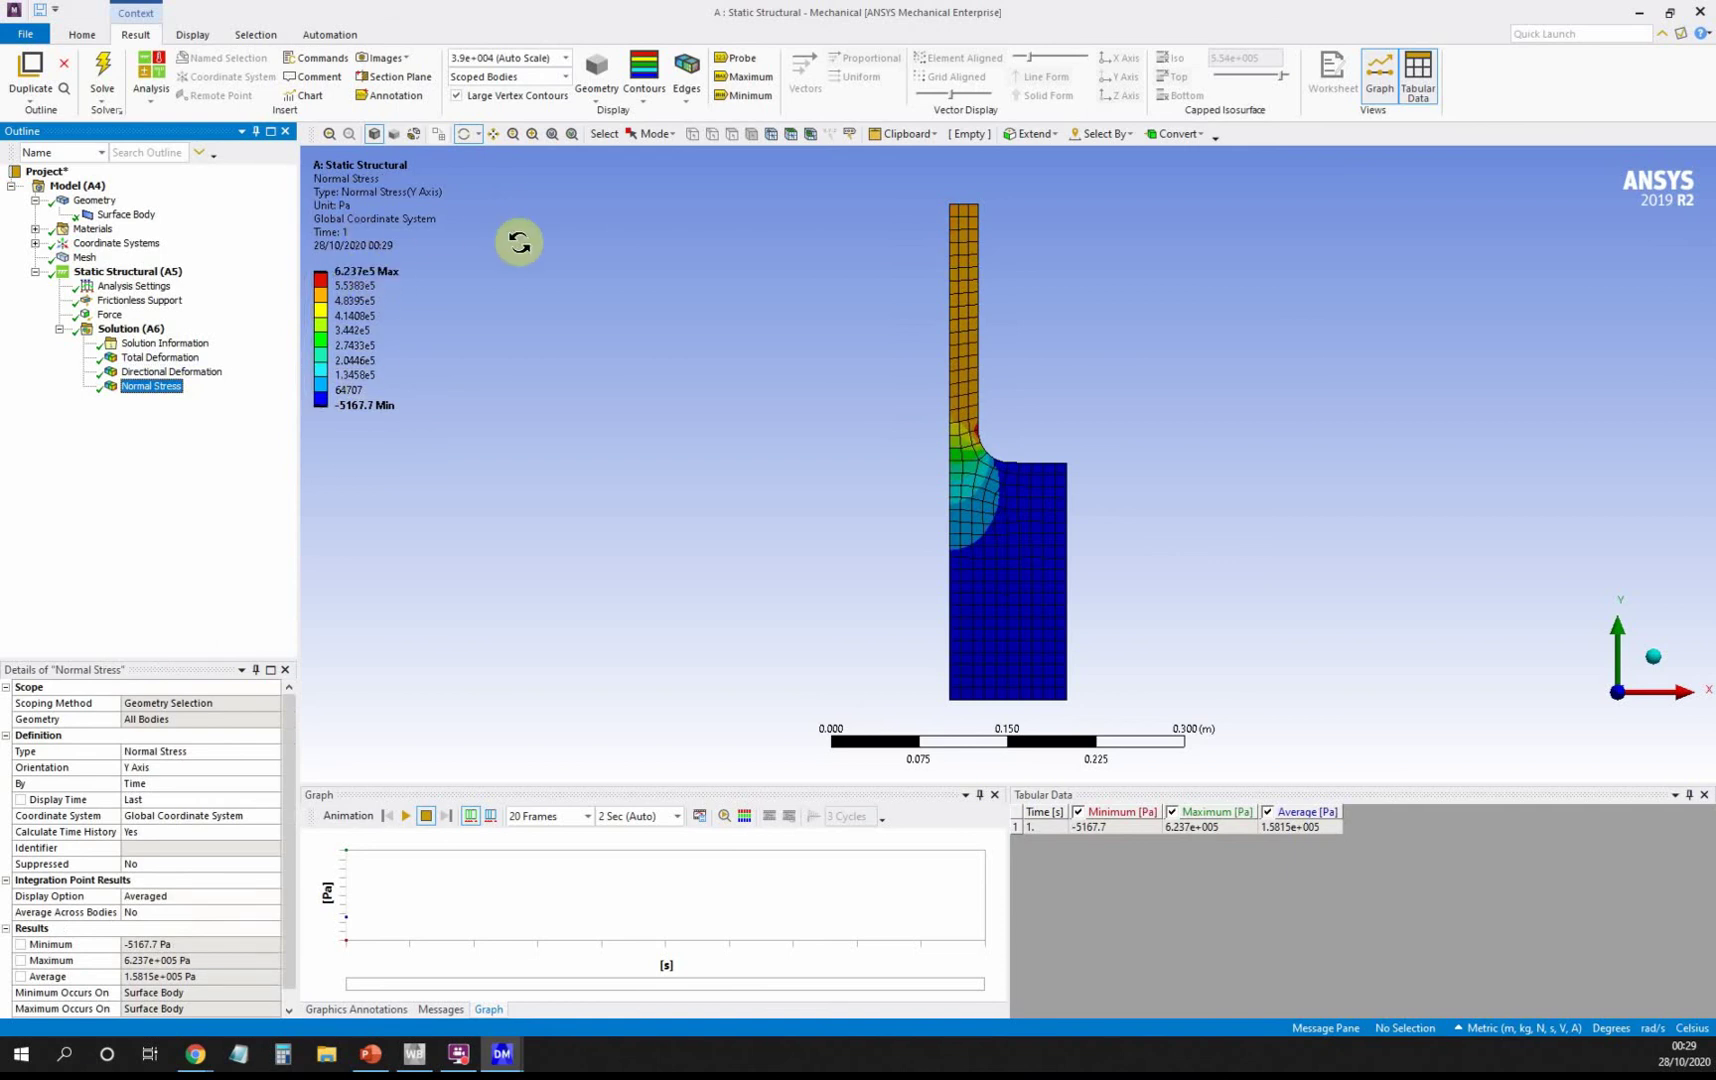
click(432, 271)
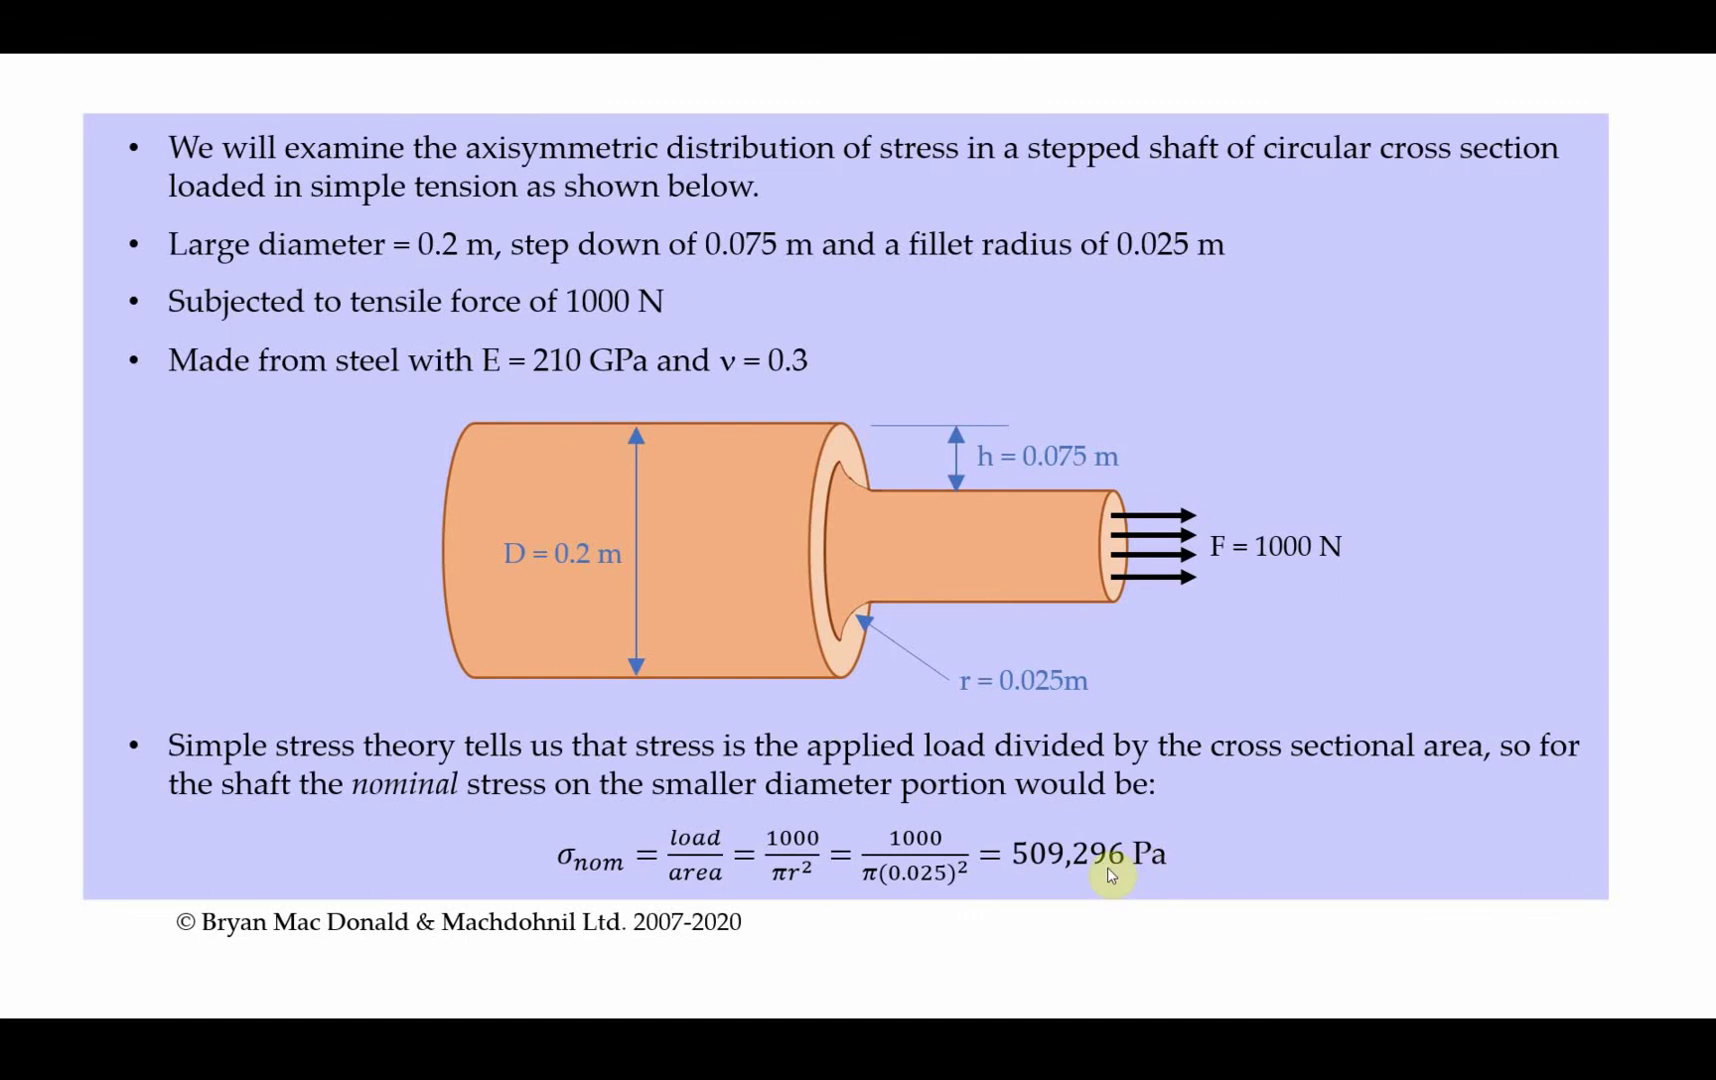
click(1470, 603)
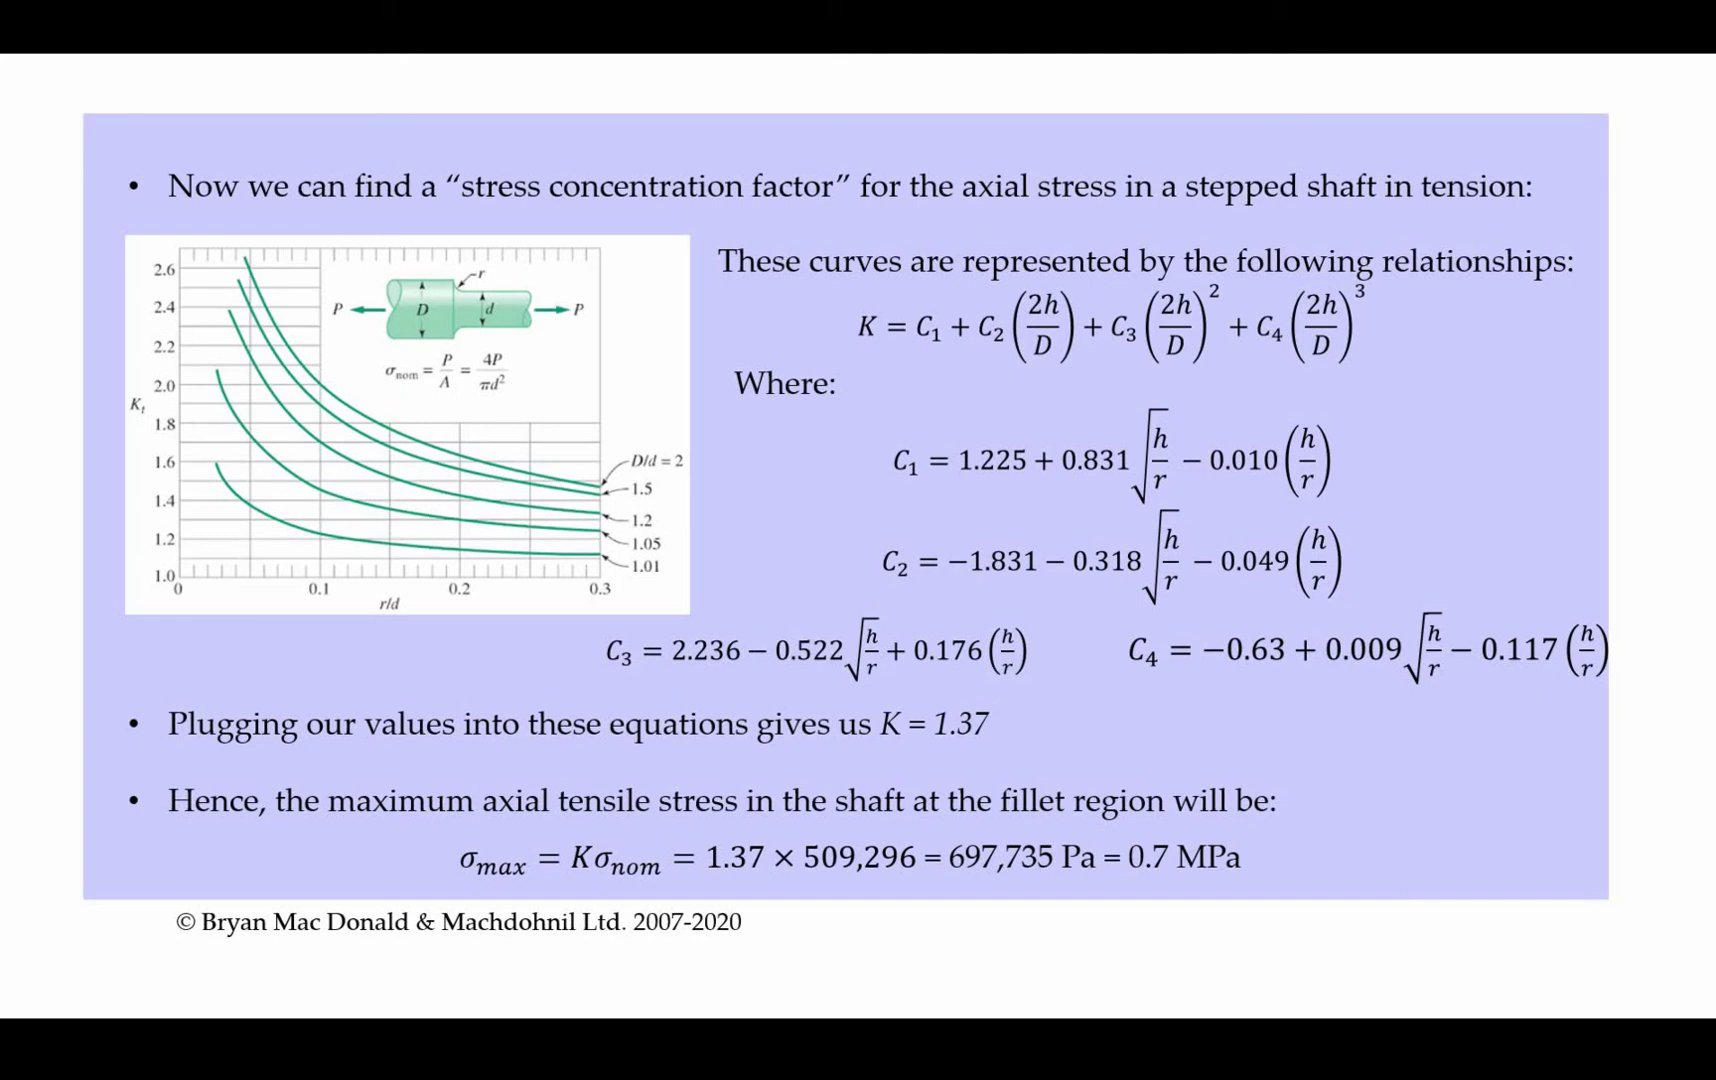
key(alt+Tab)
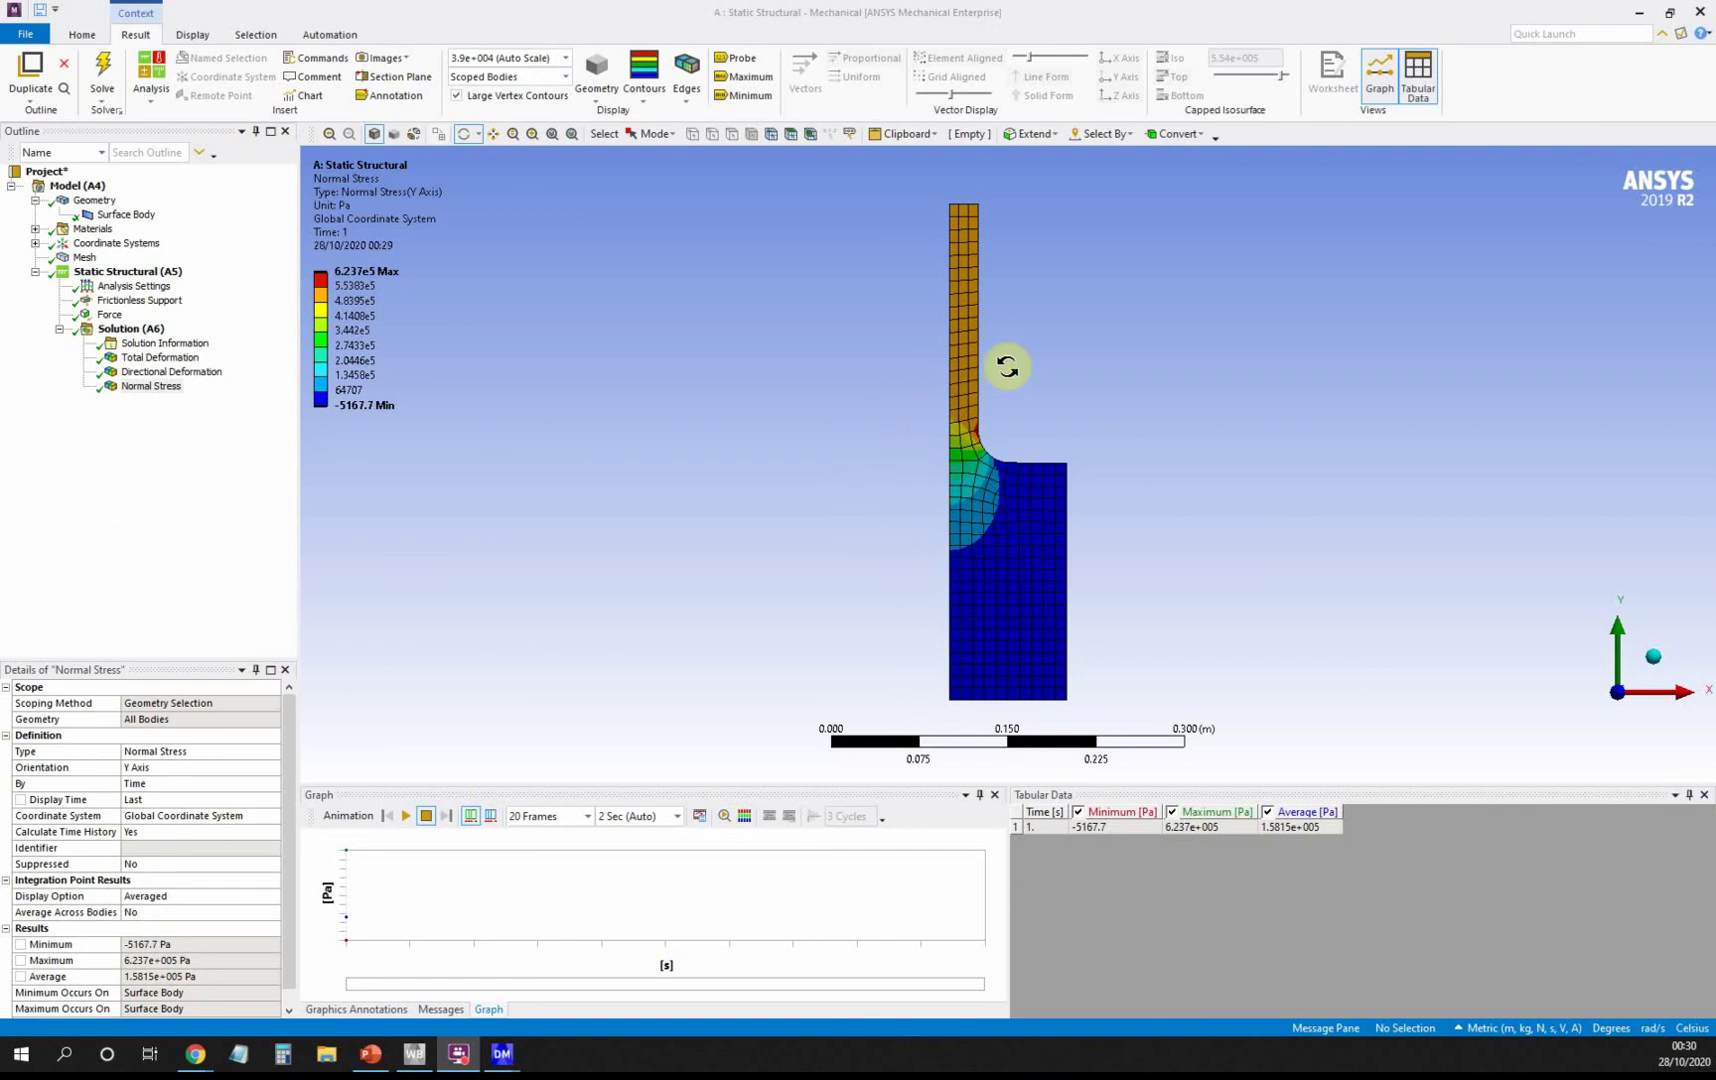
Close Mechanical and, in Workbench, duplicate the static structural system from its Model cell.
click(1701, 12)
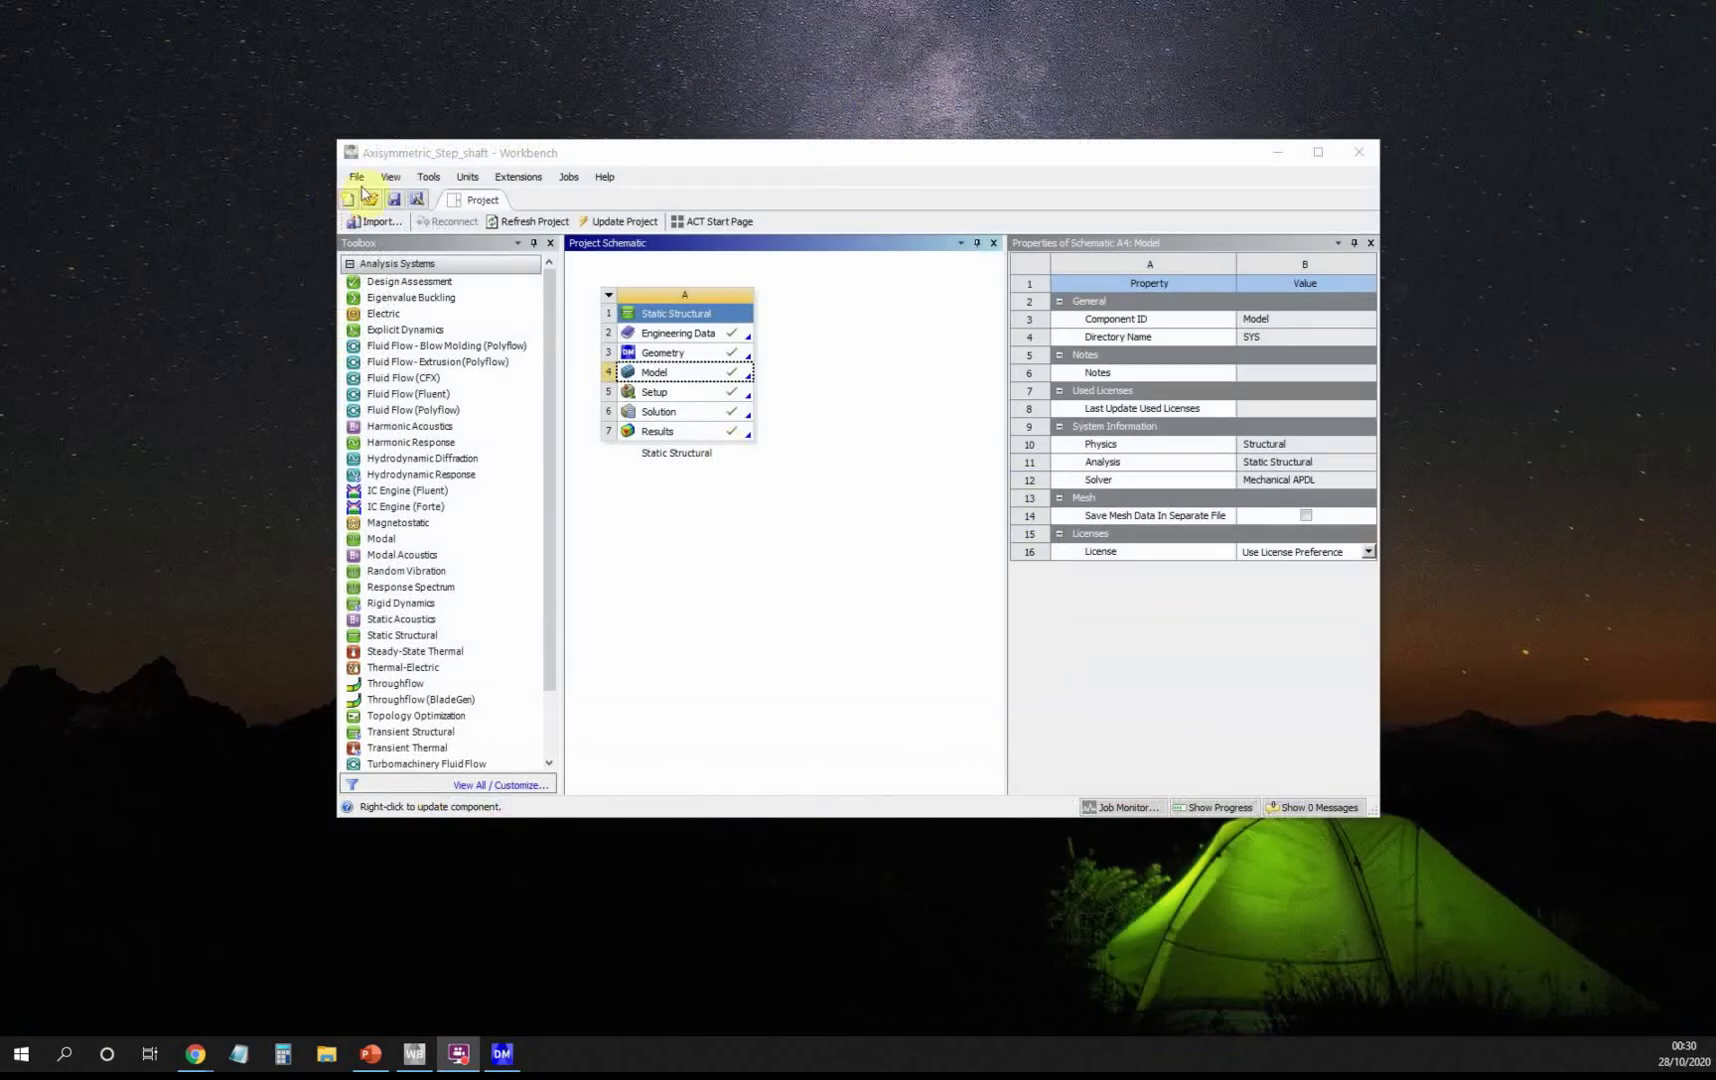
drag(337, 177, 172, 184)
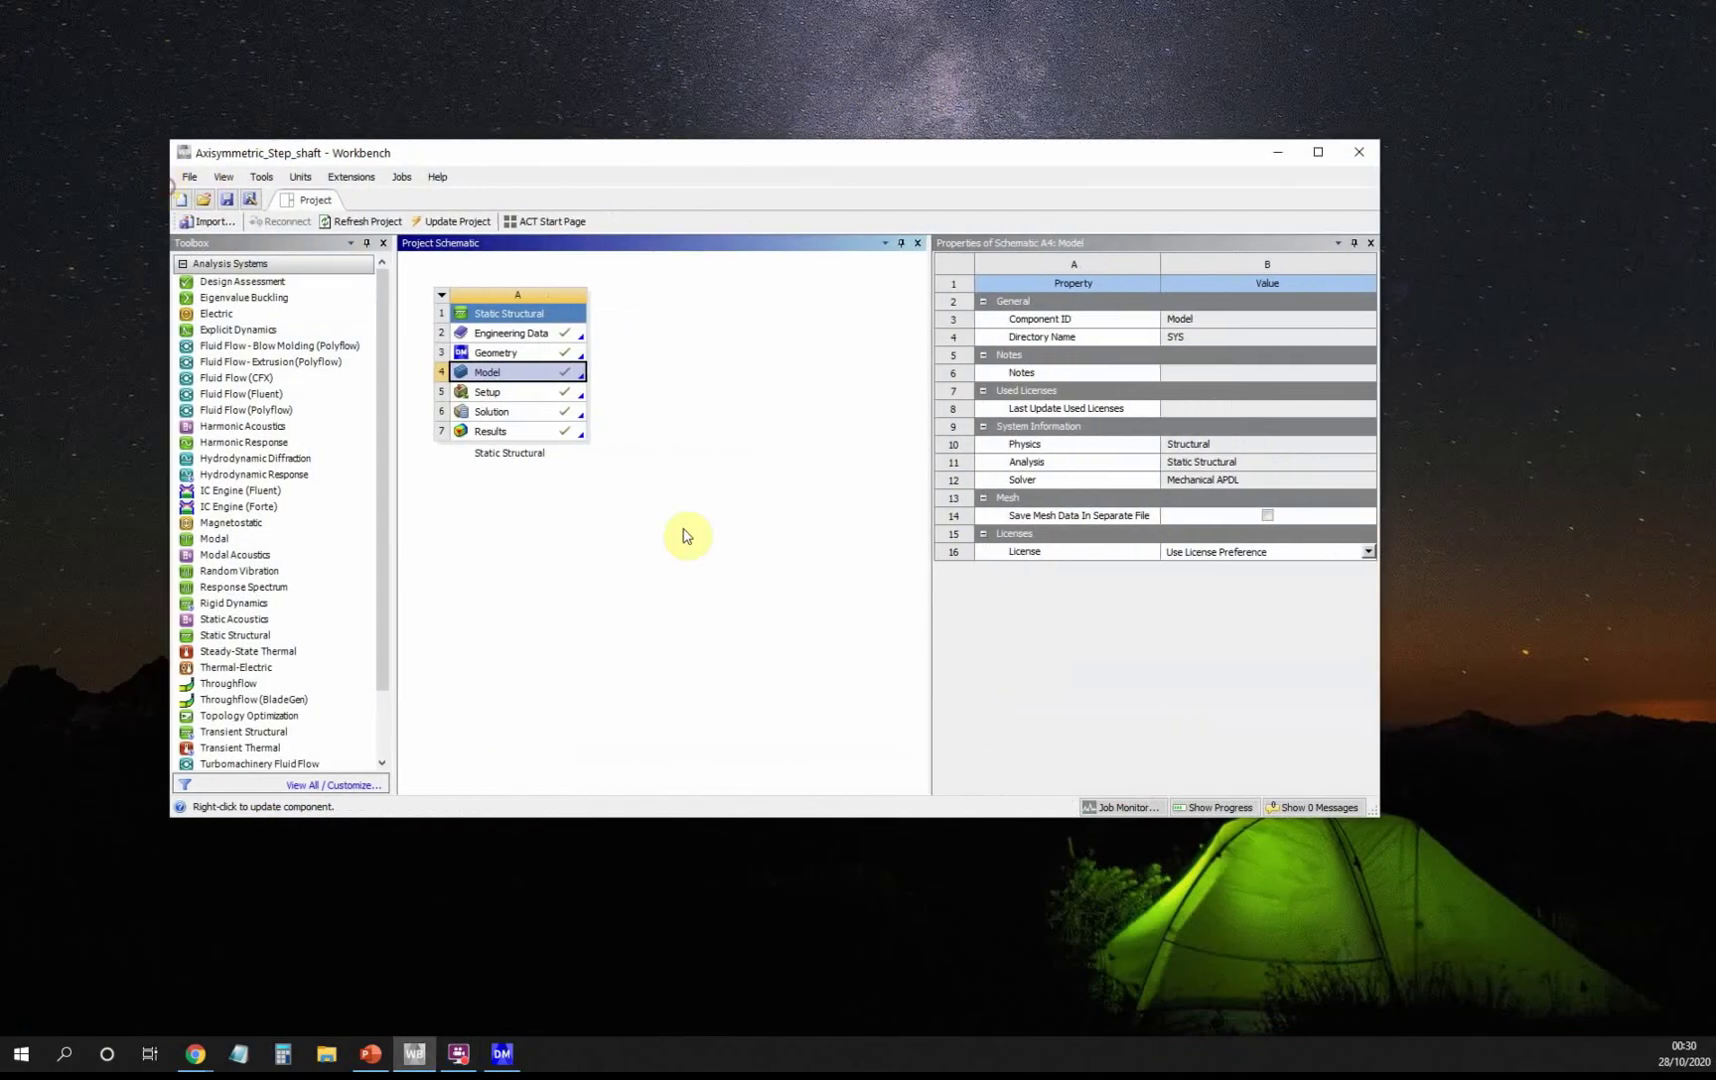
right_click(527, 378)
click(583, 427)
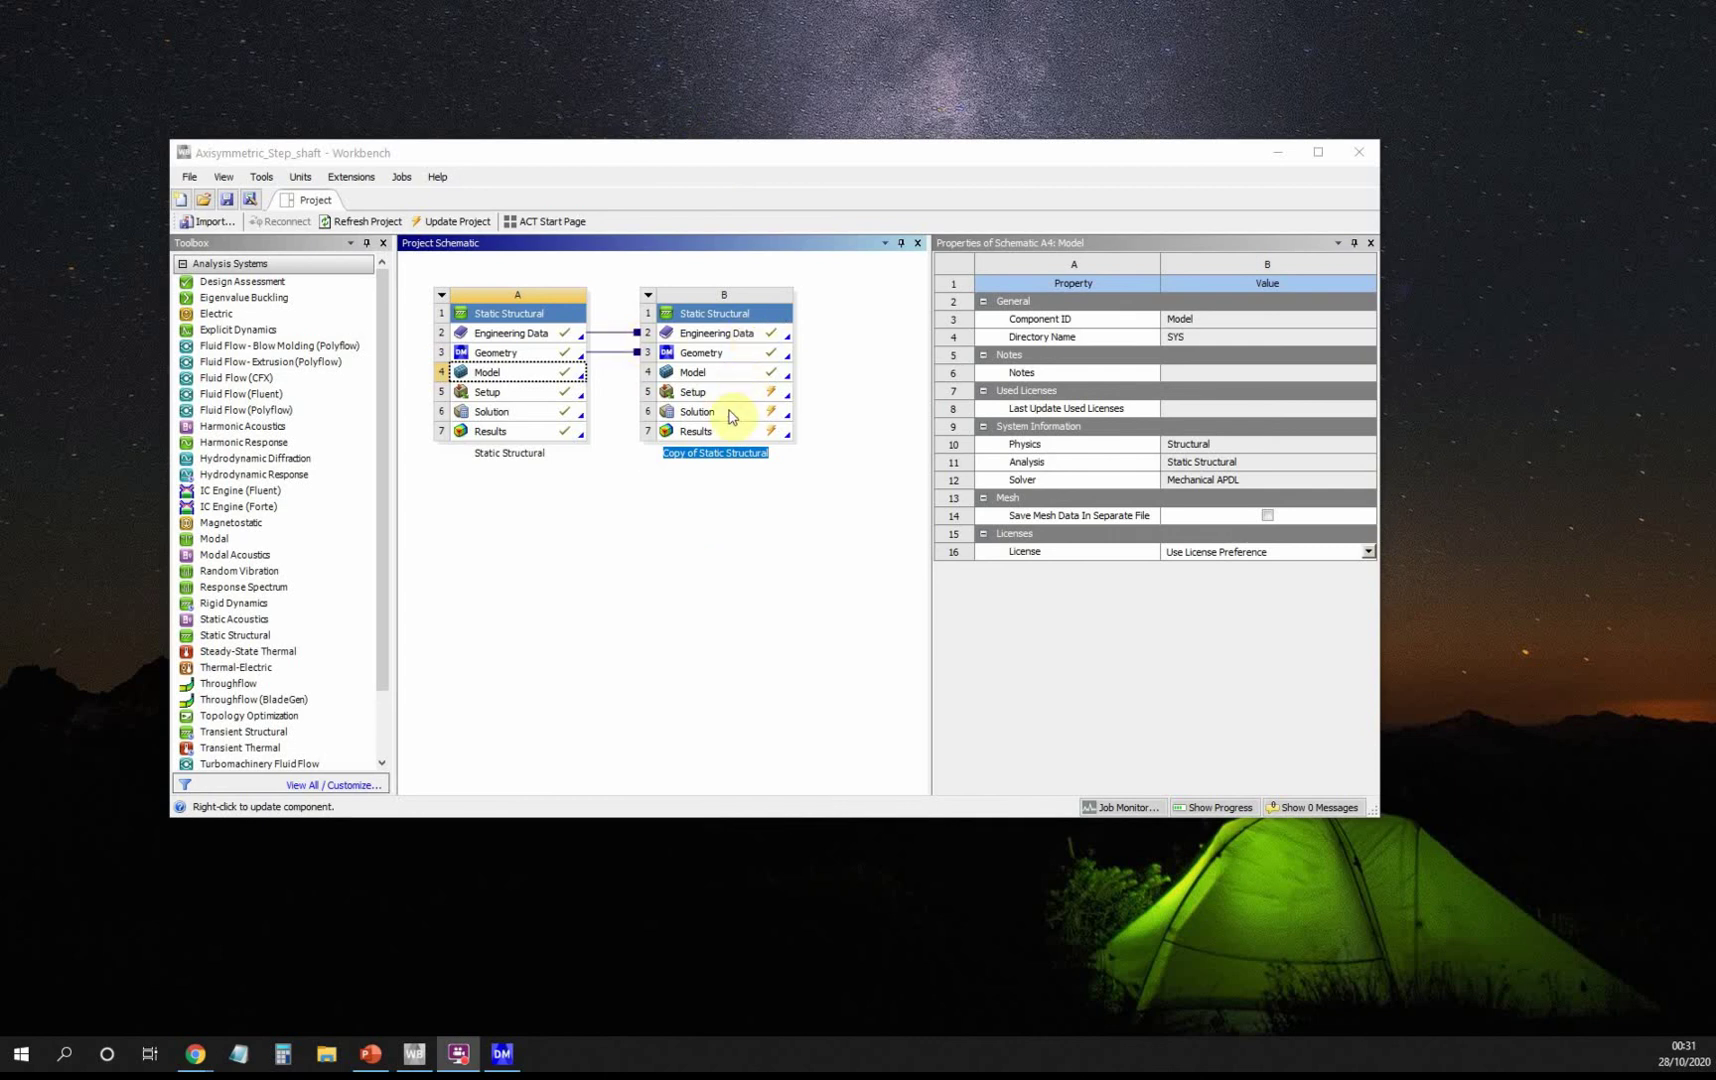
Rename the duplicated static structural system as Better Mesh.
click(767, 457)
click(727, 453)
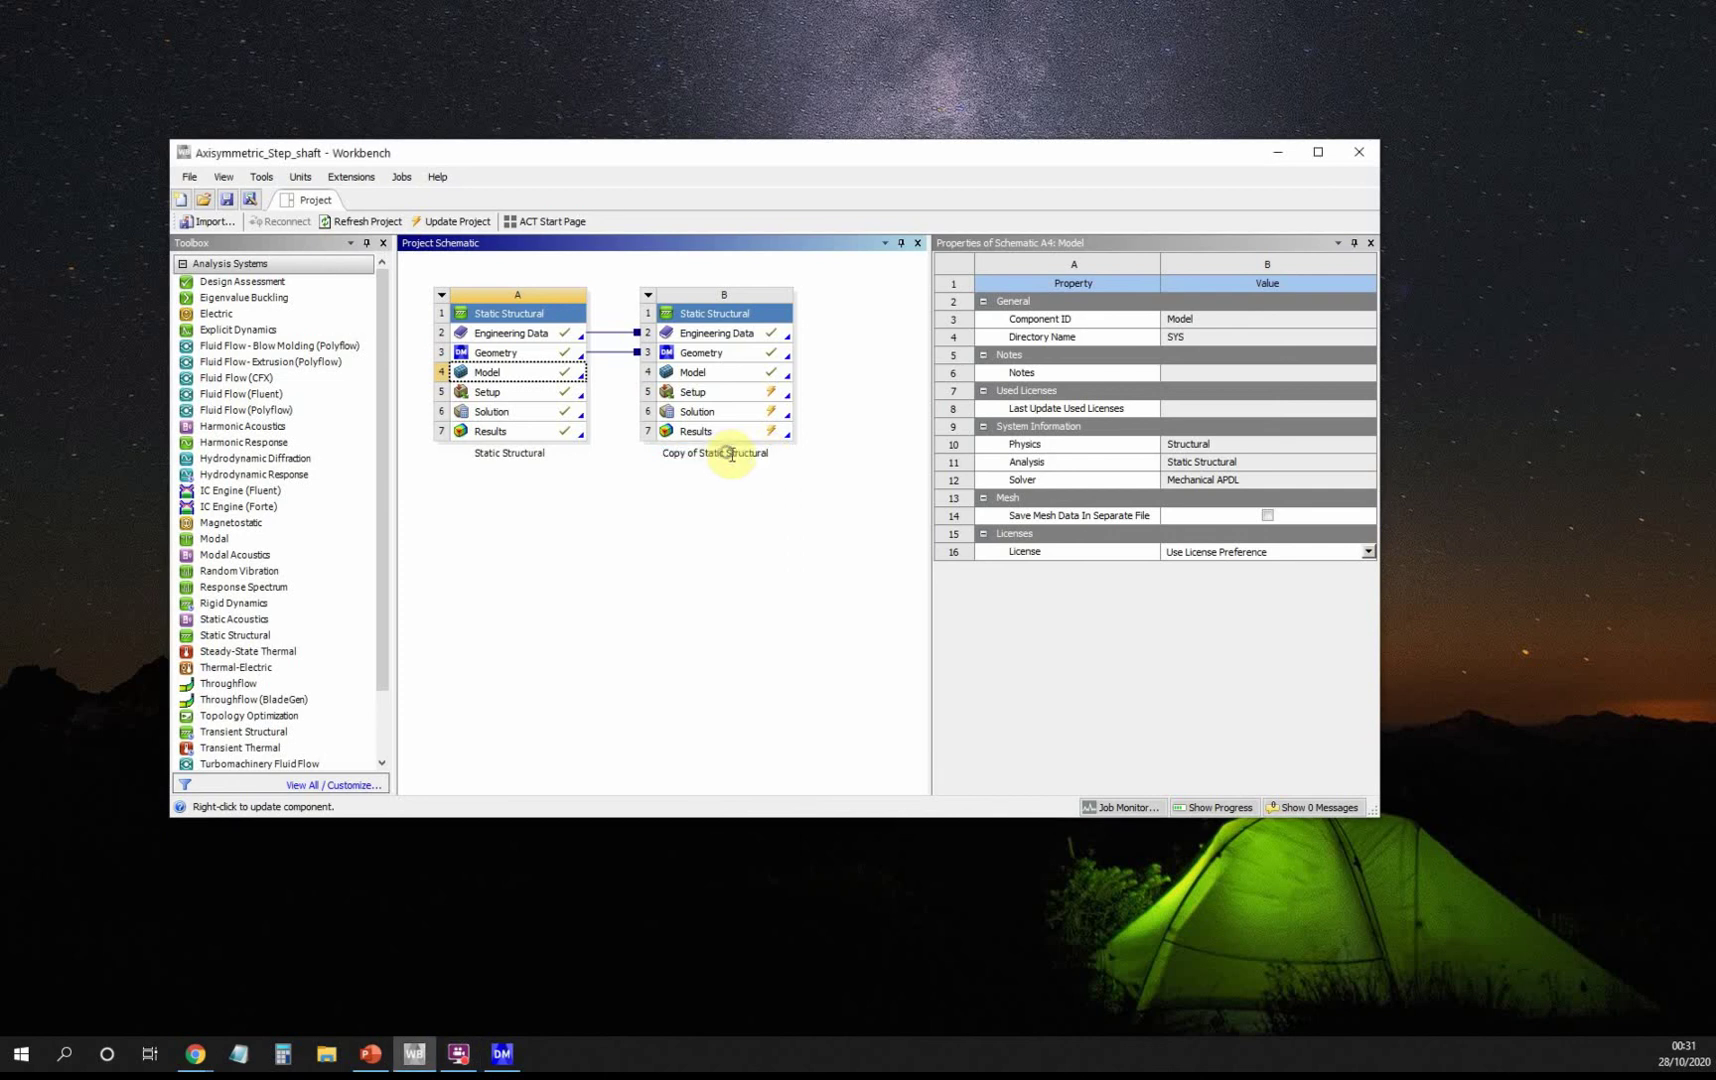
drag(664, 453, 750, 455)
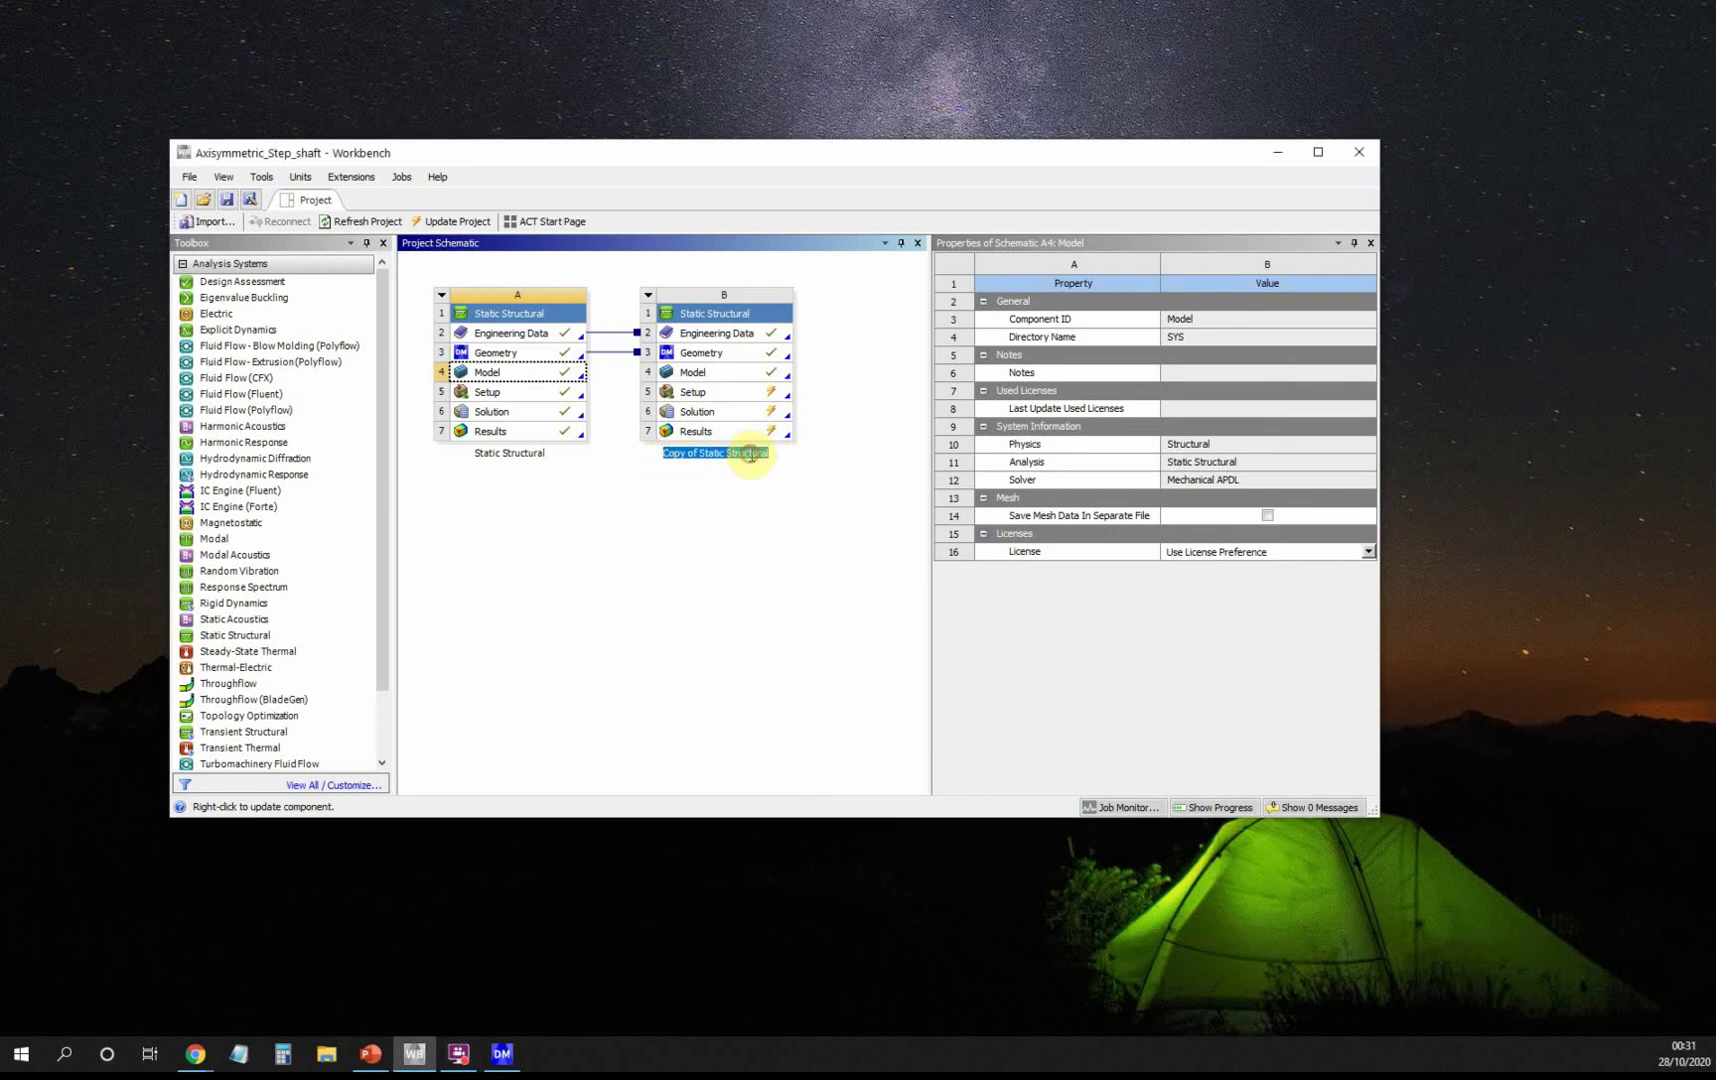
text(Better Mesh)
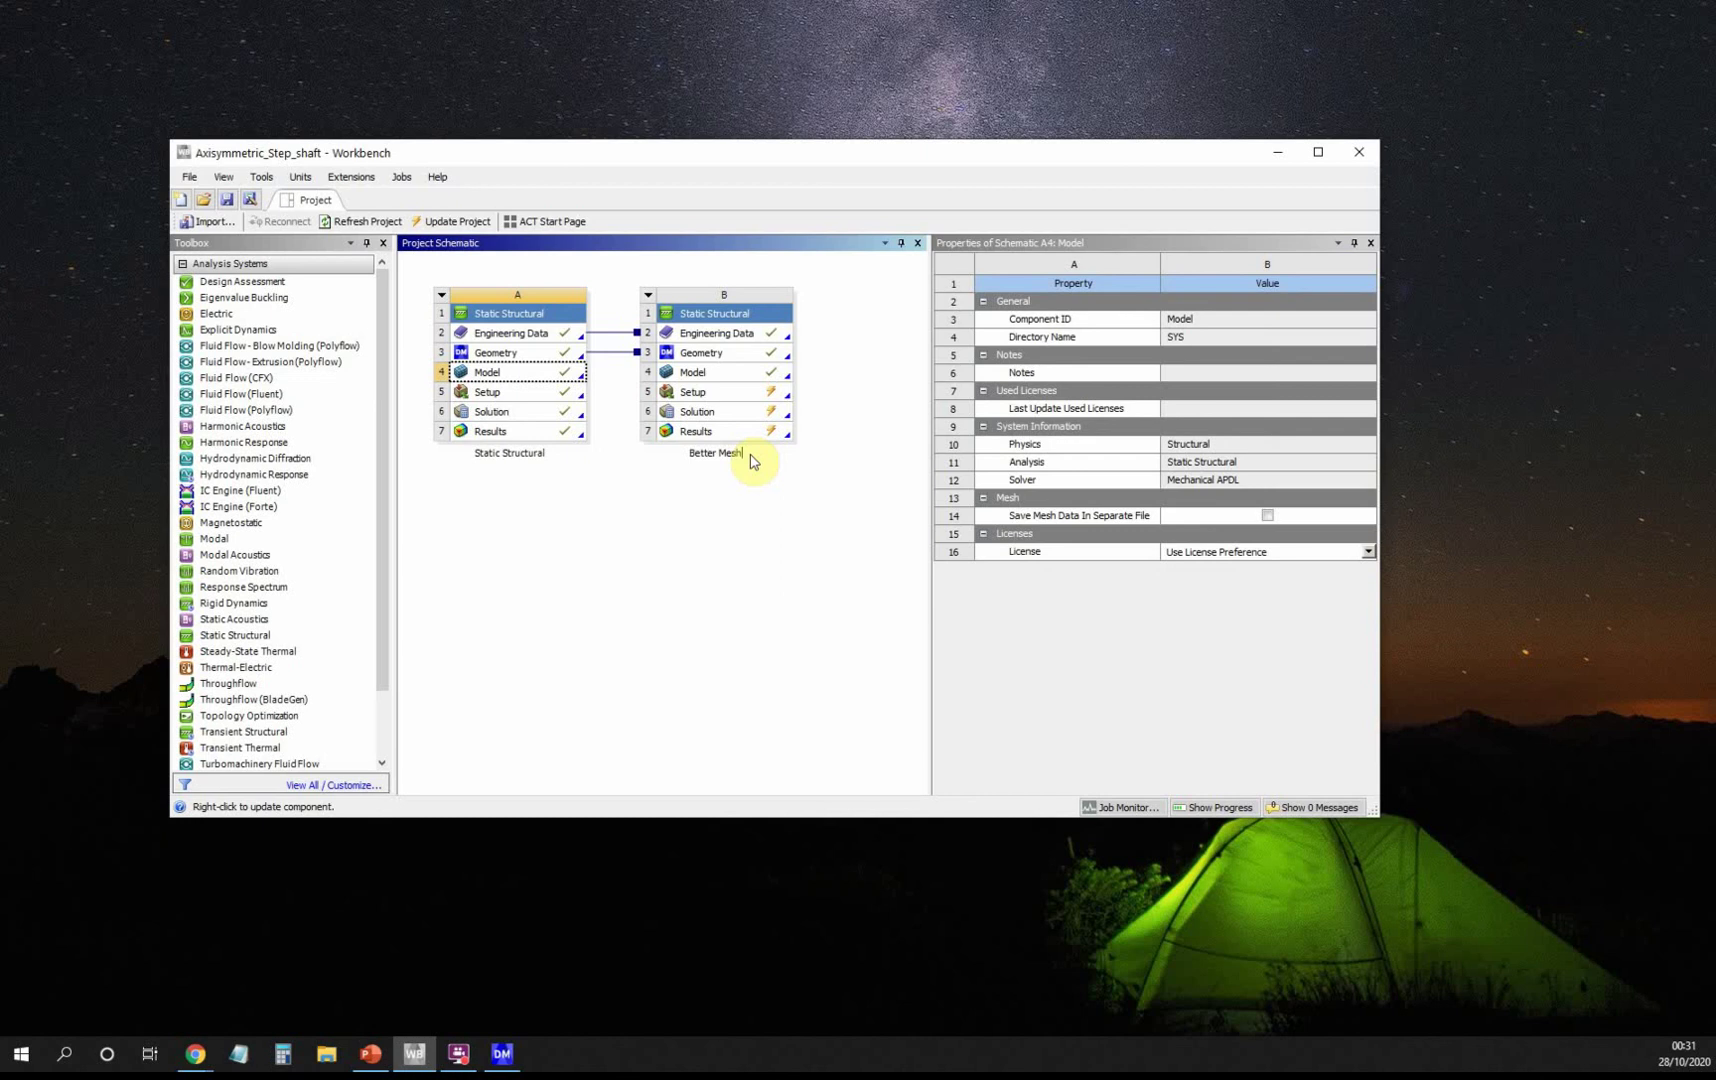
key(Return)
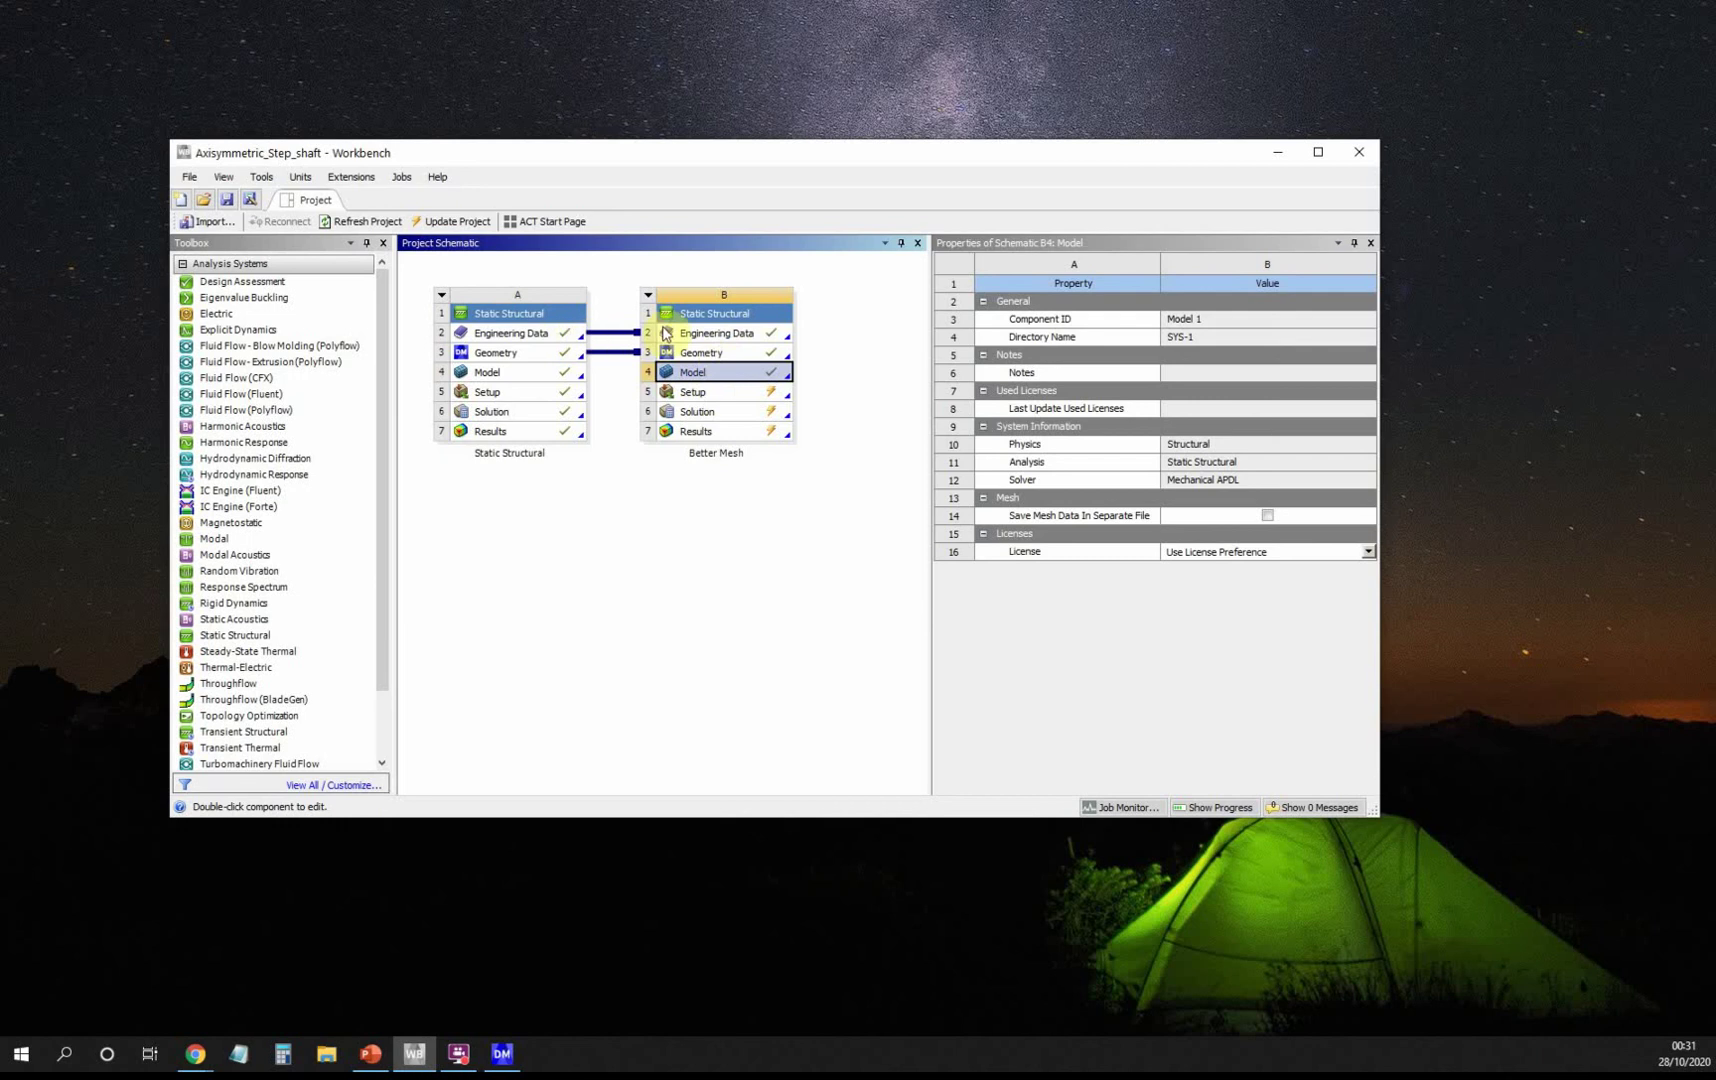
Rename the first static structural system as Original Model.
click(527, 458)
double_click(526, 455)
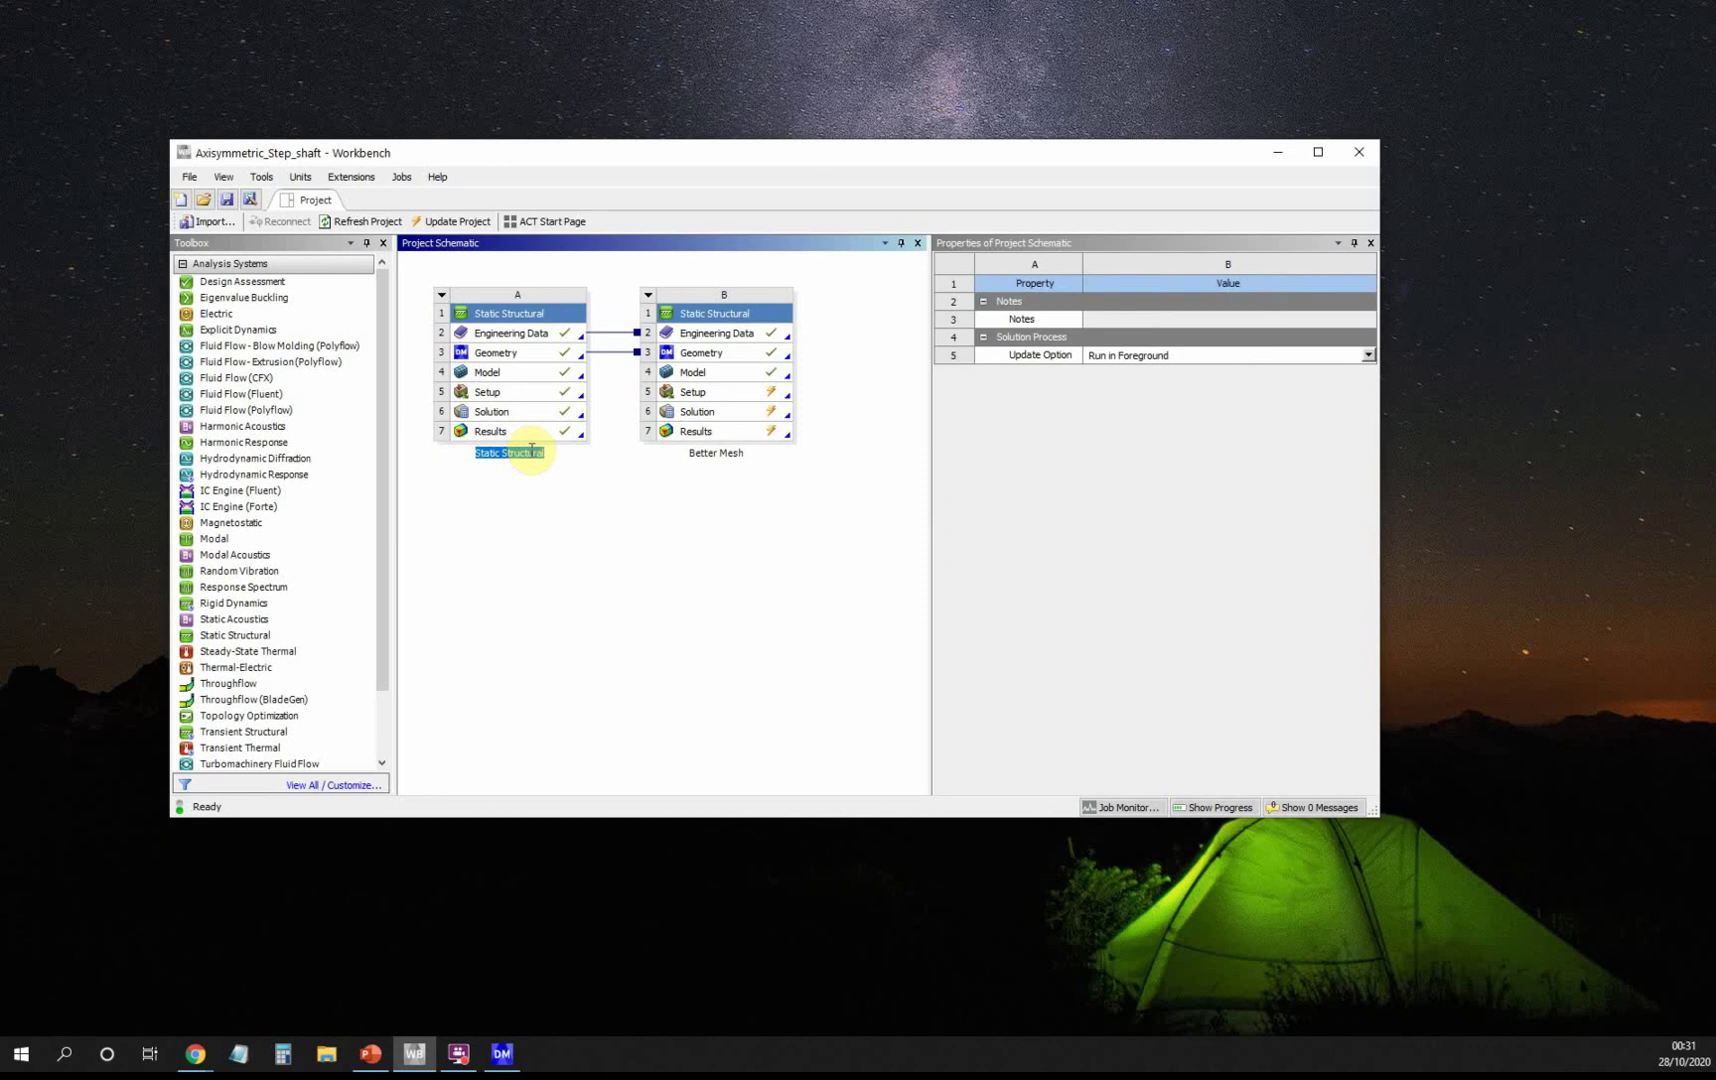
text(Original Model)
key(Return)
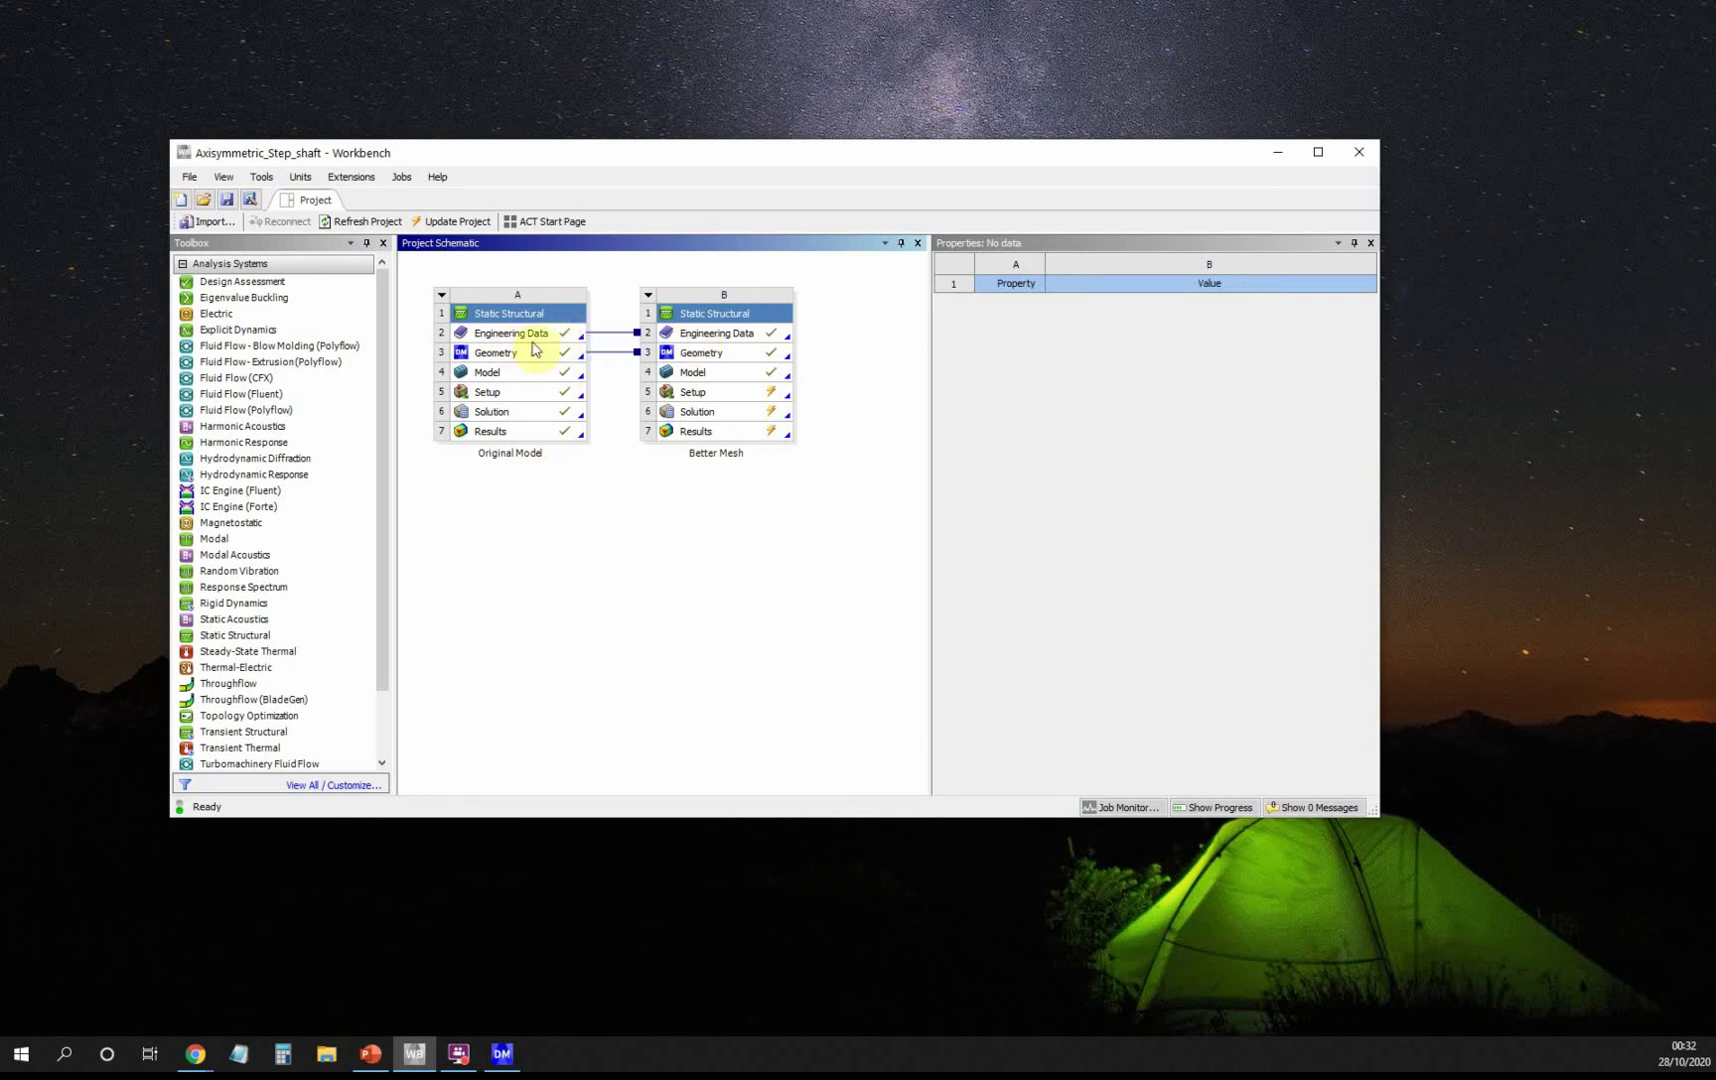
Open the model of the Better Mesh system in Mechanical.
click(700, 379)
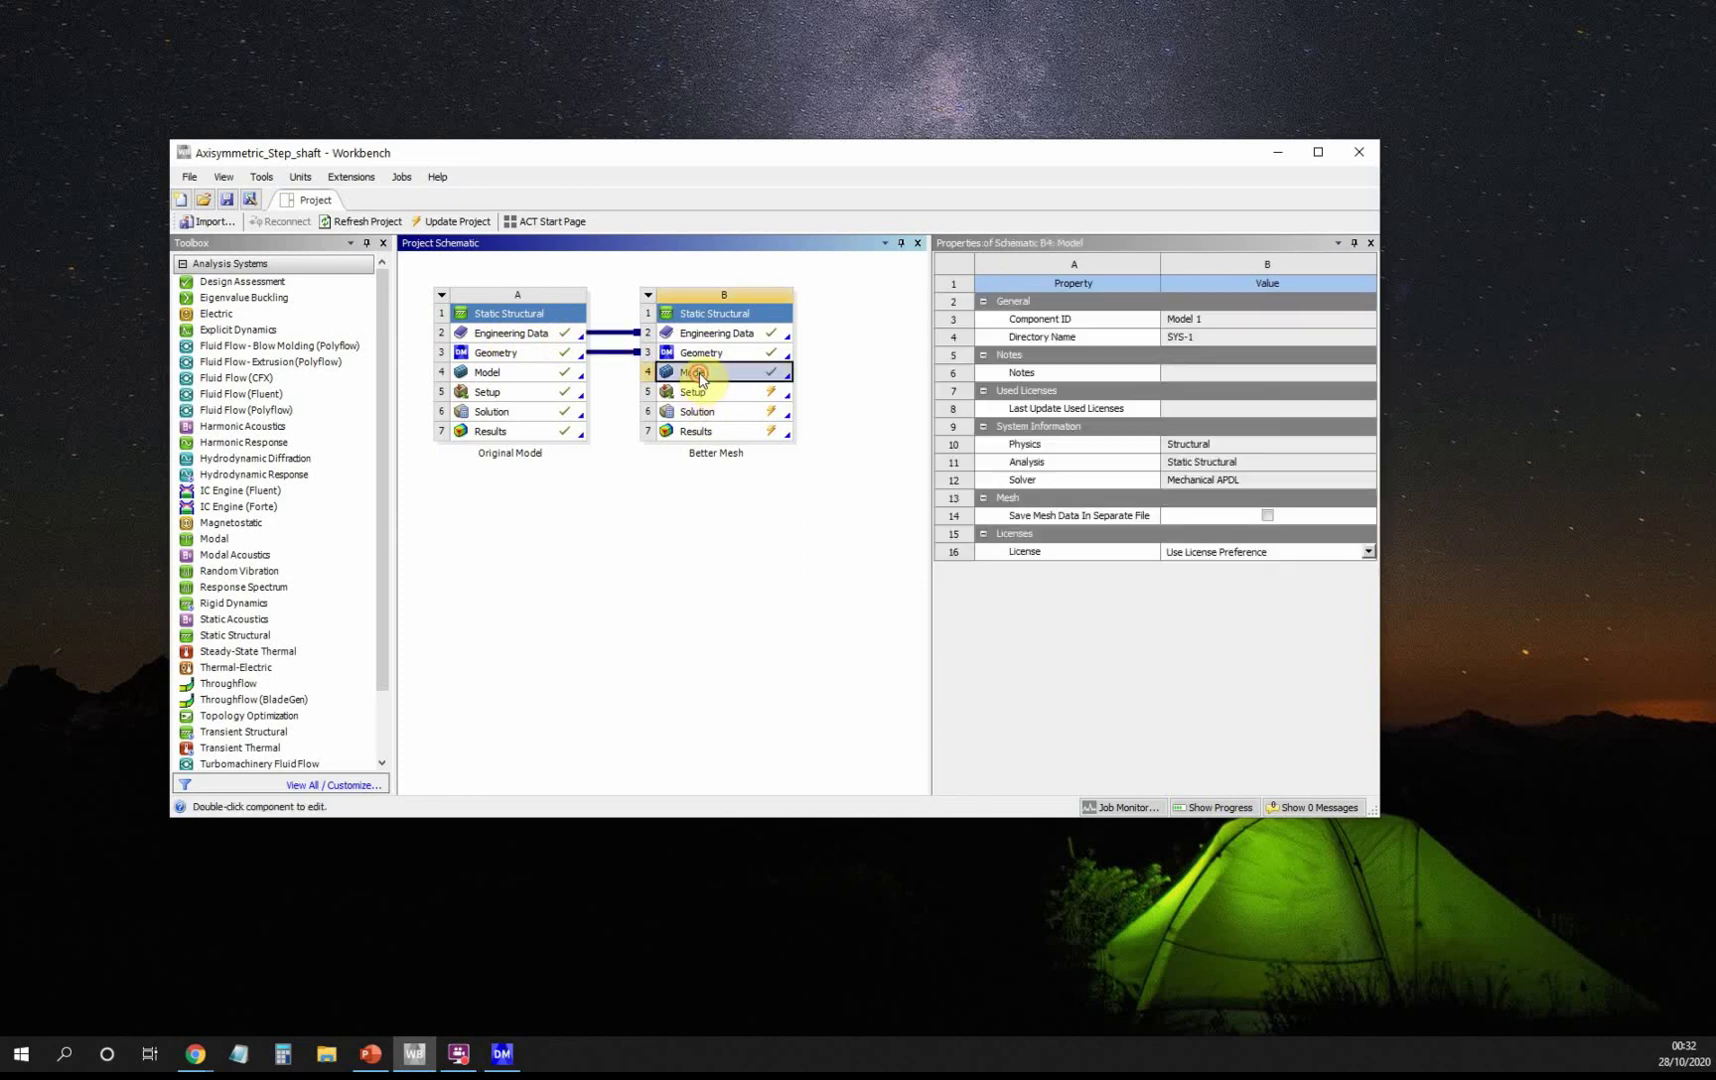
double_click(700, 379)
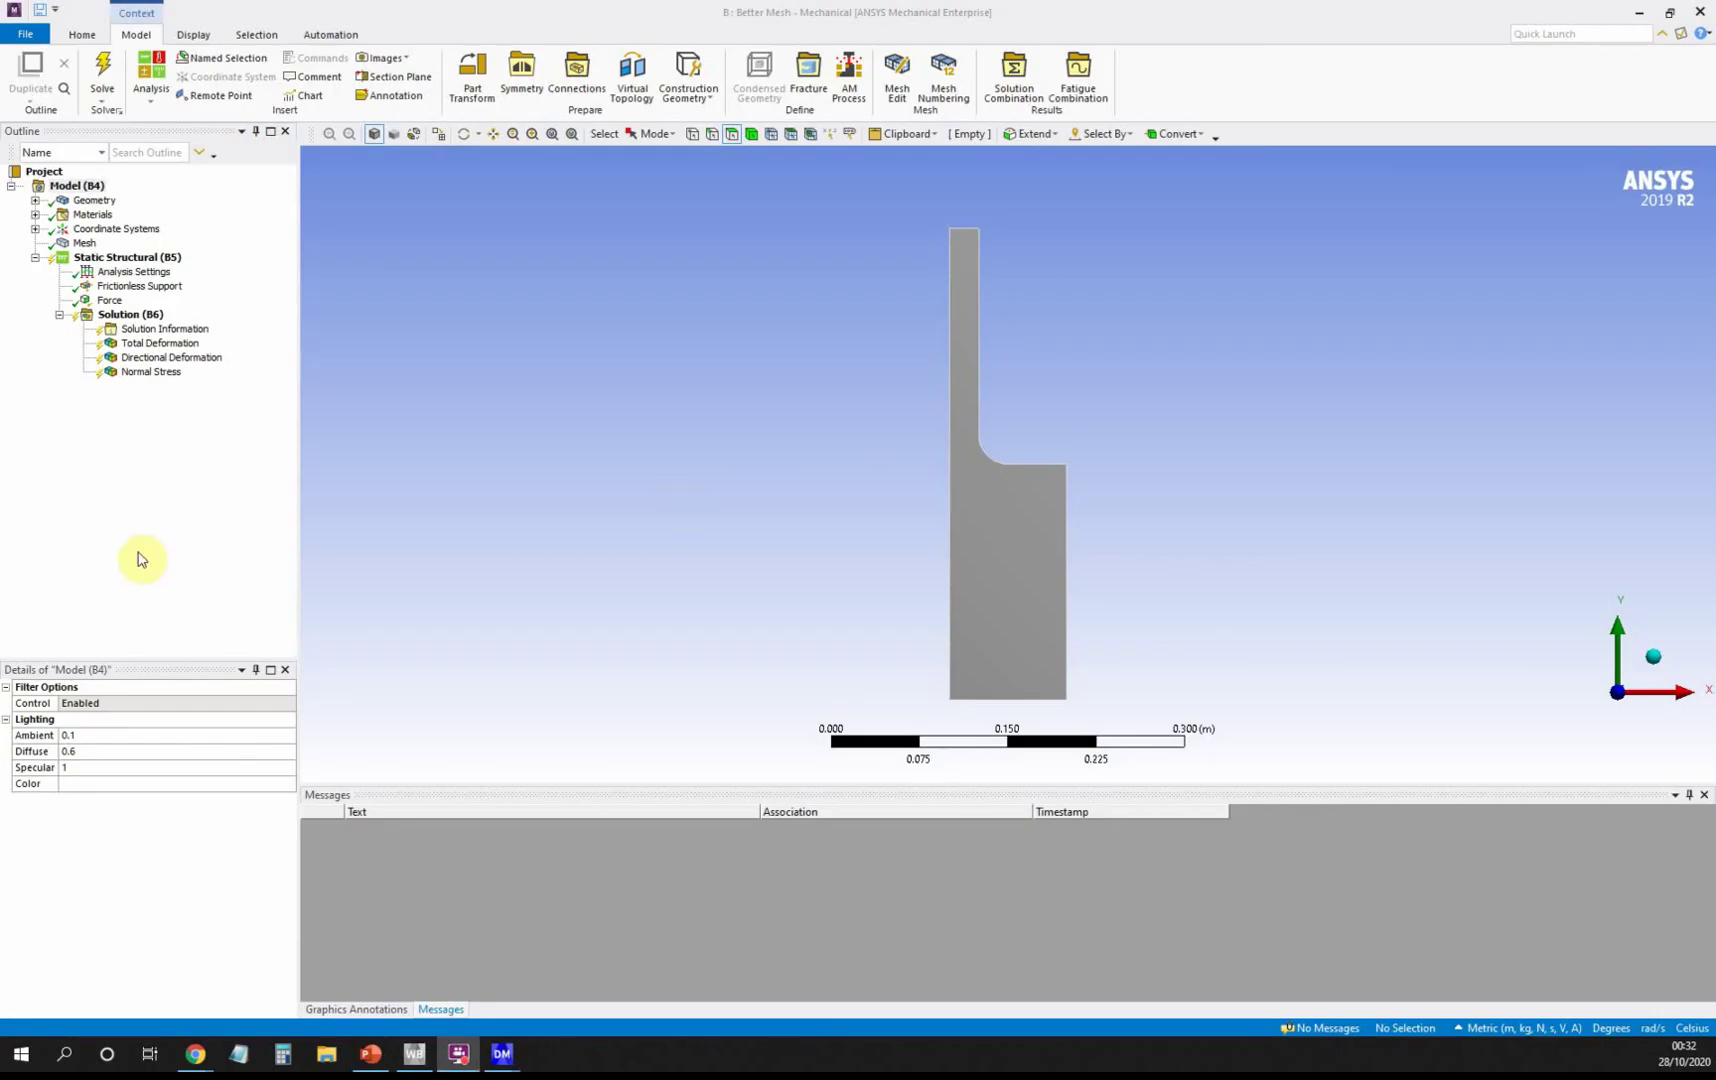
Show the mesh of the Better Mesh model and examine its elements along the fillet.
click(110, 258)
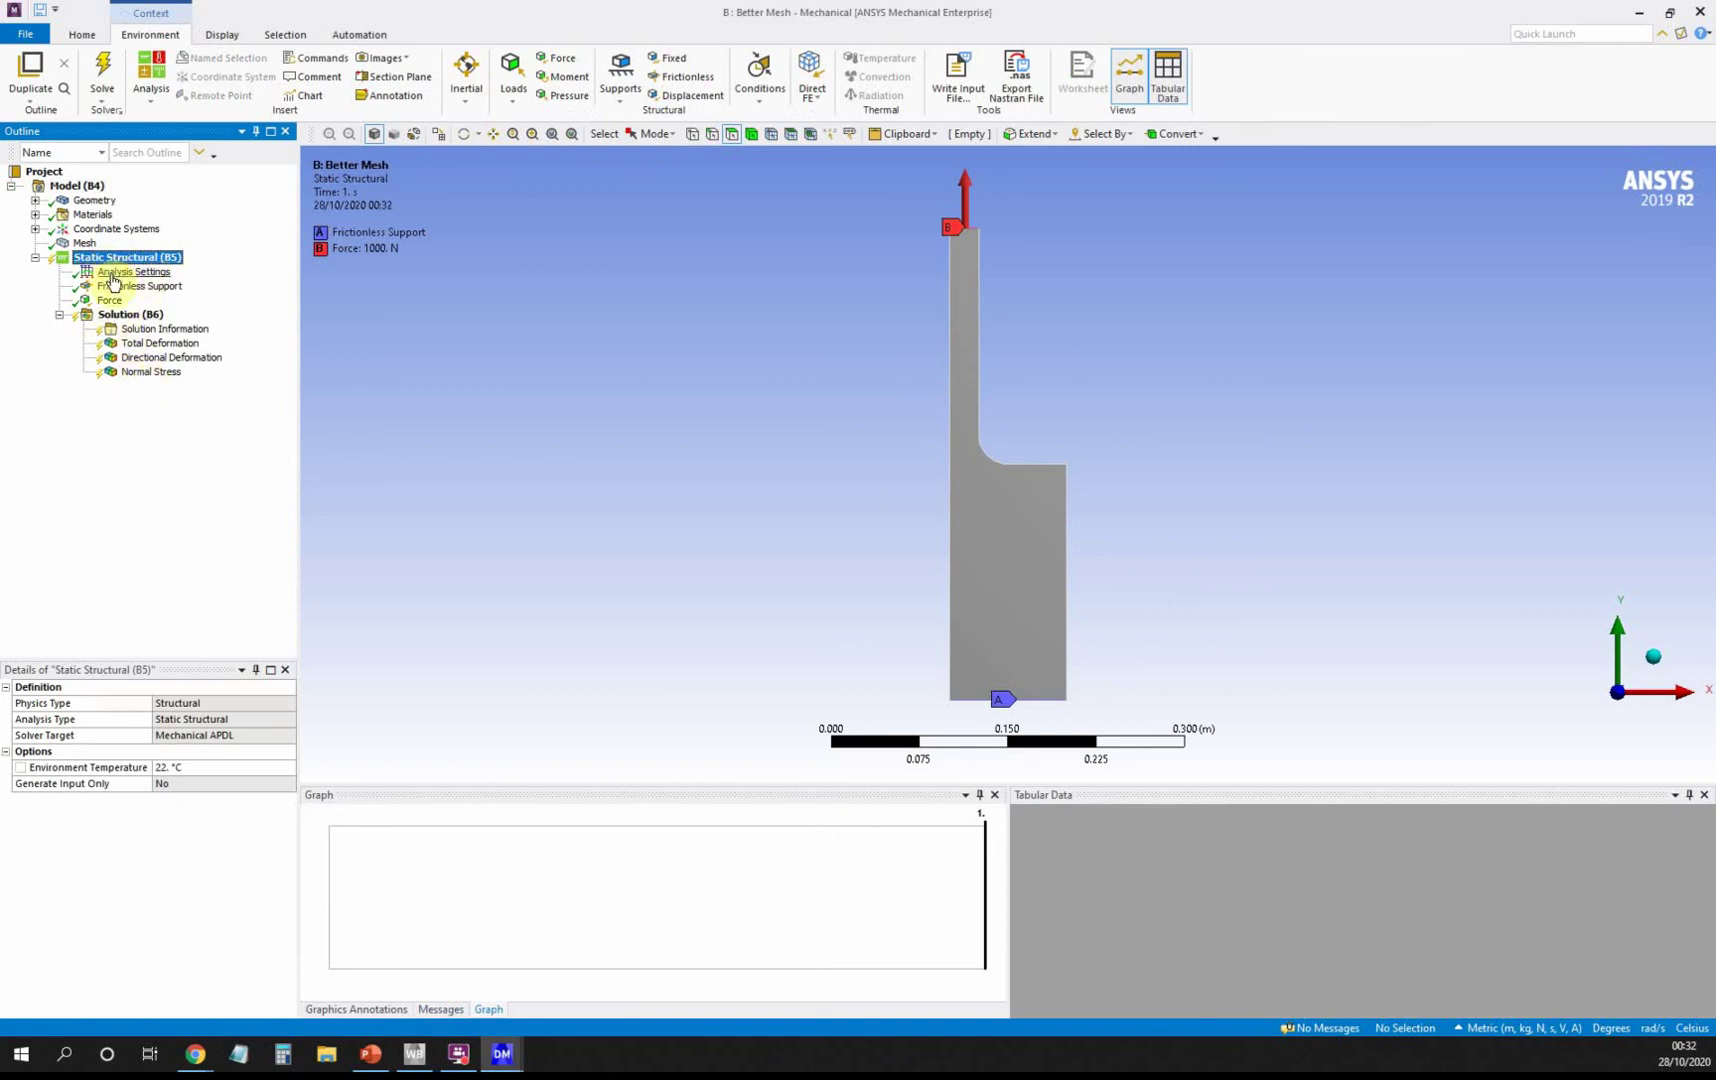
click(80, 243)
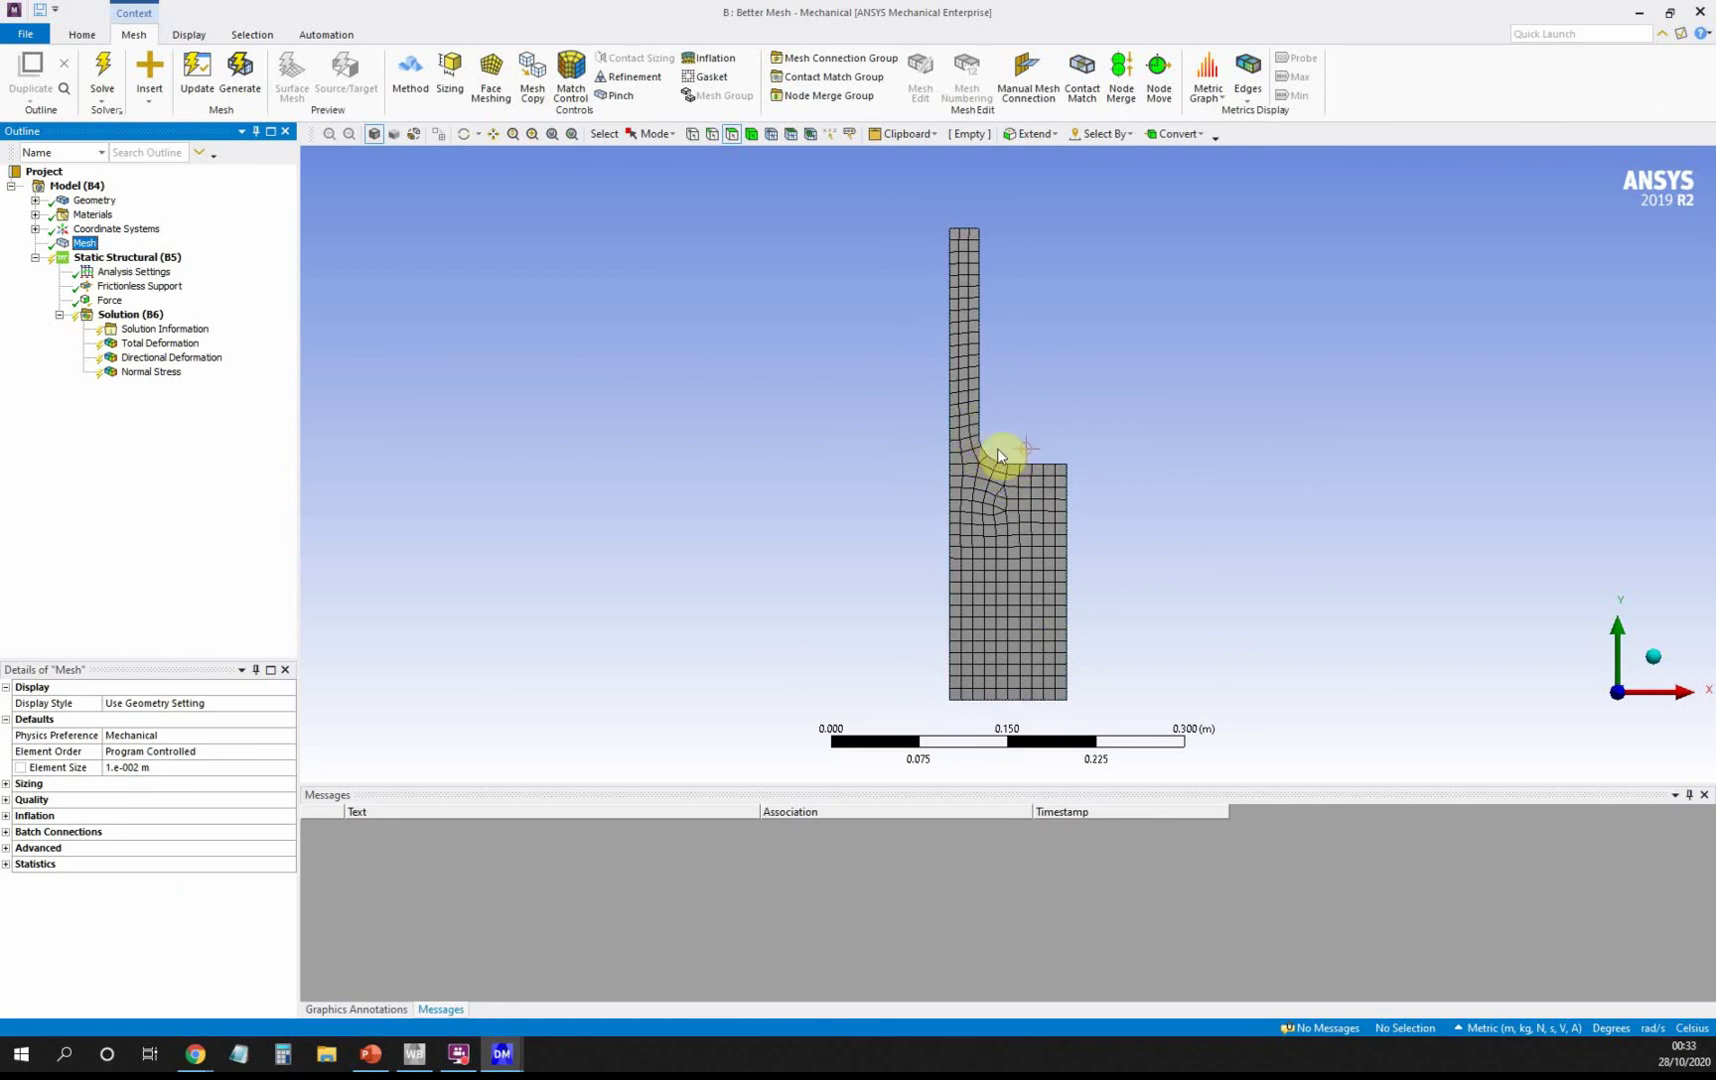
scroll(1007, 449, up, 10)
scroll(943, 452, up, 3)
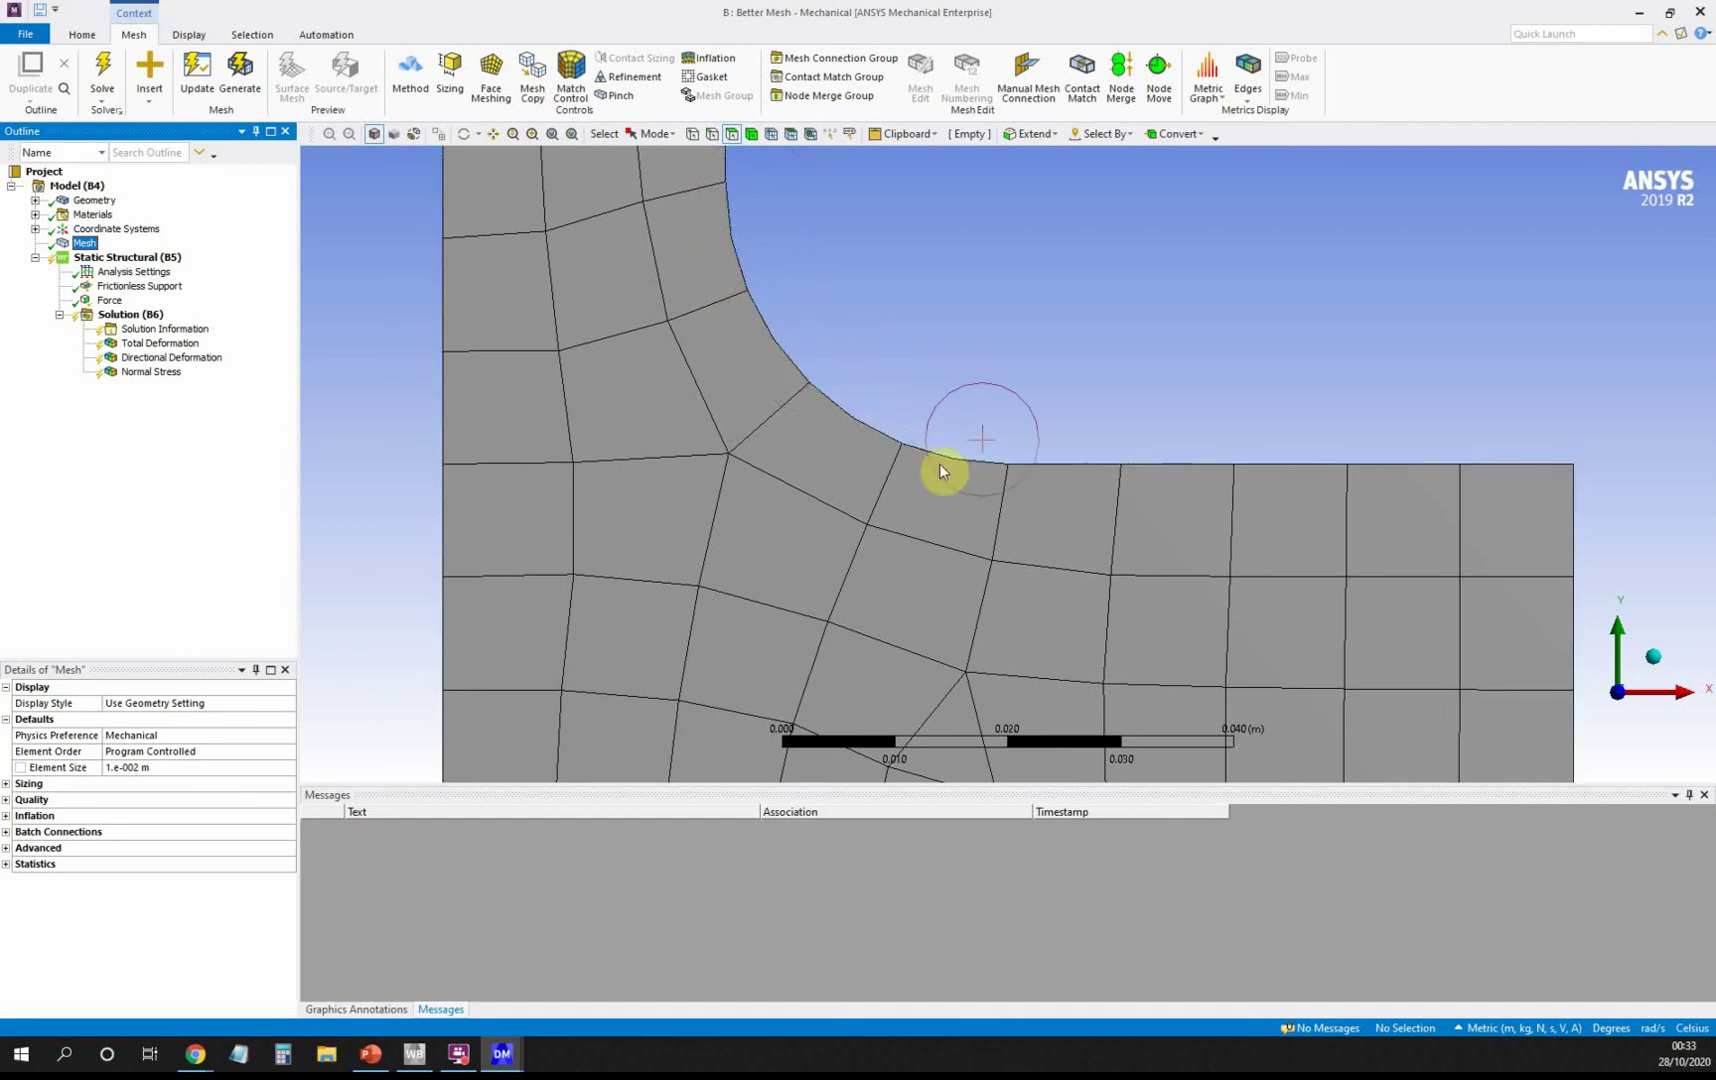
scroll(920, 482, down, 5)
scroll(922, 483, down, 3)
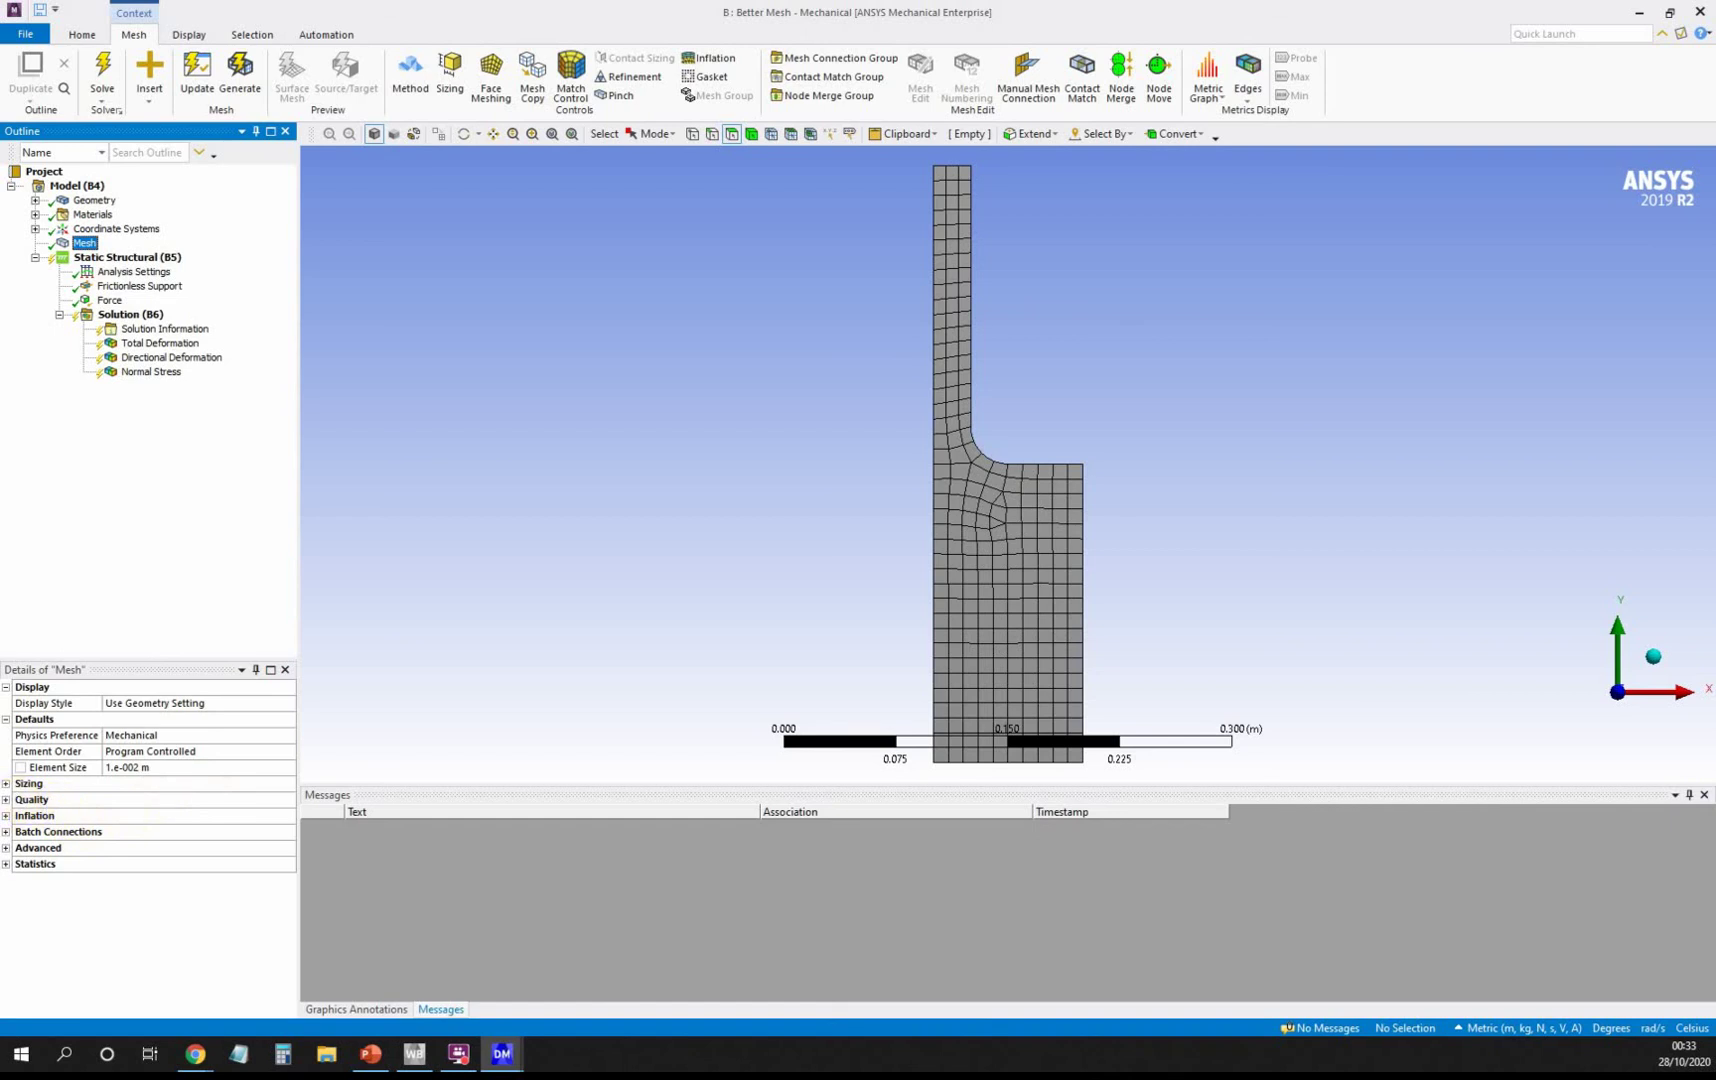
In the mesh sizing settings, set the curvature normal angle to 10° and regenerate the mesh.
click(30, 783)
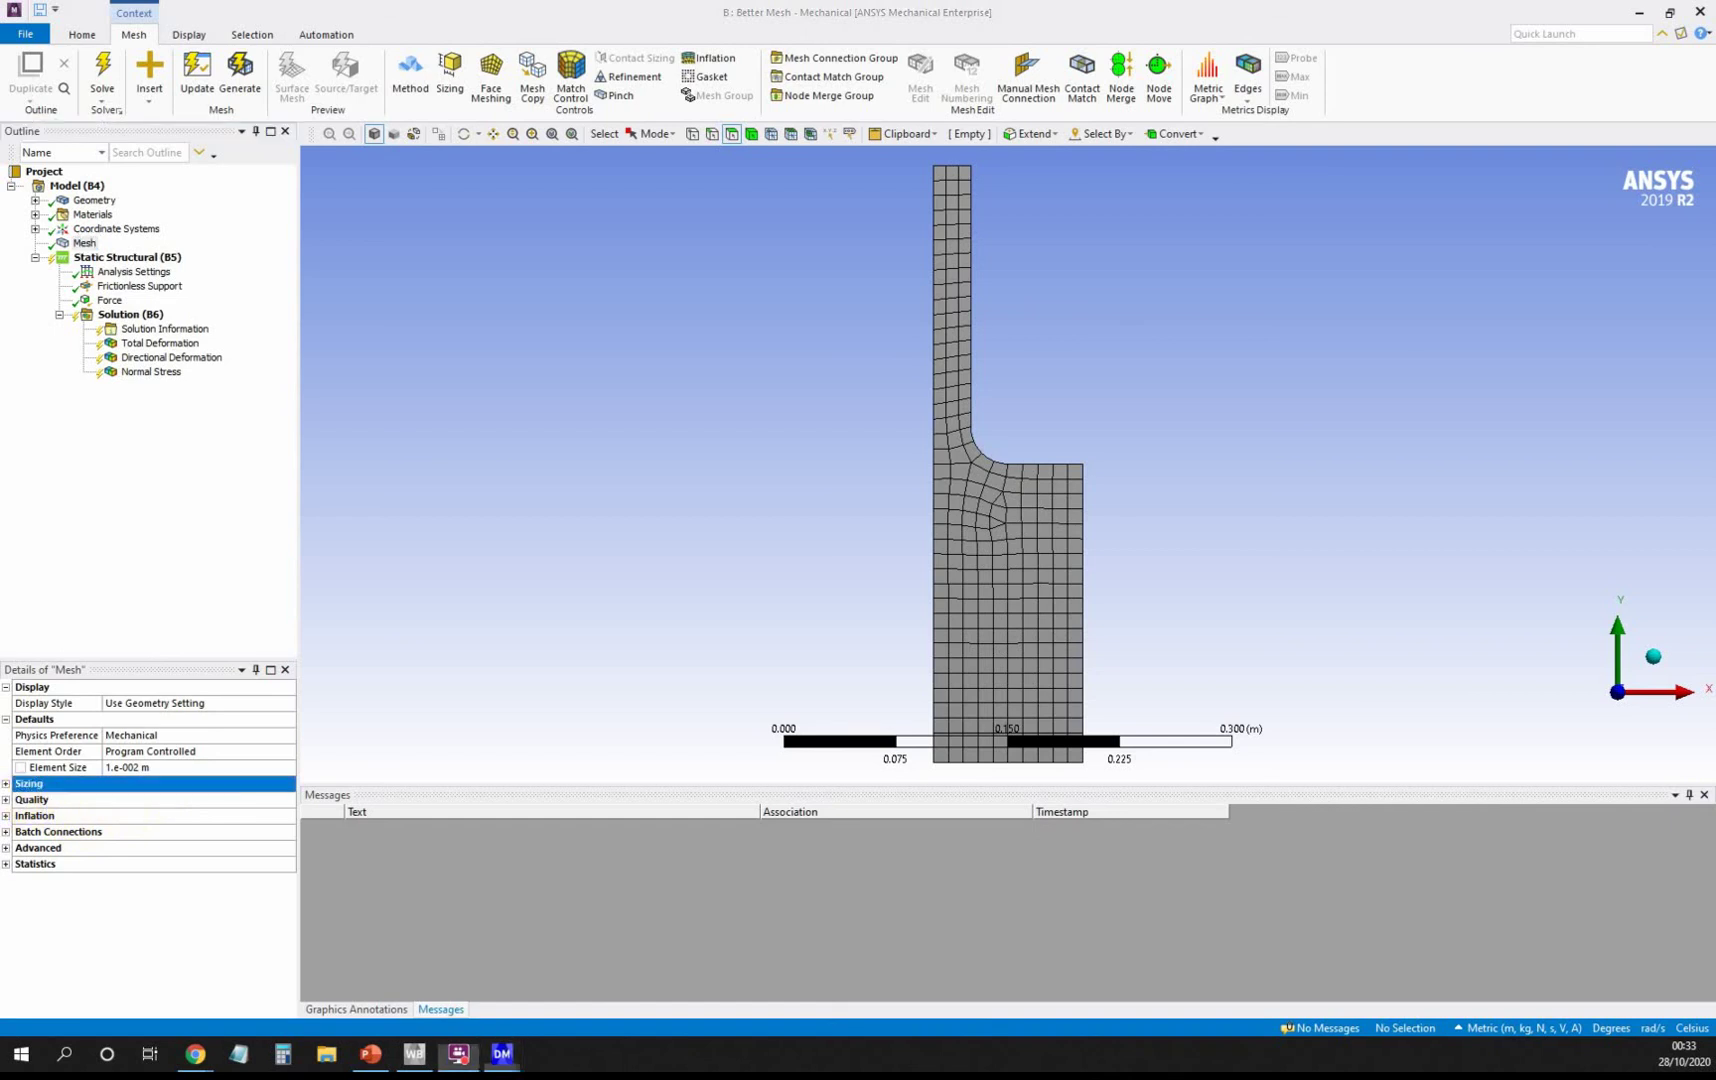
click(6, 784)
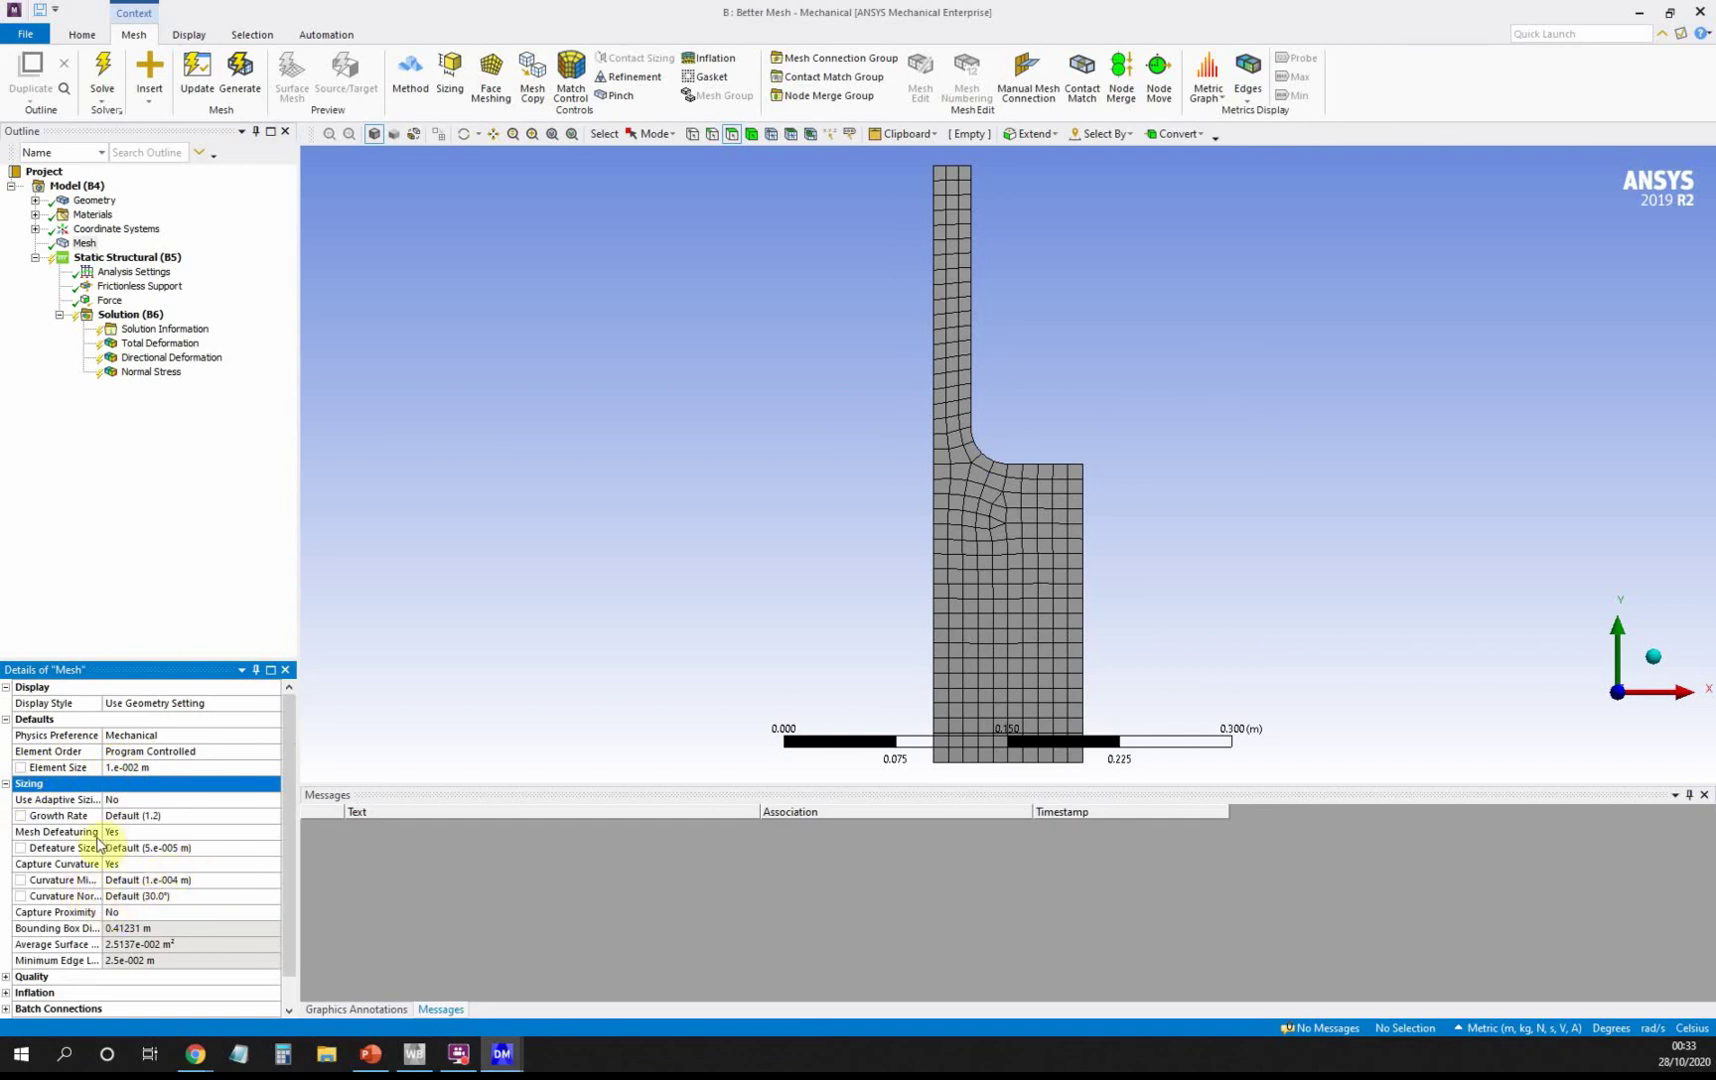
drag(102, 840, 160, 847)
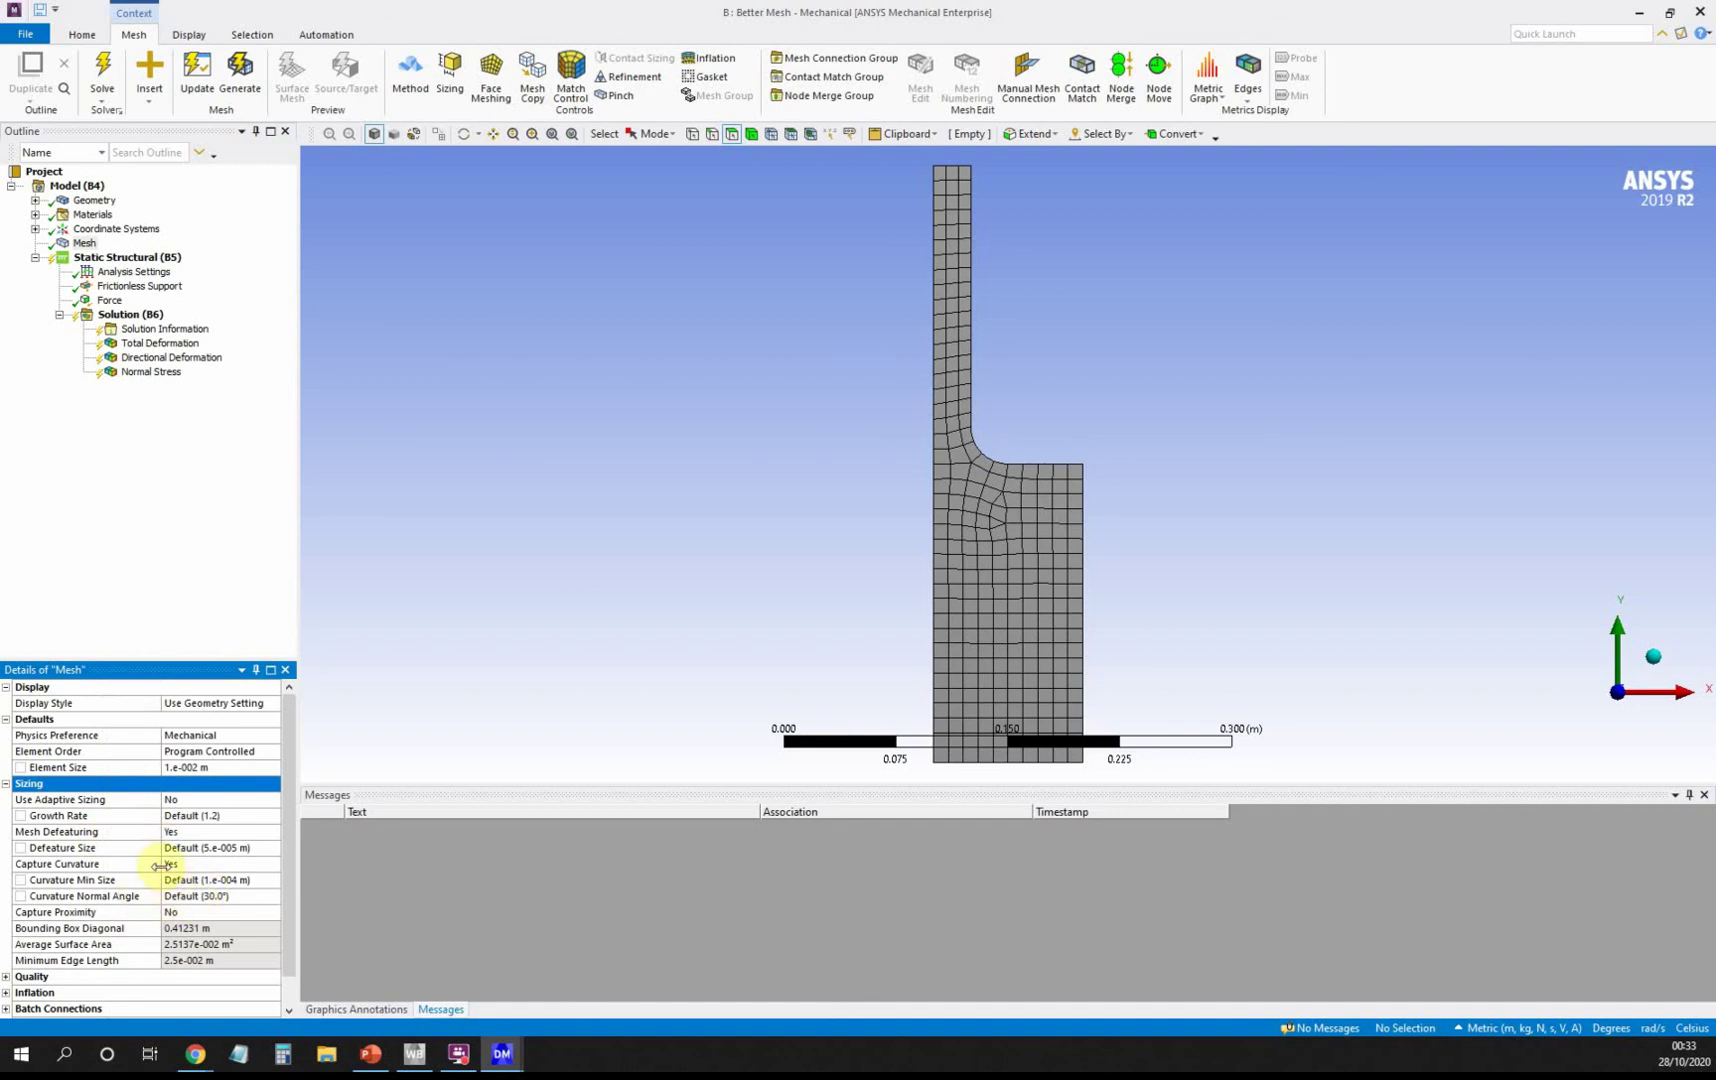
drag(161, 864, 126, 864)
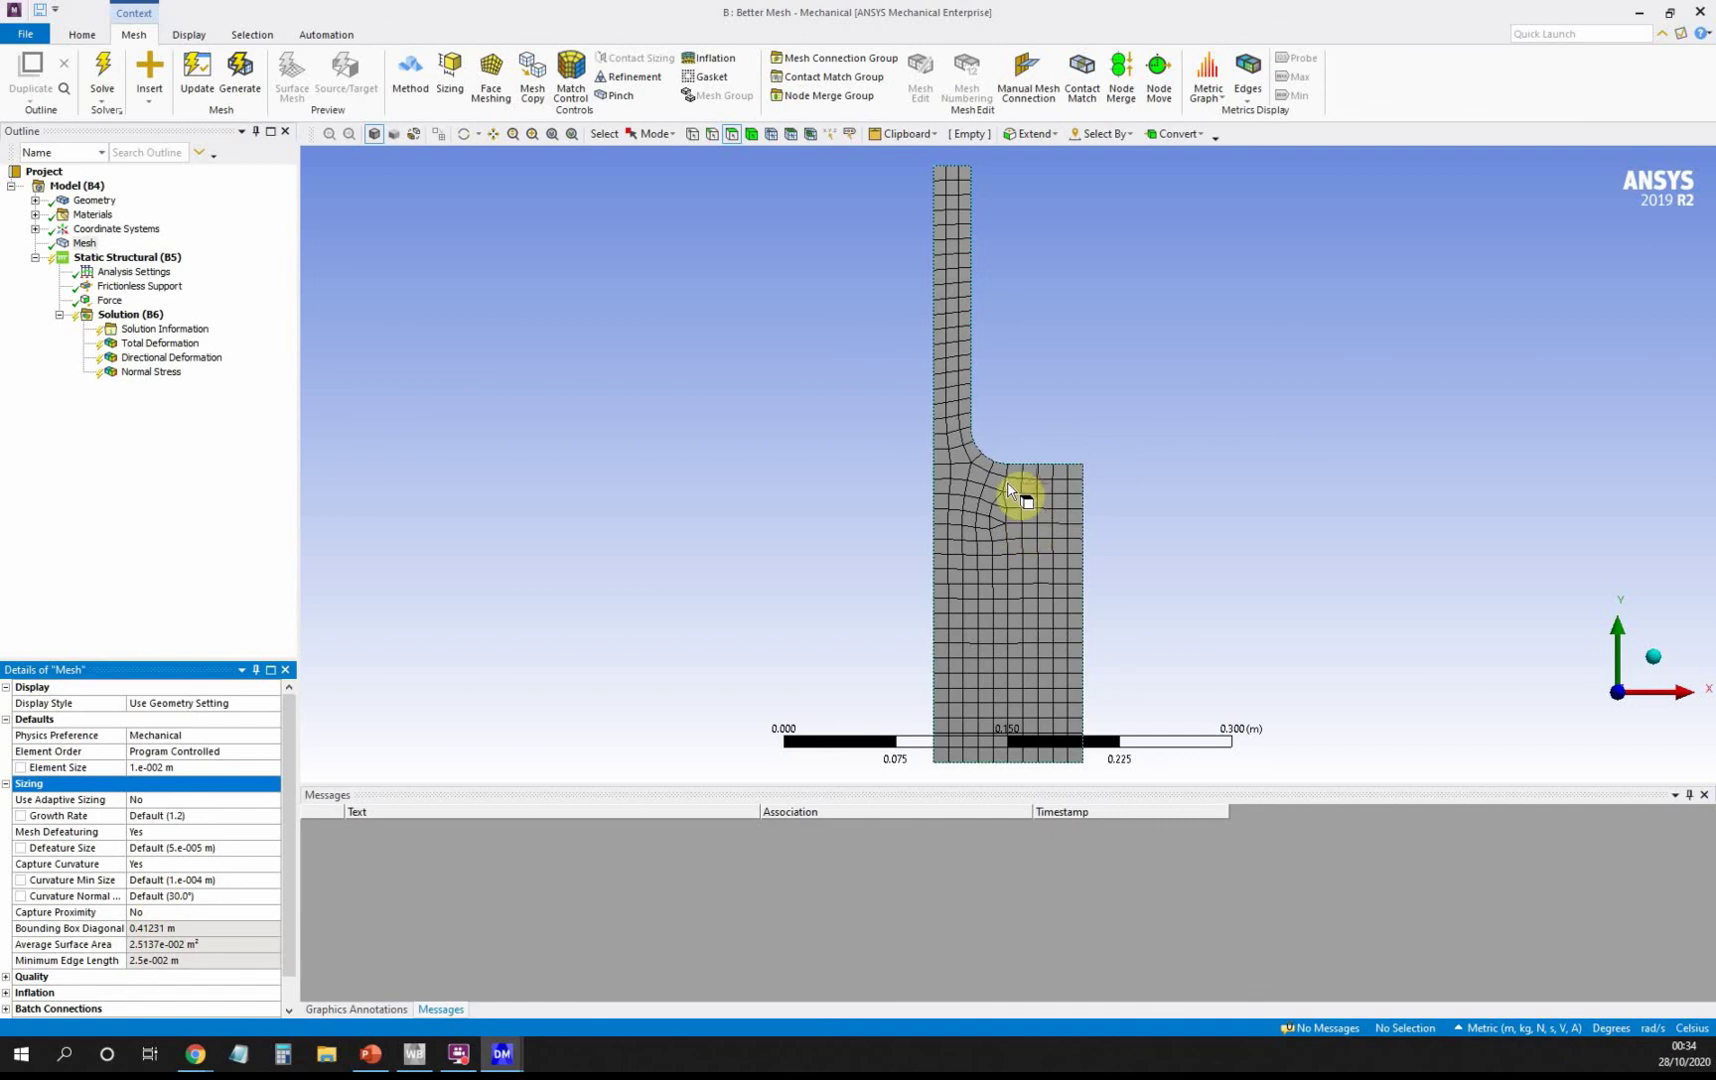
click(196, 896)
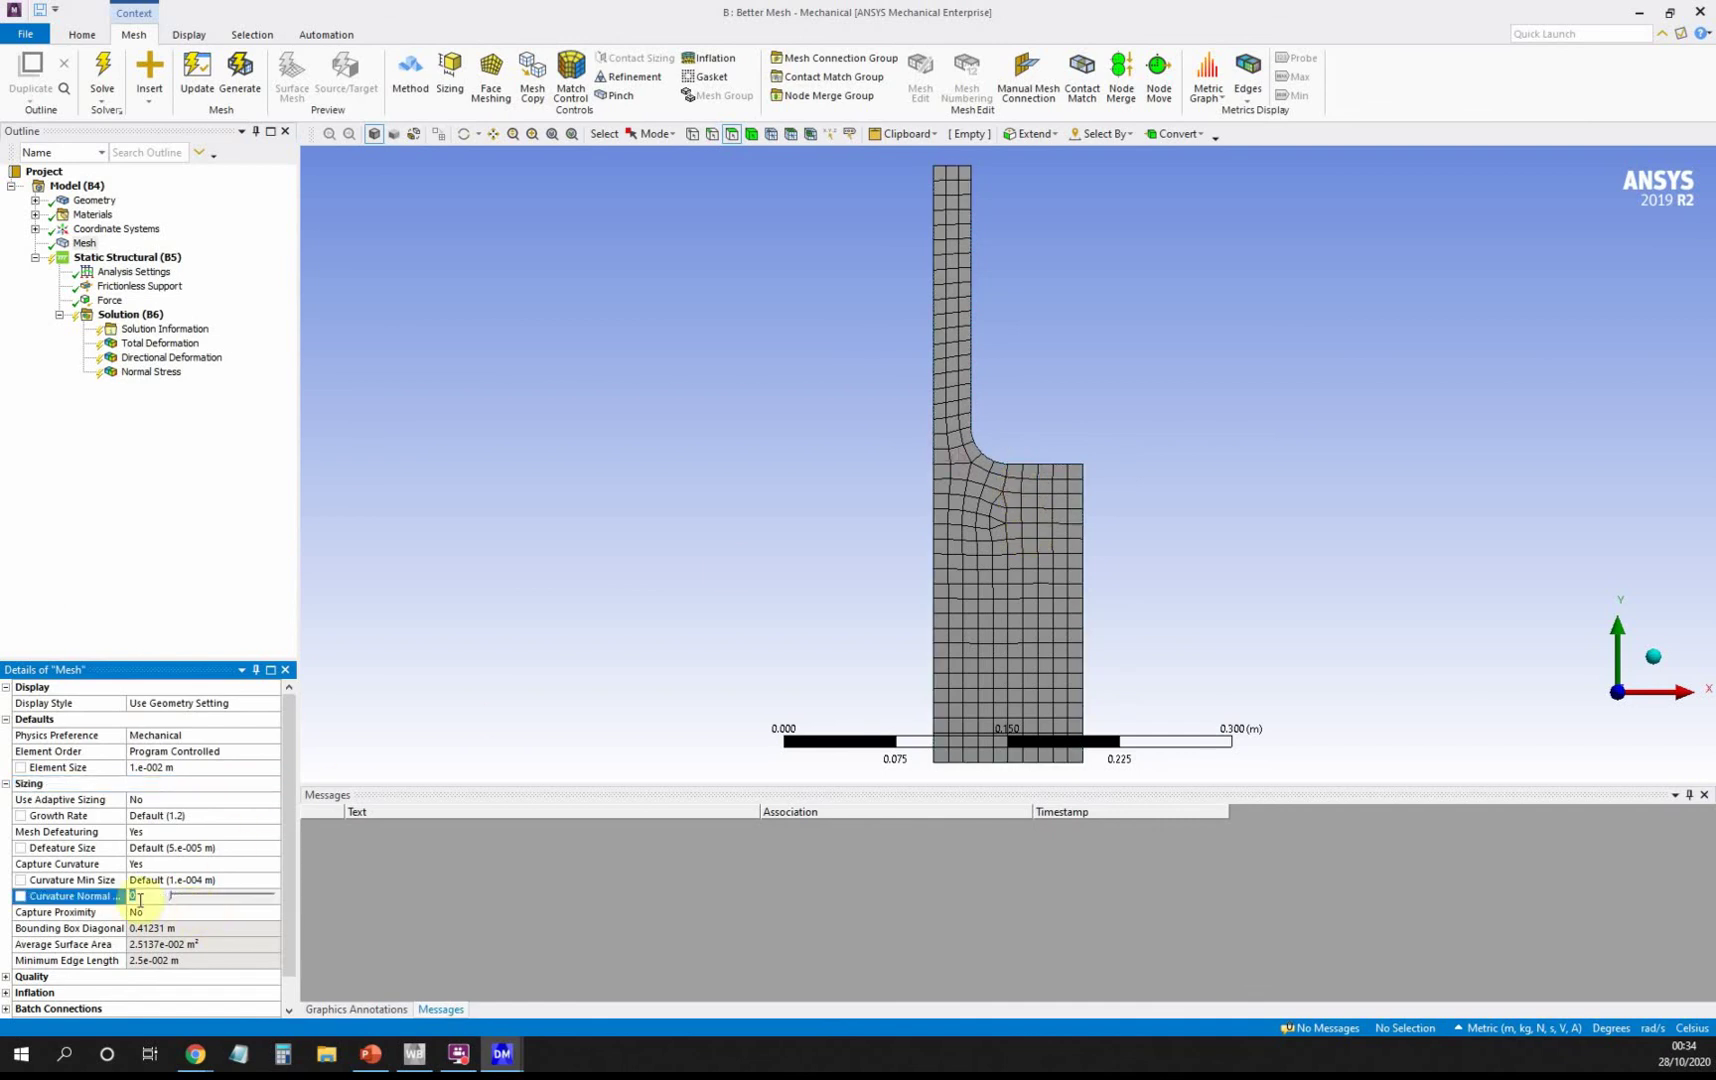
text(1)
click(245, 880)
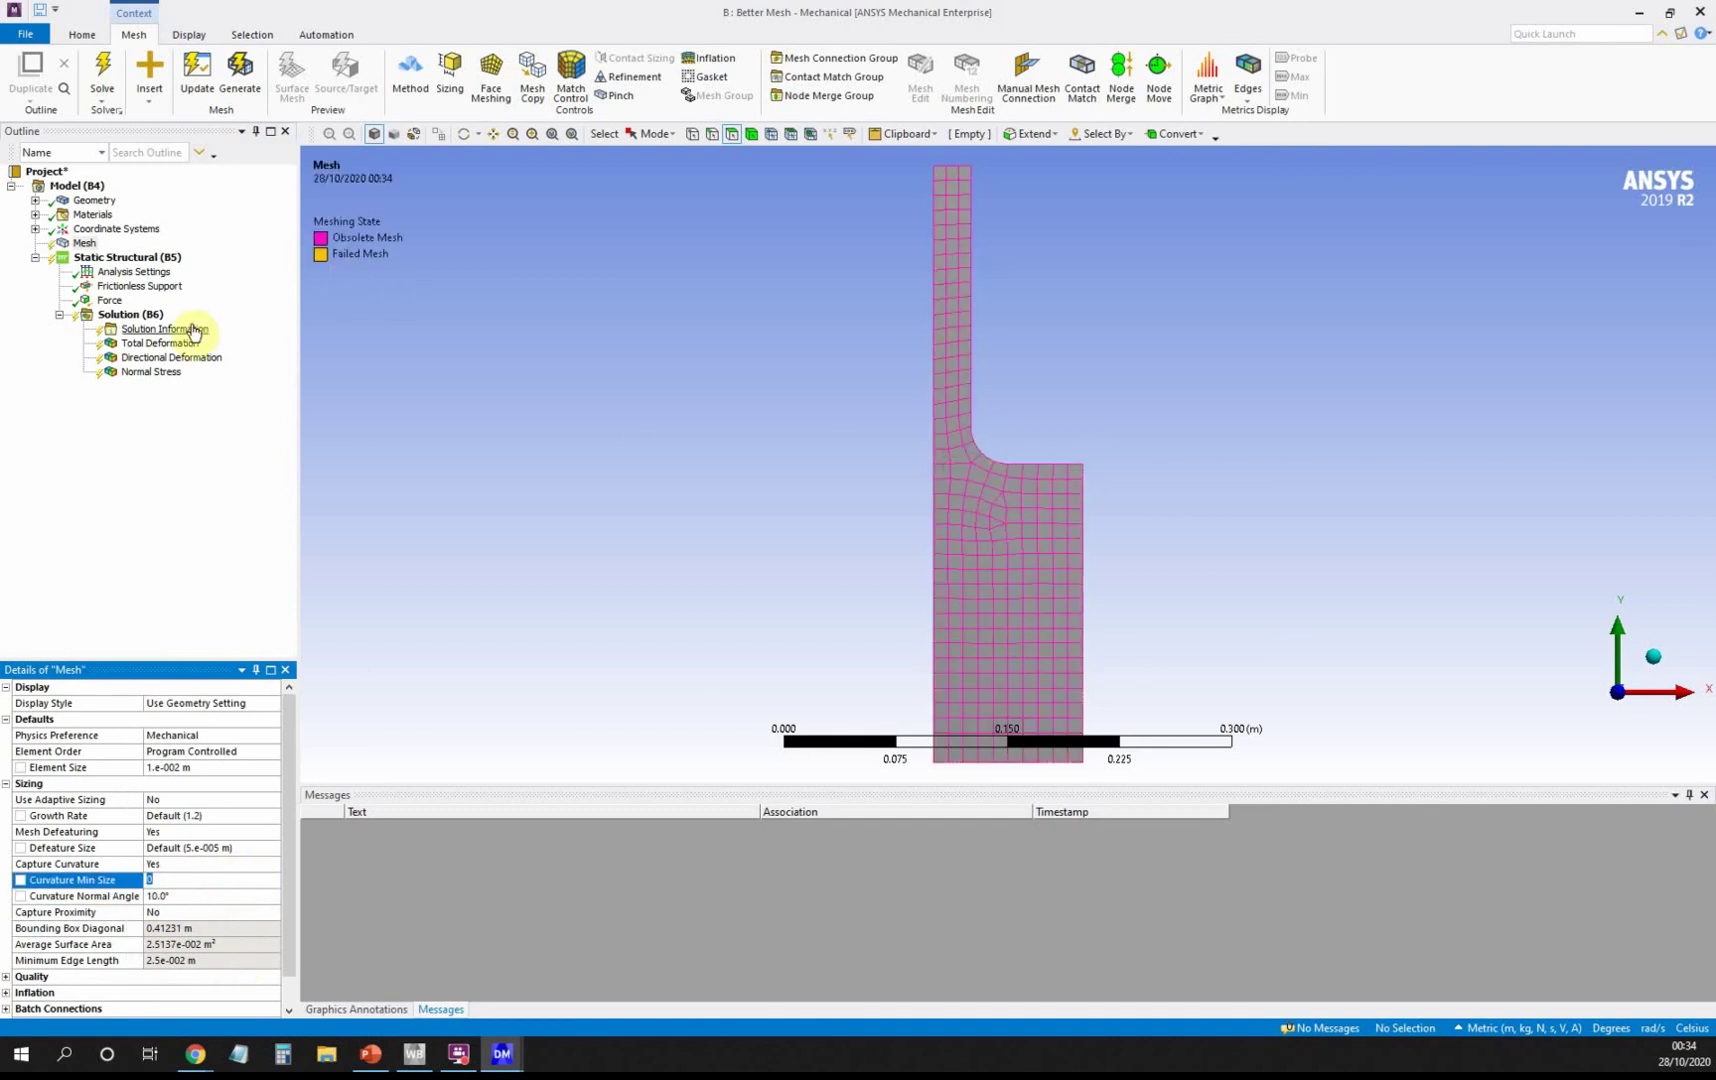
right_click(84, 243)
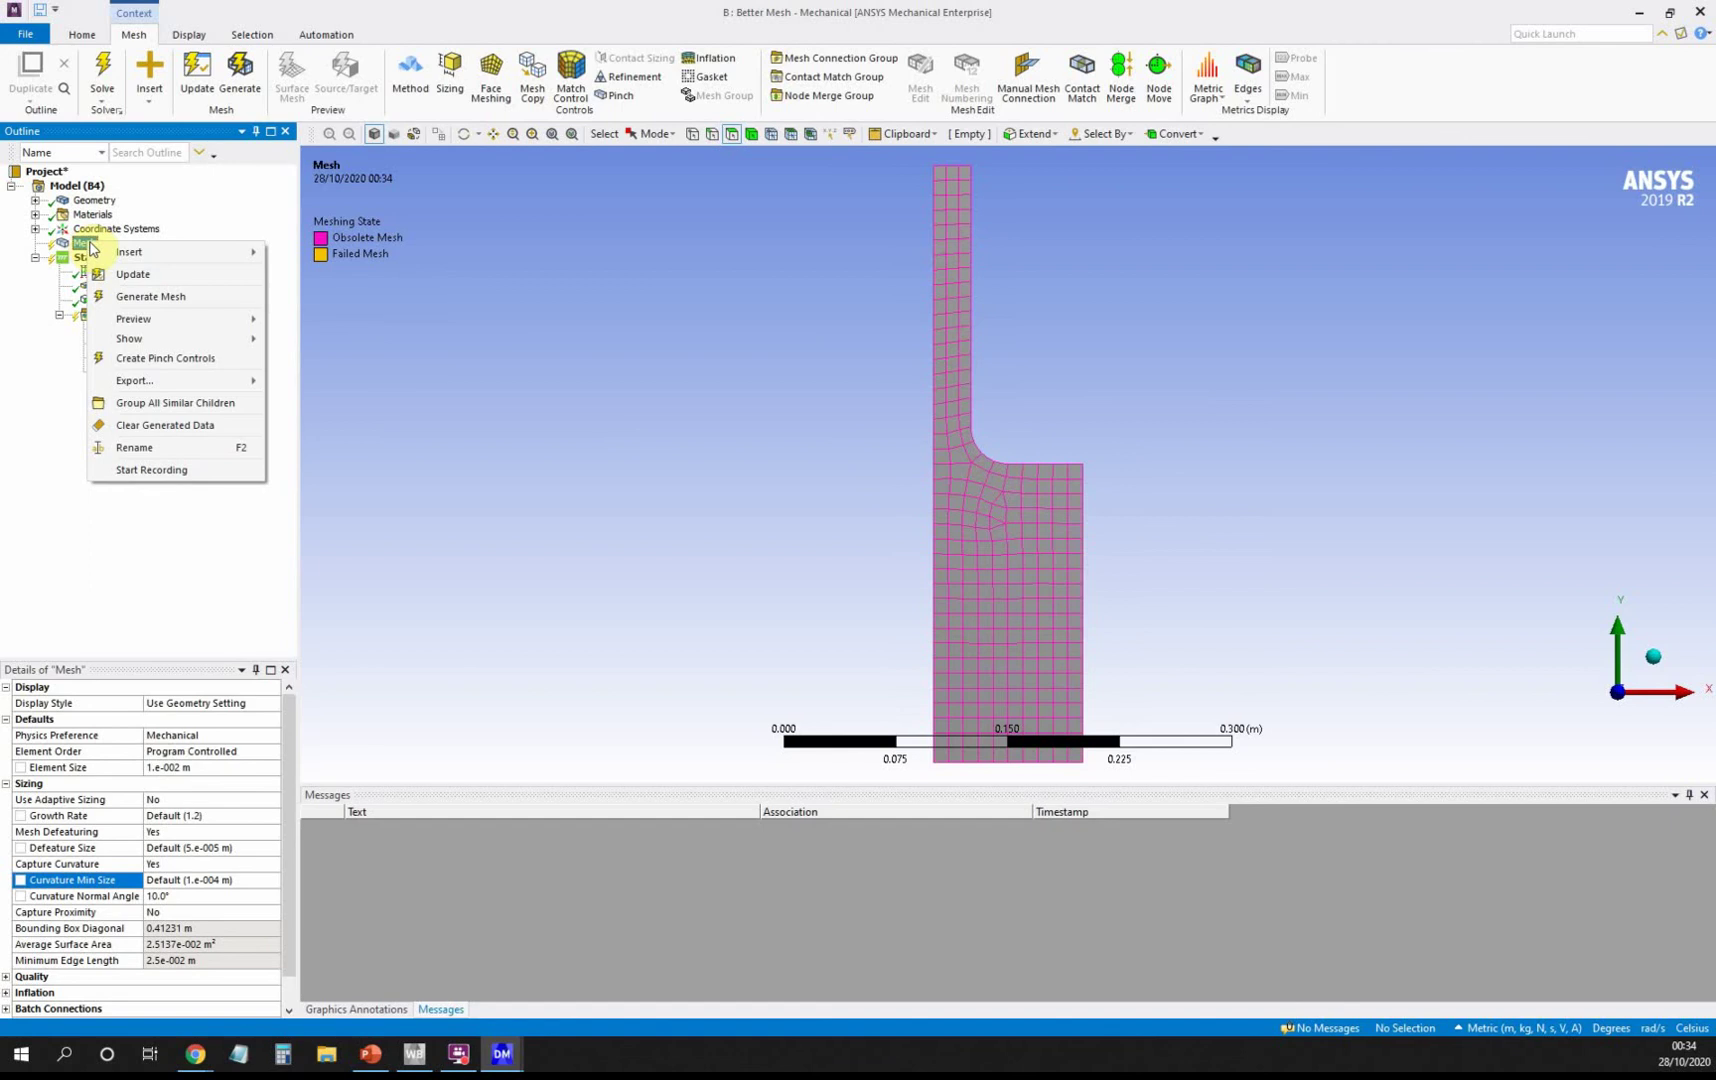
click(147, 305)
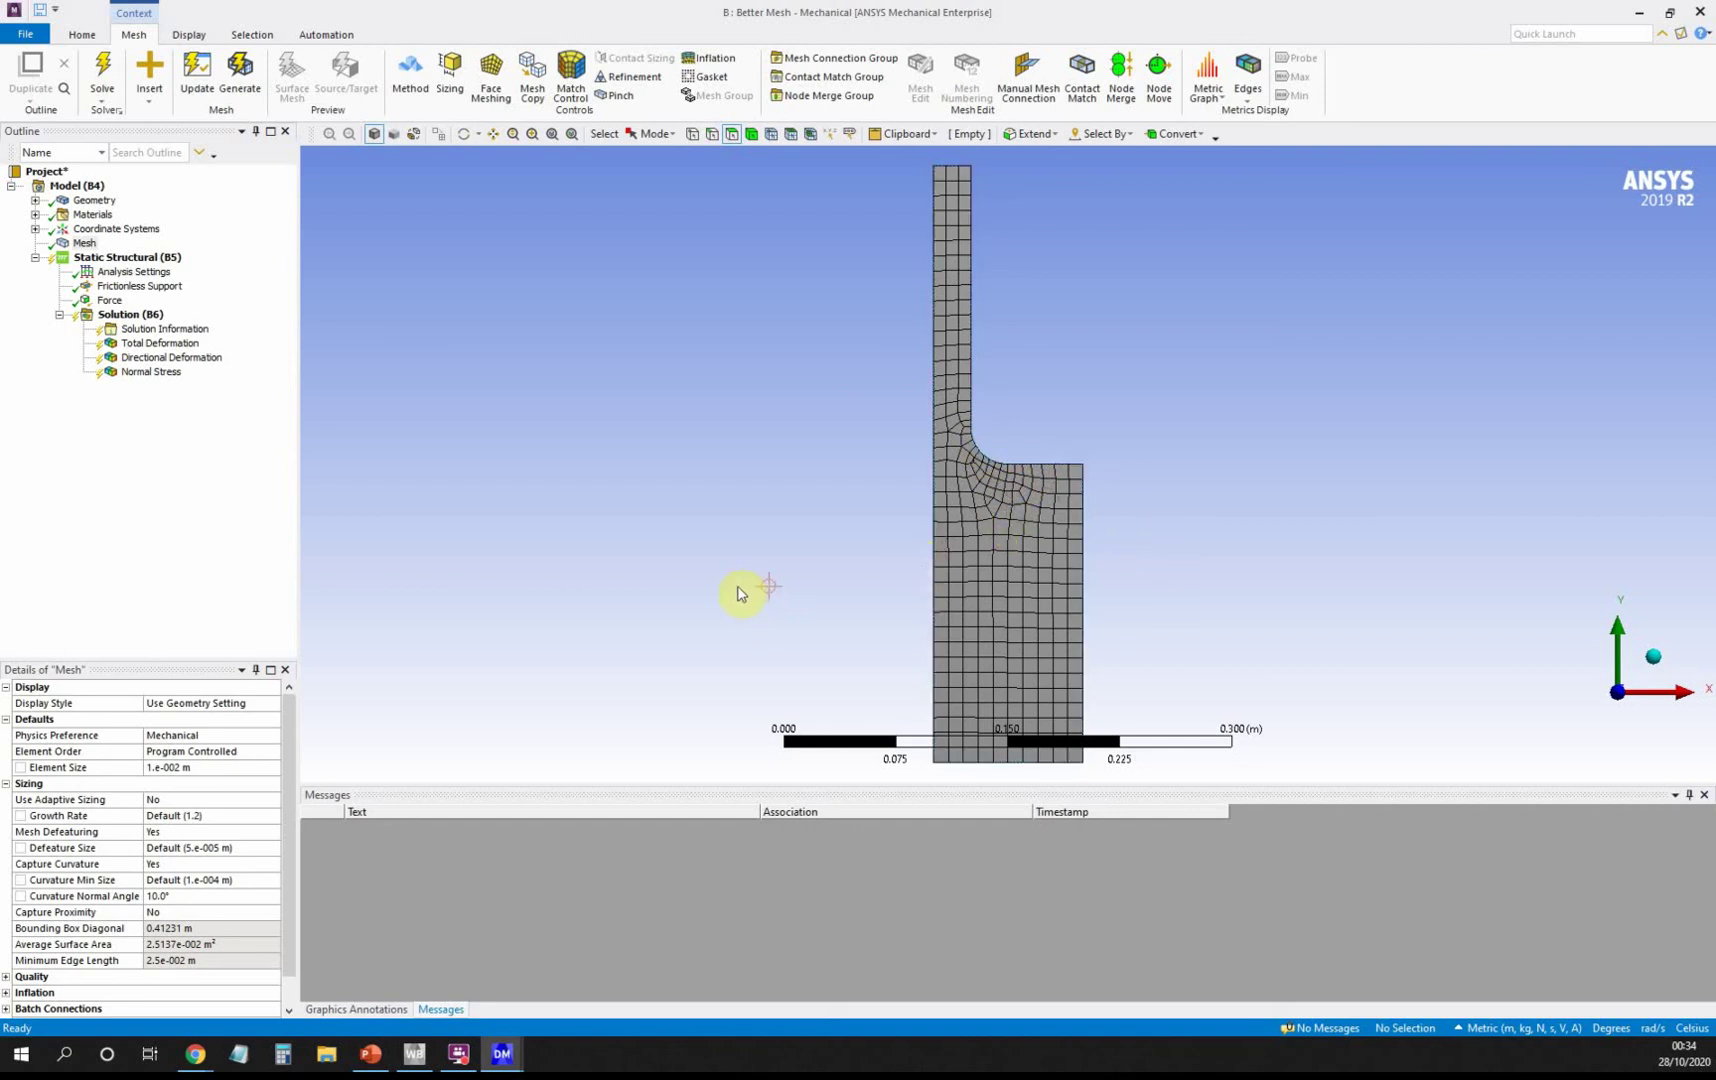
Solve the static structural analysis with the 10° curvature mesh and display the Normal Stress result.
click(122, 258)
right_click(133, 259)
click(161, 291)
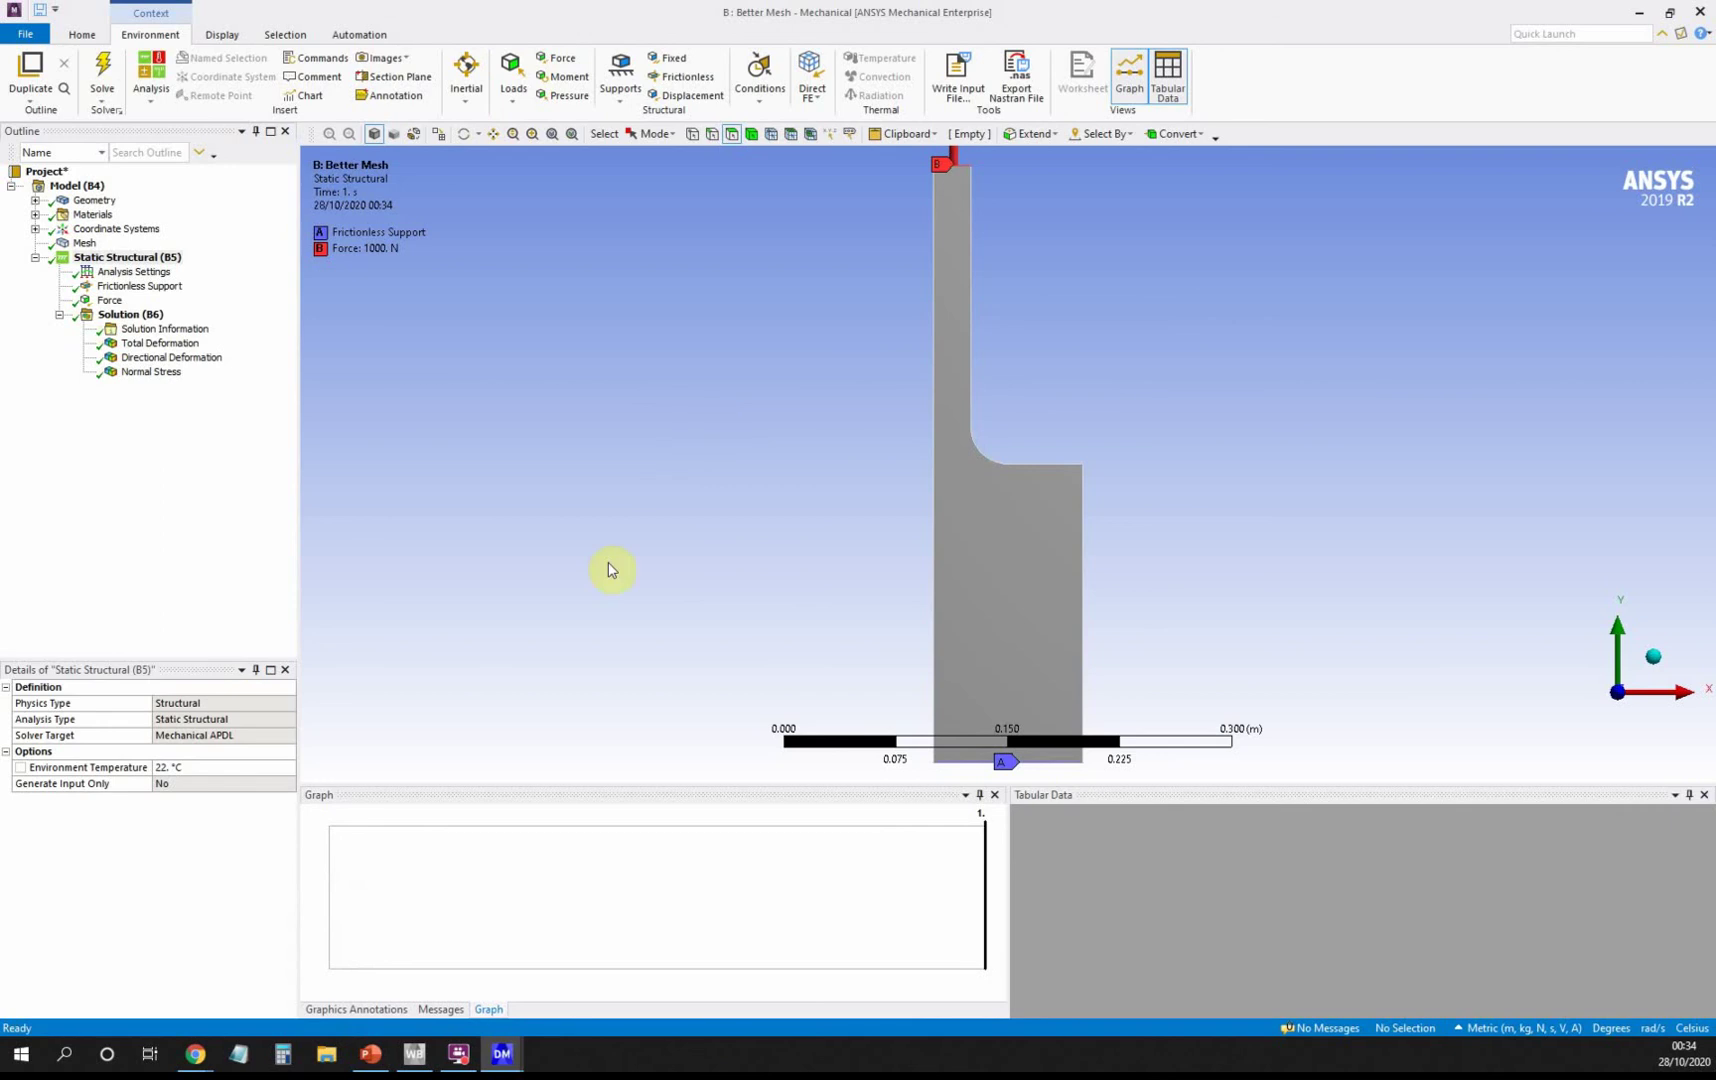
click(152, 372)
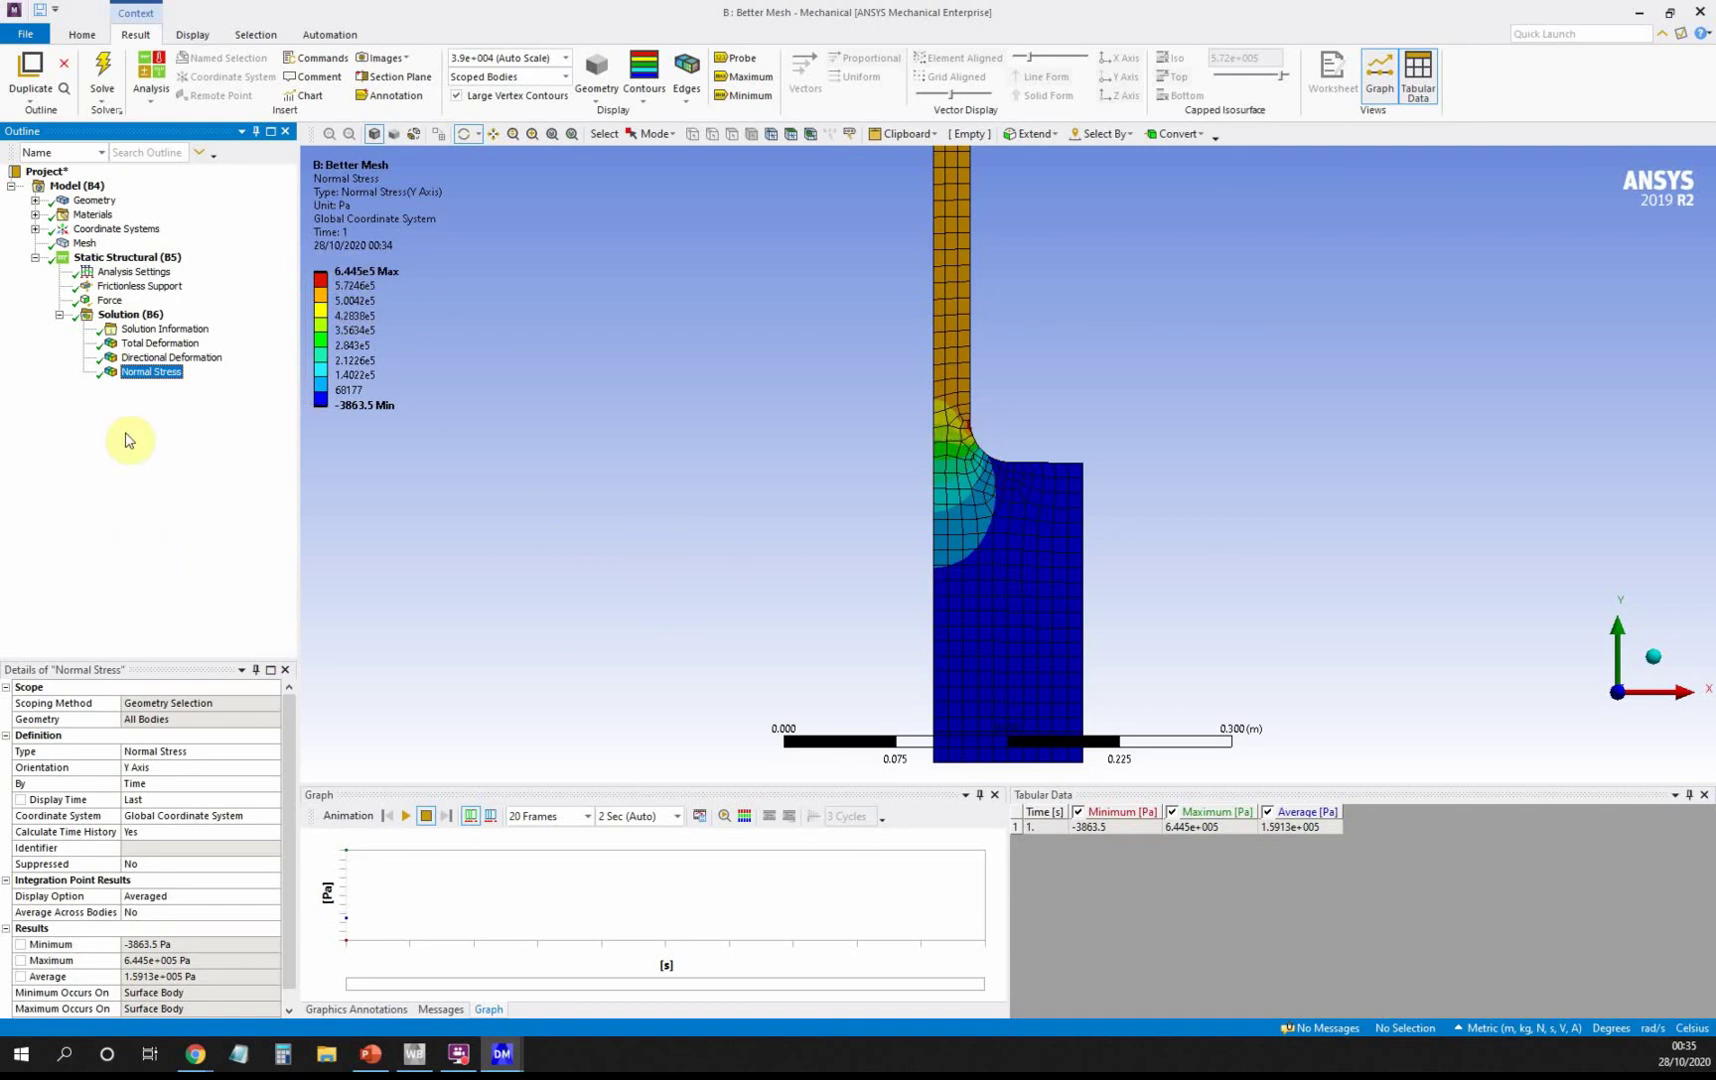
Set the mesh curvature normal angle to 5° and regenerate the mesh.
click(84, 243)
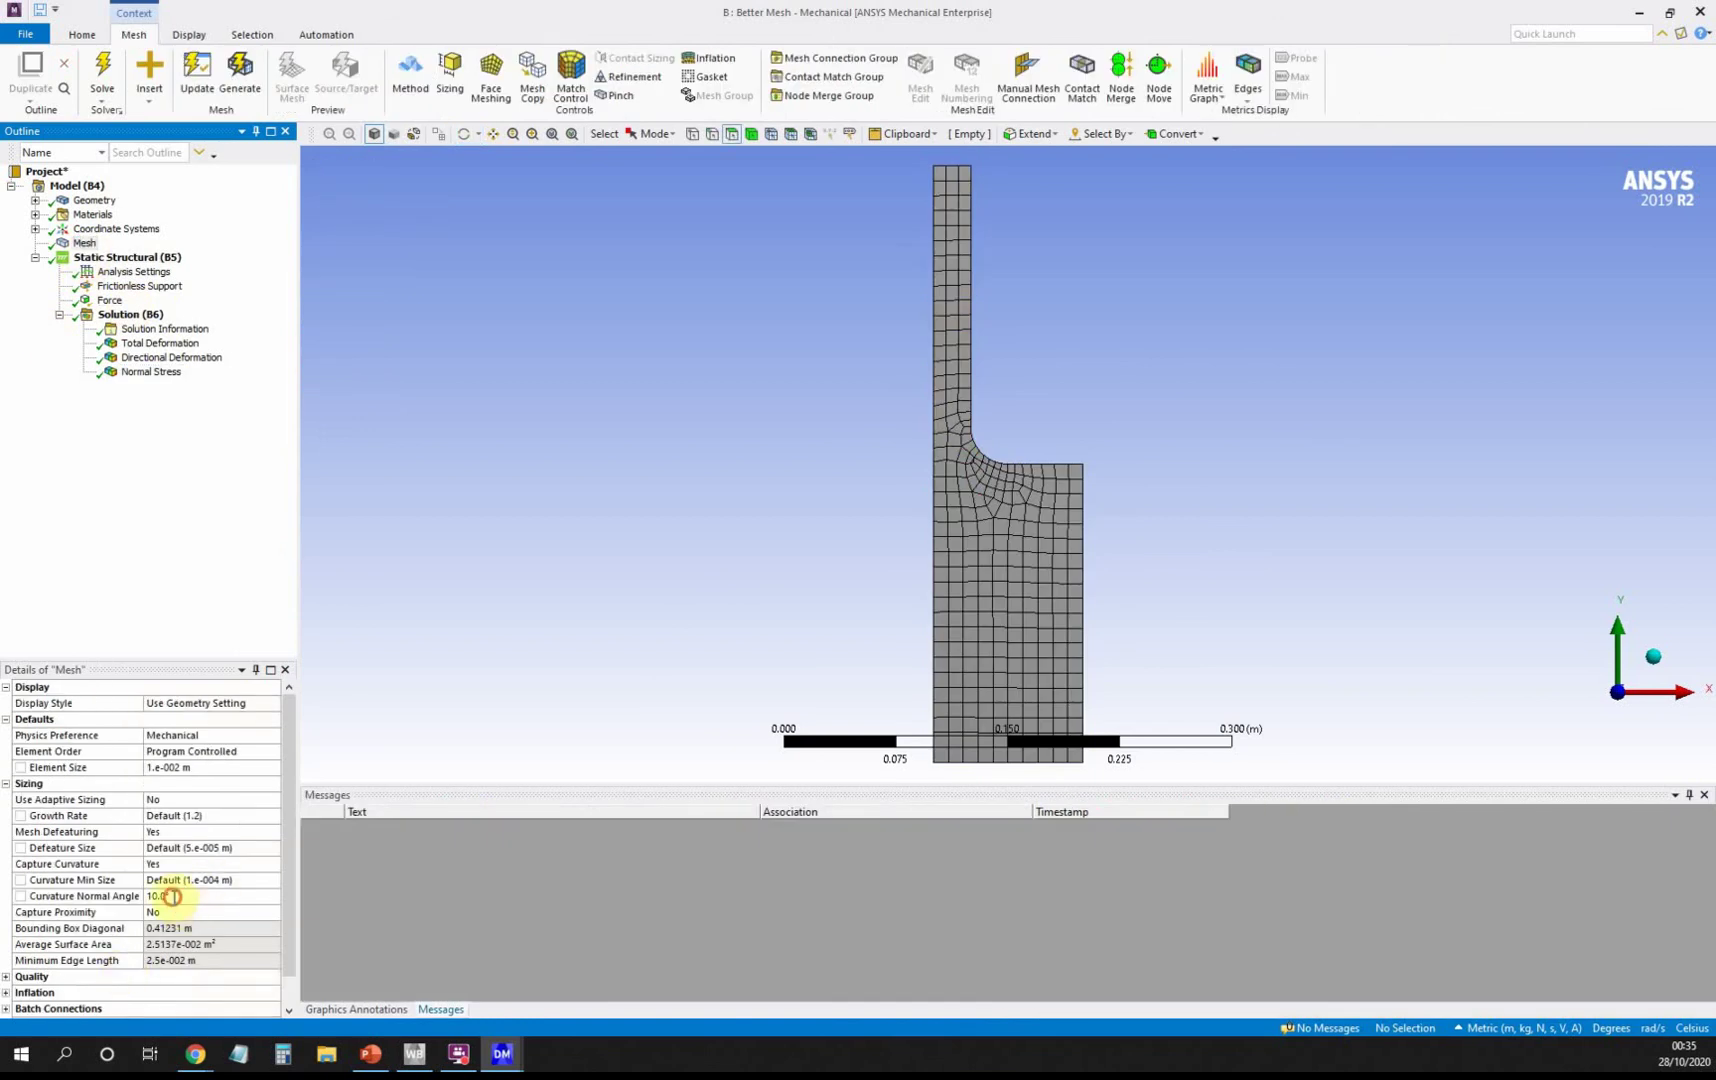
click(173, 896)
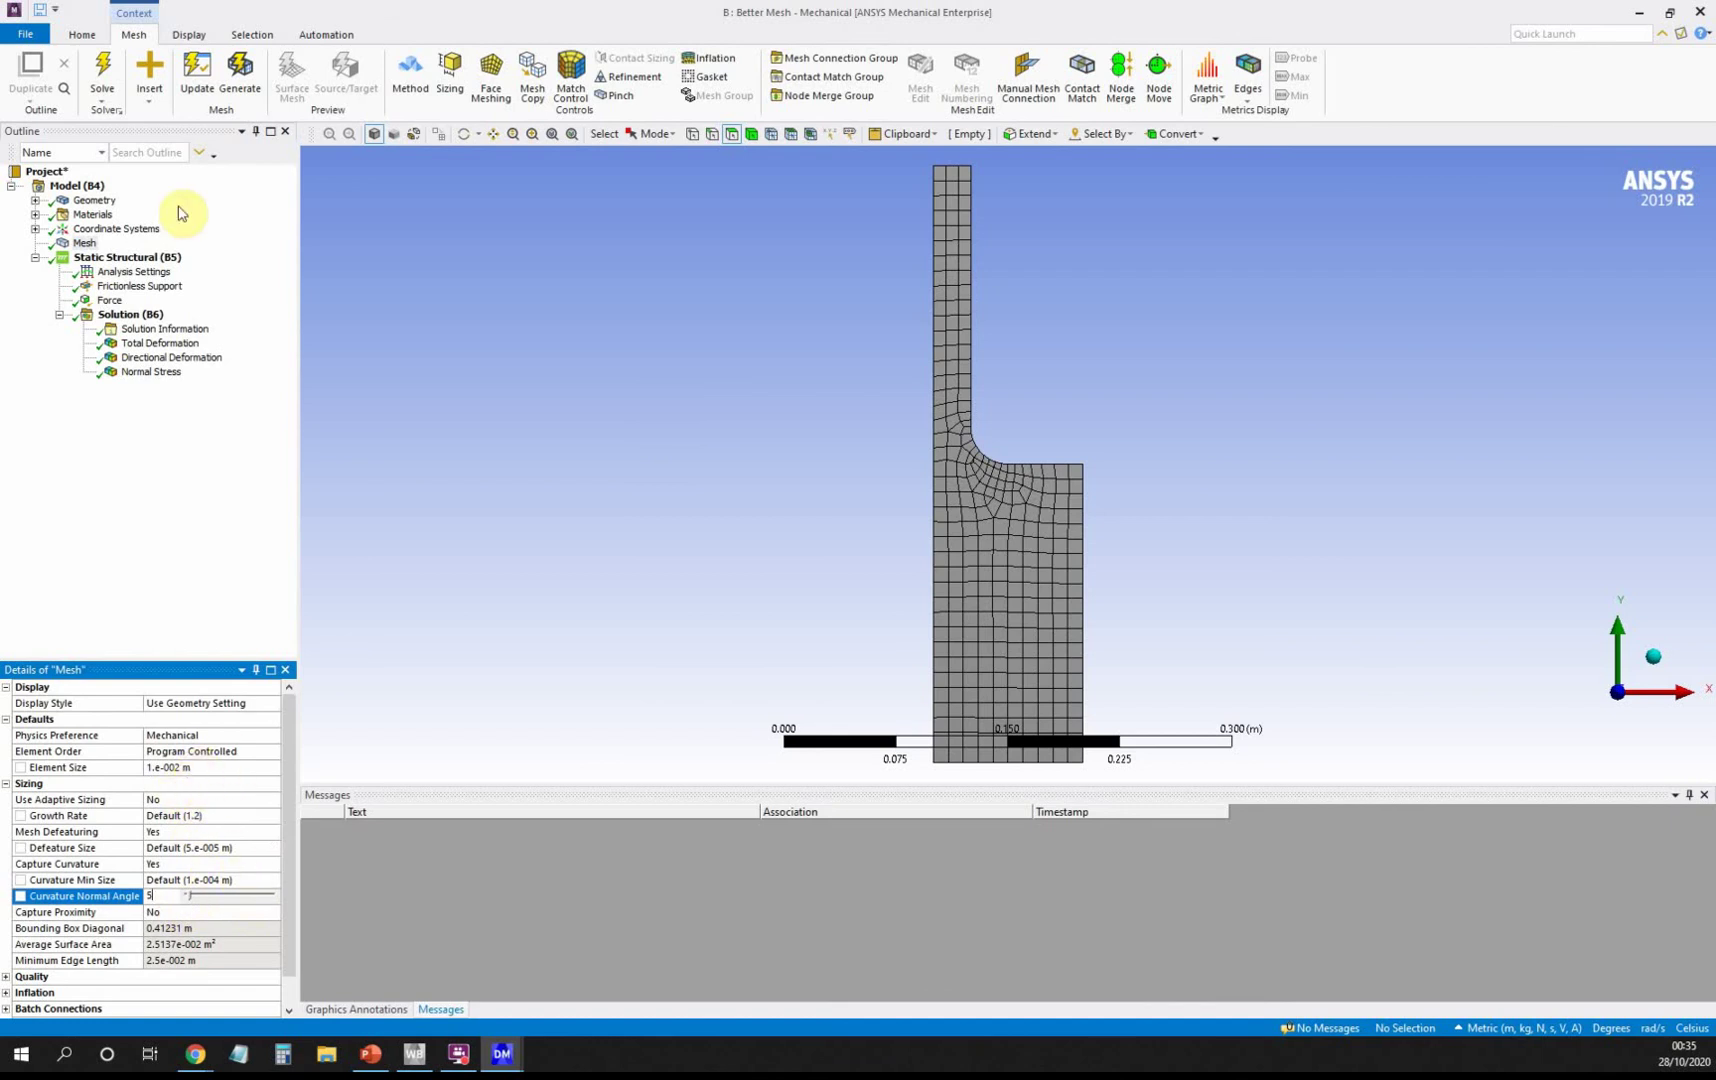
key(Return)
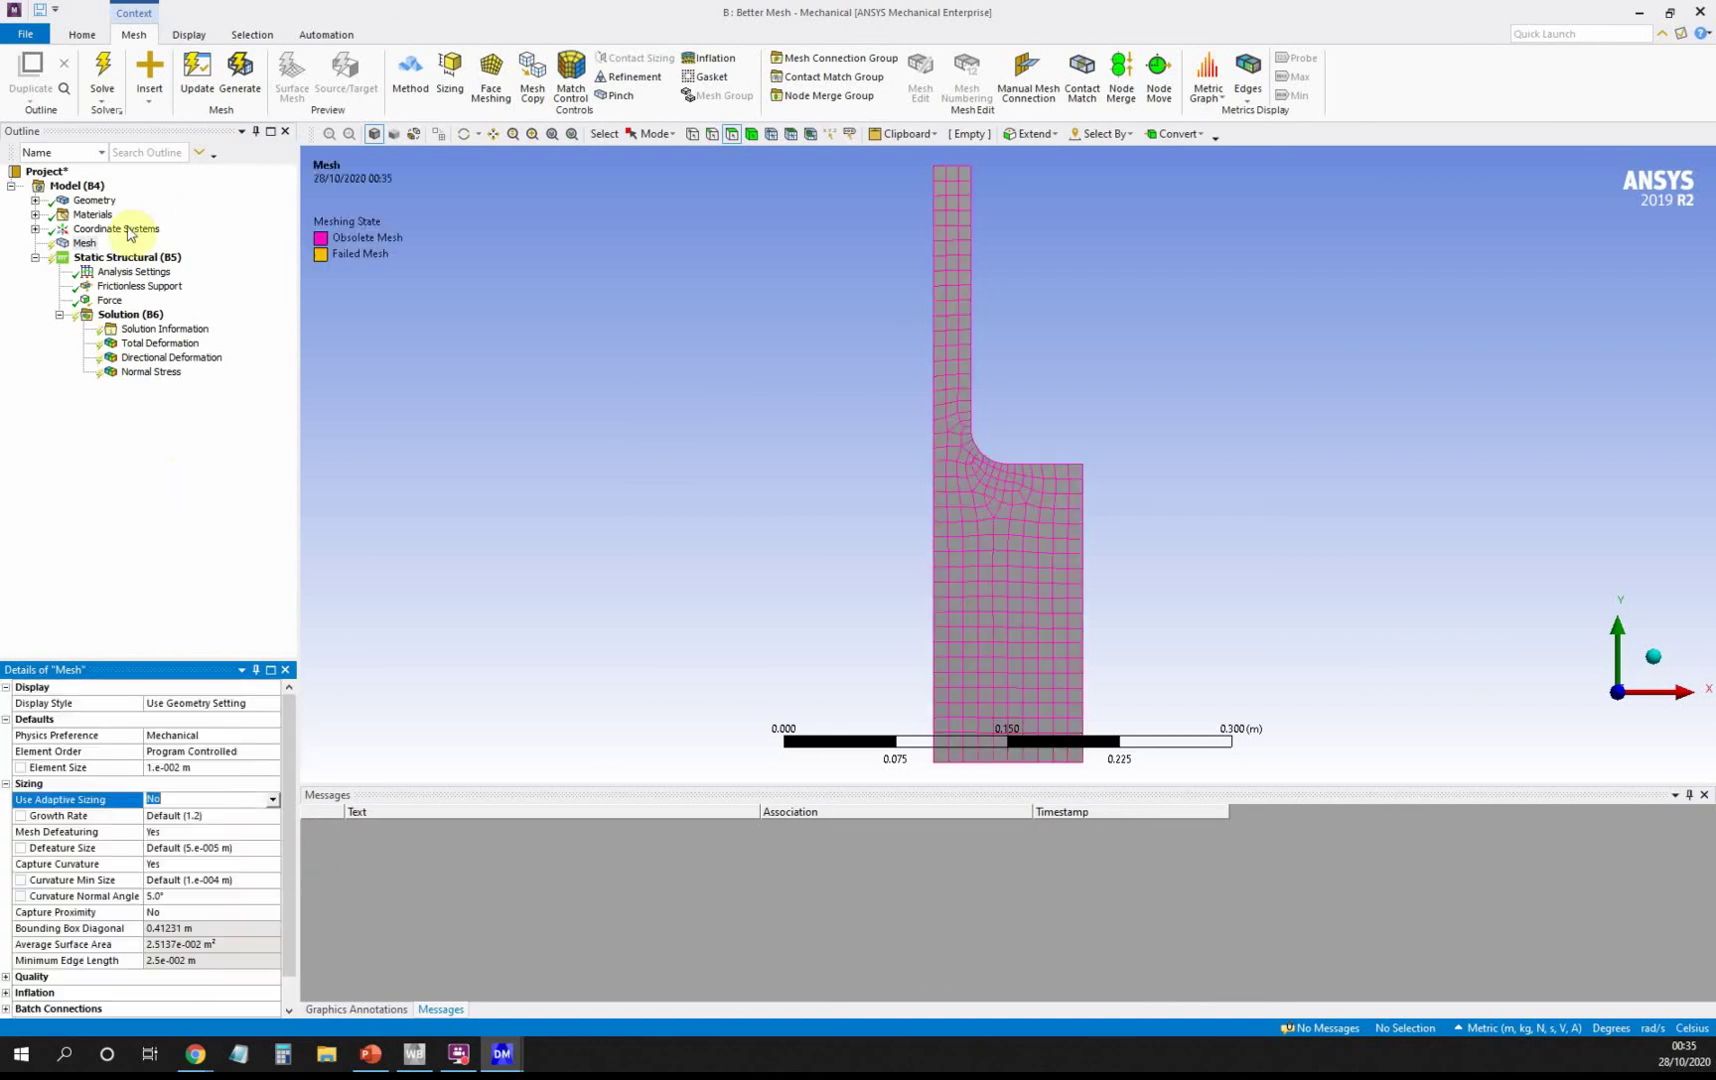
right_click(81, 245)
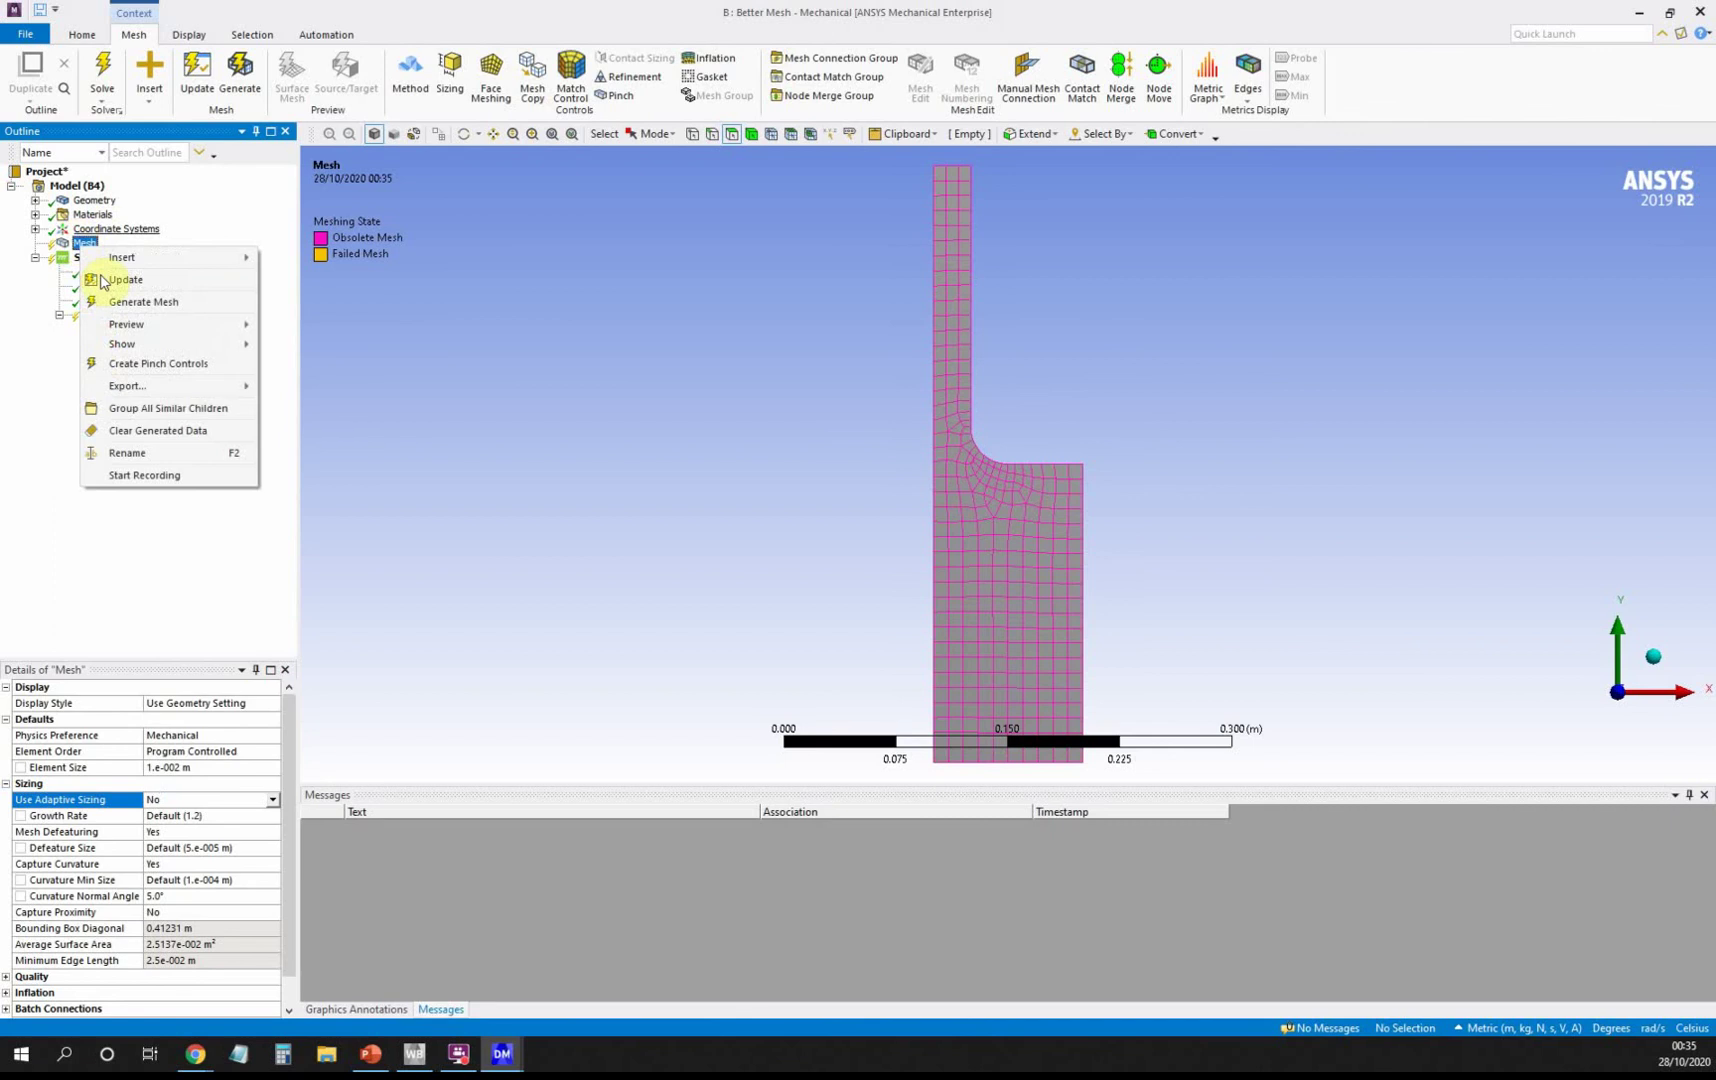
click(132, 301)
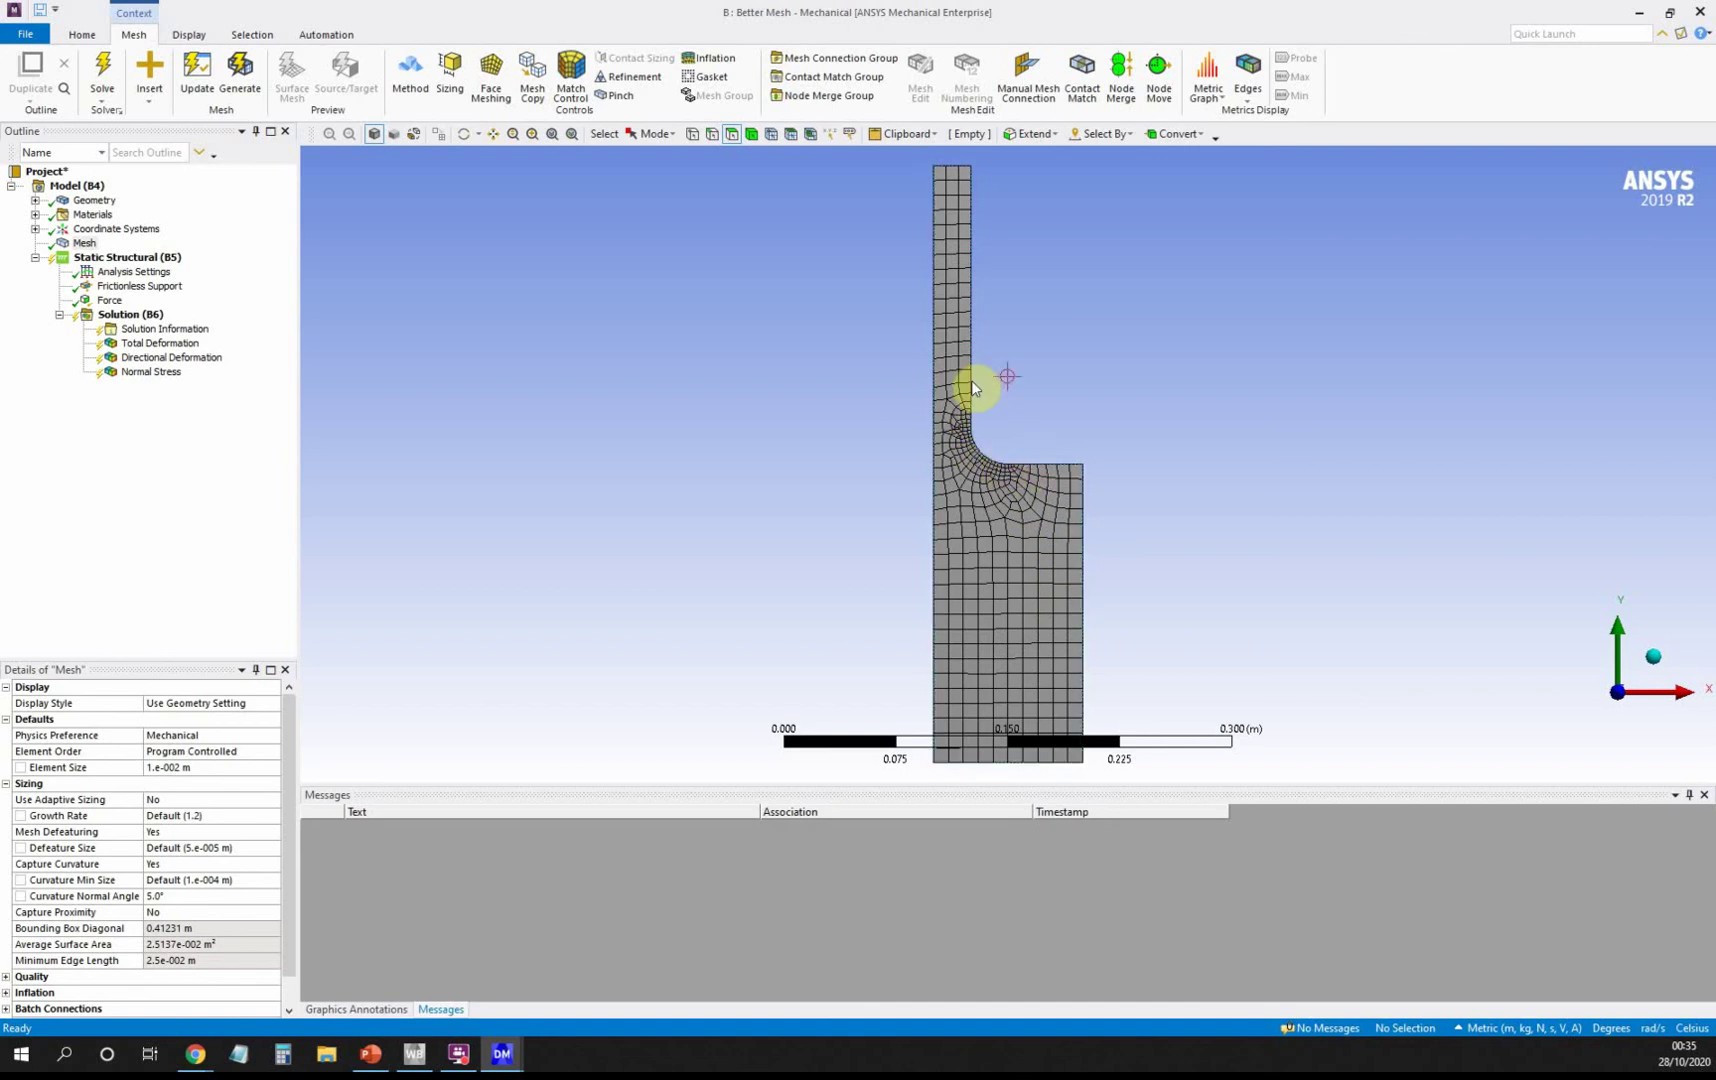
Solve the analysis again with the 5° curvature mesh and examine the Normal Stress result in the front view.
click(112, 260)
right_click(113, 261)
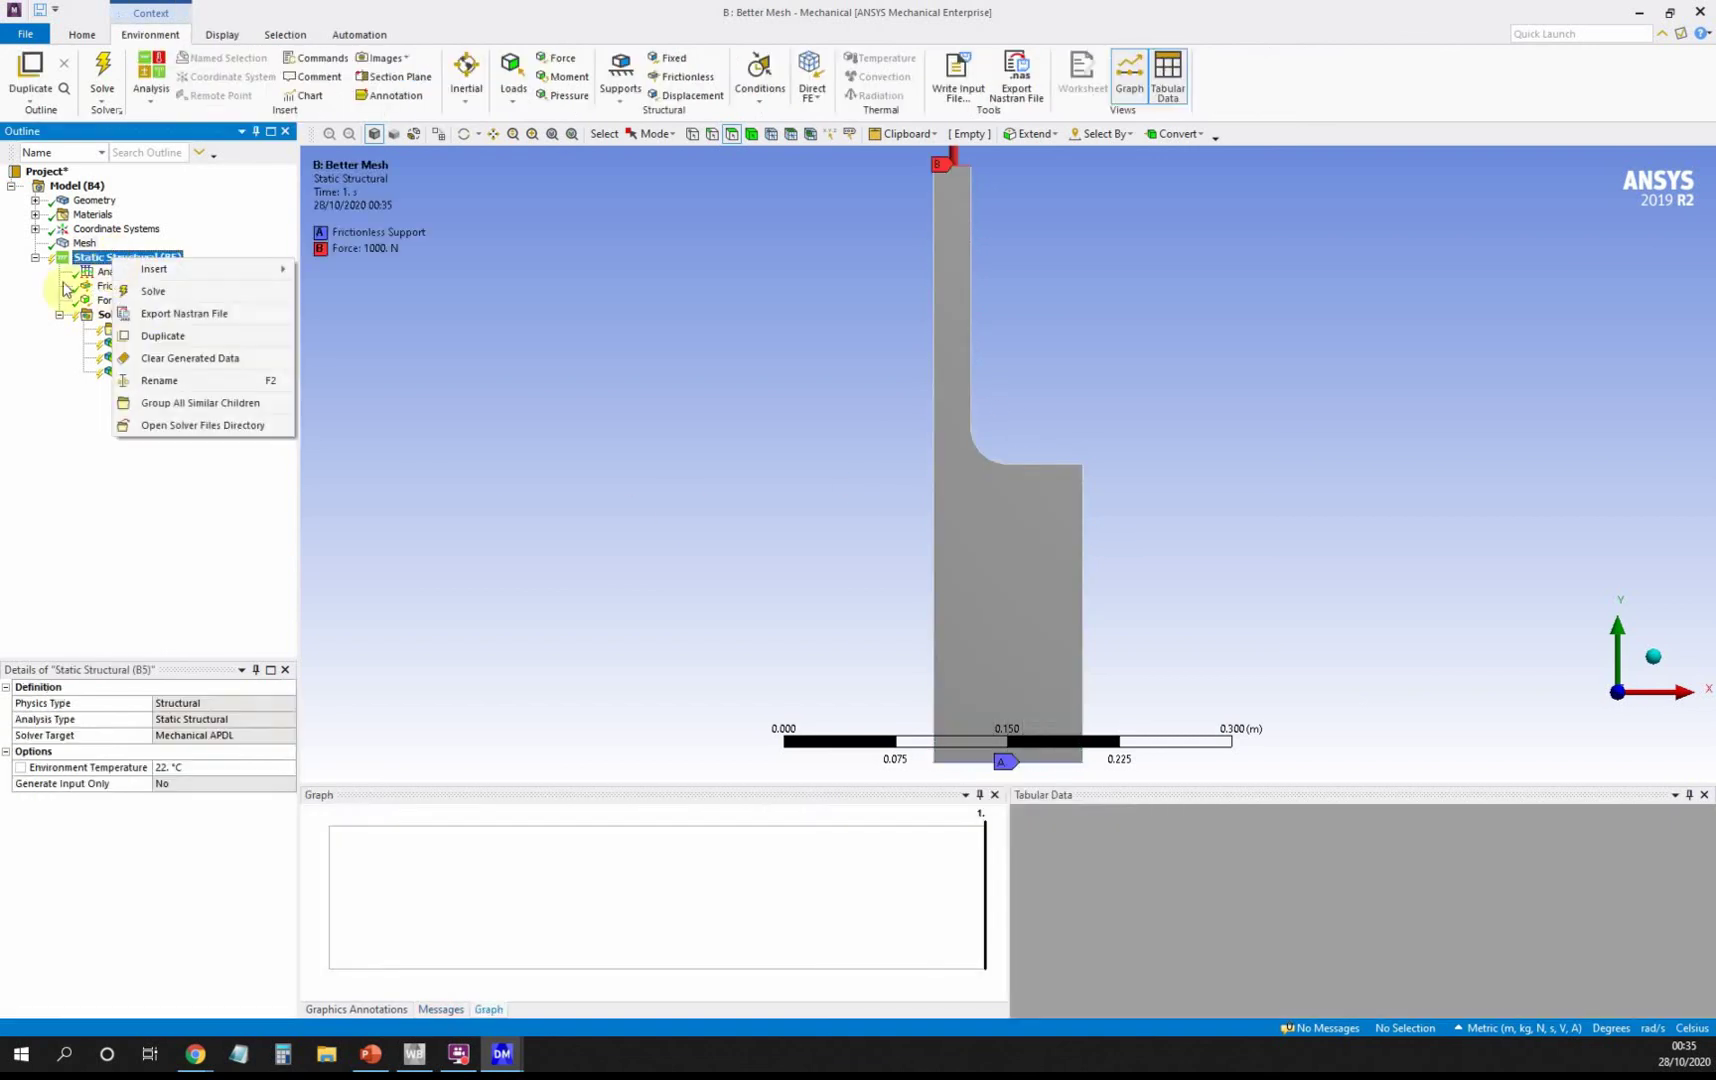
click(154, 298)
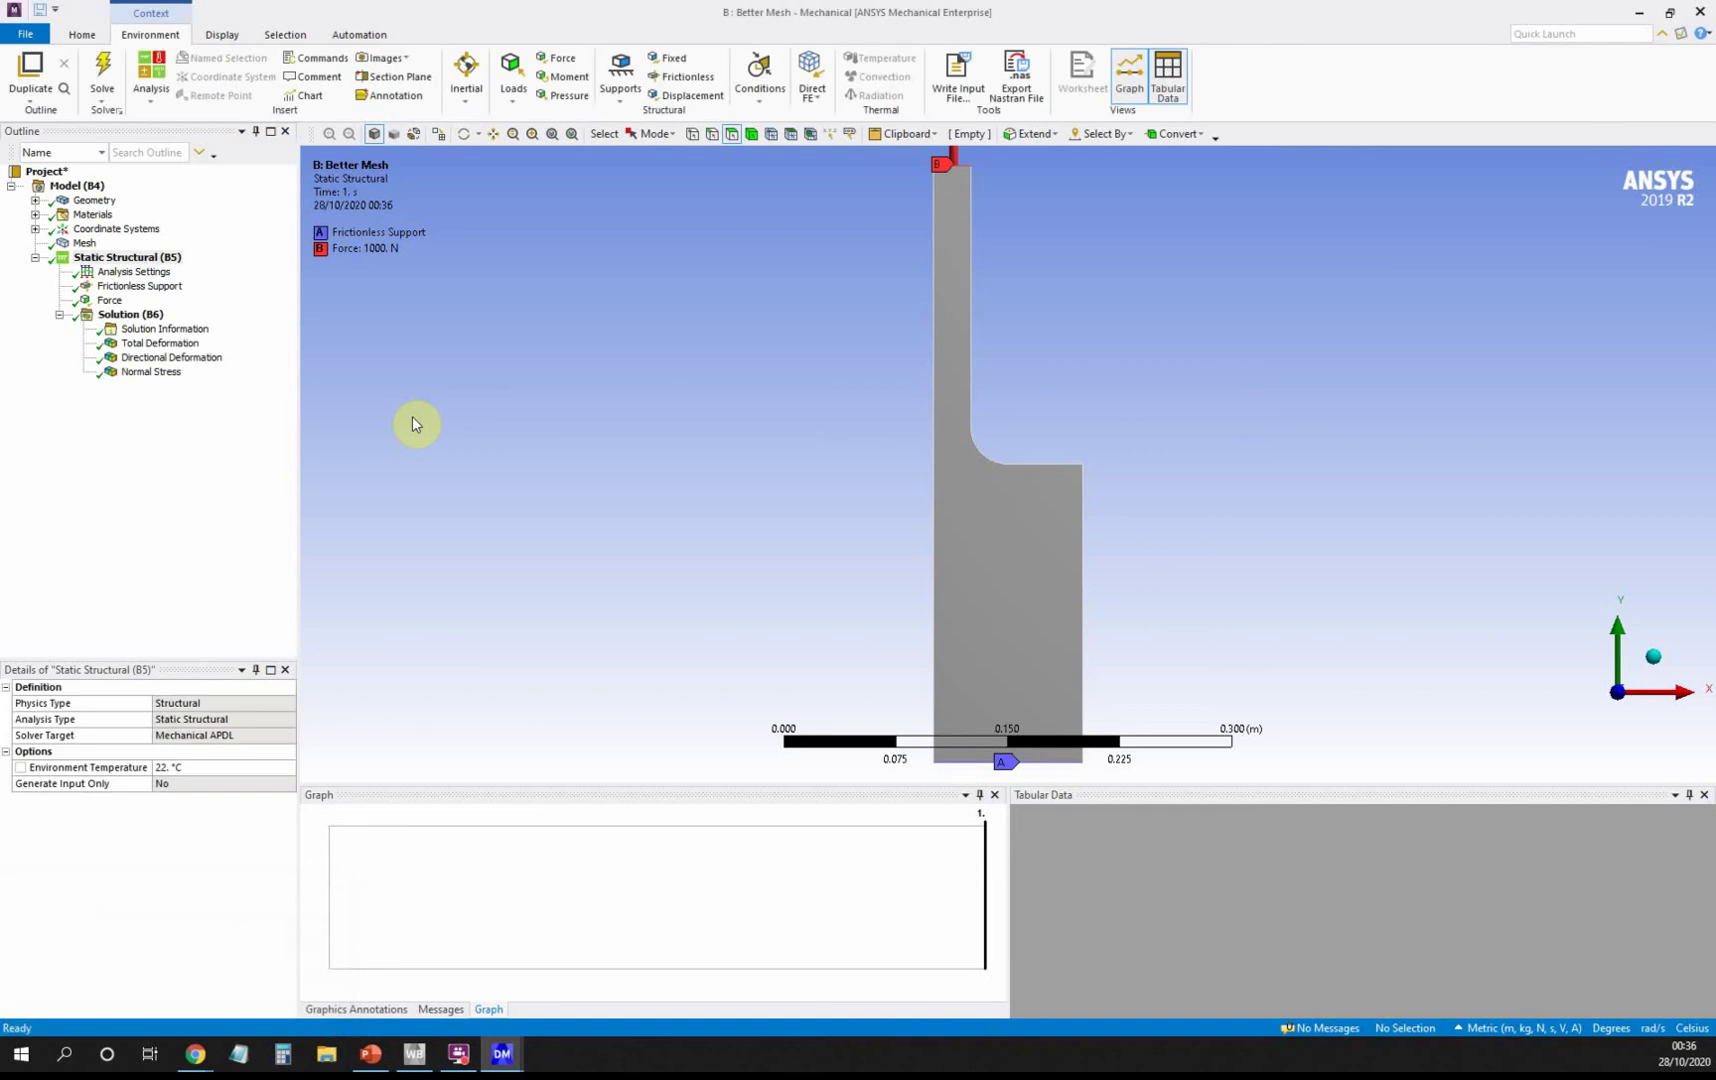
click(150, 373)
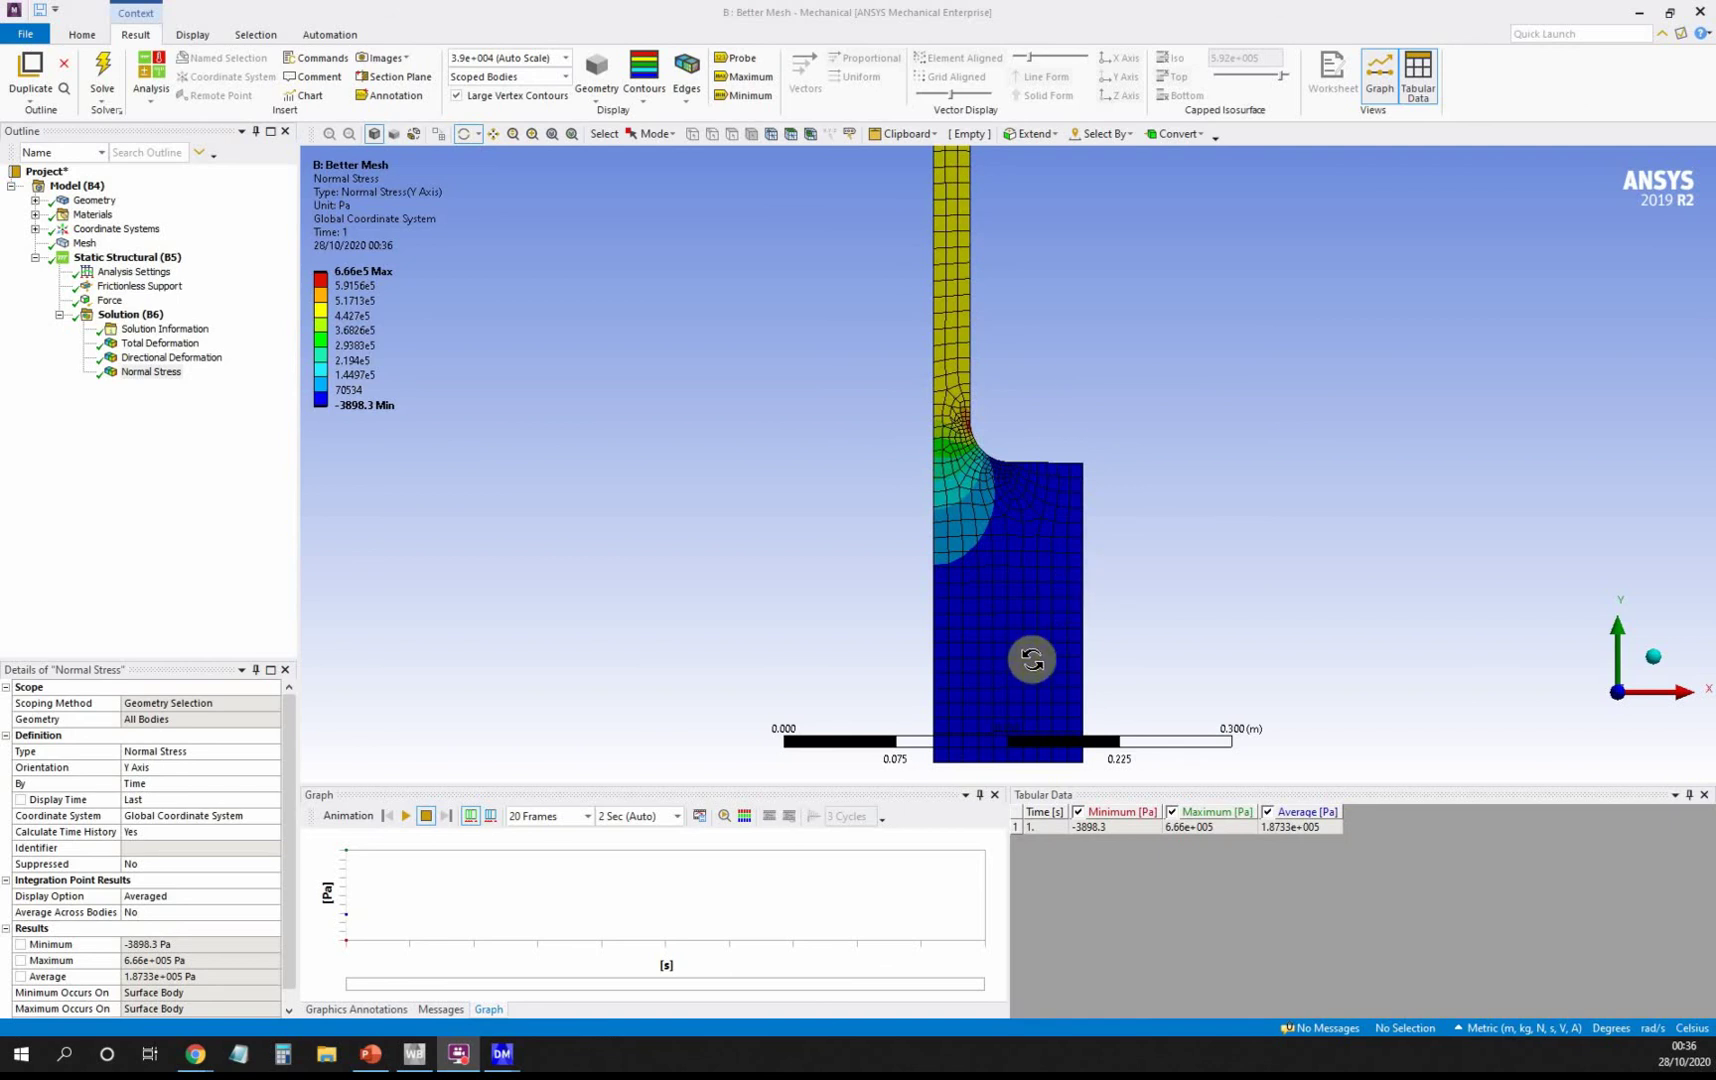
drag(901, 493, 912, 528)
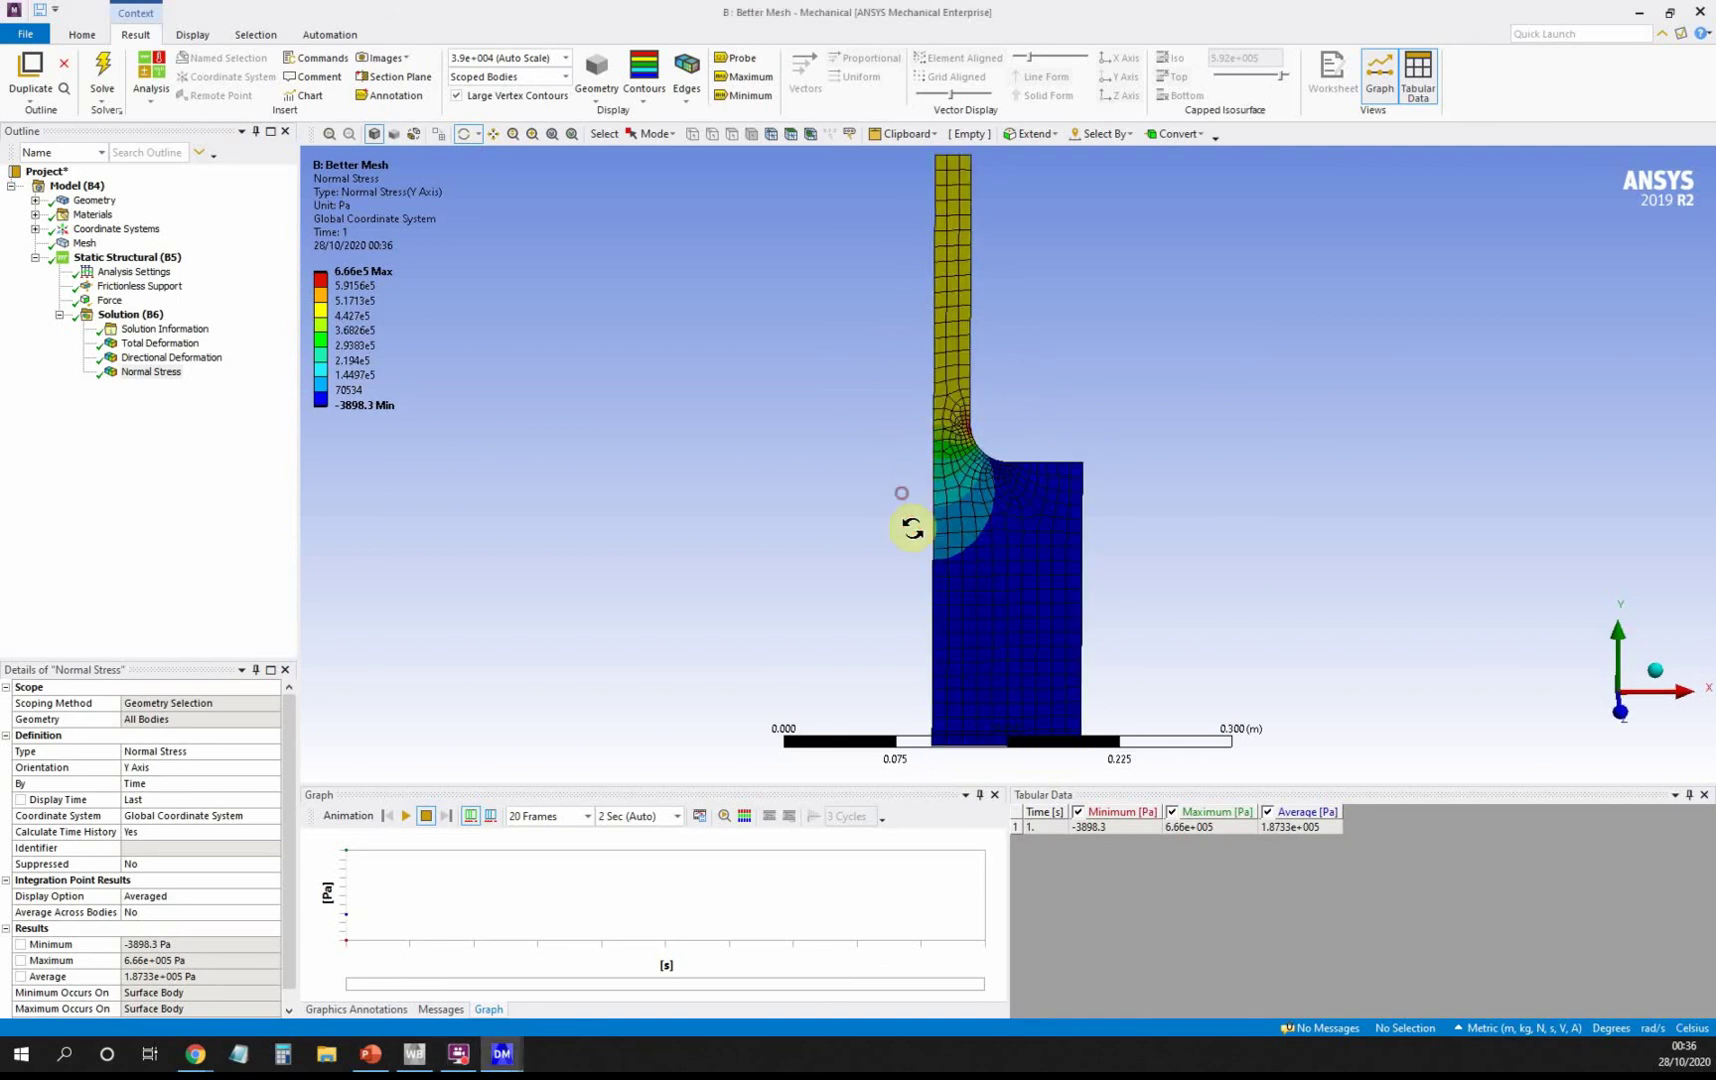
click(1625, 720)
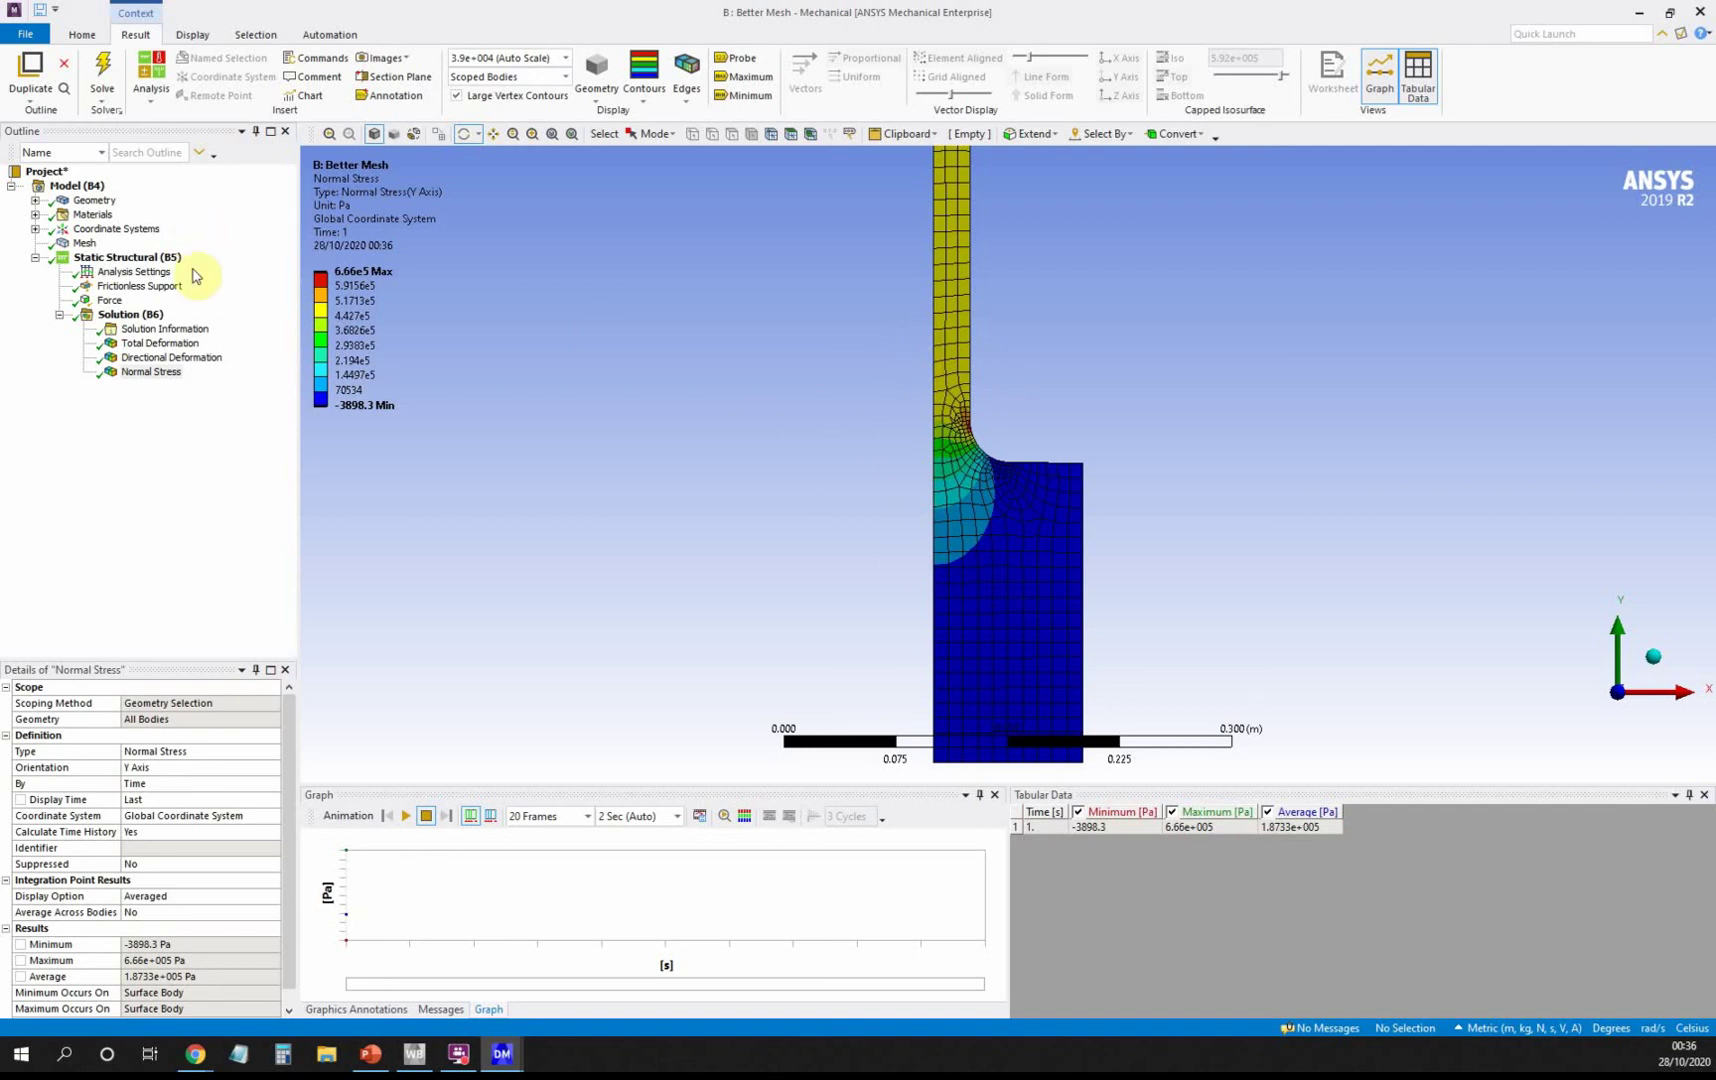
Set the global mesh element size to 0.005 m and regenerate the mesh.
click(86, 244)
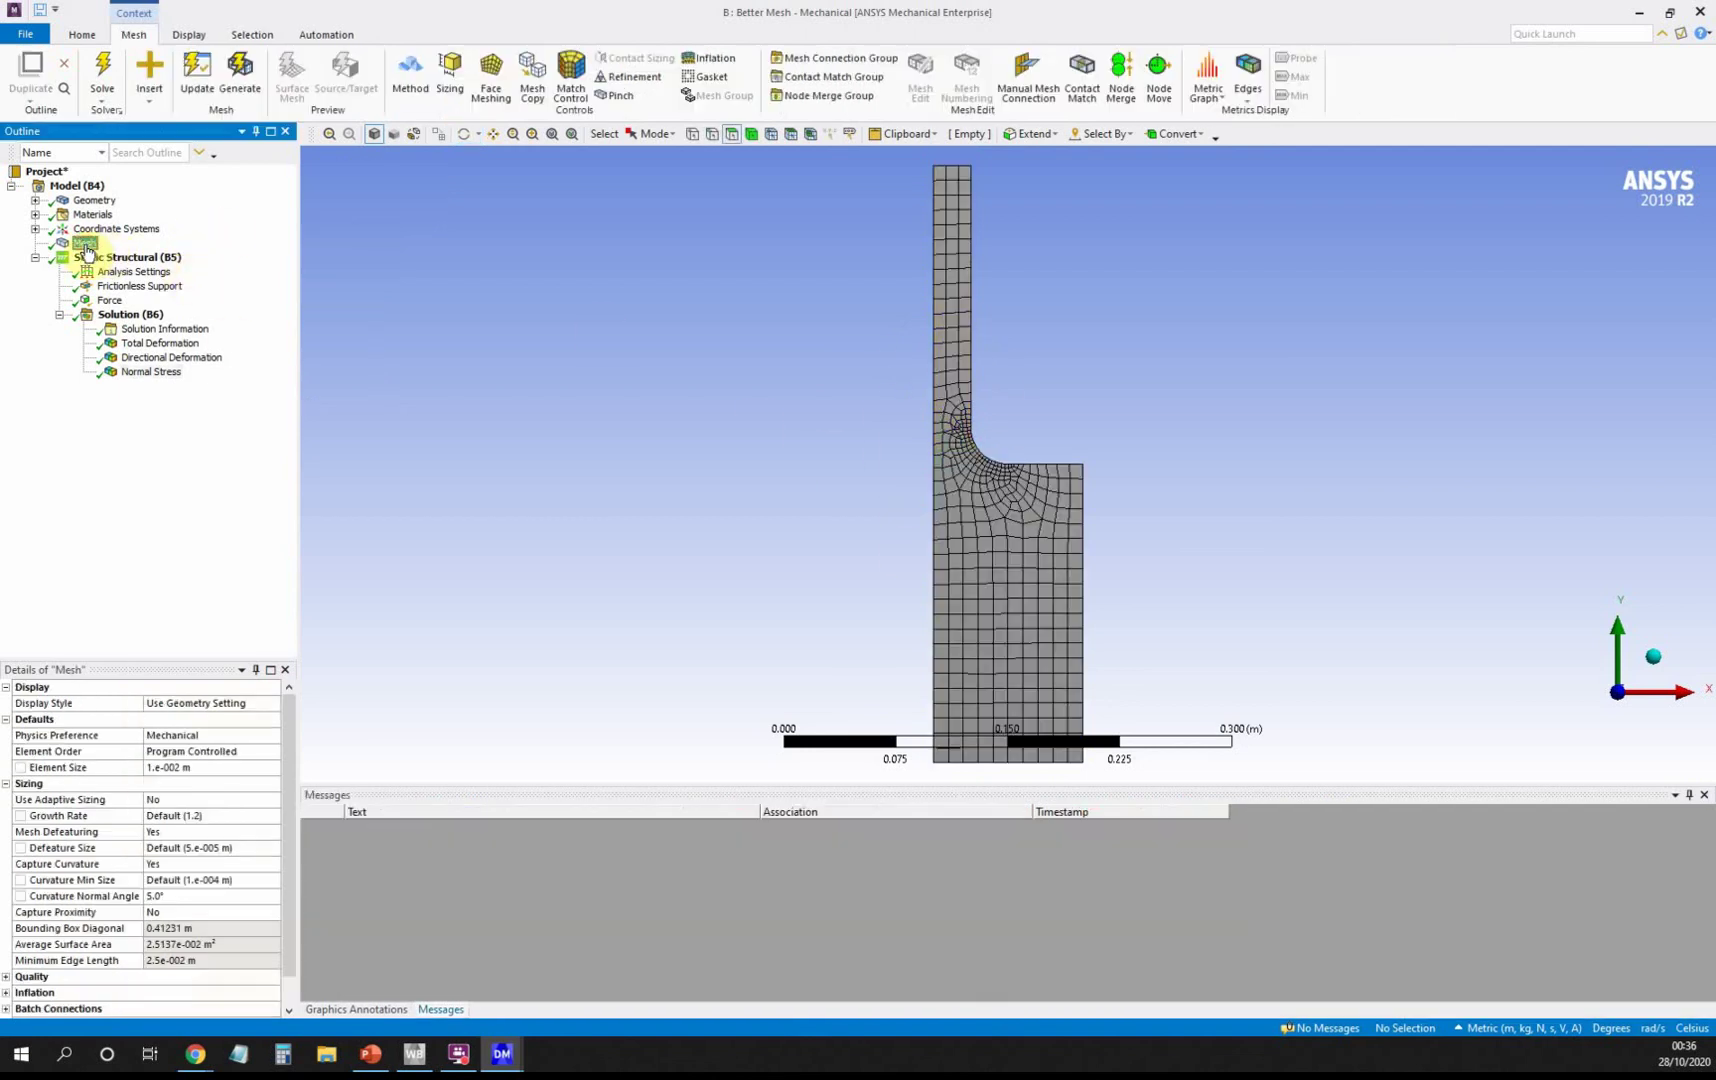
click(218, 767)
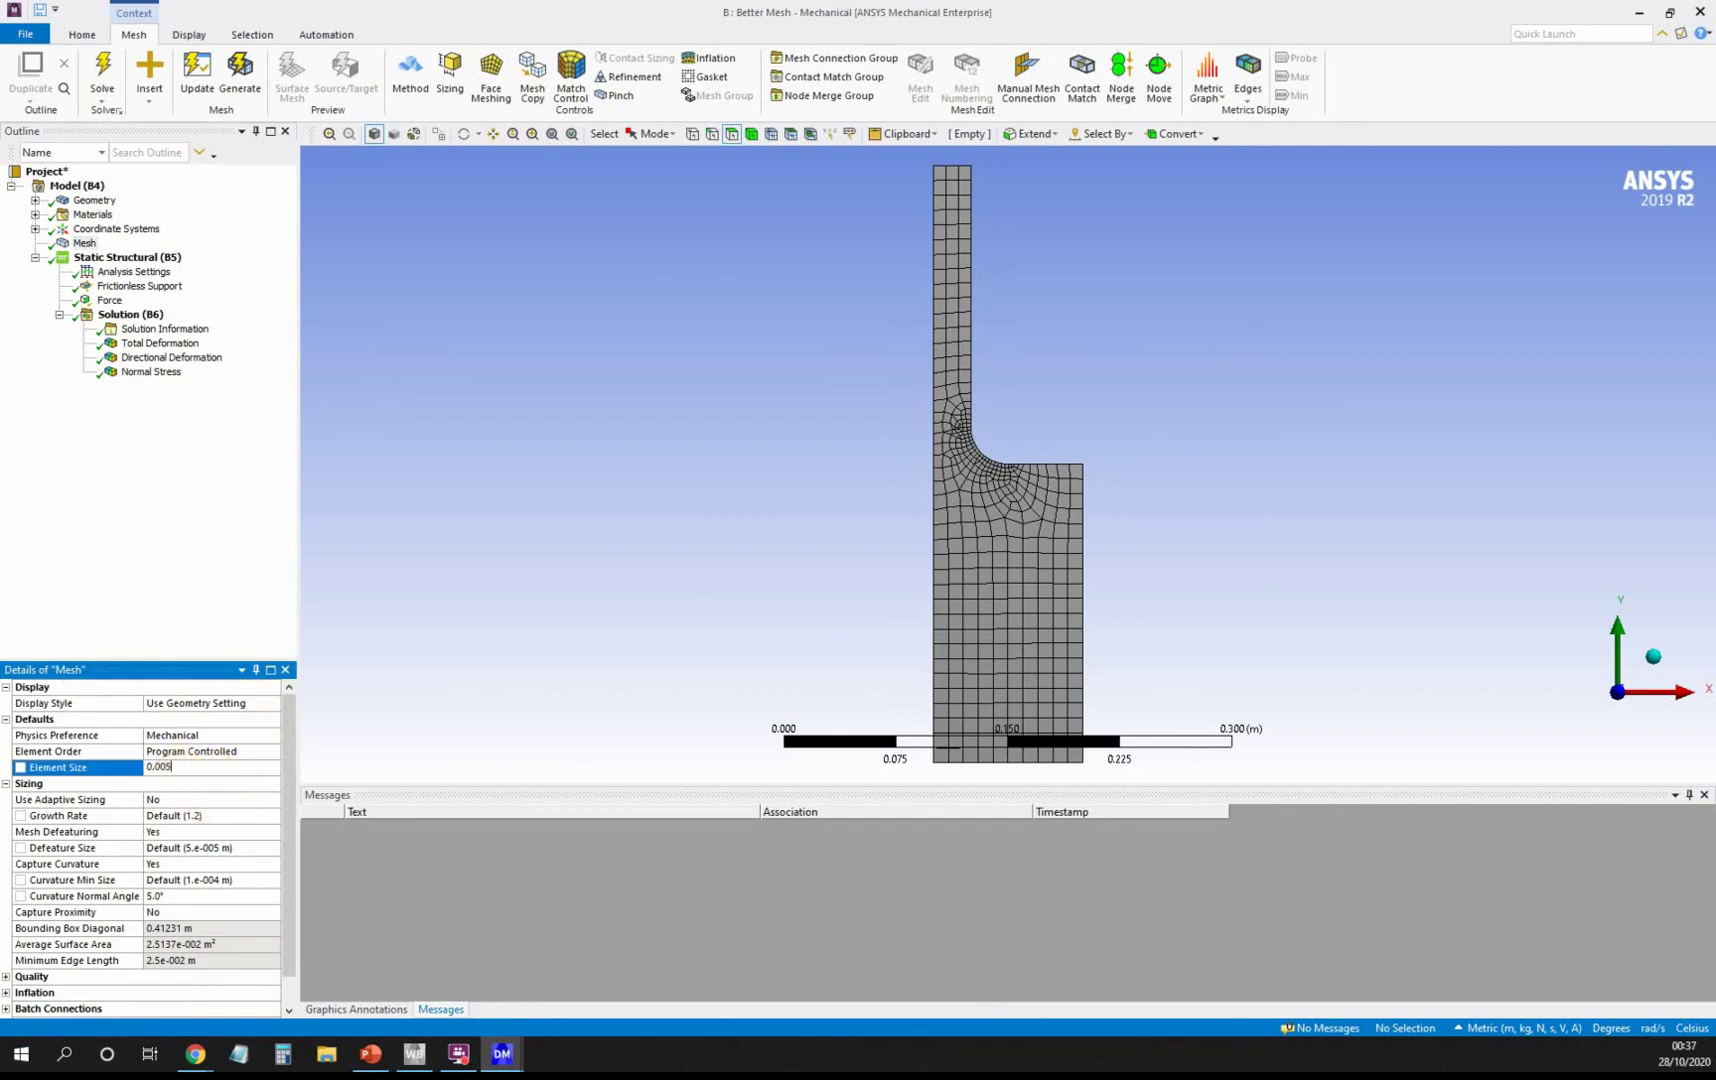
key(Return)
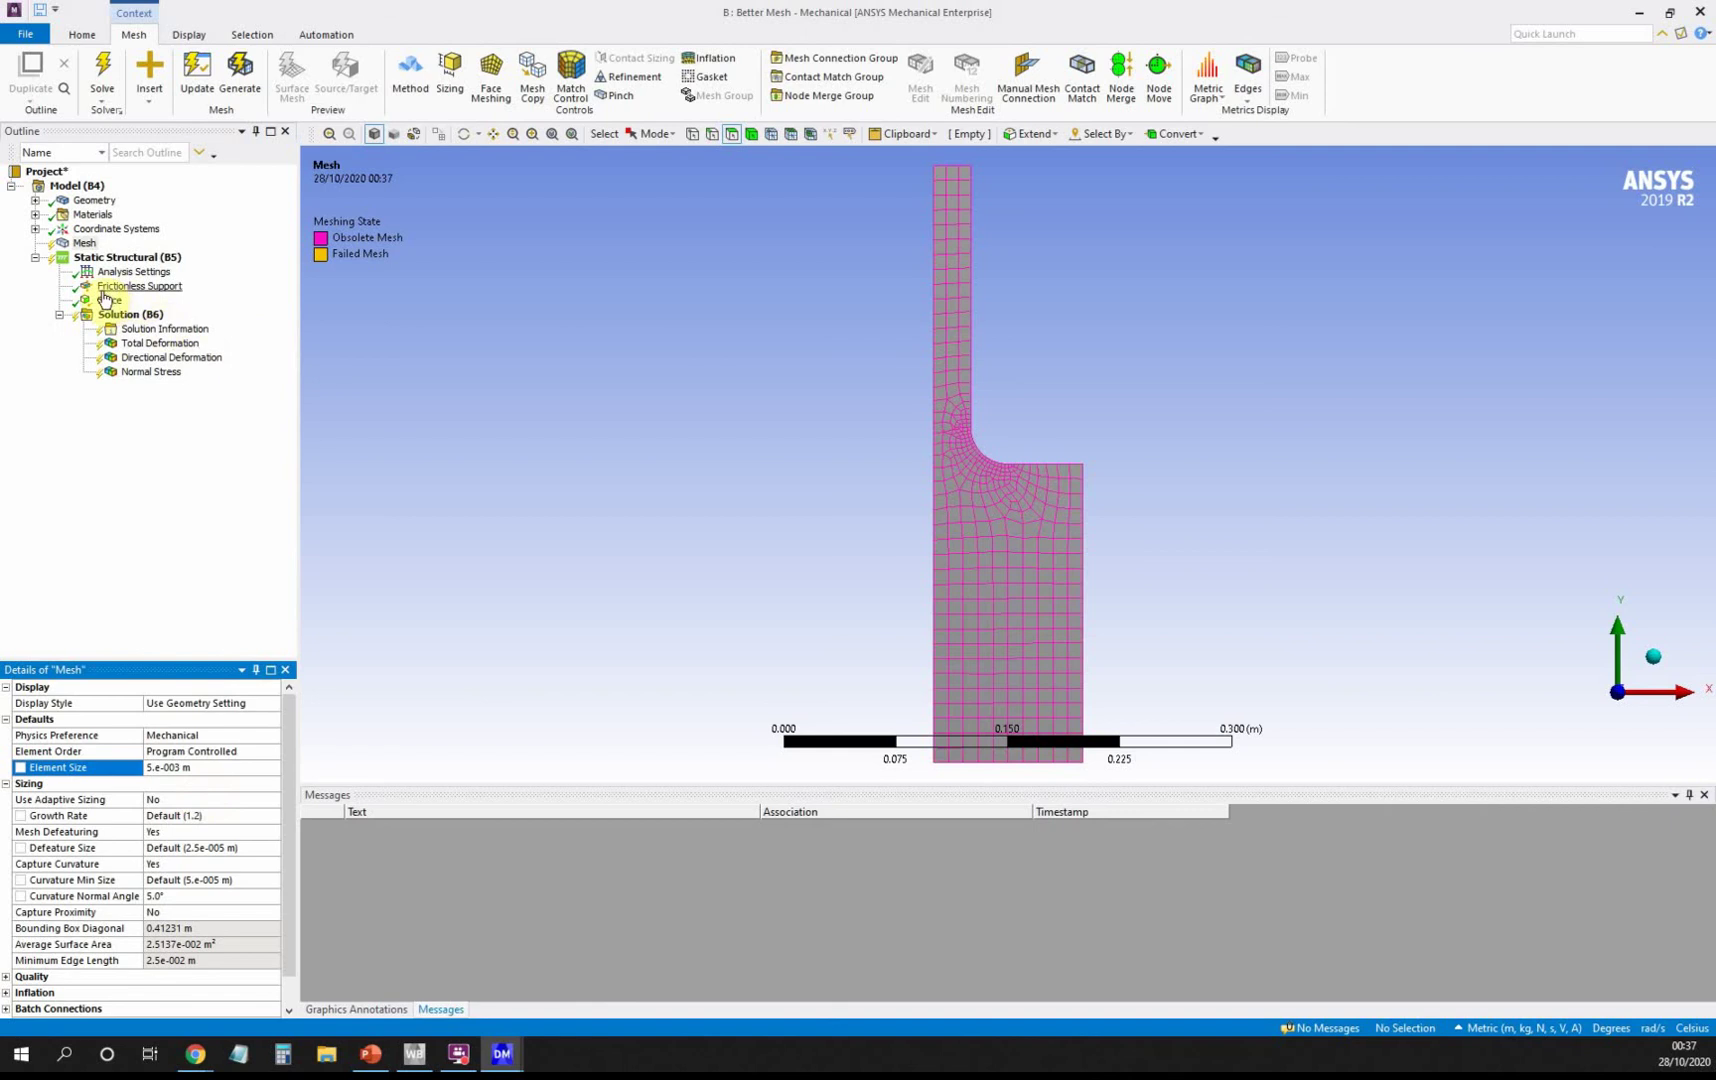
right_click(76, 243)
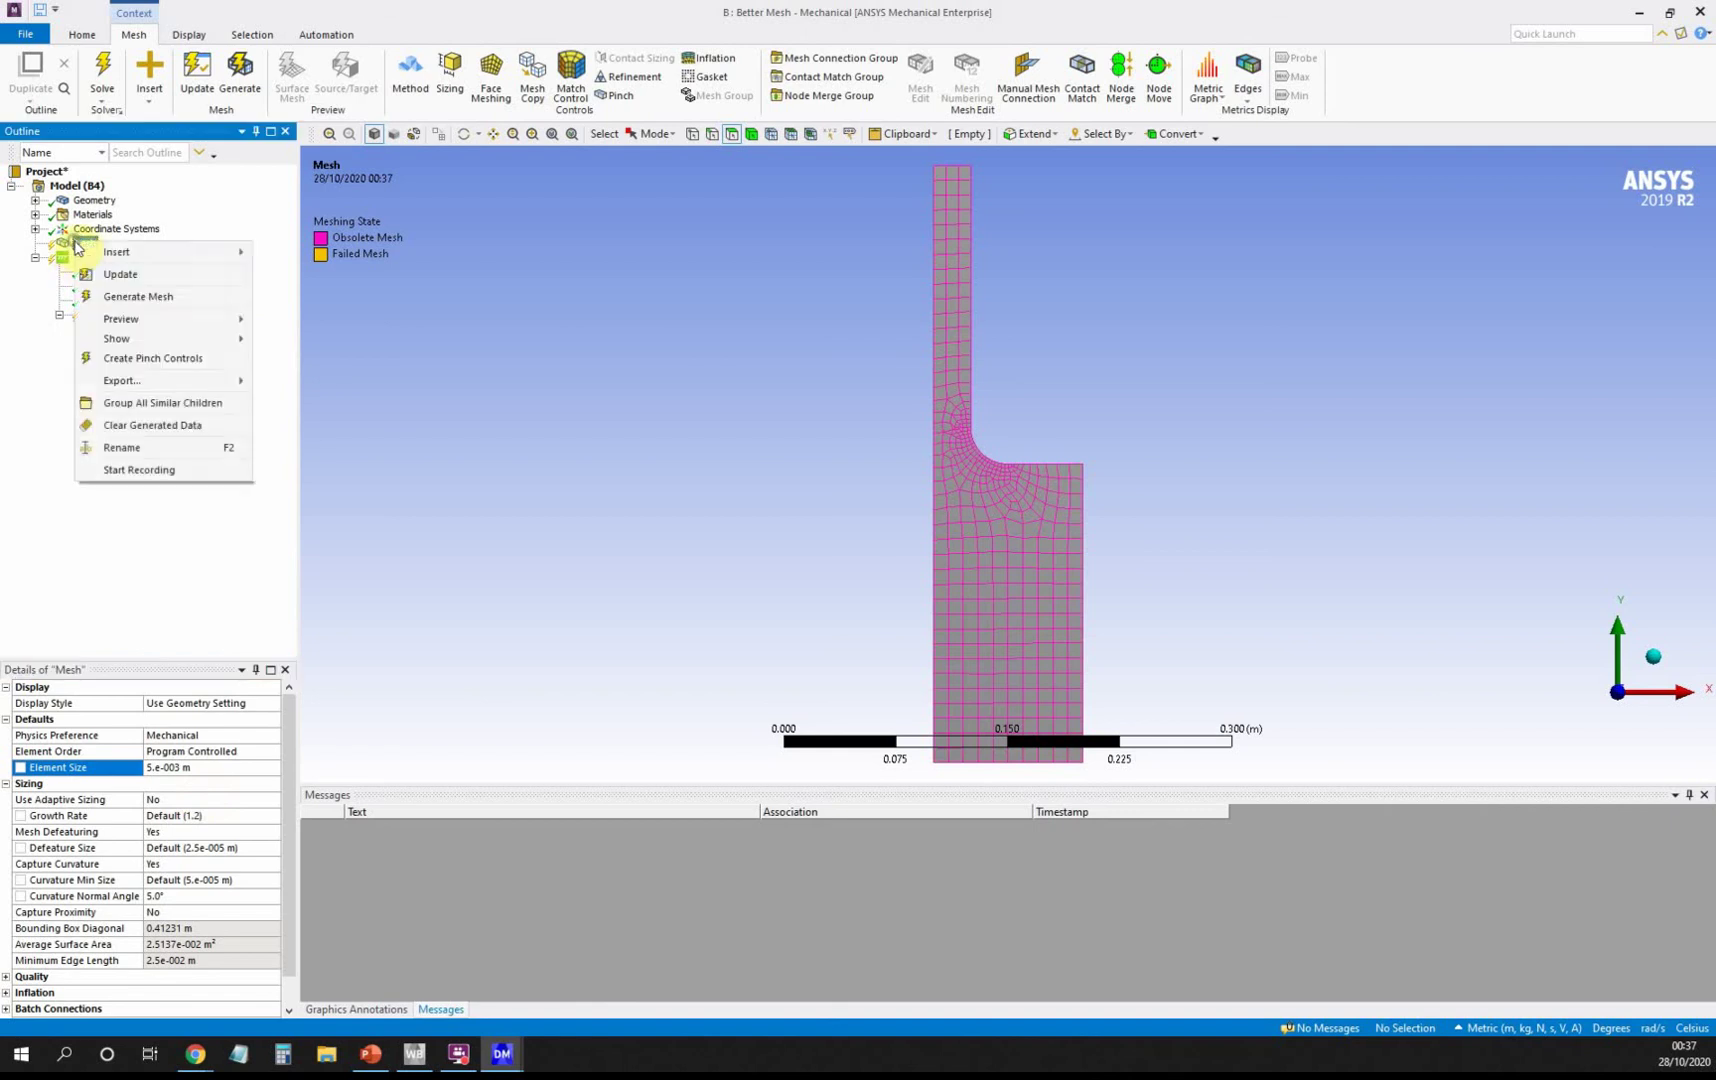
click(140, 300)
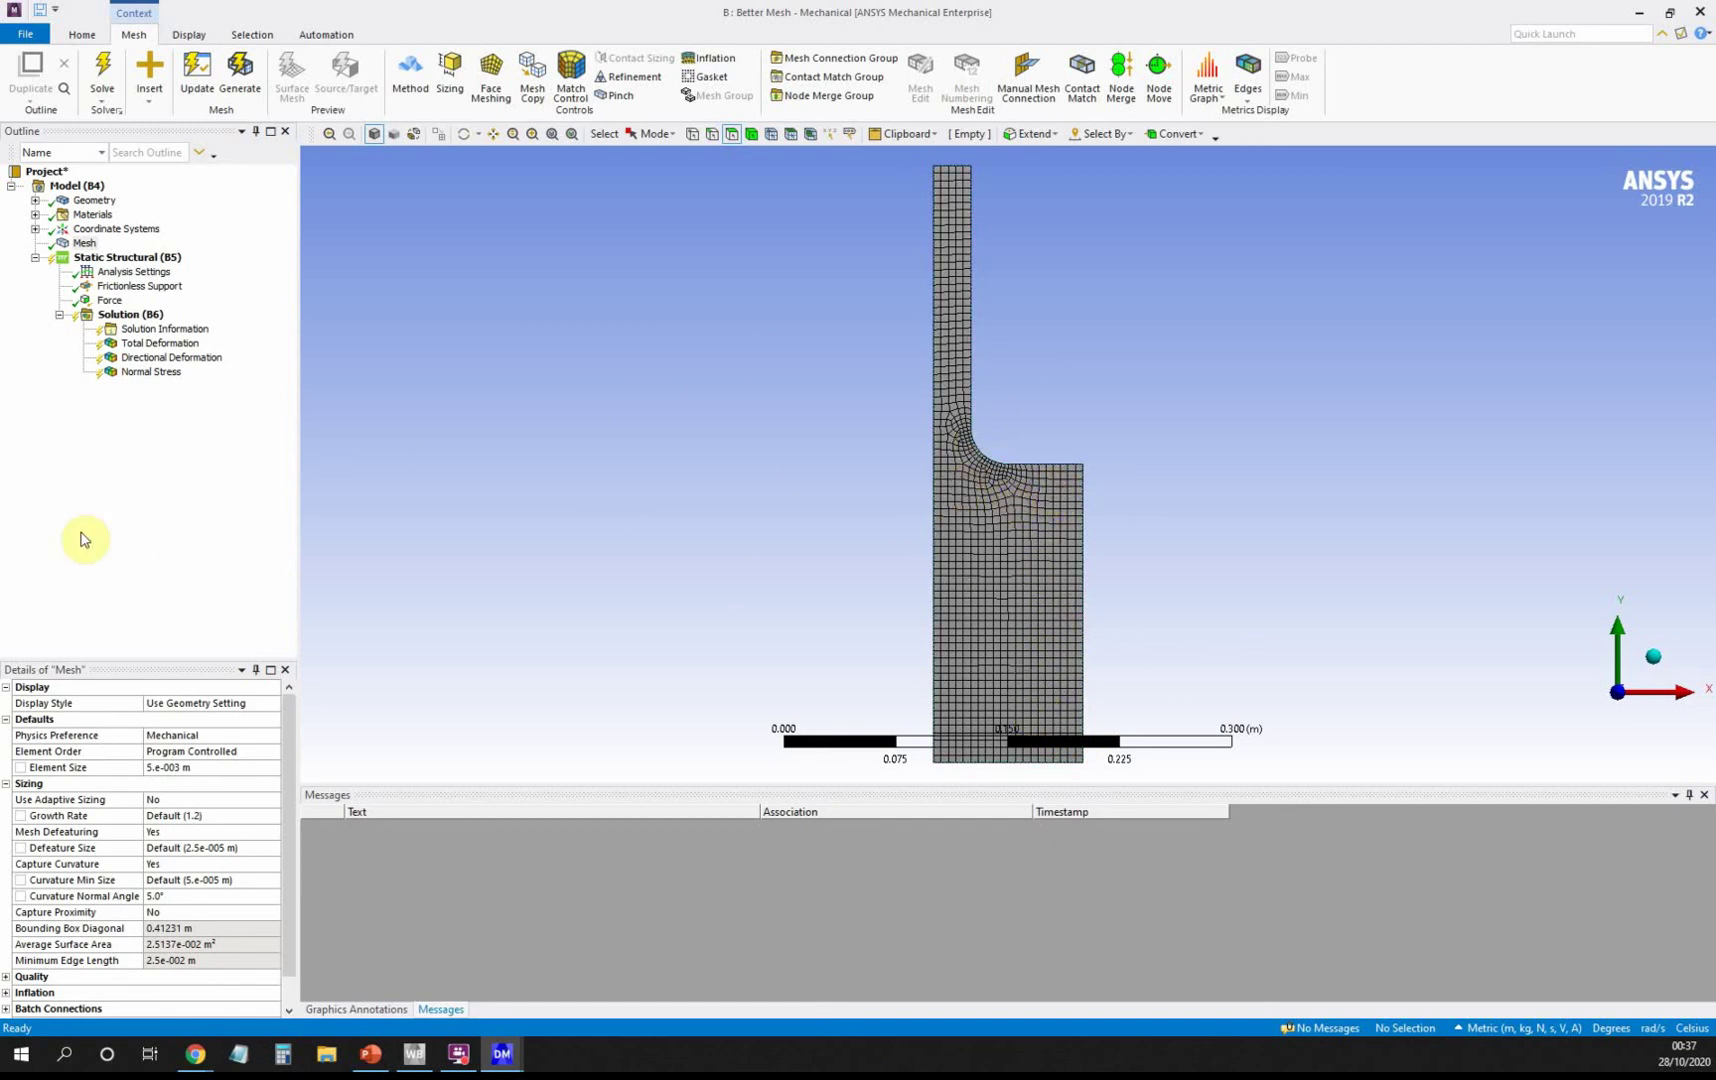
Solve the analysis with the 0.005 m element mesh and display the Normal Stress result.
click(90, 262)
right_click(95, 262)
click(120, 280)
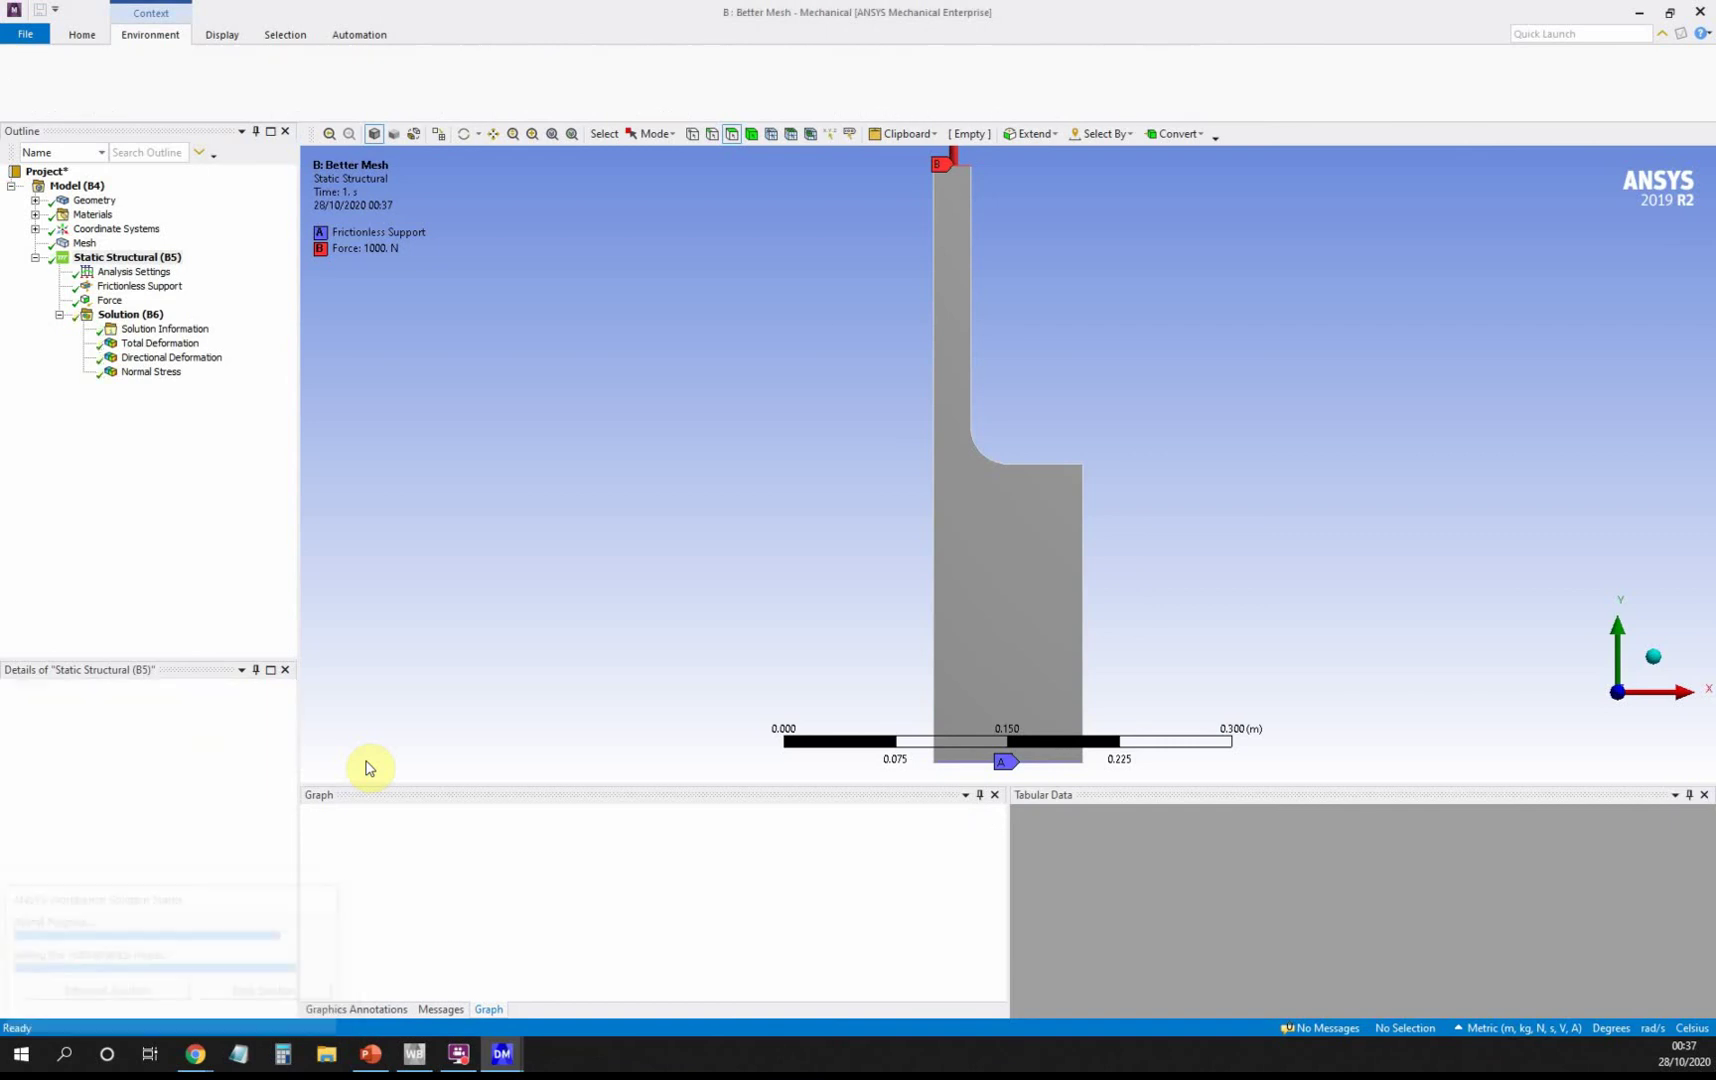
click(152, 372)
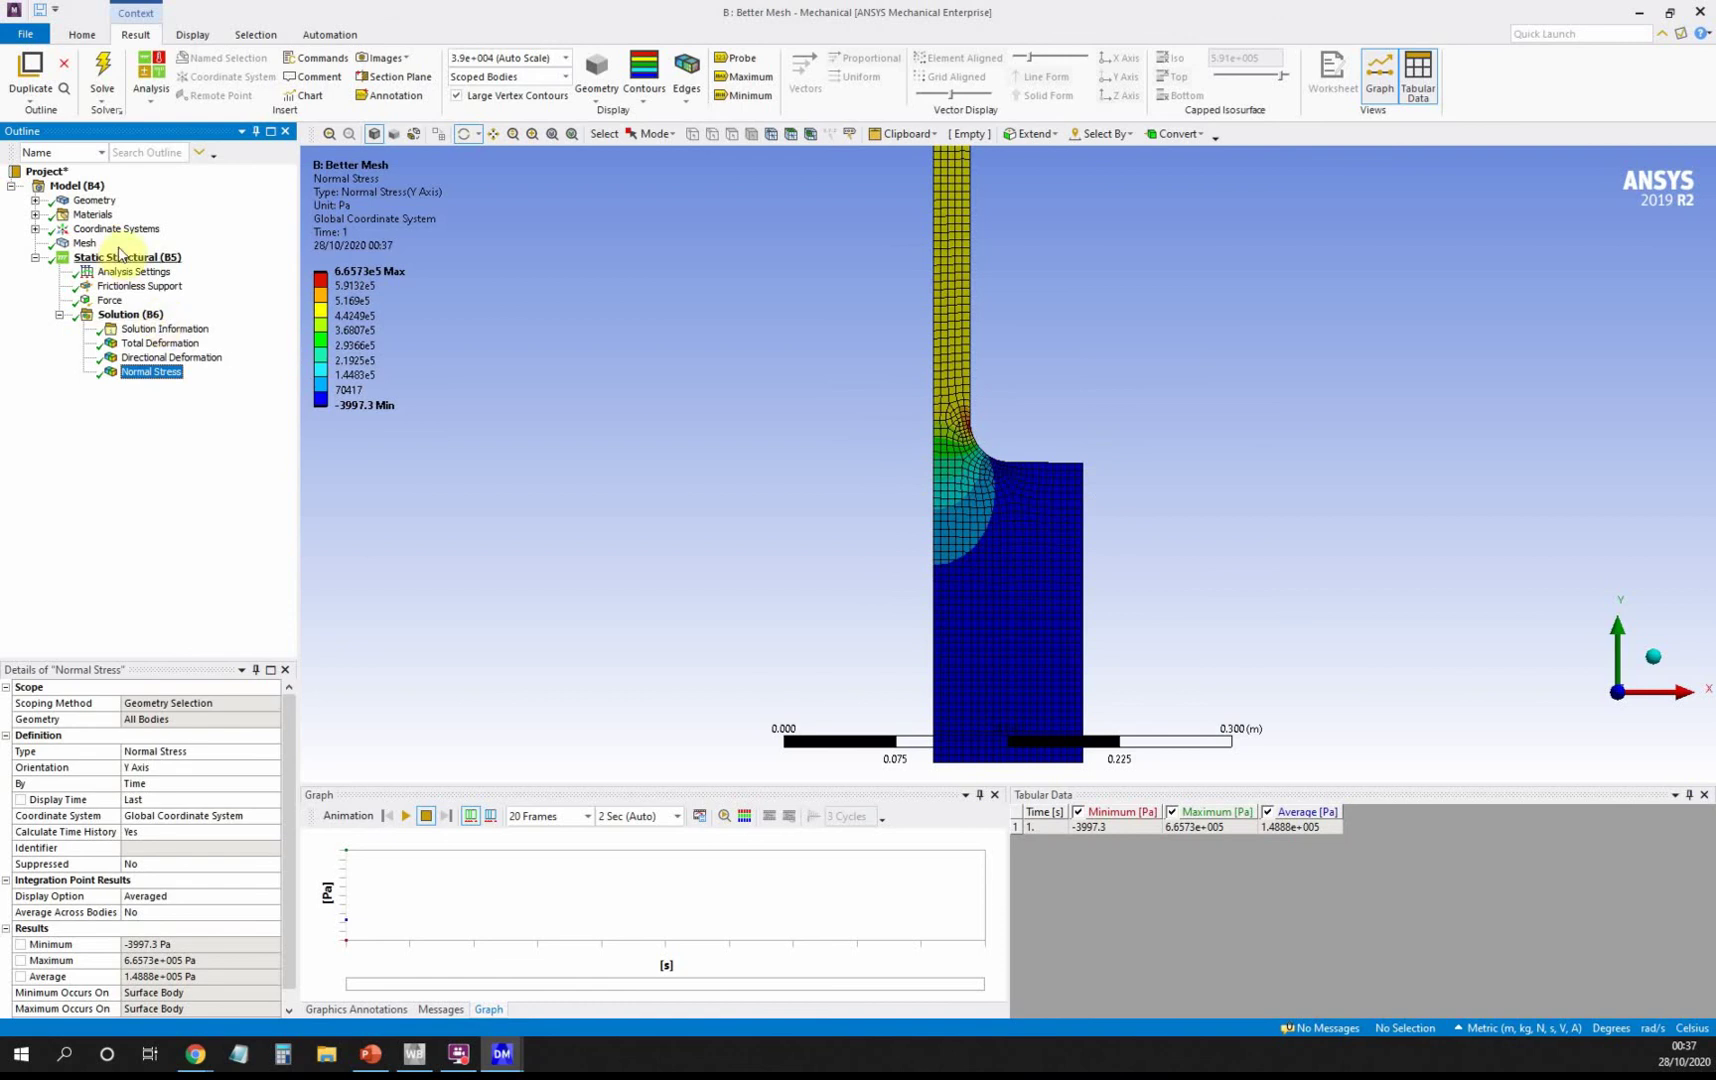
Review the refined mesh, and inspect the Normal Stress contours closely around the fillet.
click(85, 243)
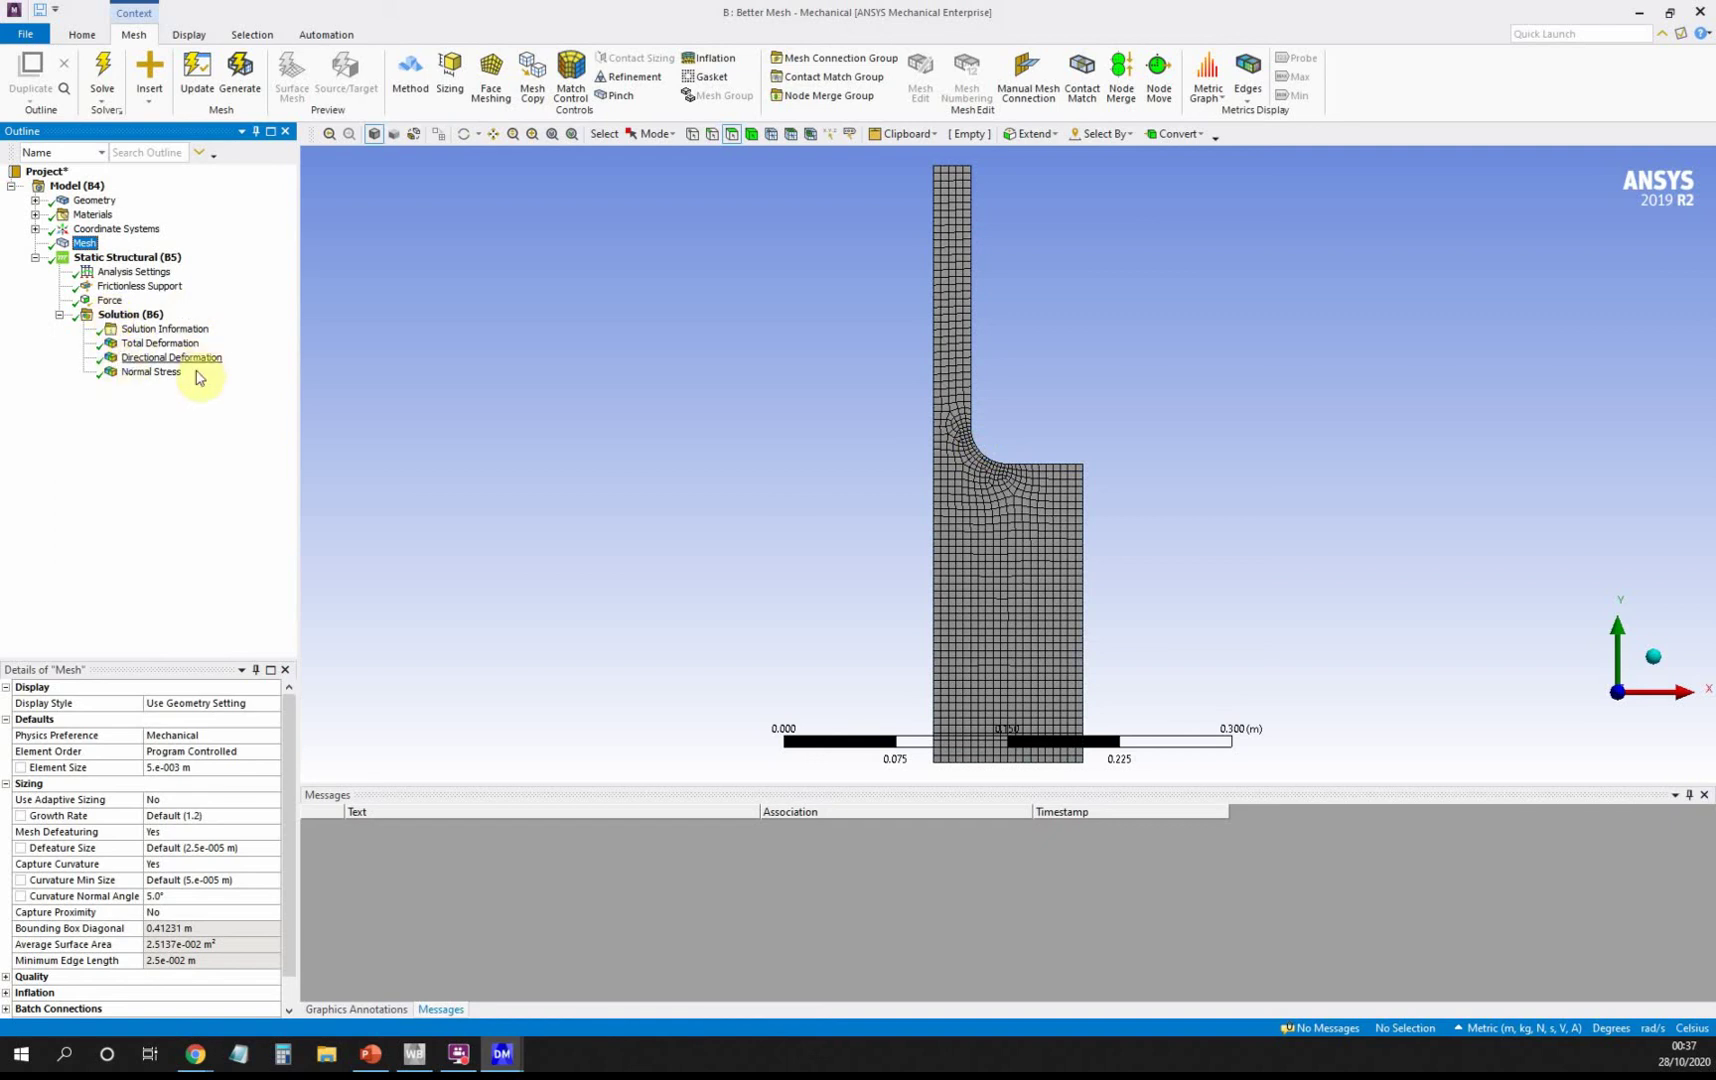
click(166, 371)
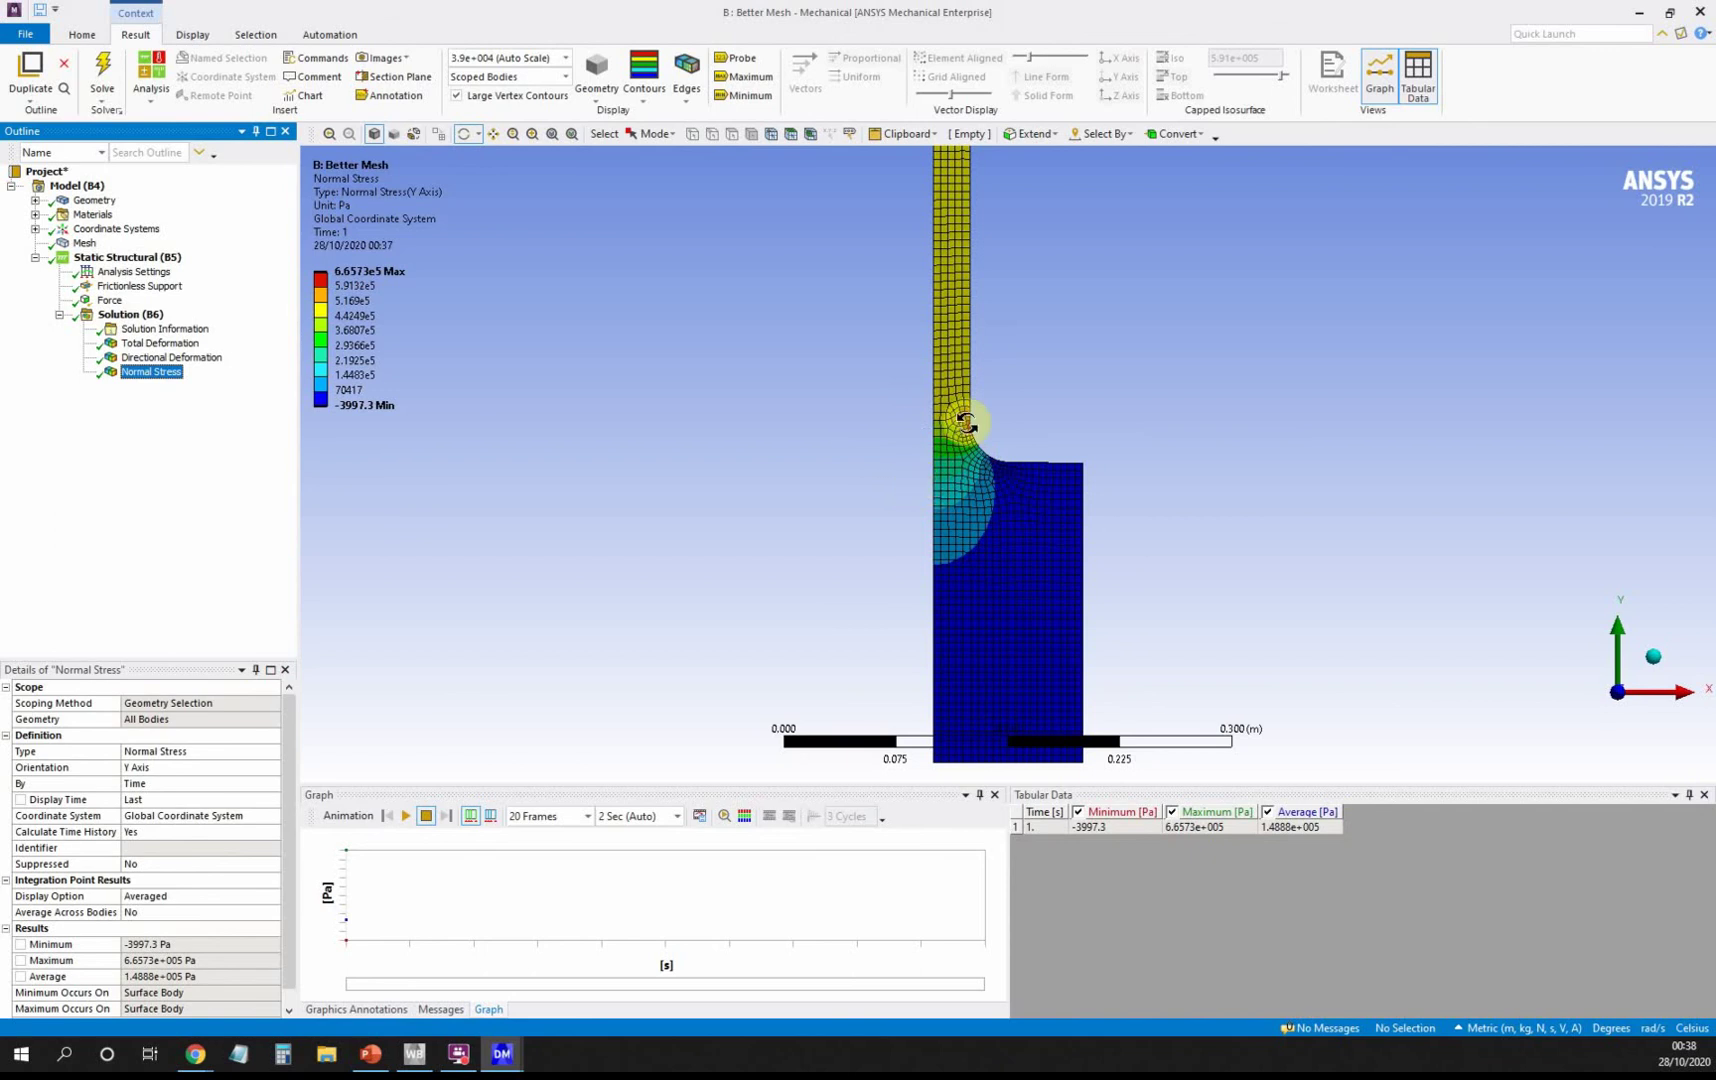
scroll(967, 418, up, 4)
scroll(877, 415, up, 5)
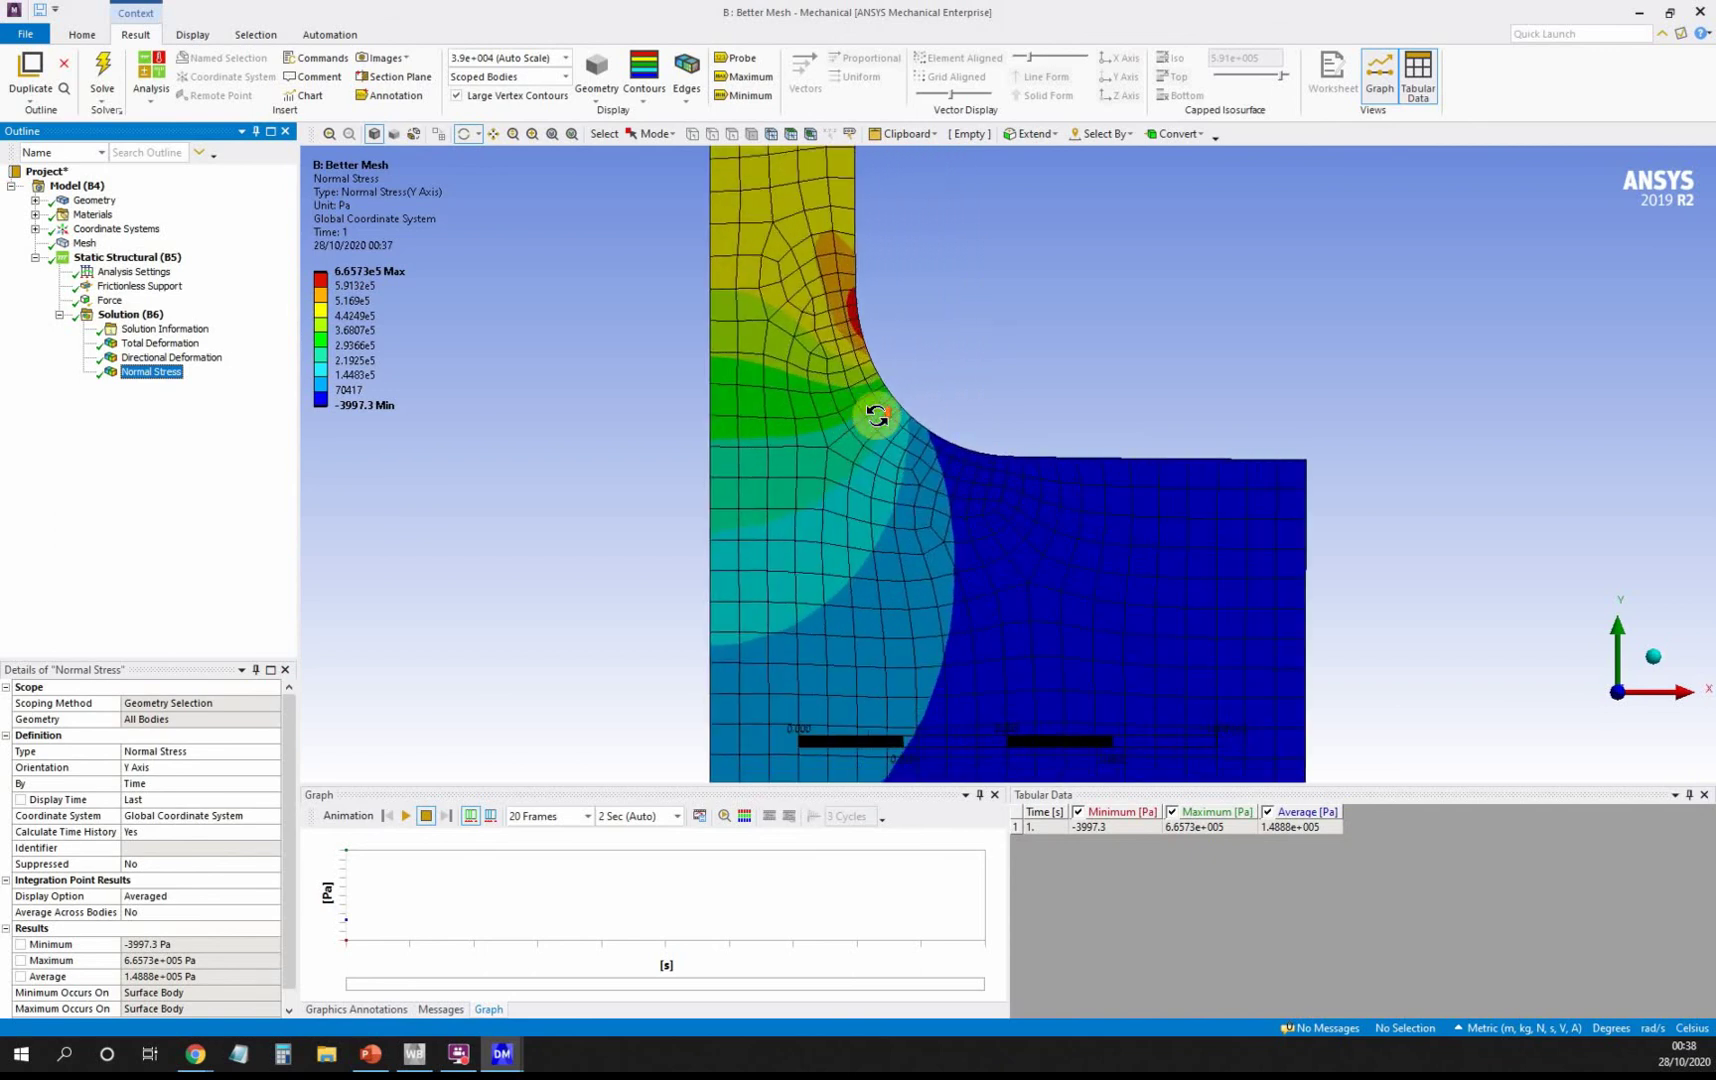
key(alt)
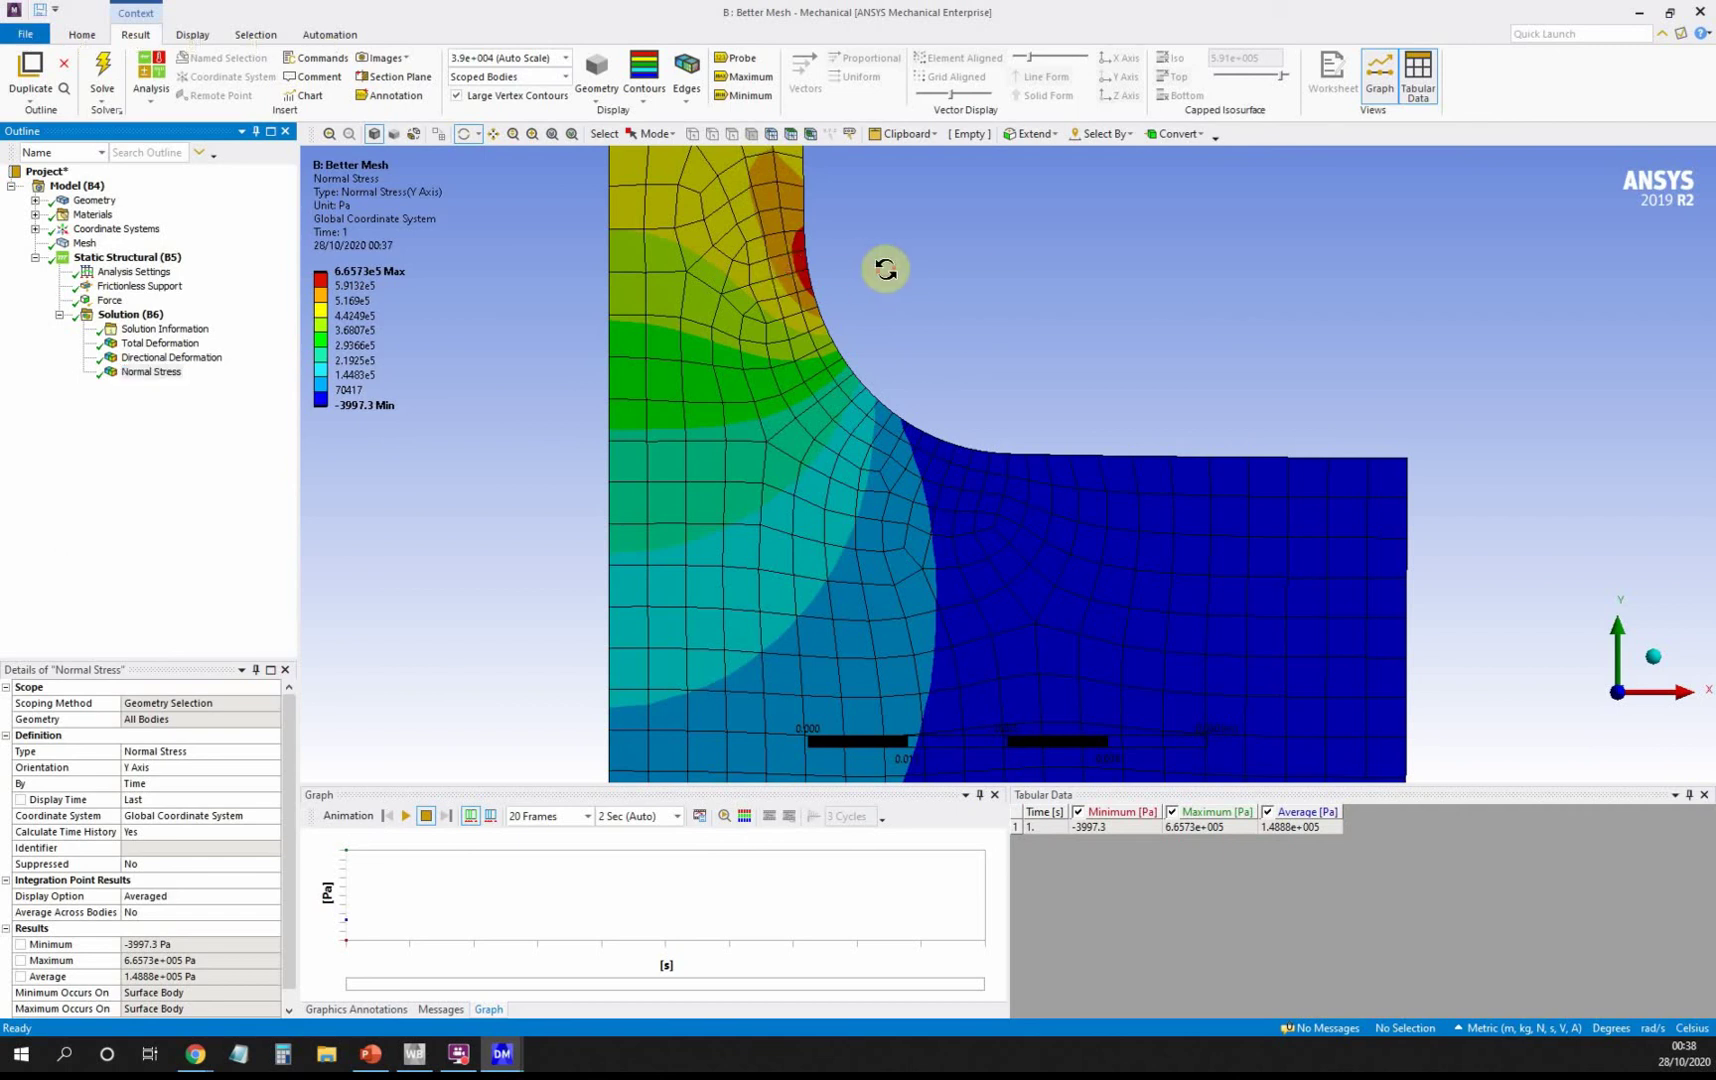
Examine the peak Normal Stress region at the fillet, and review the mesh over the whole shaft profile.
drag(827, 268, 826, 267)
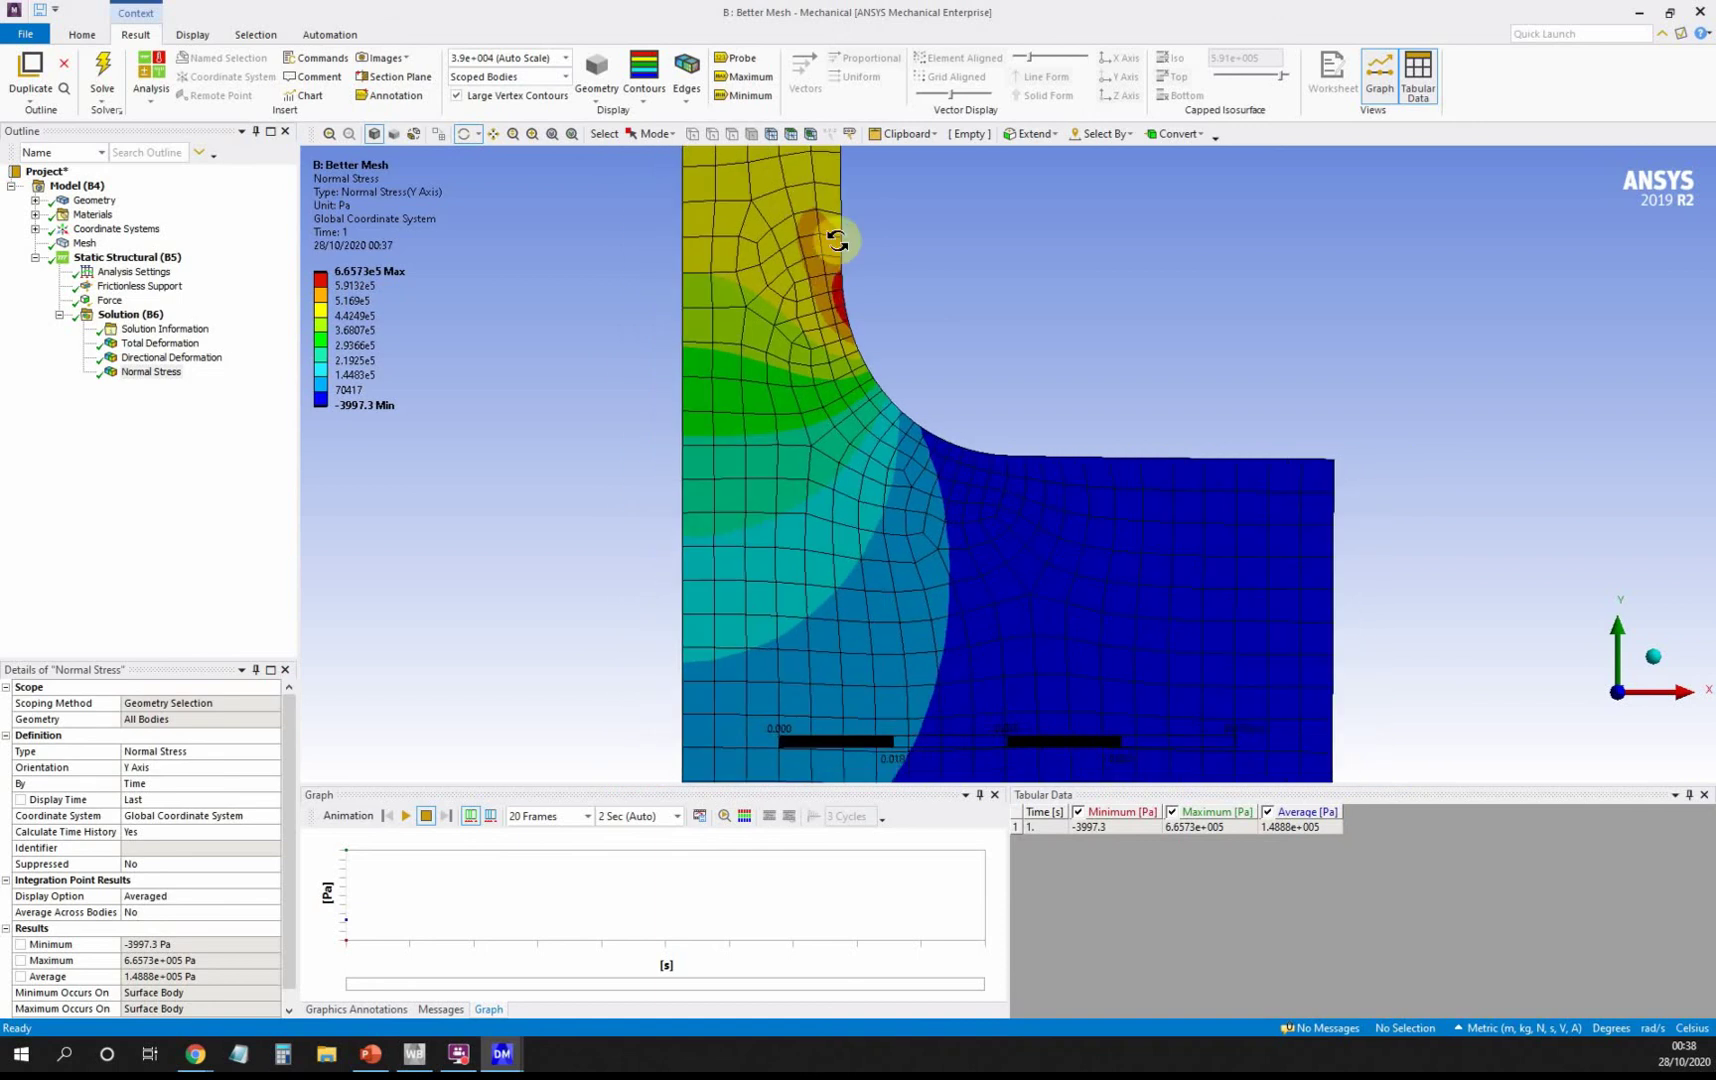
key(alt)
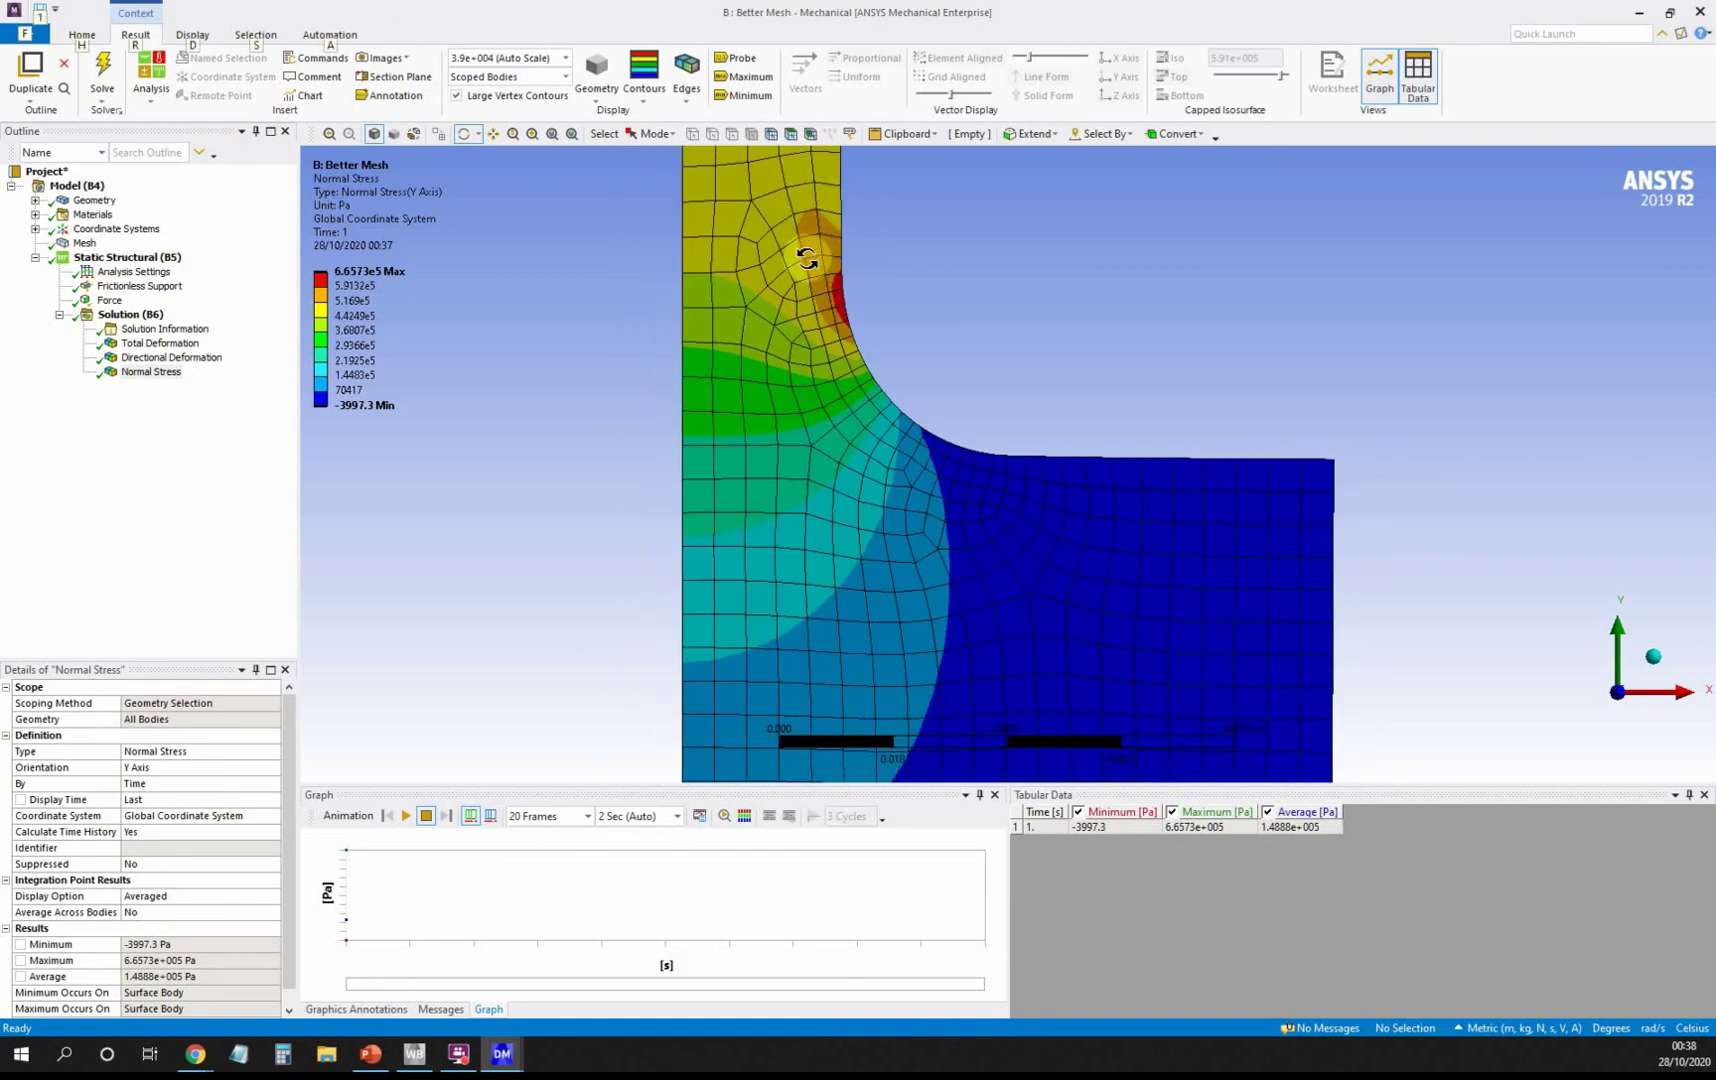
key(alt)
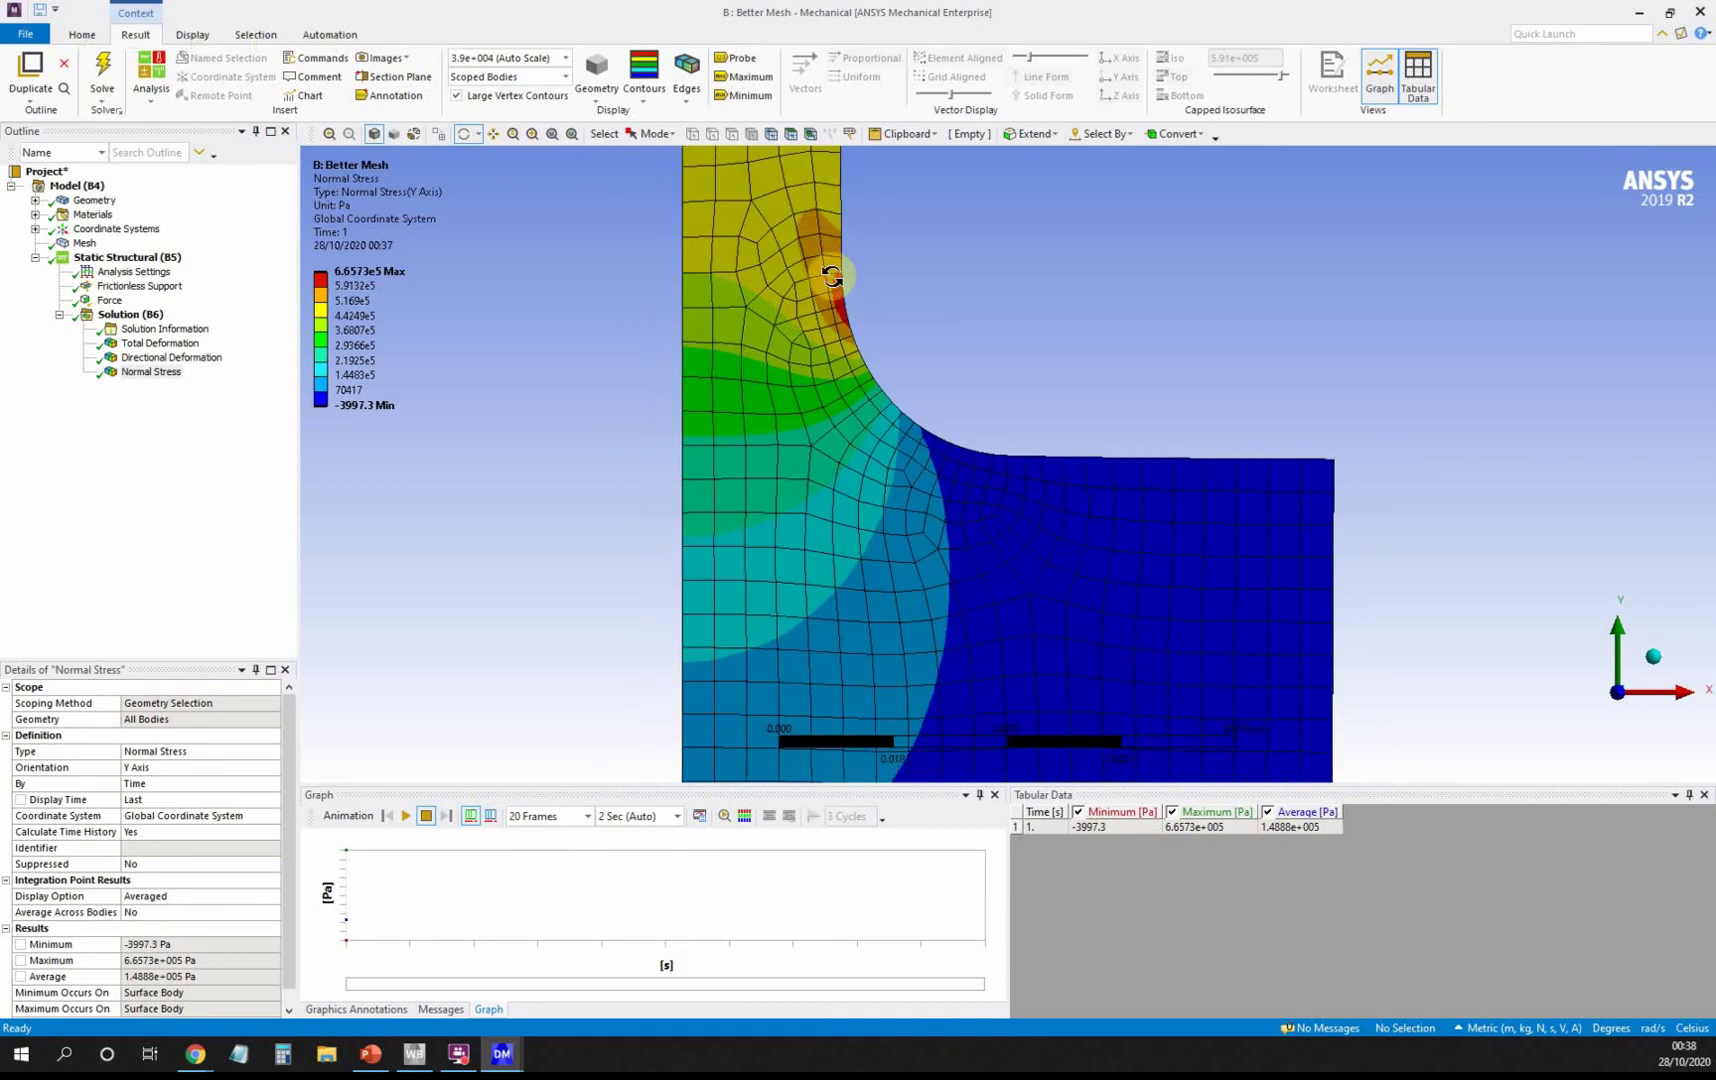
click(736, 58)
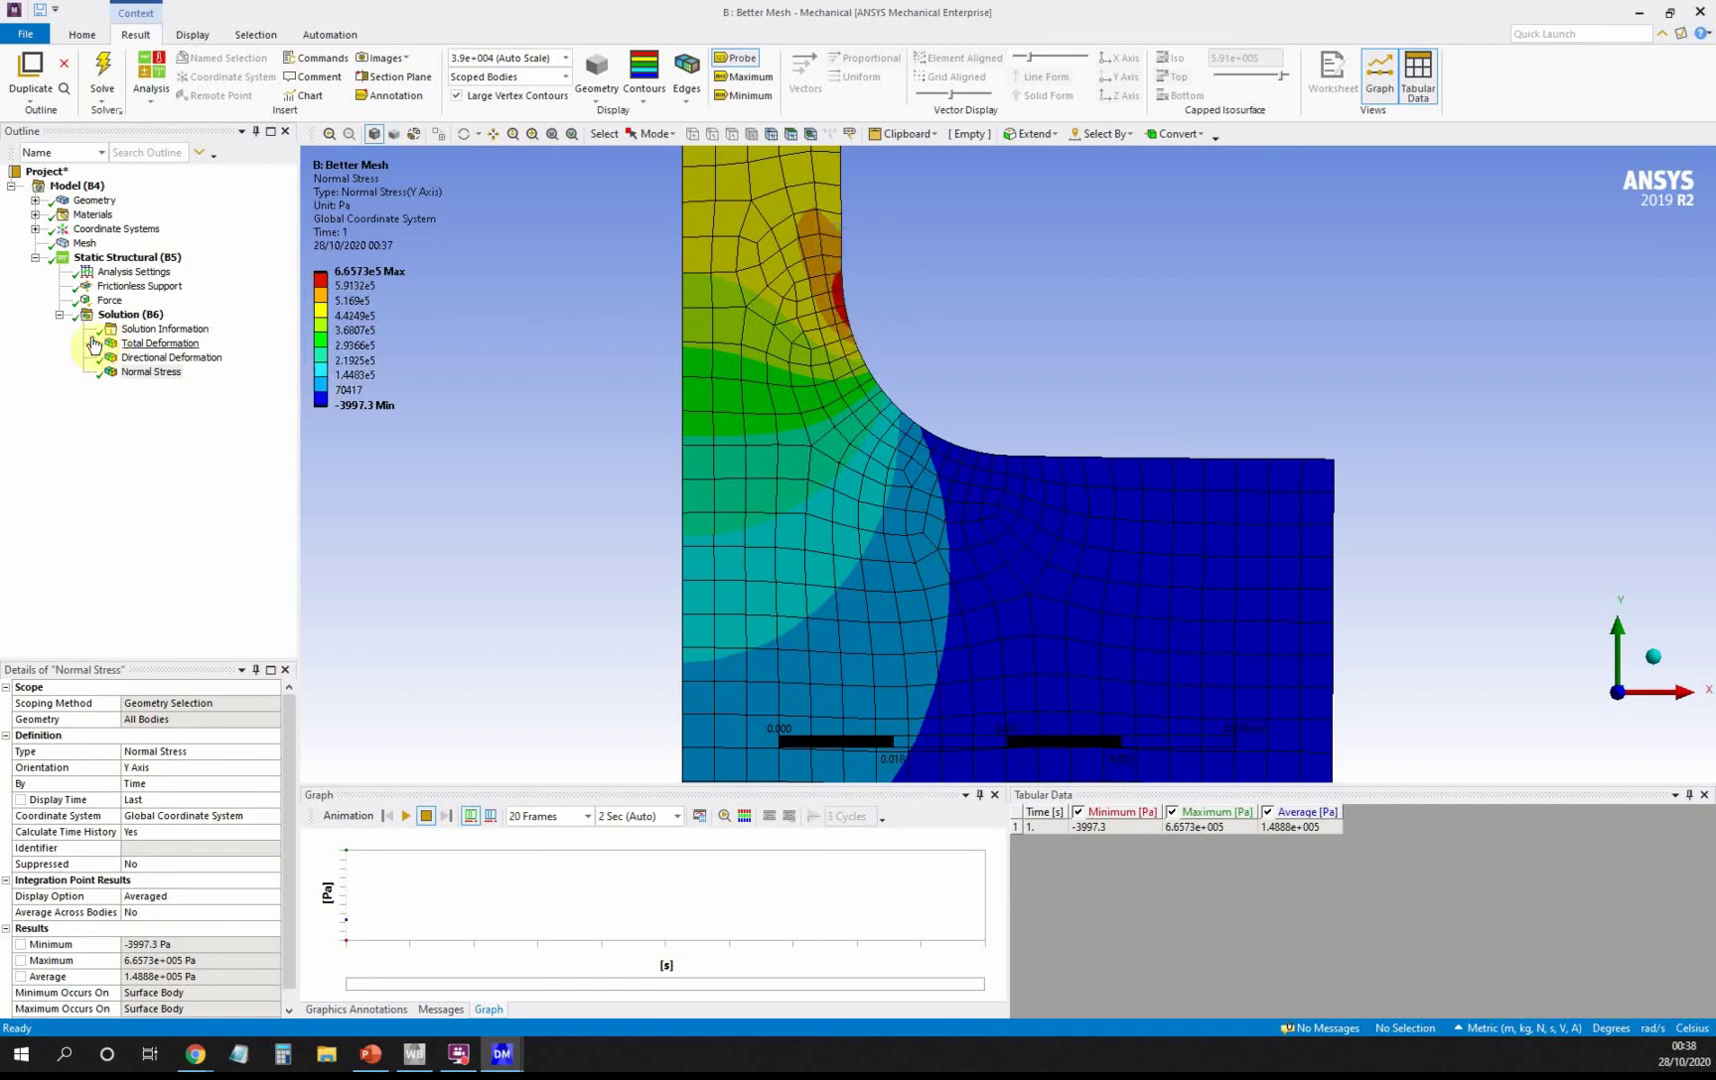
click(84, 243)
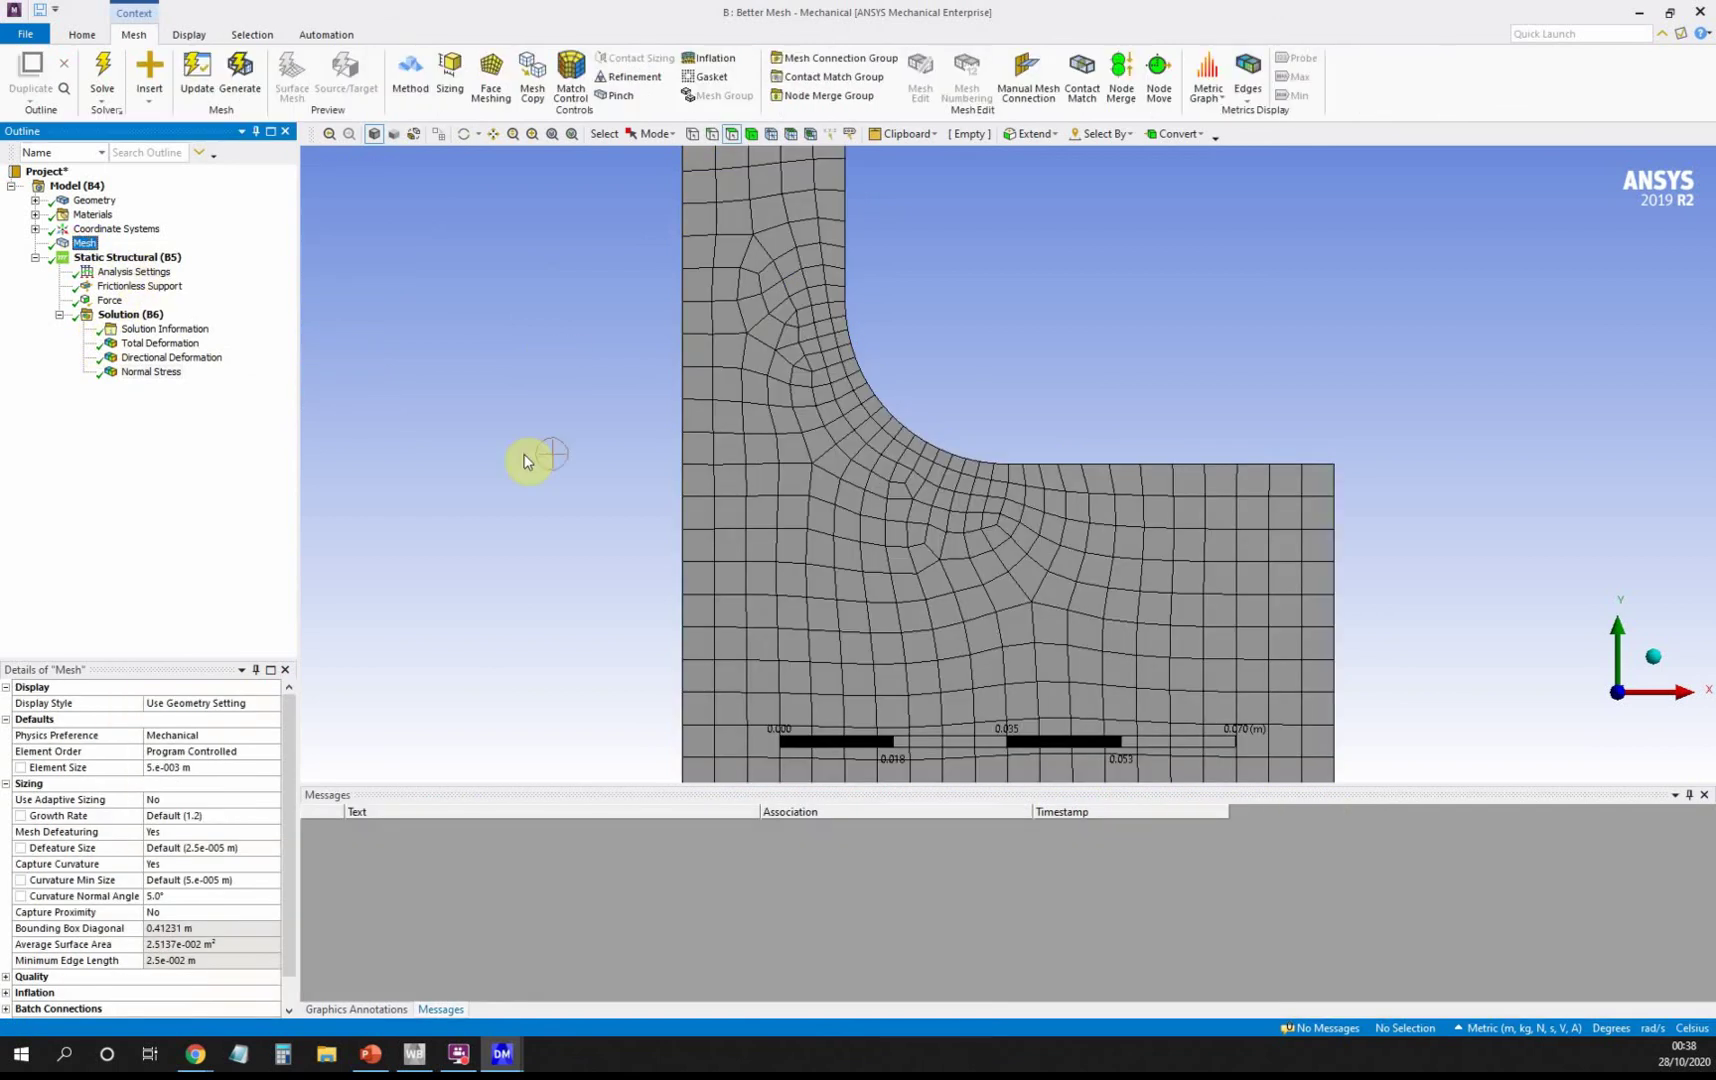
scroll(590, 497, down, 8)
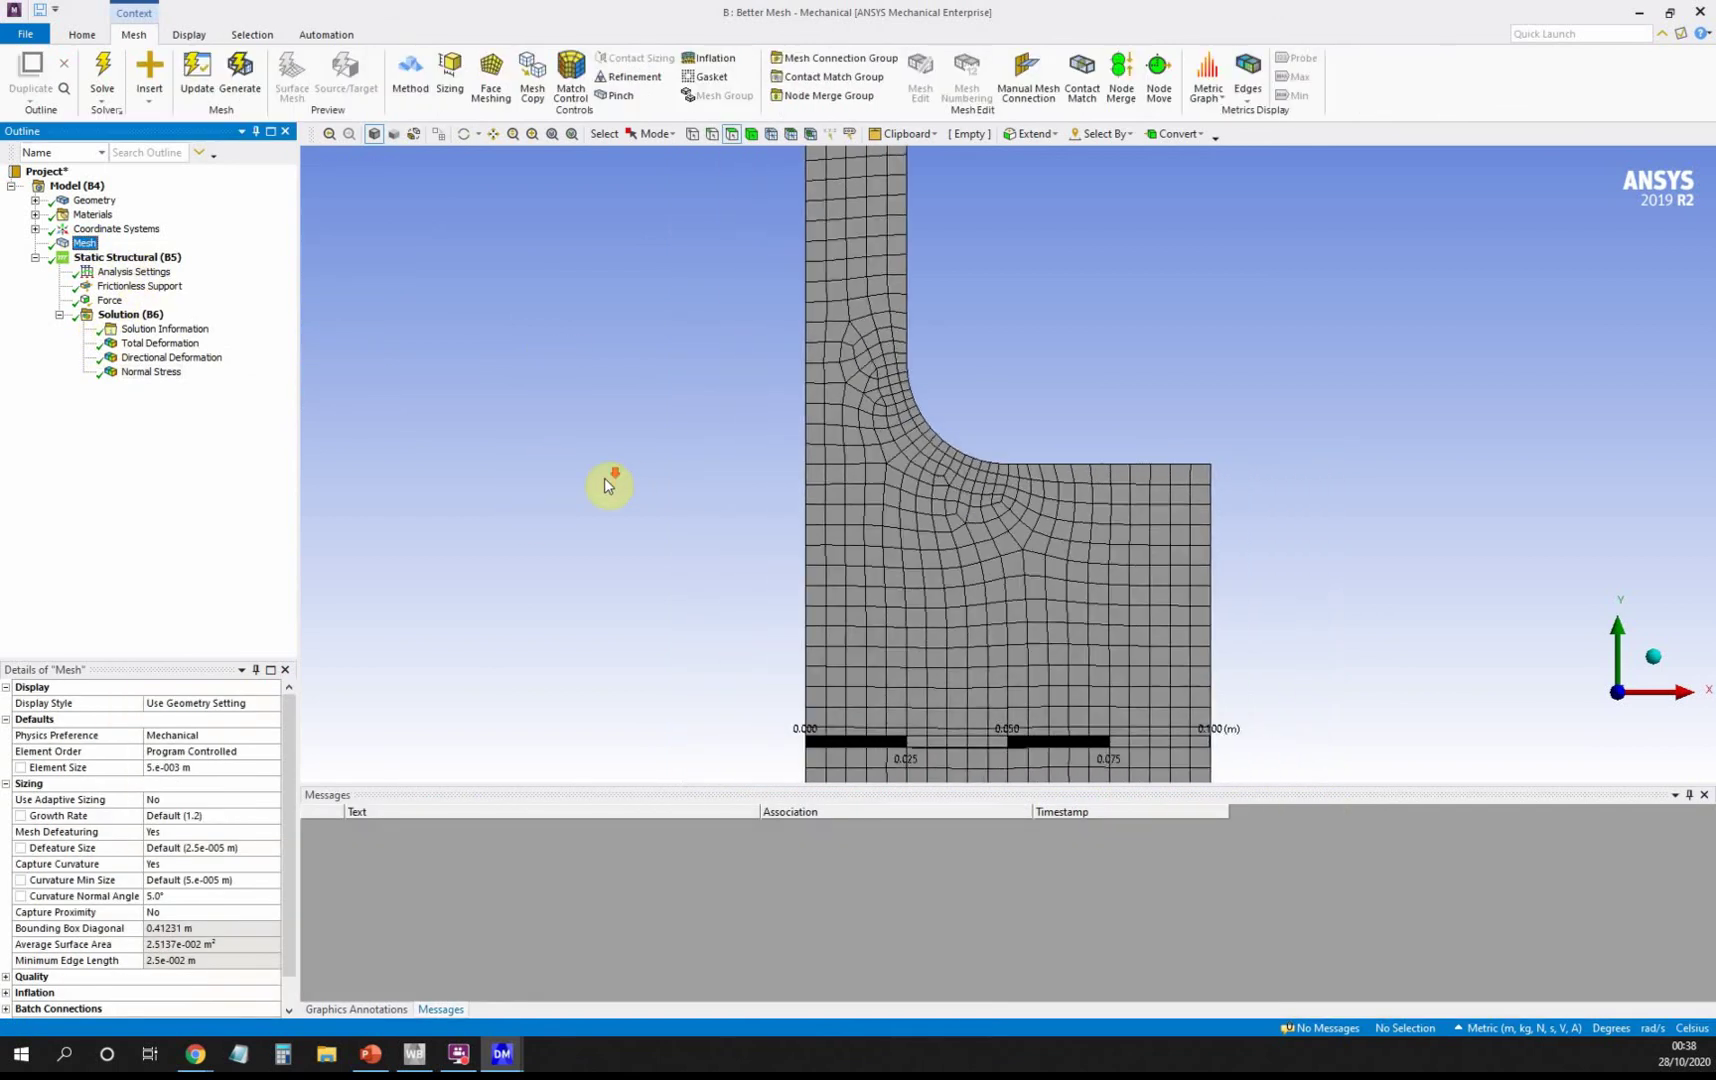
scroll(606, 482, down, 3)
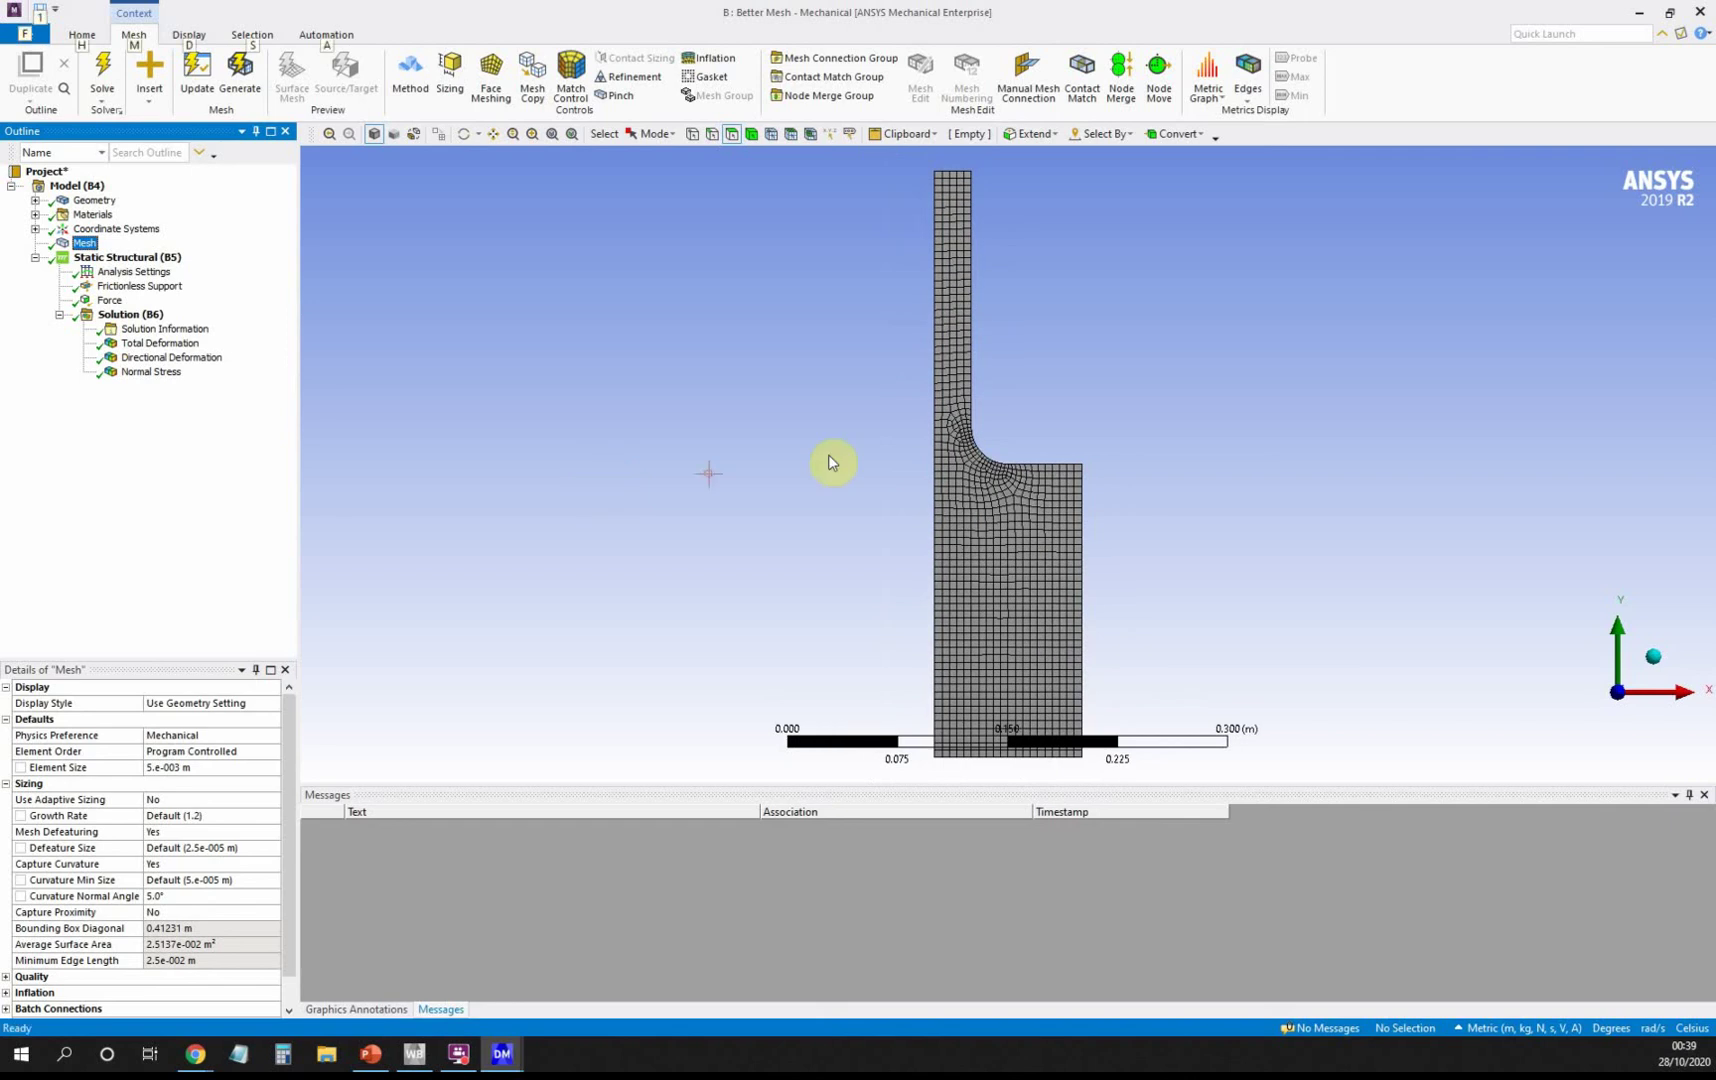
key(alt)
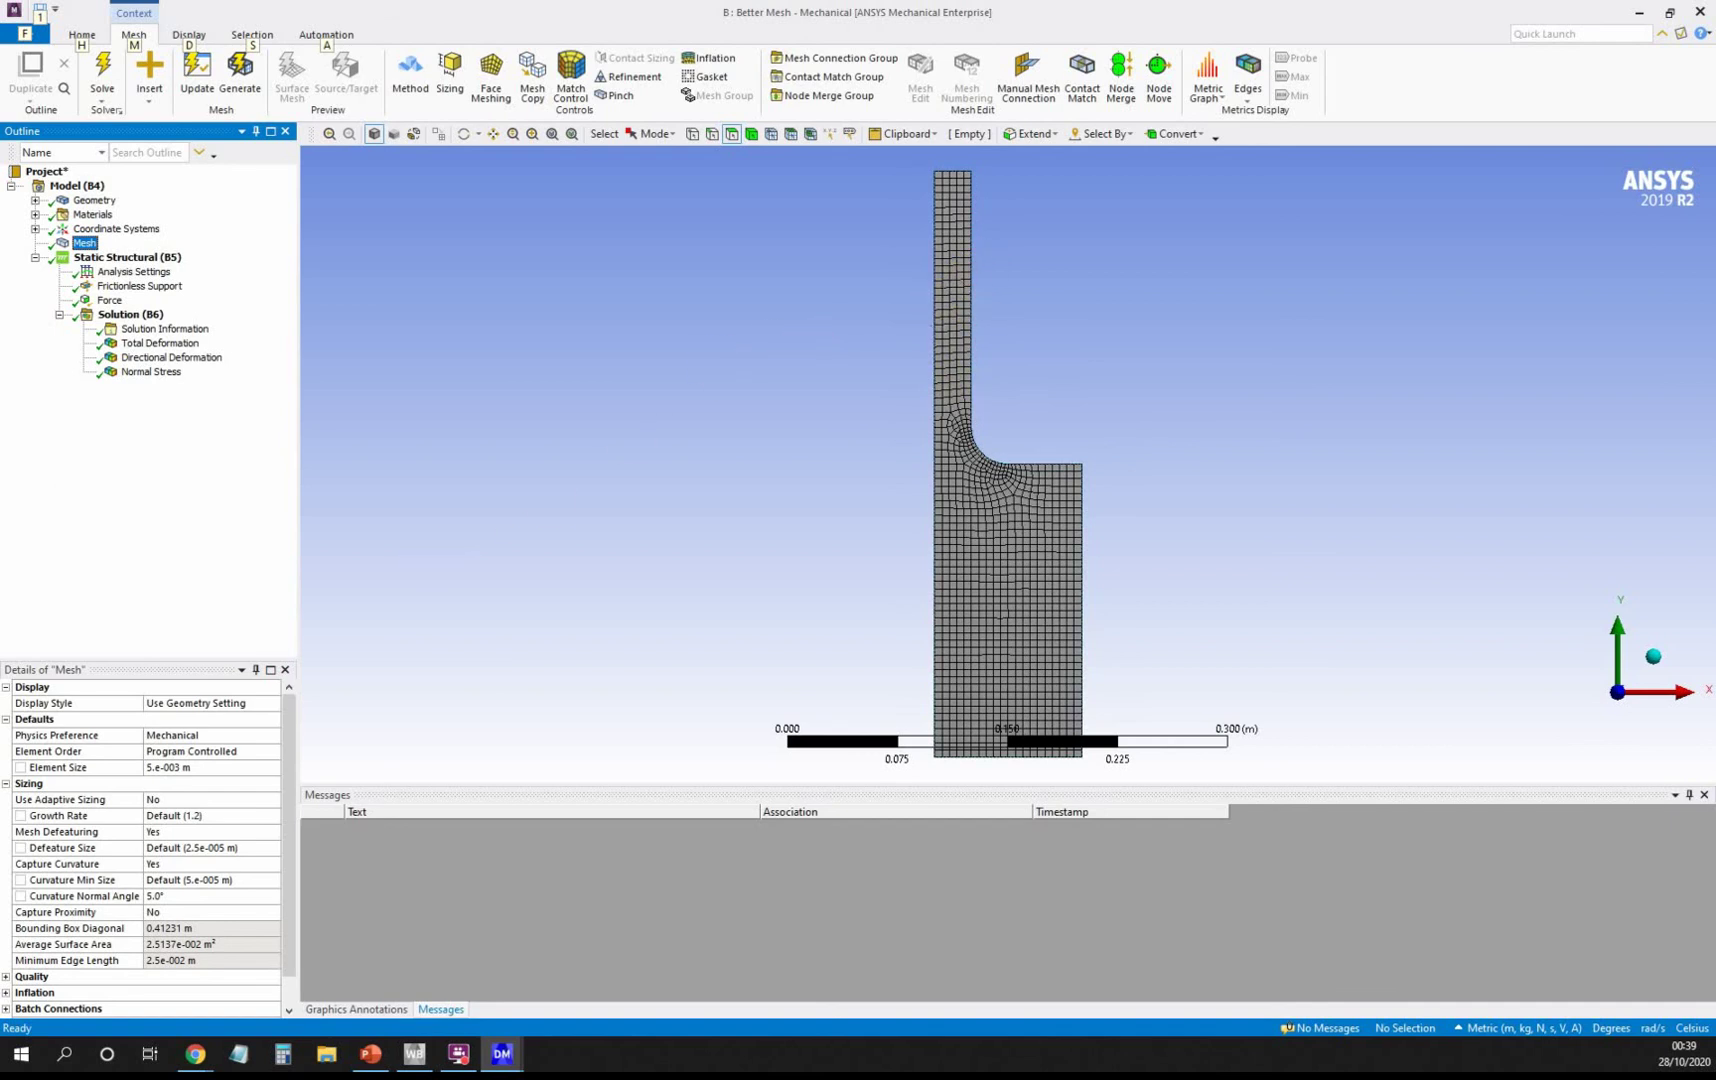
click(770, 430)
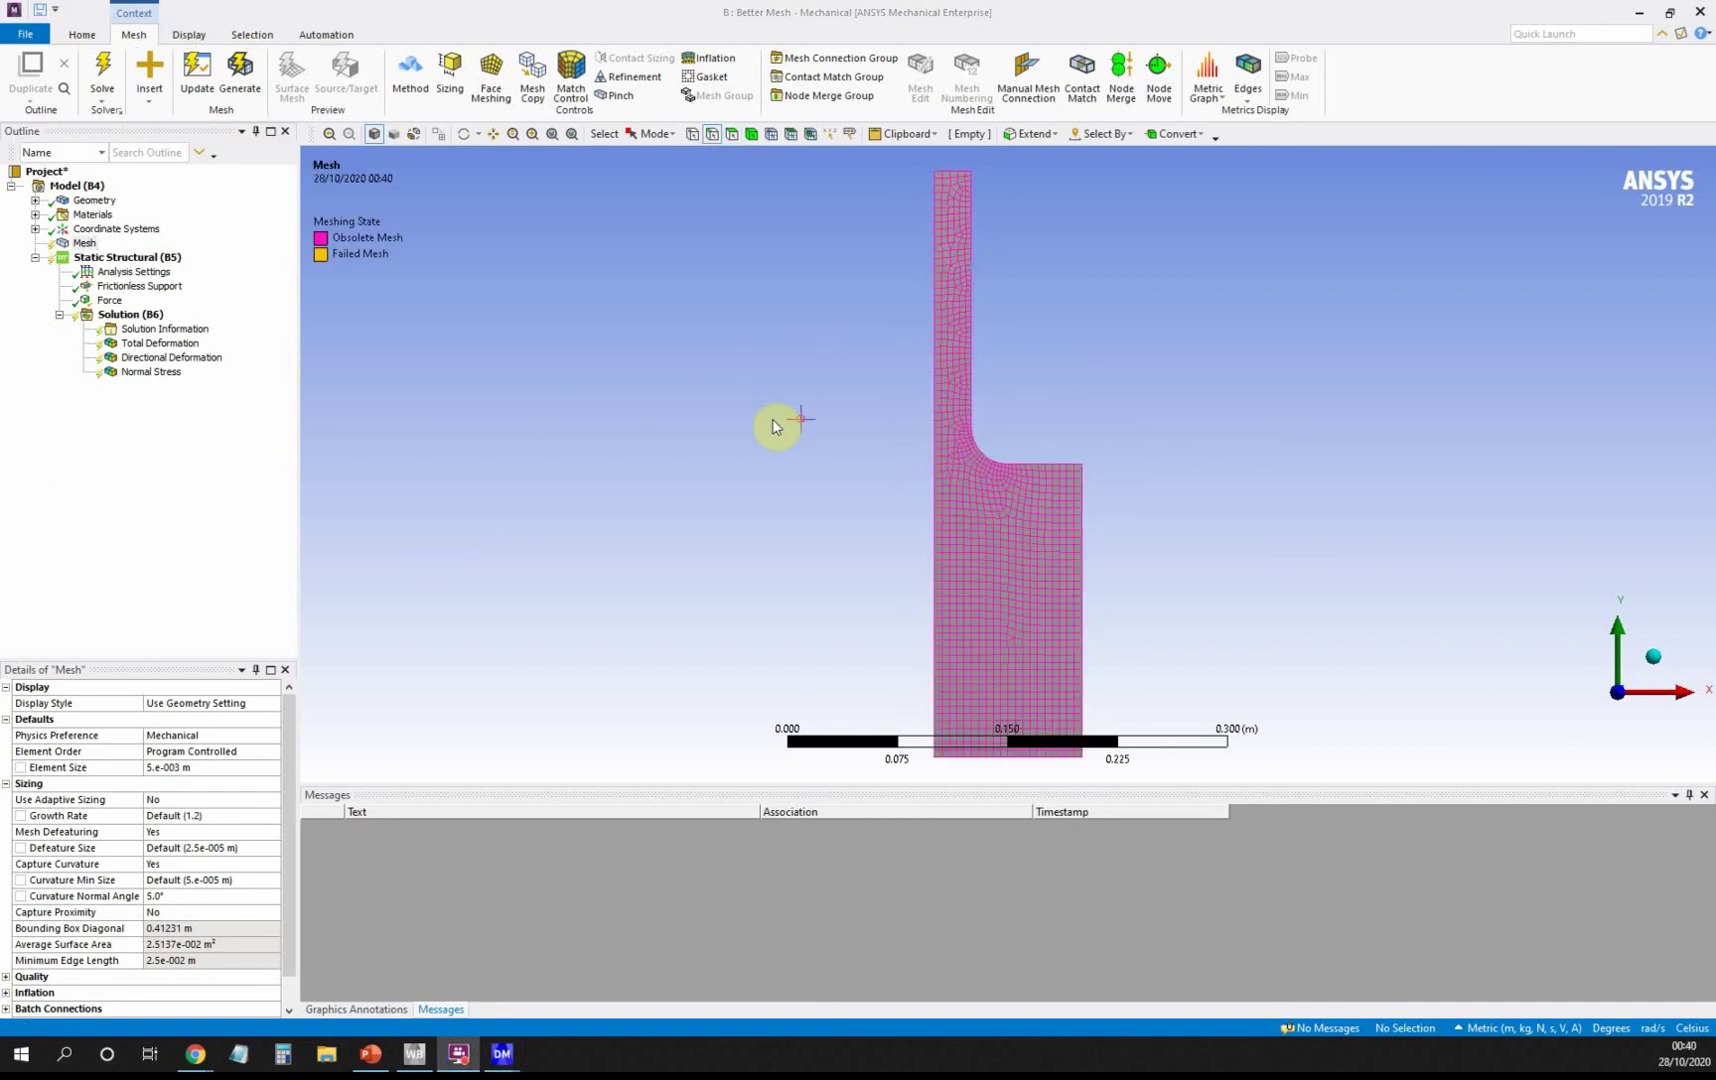
Add a mesh sizing control scoped to the outer vertical edge of the narrow shaft section above the fillet.
click(79, 246)
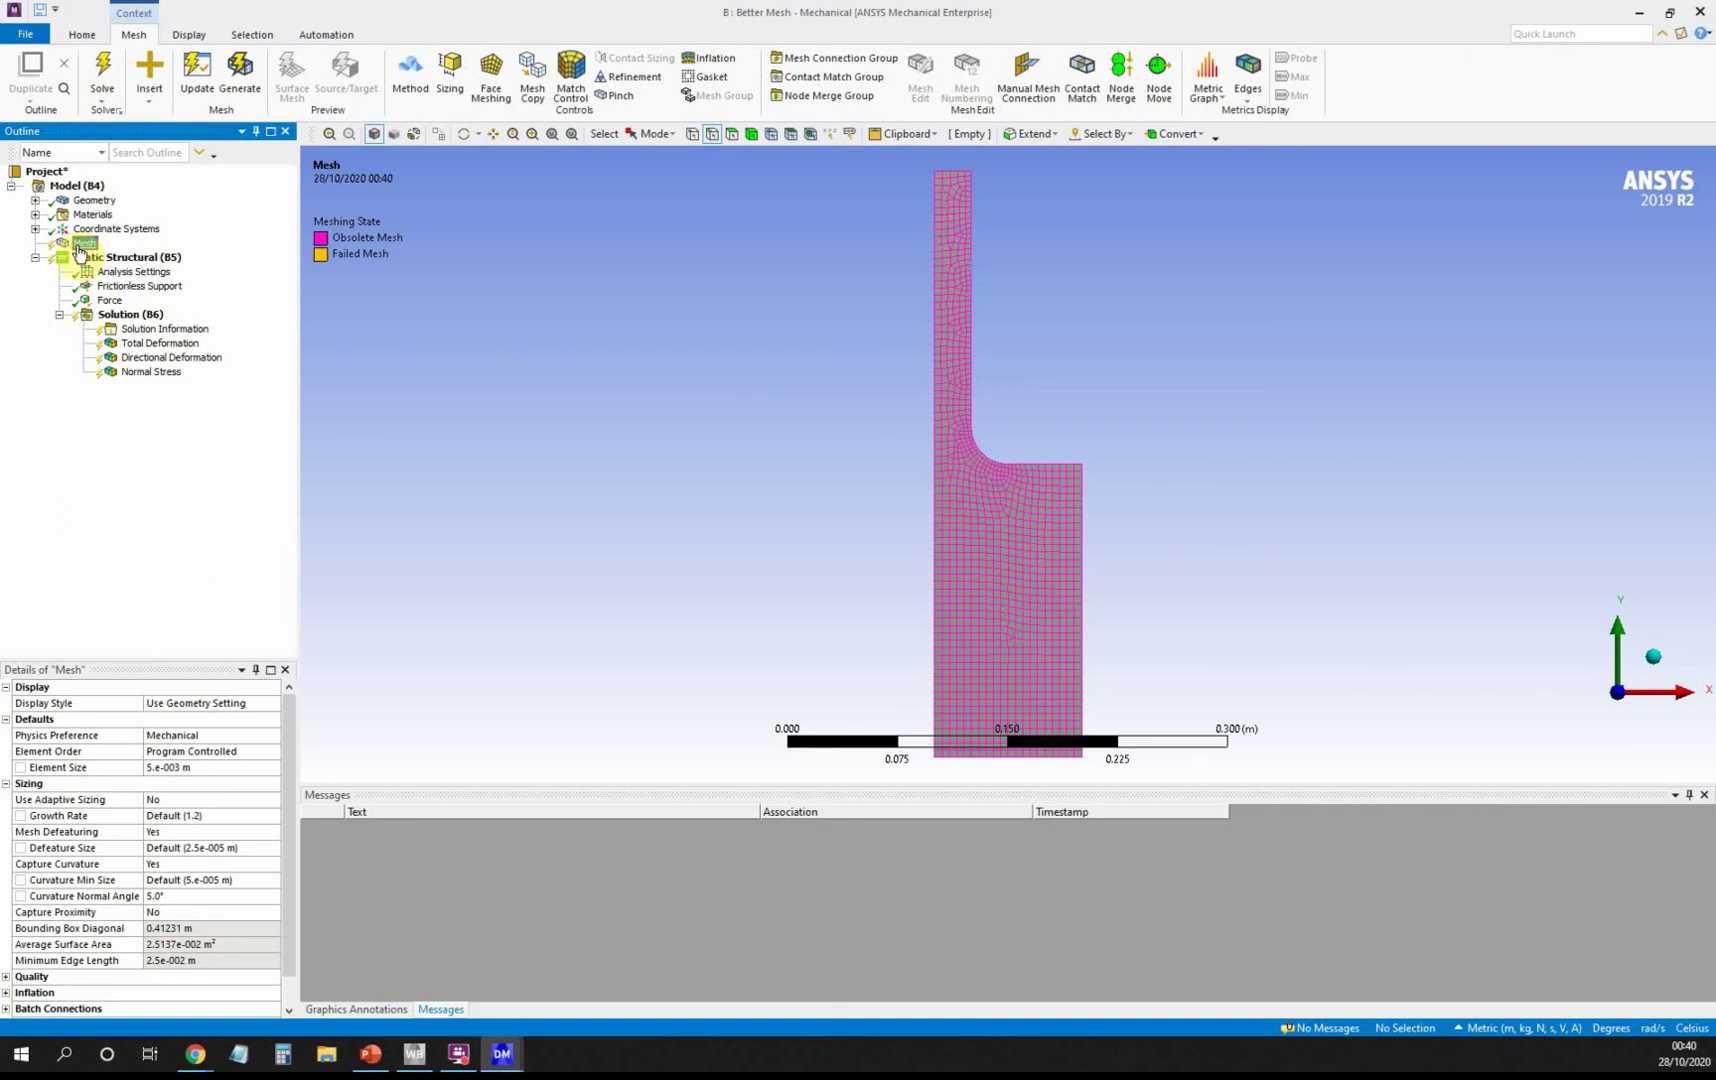
right_click(79, 250)
mouse_move(125, 256)
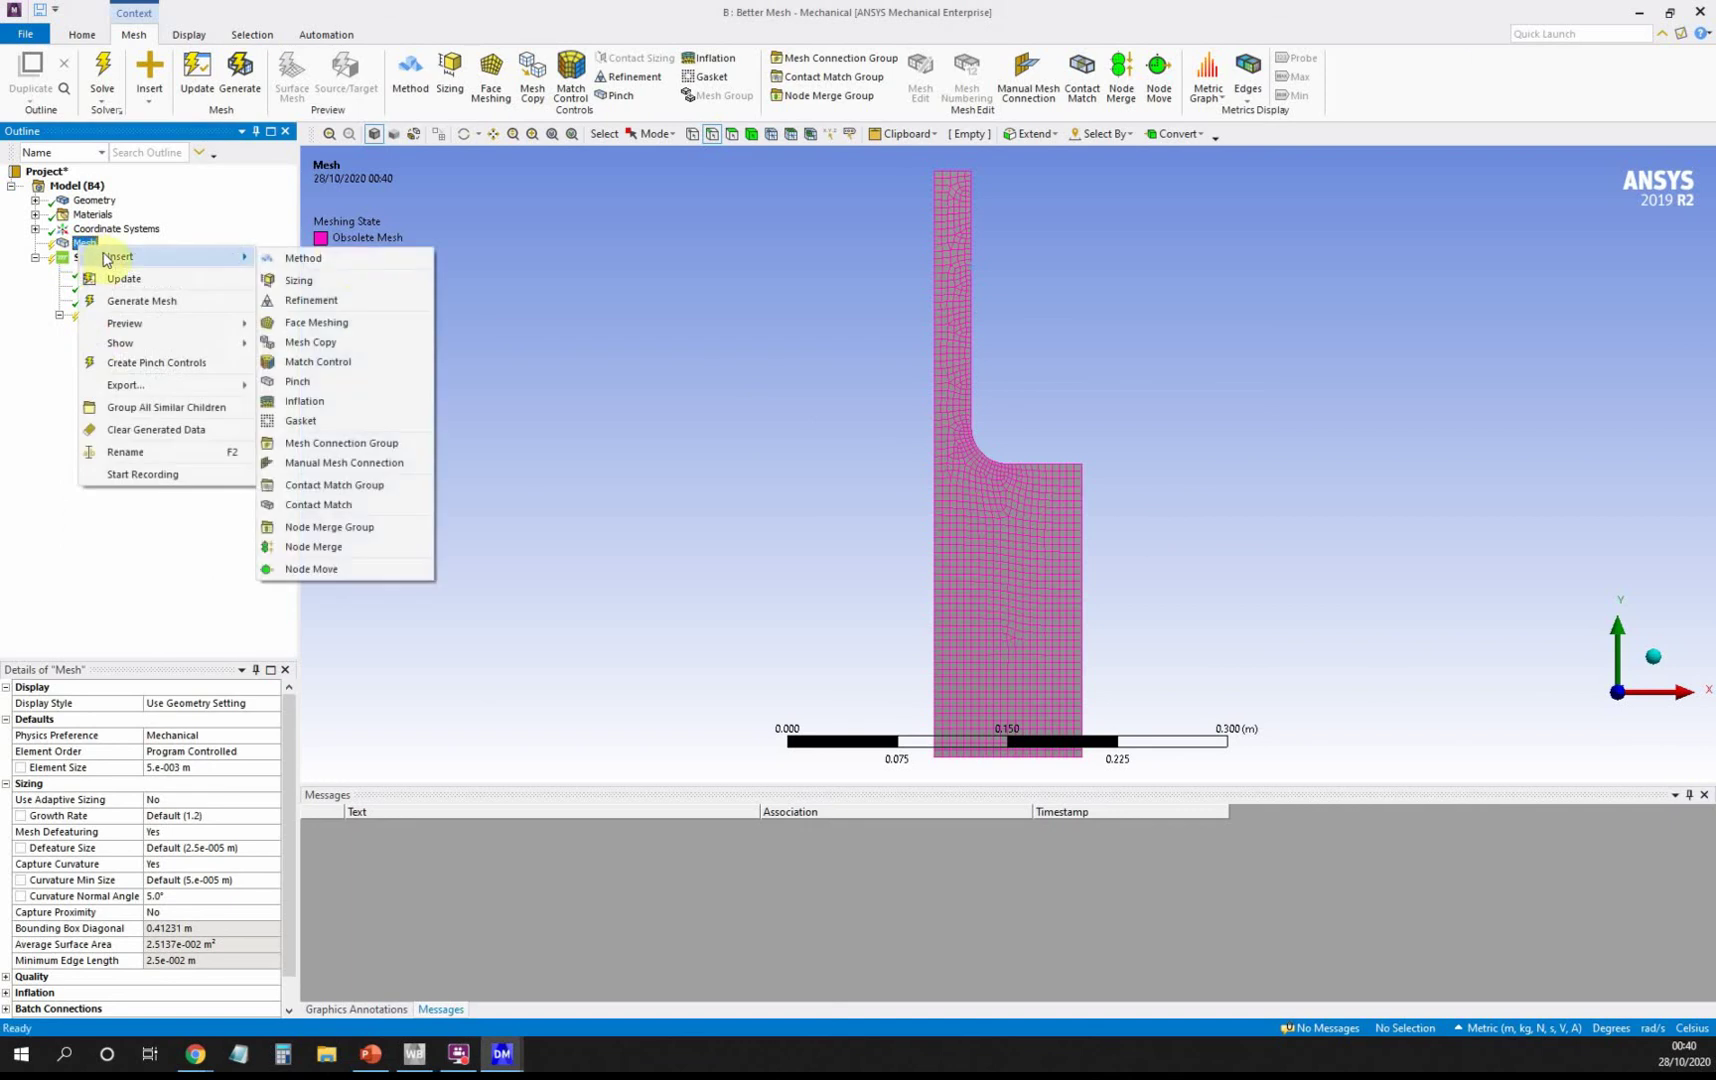
click(357, 281)
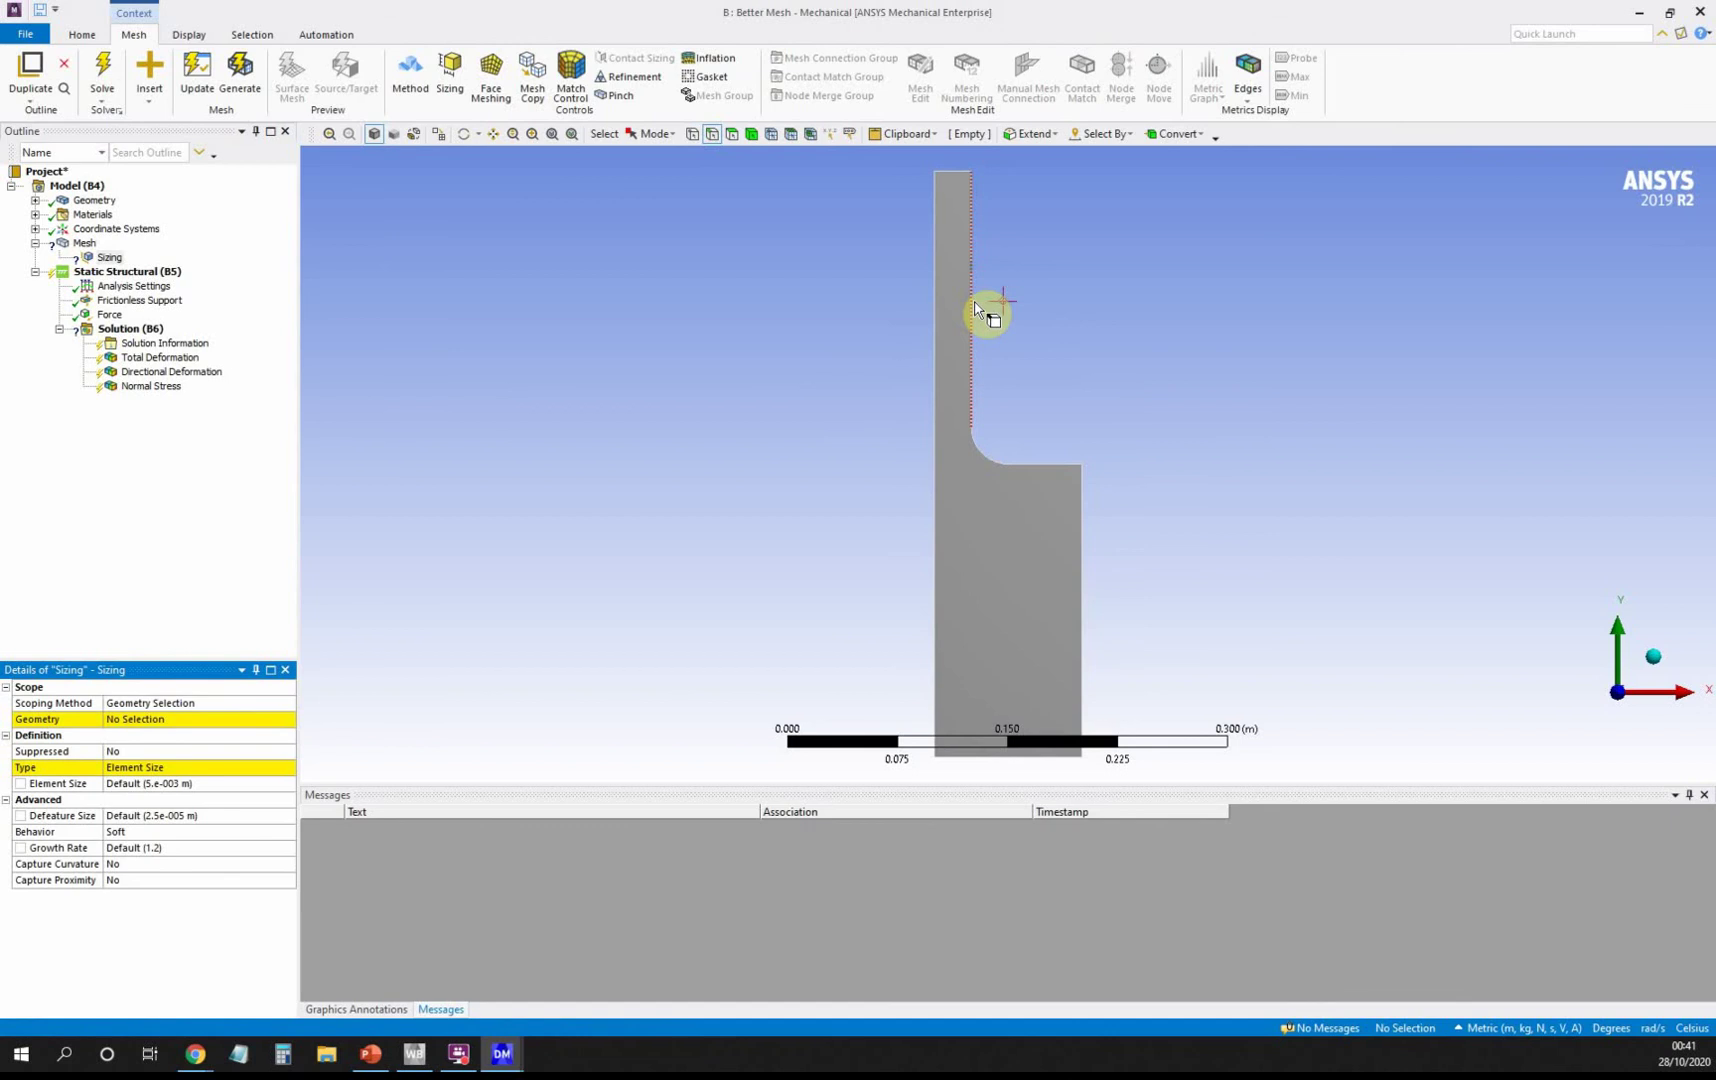
click(970, 352)
click(135, 720)
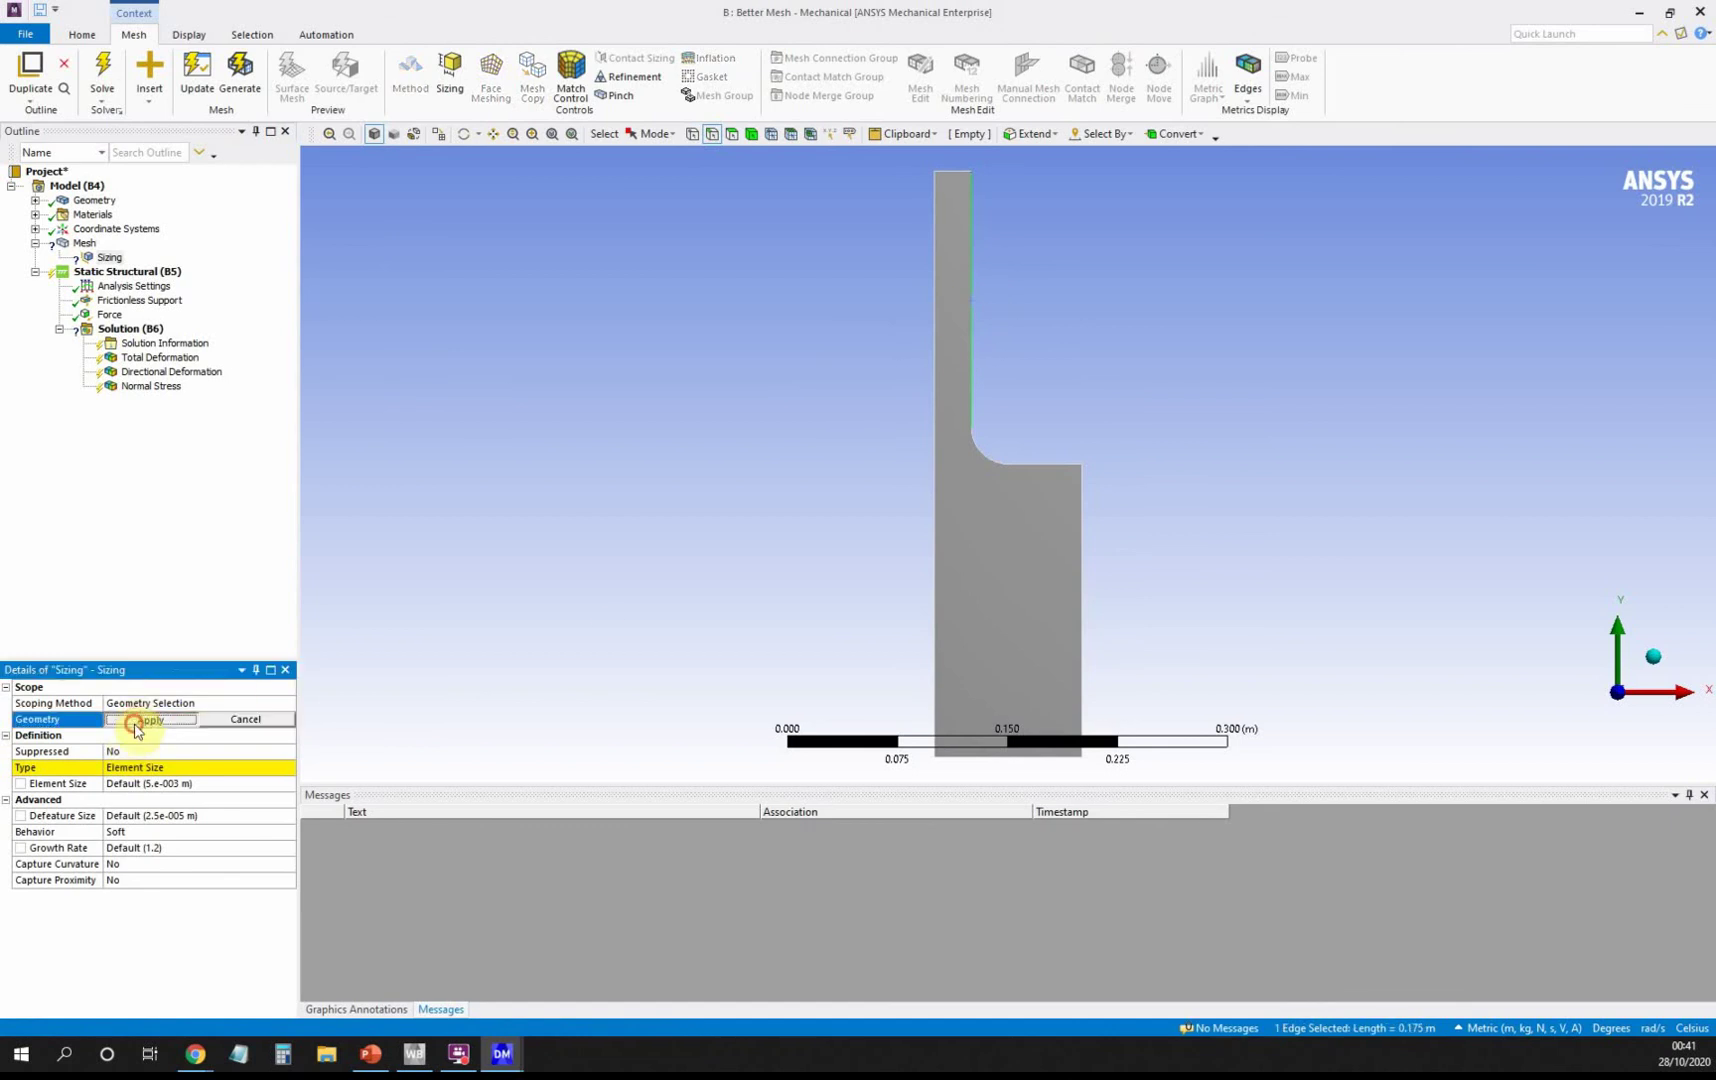
click(135, 719)
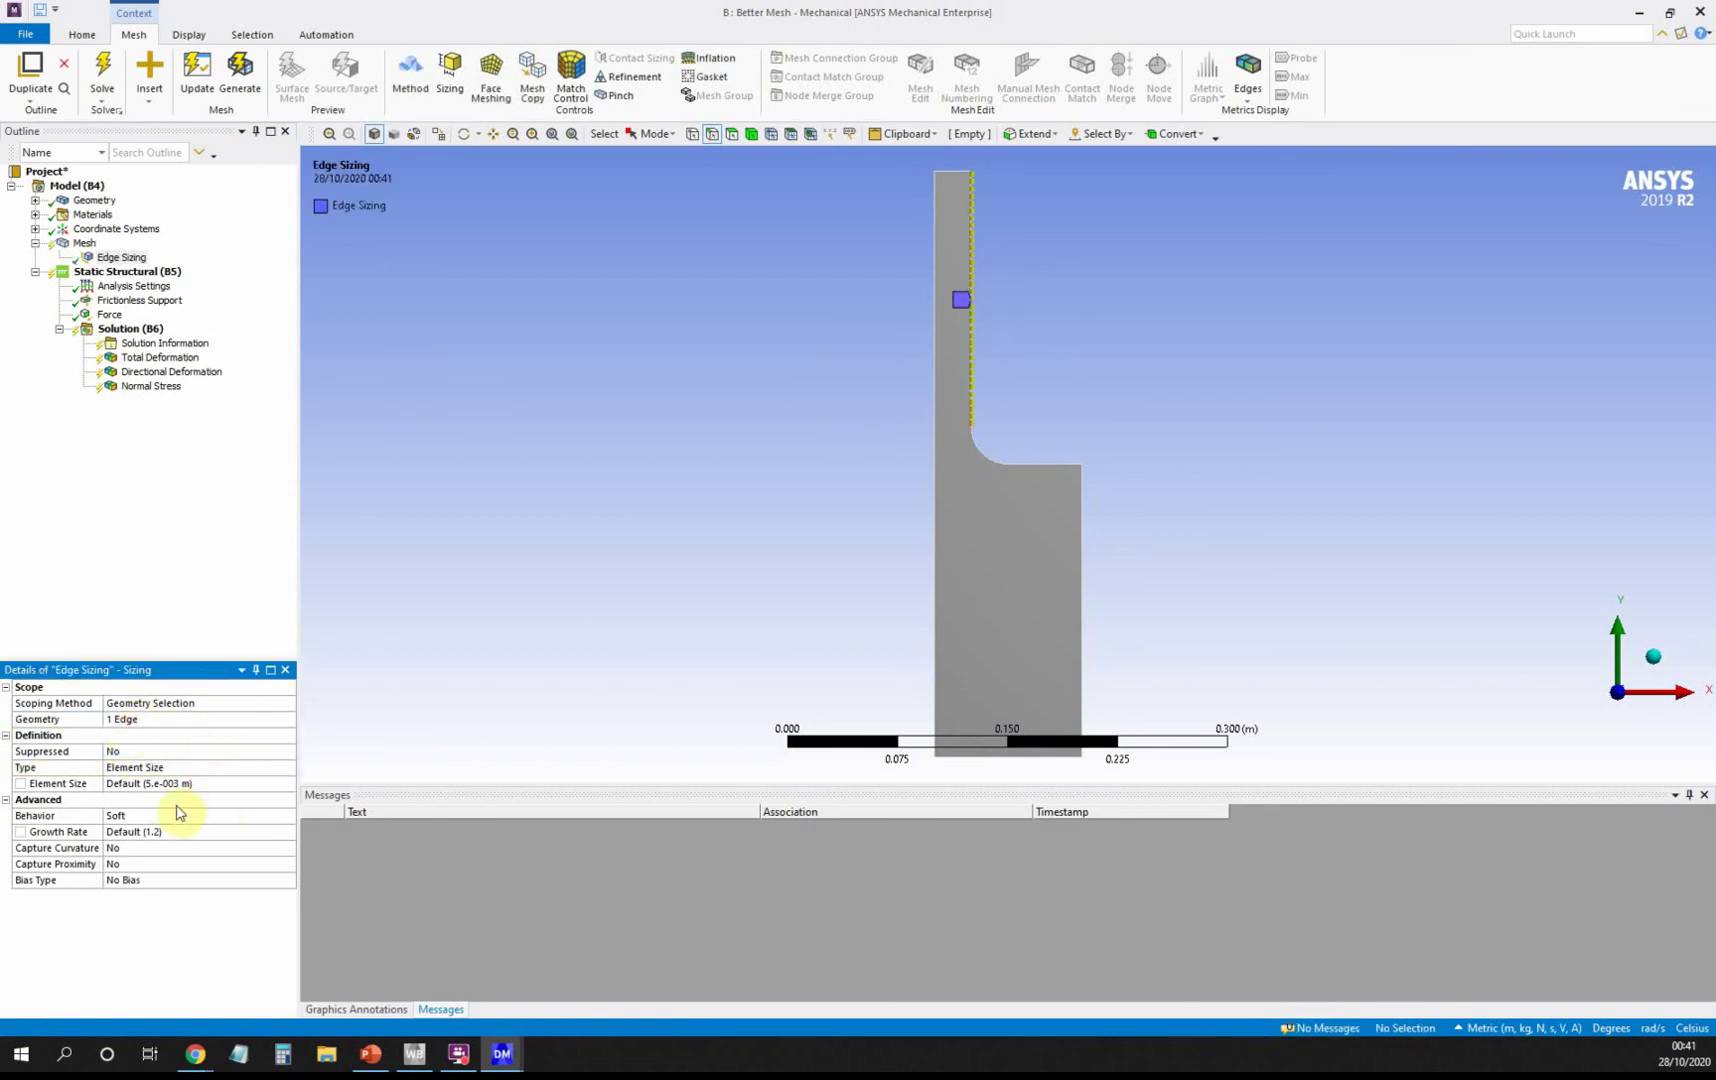
Set the edge sizing type to Number of Divisions with 50 divisions.
click(255, 768)
click(287, 767)
click(277, 793)
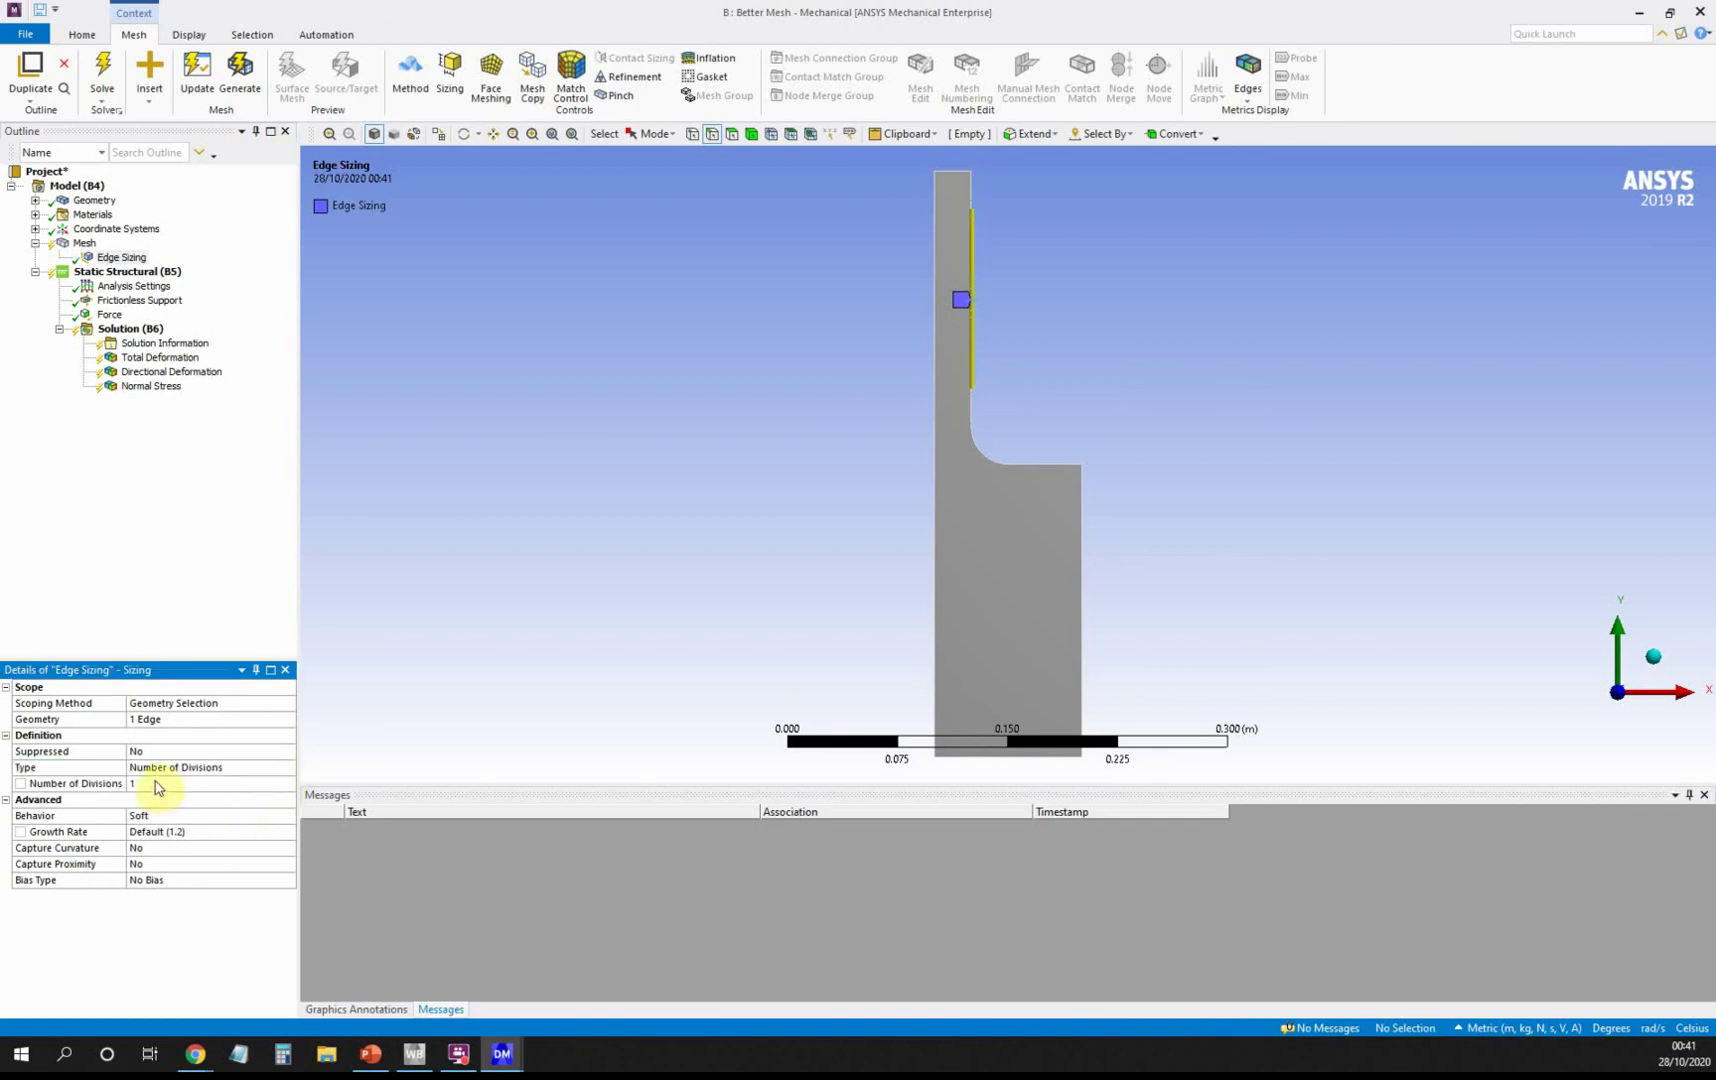
click(156, 784)
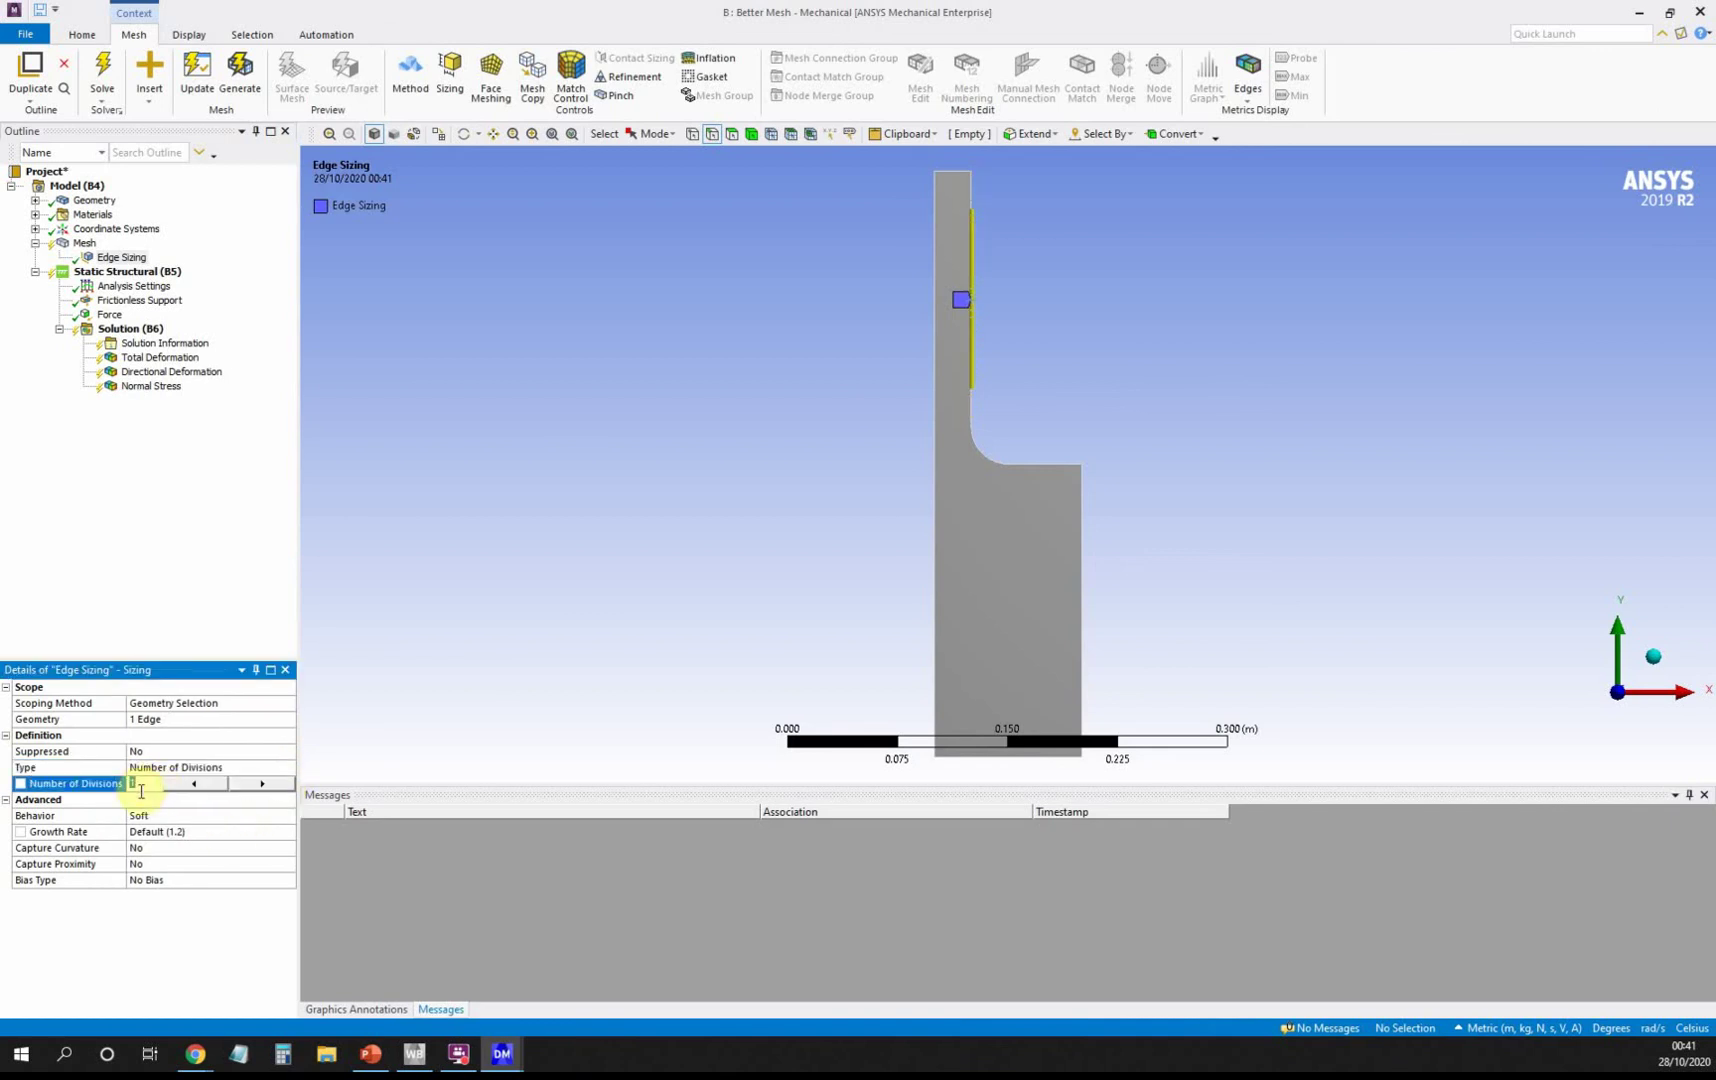
text(50)
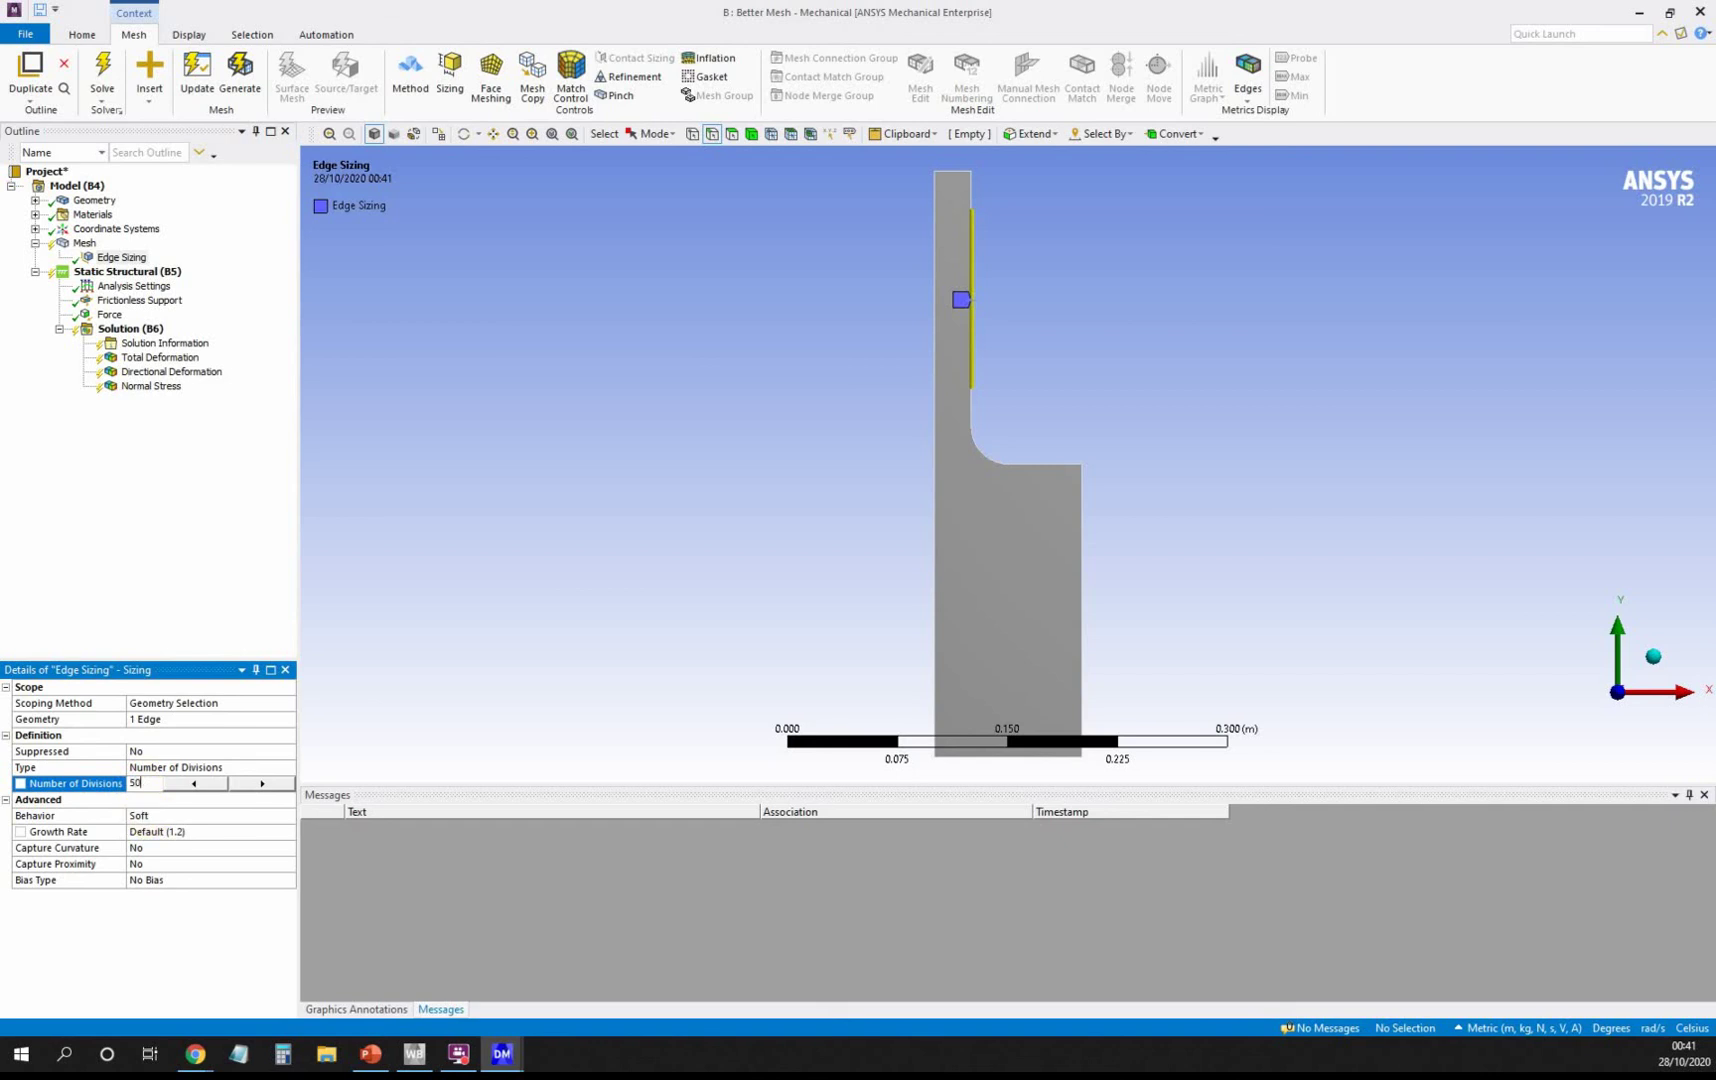
click(200, 815)
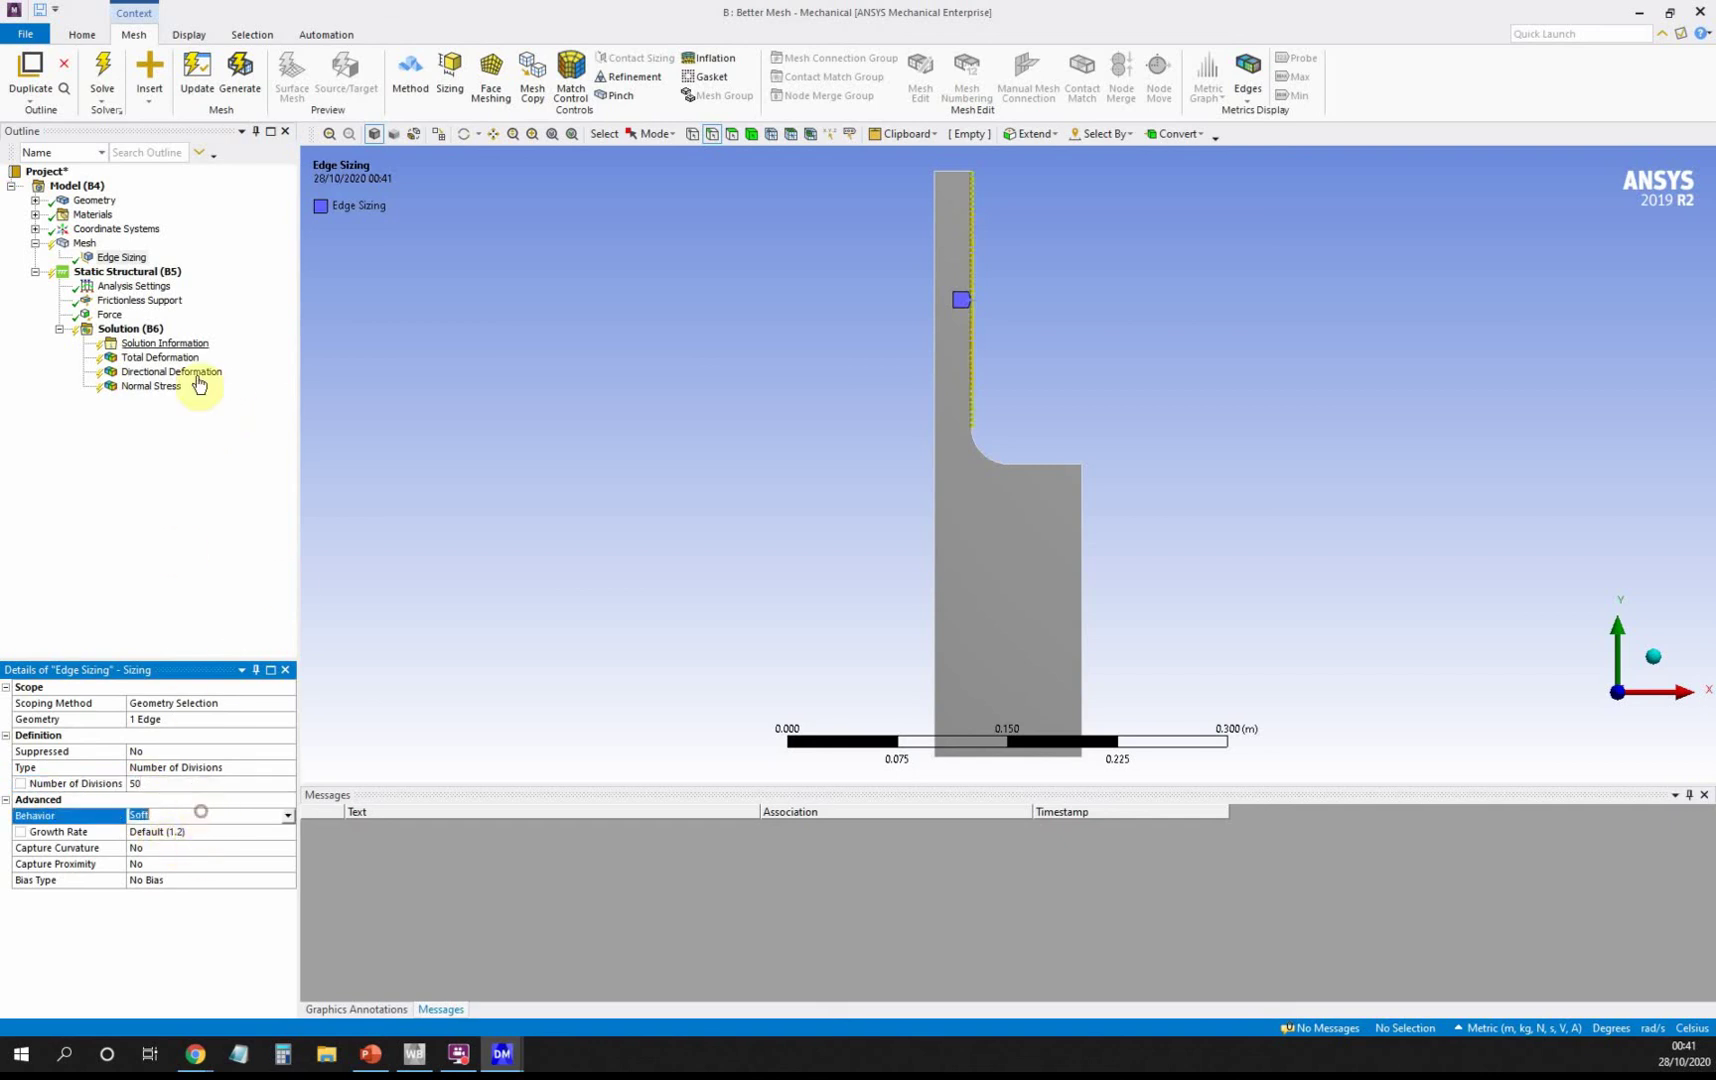
Generate the mesh with the edge sizing applied and check the elements around the fillet.
click(84, 243)
right_click(84, 243)
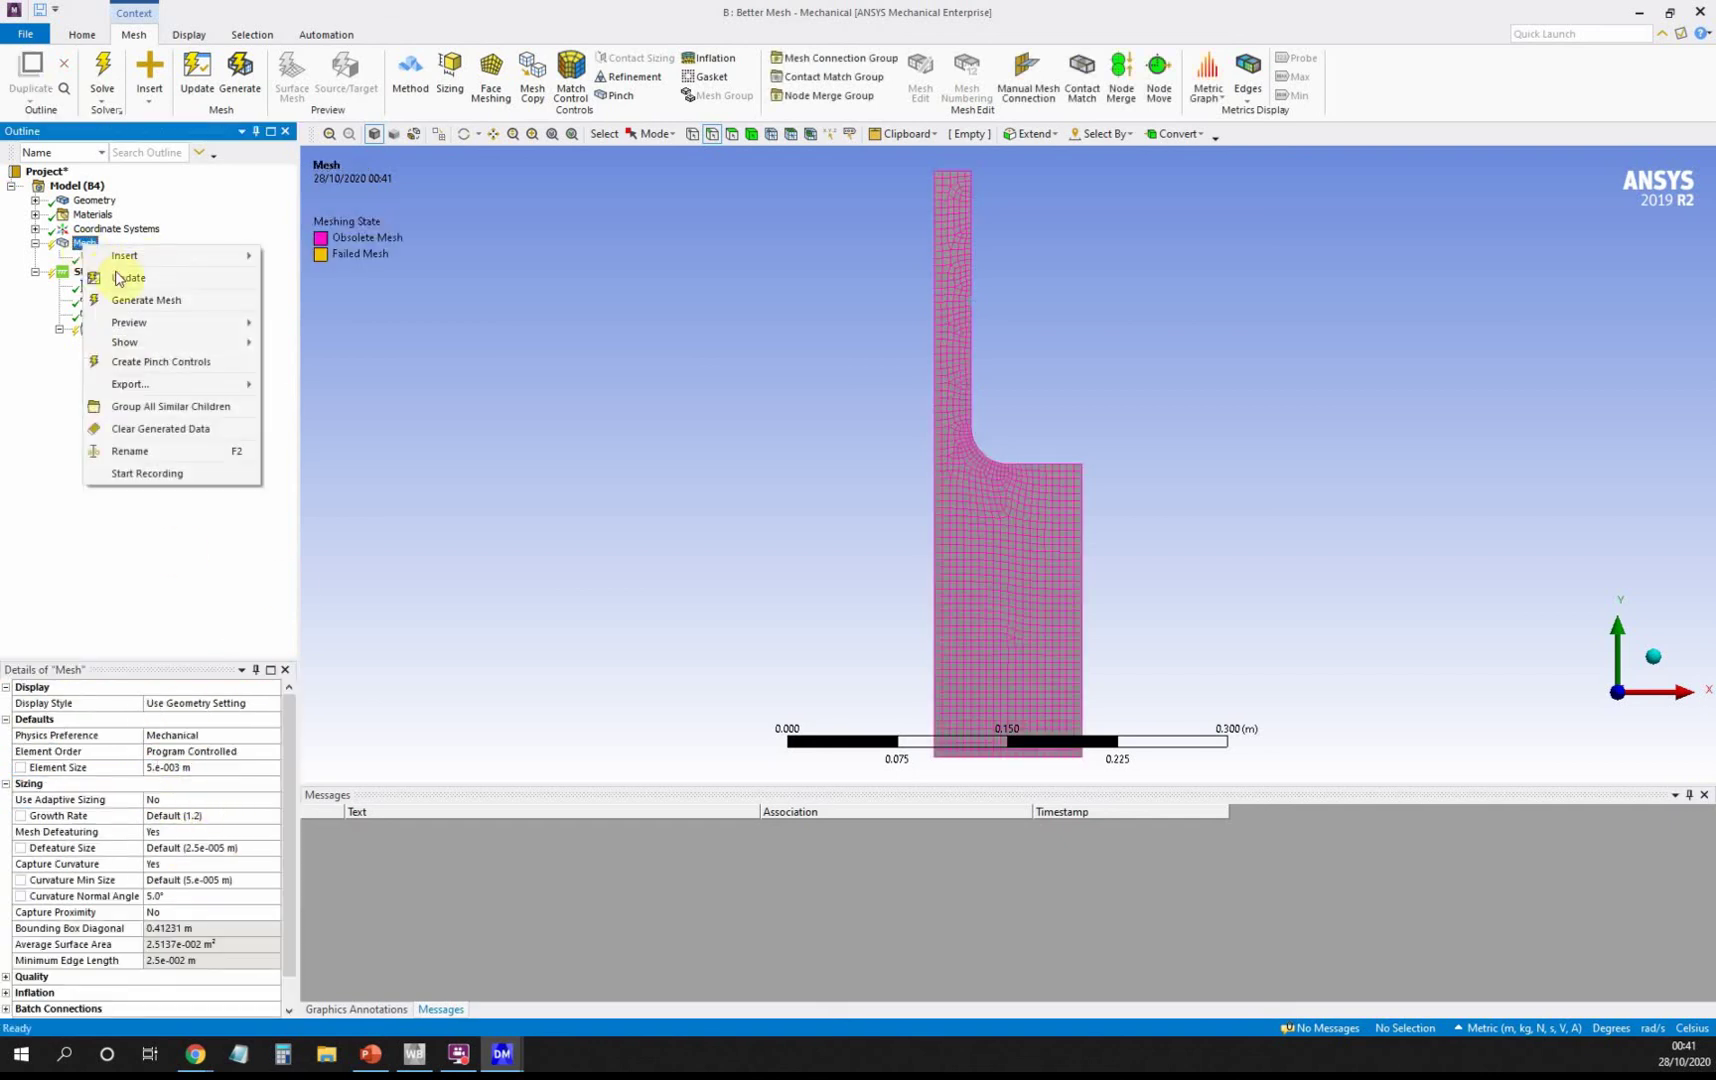
click(130, 300)
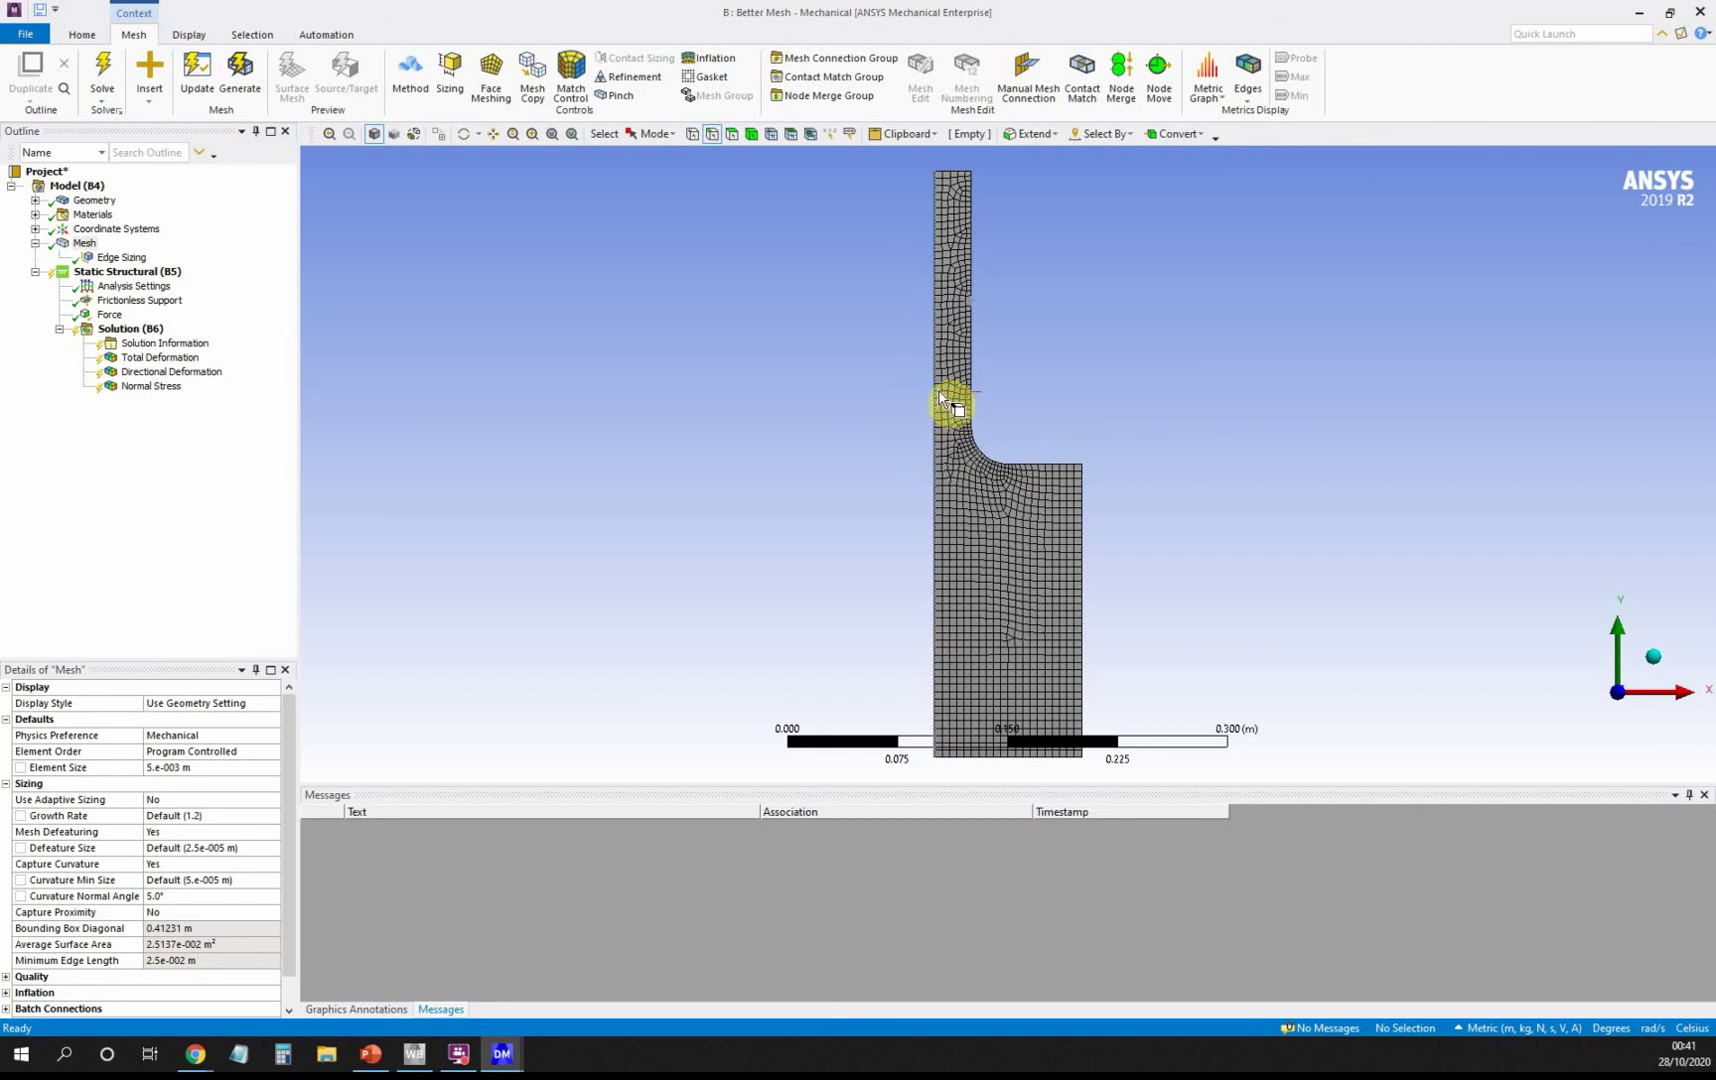
scroll(963, 330, up, 5)
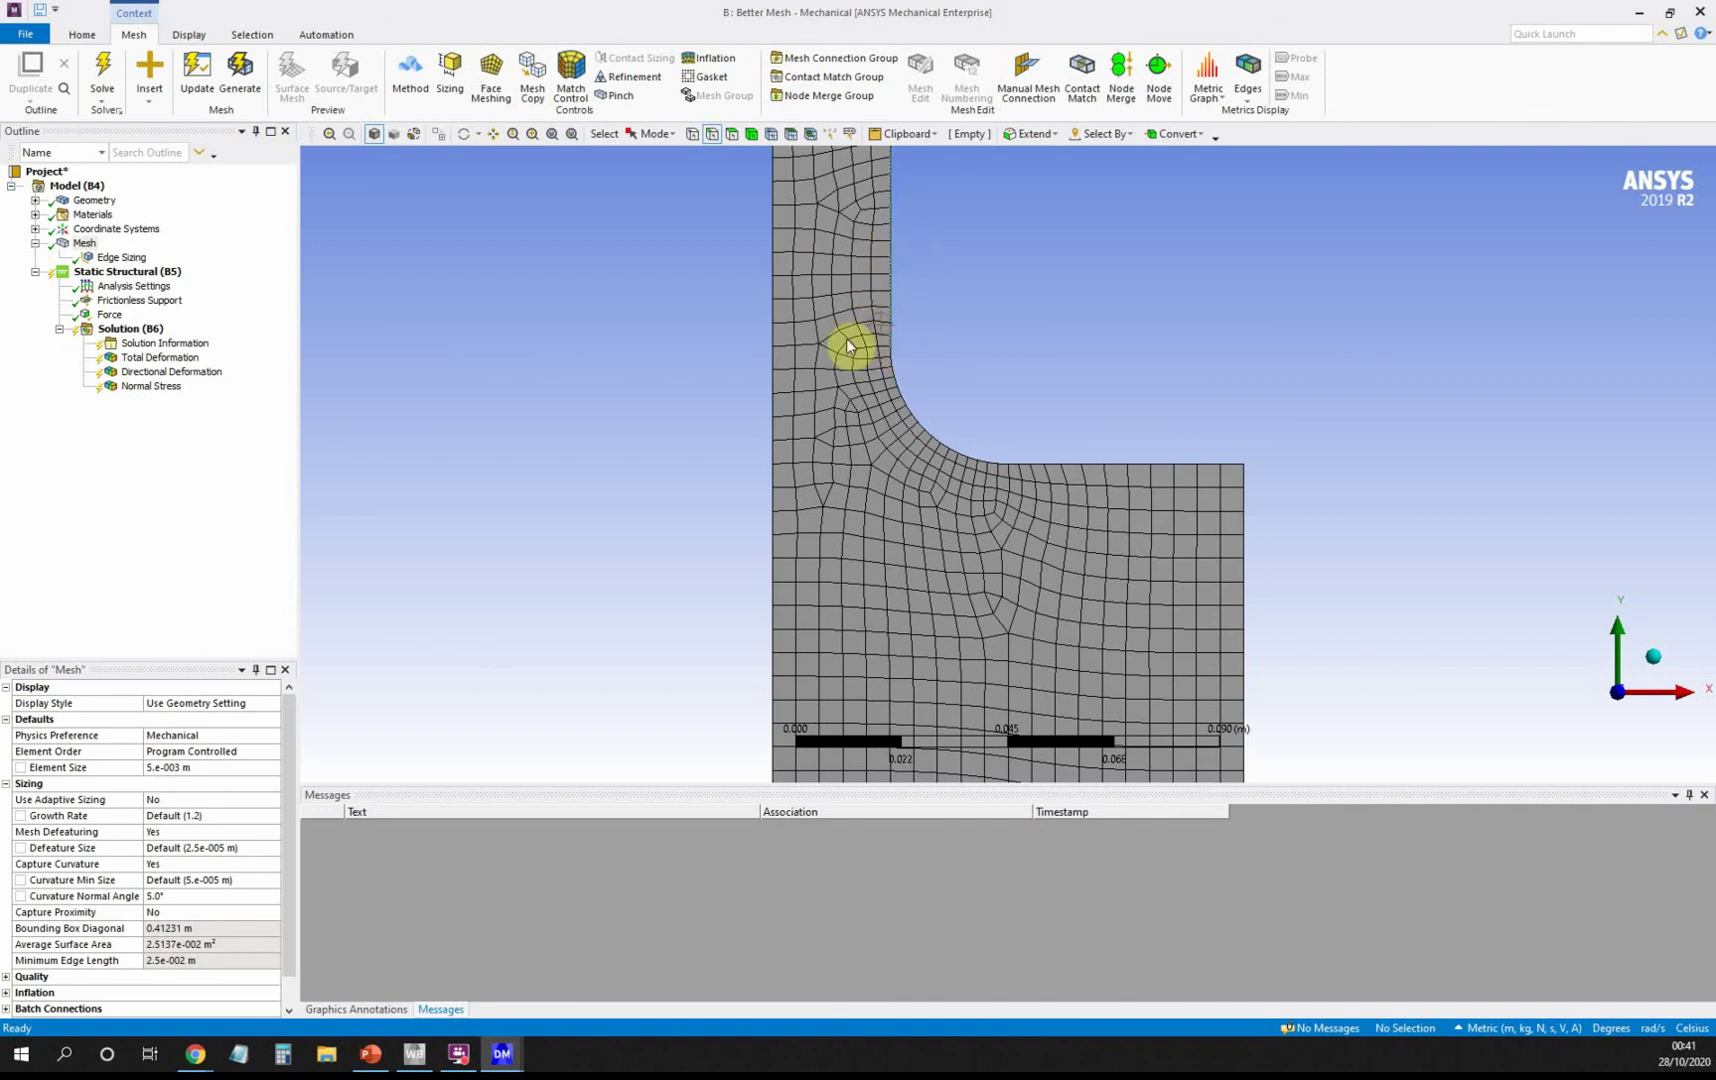
scroll(833, 371, down, 5)
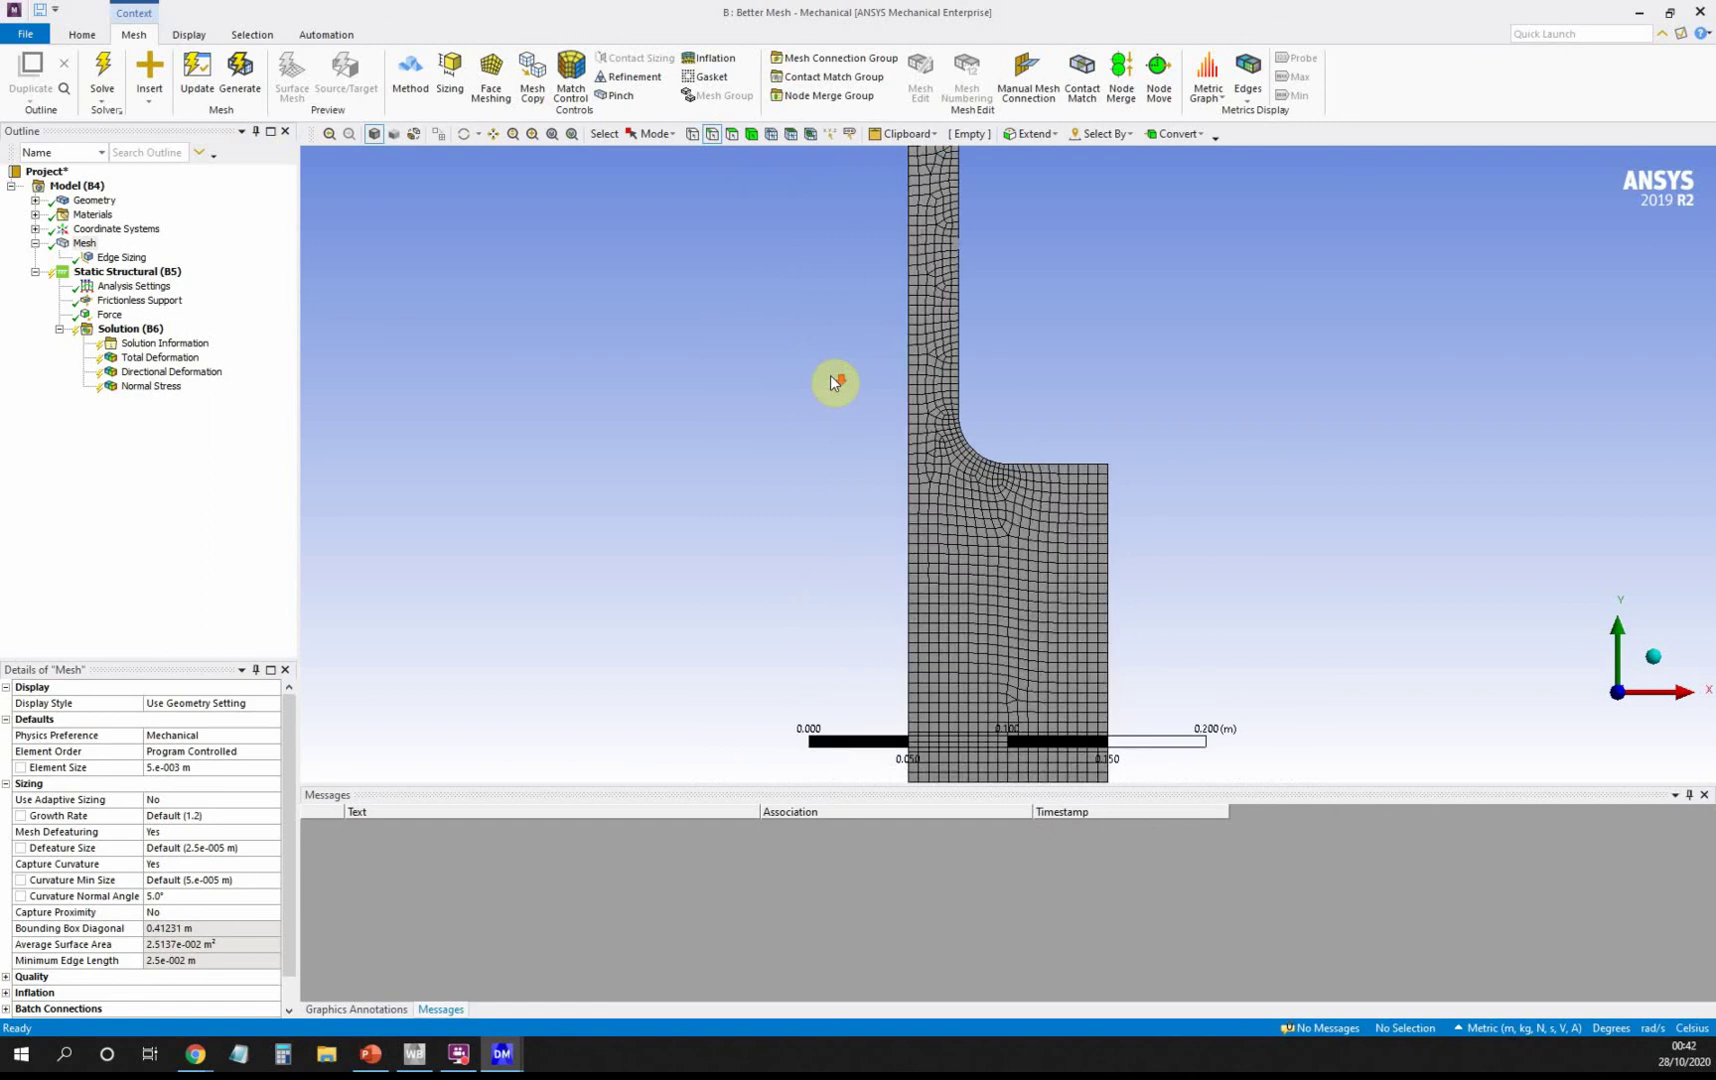
scroll(834, 379, down, 3)
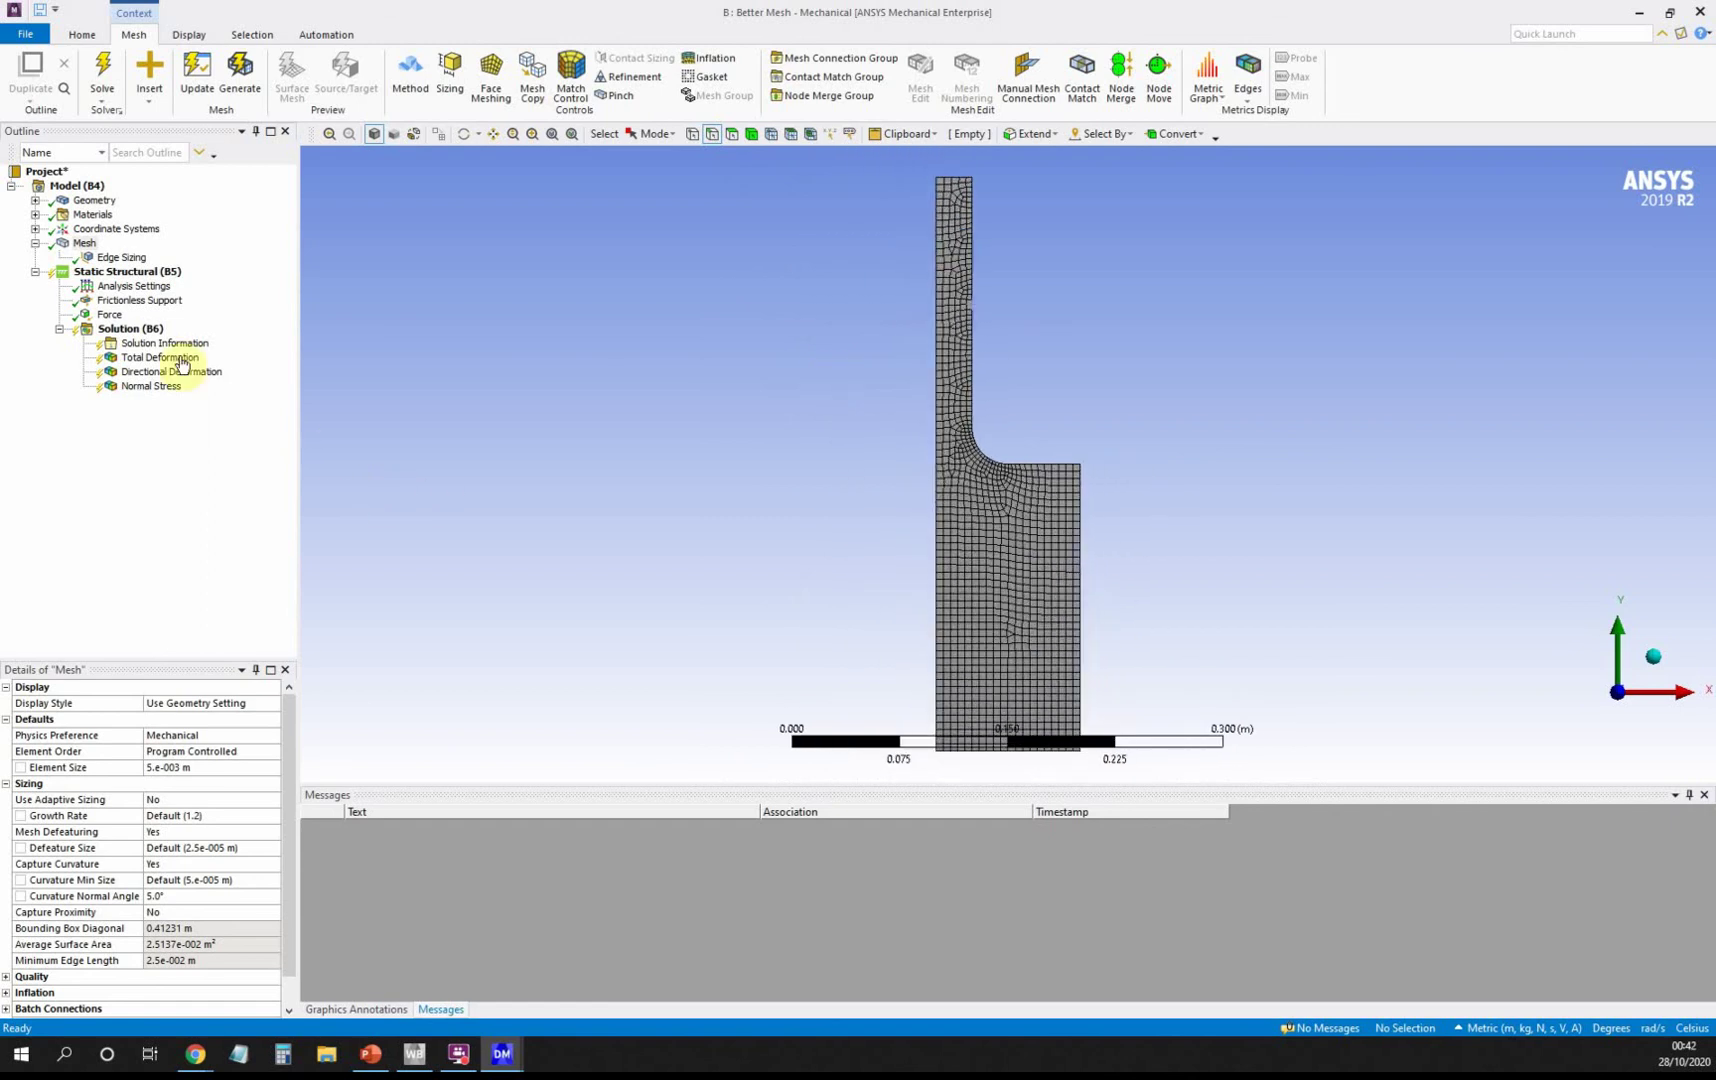
Solve the analysis with the edge-sized mesh and examine the Normal Stress result around the fillet.
click(121, 257)
click(120, 273)
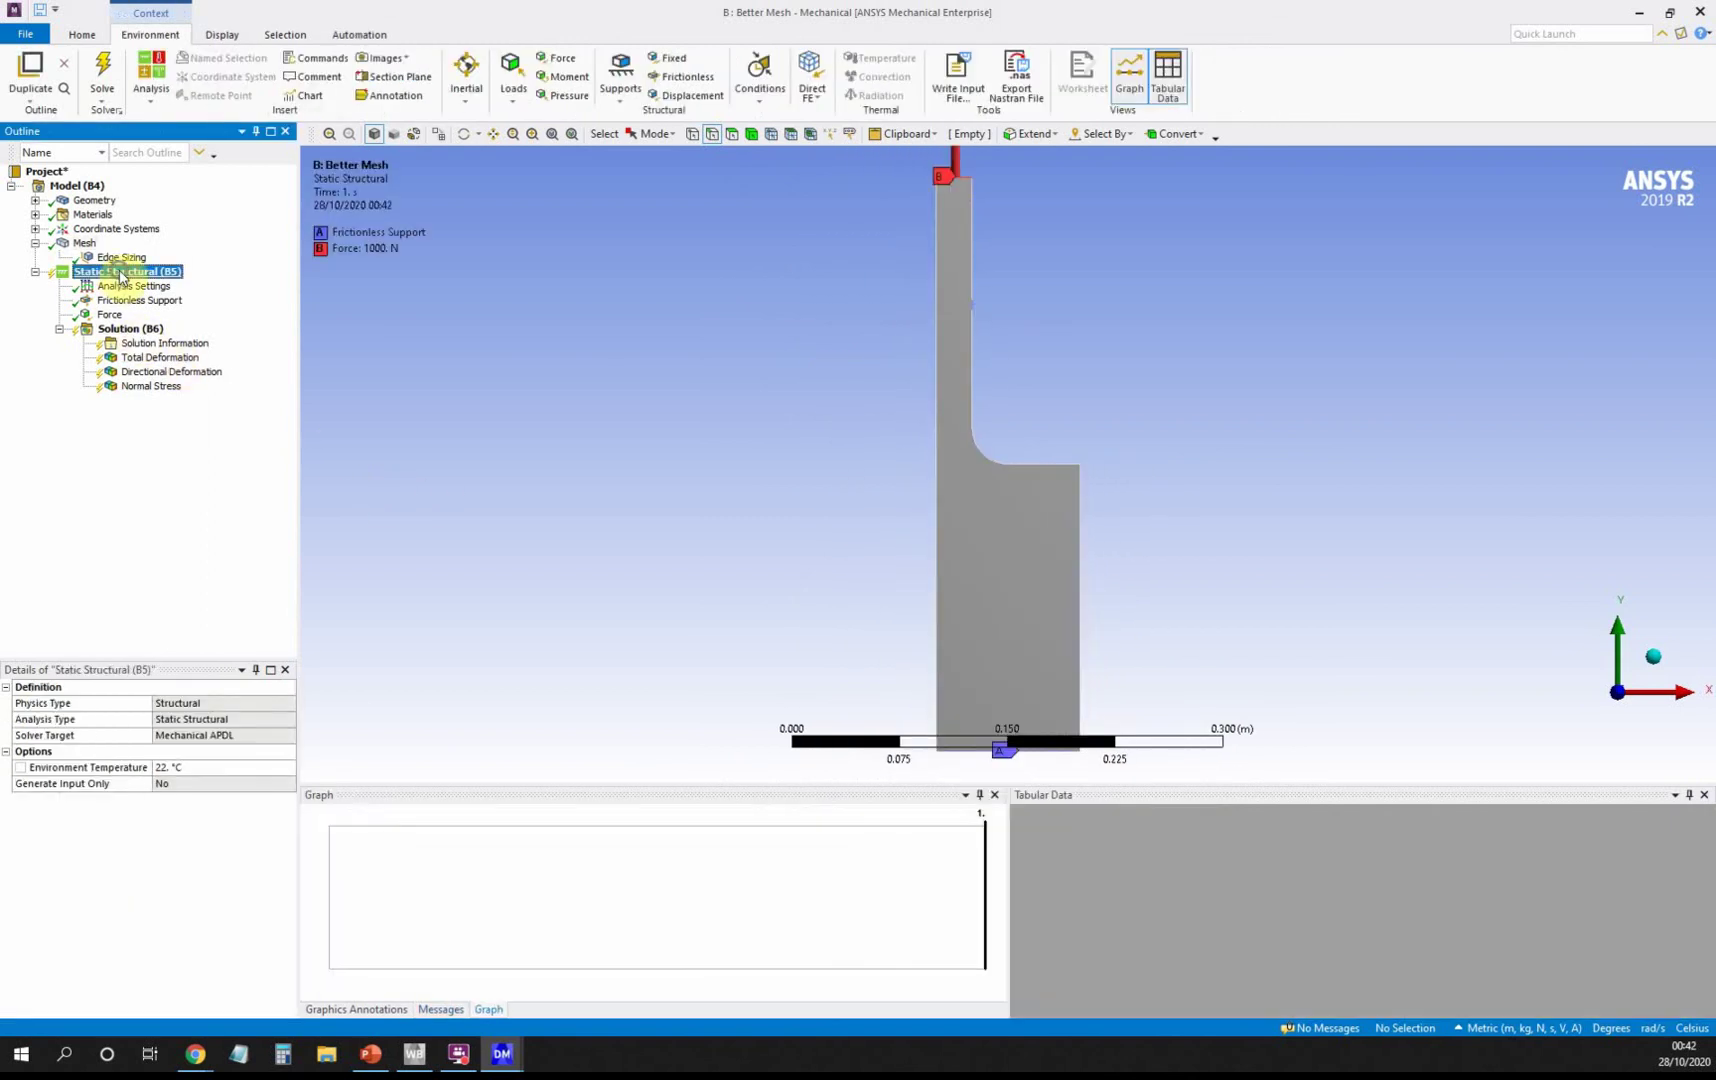
right_click(120, 273)
click(160, 293)
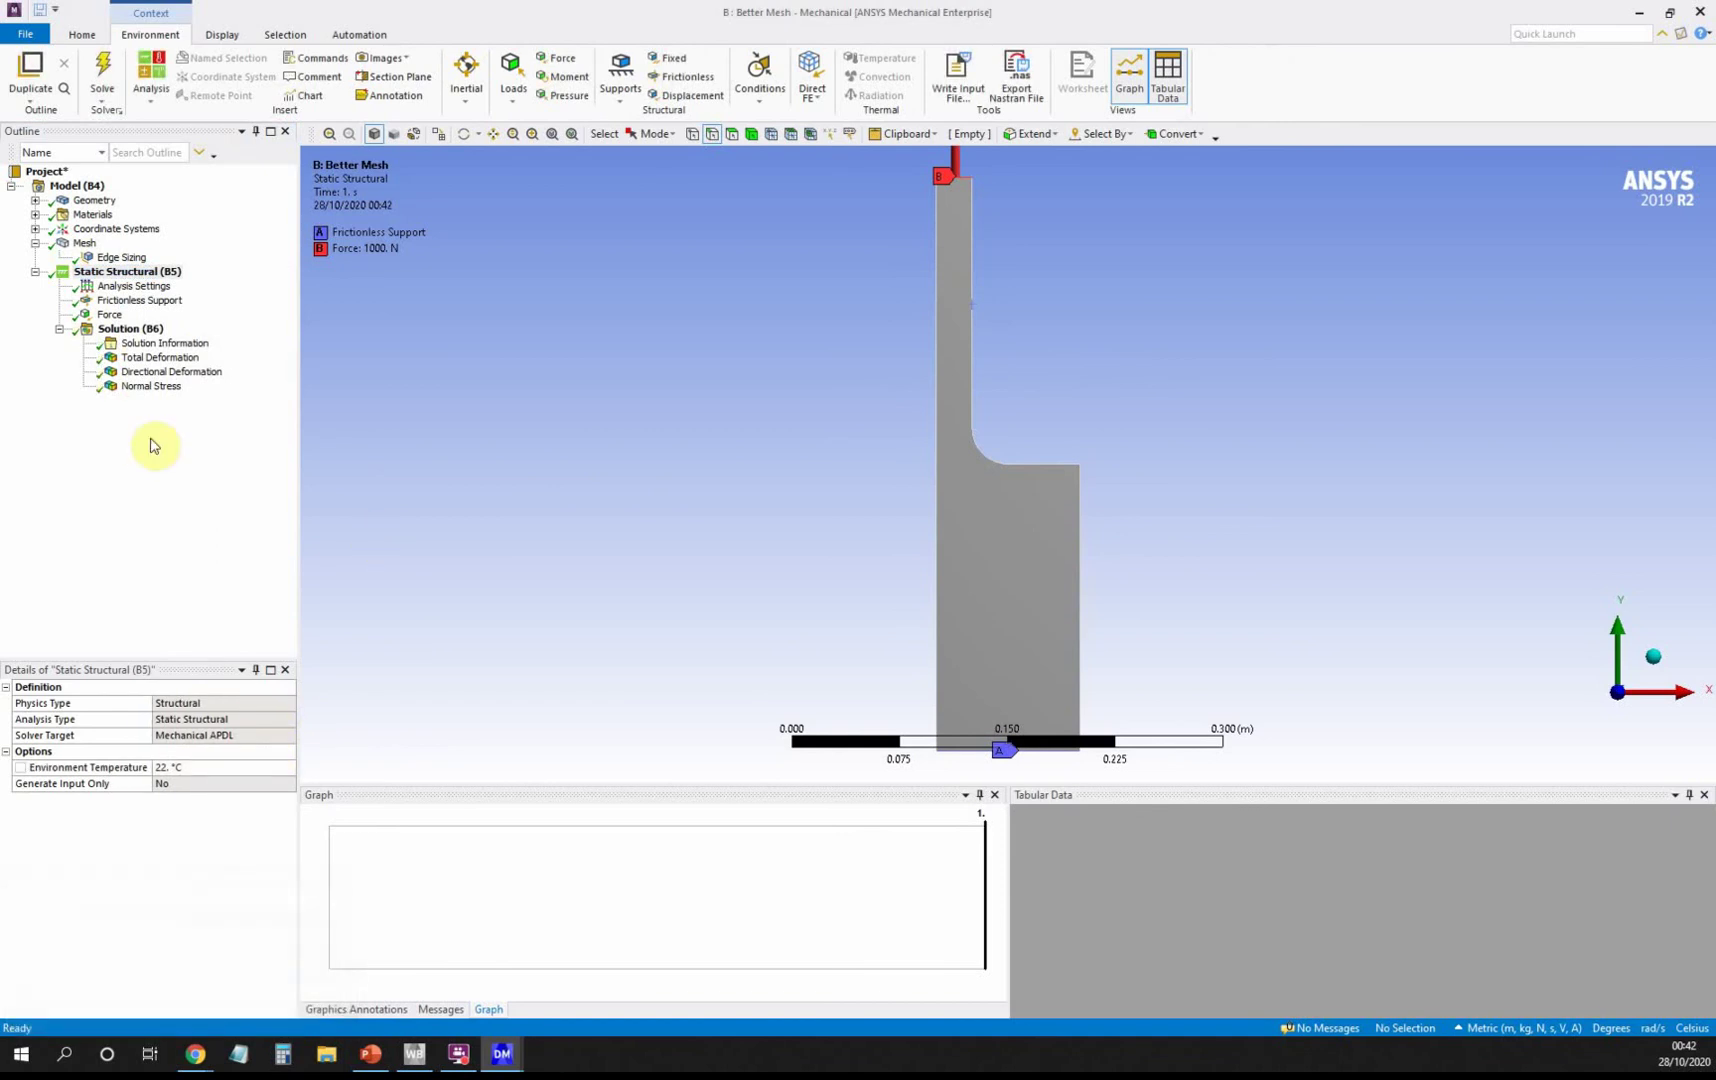
click(150, 386)
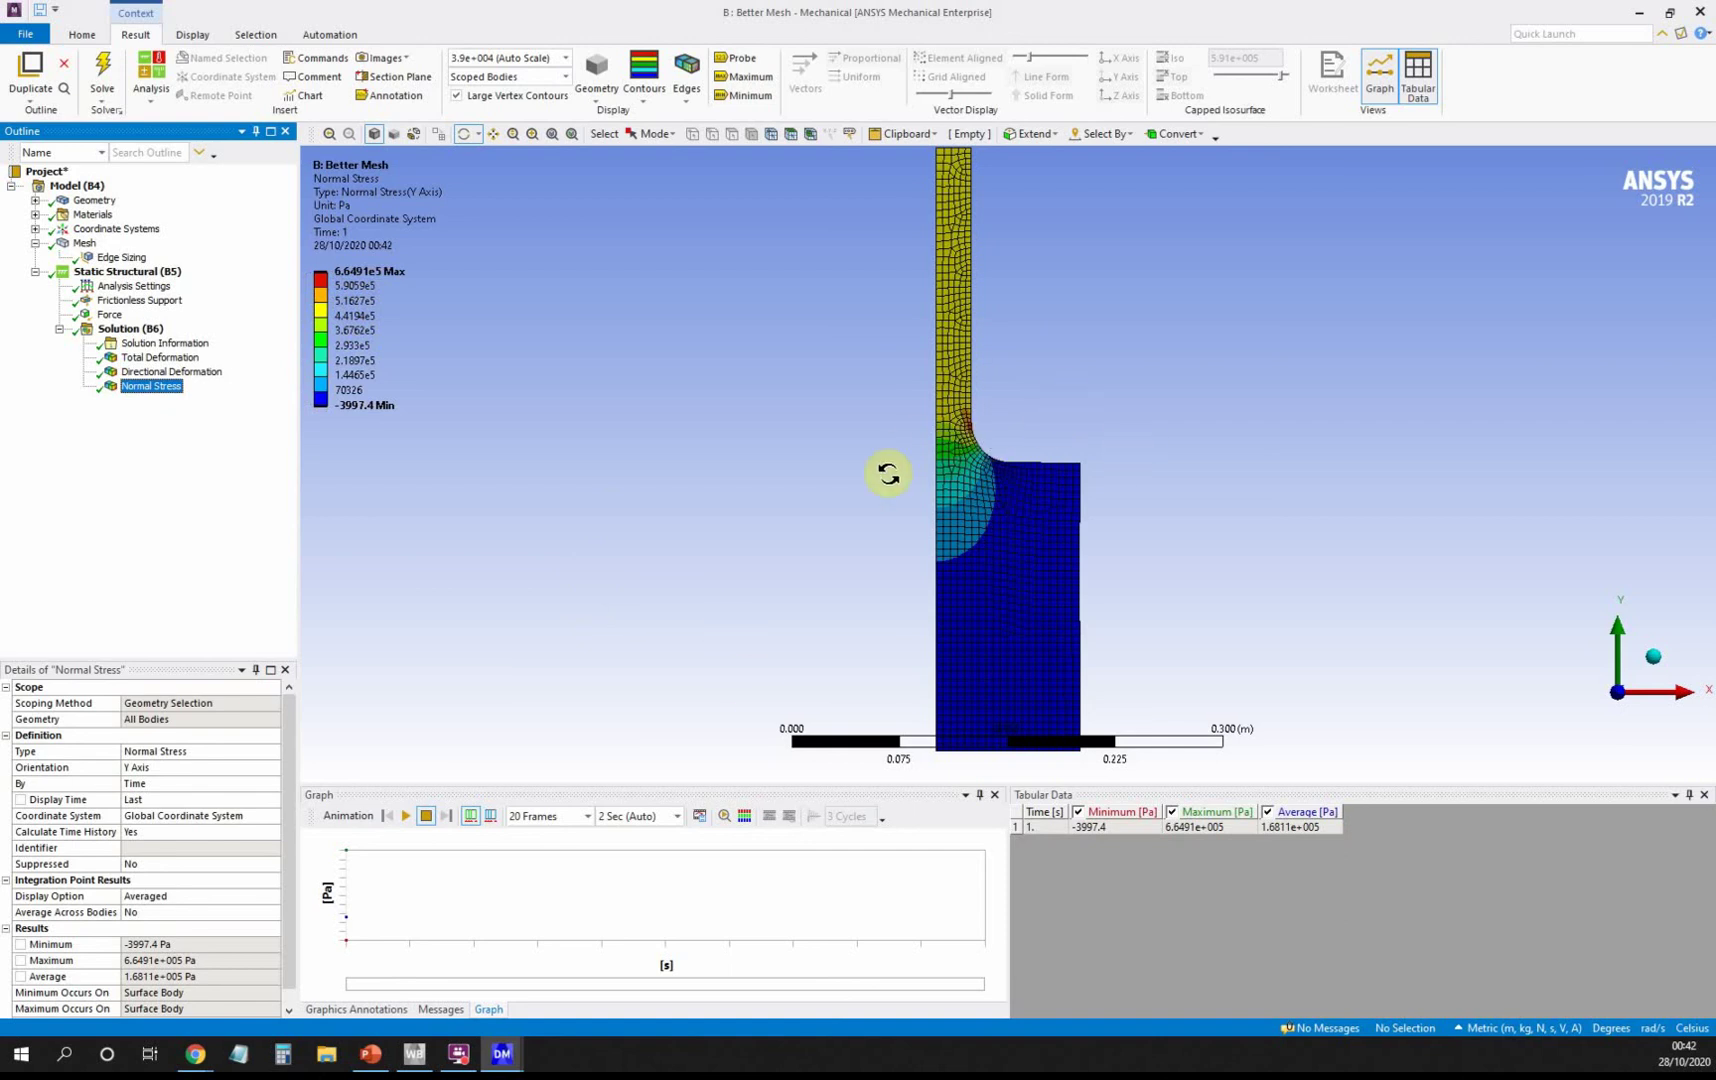
scroll(963, 443, up, 5)
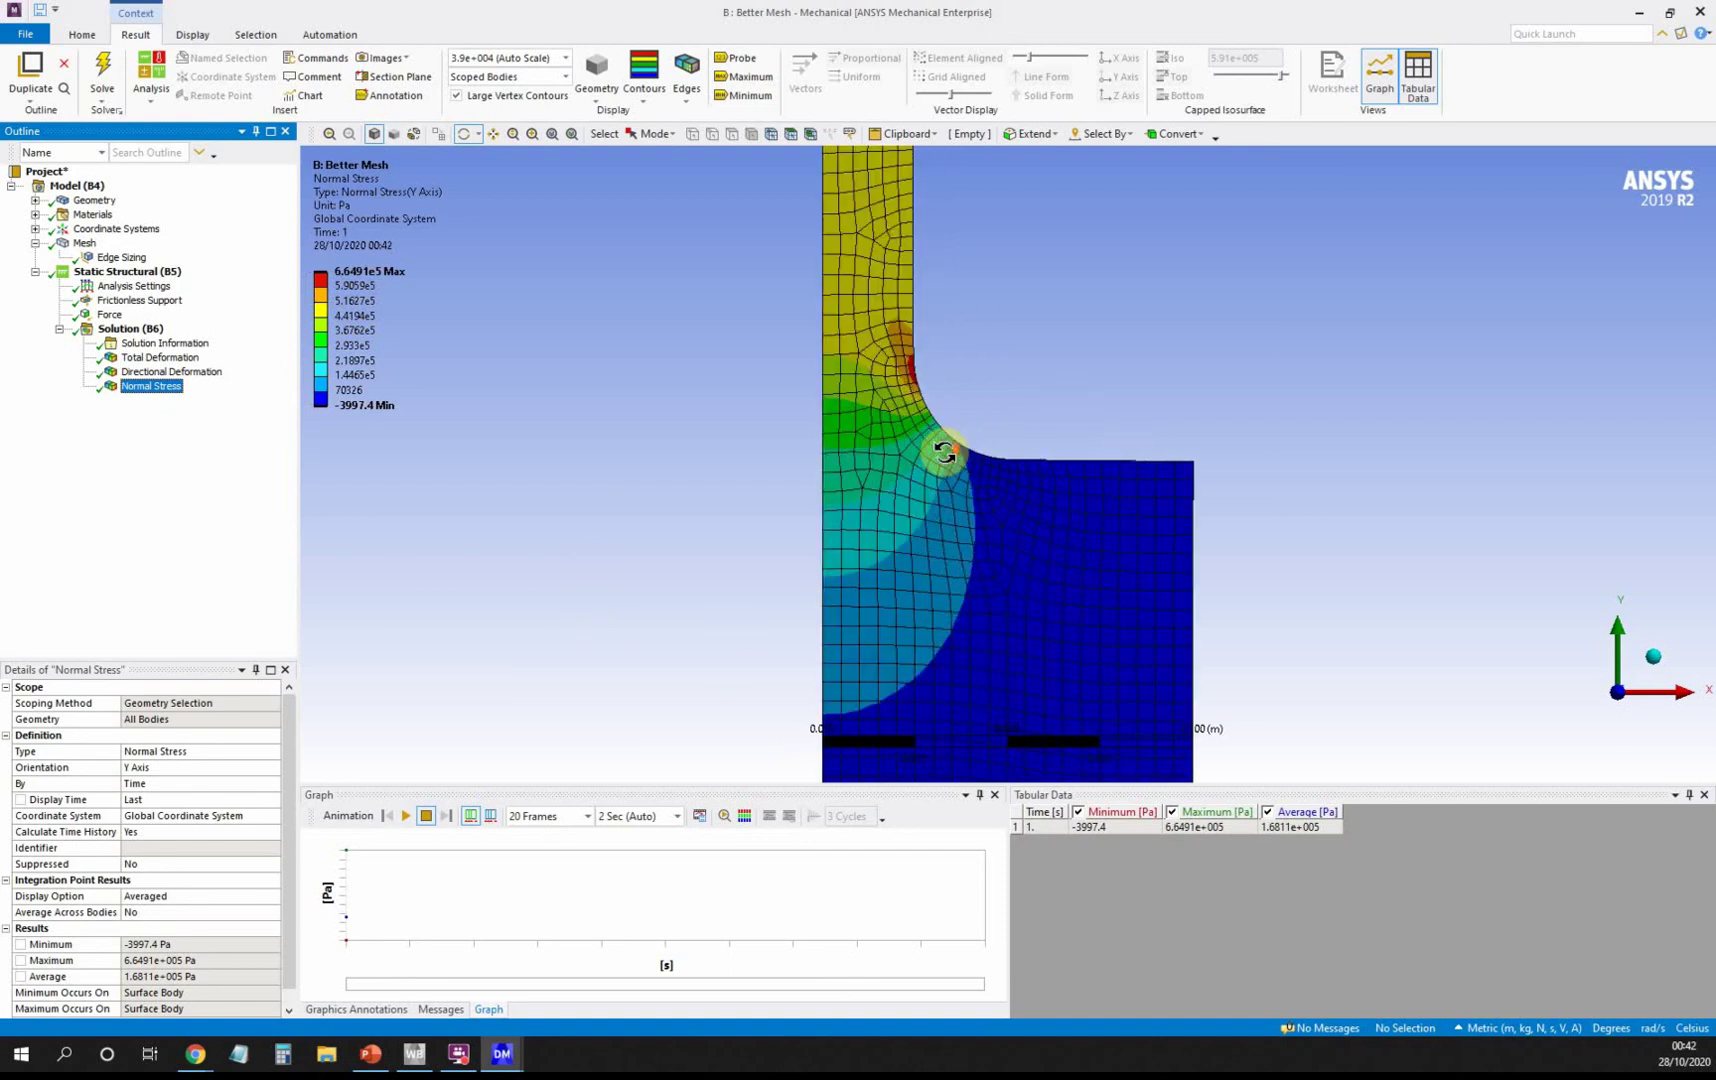
scroll(933, 455, up, 3)
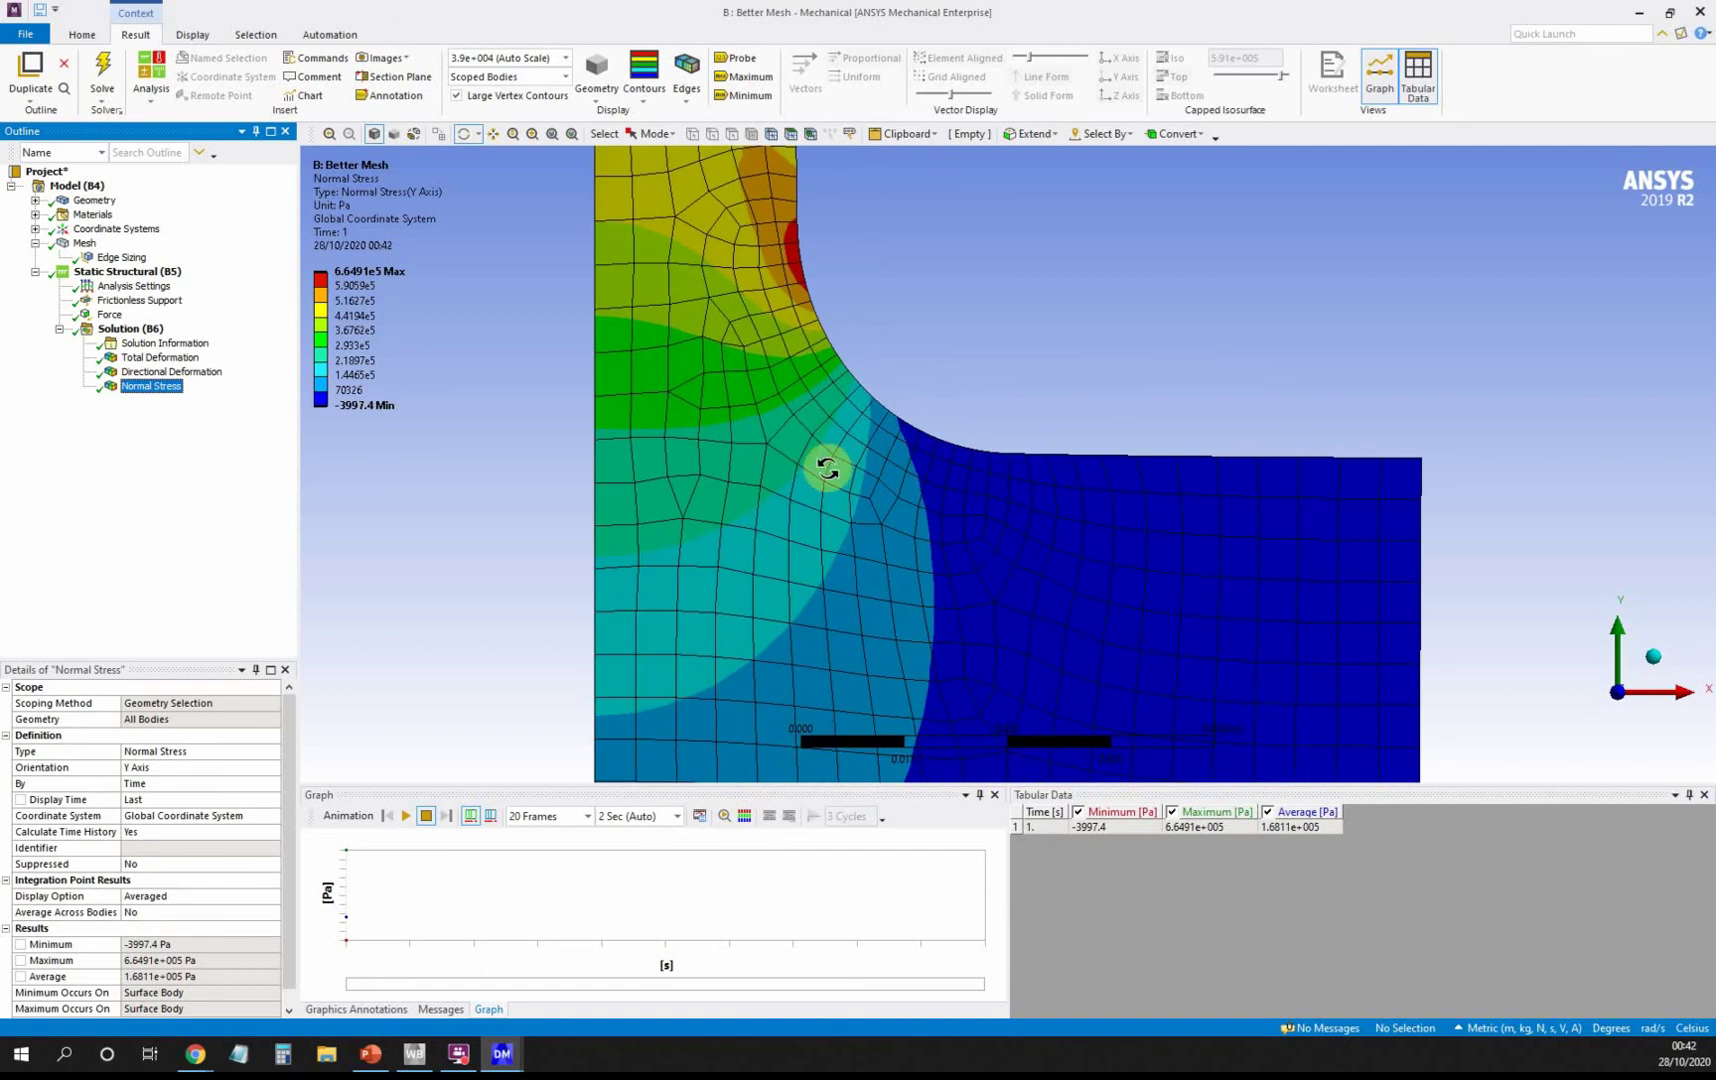
drag(827, 468, 827, 468)
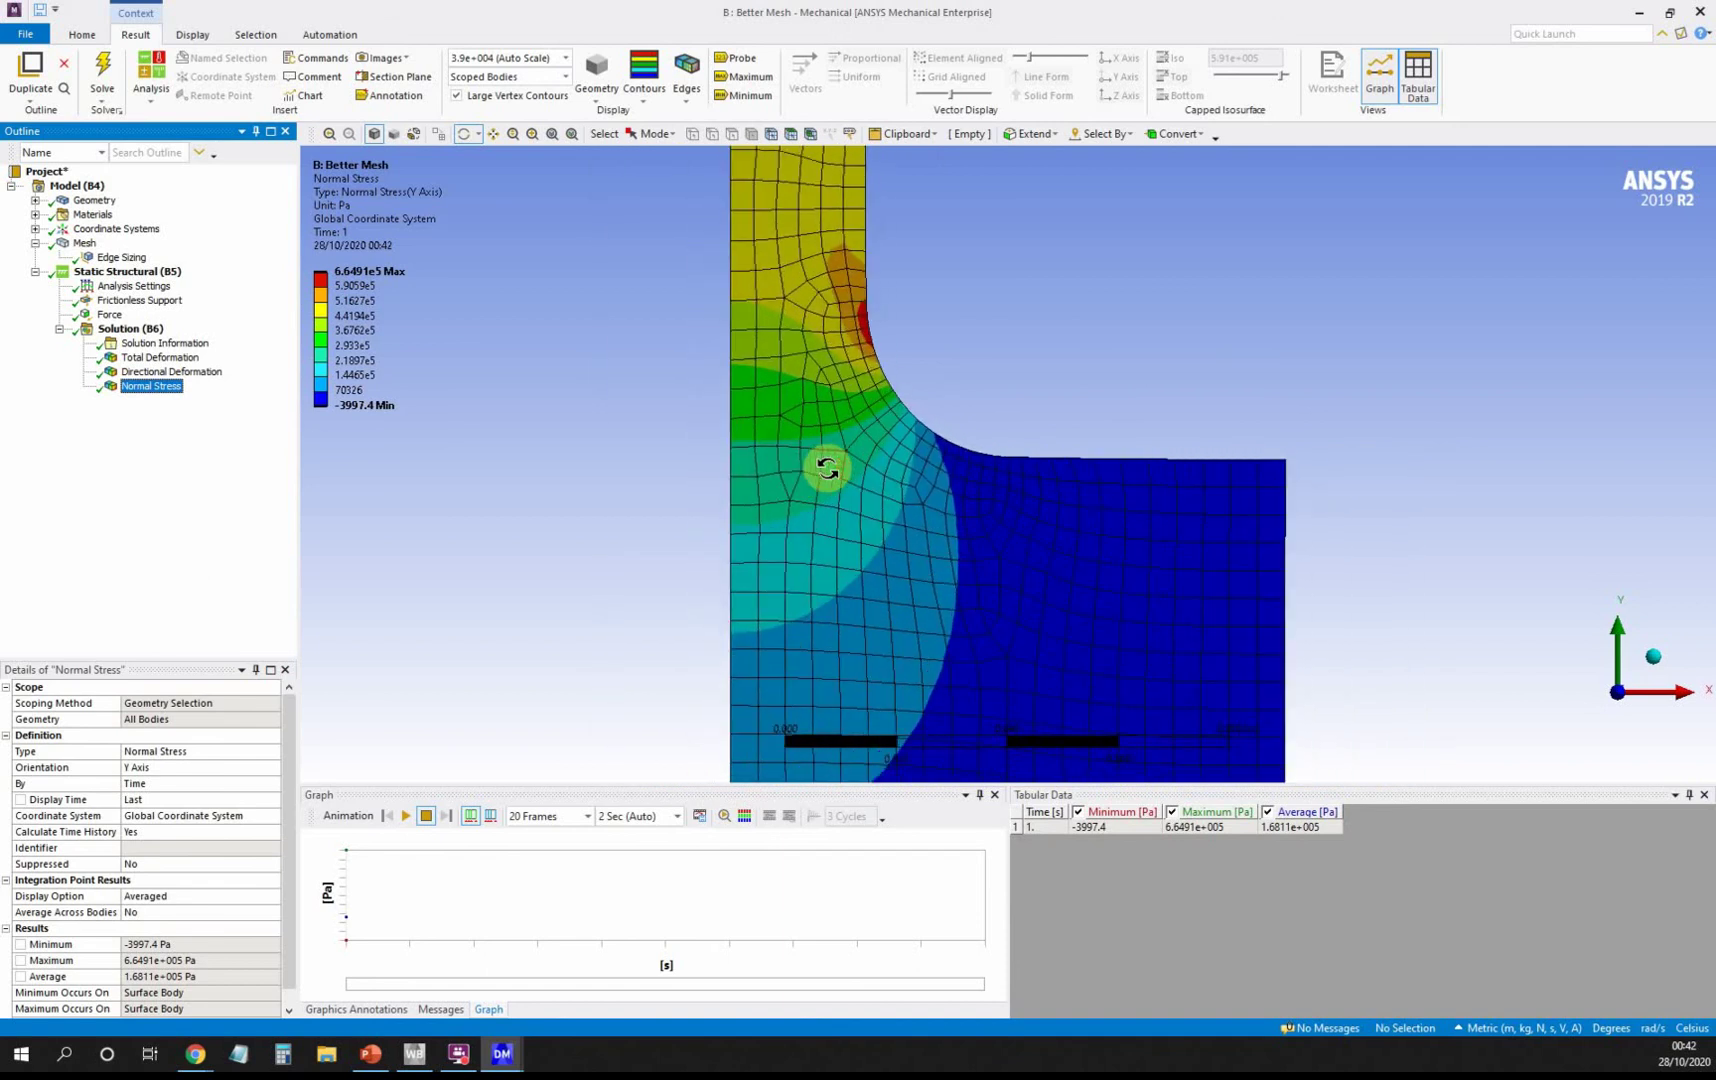
key(alt)
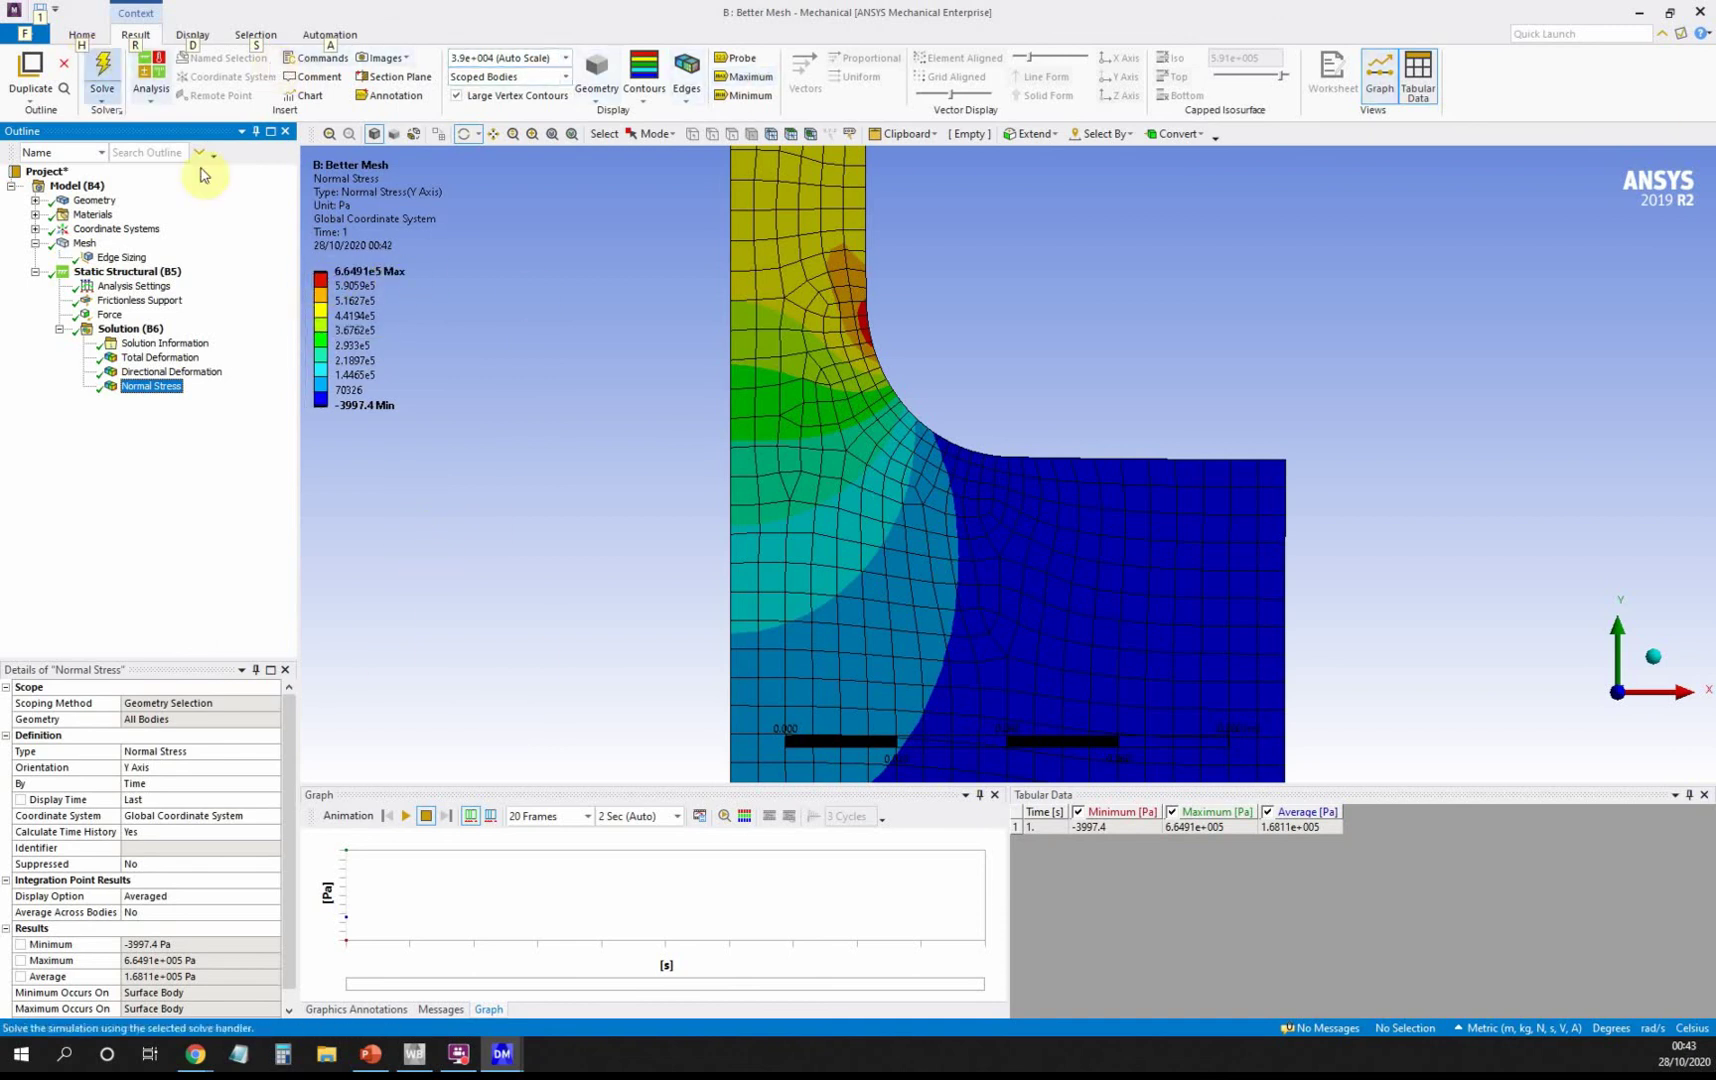
click(613, 364)
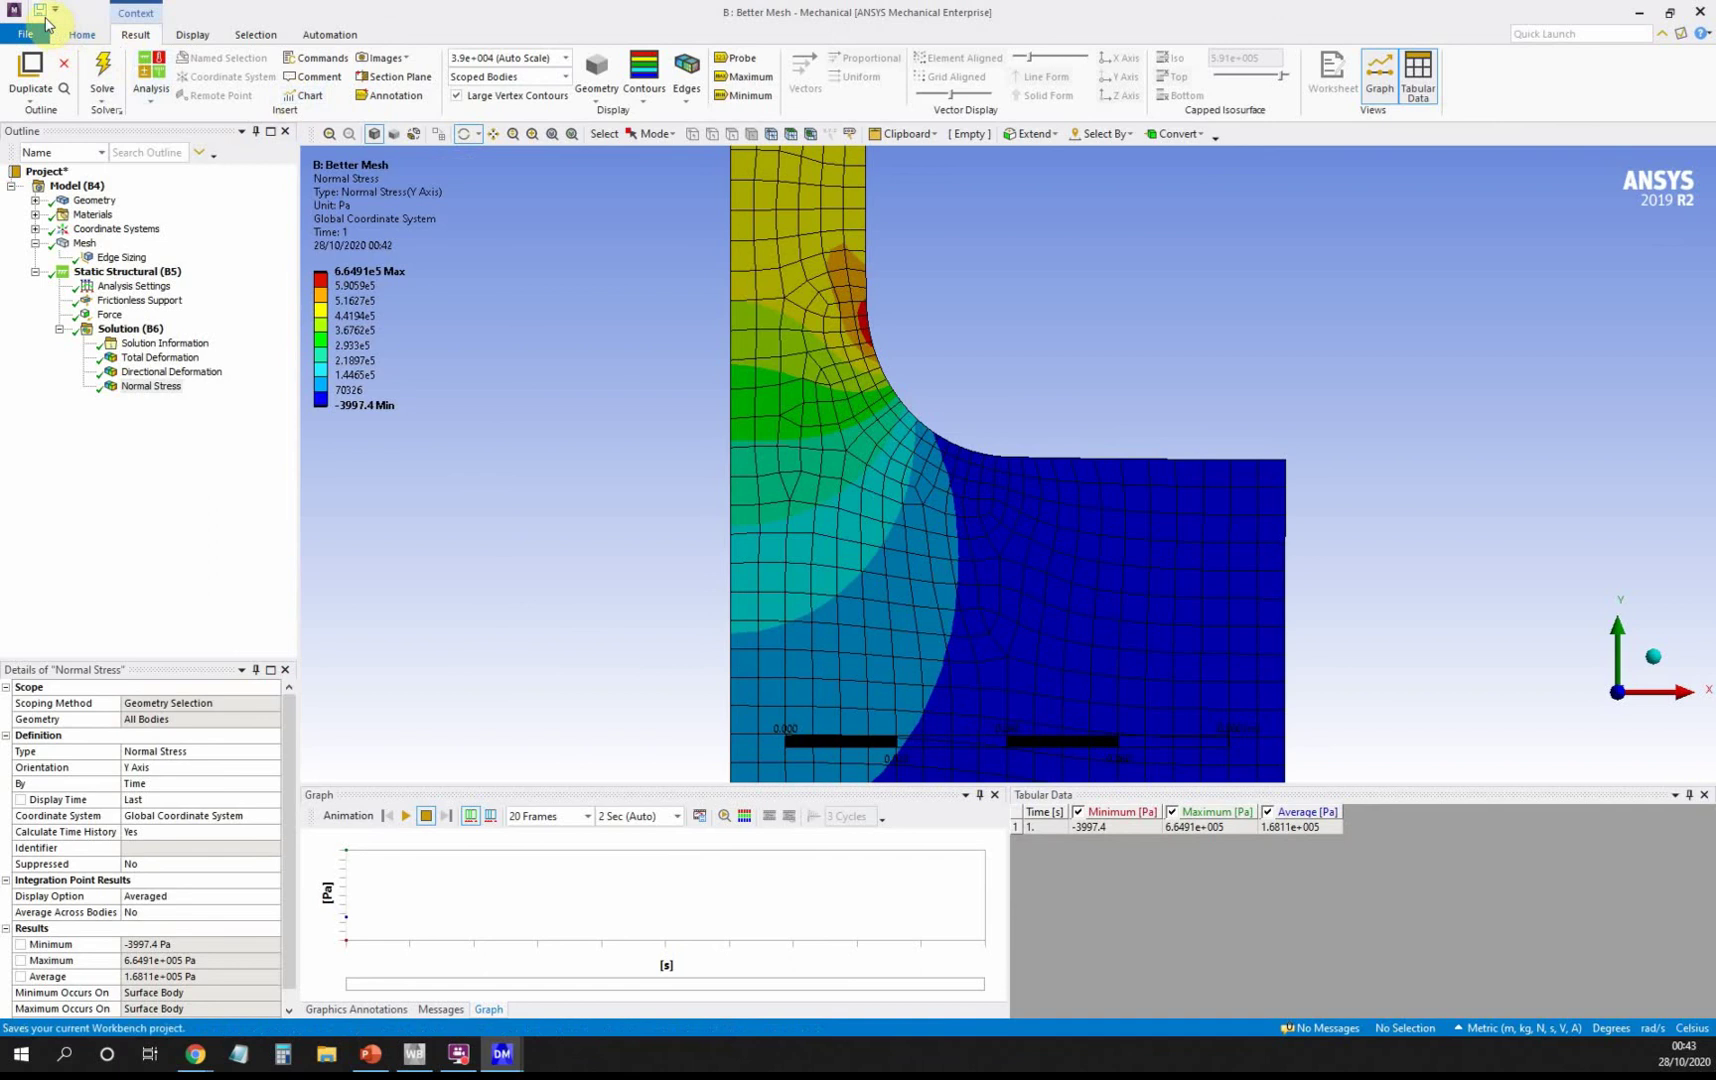
Save the project, and switch from the Better Mesh analysis to the Original Model's analysis.
click(40, 10)
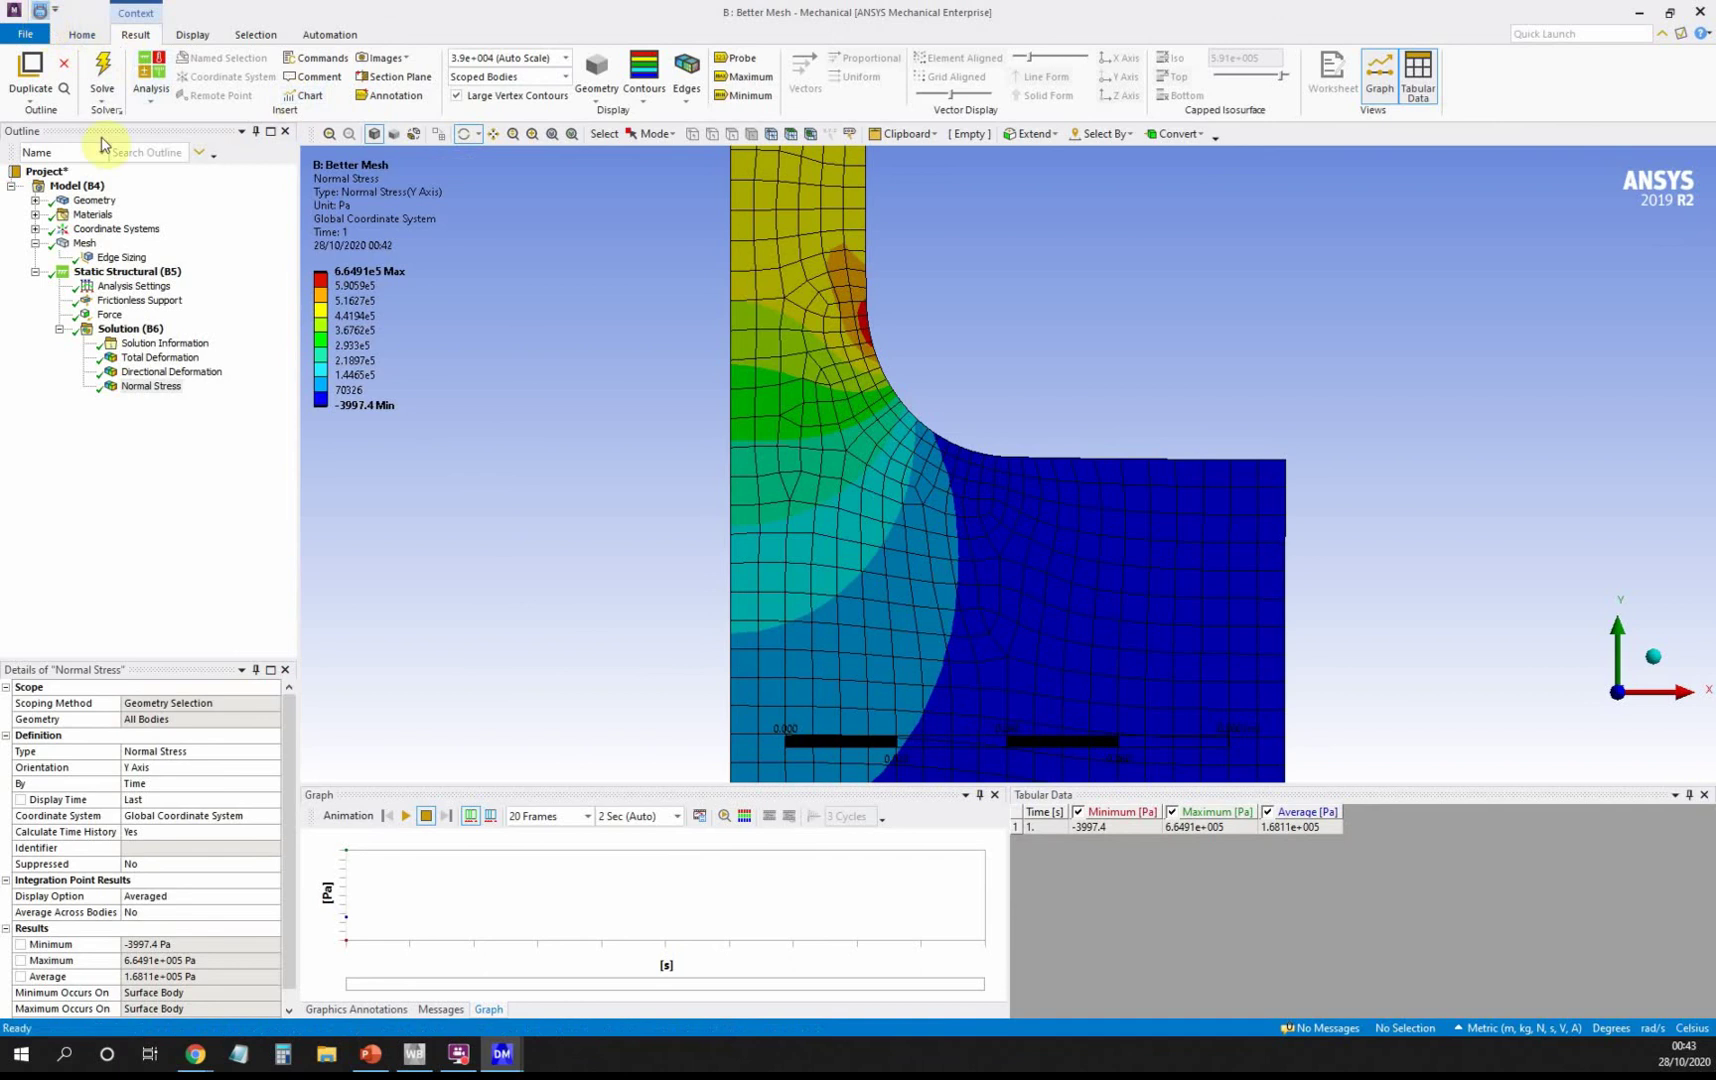
click(1700, 12)
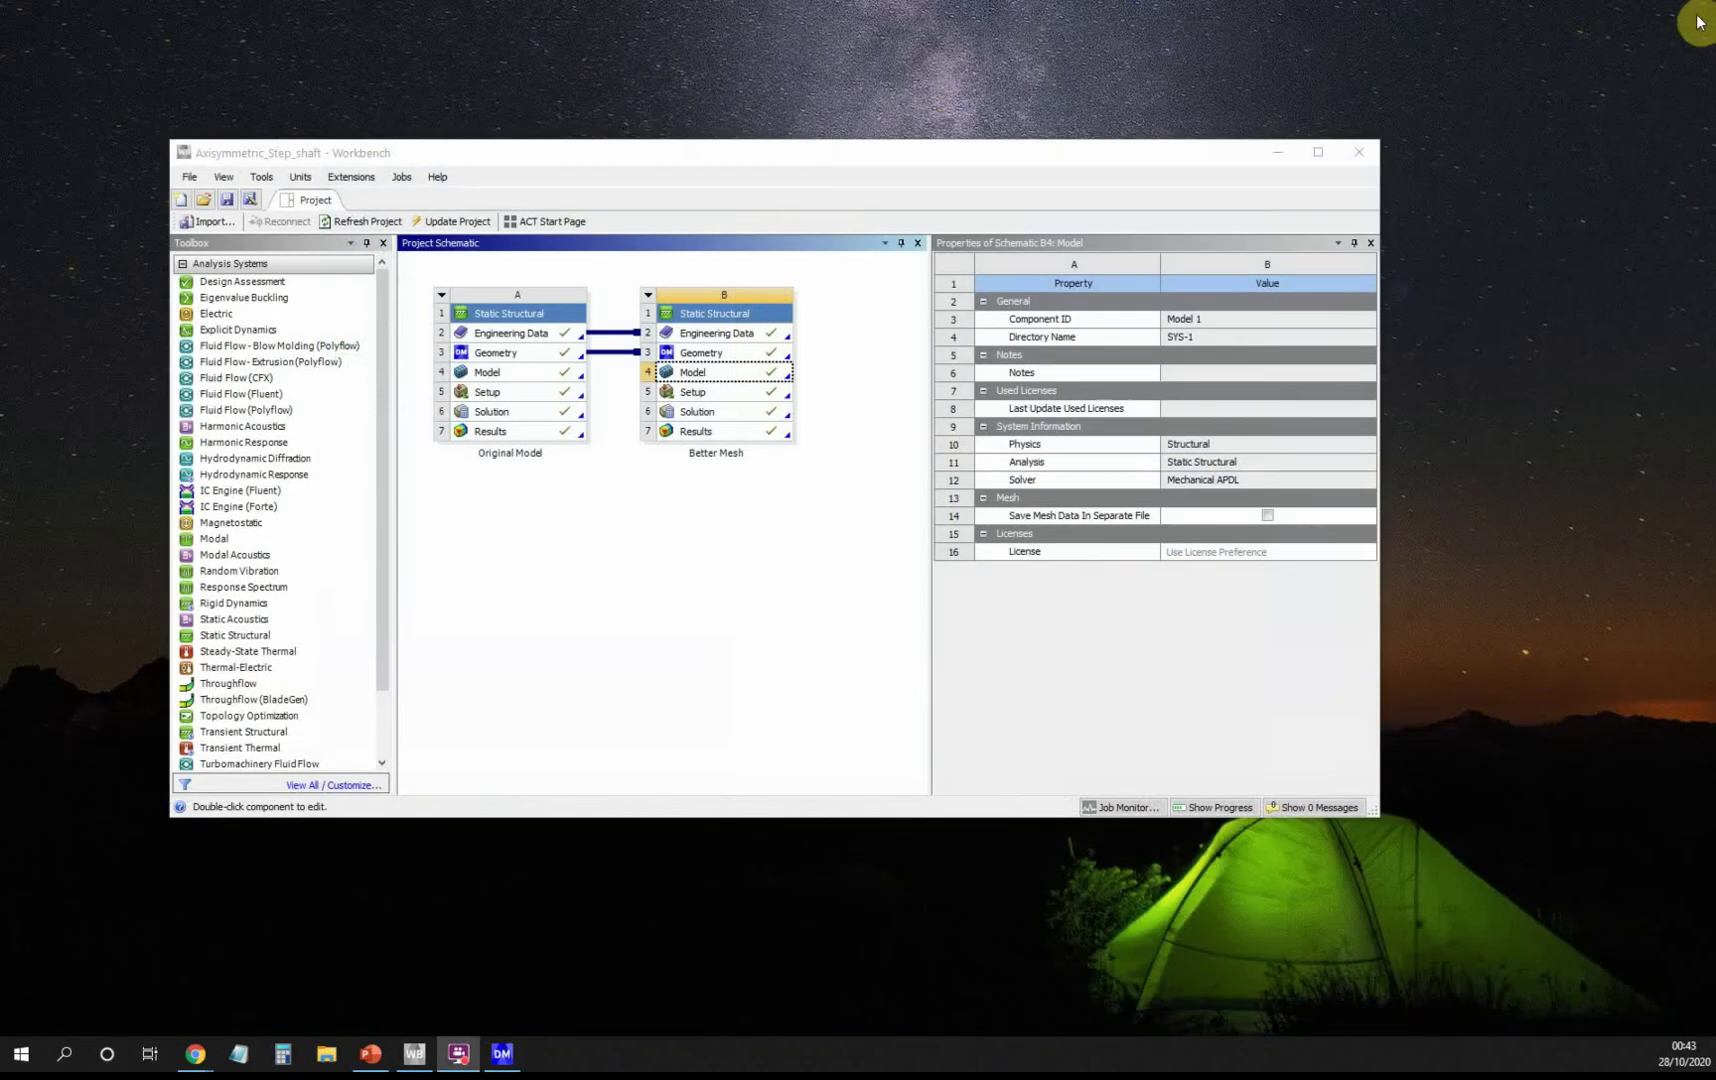
double_click(499, 377)
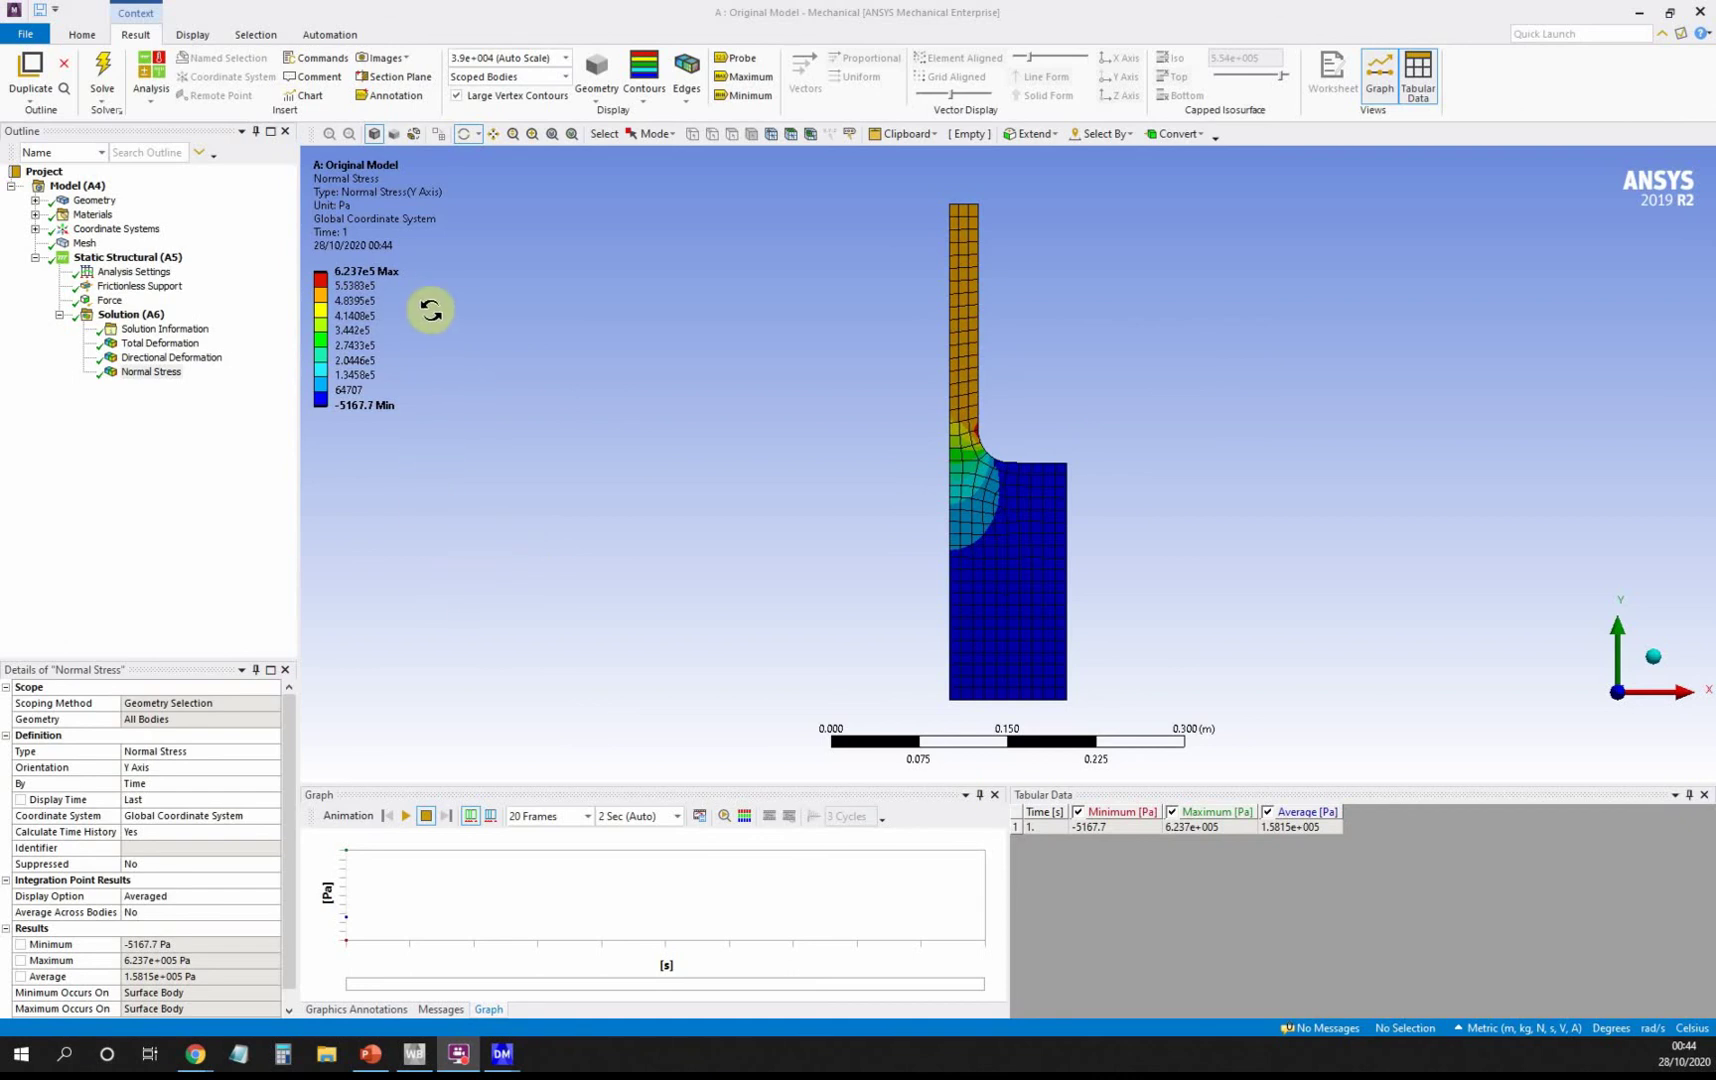
click(389, 285)
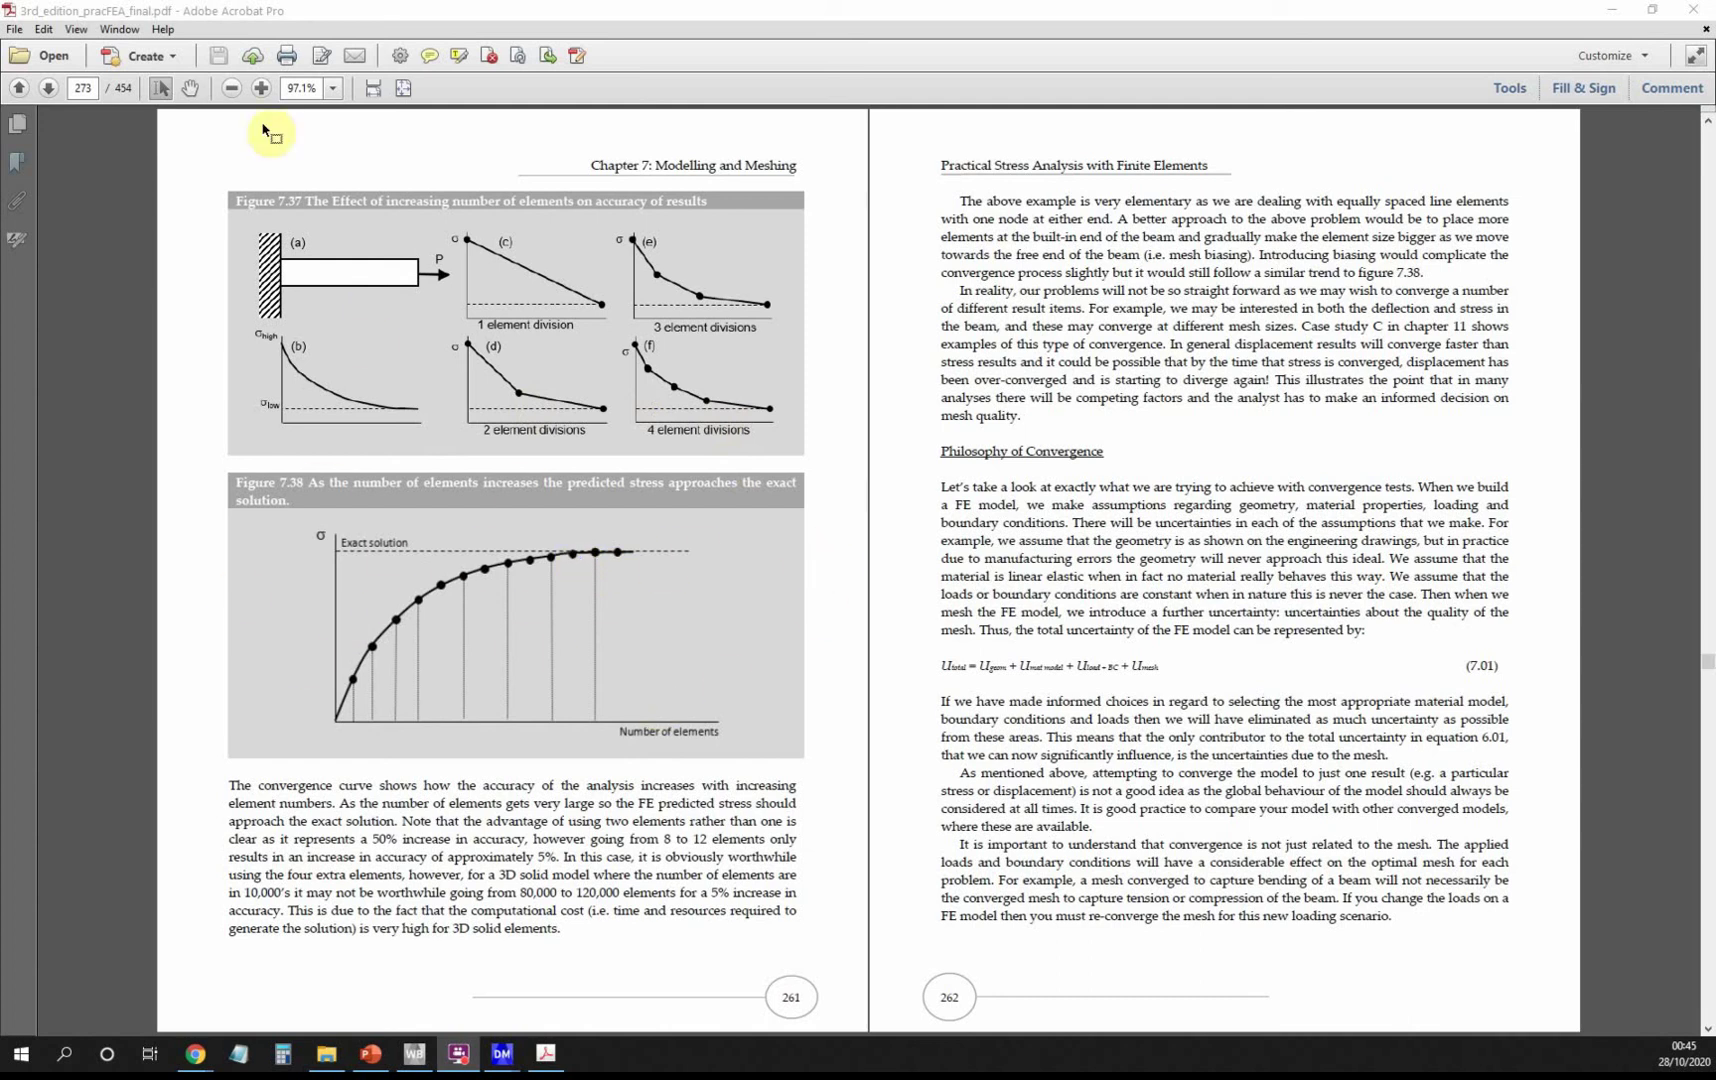
In the textbook PDF in Adobe Acrobat, enlarge the page to 150% and study the convergence curve in Figure 7.38.
click(261, 88)
click(261, 88)
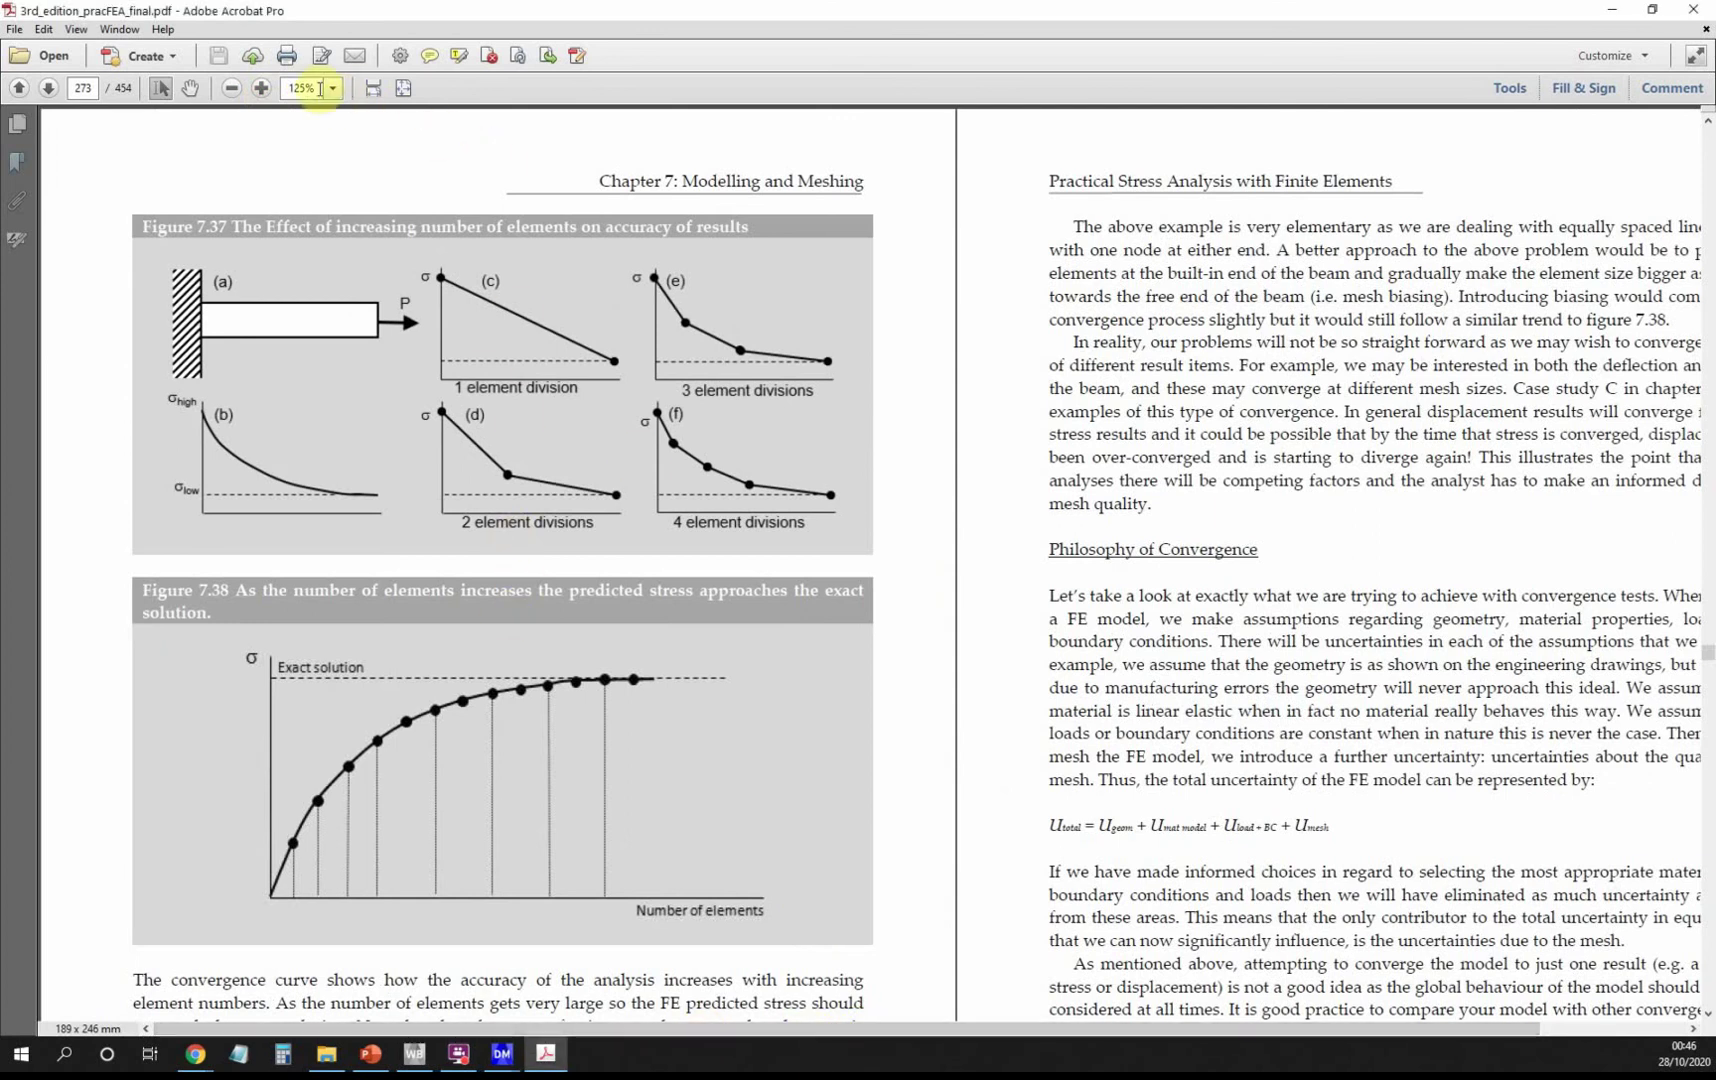
click(263, 89)
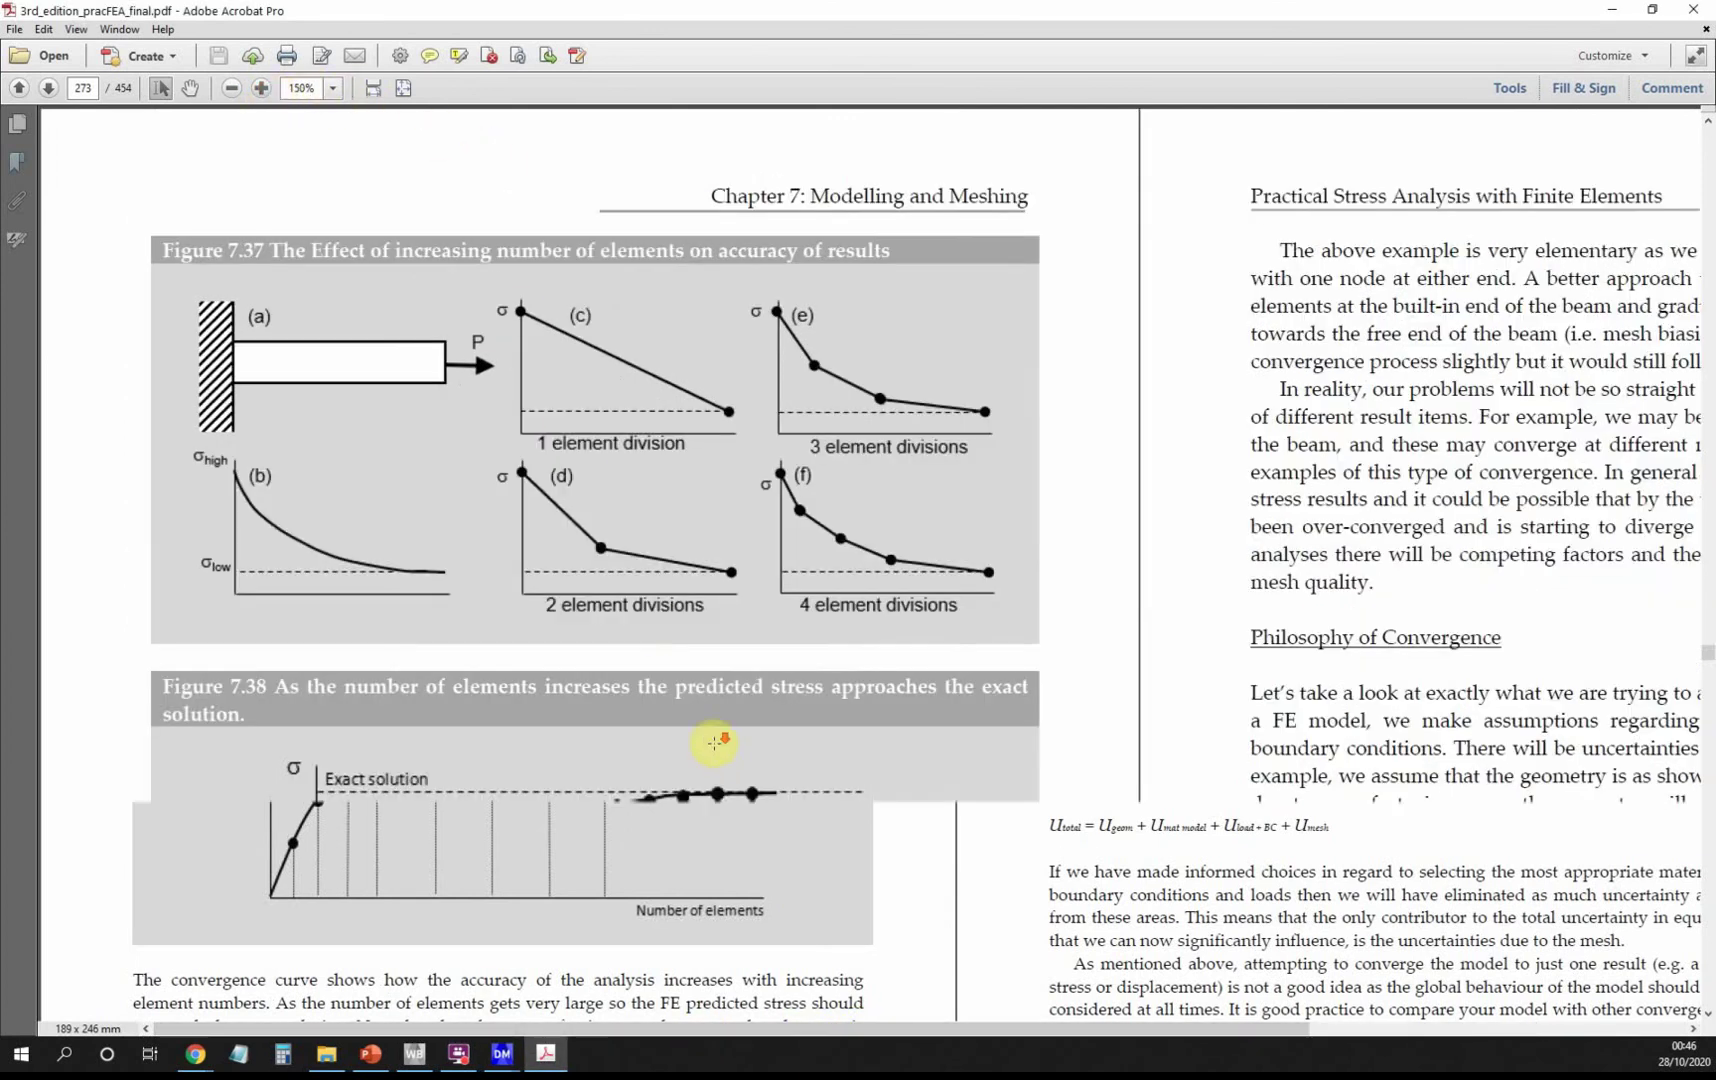
scroll(613, 735, down, 5)
scroll(714, 745, down, 1)
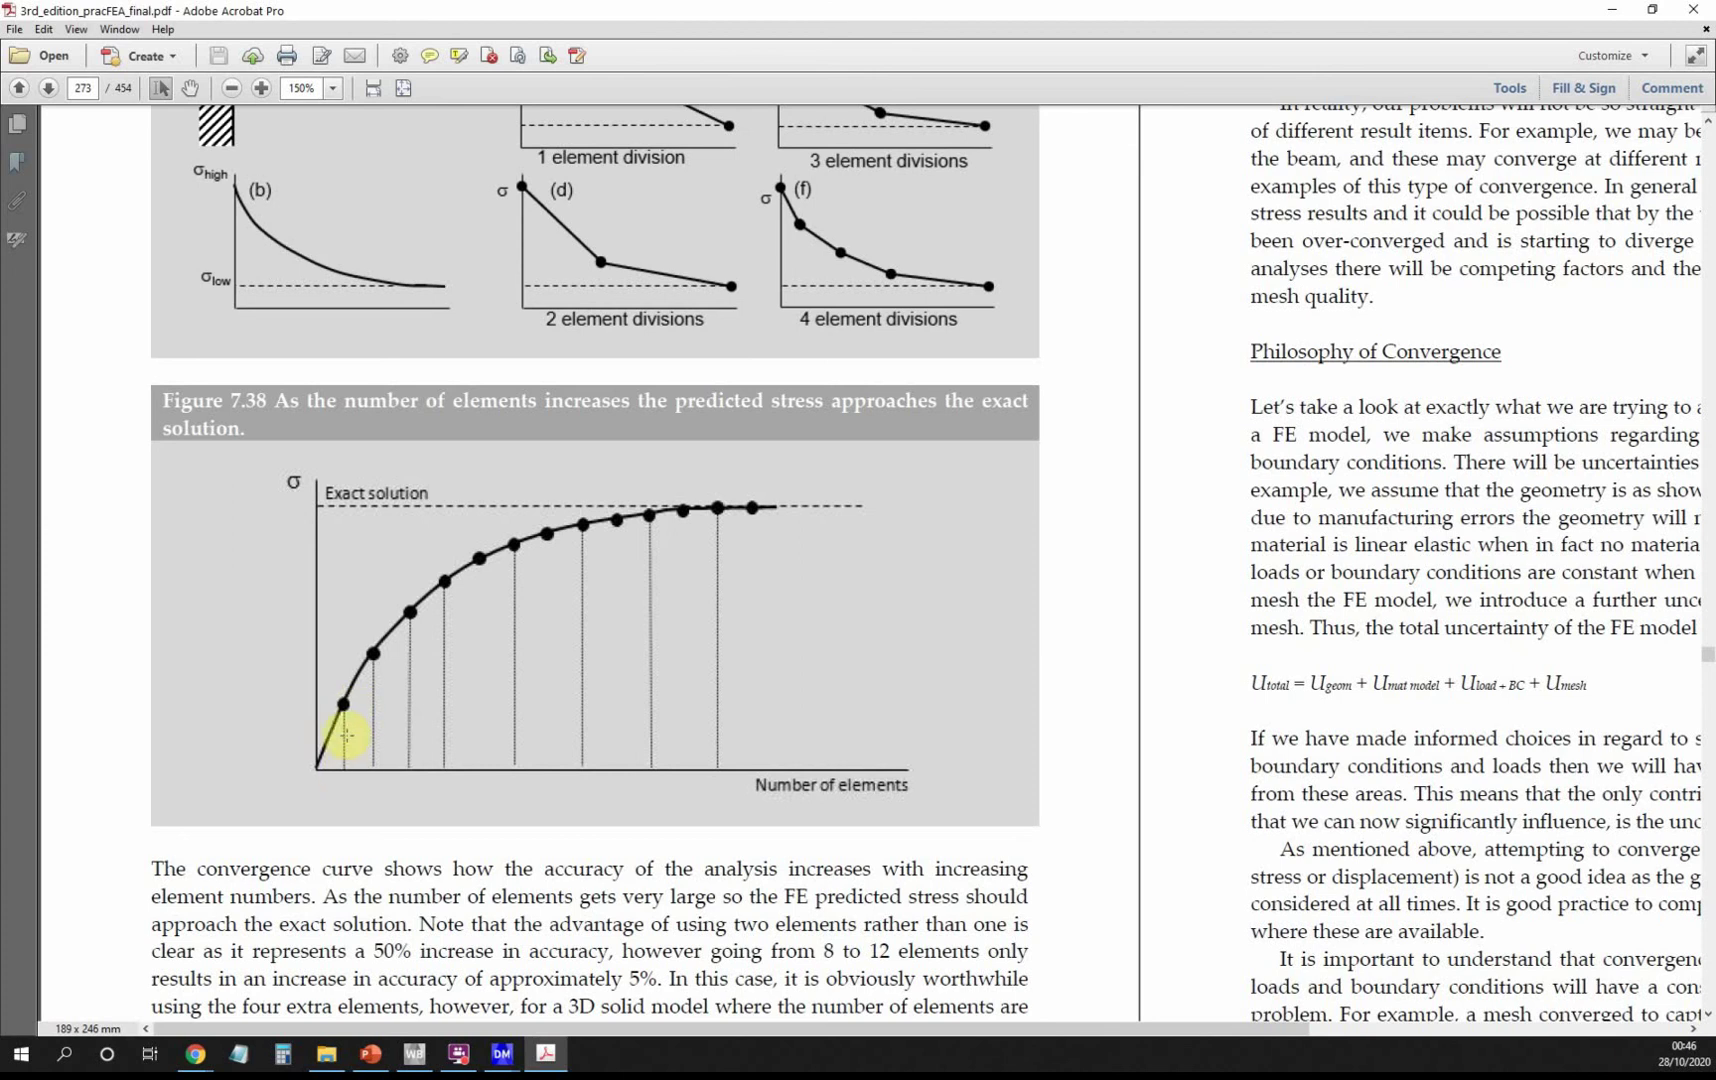
scroll(347, 740, down, 1)
scroll(347, 740, down, 1)
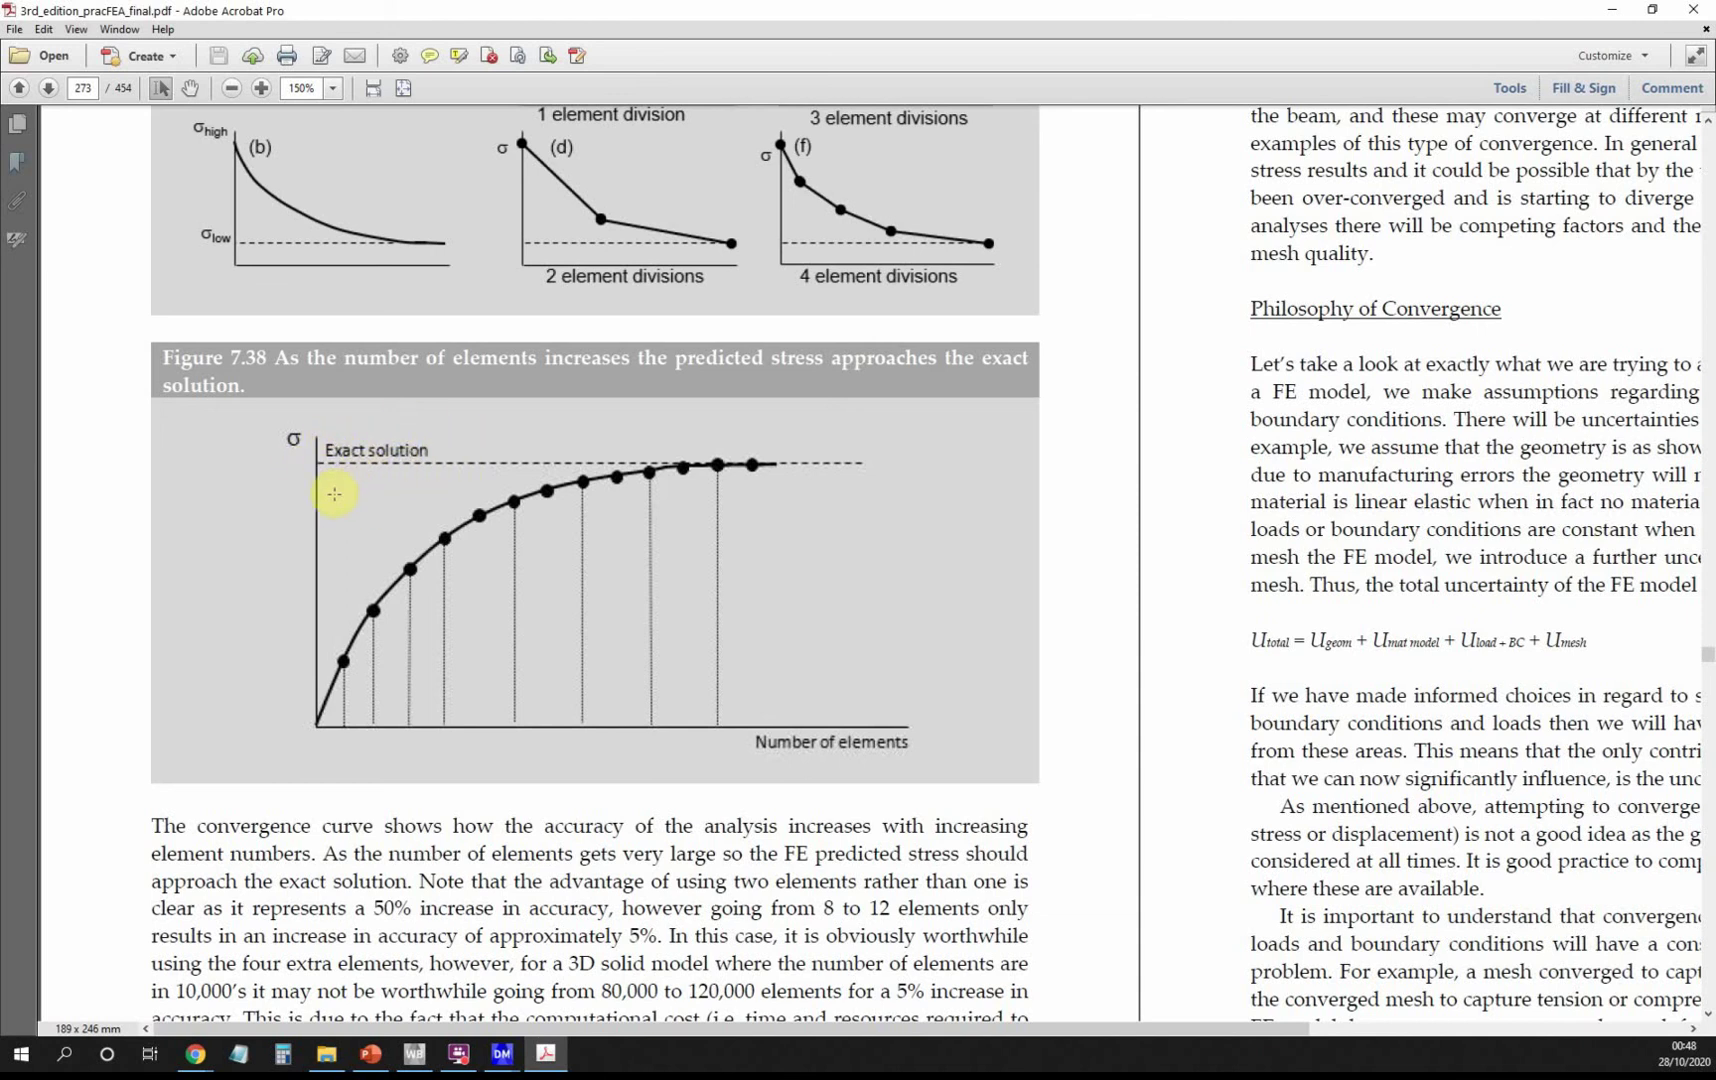
key(alt+Tab)
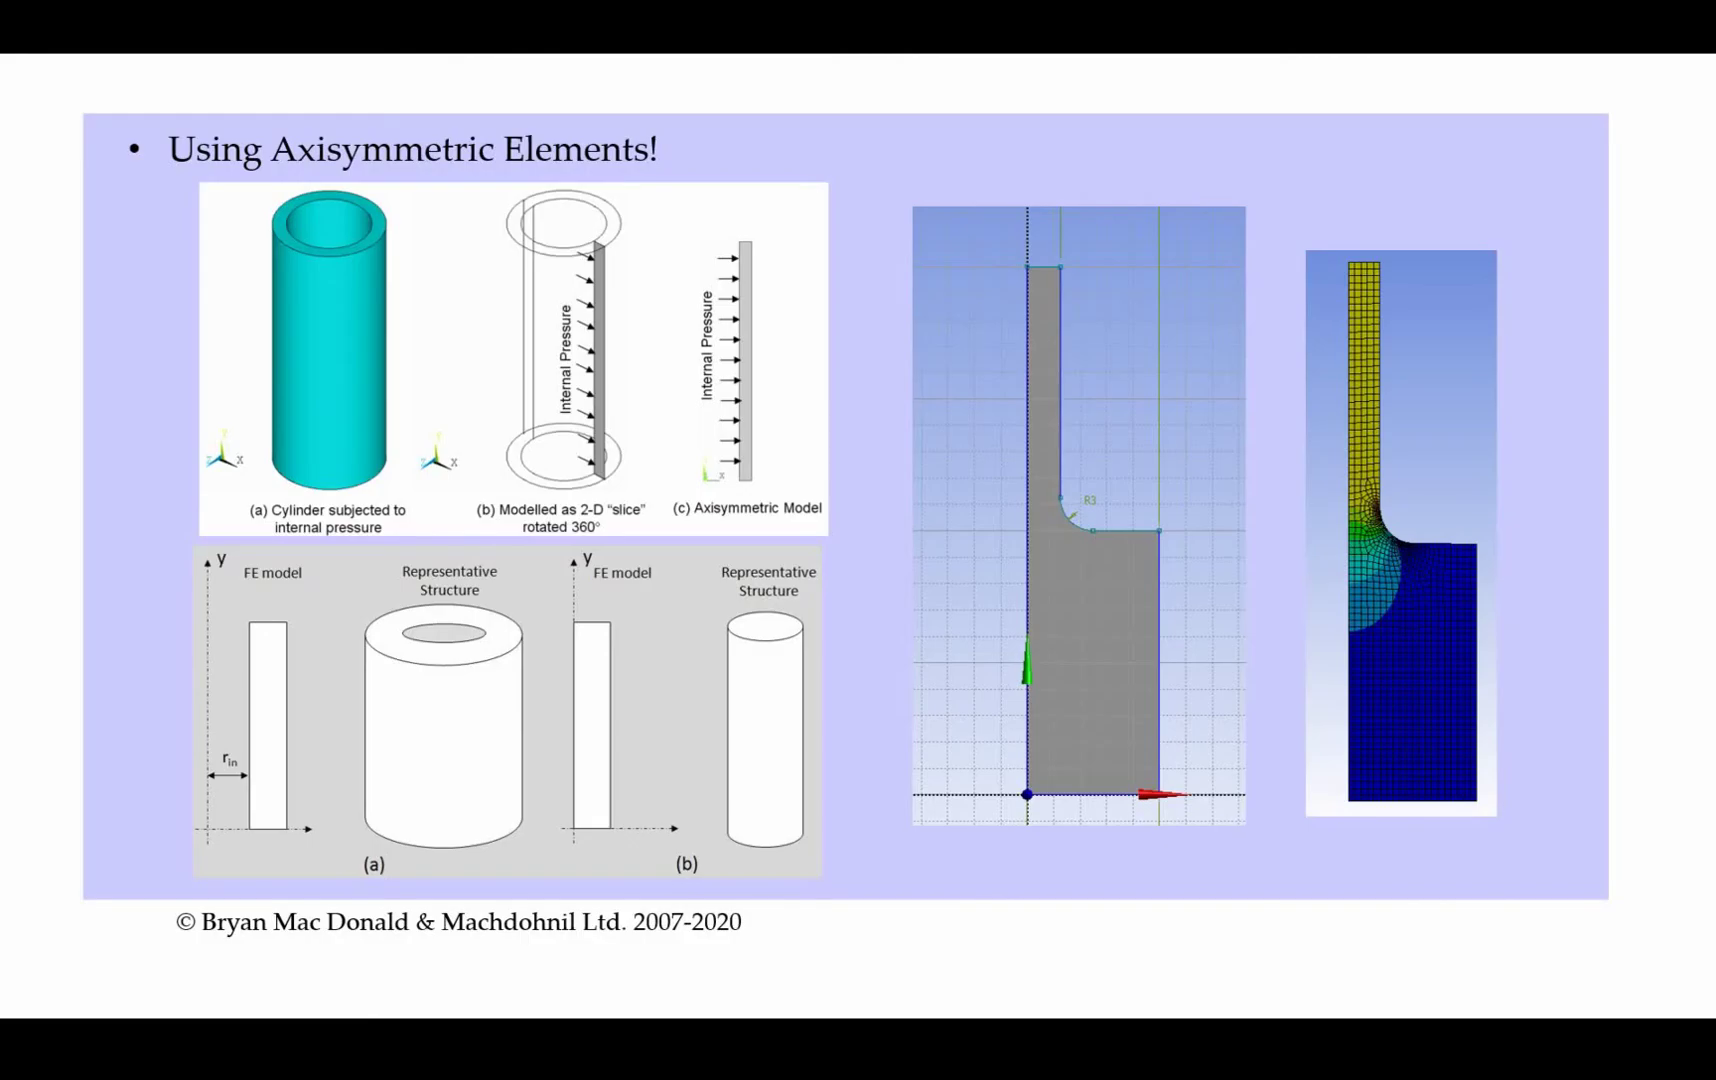